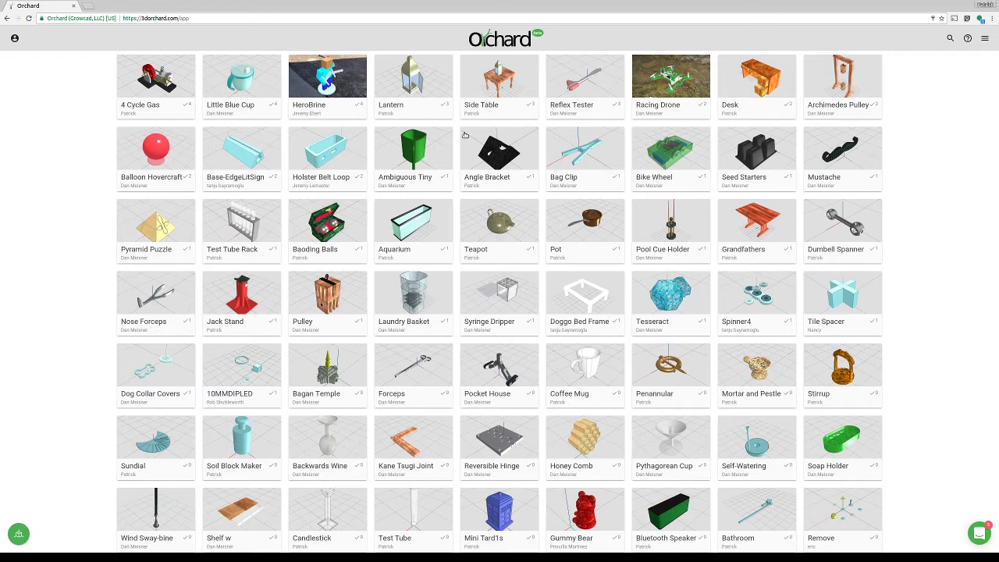
Look through the gallery of shared objects, and view the support conversations before closing them
scroll(425, 198, down, 1)
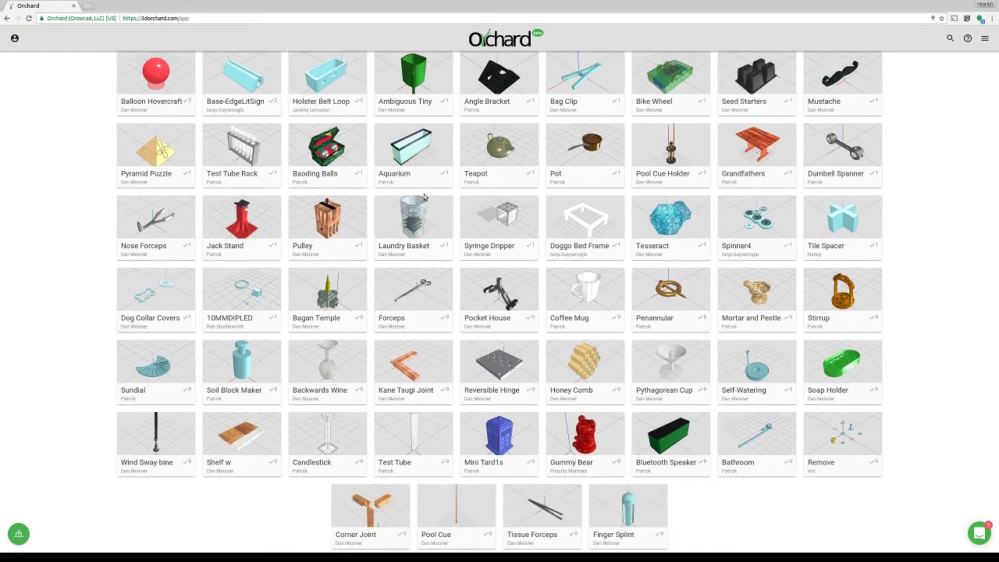
scroll(425, 197, up, 1)
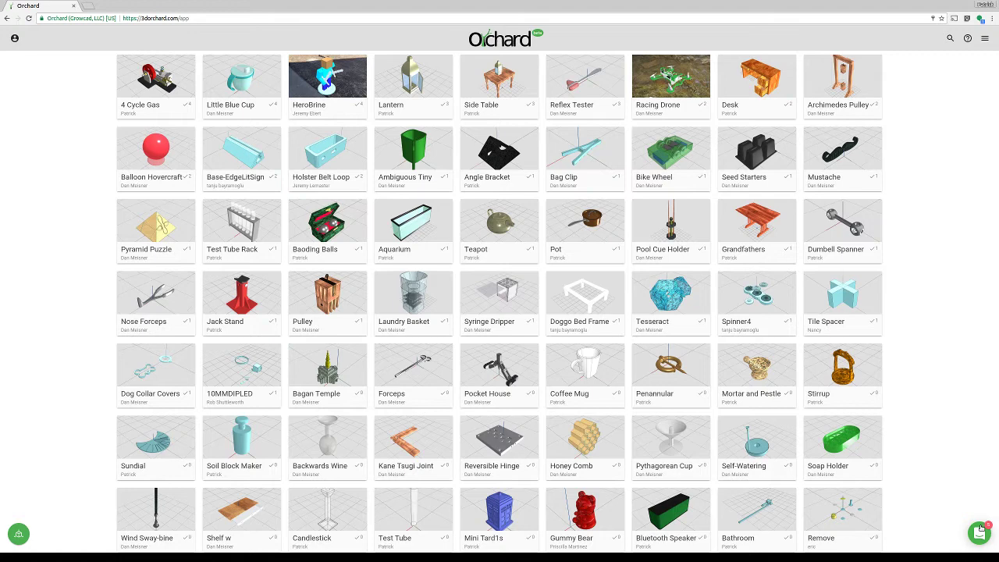
click(979, 532)
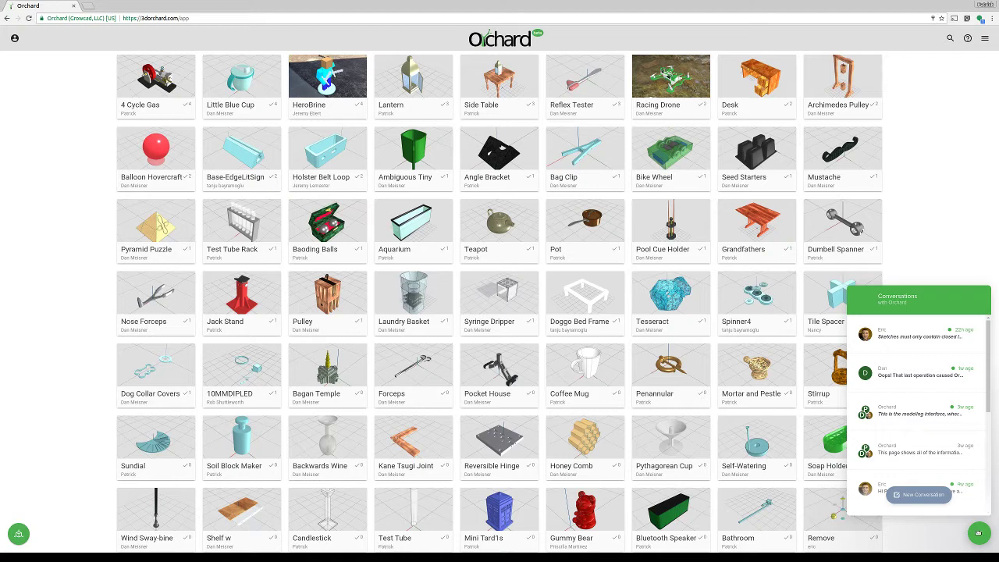
click(977, 532)
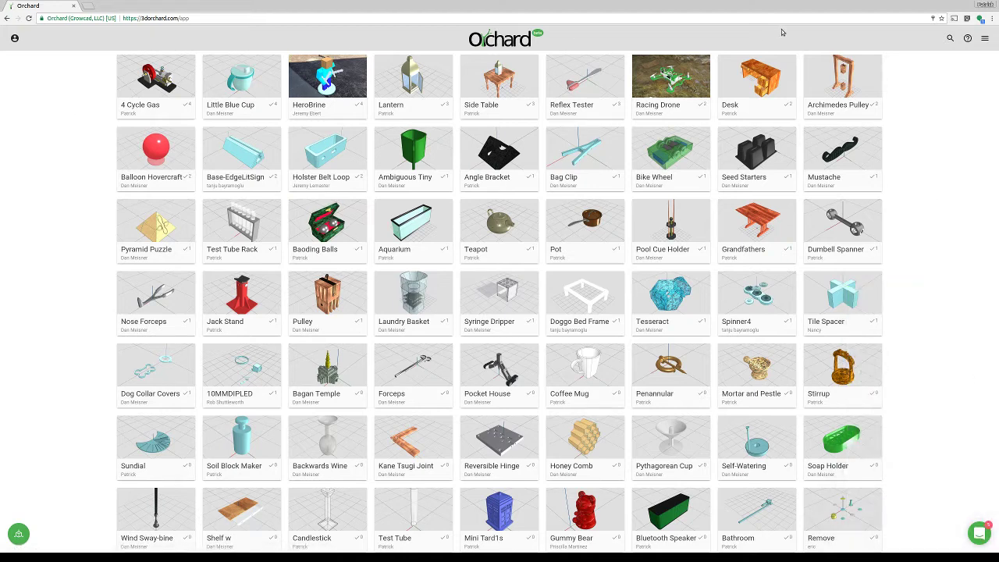
Try the dark interface theme on the object gallery and switch it back to the light theme
click(983, 39)
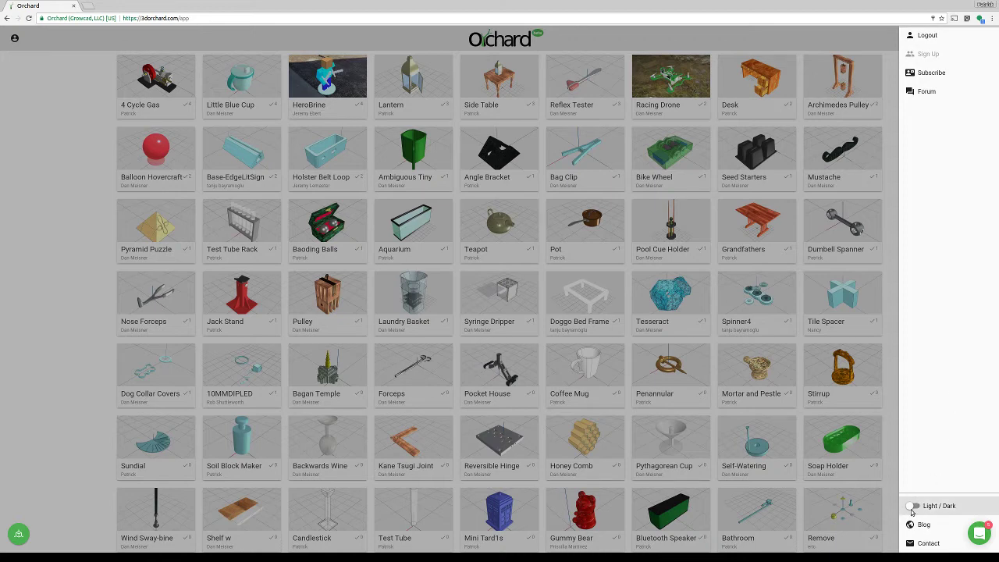
click(911, 509)
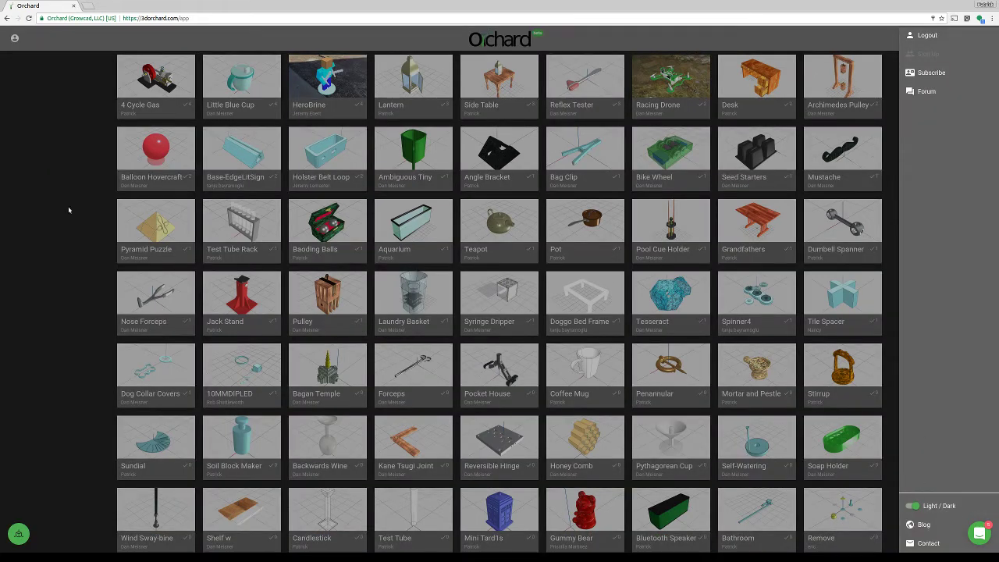
click(163, 225)
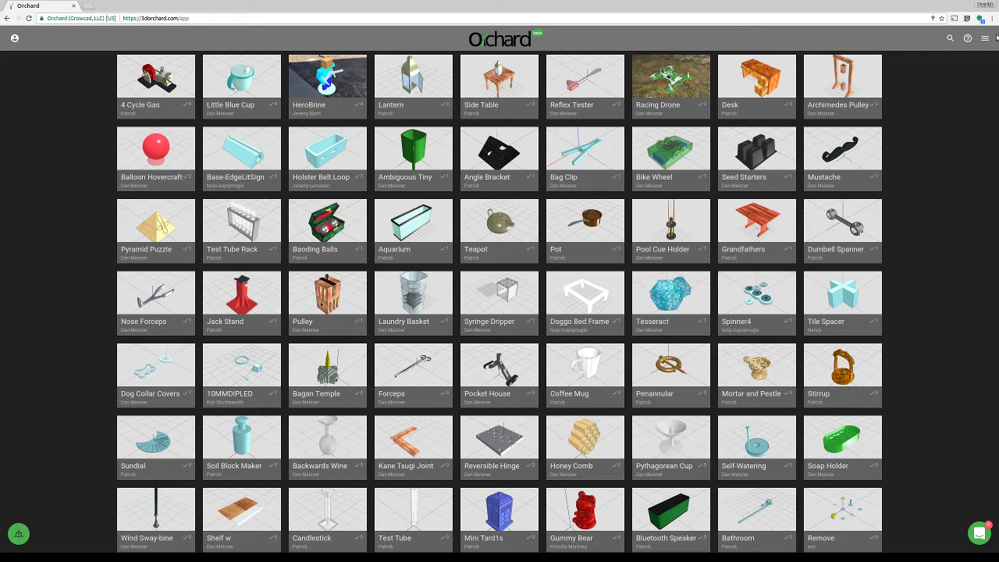
click(985, 39)
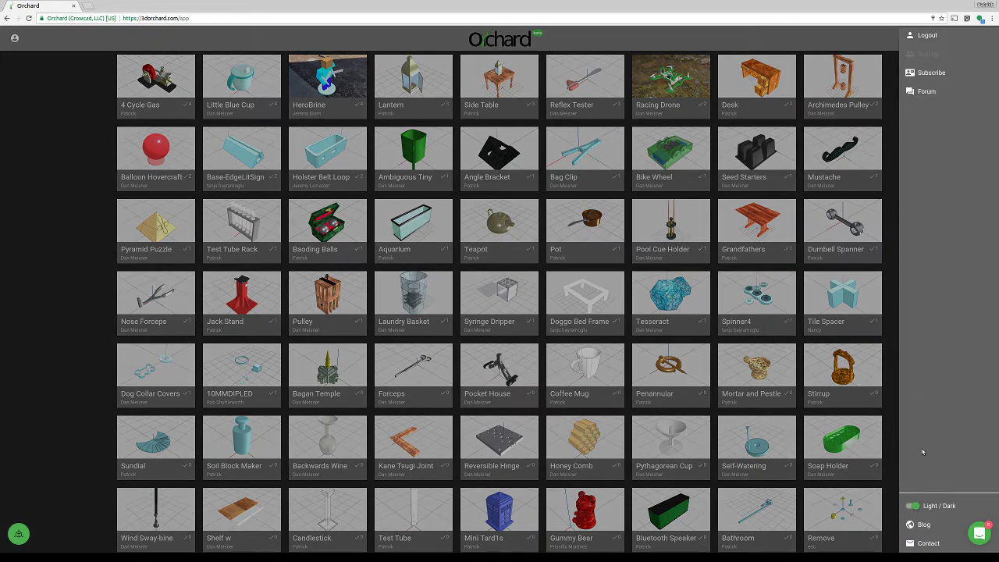
click(916, 506)
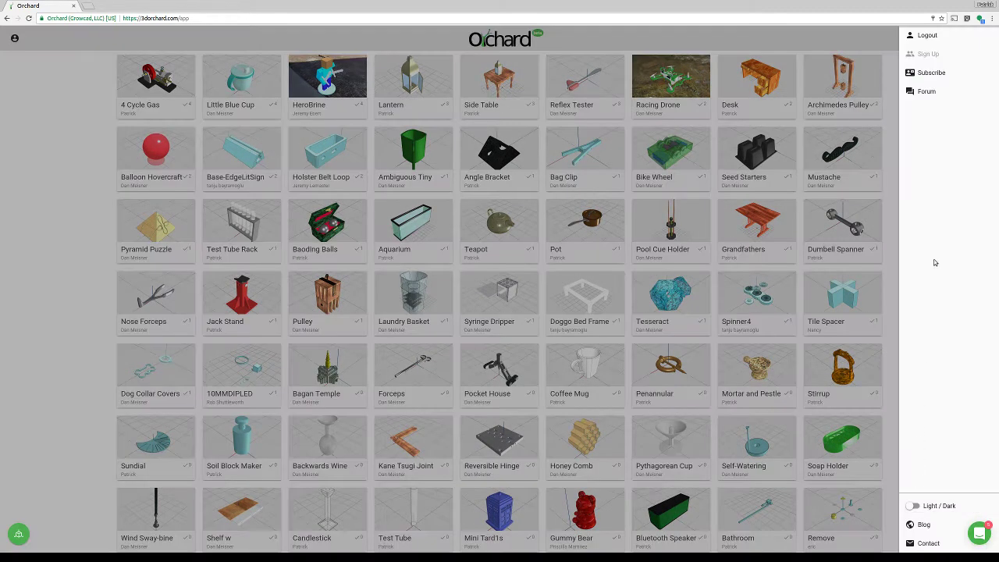
click(62, 207)
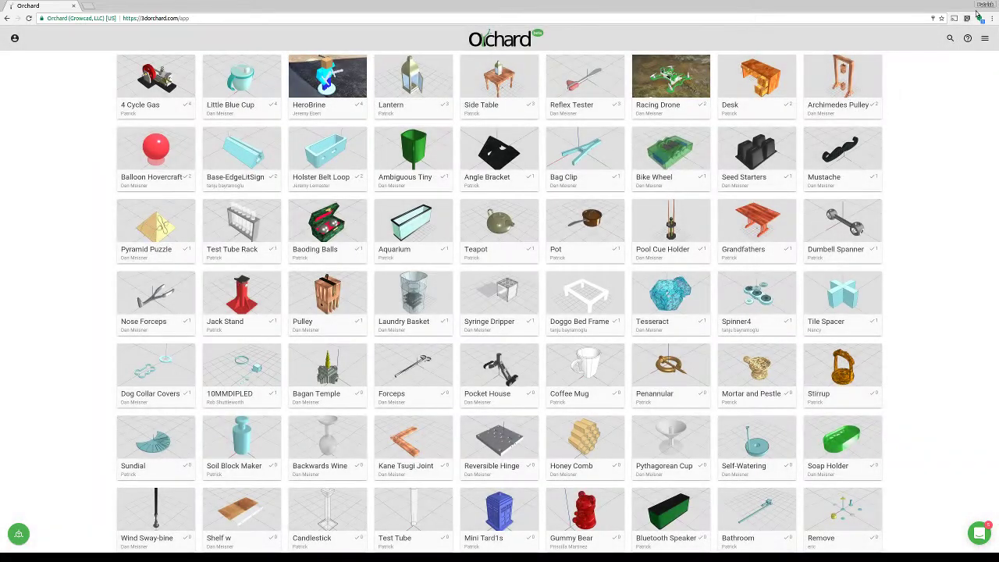
View the help video panel and the gallery's object search with its sort options, closing both without changes
click(966, 39)
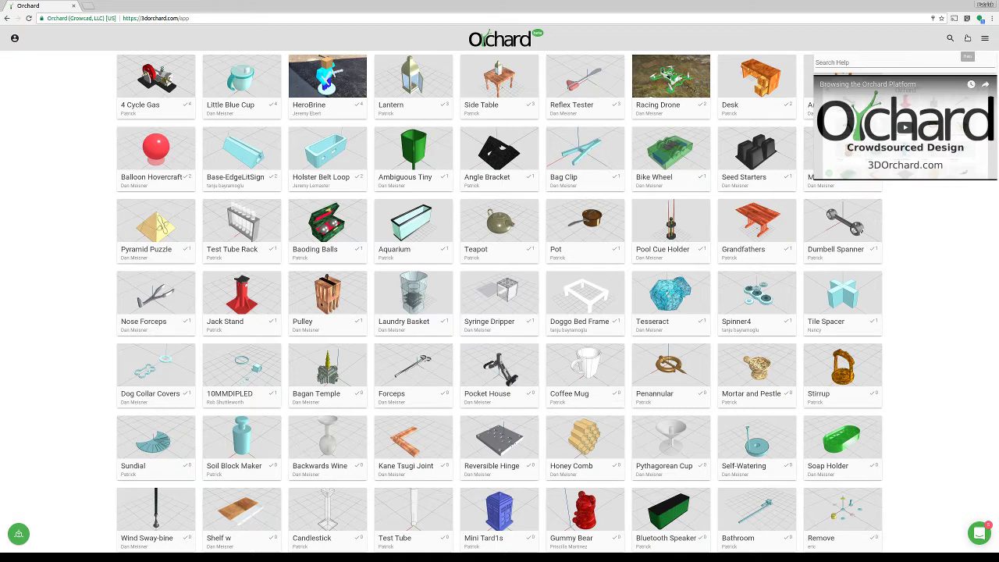
click(966, 37)
click(952, 38)
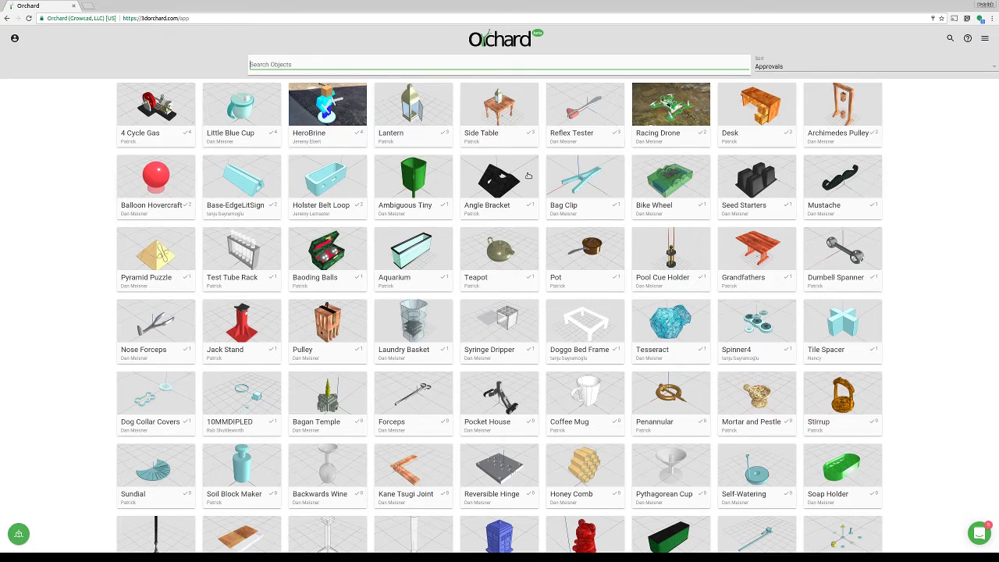
click(783, 69)
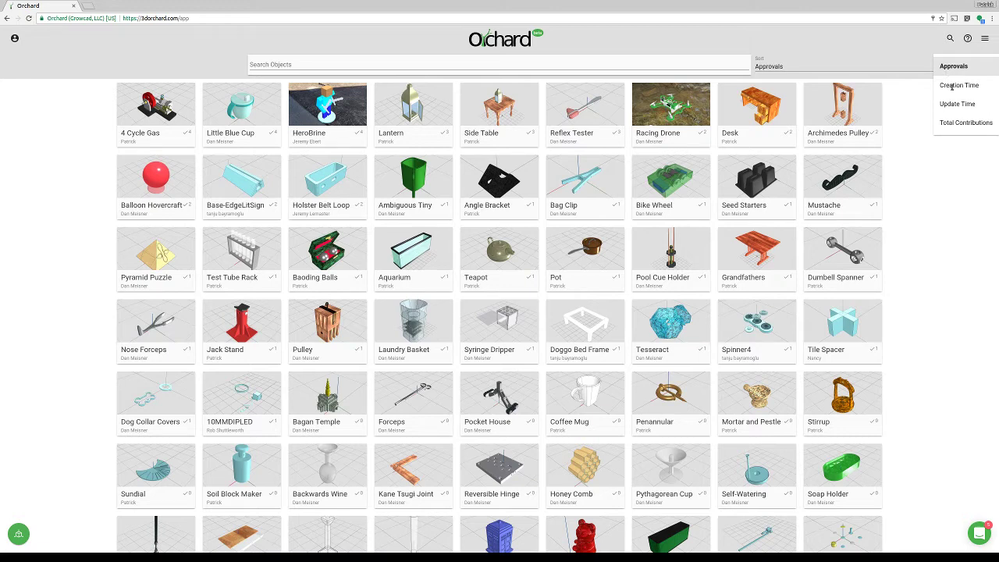
click(899, 207)
click(947, 41)
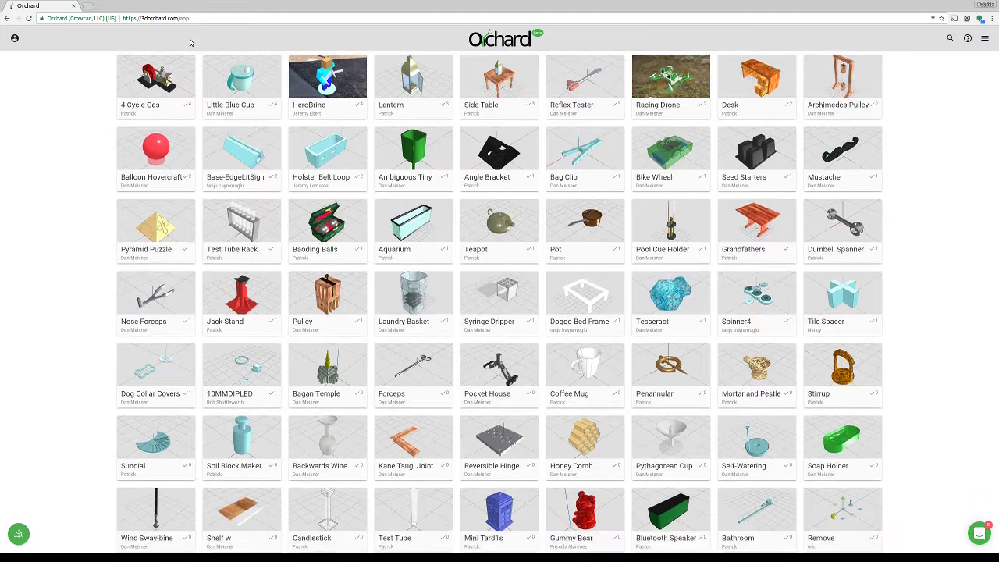
Check the profile's public models, private models and account information, and return to the object gallery
click(15, 40)
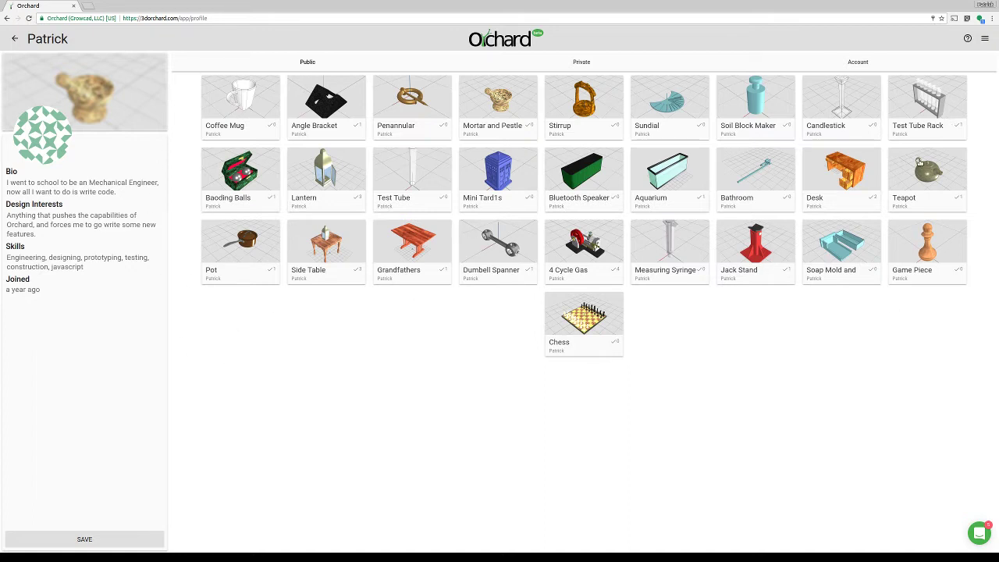
click(609, 68)
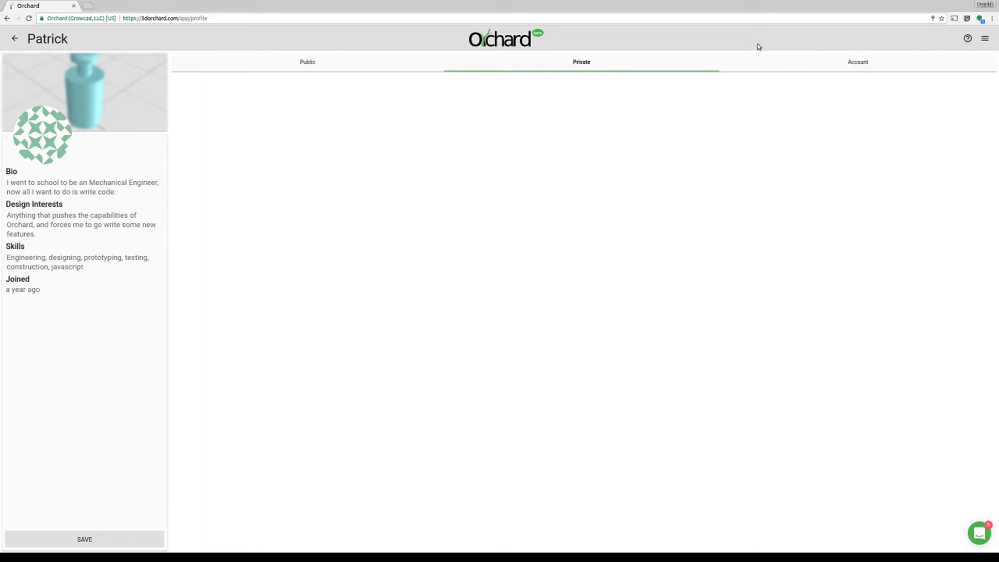
click(819, 68)
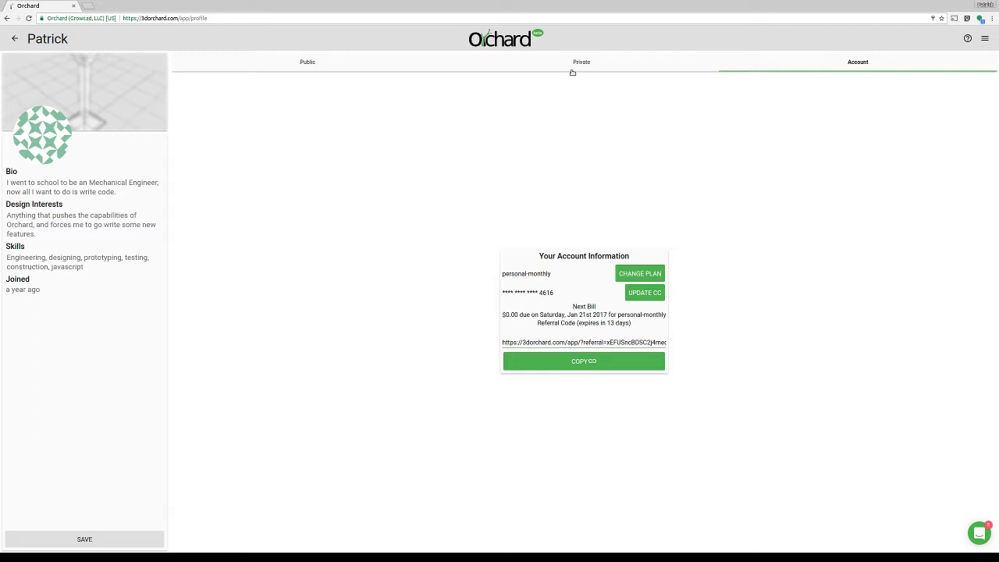
click(9, 39)
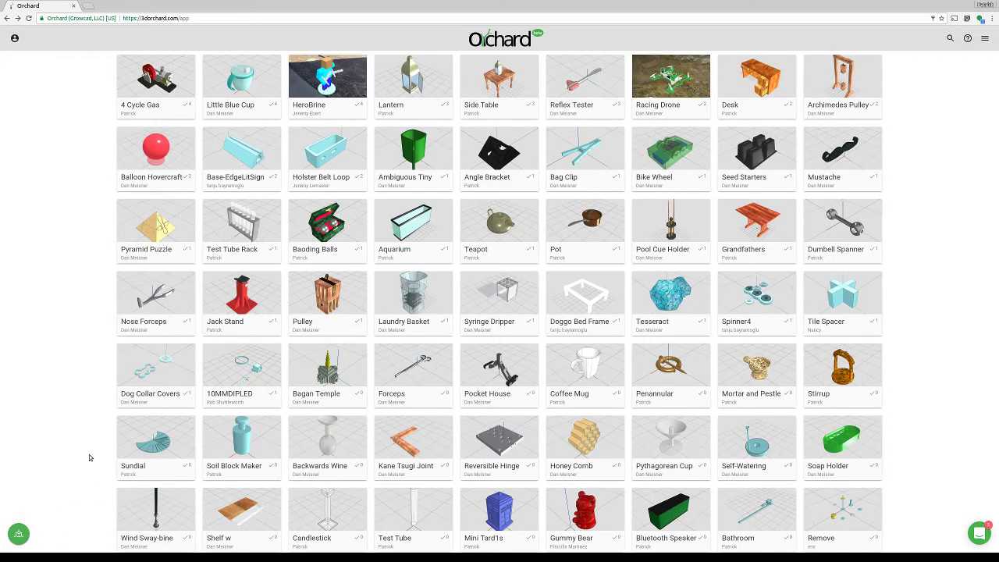
Create a new empty model and practise orbiting, zooming and panning the view around the origin
click(20, 538)
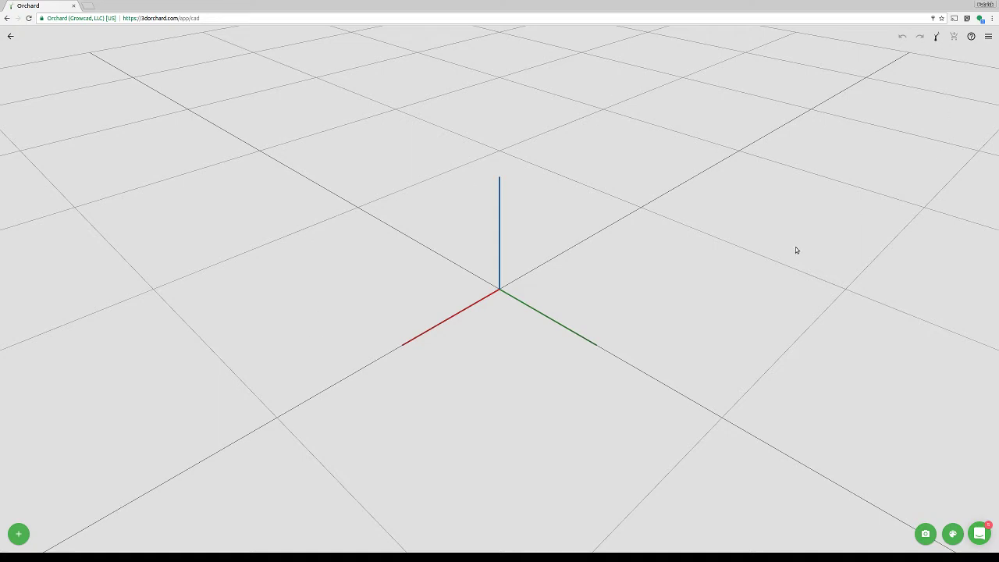
drag(520, 363, 483, 281)
scroll(483, 281, down, 5)
scroll(507, 304, down, 4)
scroll(507, 302, up, 4)
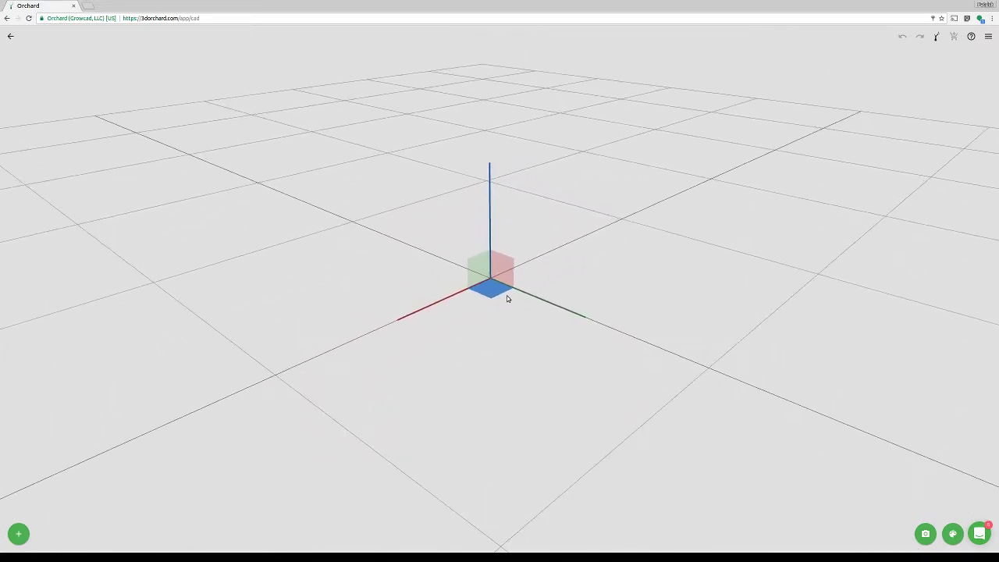
scroll(477, 265, down, 4)
scroll(670, 145, up, 2)
drag(670, 146, 522, 273)
drag(404, 352, 452, 326)
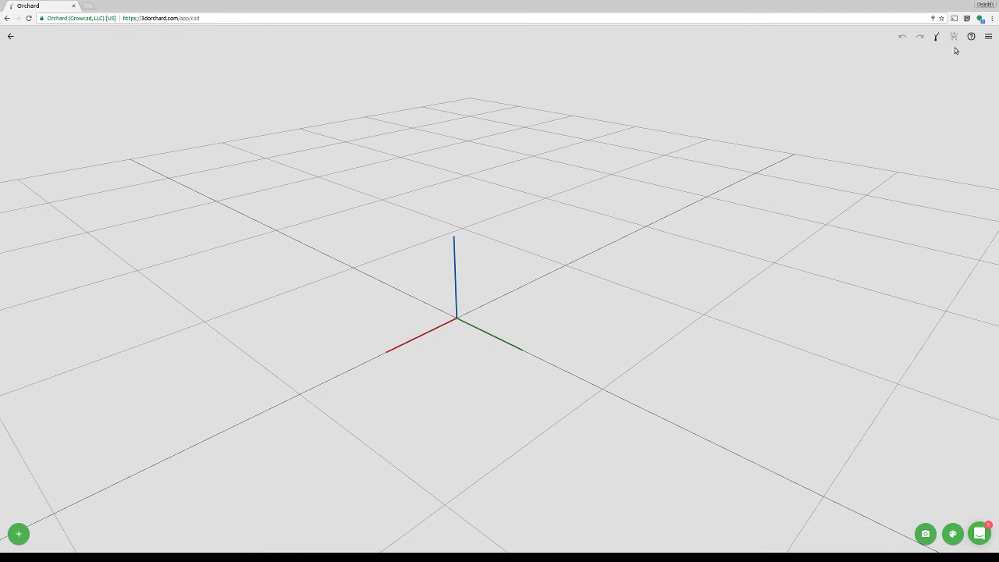
Review the model settings, including the length unit choices, and close them without changes
click(987, 37)
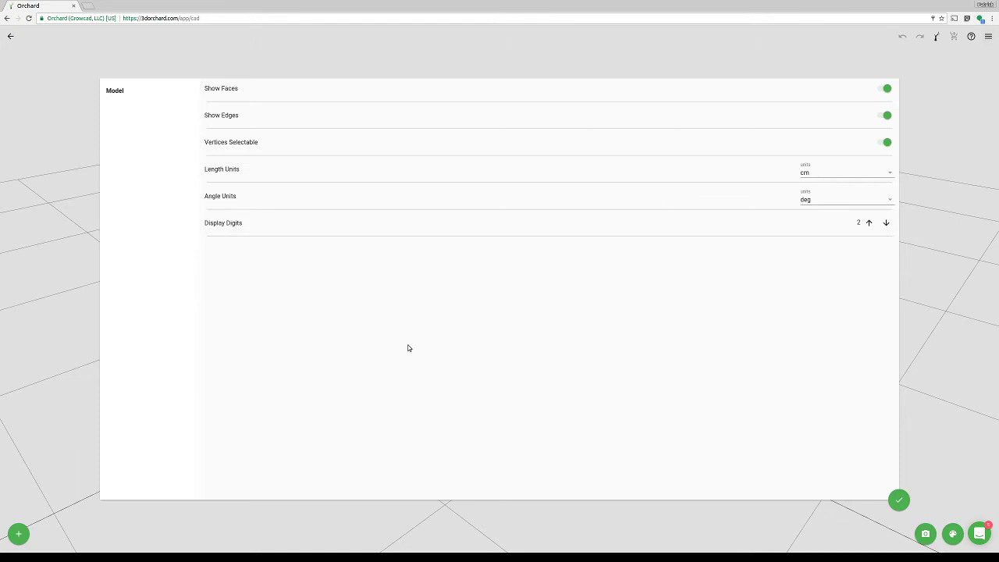
click(851, 170)
click(858, 173)
click(902, 500)
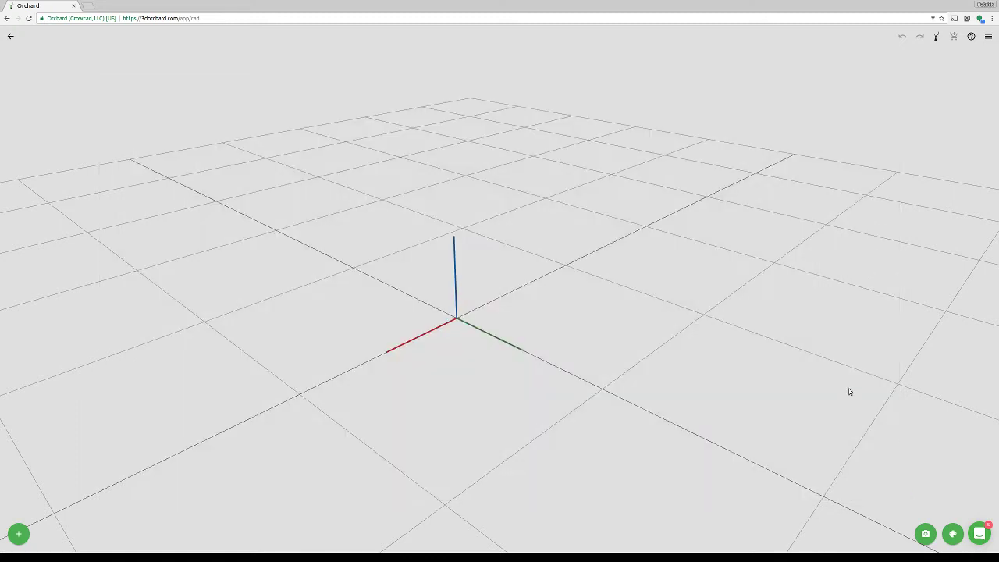
Display the set of basic shapes that can be added to the model
click(936, 38)
mouse_move(22, 537)
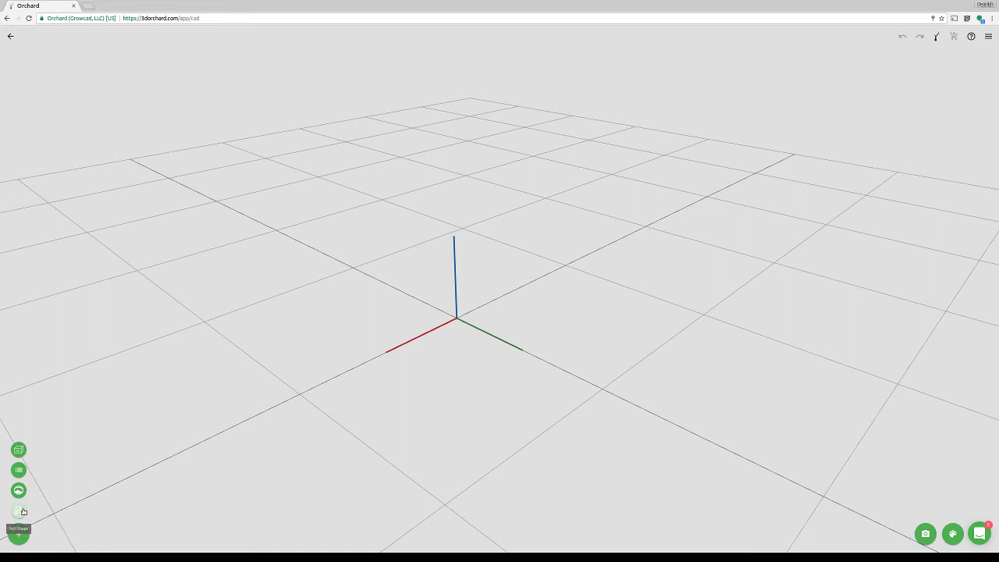
click(20, 511)
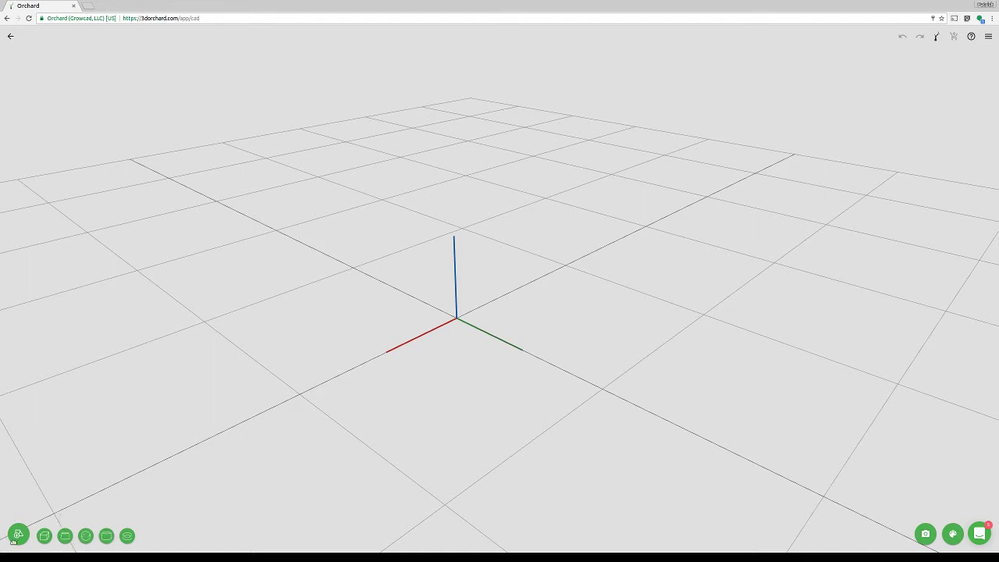
Apply a lakeside panorama as the scene background, look around it, and remove the background
mouse_move(13, 539)
click(20, 490)
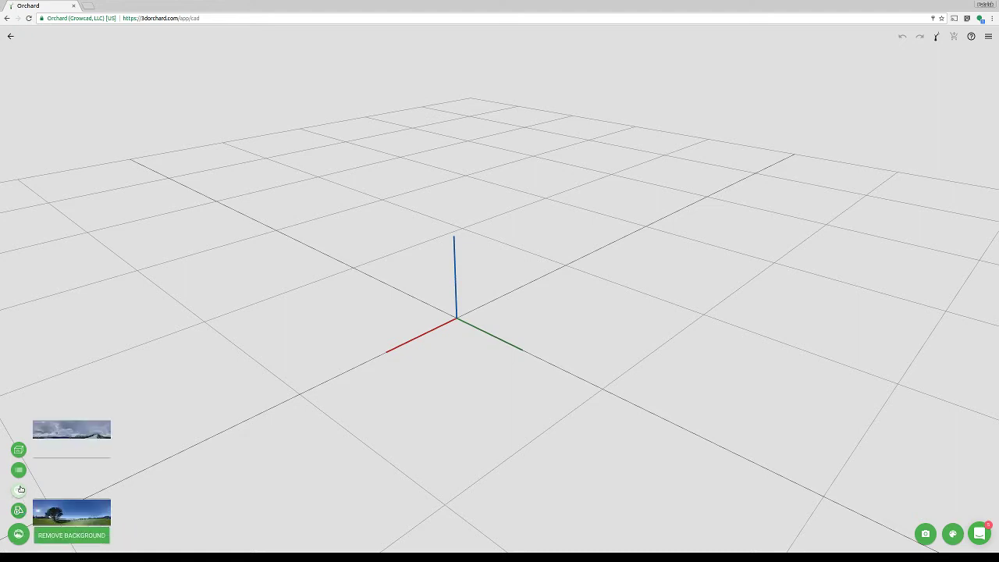
scroll(92, 484, down, 3)
scroll(90, 507, up, 1)
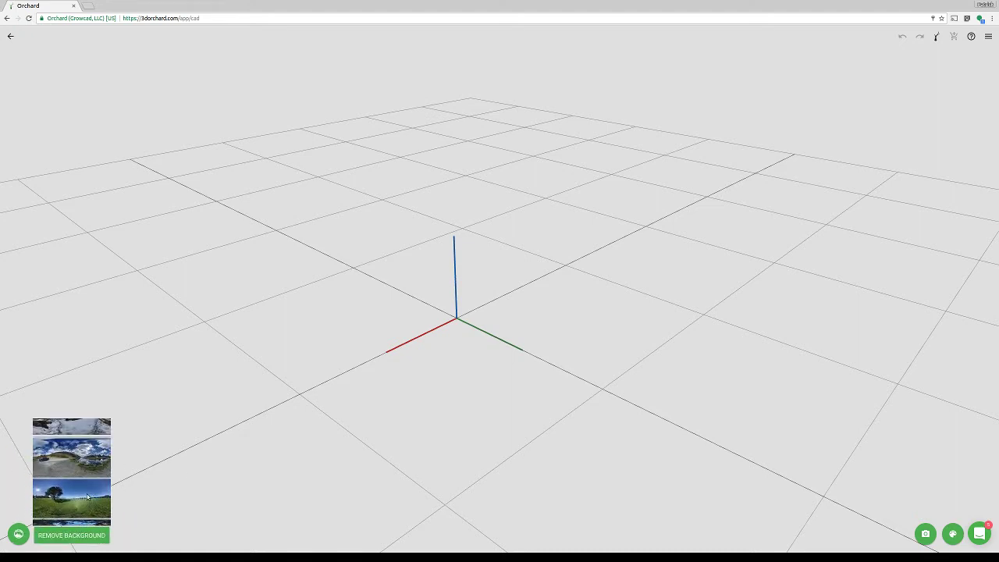
click(90, 498)
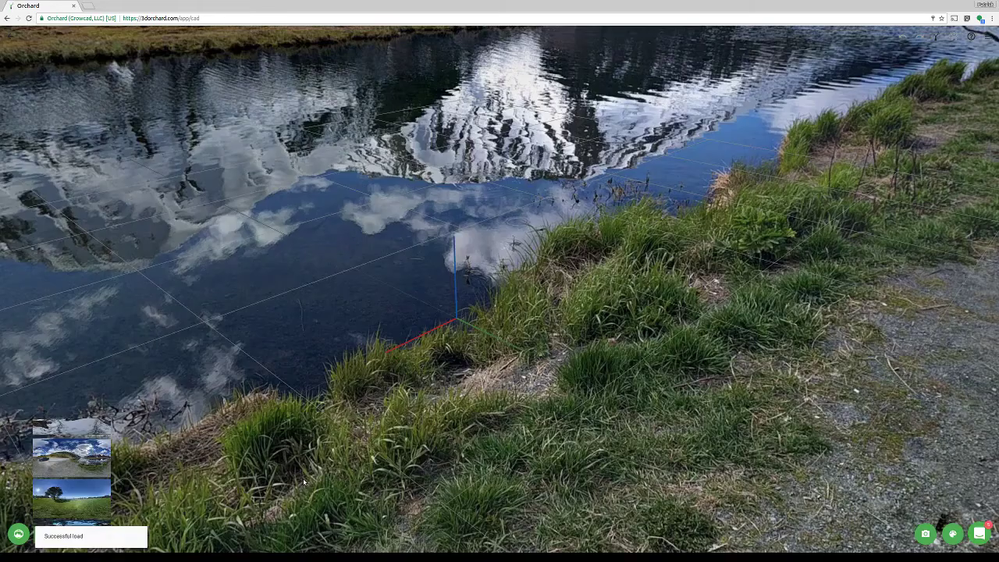
drag(518, 482, 664, 441)
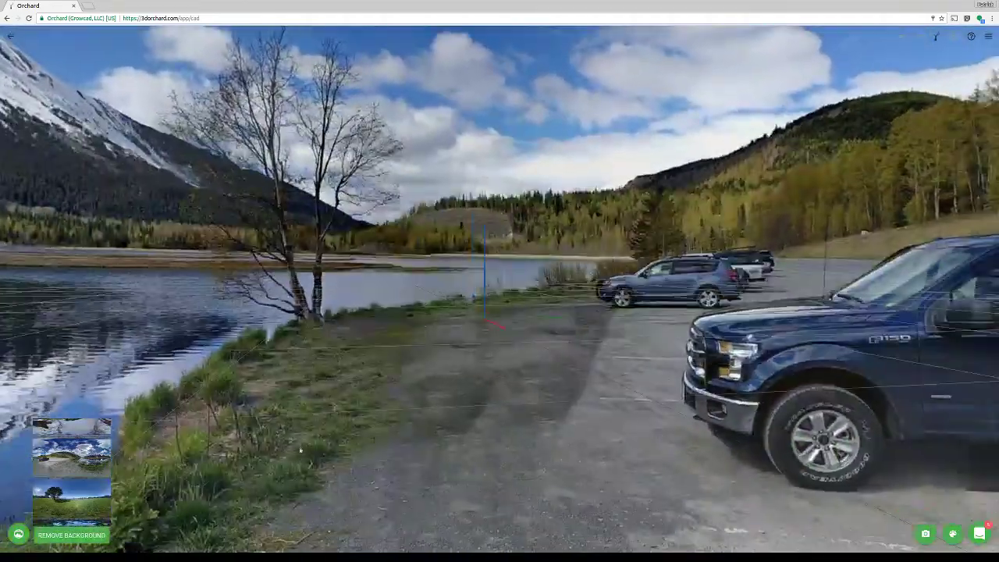
click(71, 534)
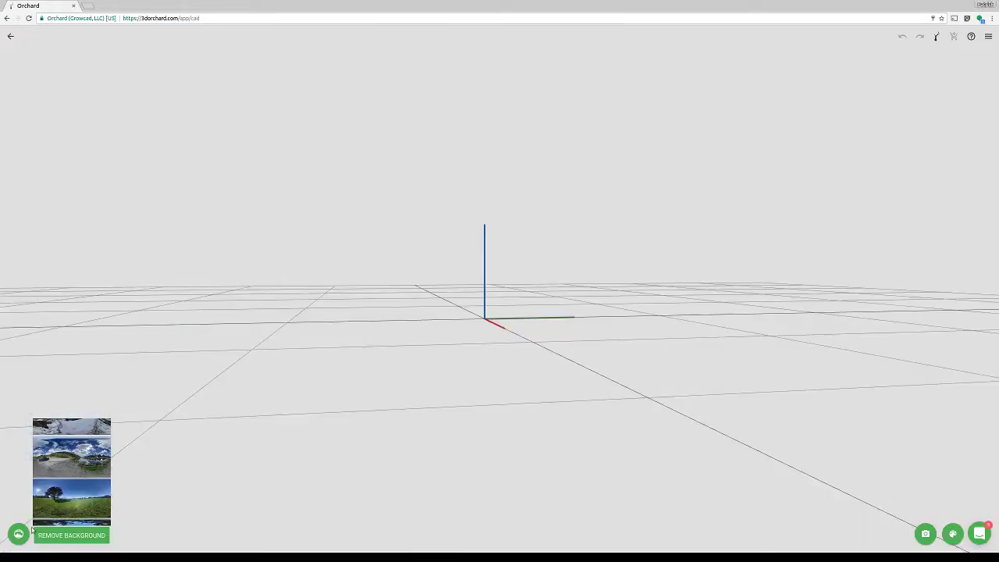
Show the Add Part option and activate its entry for part commit IDs, leaving it empty
mouse_move(18, 533)
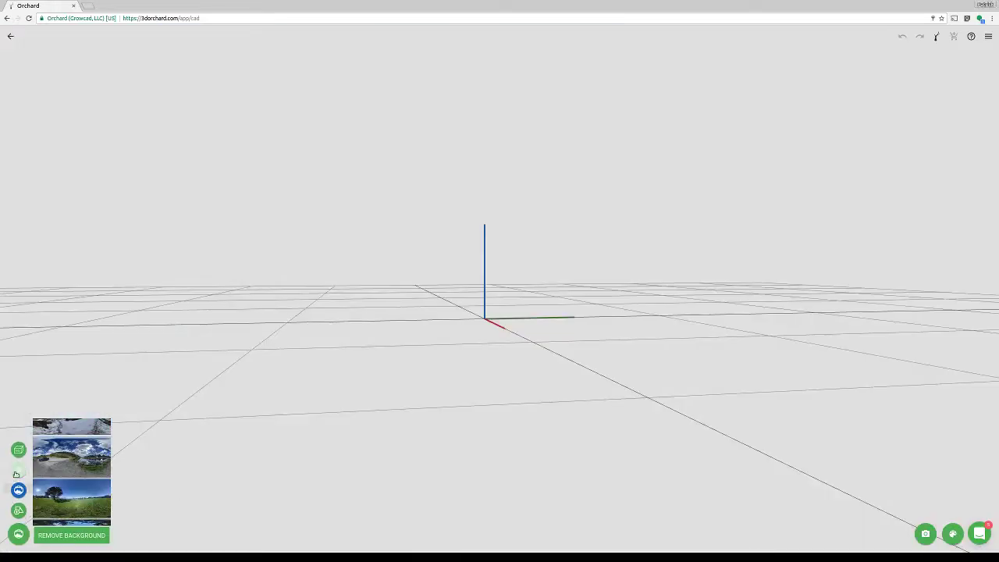
click(19, 471)
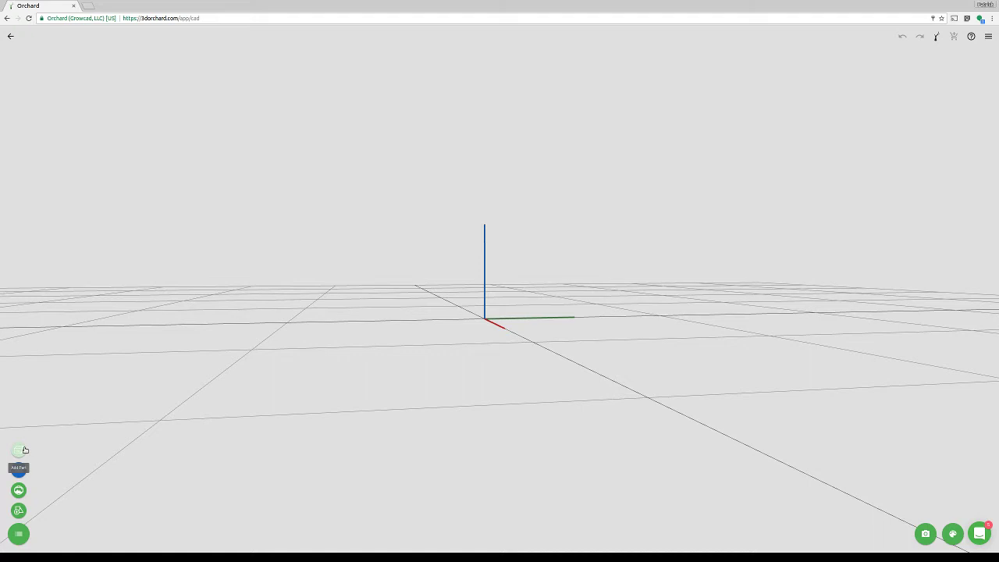
click(22, 450)
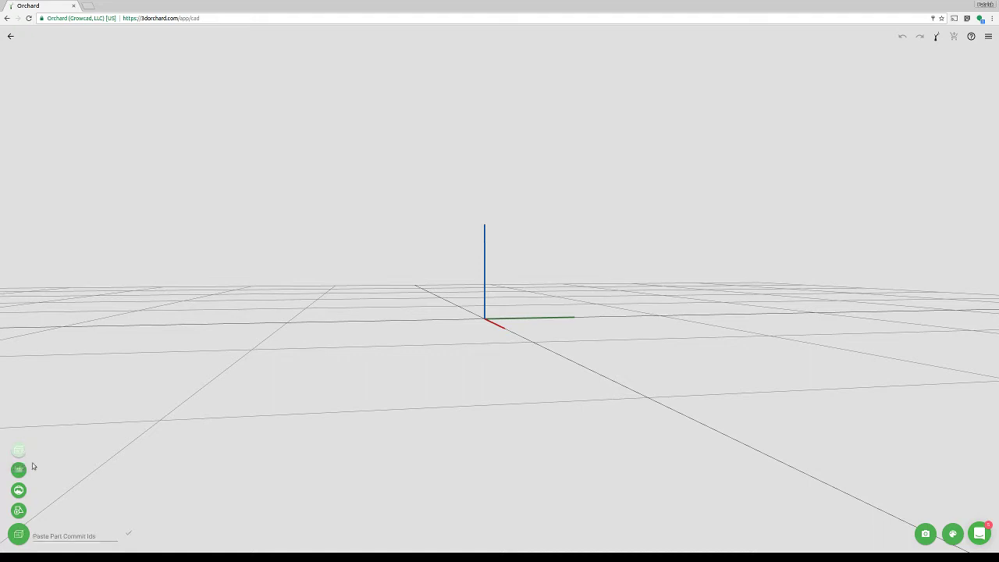
click(80, 535)
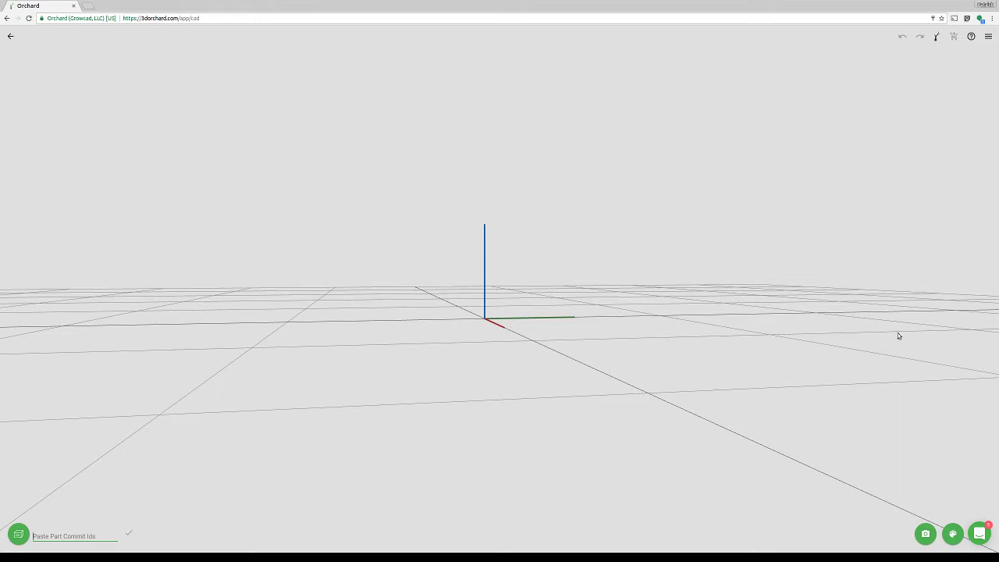
Open the material settings for viewing opacity, roughness, metalness, wireframe and color options
click(960, 538)
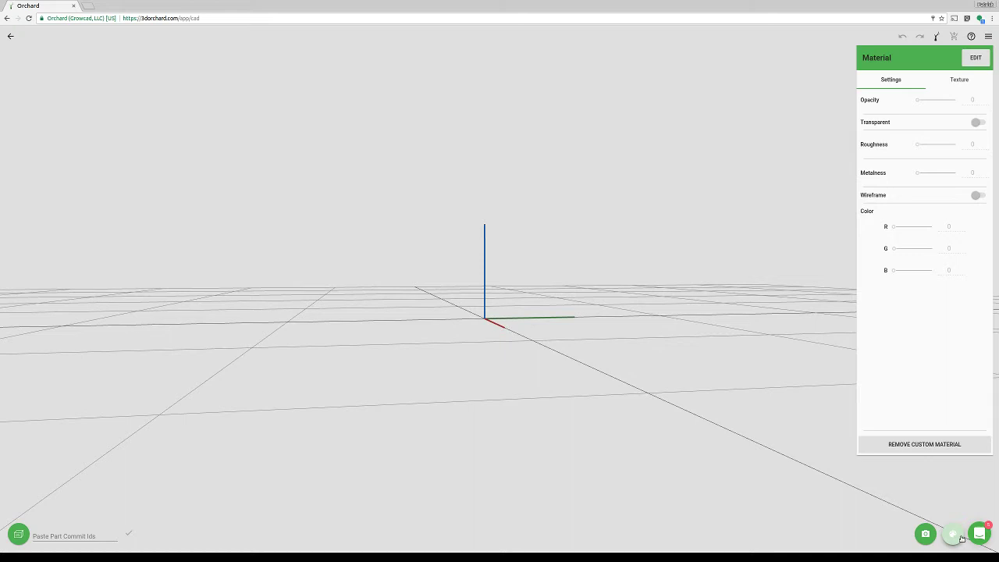
Close the material settings and examine the camera options for standard views, view locking and display
click(961, 539)
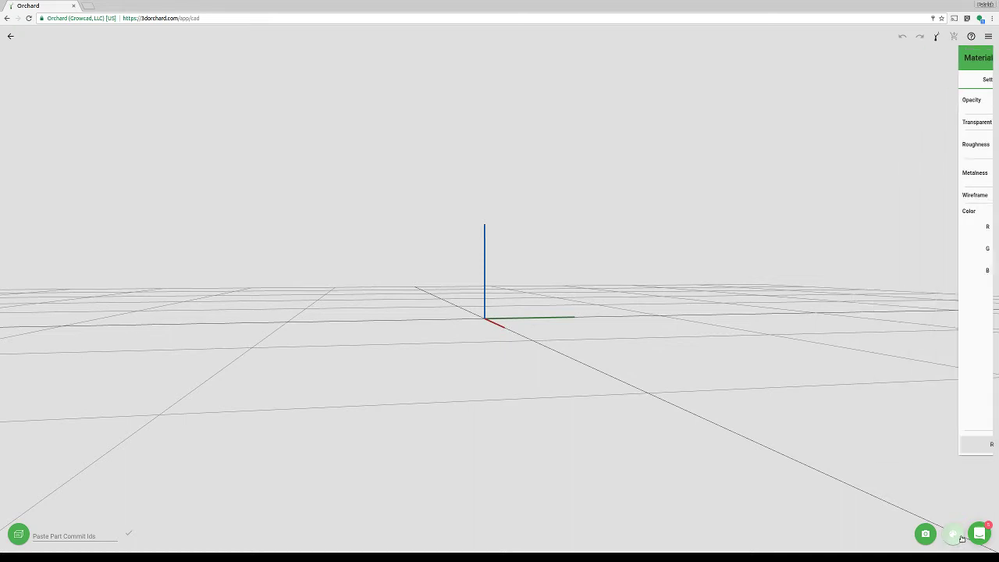
click(922, 532)
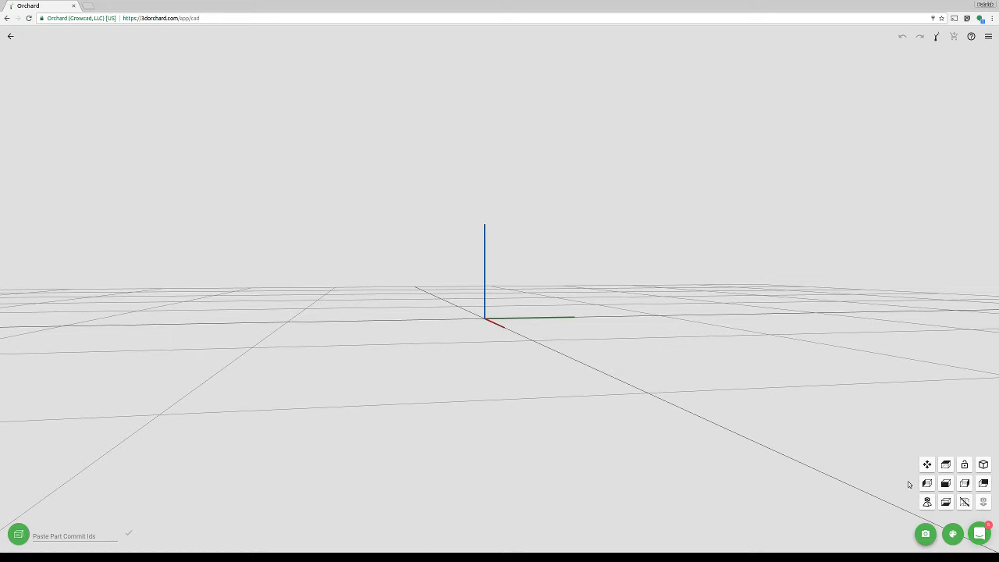
click(966, 466)
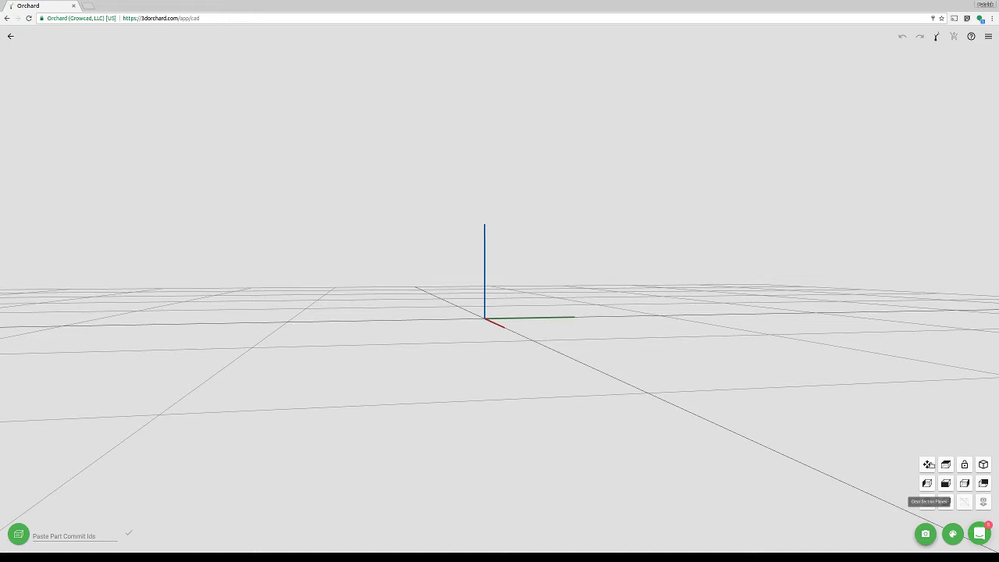
Start a sketch on the red origin plane spanned by the green and blue axes, viewed flat and square-on
drag(709, 358, 681, 397)
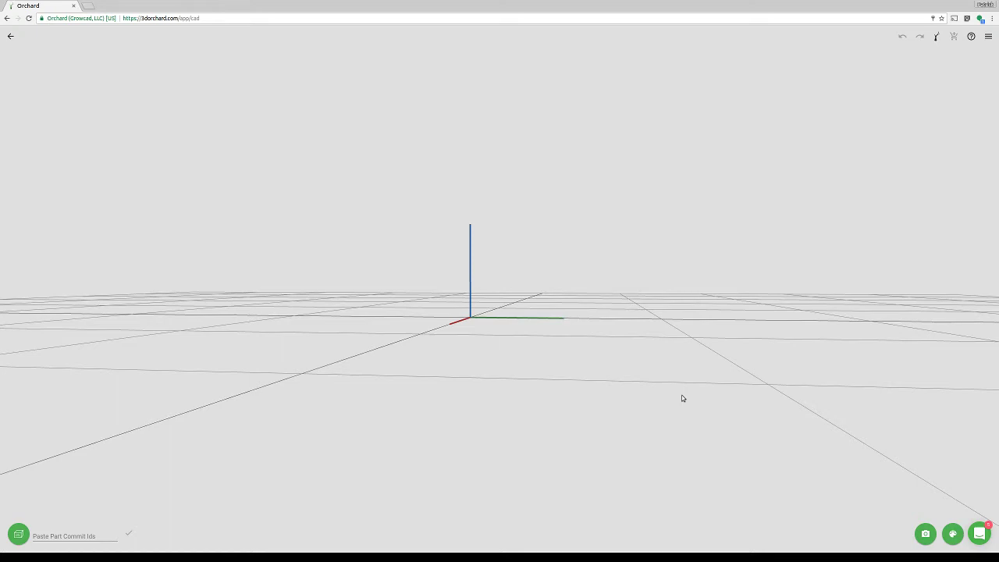
mouse_move(504, 354)
mouse_down()
mouse_move(517, 357)
mouse_move(462, 370)
mouse_move(497, 356)
mouse_move(507, 340)
mouse_up()
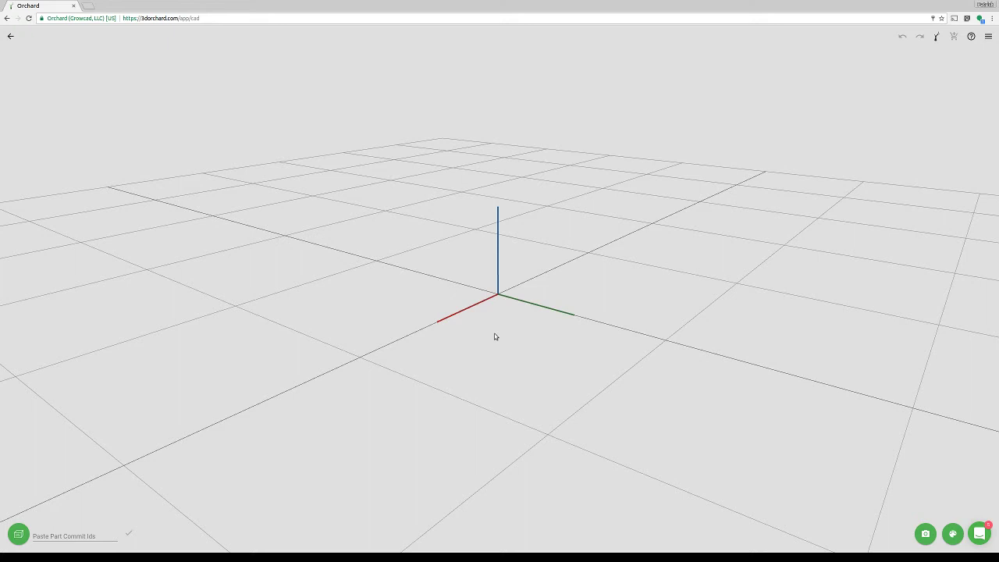
mouse_move(520, 280)
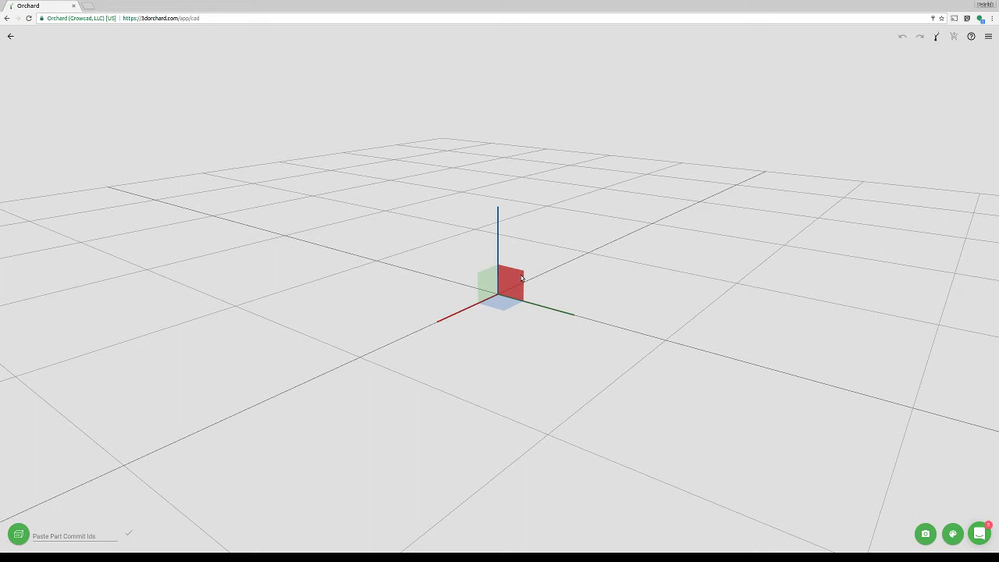
click(522, 276)
click(558, 254)
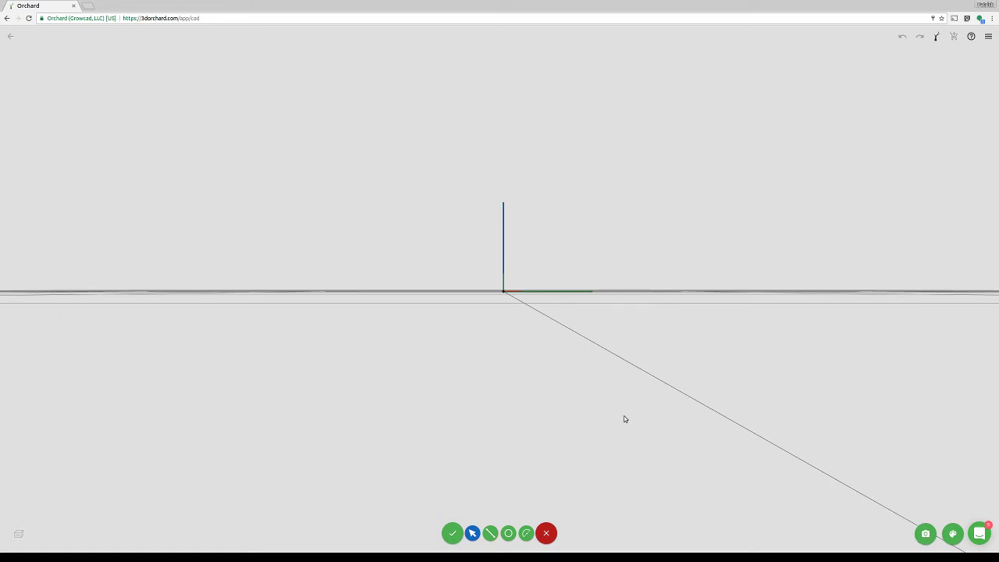
click(924, 533)
click(927, 502)
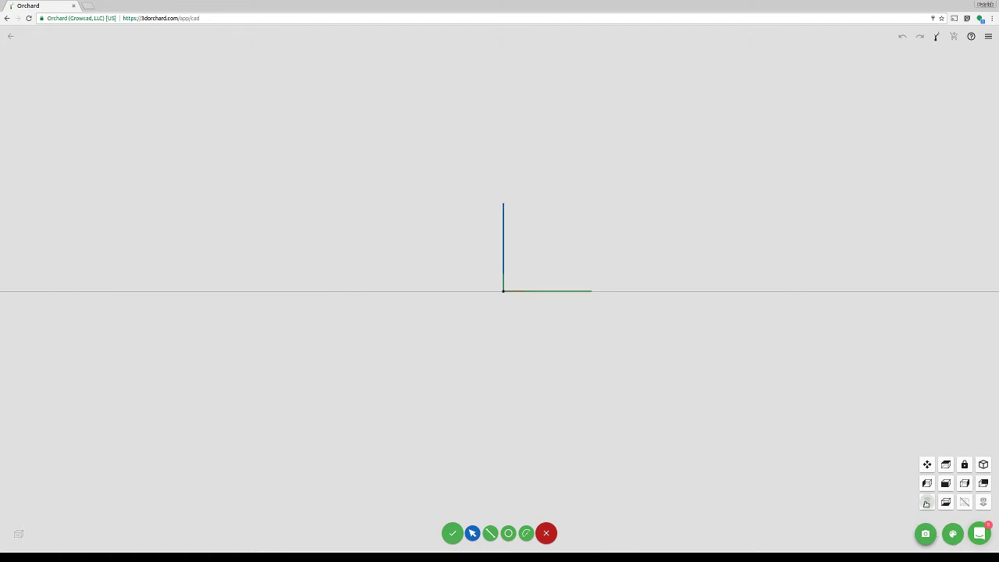
Sketch a closed four-sided outline around the origin with the Line tool, about 183 mm wide and 82 mm high
click(491, 533)
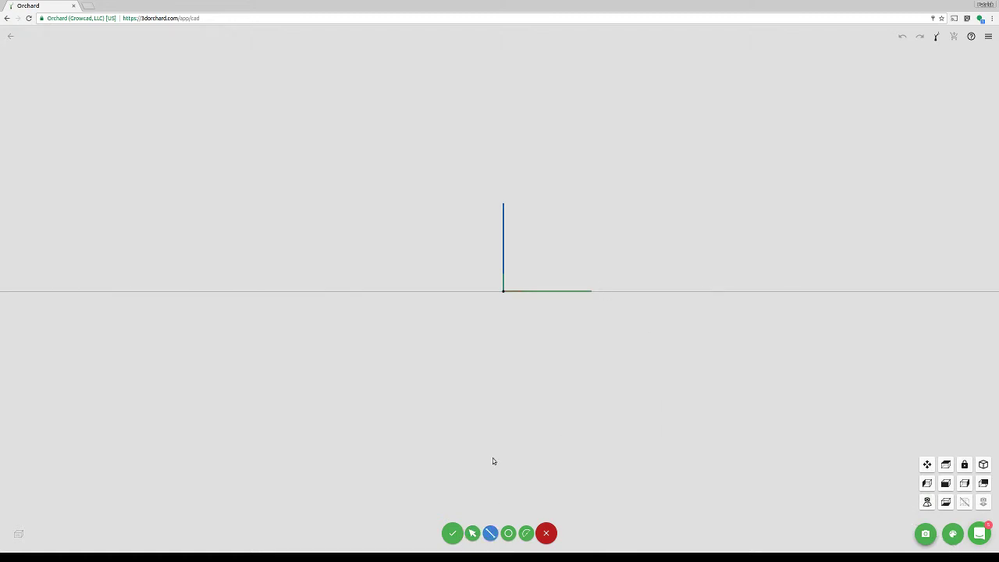
click(344, 336)
click(345, 195)
click(346, 196)
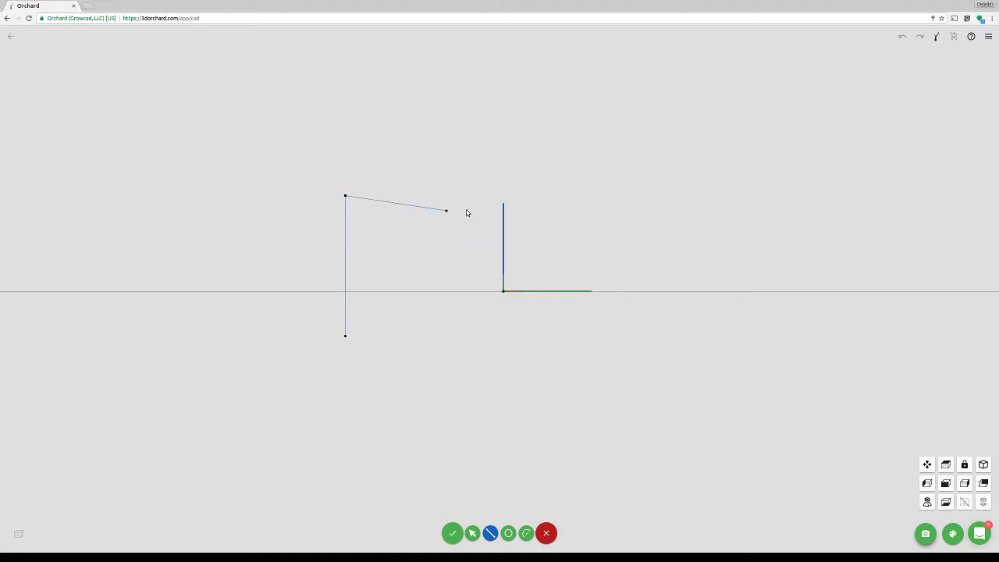
click(663, 196)
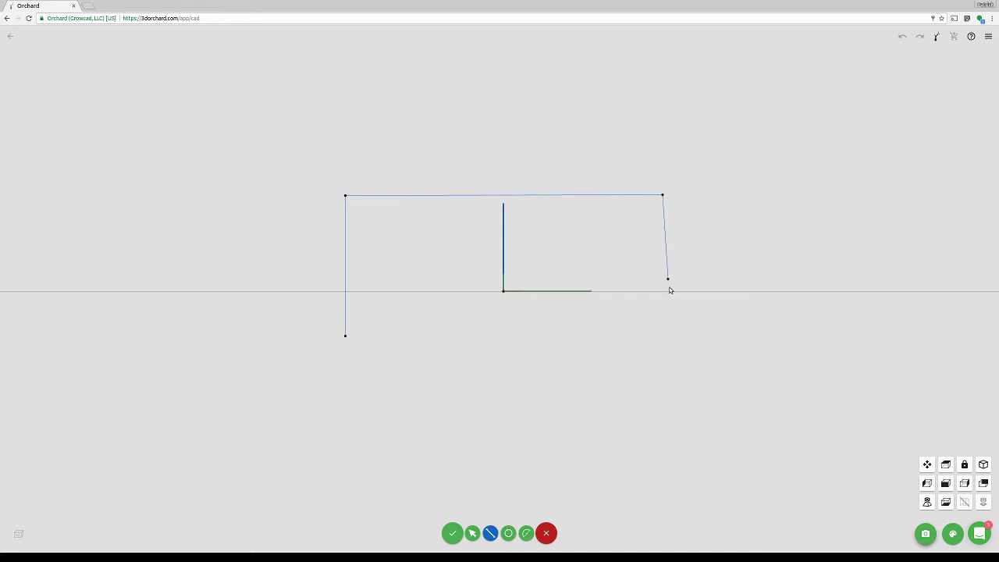
click(667, 345)
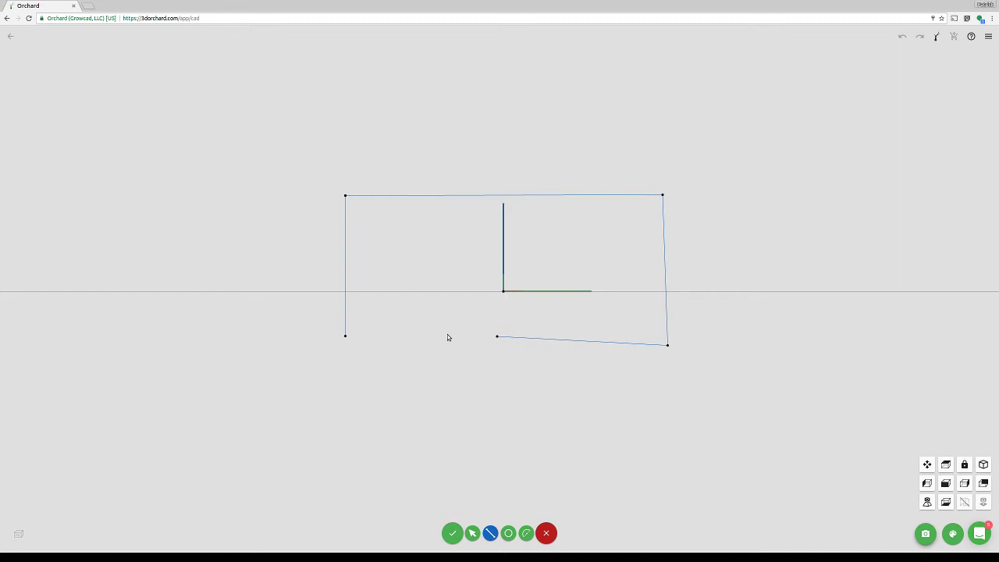
click(346, 337)
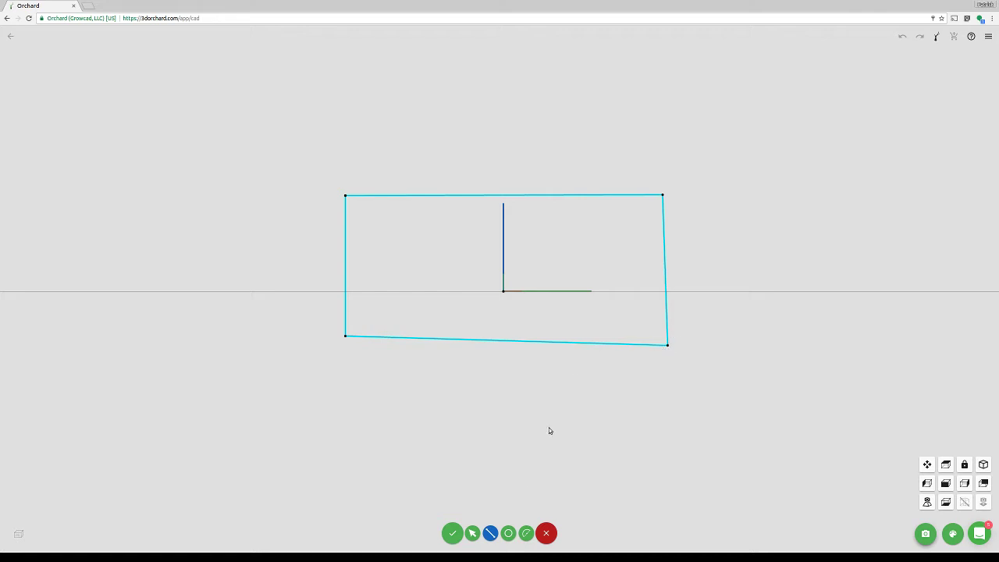
Draw a line about 25 mm long from the origin down toward the outline's bottom edge
click(502, 292)
click(509, 335)
key(Escape)
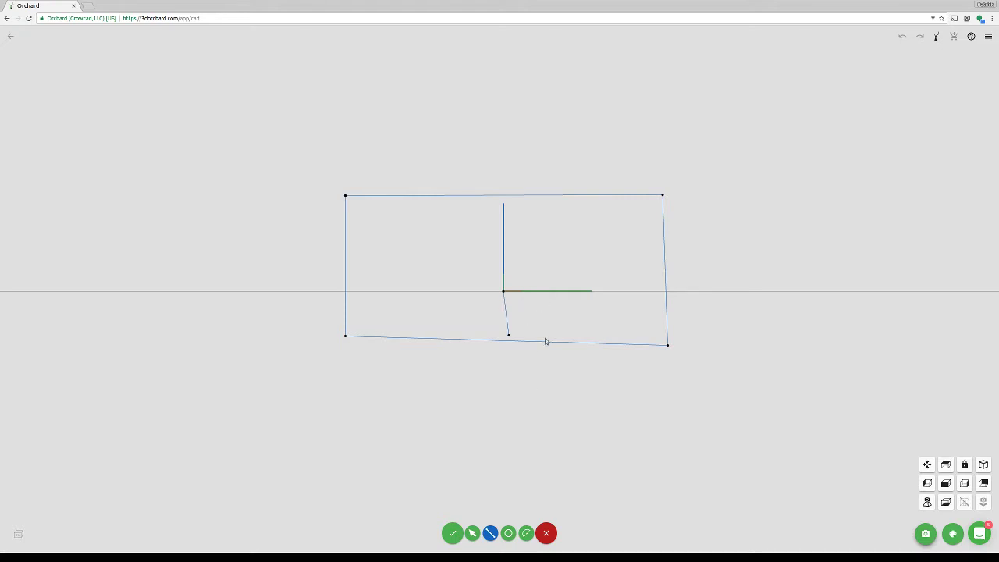
click(567, 251)
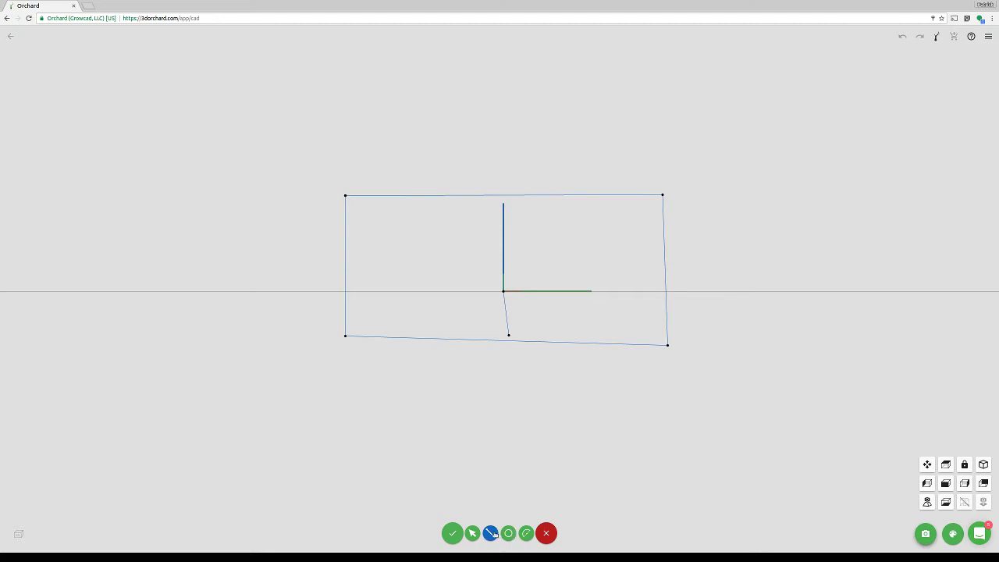
Constrain the lower endpoint of the short line to the midpoint of the outline's bottom edge
click(474, 533)
click(507, 329)
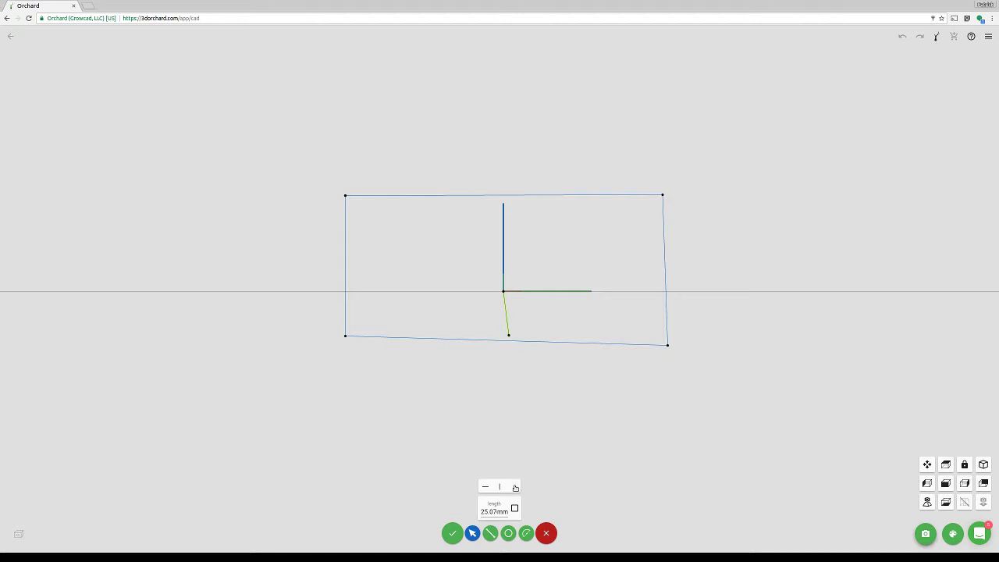
click(509, 336)
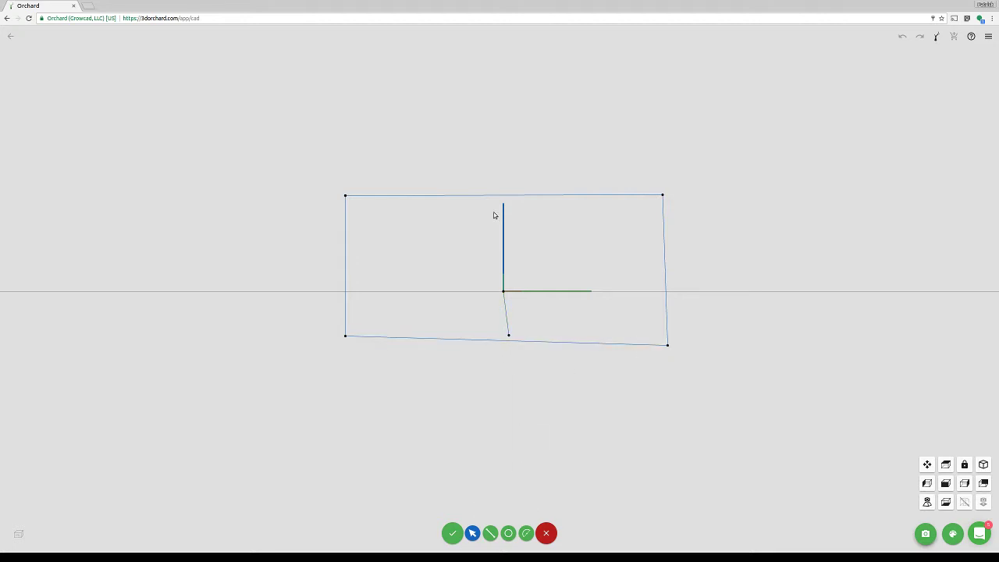
click(508, 336)
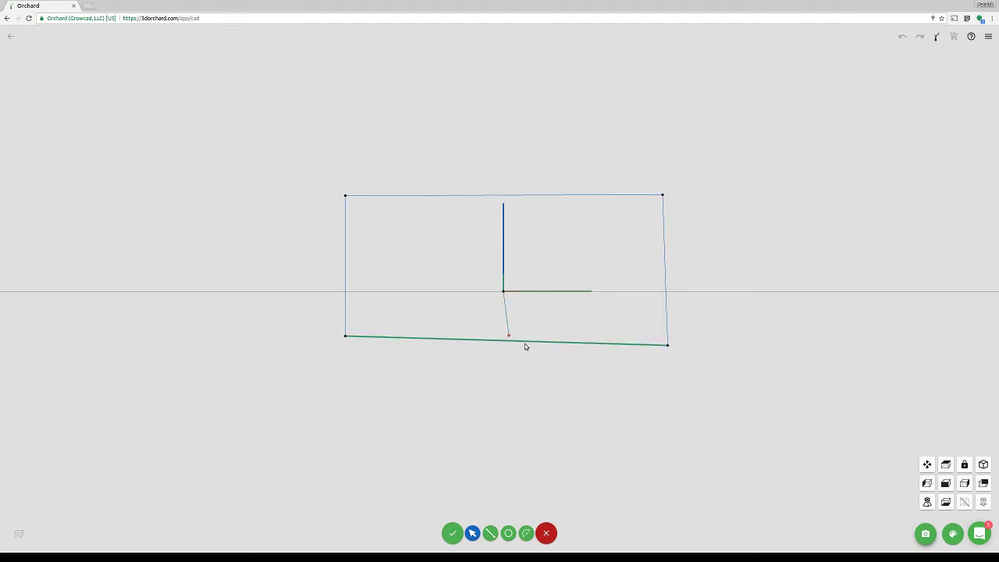
click(525, 344)
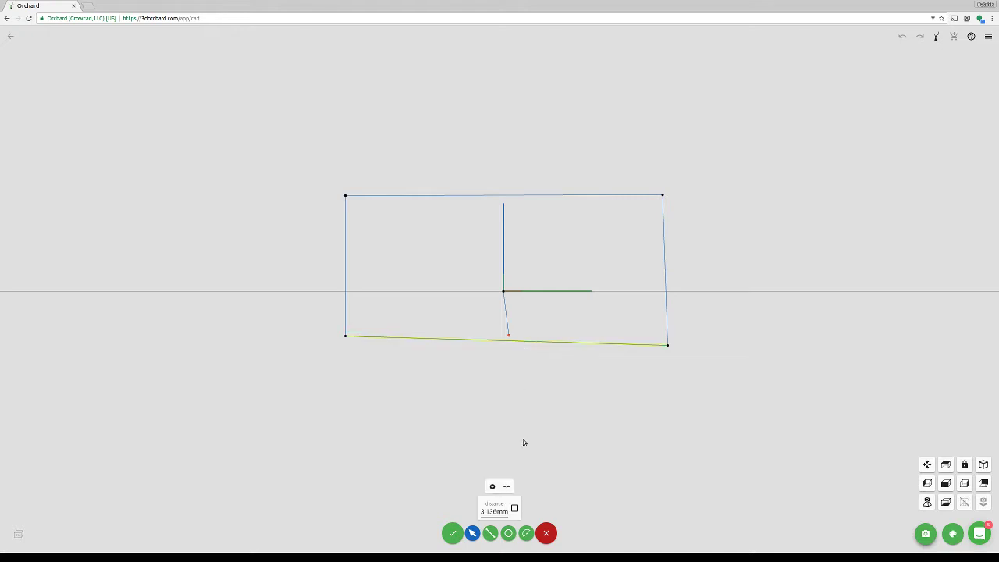
click(508, 487)
Make the short line below the origin vertical and turn it into a construction line
click(501, 307)
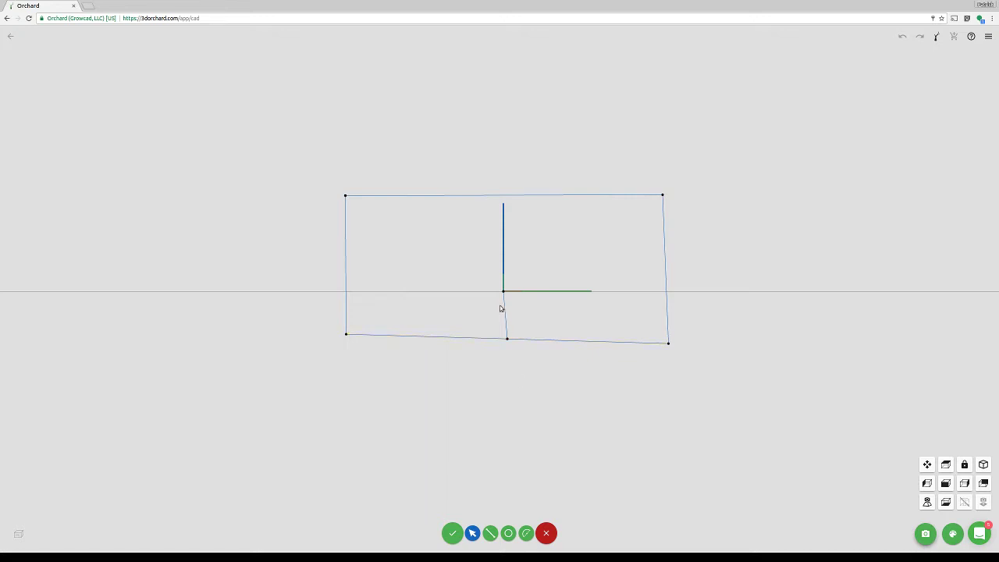
click(505, 308)
click(500, 485)
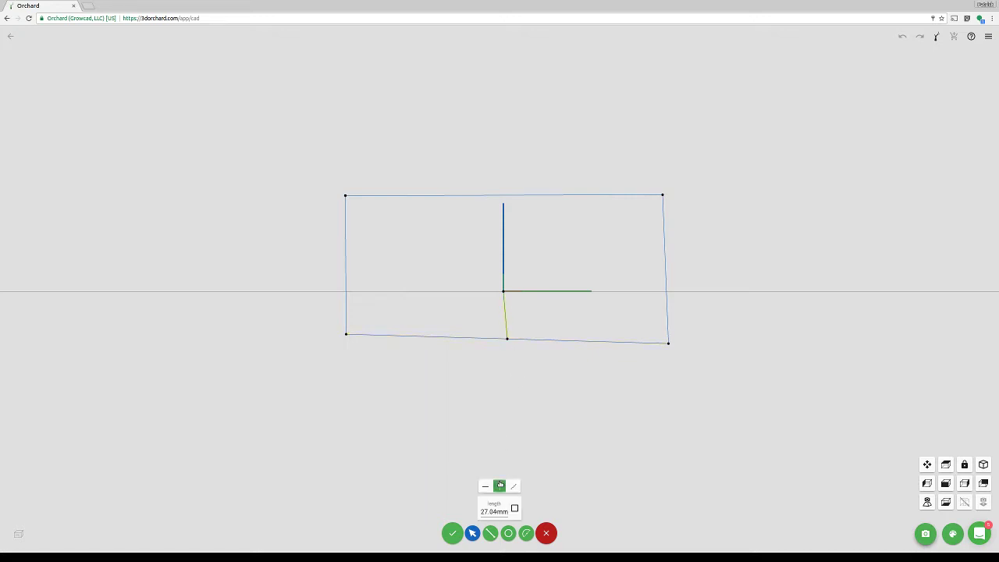
click(513, 485)
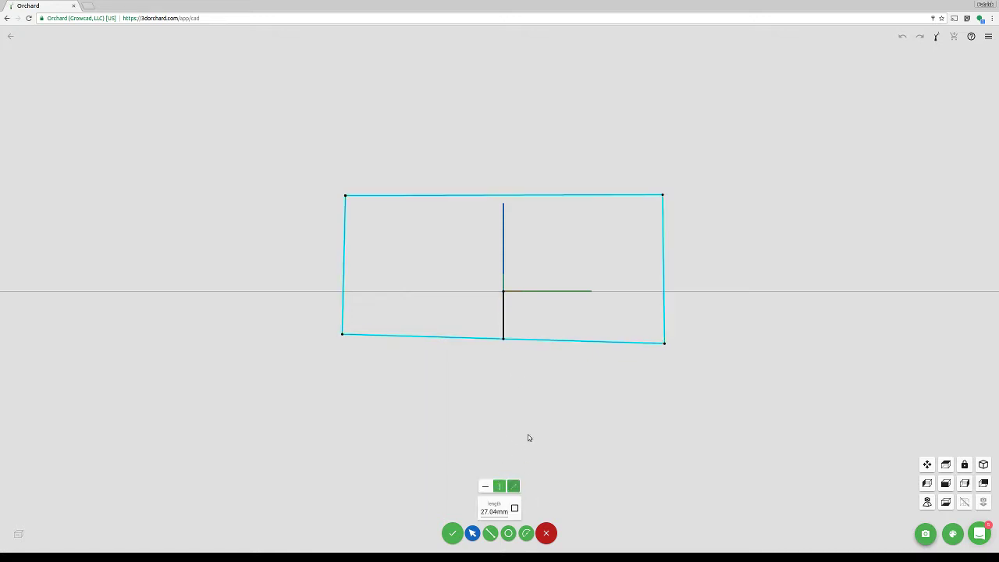
click(504, 310)
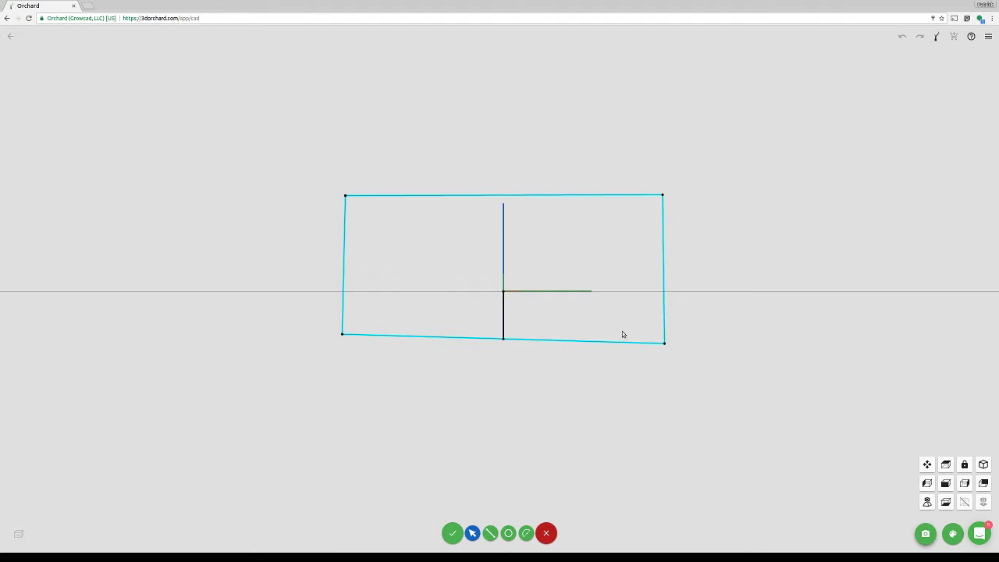
Apply a horizontal constraint to the outline's top and bottom edges together
click(584, 343)
click(589, 195)
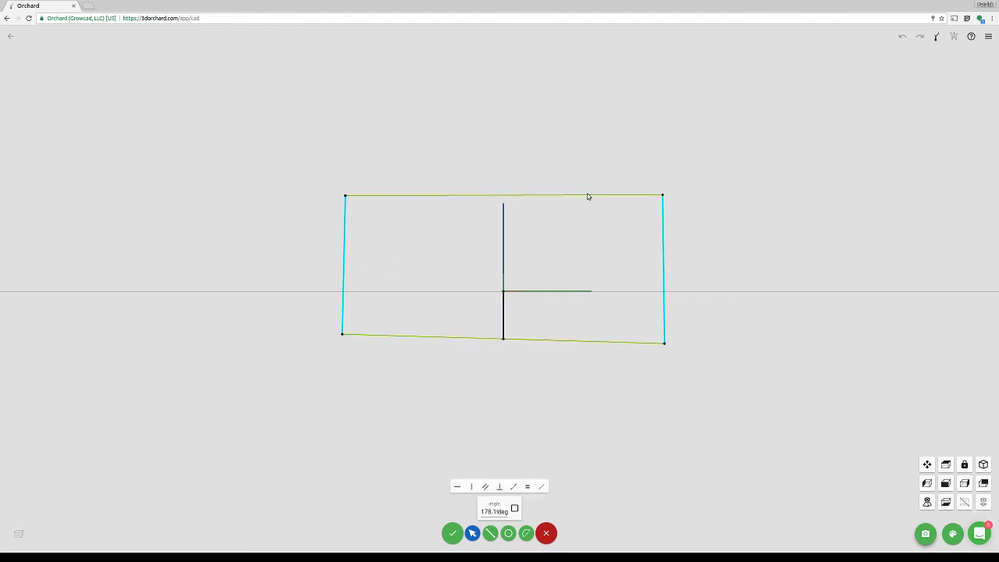
click(589, 356)
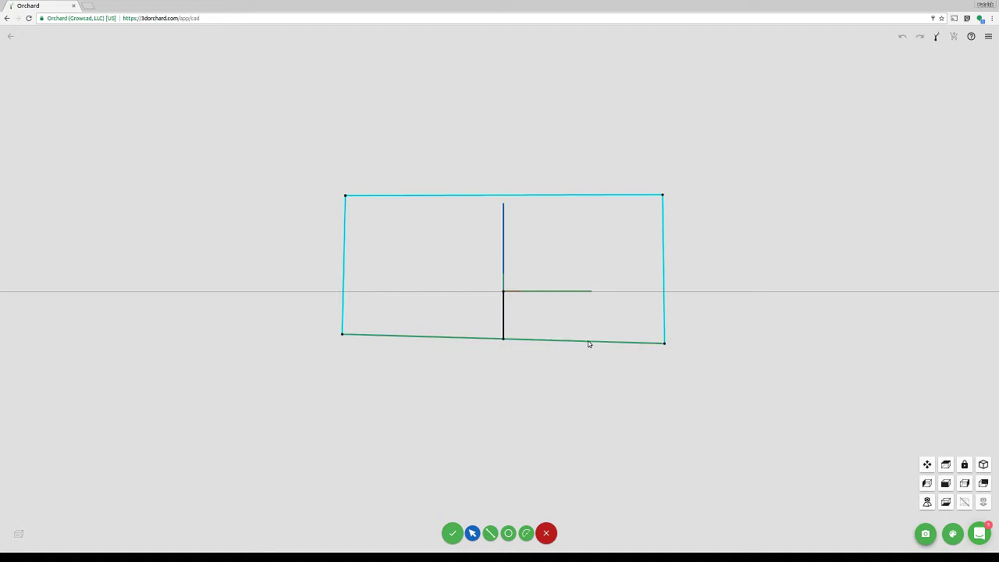
click(588, 344)
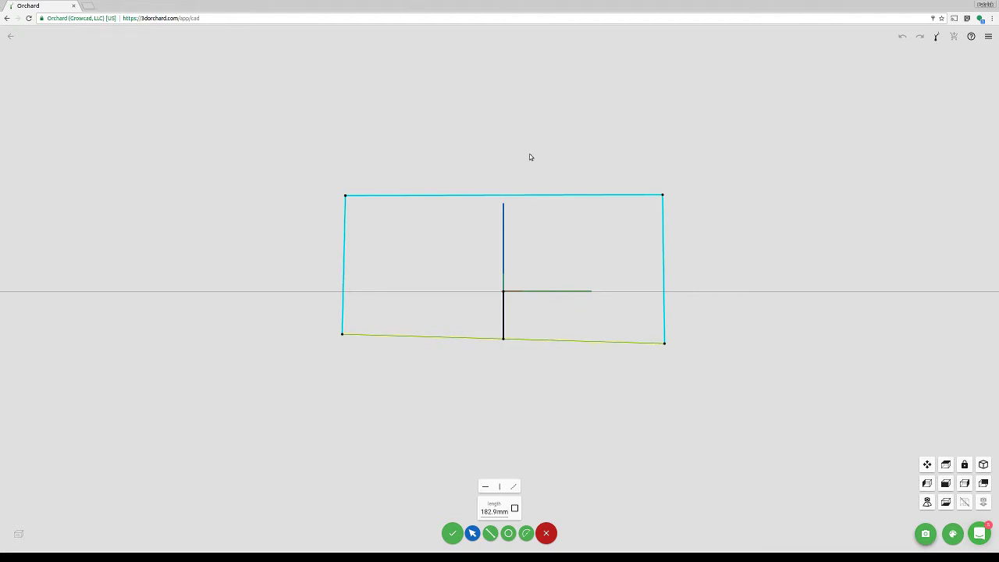
click(564, 196)
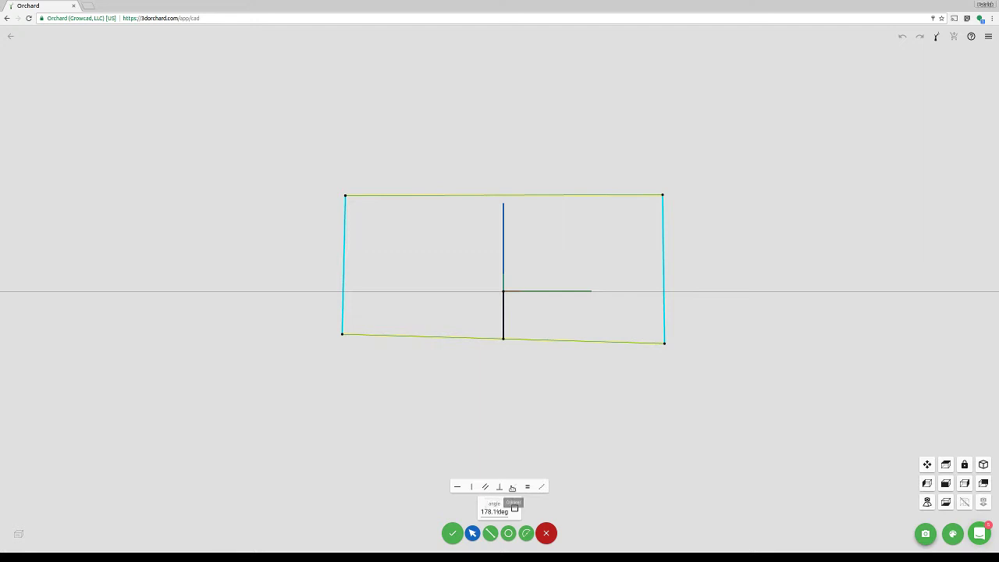
click(459, 486)
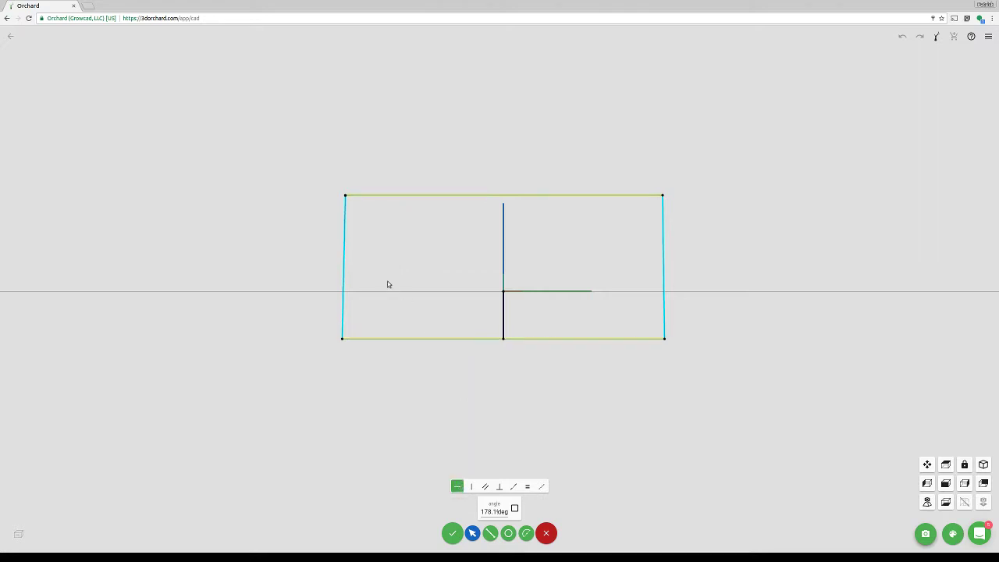
Apply a vertical constraint to the outline's left and right edges together
click(343, 243)
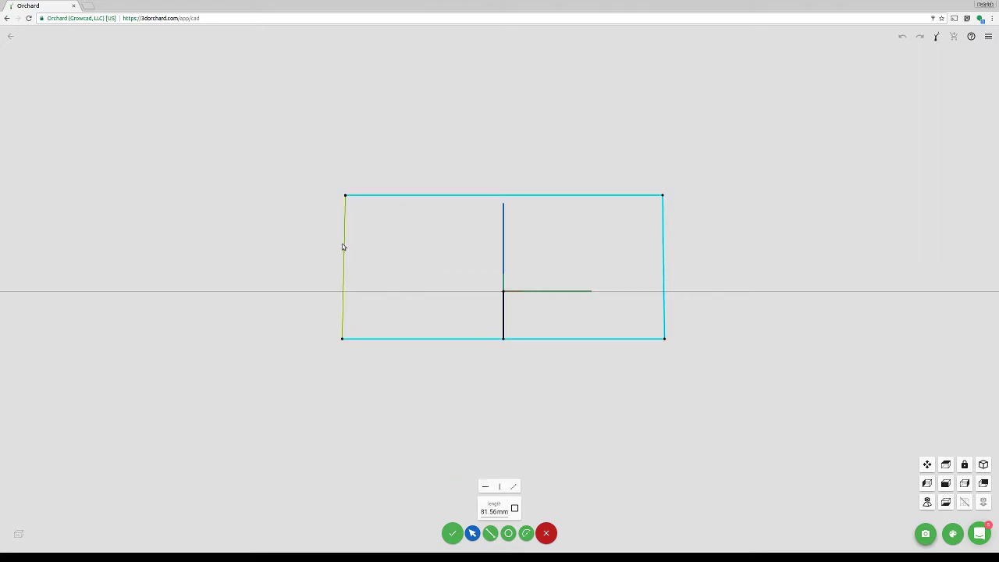
click(664, 281)
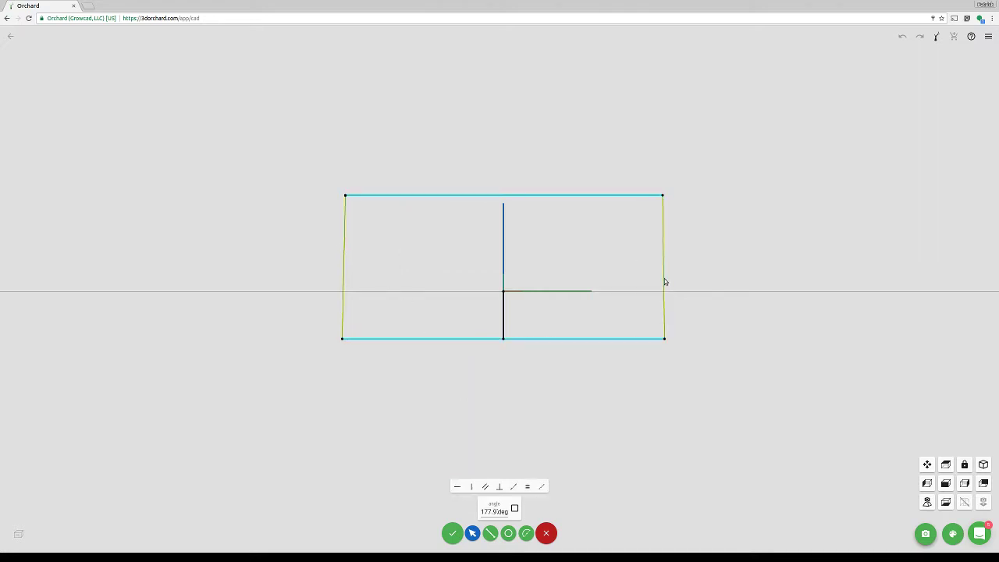
click(471, 486)
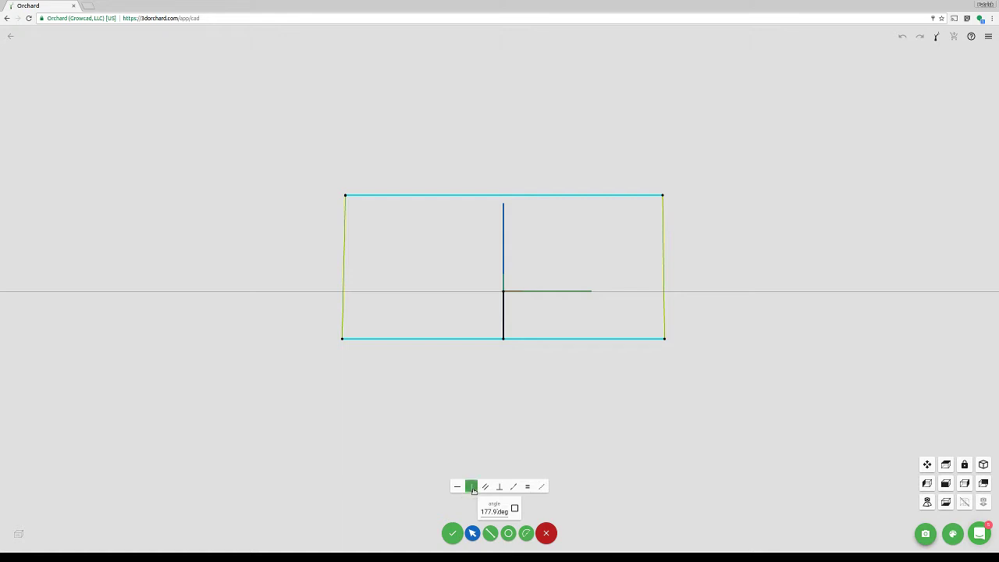
click(545, 409)
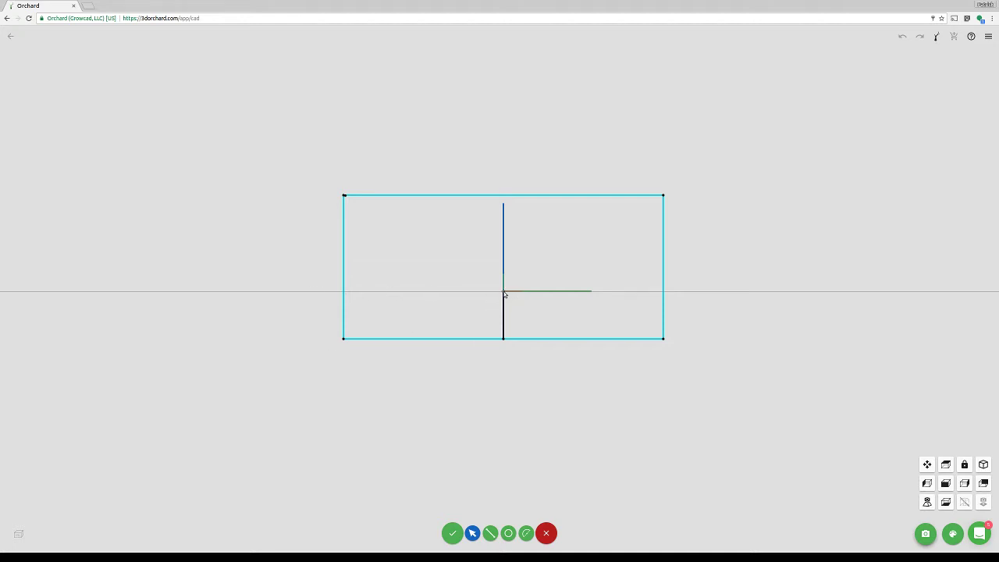
click(490, 533)
click(504, 291)
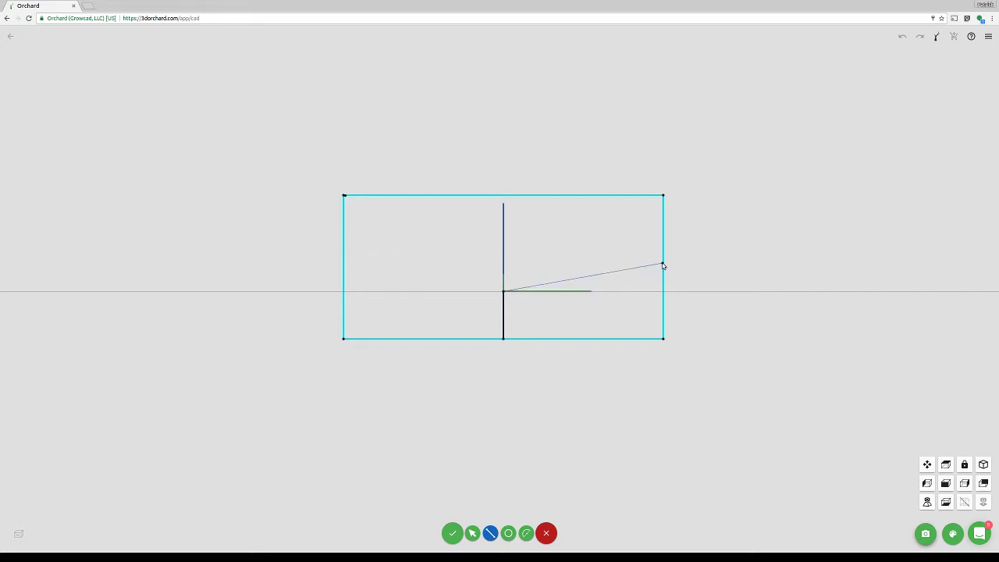
click(662, 265)
key(Escape)
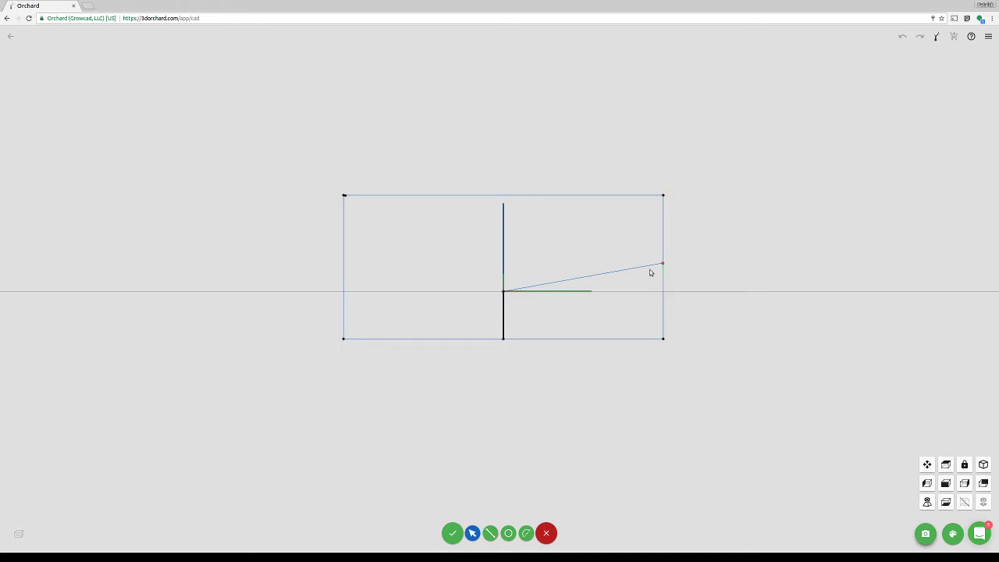
click(632, 269)
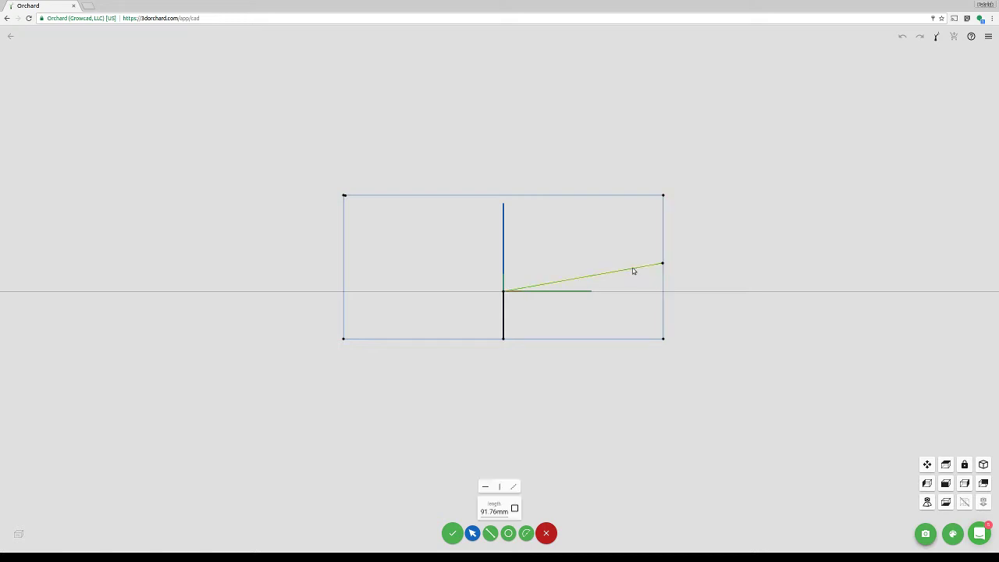
key(Delete)
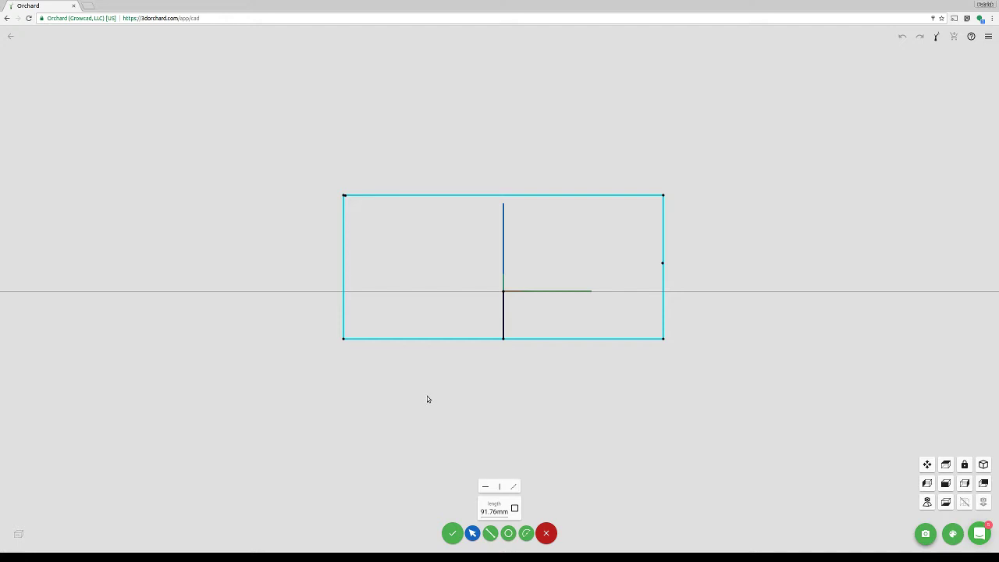
Set the length of the outline's top edge to 144 mm
click(529, 196)
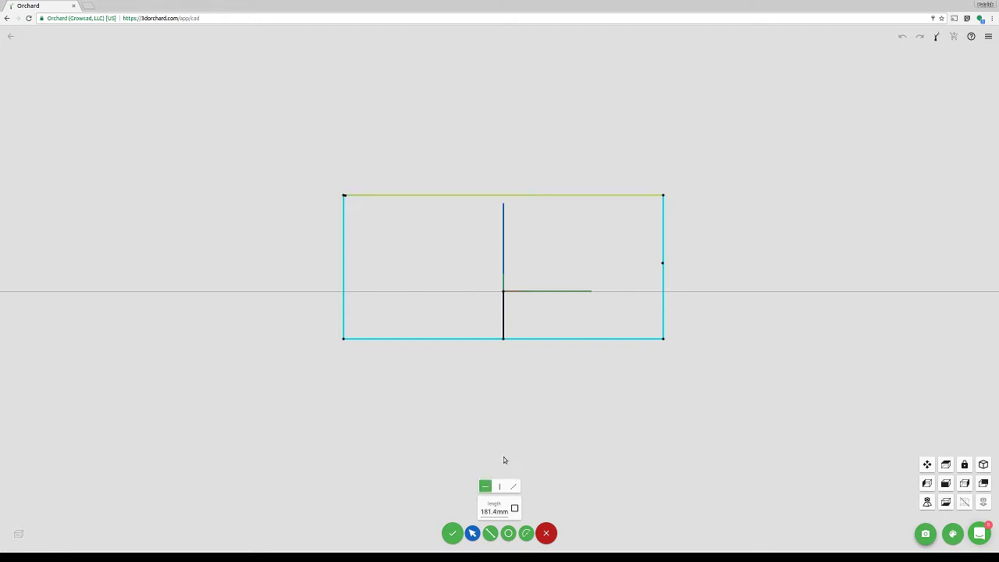
double_click(492, 511)
text(144)
key(Return)
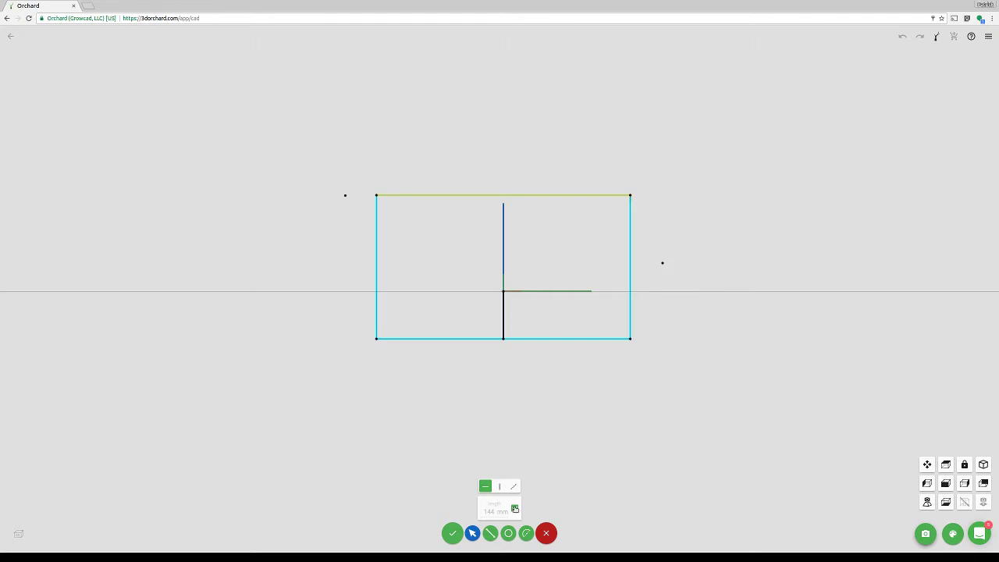
Set the length of the outline's right edge with the expression 100-14 mm
click(629, 300)
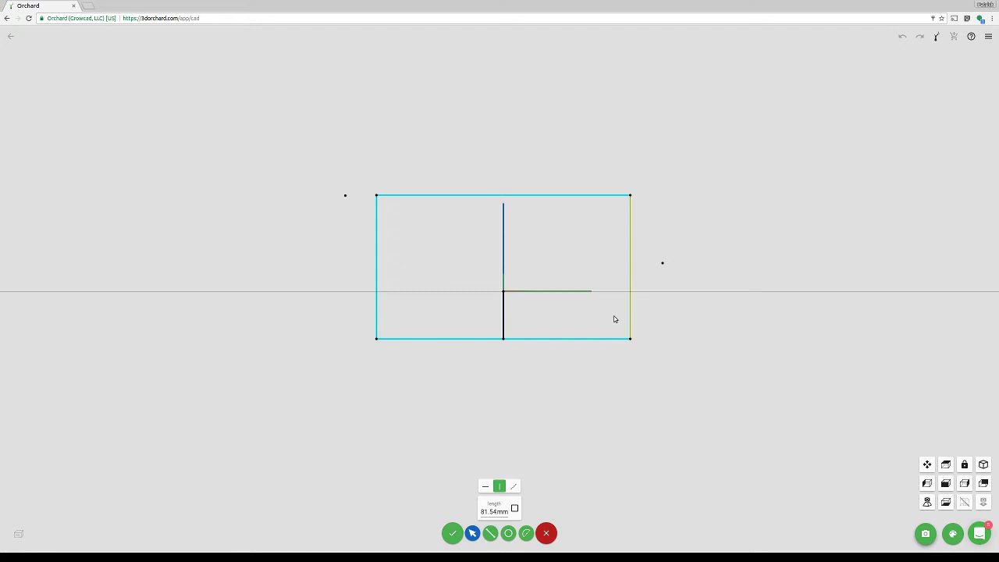
double_click(490, 511)
text(100)
text(-14)
key(Return)
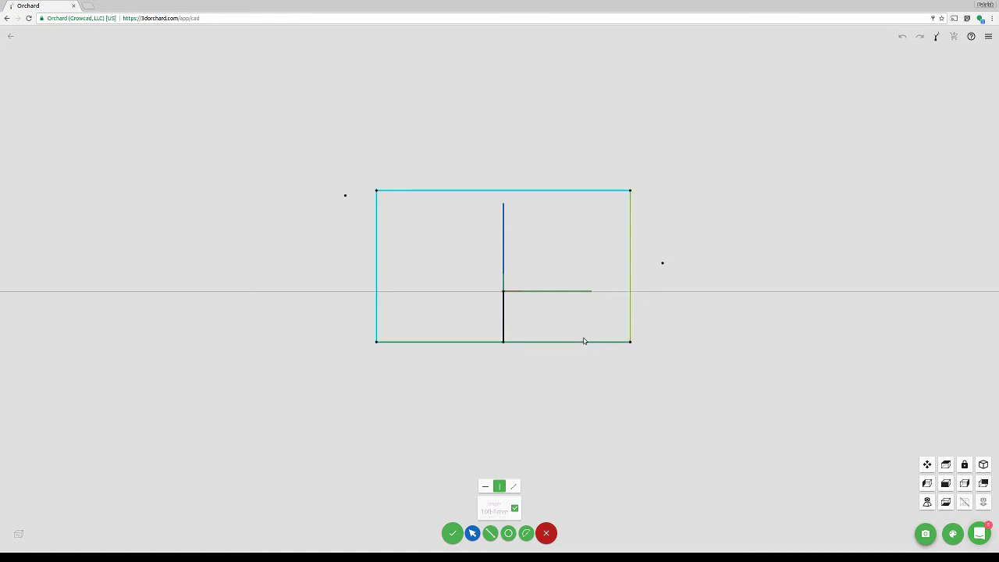
Reselect the outline's right edge and enter its length in centimetres as 8.6 cm
click(622, 325)
click(628, 312)
click(629, 313)
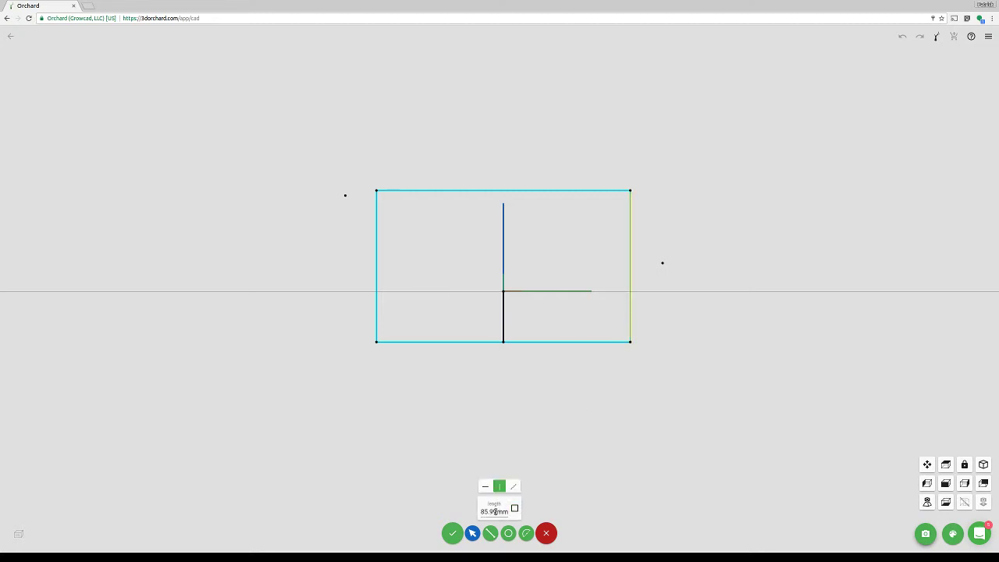
double_click(494, 511)
text(8.00m)
key(Delete)
key(Return)
click(449, 532)
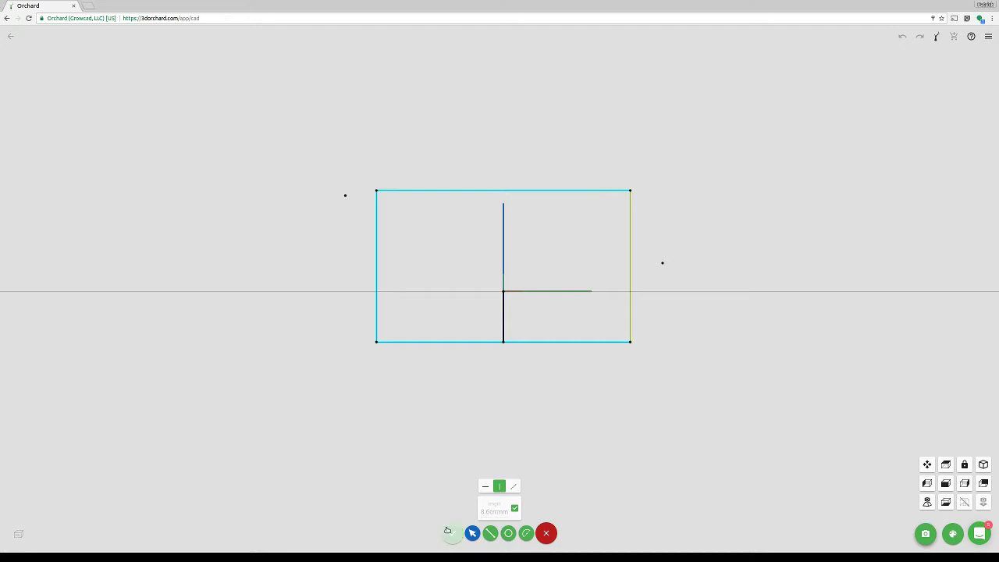
Set the length of the vertical construction line below the origin to 37 mm and finish the sketch
click(503, 316)
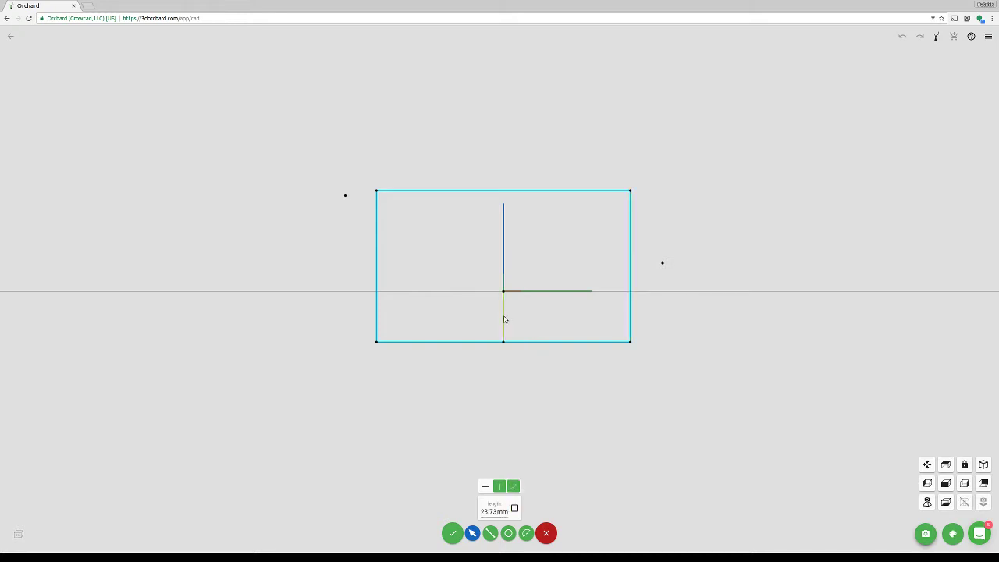
double_click(493, 511)
text(37)
key(Return)
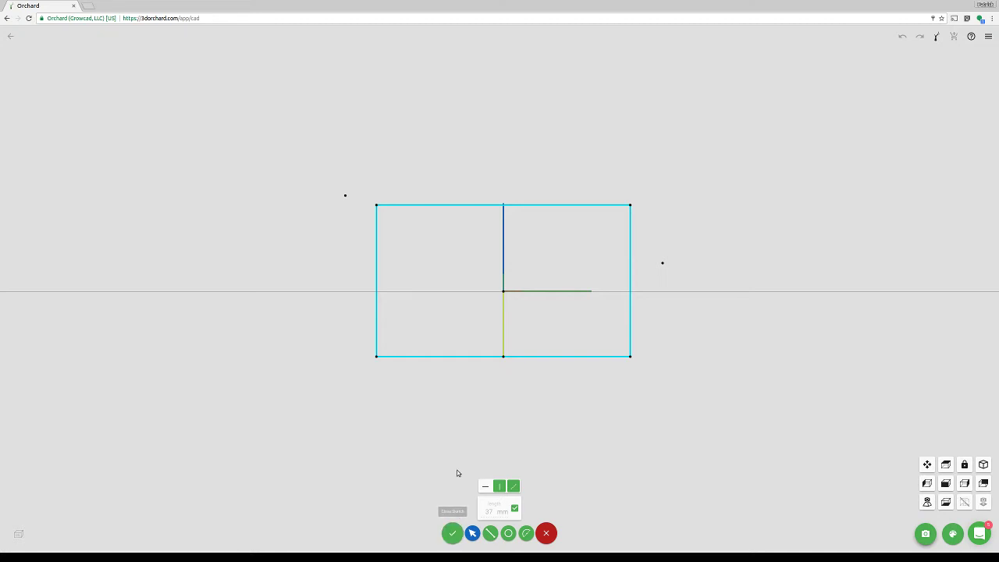
click(455, 532)
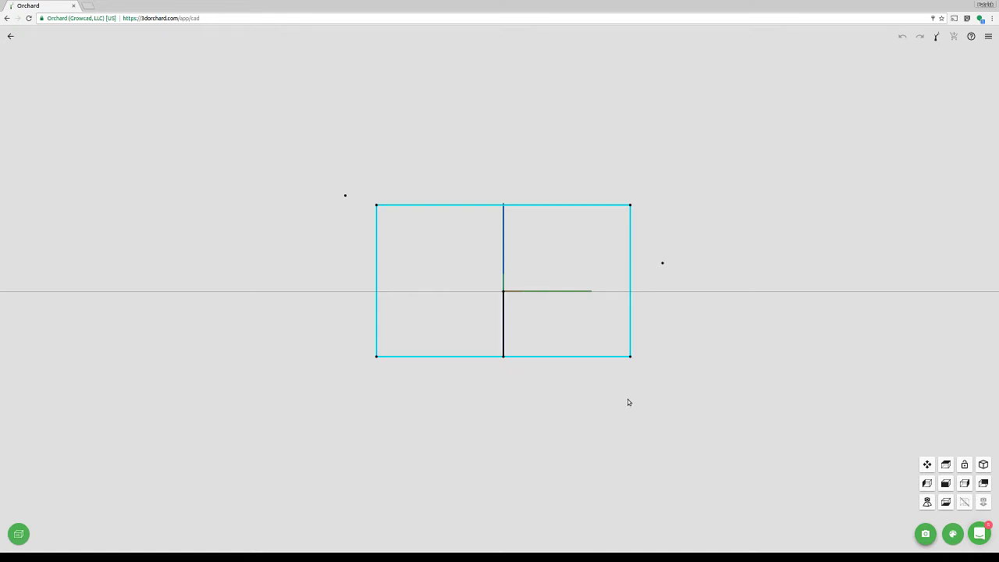
Switch the 3D view to perspective projection
mouse_move(627, 399)
mouse_down()
mouse_move(548, 439)
mouse_move(632, 422)
mouse_move(601, 453)
mouse_up()
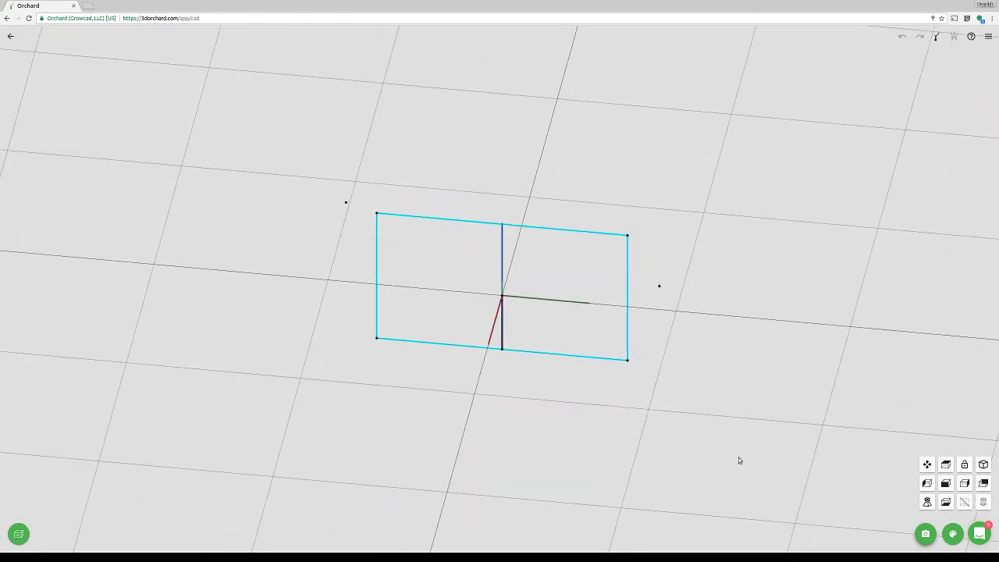
click(925, 500)
scroll(542, 353, down, 5)
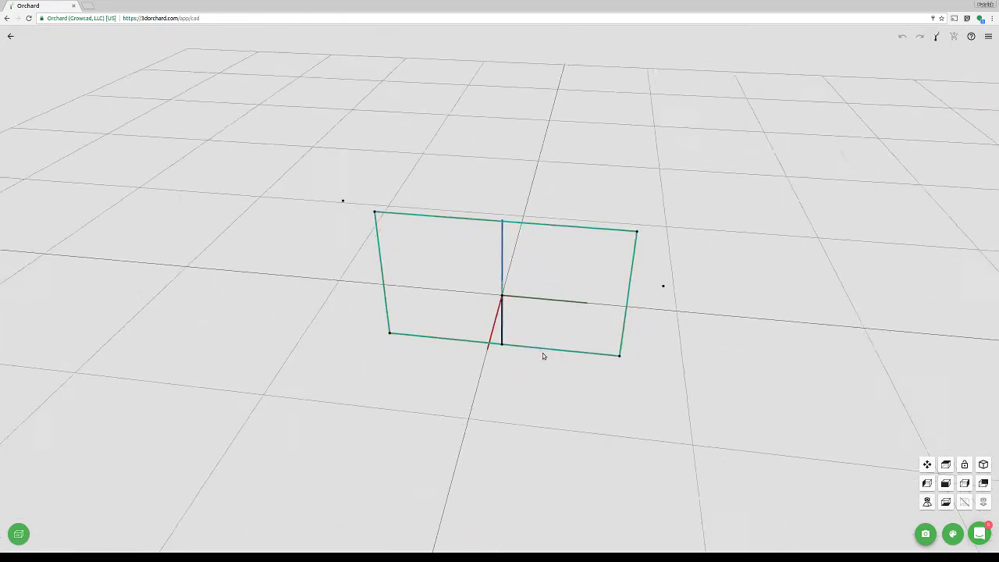
drag(549, 401, 484, 396)
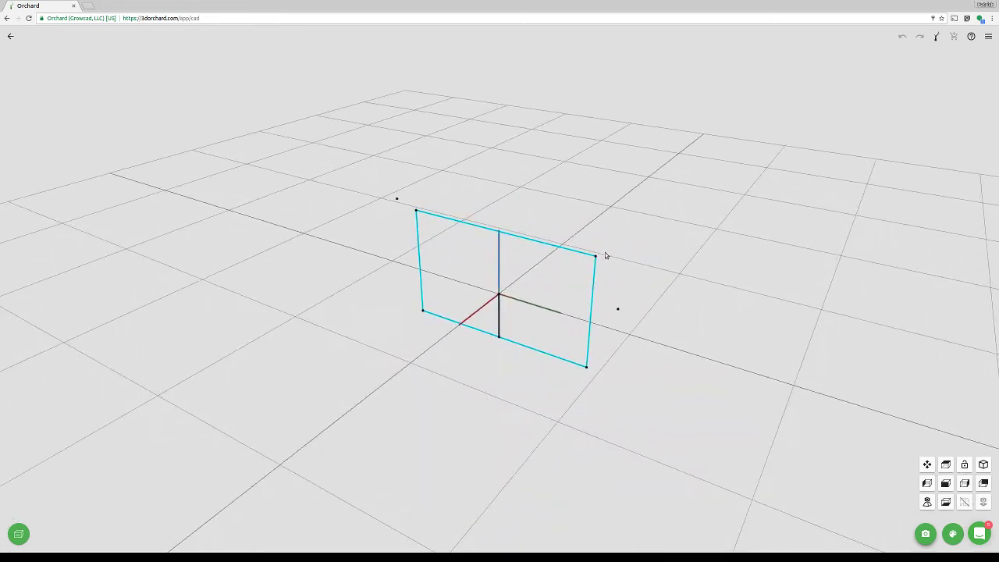
Select the rectangular profile together with the construction line to check that the Revolve operation is offered
click(593, 282)
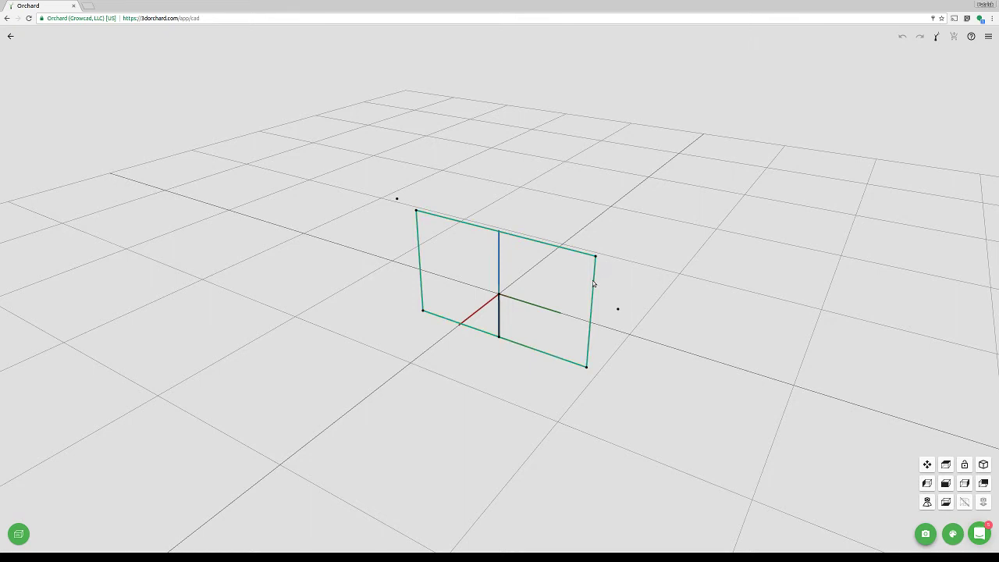
click(592, 280)
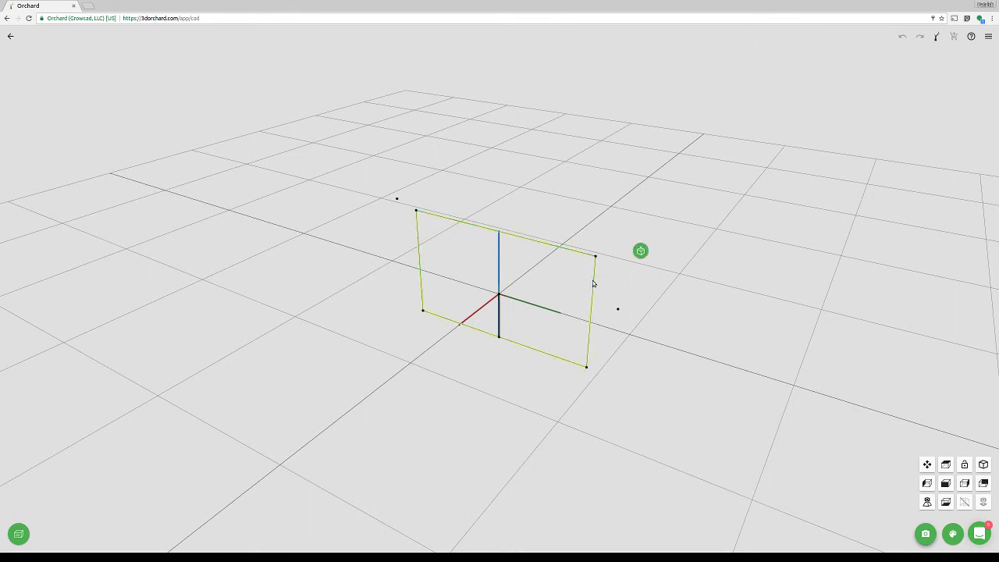
click(641, 249)
click(594, 280)
click(592, 286)
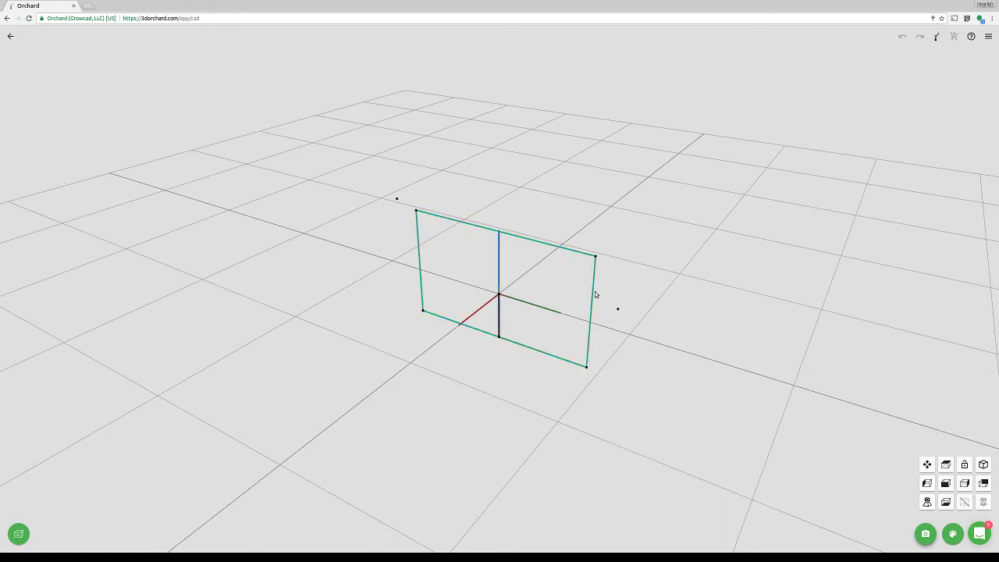
click(594, 291)
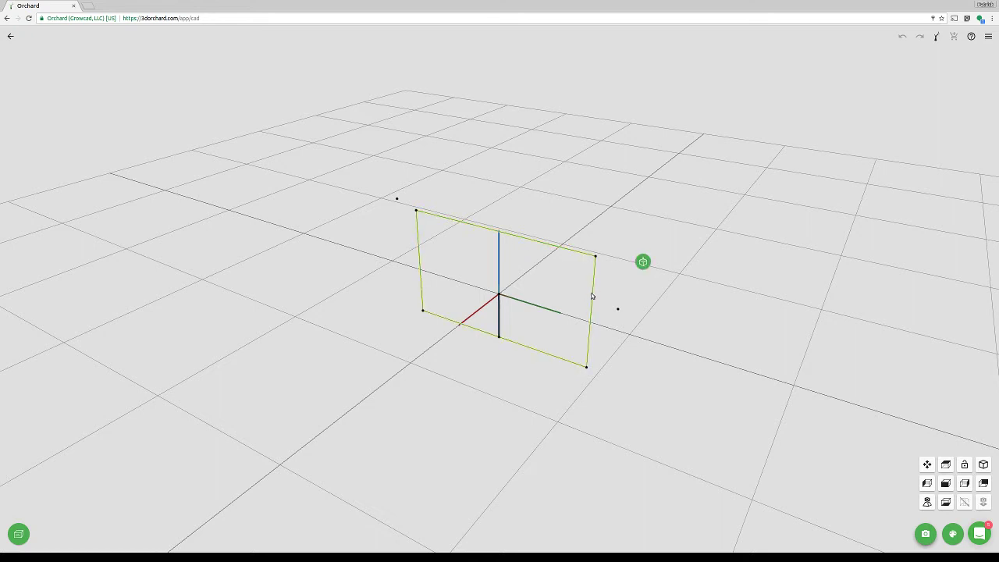
click(499, 329)
click(499, 324)
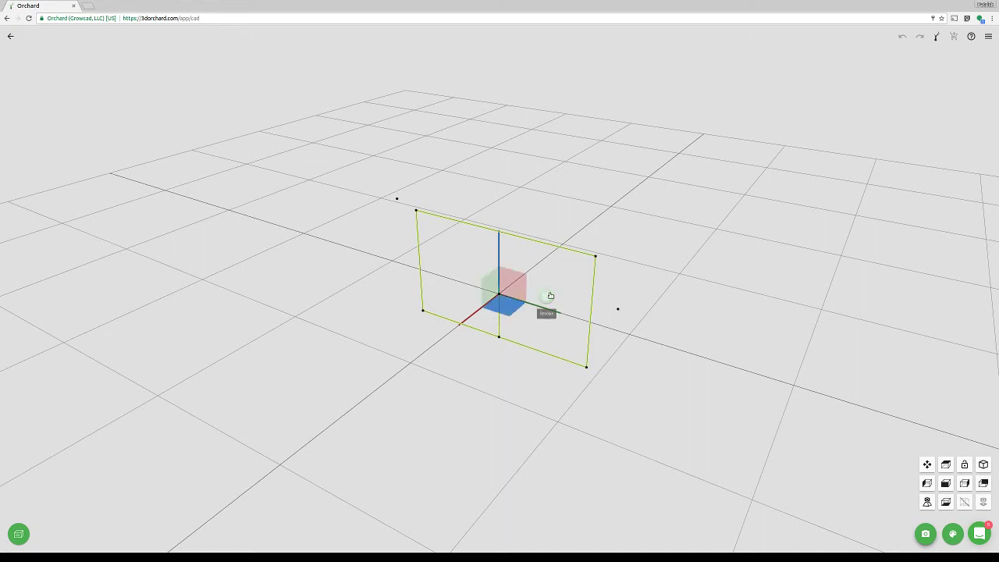
Select only the rectangular profile and extrude it 30 mm into a solid box
click(589, 273)
click(593, 272)
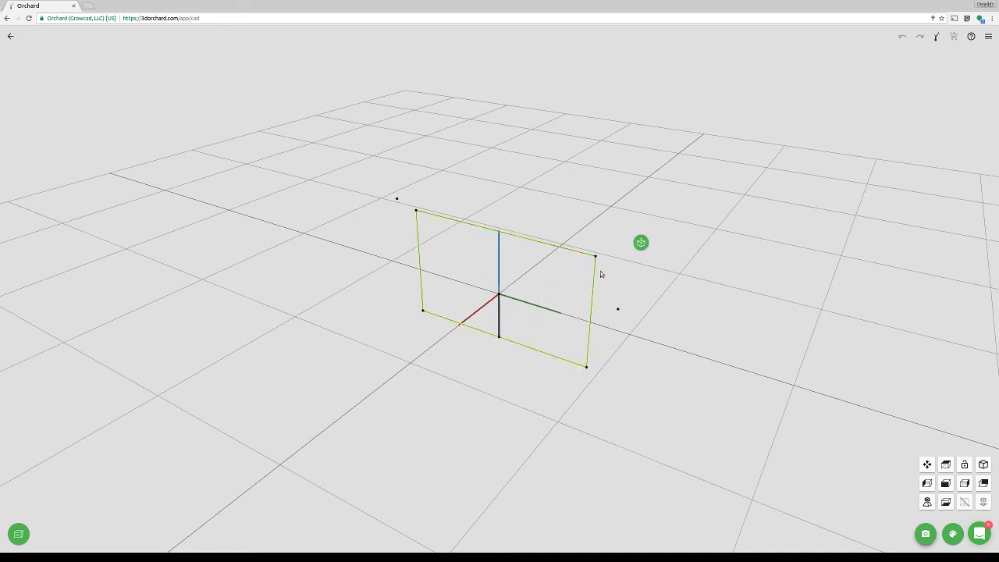
click(638, 245)
click(639, 246)
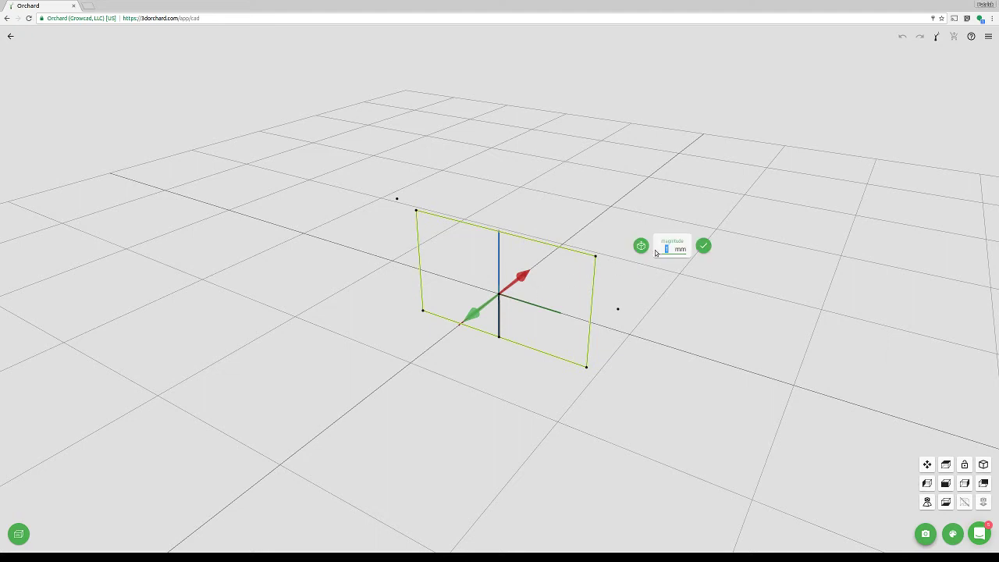
text(30)
key(Return)
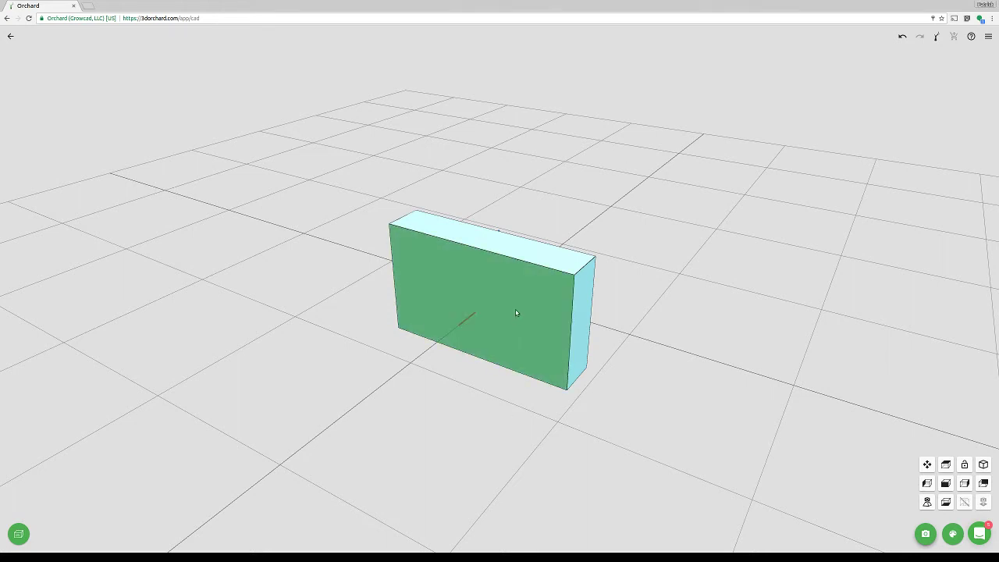
Shell the box with a 1 mm offset, leaving its large front face open
click(506, 352)
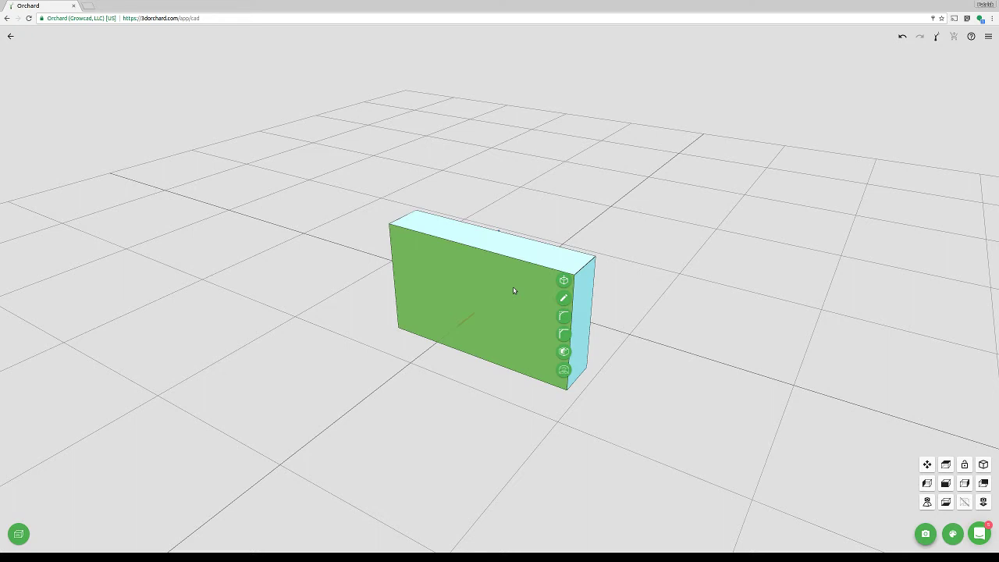
click(563, 353)
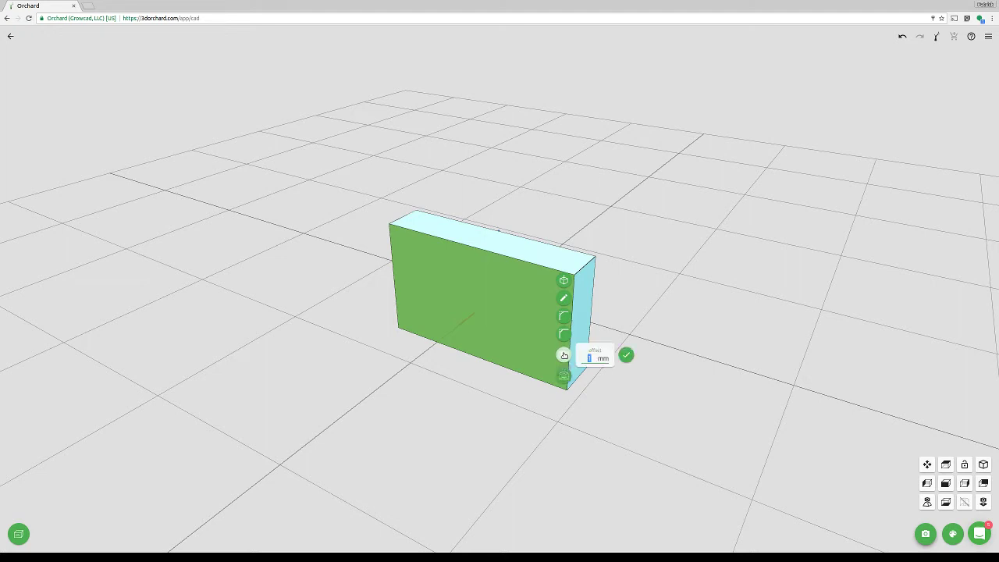
key(Return)
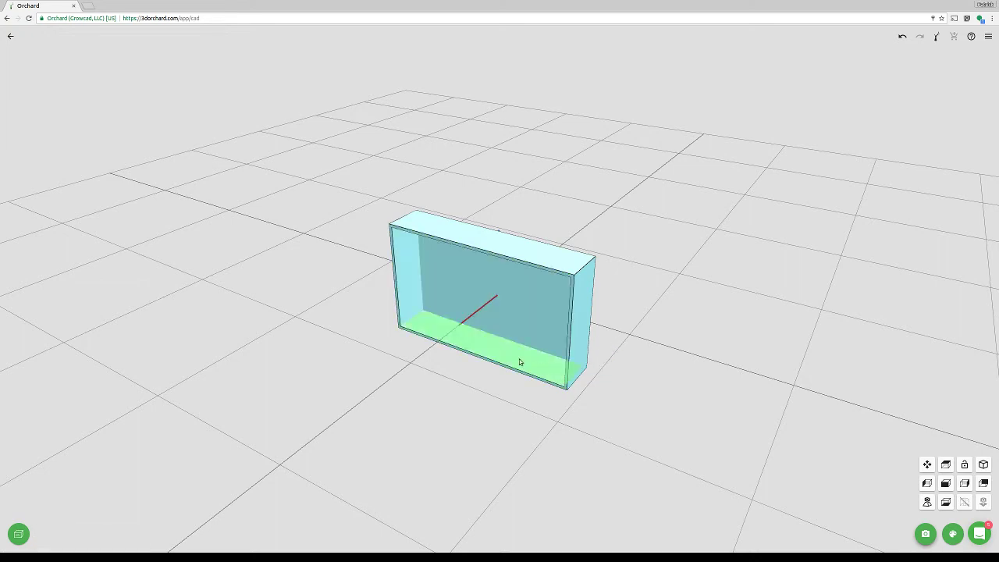
Extrude the shelled box's inner bottom face downward about 21 mm as a cut
drag(624, 406, 647, 405)
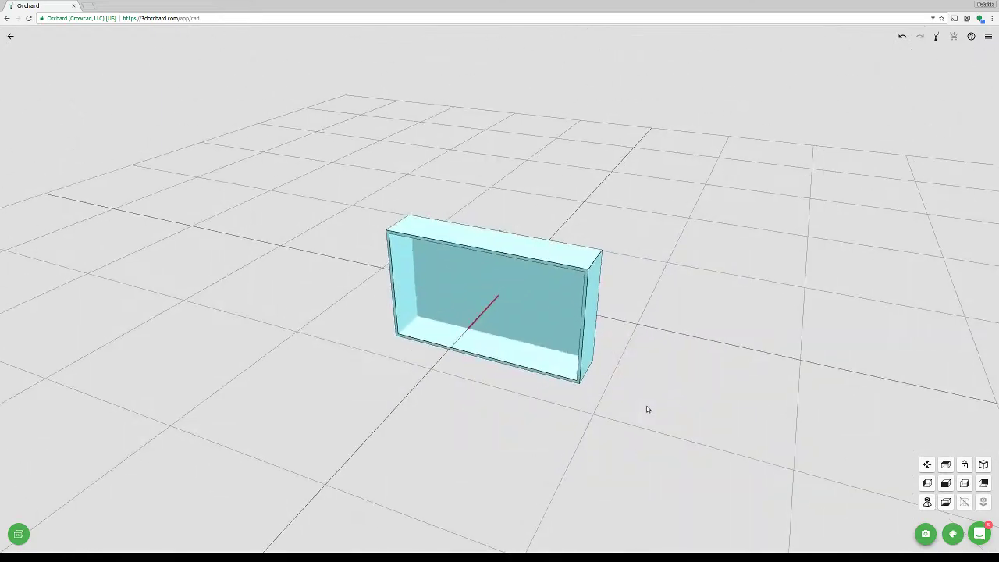
click(493, 345)
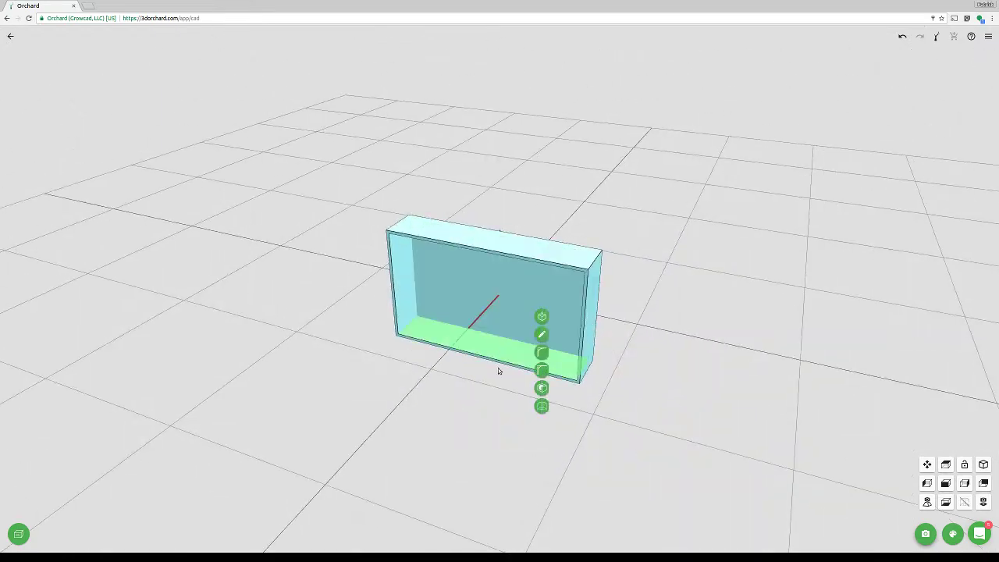
click(542, 319)
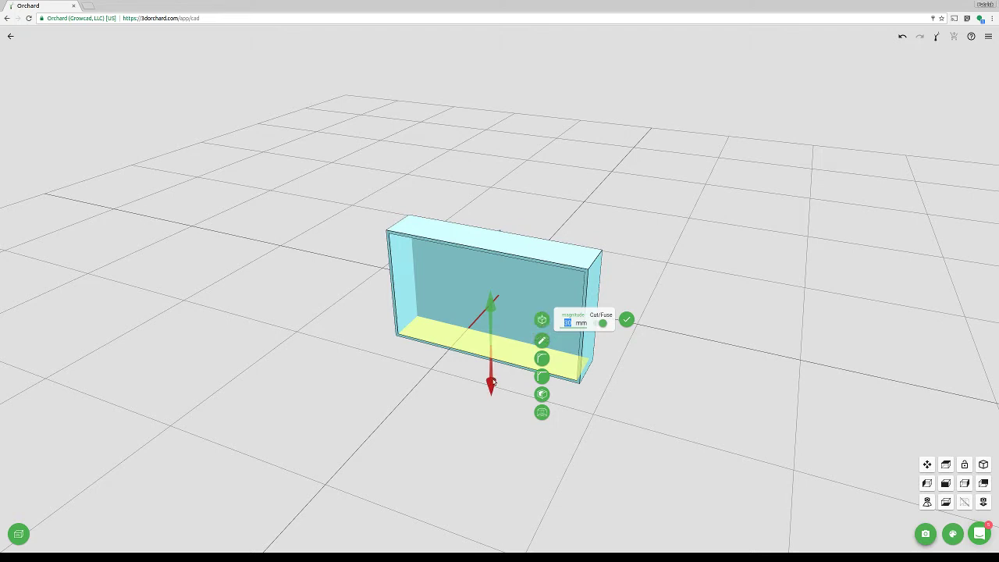
drag(491, 381, 491, 415)
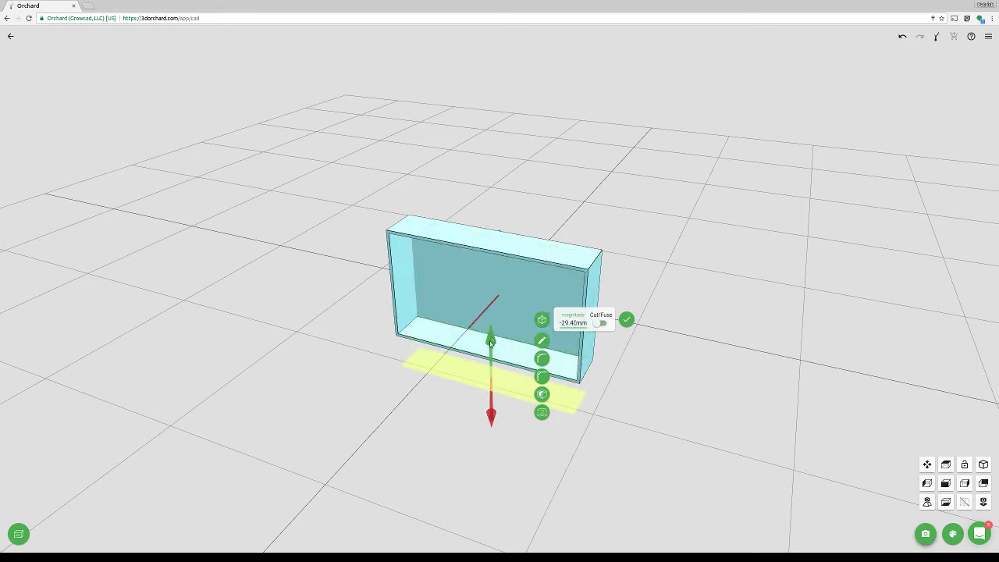
drag(490, 344, 494, 337)
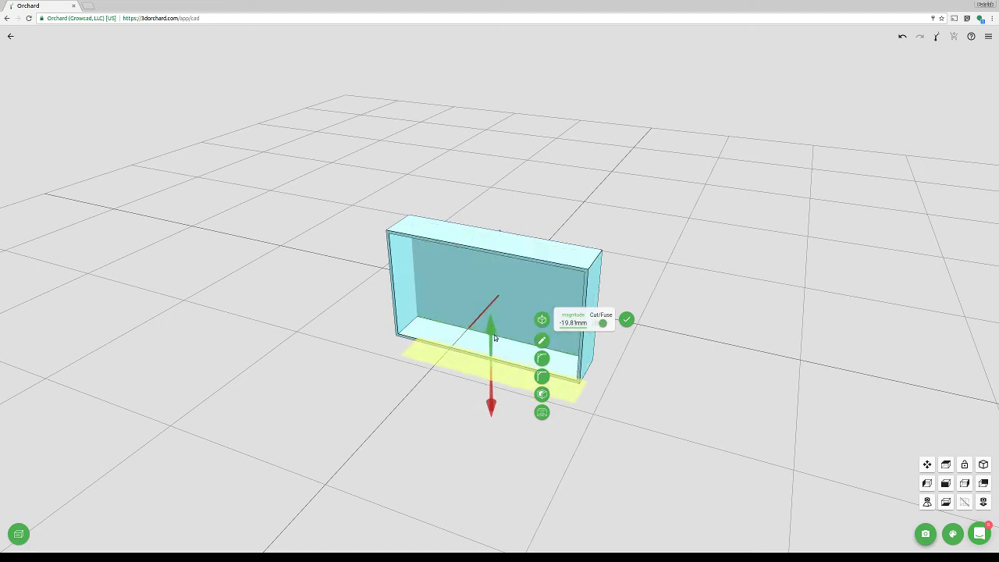
click(606, 325)
drag(491, 394, 490, 391)
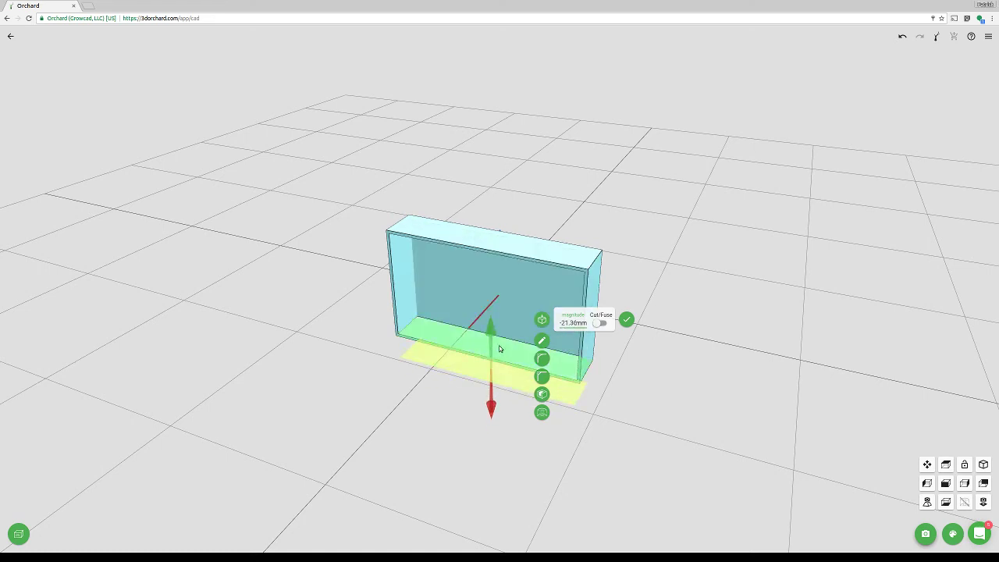
click(629, 325)
Cut away the box's remaining top wall by extruding its inner top face upward through the outside
drag(627, 328, 539, 241)
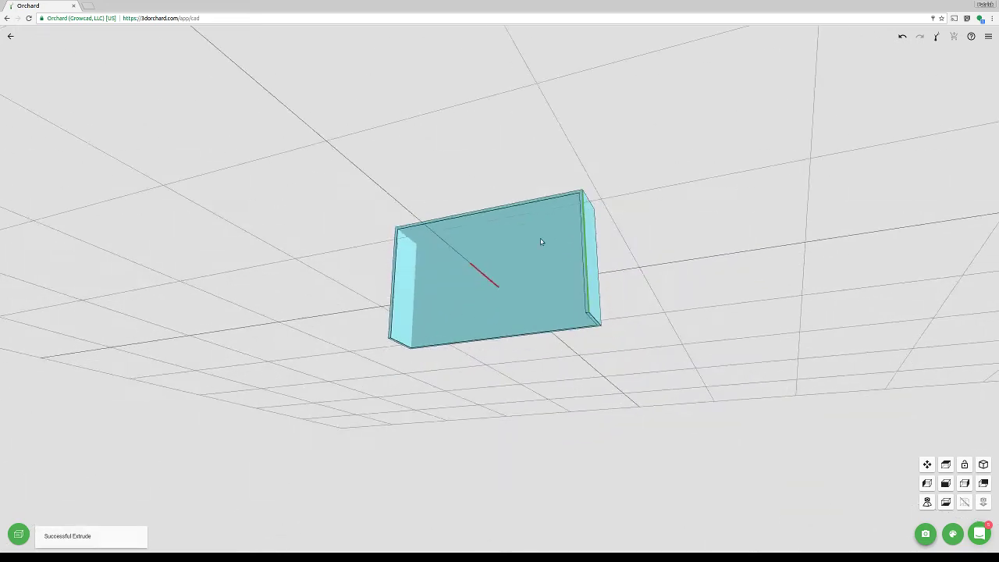
click(535, 214)
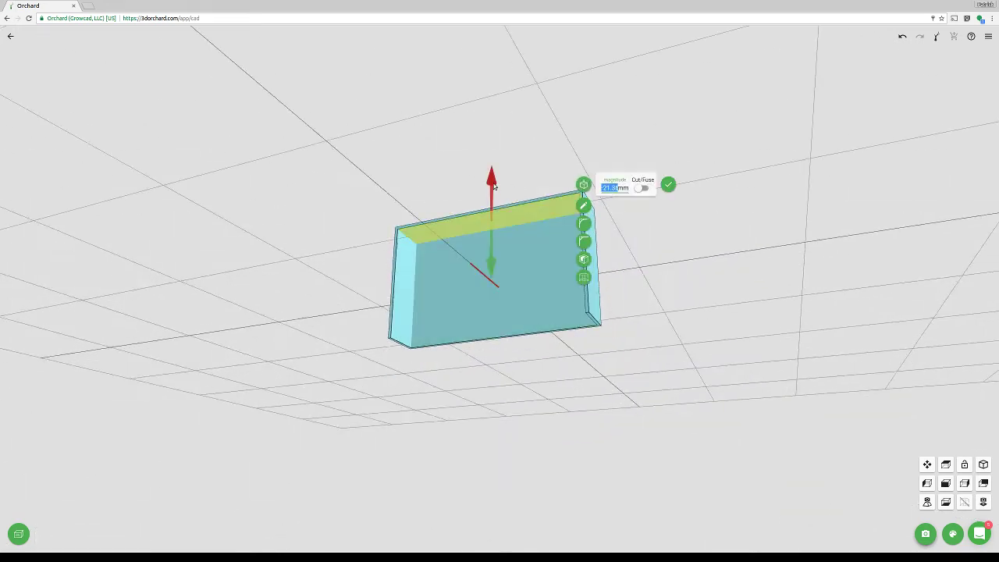
drag(492, 173, 489, 135)
click(668, 184)
drag(666, 276, 629, 373)
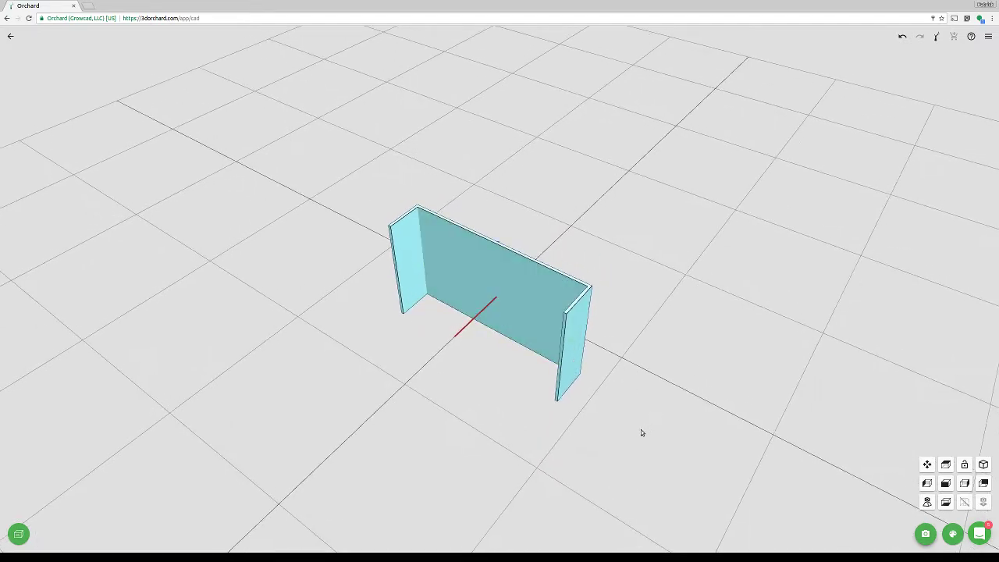
Extrude the part's large outer back face 57.5 mm outward, fusing the new block to the existing walls
drag(640, 432, 448, 381)
click(486, 312)
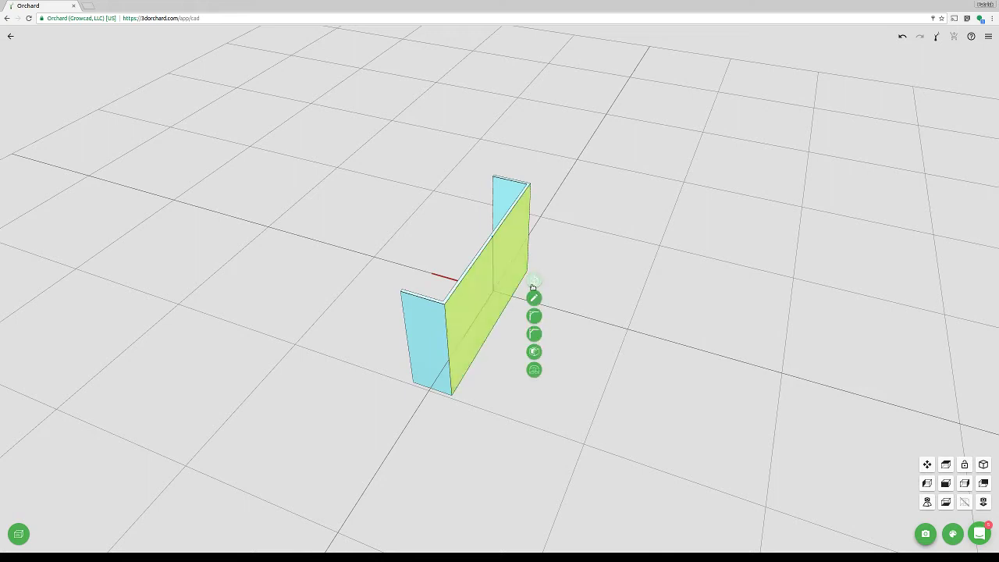
click(534, 282)
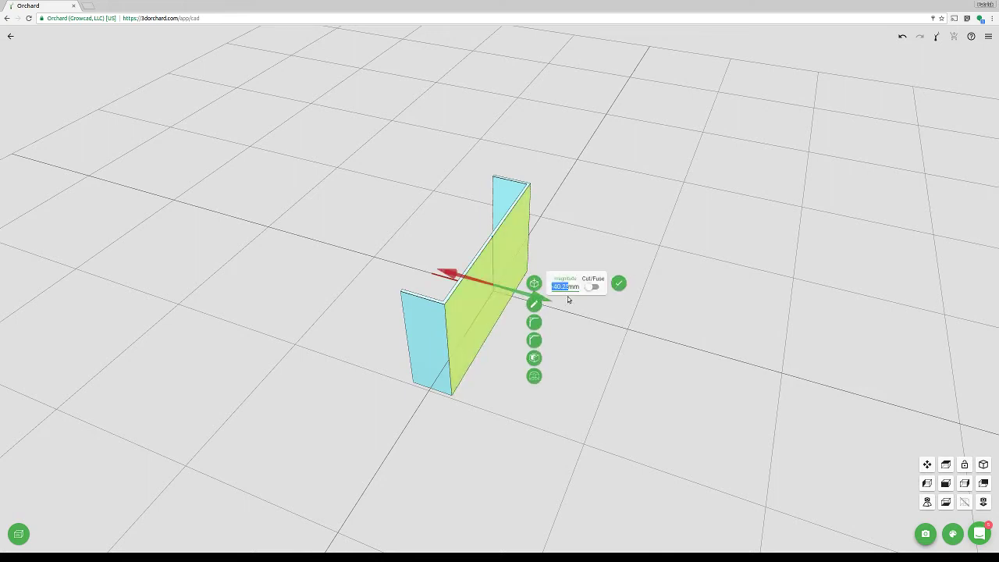
text(57)
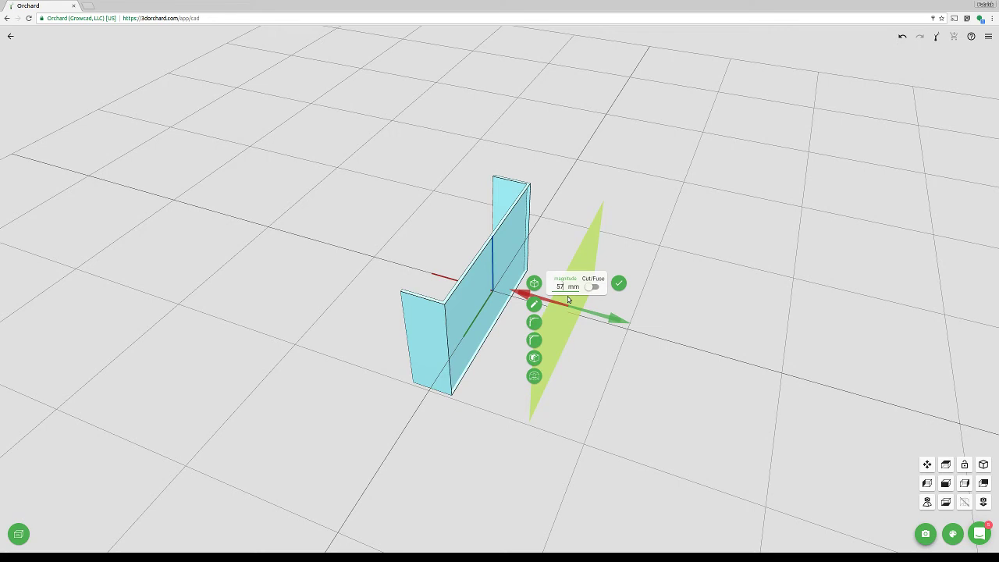
text(.5)
click(592, 286)
click(618, 283)
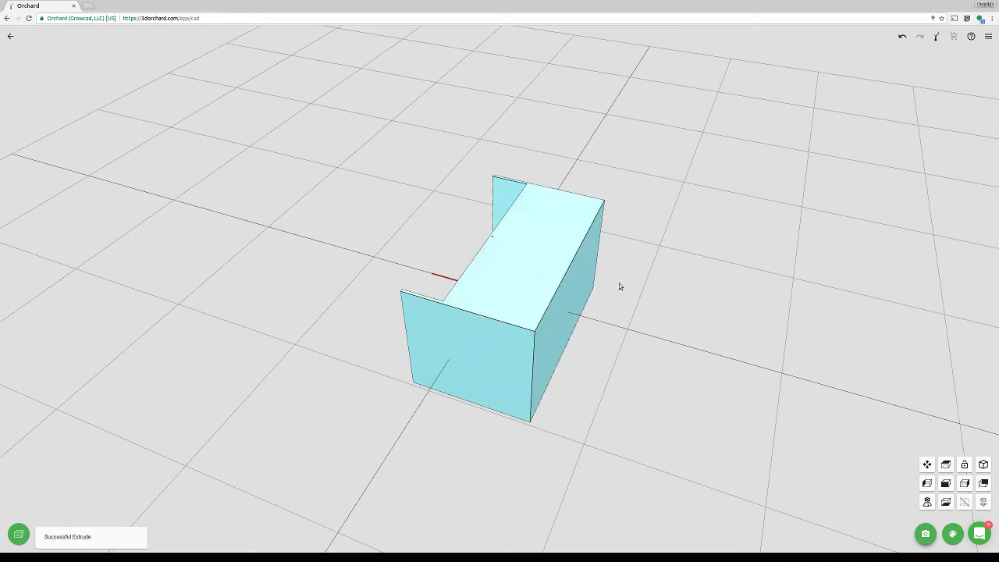
Start a sketch on the block's top face and draw the profile's long inner side, one end line and a narrow hook crossing that end edge
drag(619, 283, 491, 351)
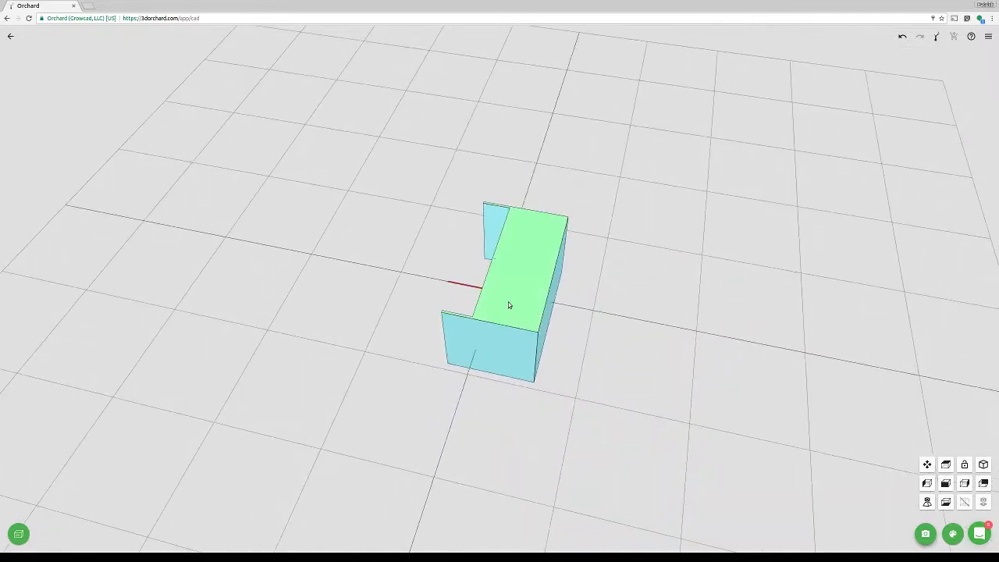
click(508, 305)
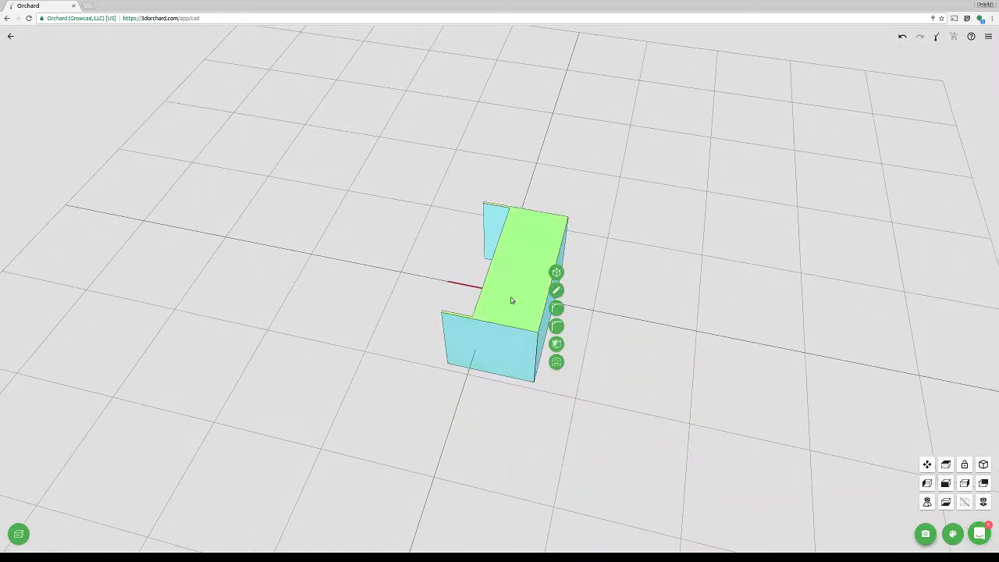
click(557, 290)
scroll(499, 273, up, 5)
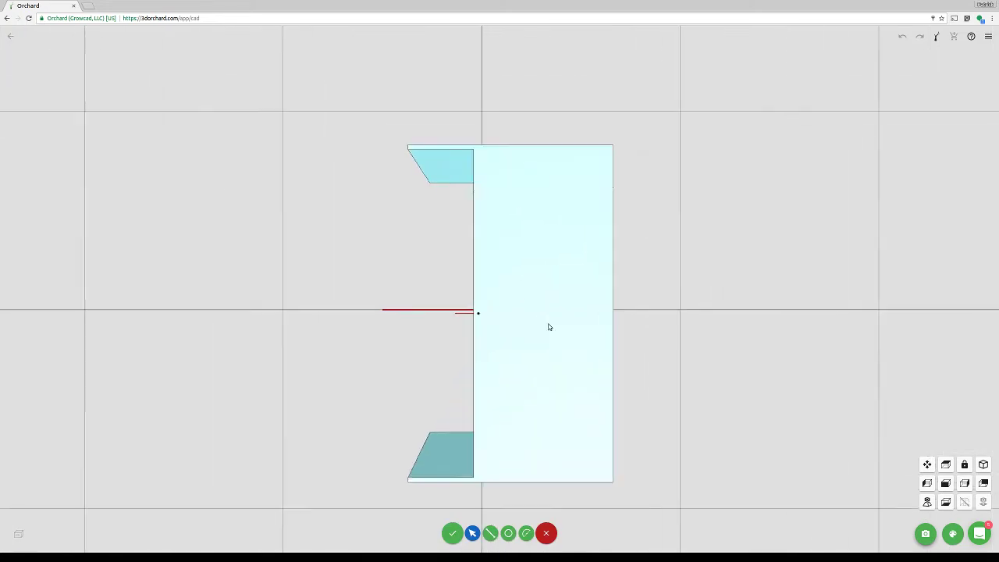
click(490, 532)
click(478, 482)
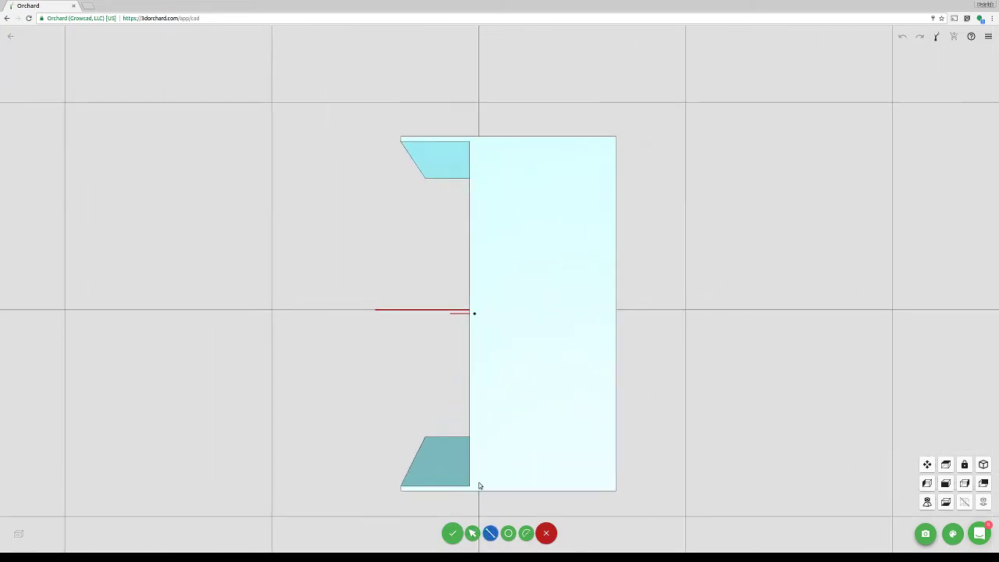
click(477, 145)
click(591, 146)
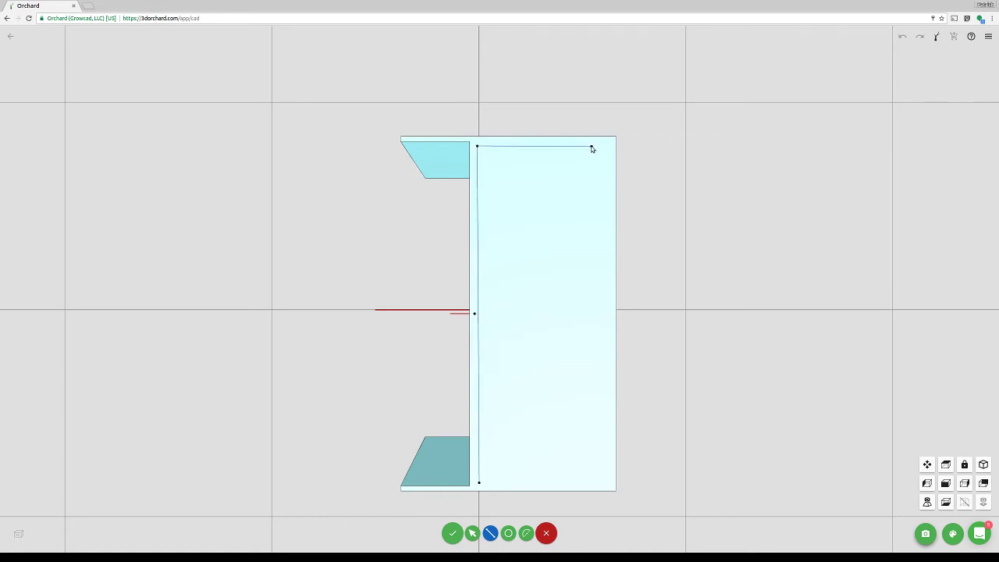
click(590, 178)
click(598, 178)
click(596, 126)
click(609, 129)
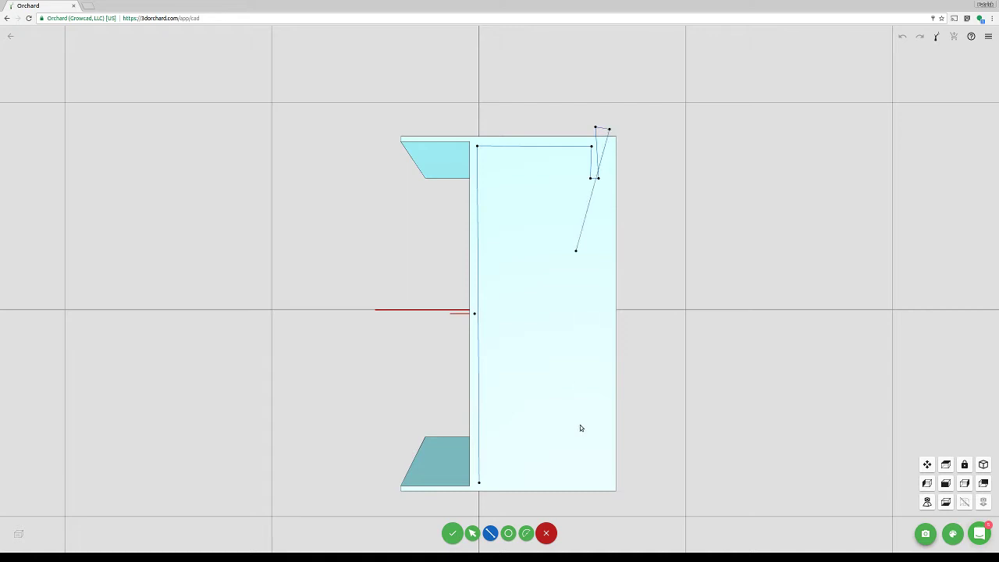
Continue the profile along the block's outer side, draw a matching hook at the opposite end and close the outline
click(611, 509)
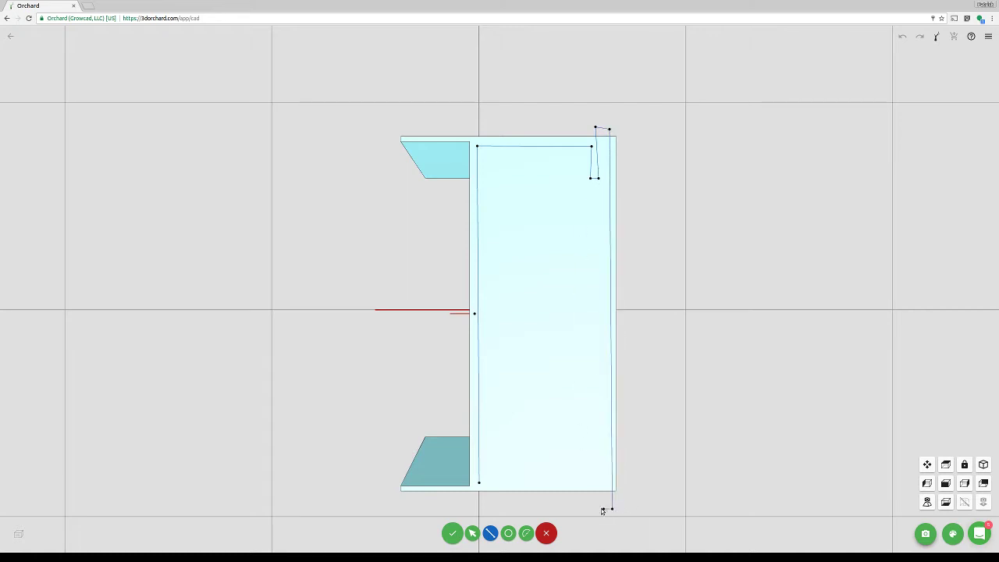
click(601, 508)
click(597, 454)
click(590, 453)
click(590, 479)
click(480, 483)
key(Escape)
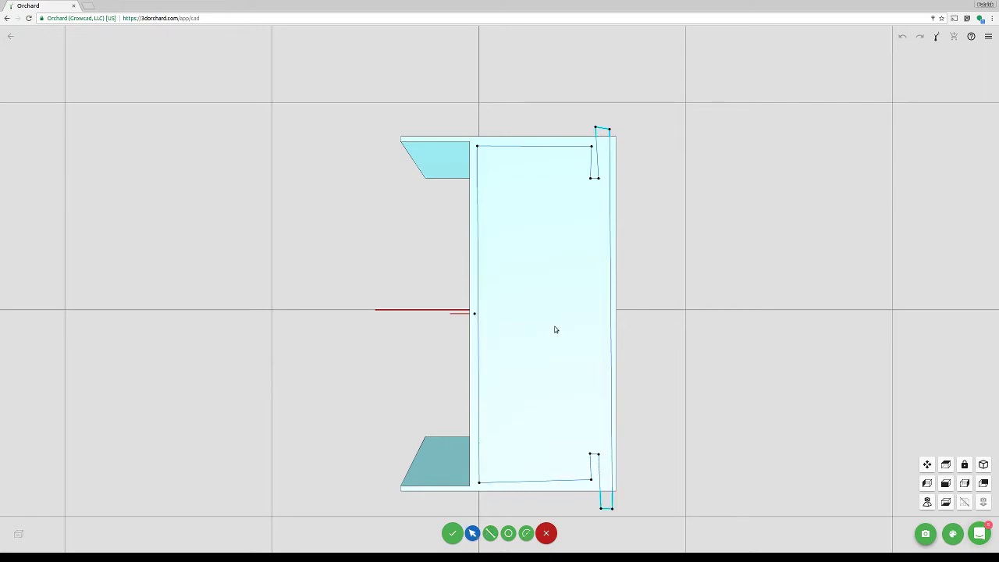
Constrain all of the profile's long sides and hook sides to be vertical
scroll(582, 187, up, 2)
click(594, 176)
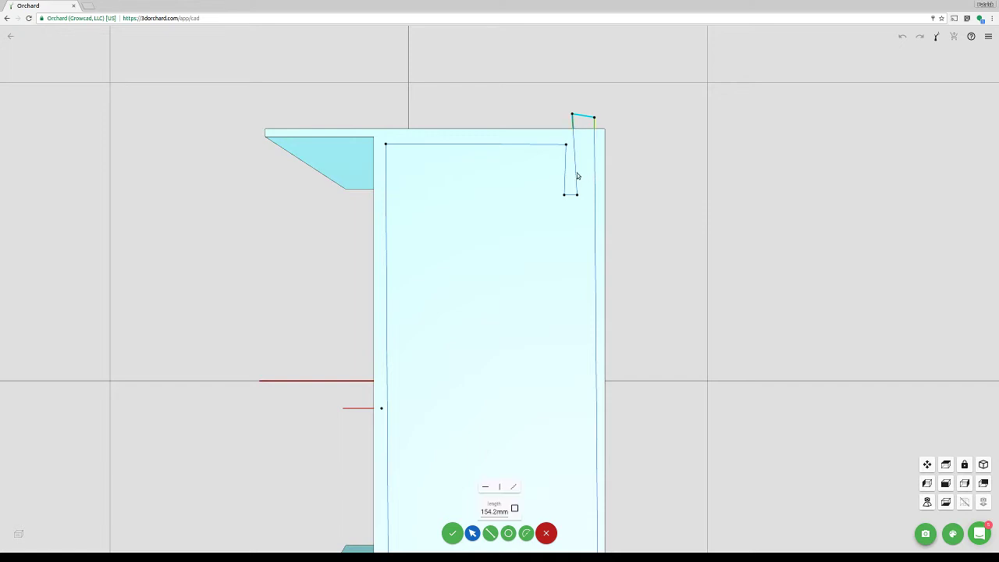
click(577, 176)
click(564, 175)
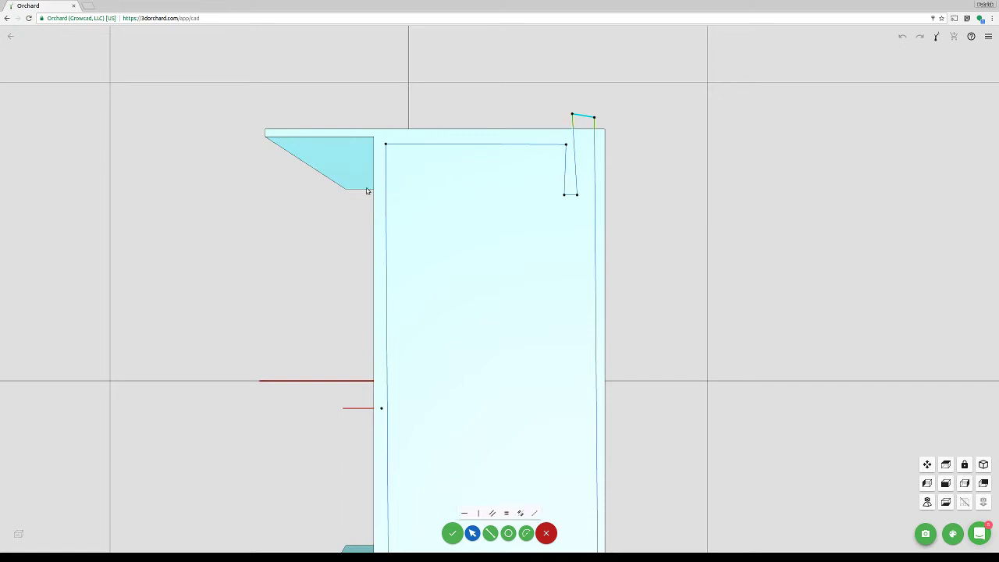
scroll(463, 315, down, 5)
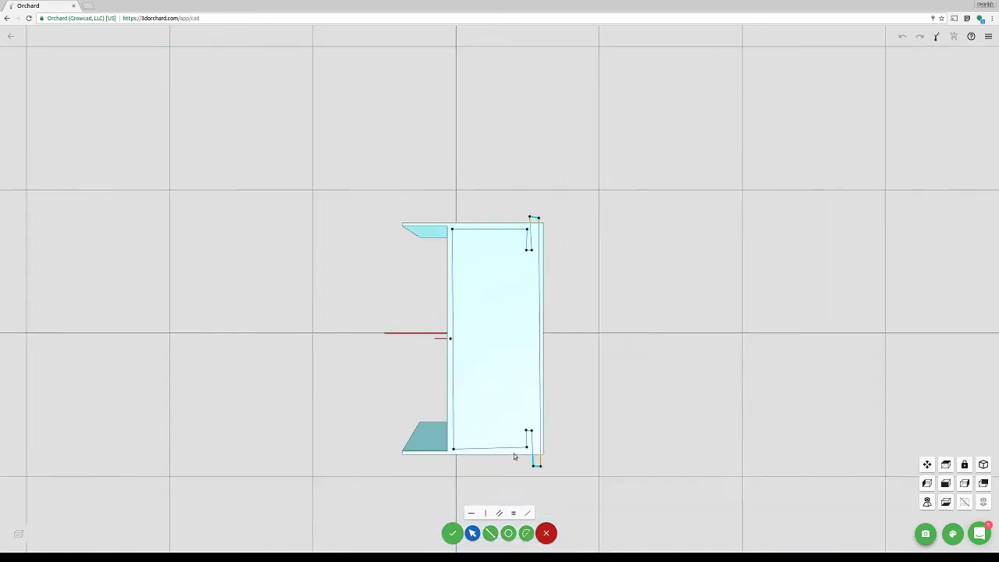
scroll(529, 415, up, 3)
scroll(529, 415, up, 2)
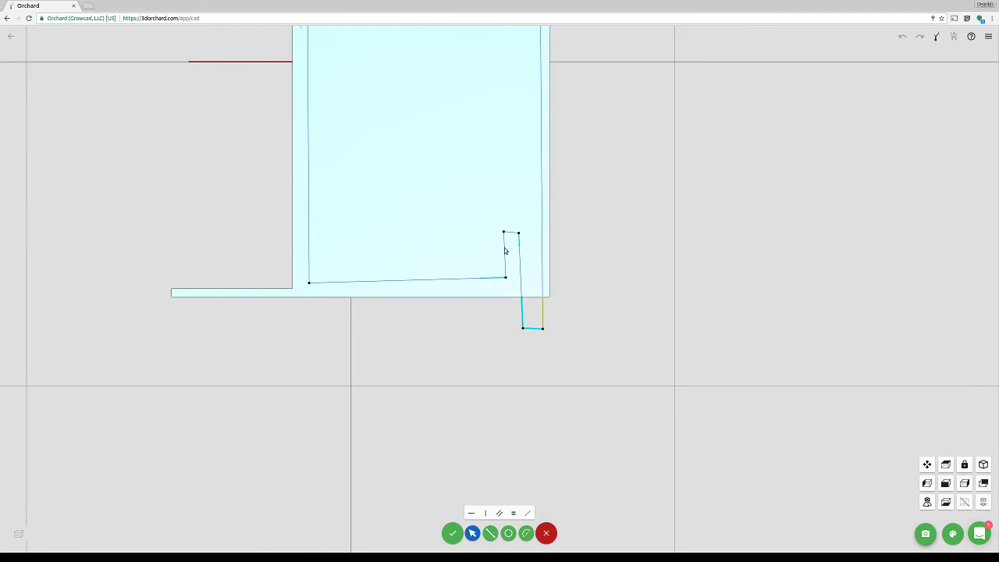
click(522, 306)
click(485, 513)
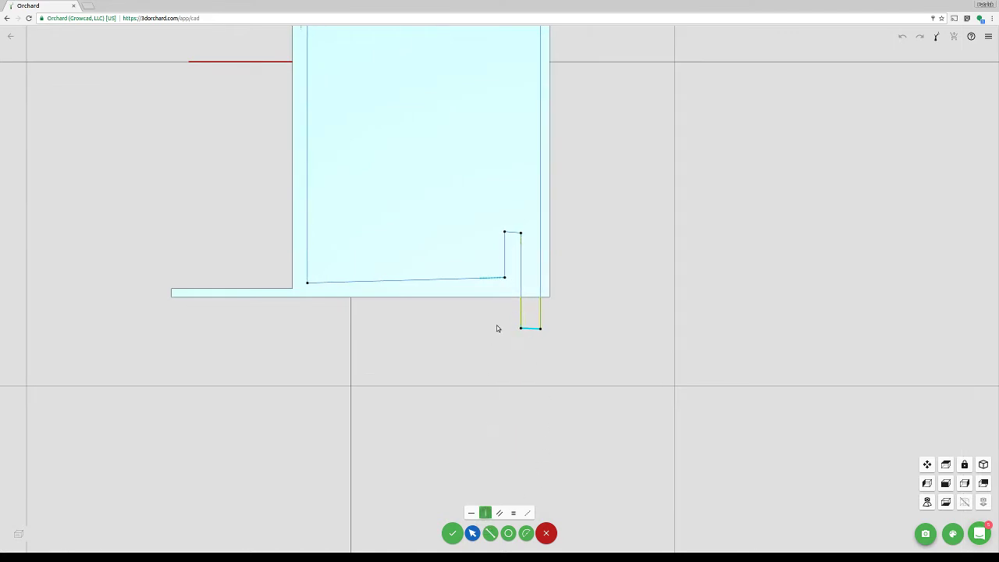
Constrain the profile's end lines and the short hook lines to be horizontal
click(532, 327)
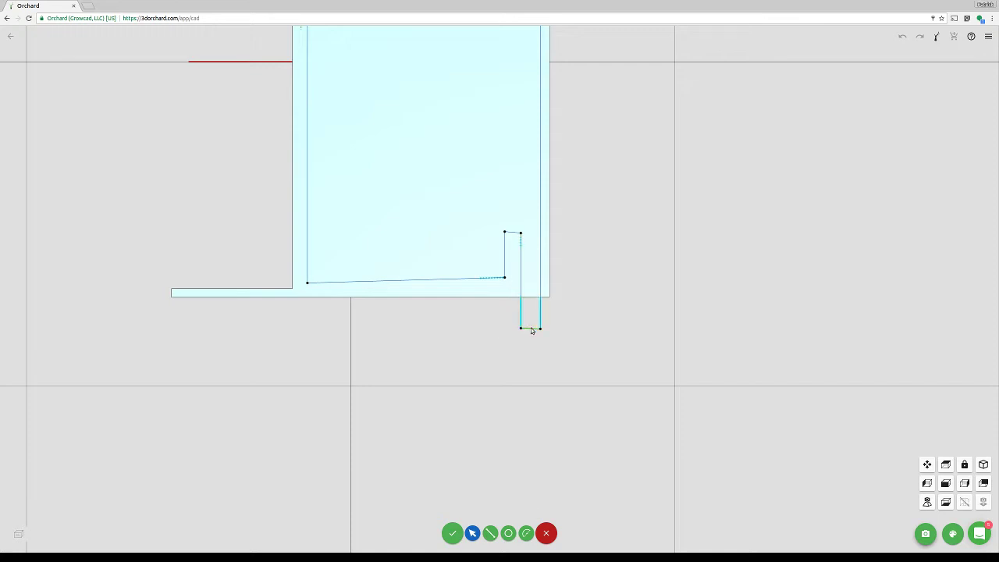
click(514, 234)
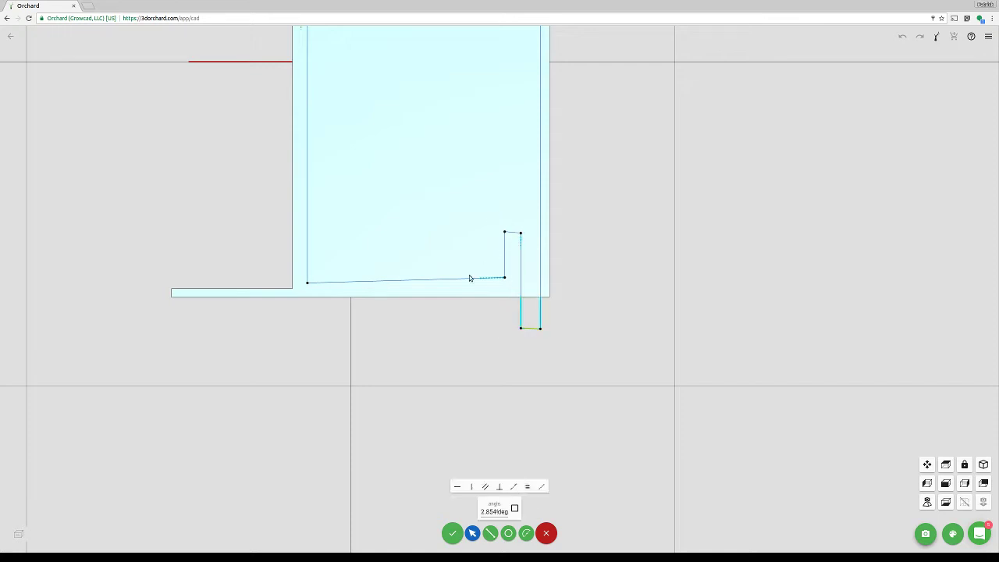
click(470, 279)
scroll(457, 192, down, 8)
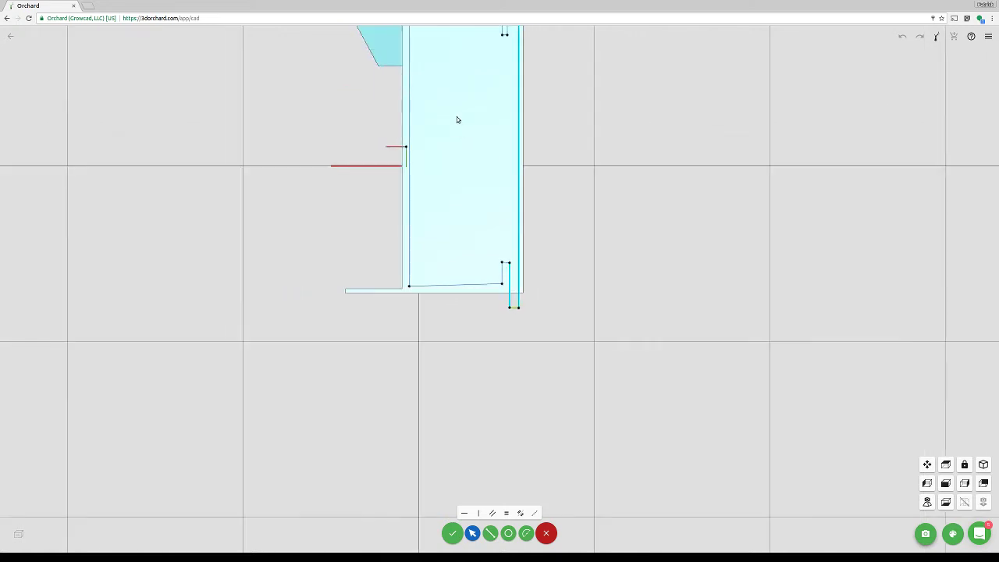
scroll(461, 92, up, 10)
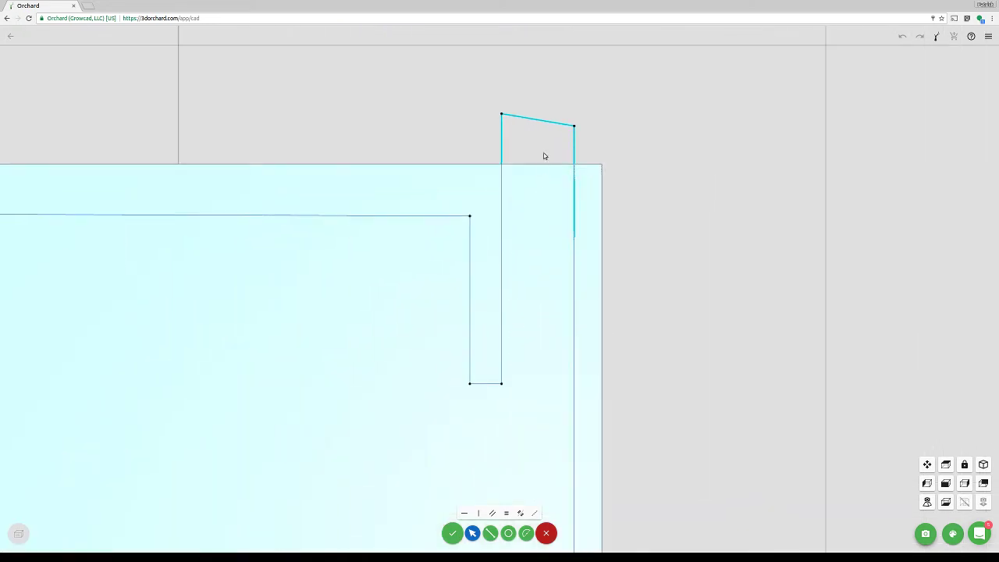
click(546, 125)
click(470, 513)
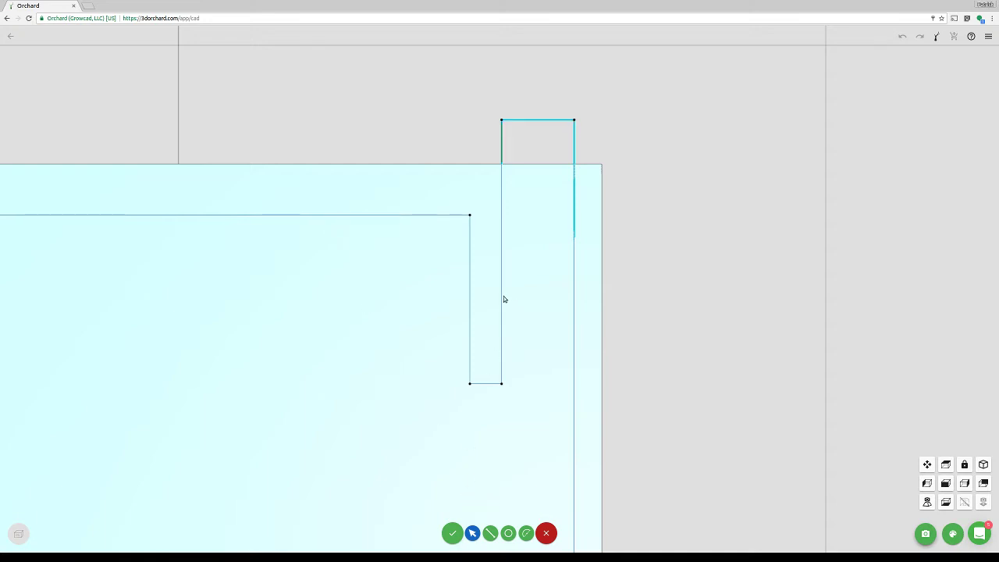
Project the inner corner where the thin wall meets the block and the block's outer corner into the sketch as reference points
scroll(503, 299, down, 10)
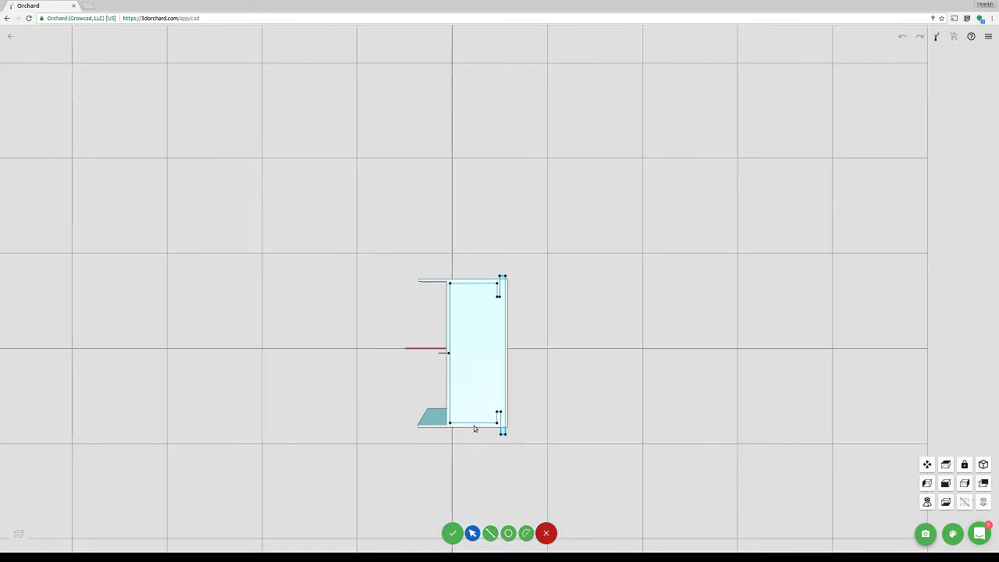
scroll(435, 334, up, 6)
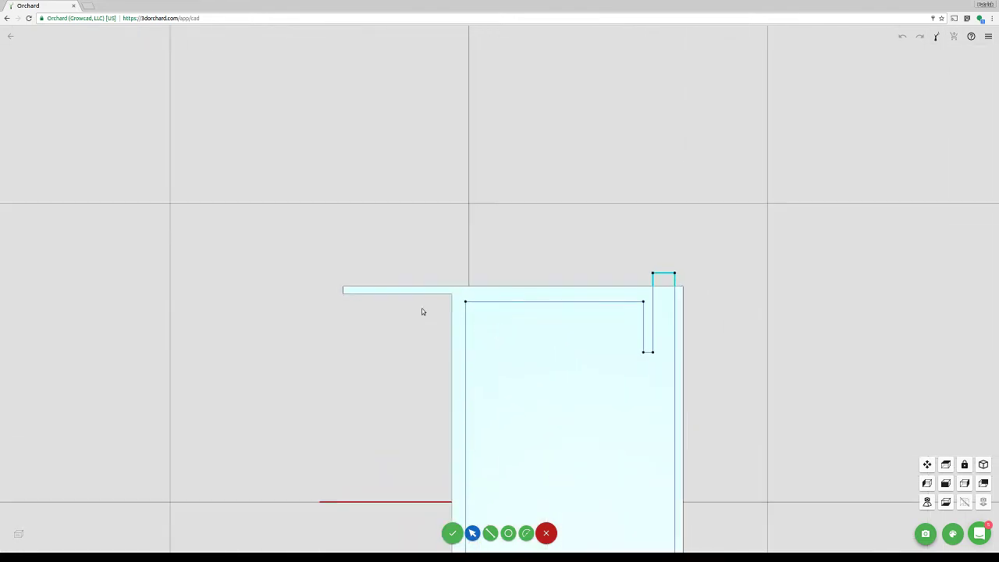
scroll(433, 324, up, 5)
click(506, 277)
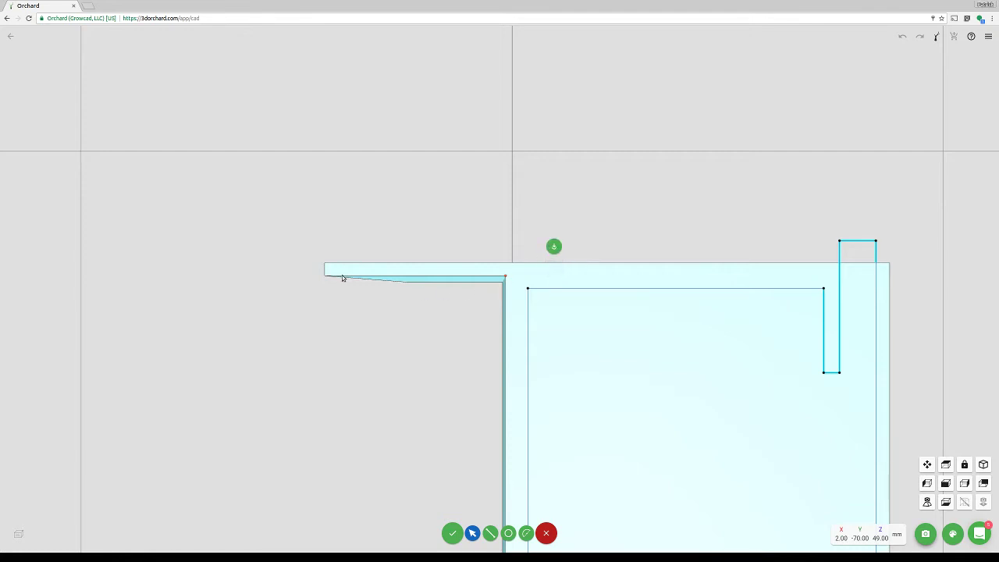
click(325, 275)
click(505, 277)
click(554, 248)
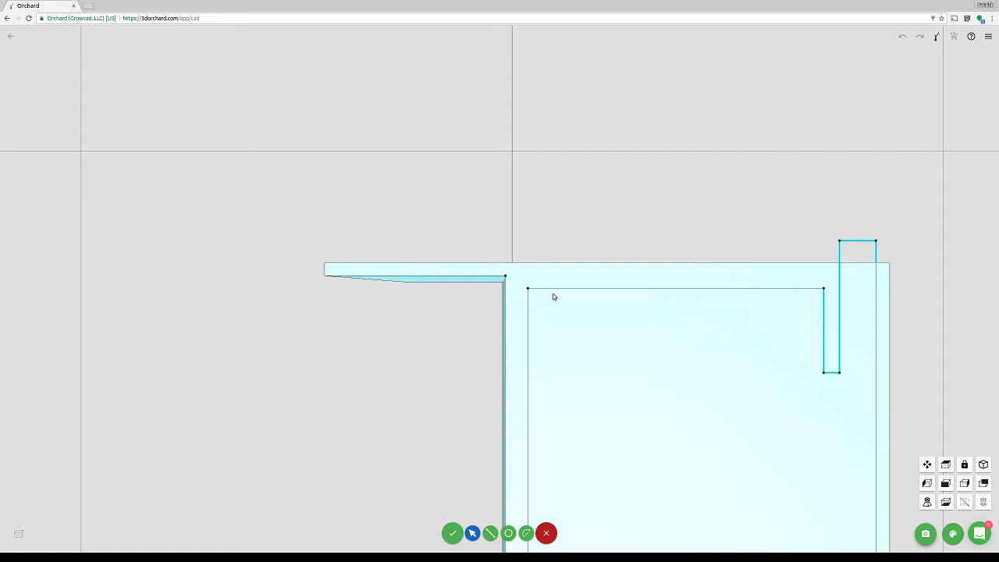
scroll(554, 290, down, 5)
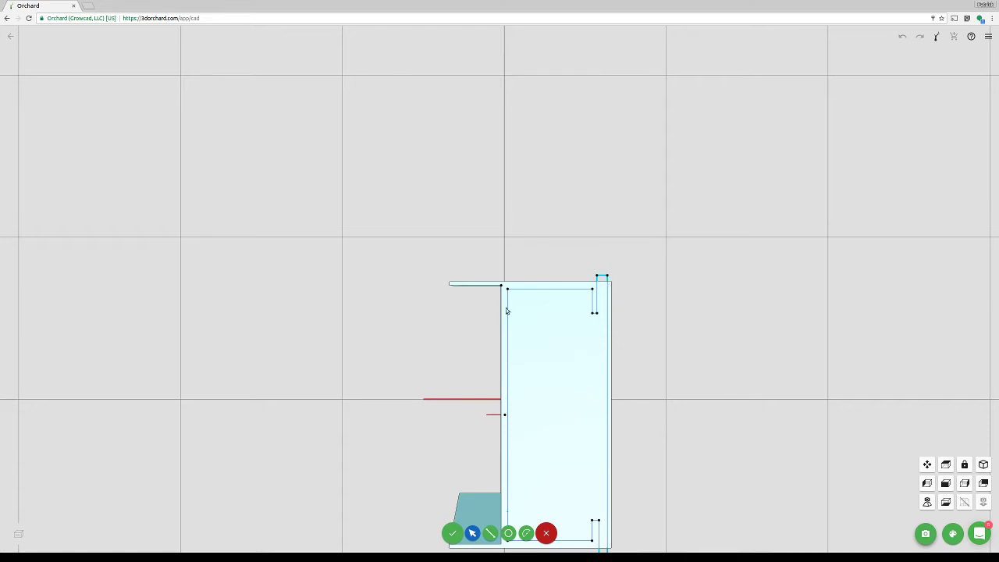
scroll(618, 312, down, 4)
scroll(559, 374, up, 5)
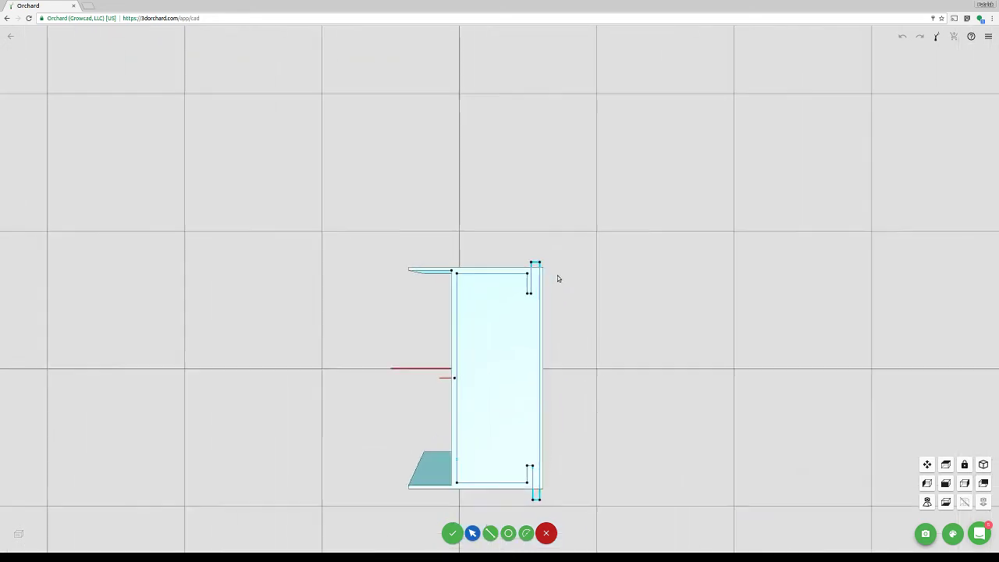
scroll(382, 279, up, 5)
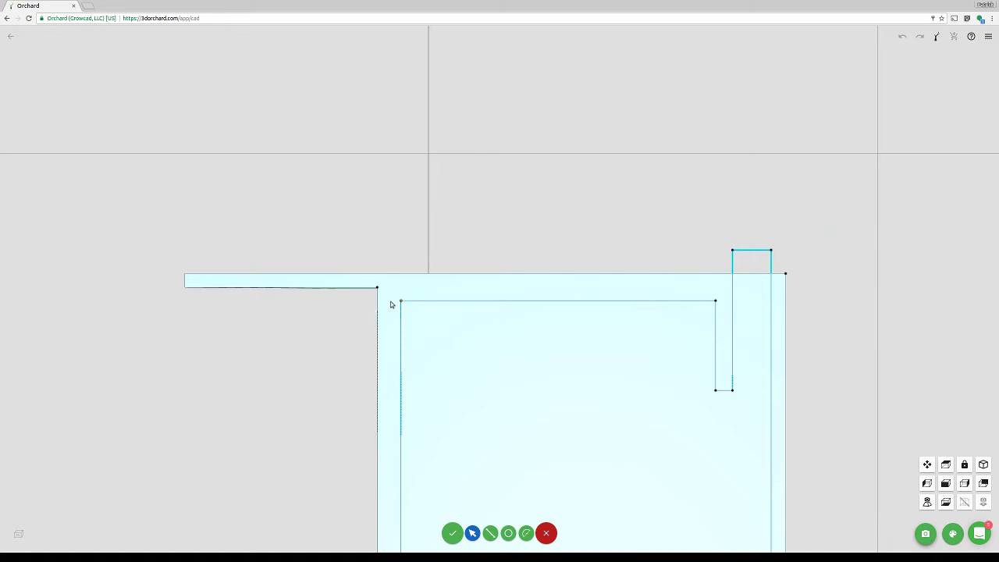
Constrain the profile's long inner line to be coincident with the existing point near the middle of the block's inner edge
scroll(425, 359, down, 10)
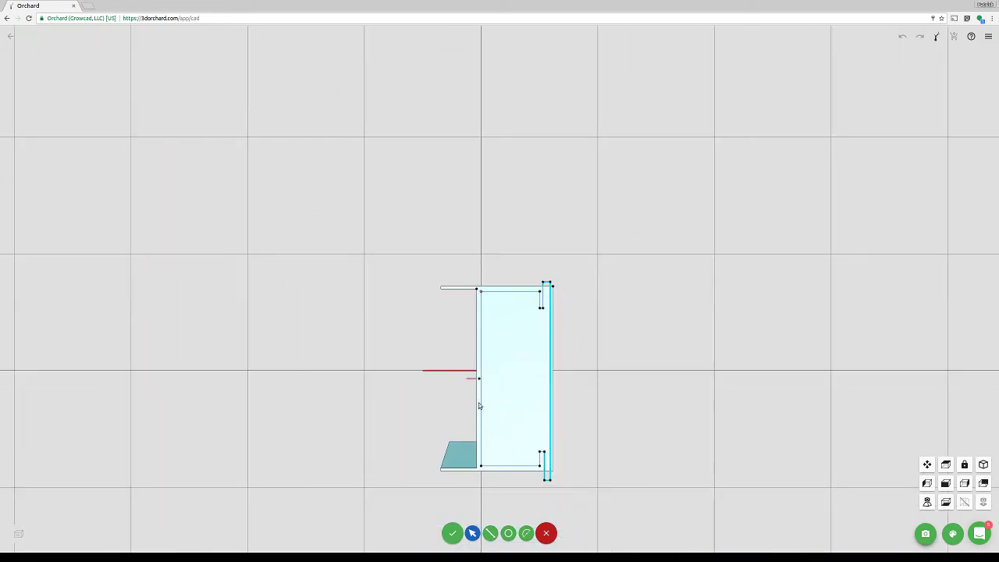
scroll(500, 315, up, 3)
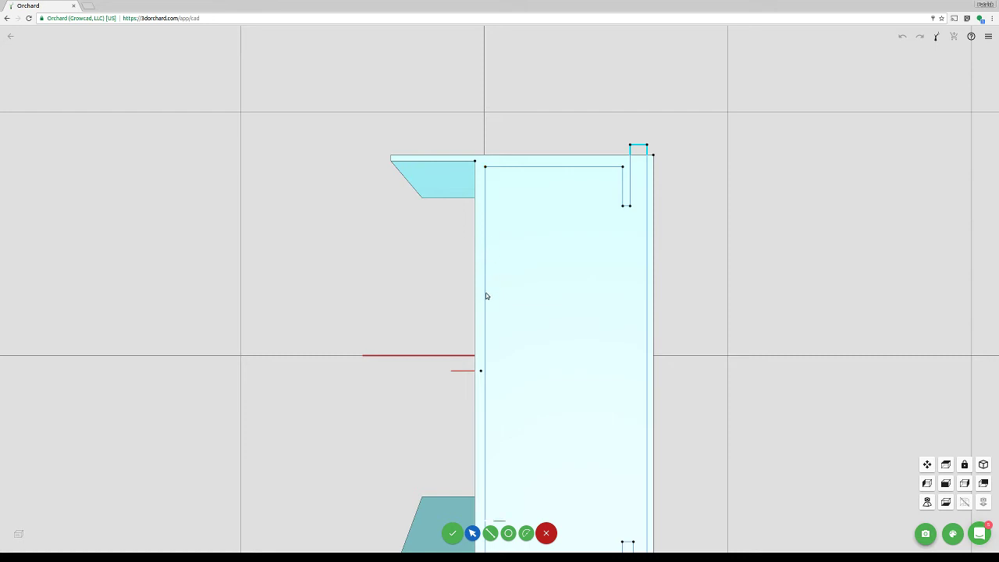
click(485, 296)
click(481, 373)
click(505, 486)
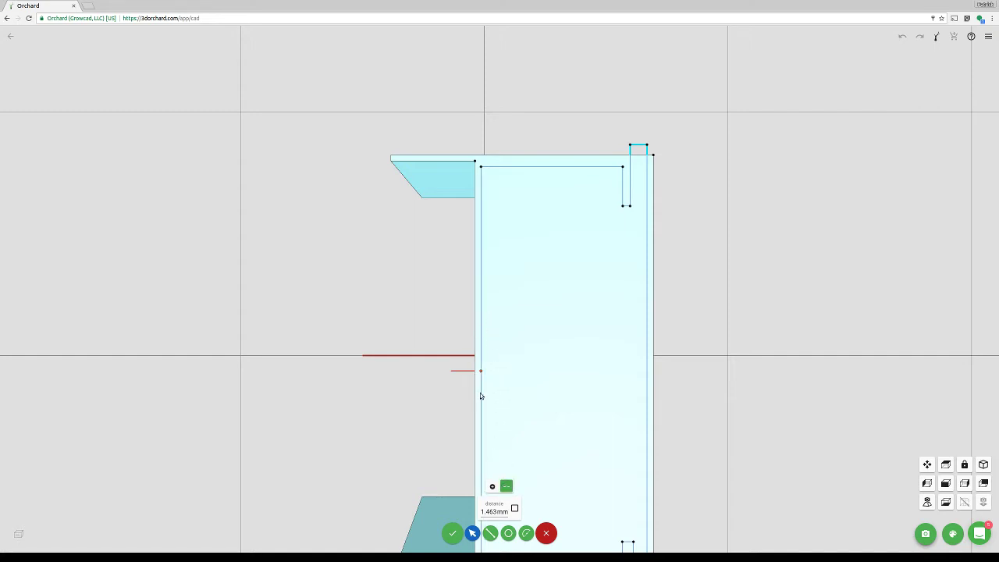
Replace a trial 2 mm vertical distance between the projected wall corner and the profile's nearest corner with a horizontal constraint
click(488, 187)
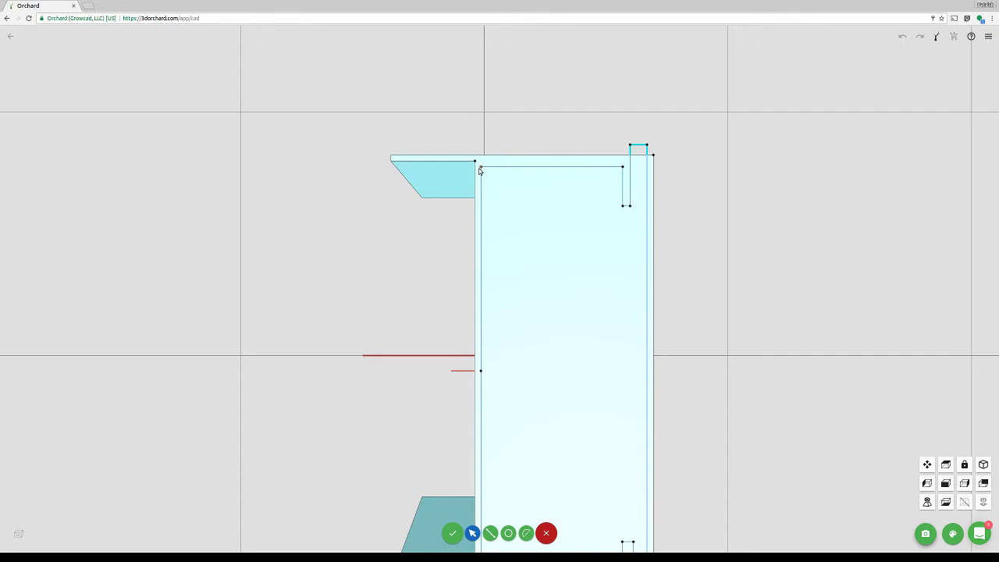
scroll(480, 170, up, 4)
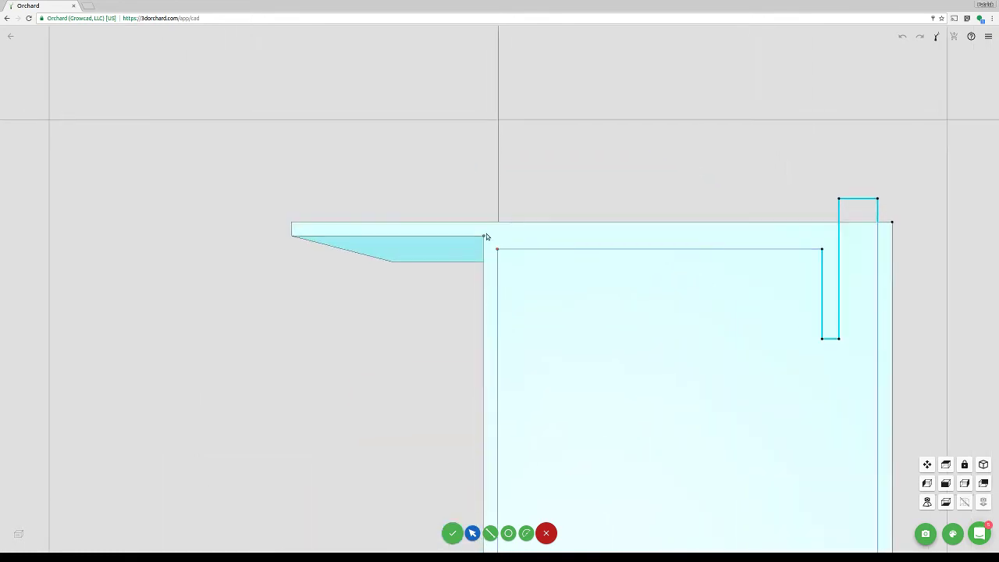
click(486, 233)
click(485, 511)
text(2)
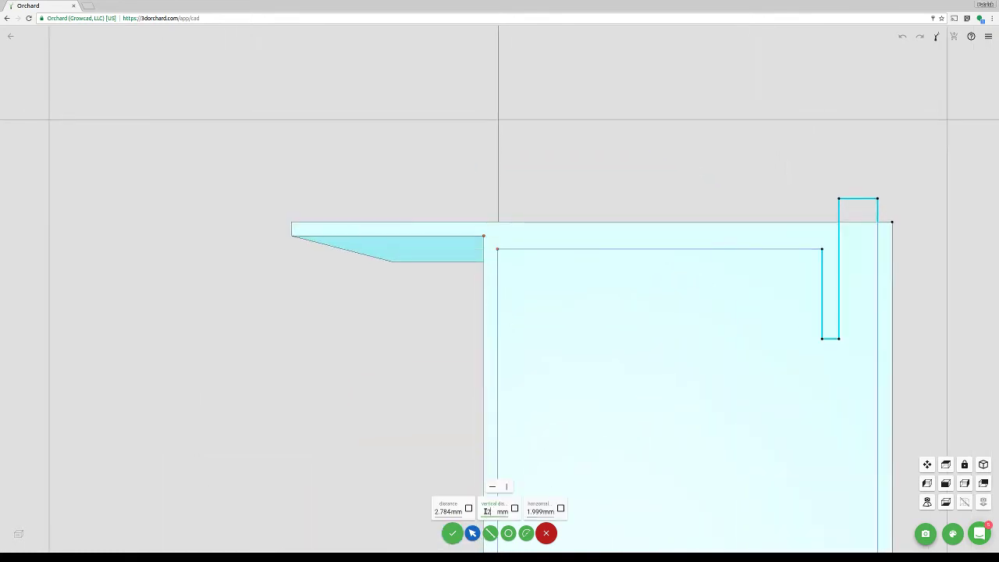
key(Return)
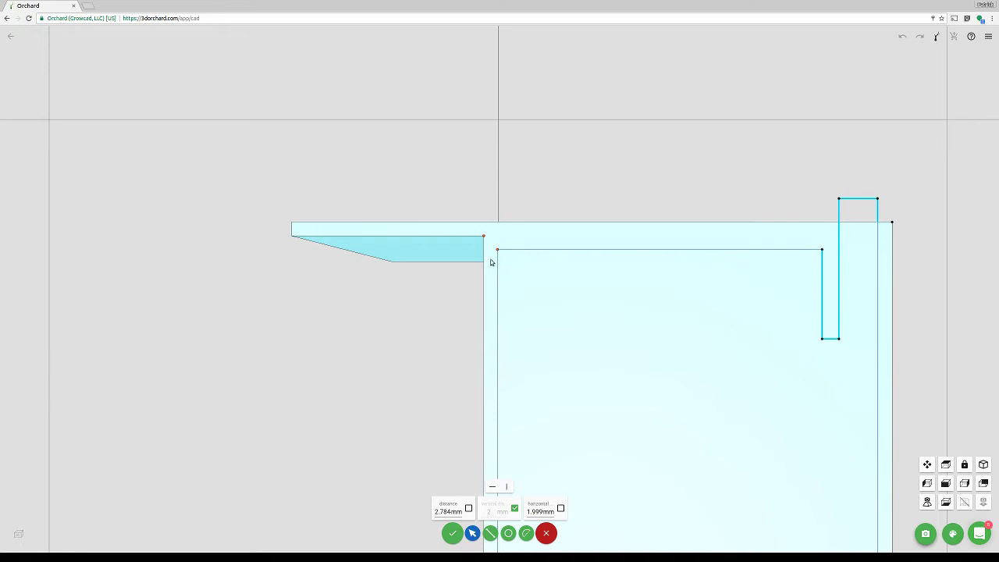
click(514, 508)
click(490, 487)
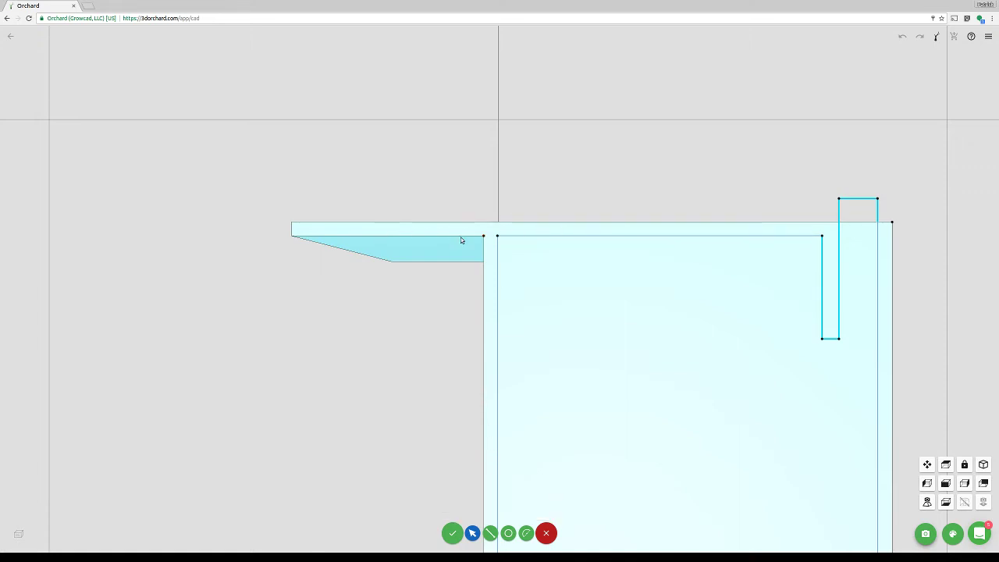
Constrain the short lines closing the narrow gap at both hooked ends of the profile to equal length
scroll(676, 310, down, 5)
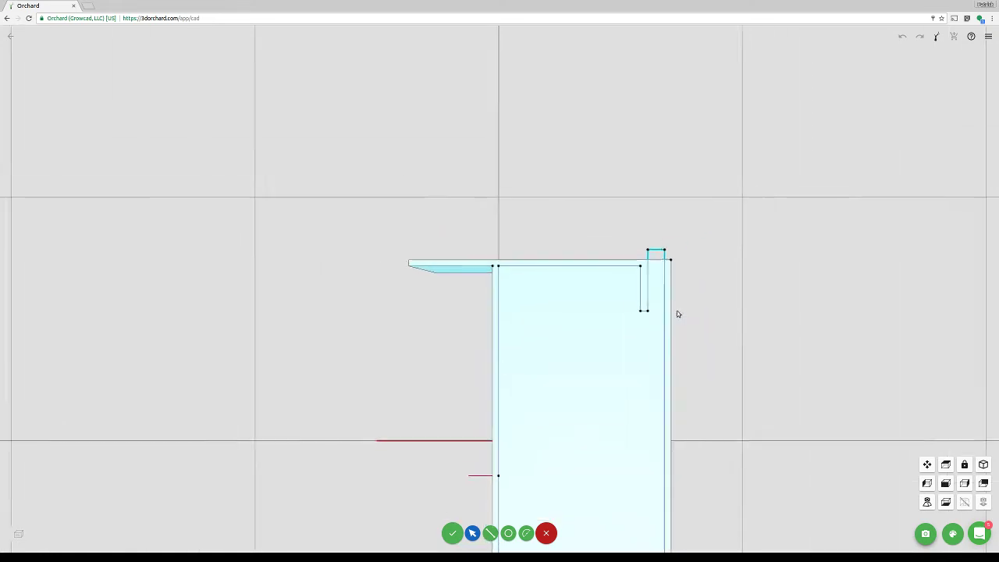
scroll(476, 432, down, 2)
scroll(493, 395, up, 3)
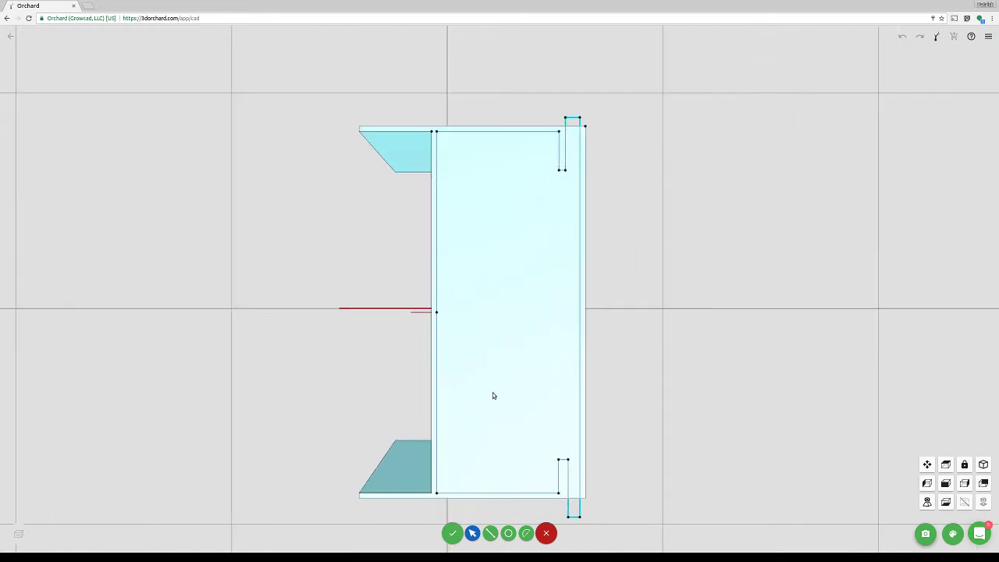
scroll(546, 312, up, 3)
scroll(579, 400, up, 2)
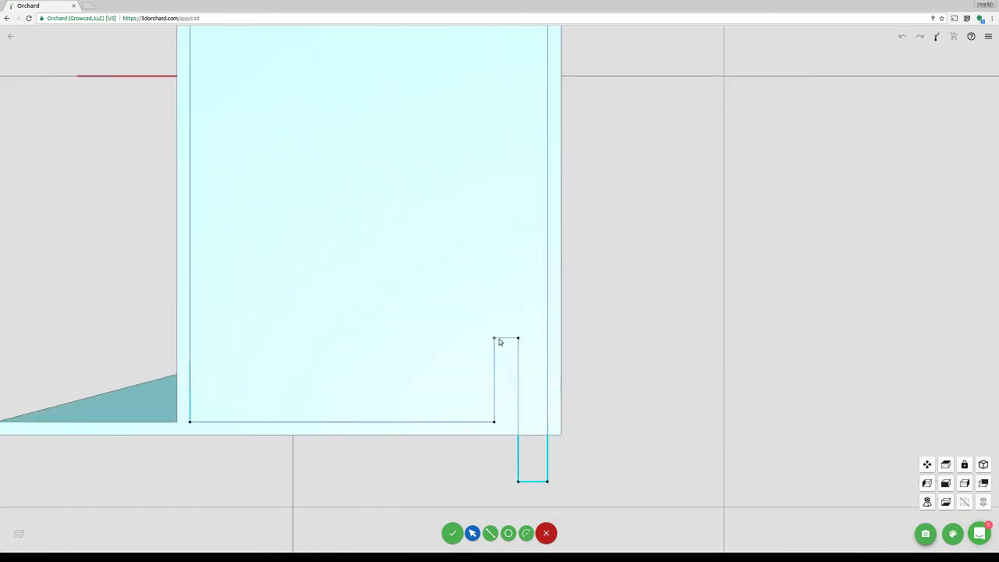
click(506, 339)
scroll(506, 329, down, 6)
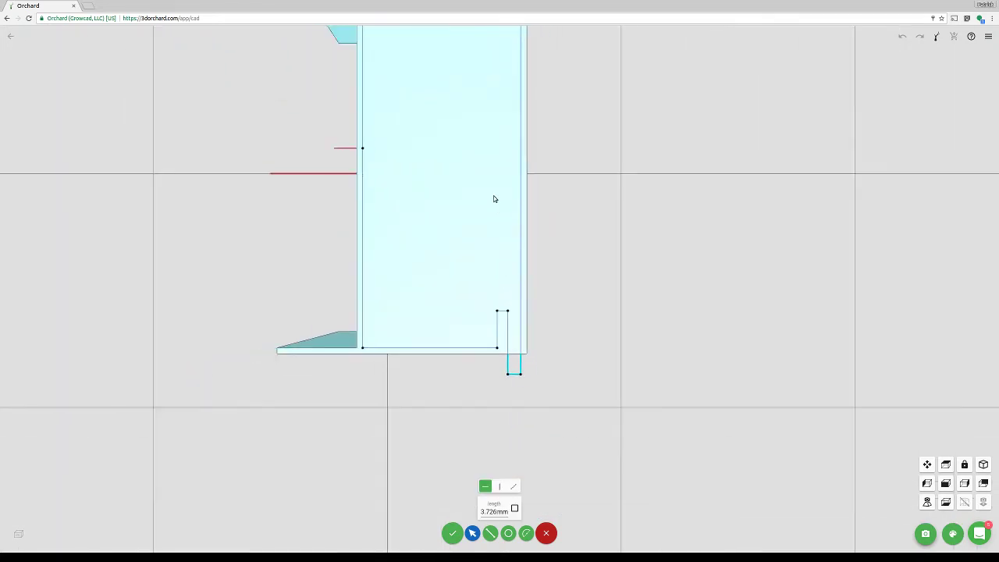
scroll(474, 44, up, 3)
scroll(524, 226, up, 3)
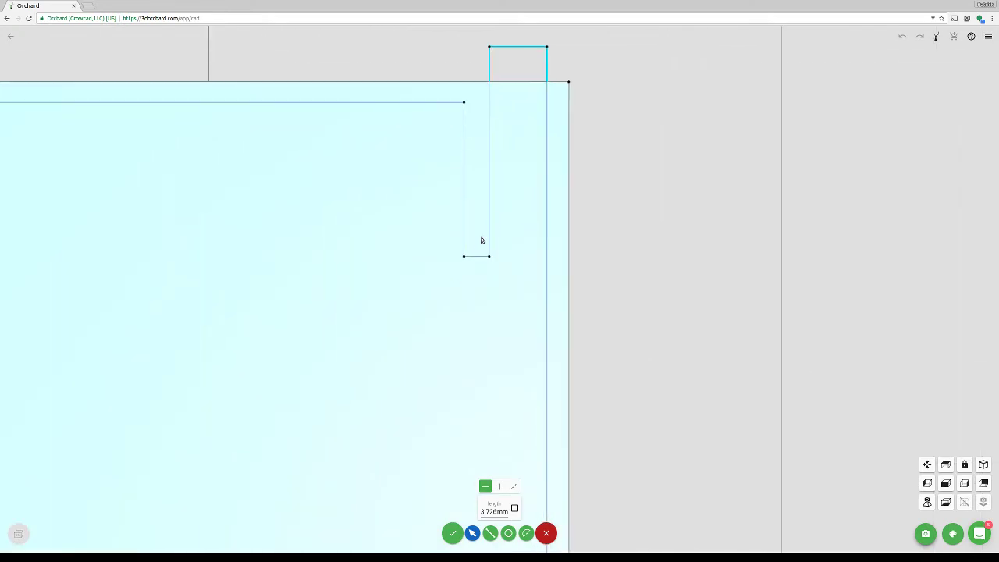
click(475, 258)
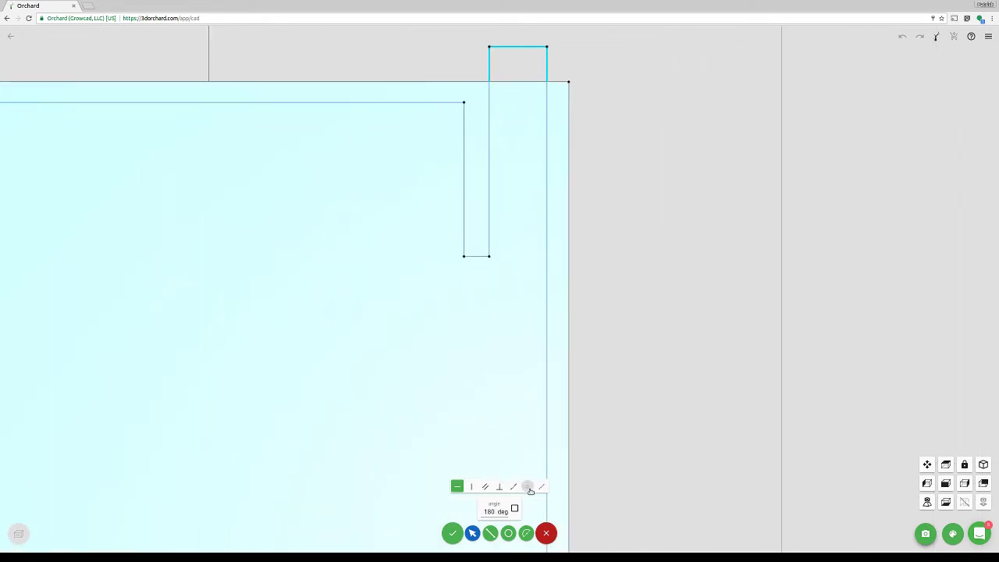
click(526, 486)
click(456, 216)
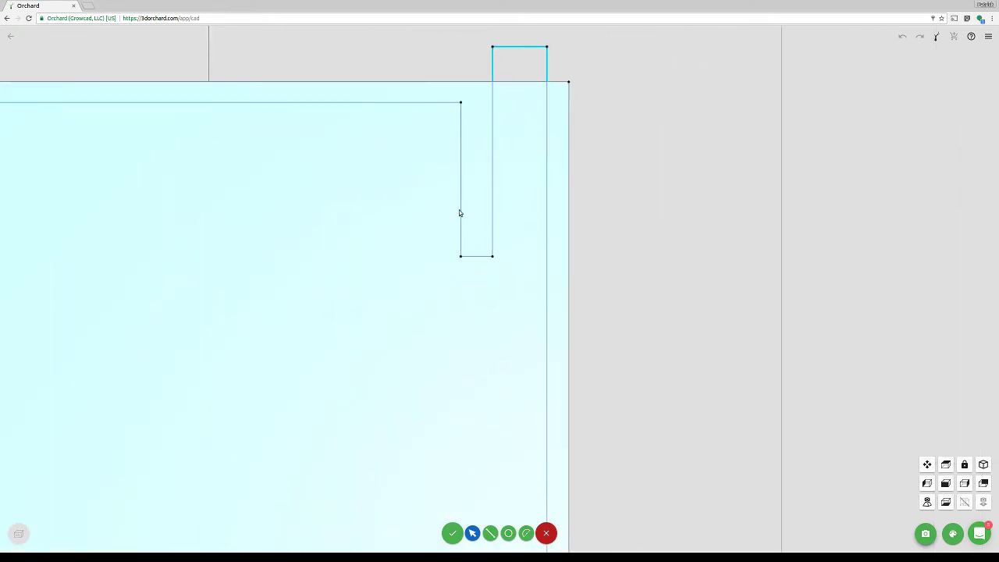
Constrain the inner vertical side lines of the upper and lower hooks to equal length
click(460, 212)
scroll(440, 338, down, 5)
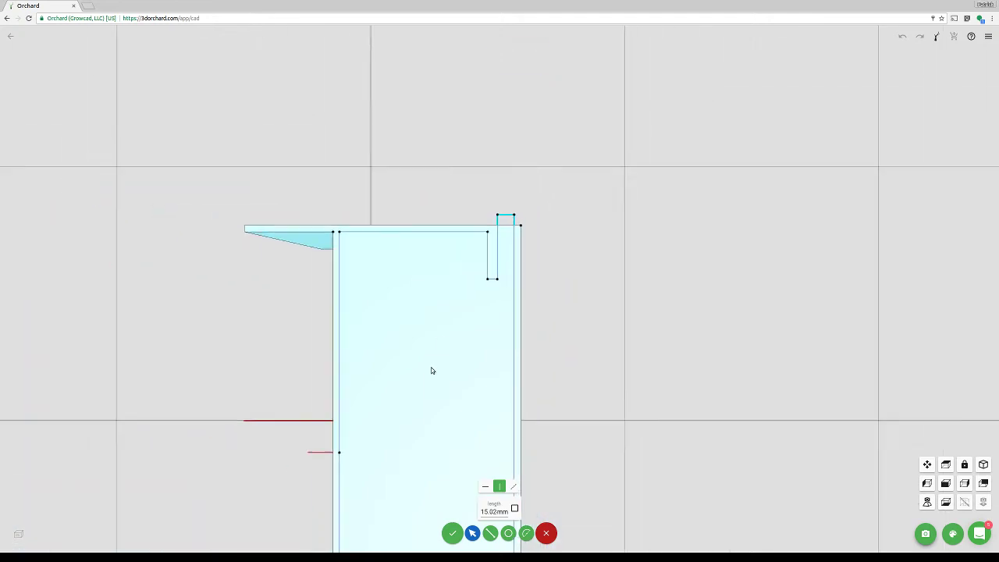
scroll(431, 369, down, 2)
scroll(468, 359, up, 8)
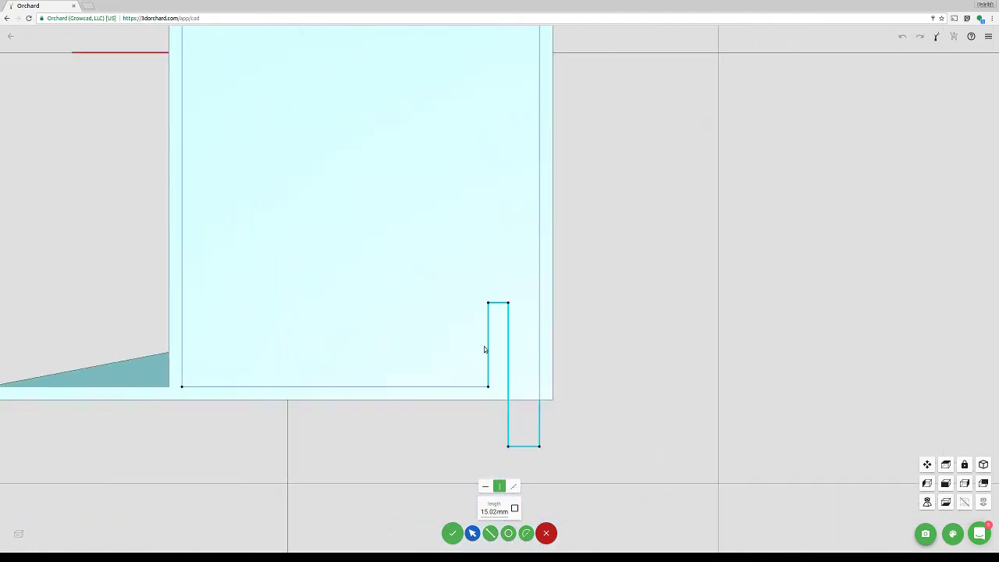
click(487, 346)
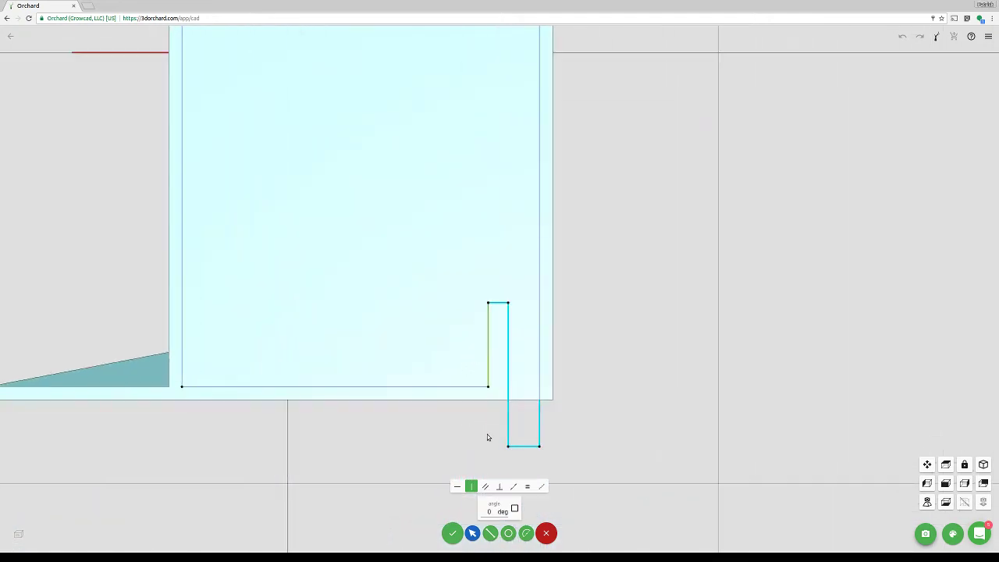
click(526, 488)
click(553, 302)
scroll(551, 363, down, 3)
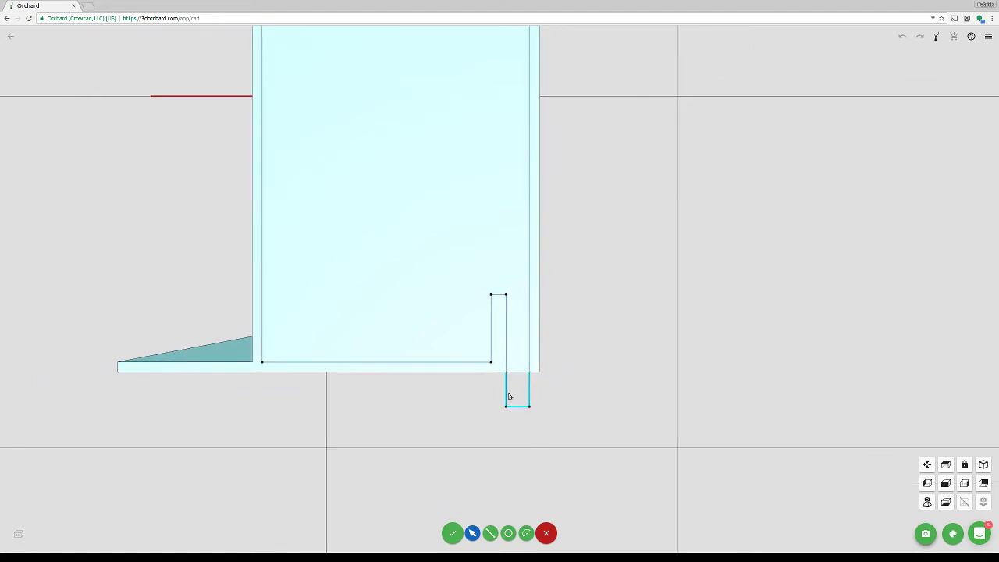
scroll(517, 296, down, 4)
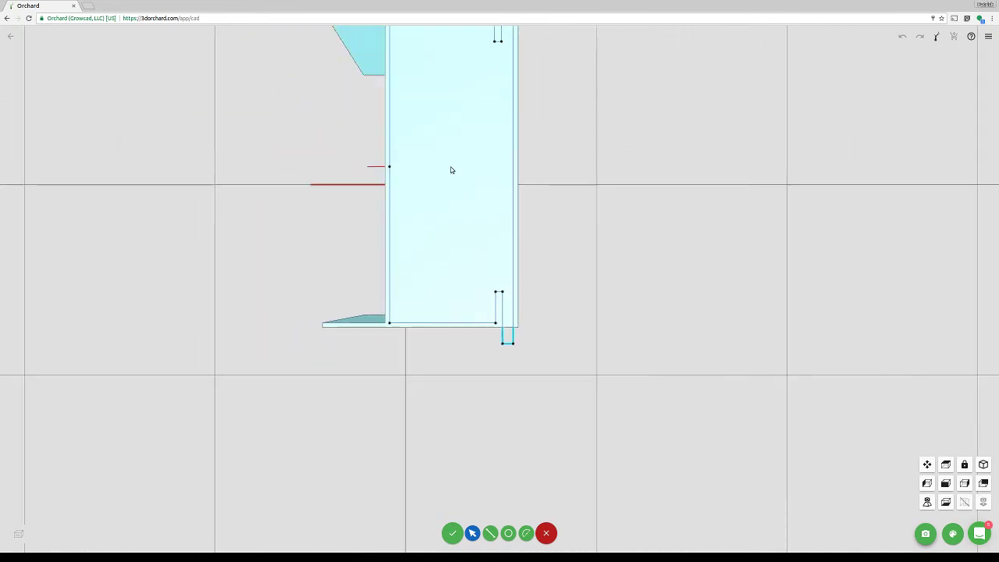
scroll(450, 169, down, 2)
scroll(537, 178, up, 10)
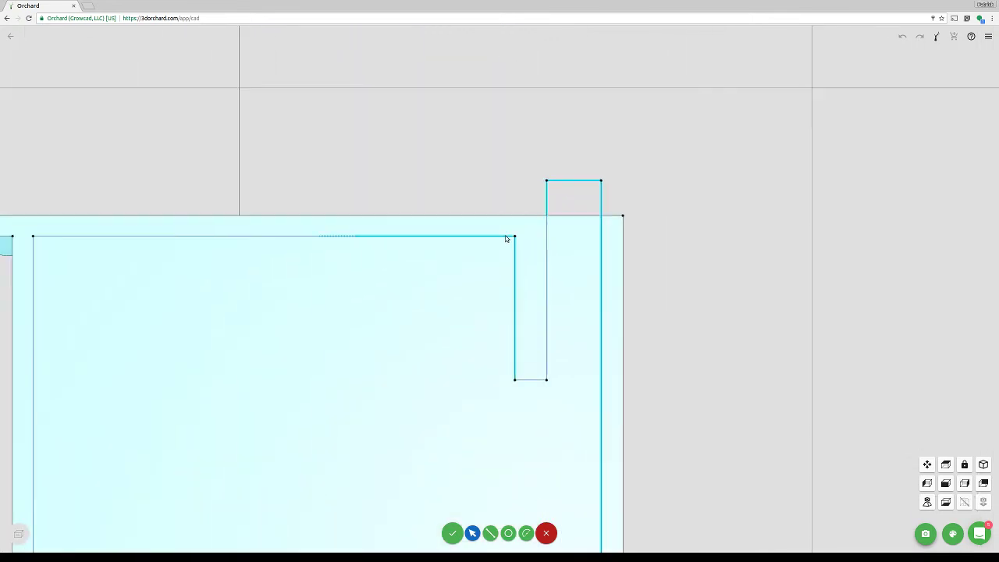
scroll(404, 266, down, 2)
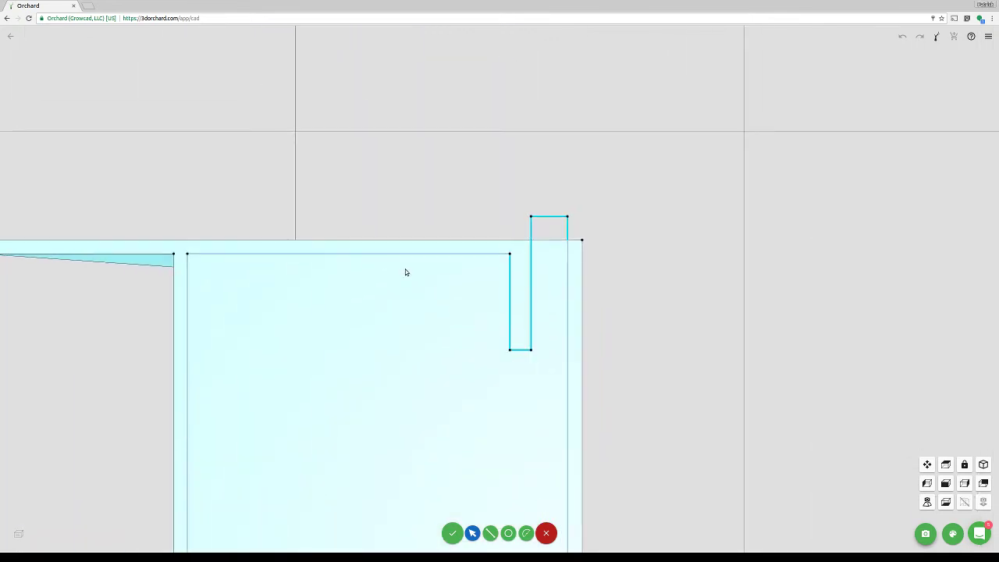
click(531, 301)
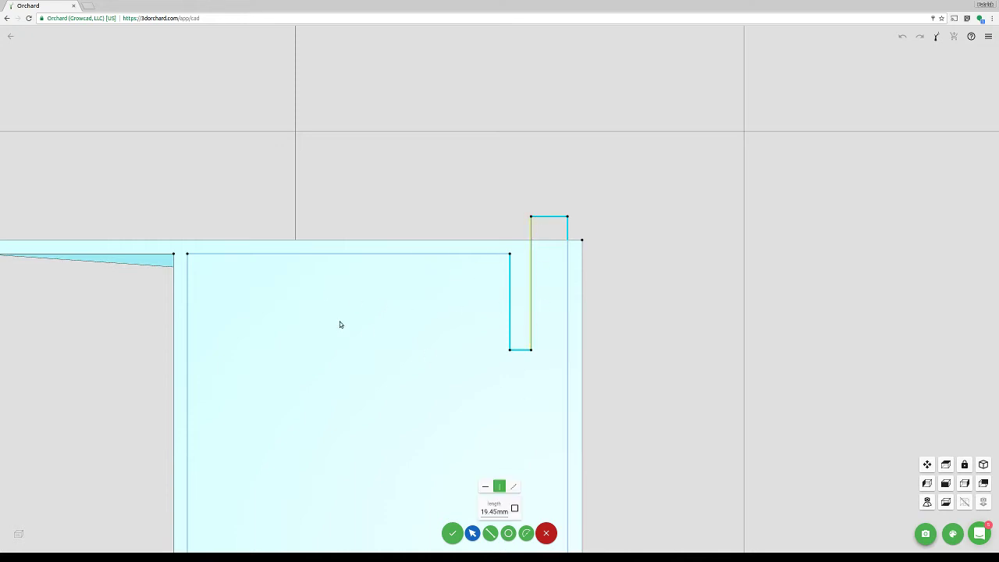
click(172, 256)
click(530, 350)
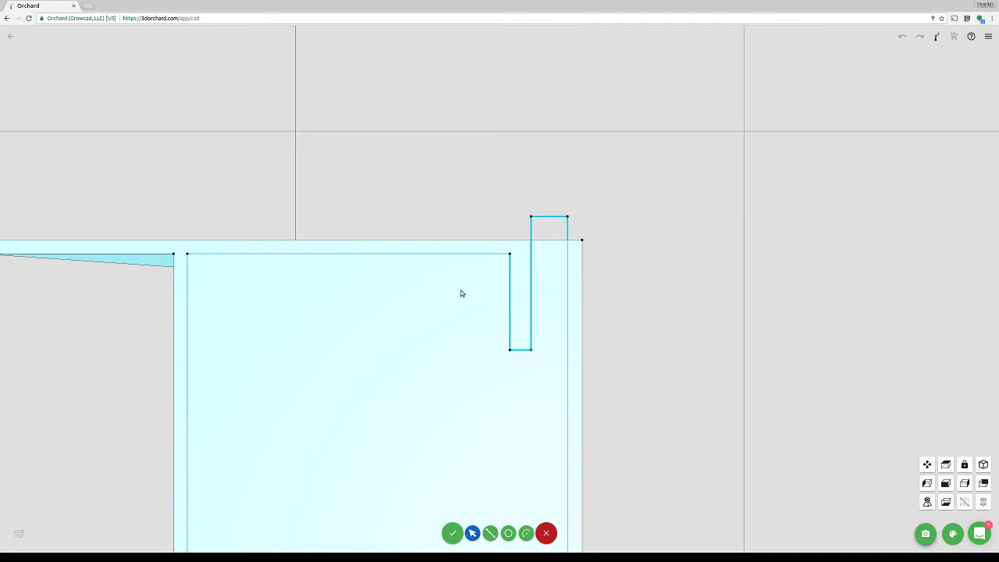
click(529, 300)
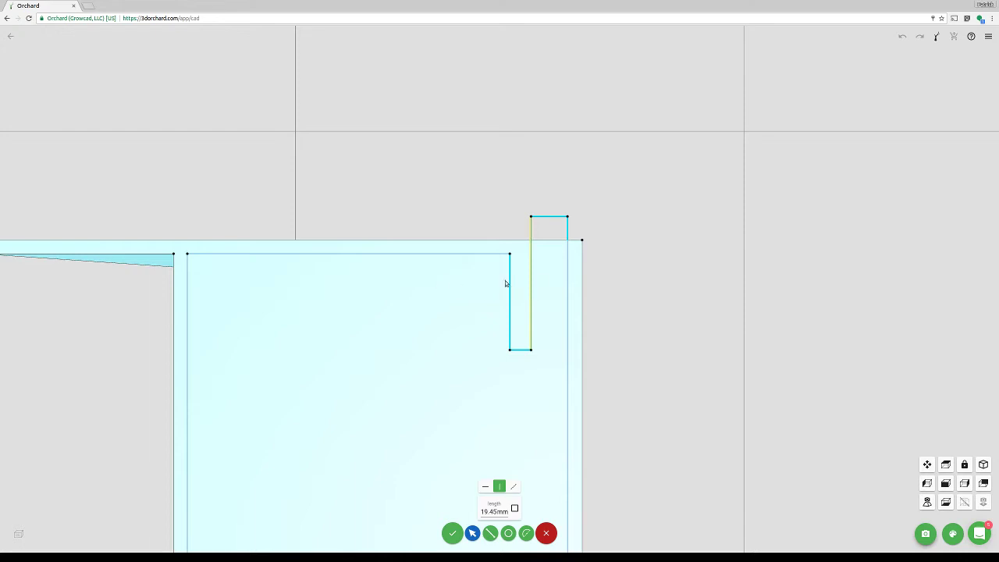
click(173, 254)
click(506, 369)
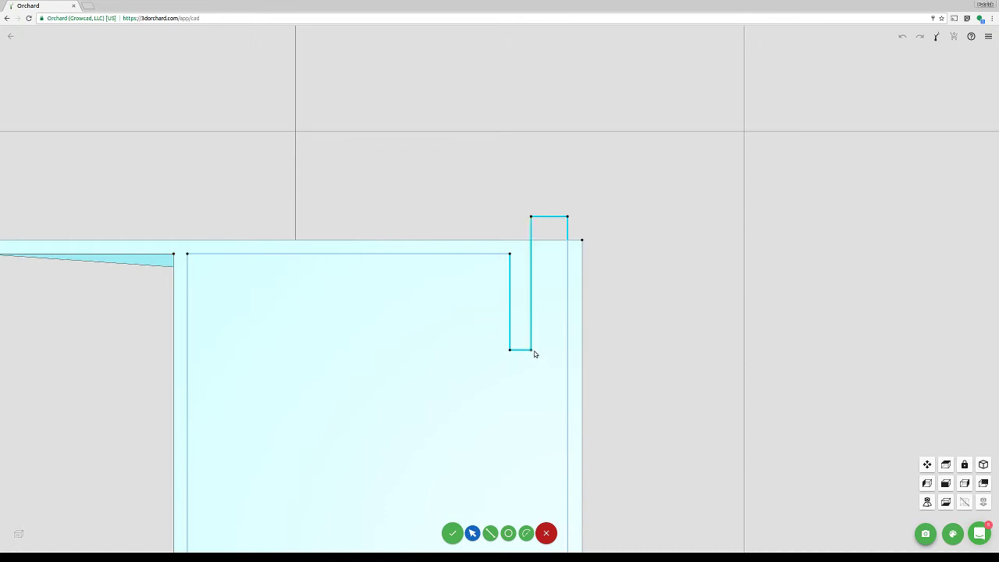
Set the horizontal distance from the projected wall corner to the outer corner of the upper hook's short line to 50 mm
click(173, 254)
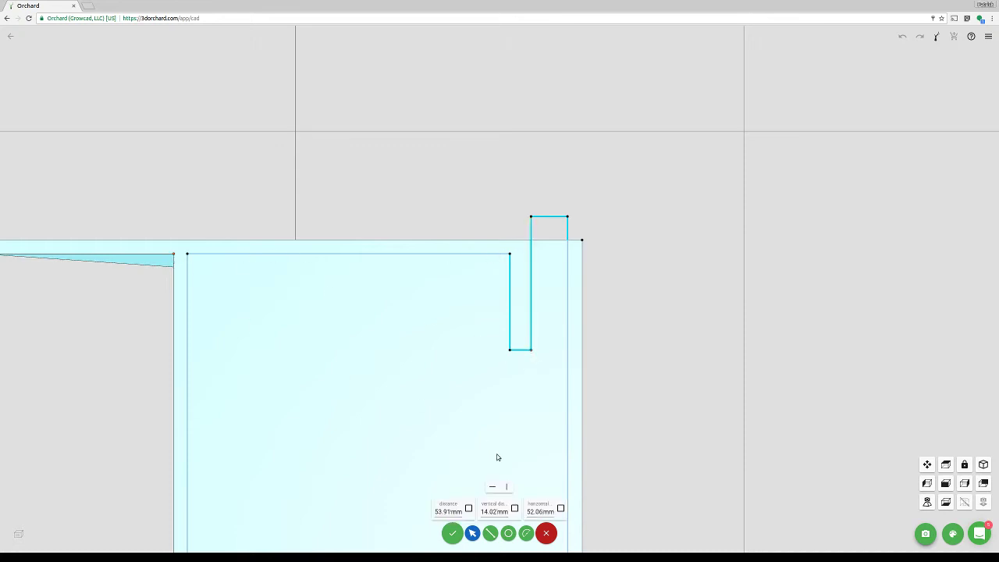
double_click(535, 511)
text(50)
key(Return)
click(551, 233)
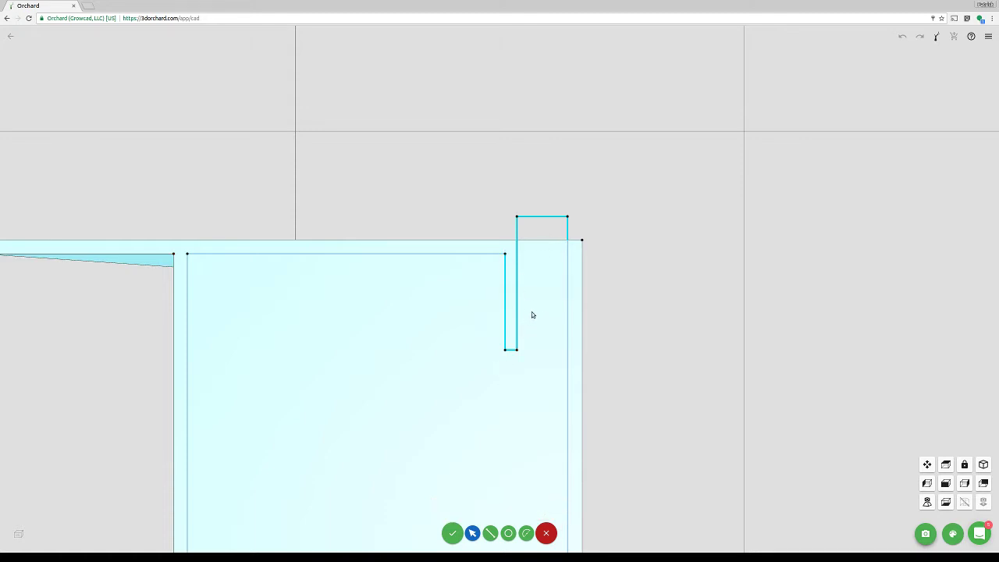
Constrain the outer corners of the upper and lower hooks' short lines to be vertically aligned with each other
scroll(519, 314, down, 3)
scroll(500, 333, down, 2)
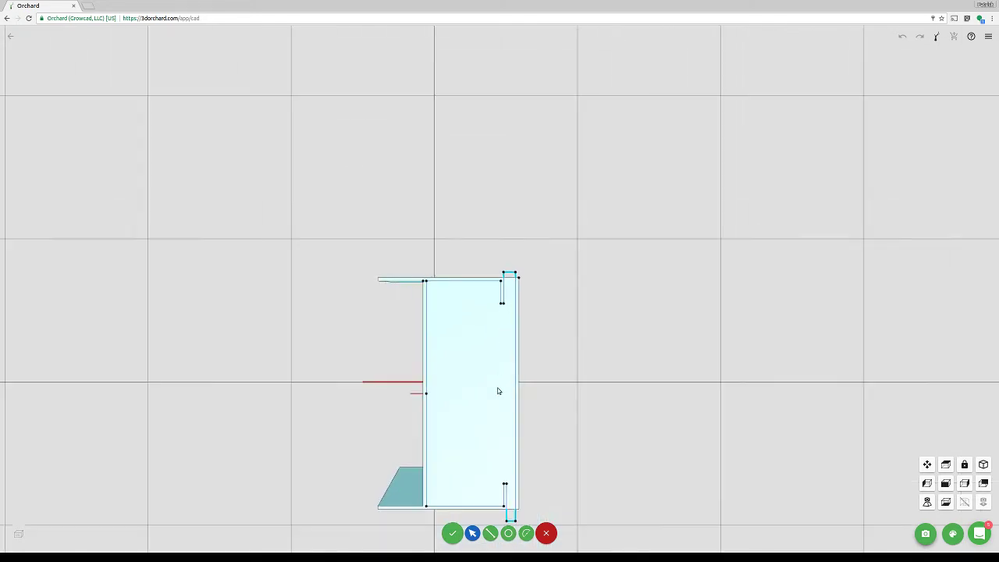
scroll(497, 390, up, 6)
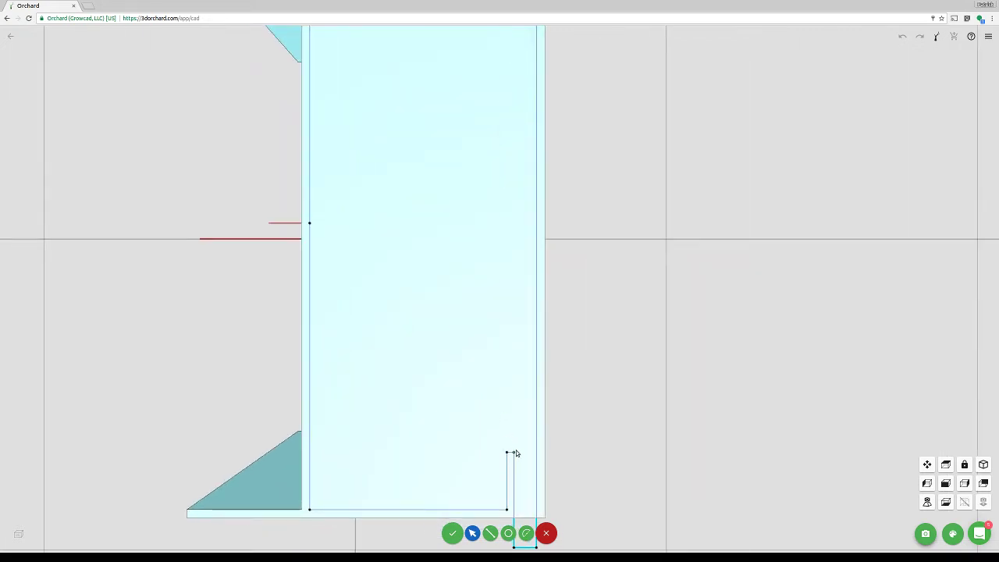
scroll(499, 149, down, 3)
scroll(504, 188, up, 5)
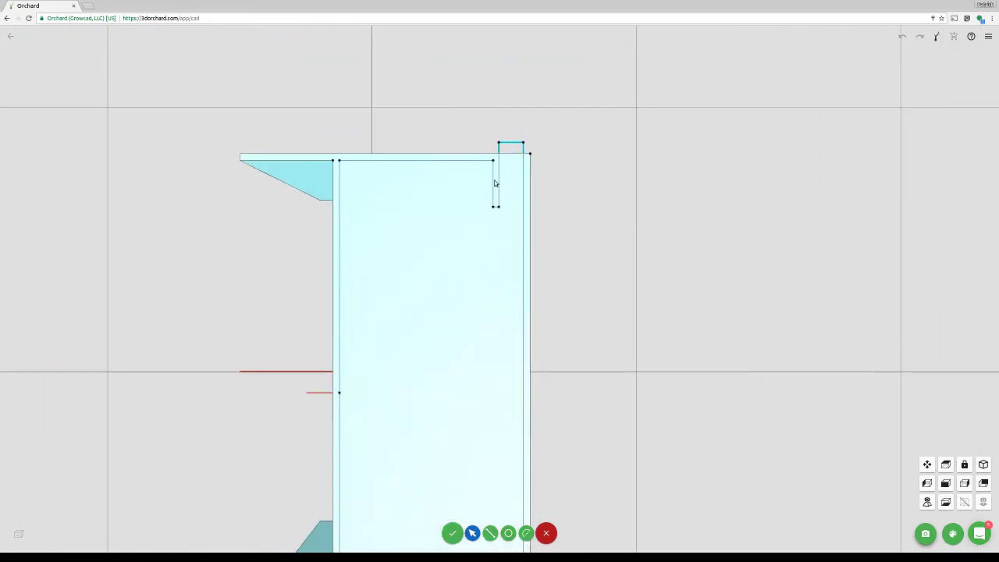
click(504, 233)
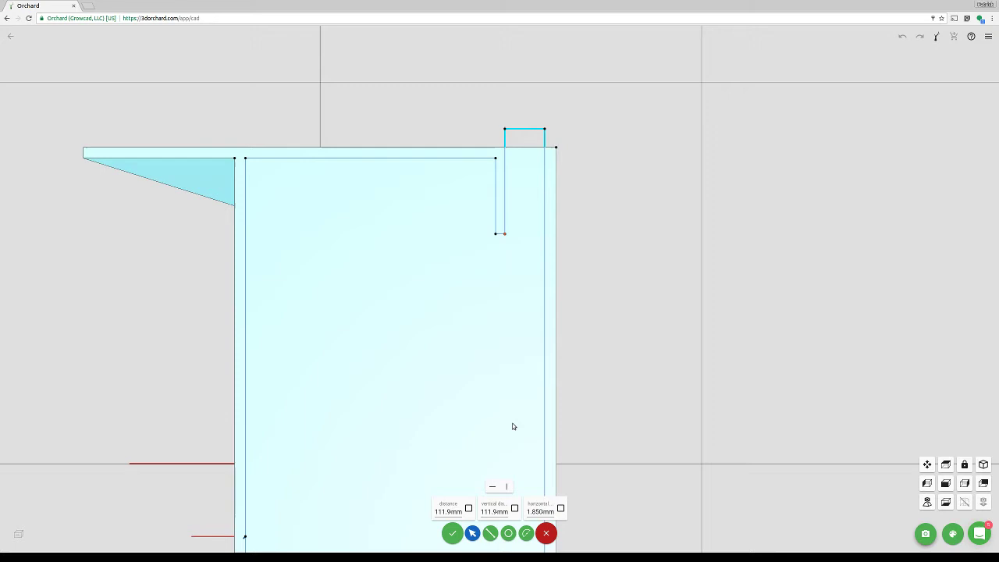
click(507, 486)
Set the length of the upper hook's short line to 2 mm
scroll(515, 411, down, 5)
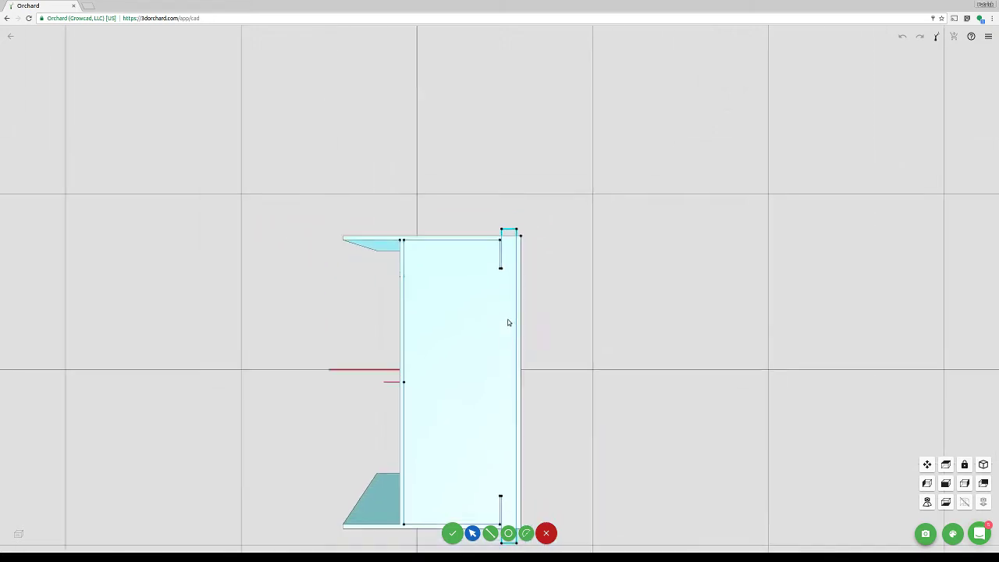
scroll(497, 243, up, 3)
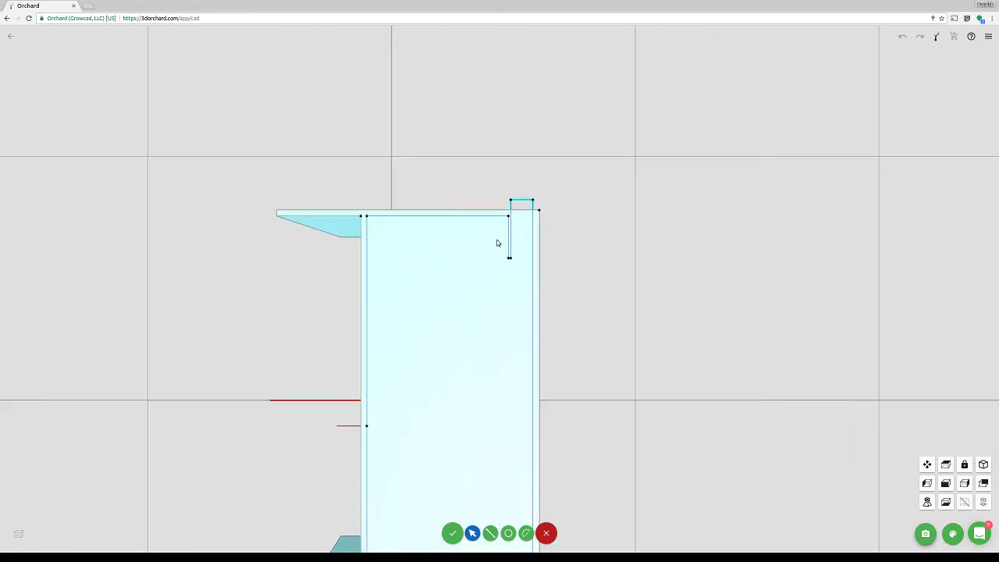
scroll(496, 243, up, 2)
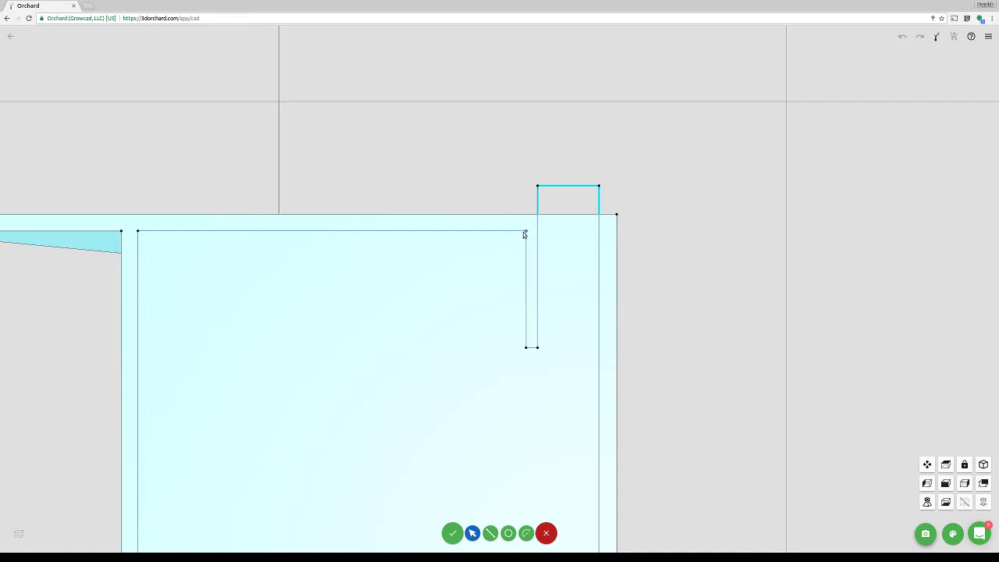
scroll(533, 351, up, 3)
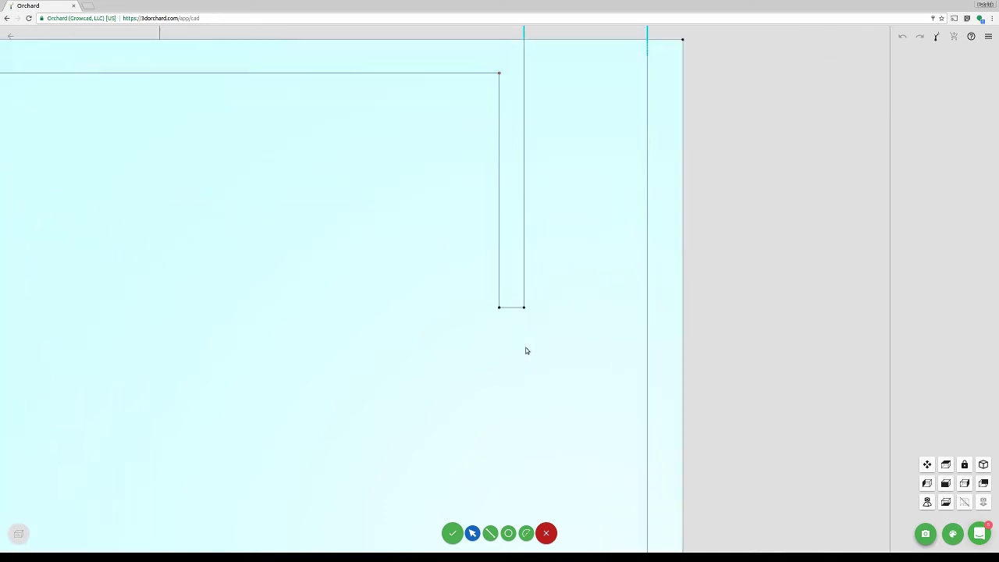
click(509, 299)
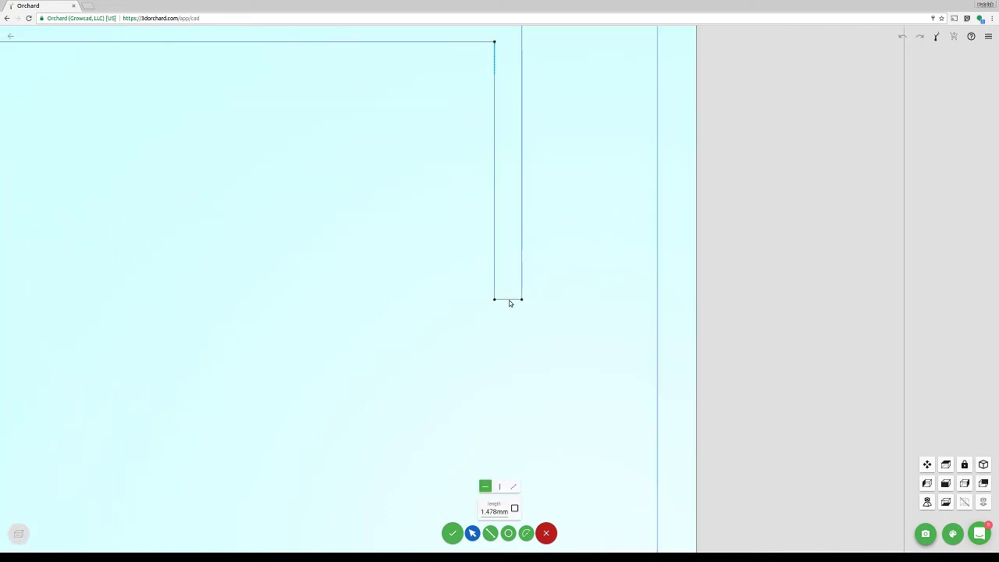
double_click(495, 511)
text(2)
key(Return)
text(2)
scroll(533, 297, down, 1)
key(Return)
scroll(532, 299, down, 3)
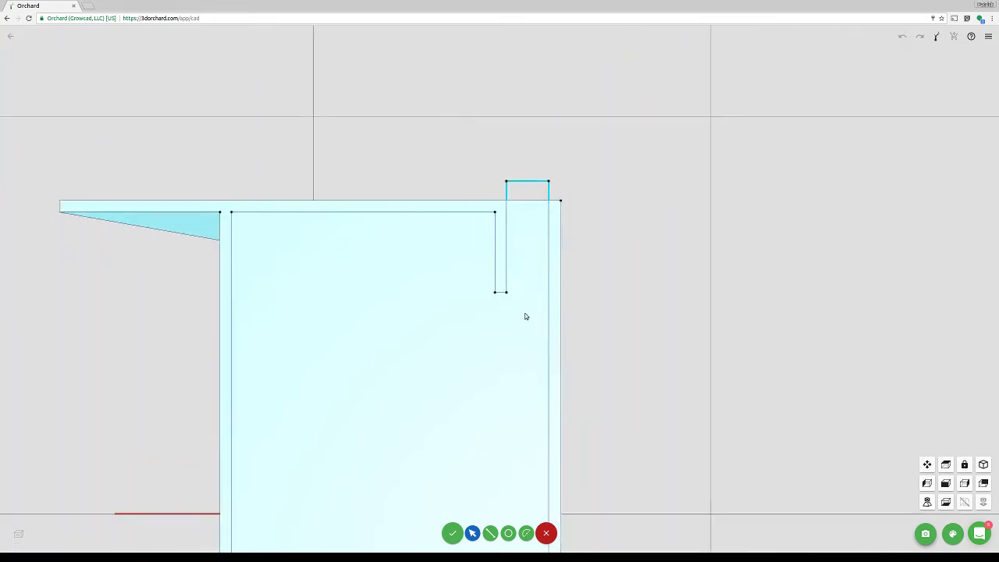
Set the length of the horizontal end line on the upper hook, outside the box edge, to 7 mm
scroll(524, 316, down, 2)
click(518, 217)
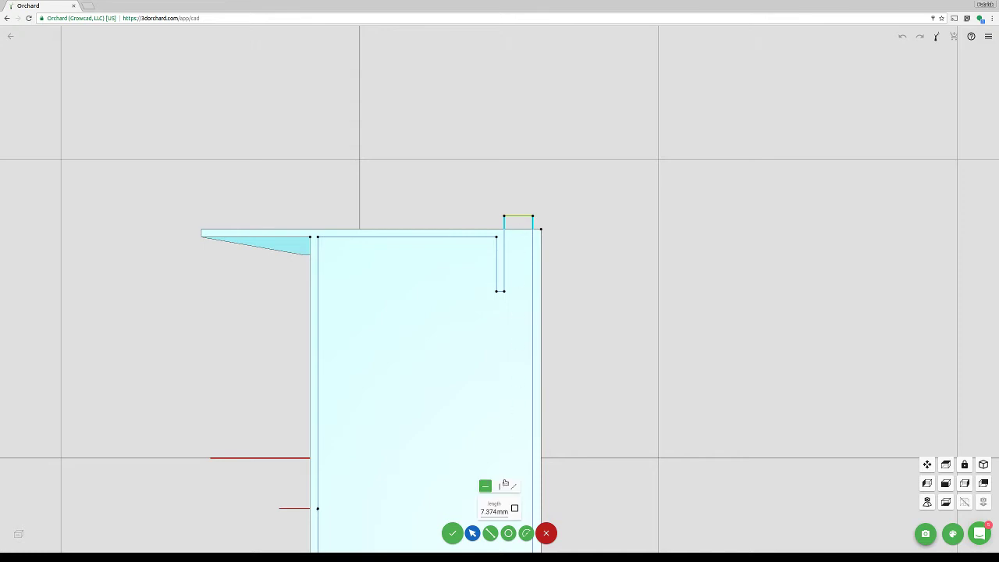
click(494, 512)
text(7)
key(Return)
click(423, 298)
scroll(430, 322, down, 6)
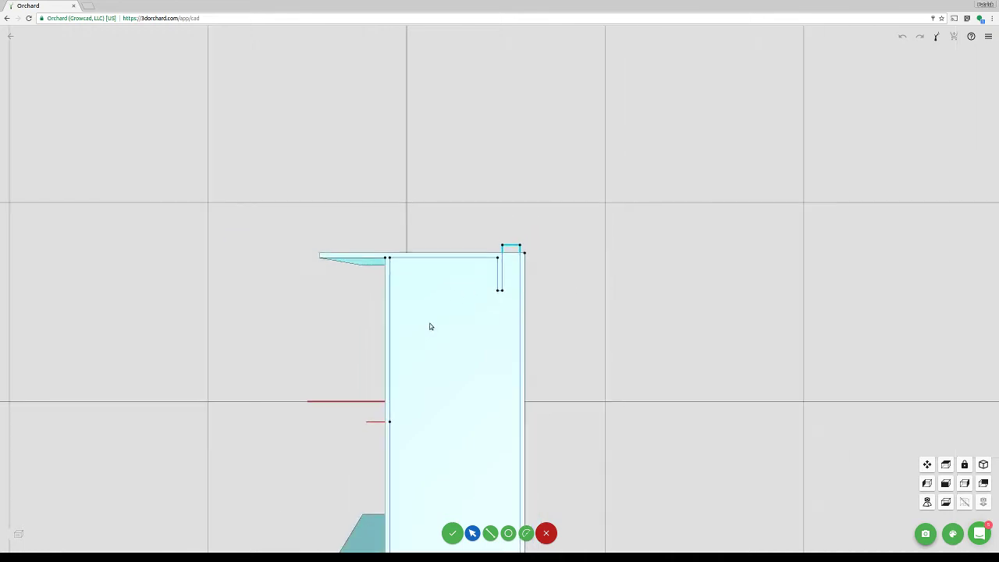
Set the length of the upper hook's inner vertical line to 7 mm
scroll(493, 288, up, 5)
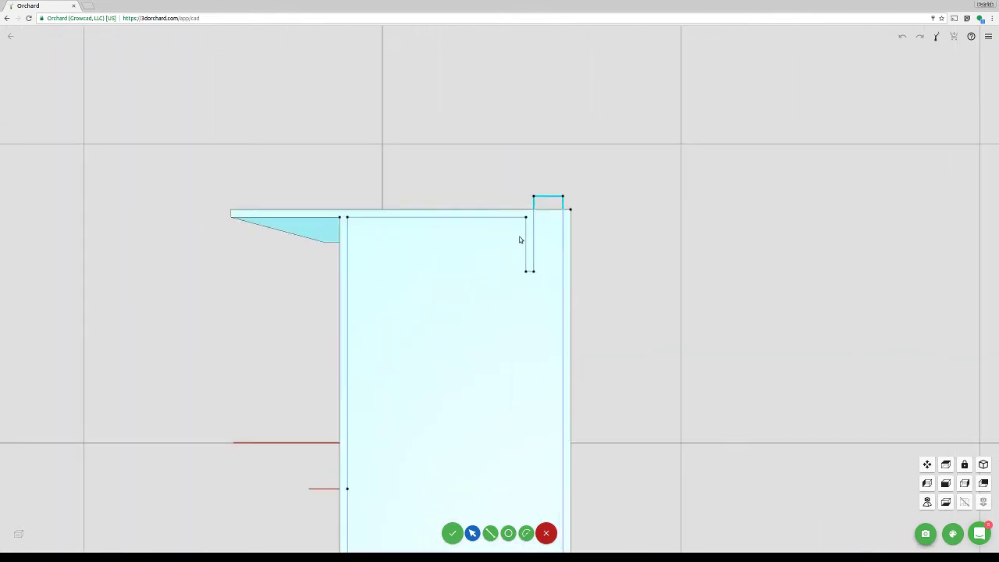
click(526, 244)
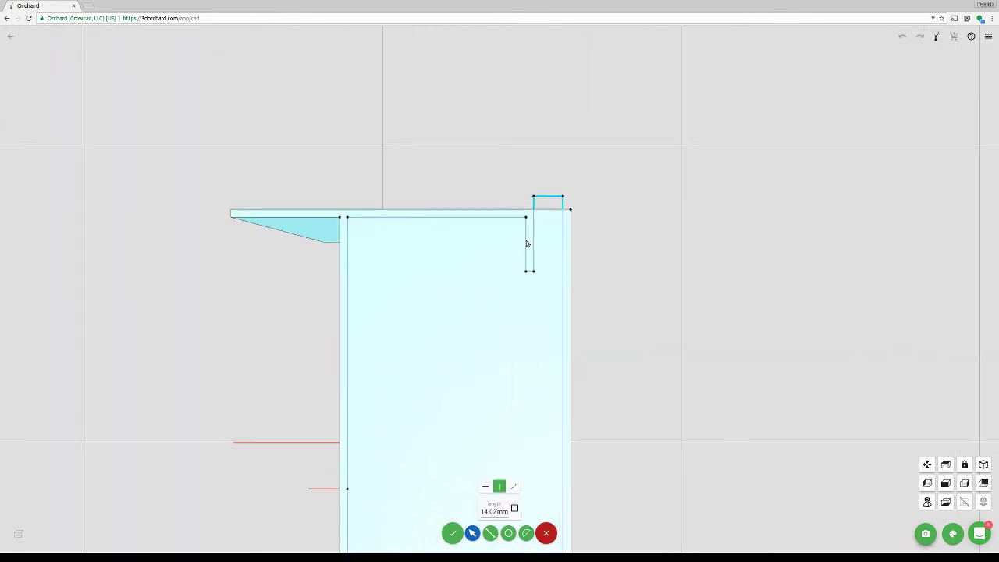
double_click(493, 511)
text(7)
key(Return)
scroll(588, 390, down, 6)
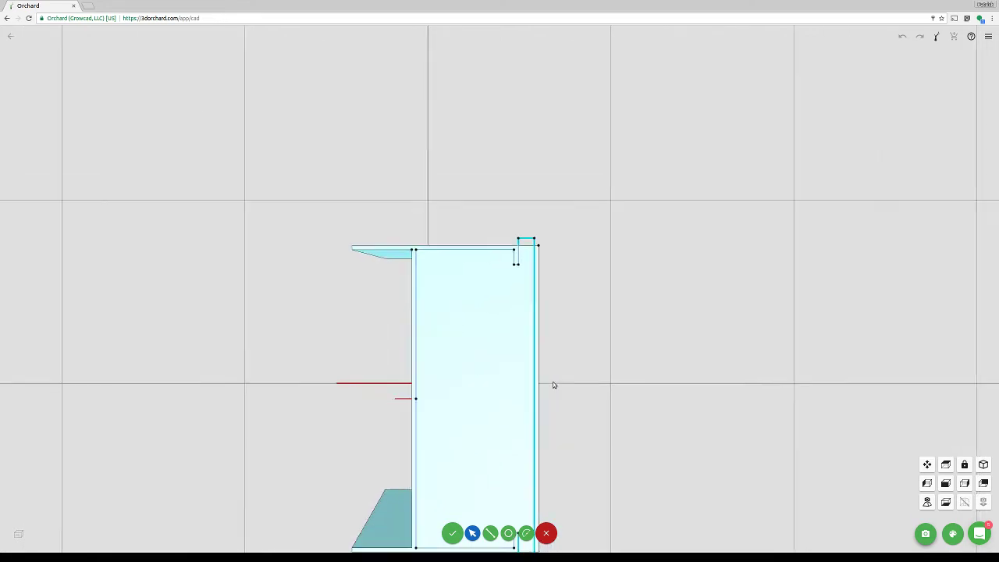
Constrain the profile's lower inner corner to be horizontally aligned with the projected wall corner, and close the sketch
scroll(498, 394, up, 2)
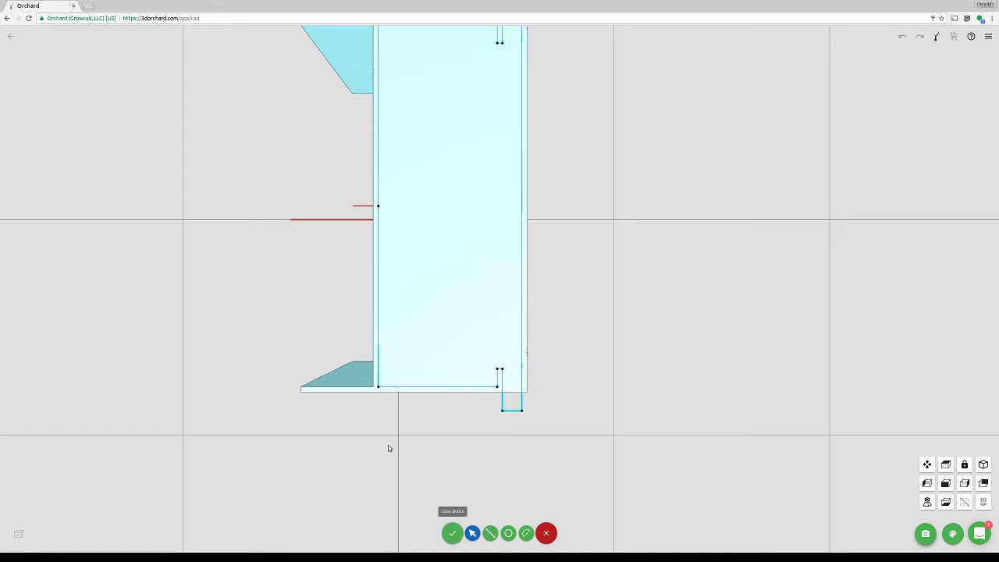
scroll(375, 397, up, 2)
scroll(397, 383, up, 3)
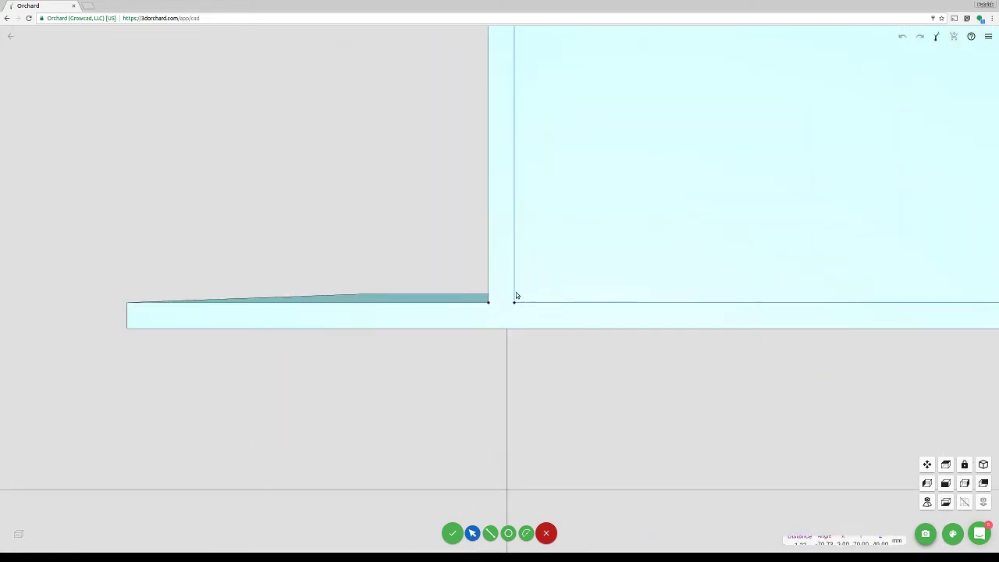
click(511, 304)
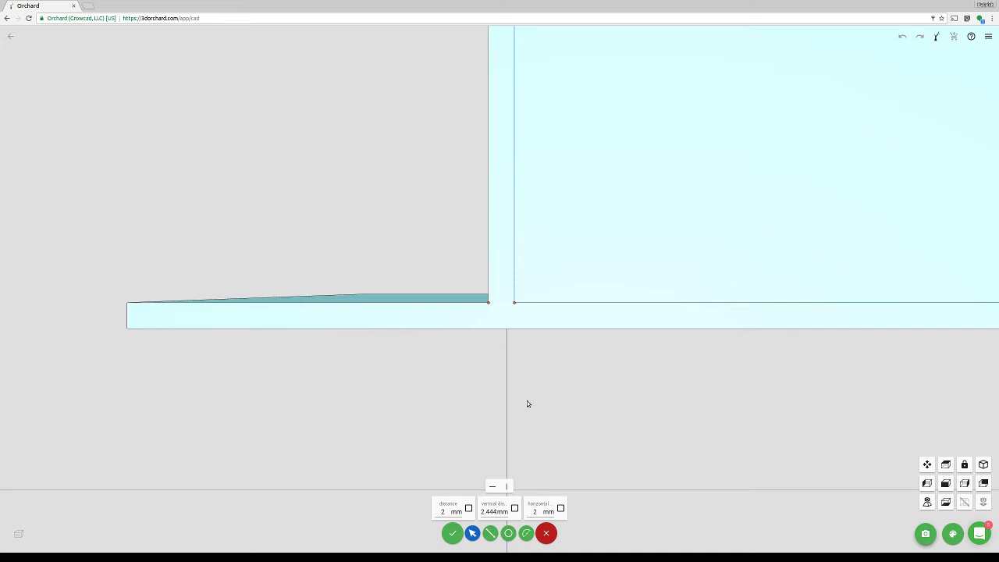
click(491, 485)
scroll(616, 319, down, 8)
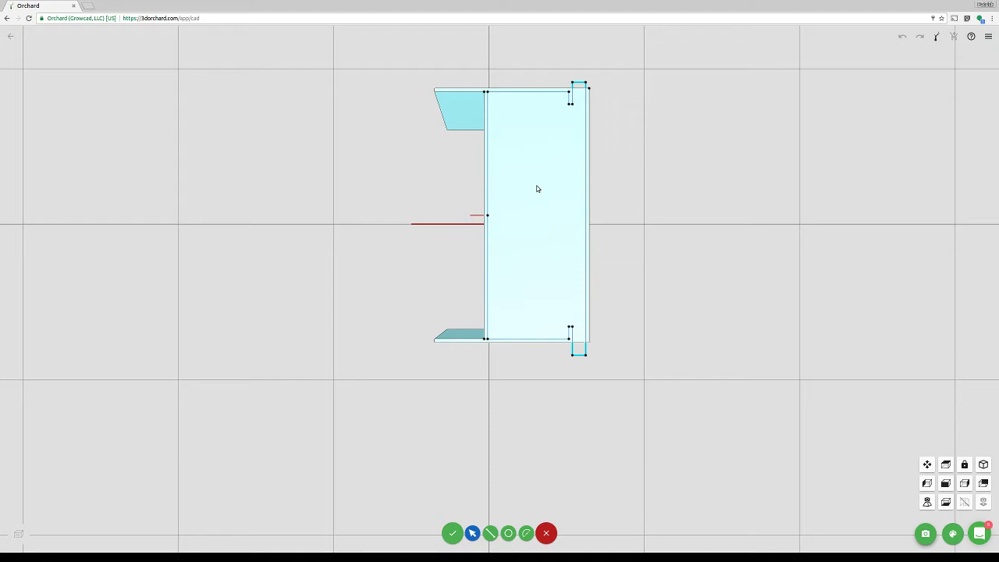
click(456, 532)
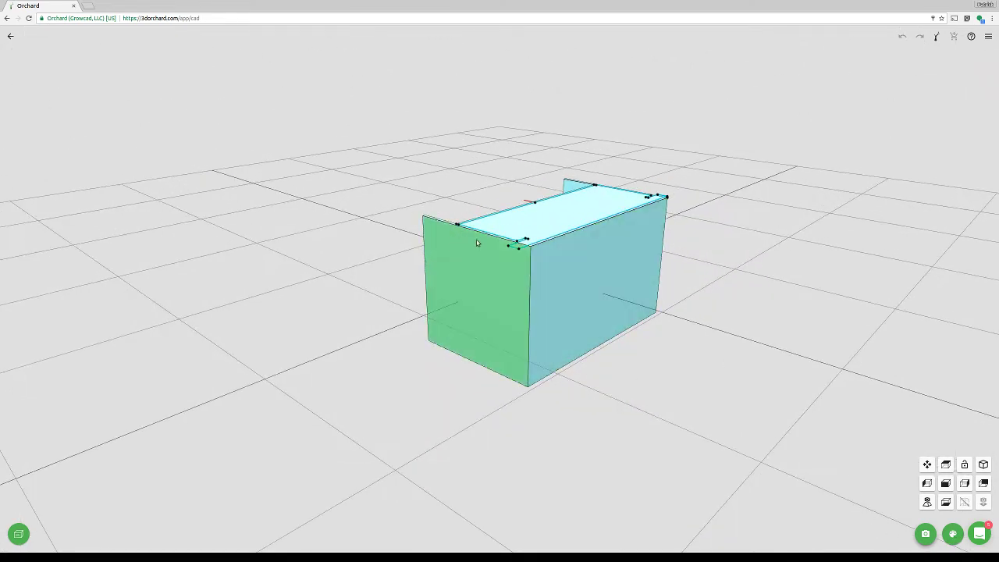
Extrude the hooked profile -84 mm, down into the box
scroll(516, 233, up, 5)
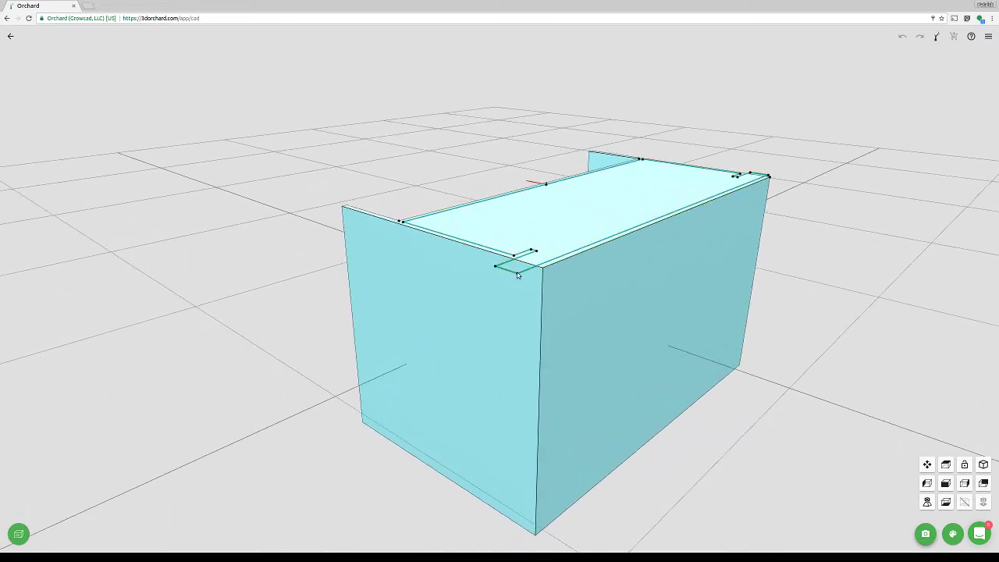
click(500, 443)
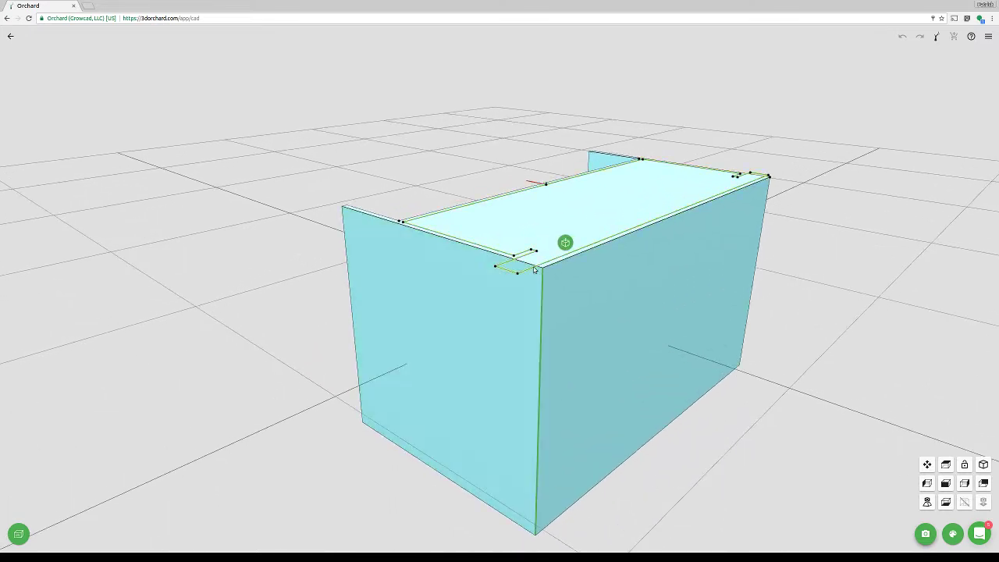
click(565, 243)
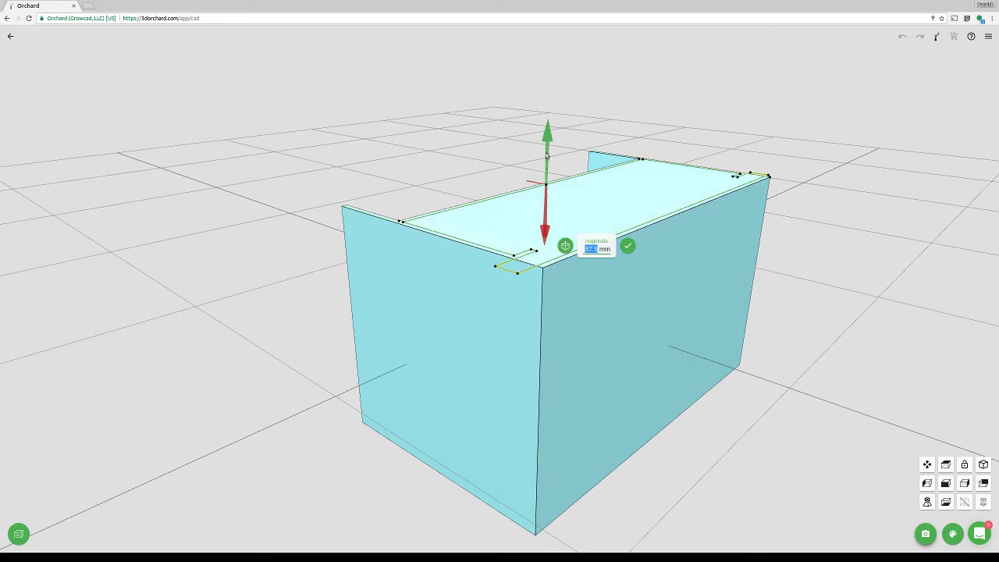
drag(538, 195, 544, 386)
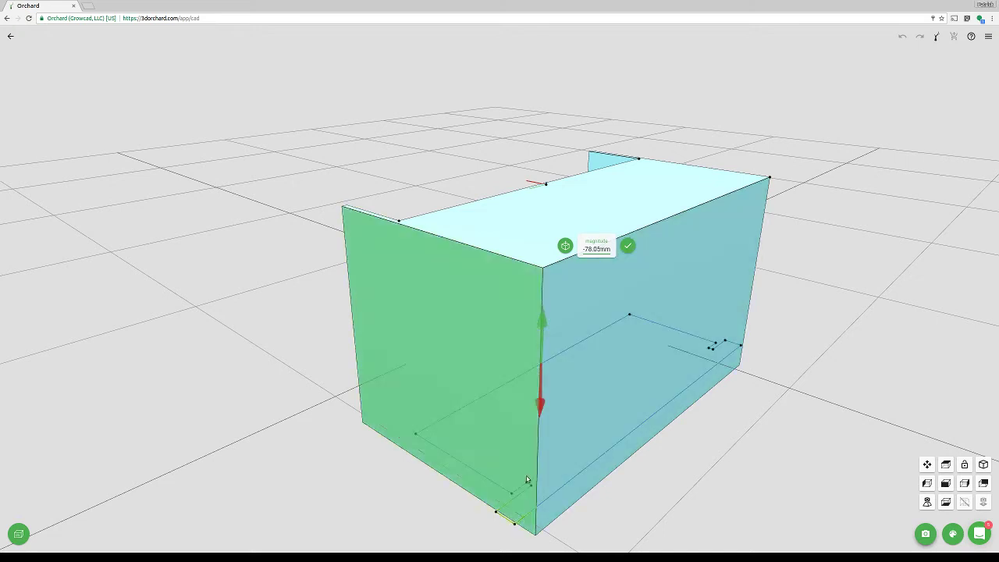
double_click(591, 249)
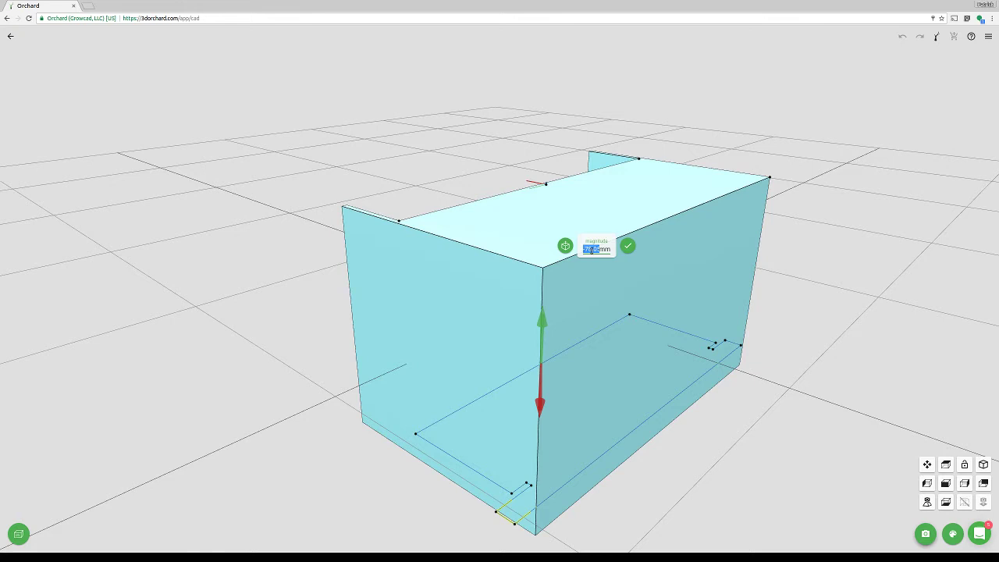
text(-31)
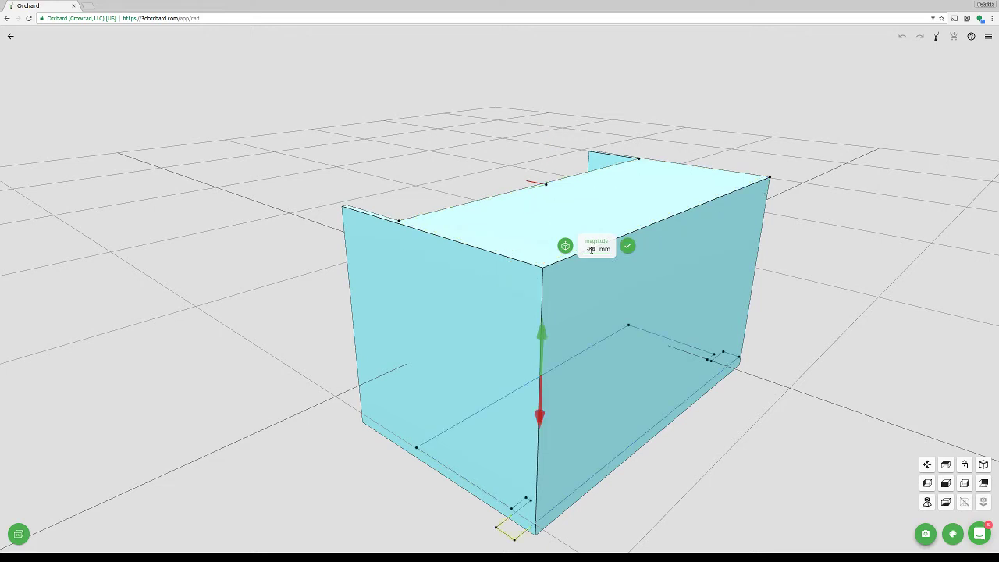
key(Return)
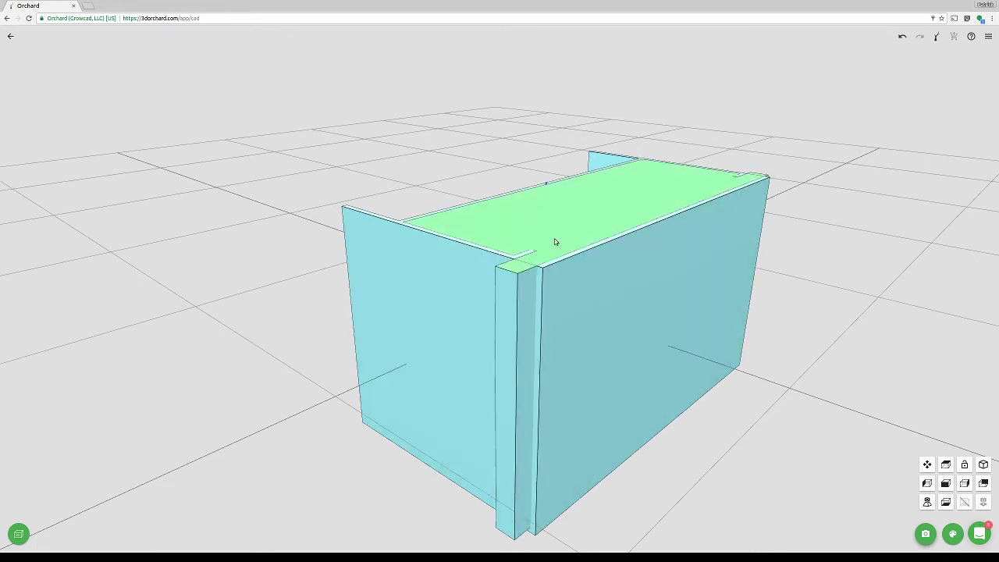
Extrude the top face of the hooked body a short distance upward, above the box's rim
click(589, 214)
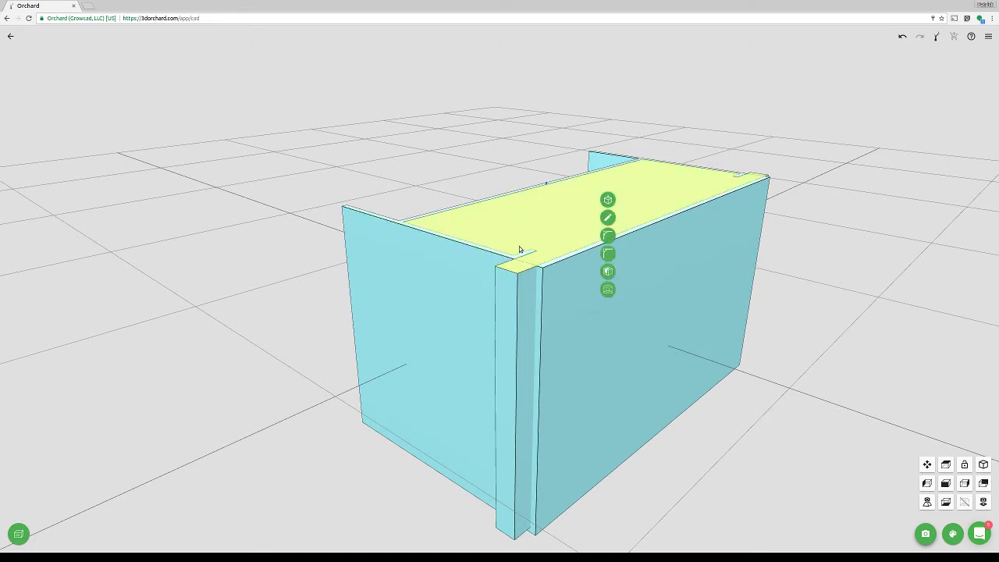
click(610, 202)
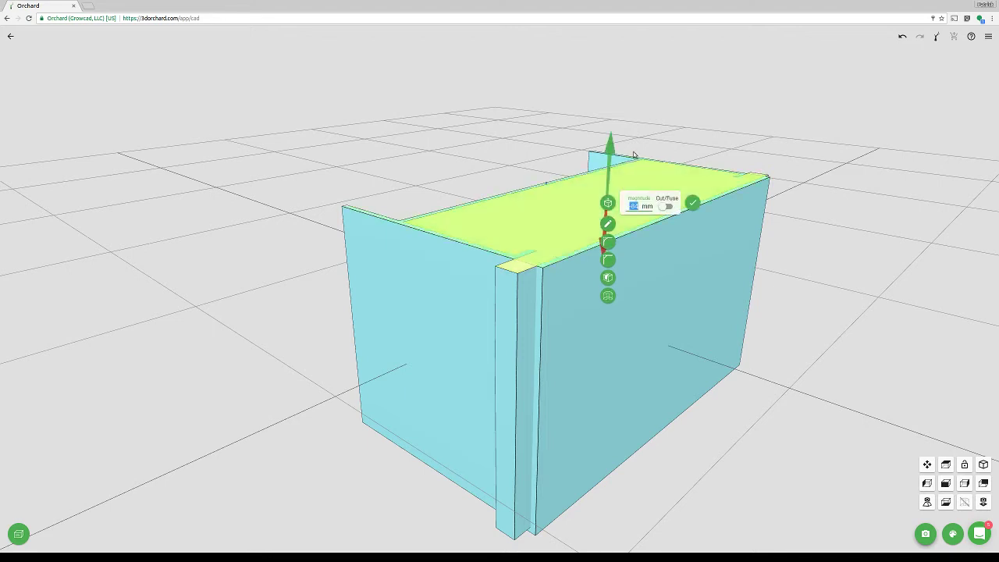
drag(609, 160, 609, 138)
click(692, 203)
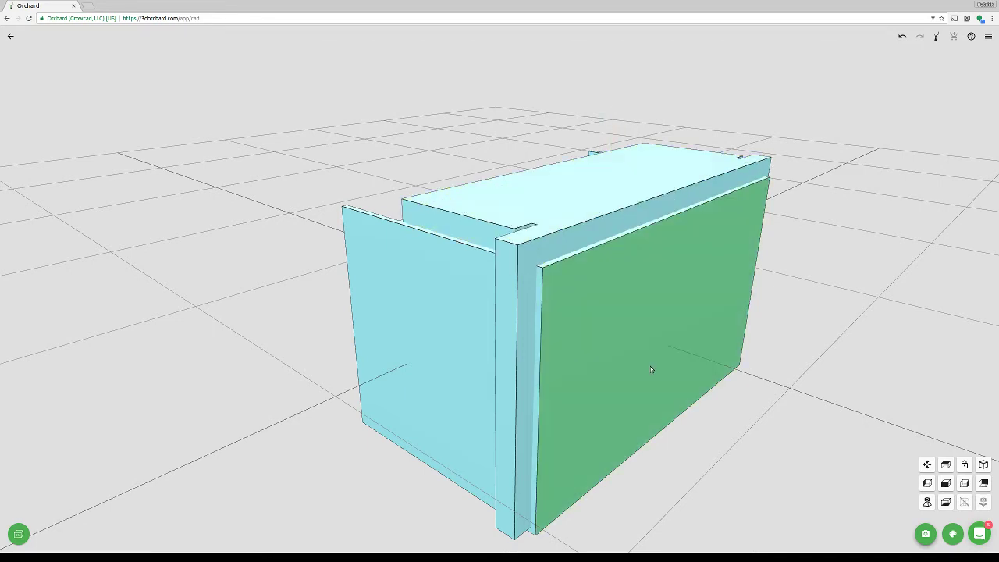
Cut the hooked body out of the box without keeping the tool body
drag(807, 370, 635, 382)
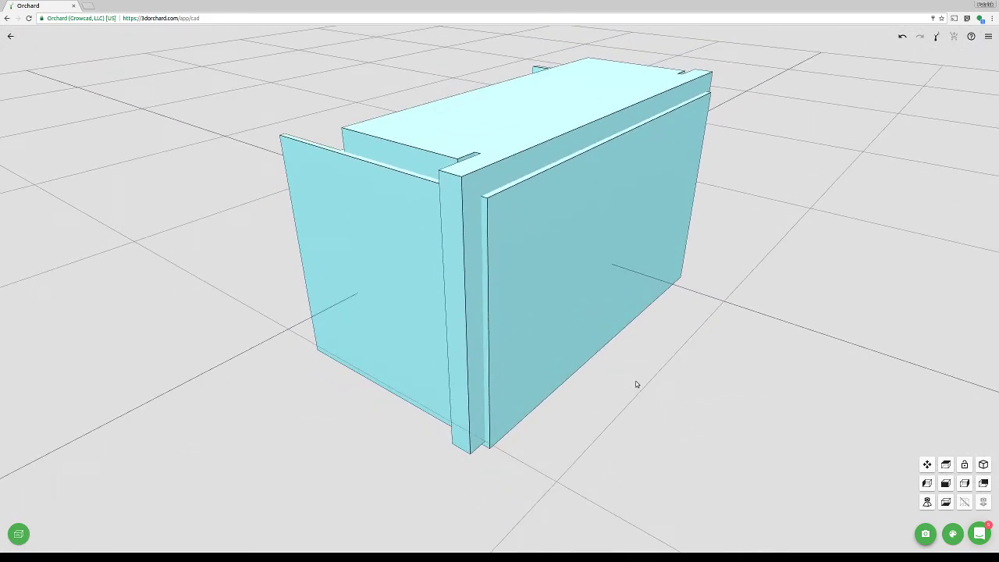
click(558, 245)
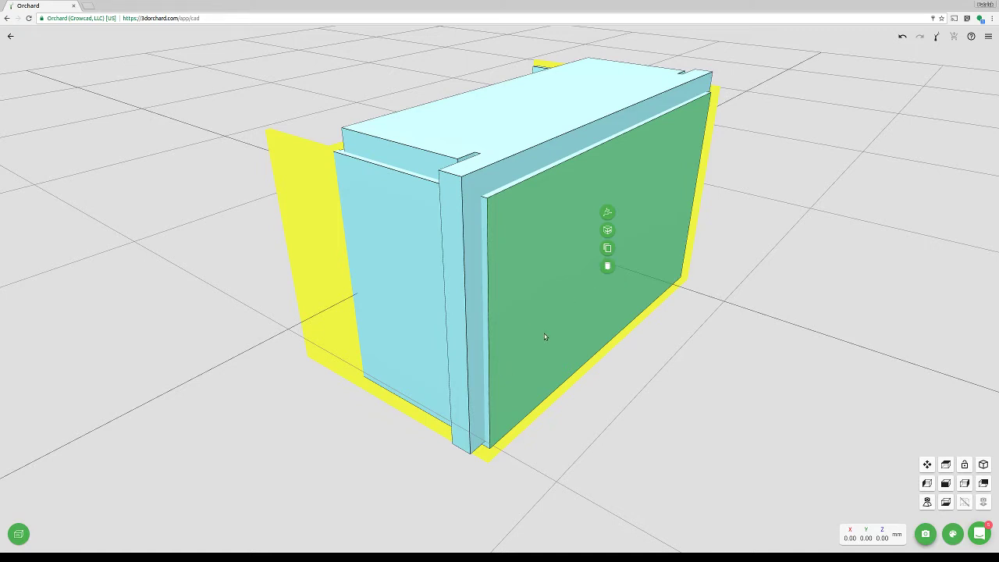
click(517, 147)
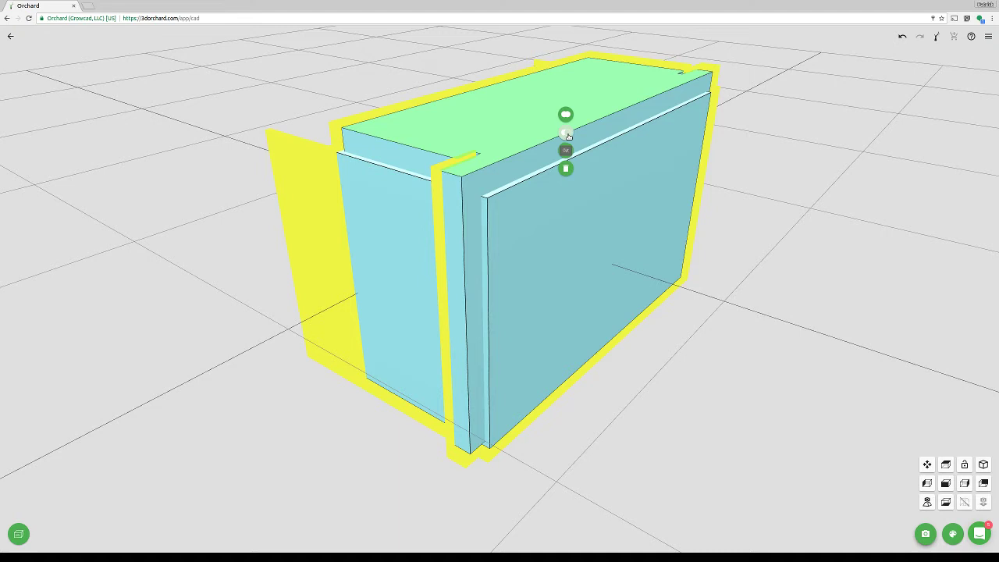
click(567, 135)
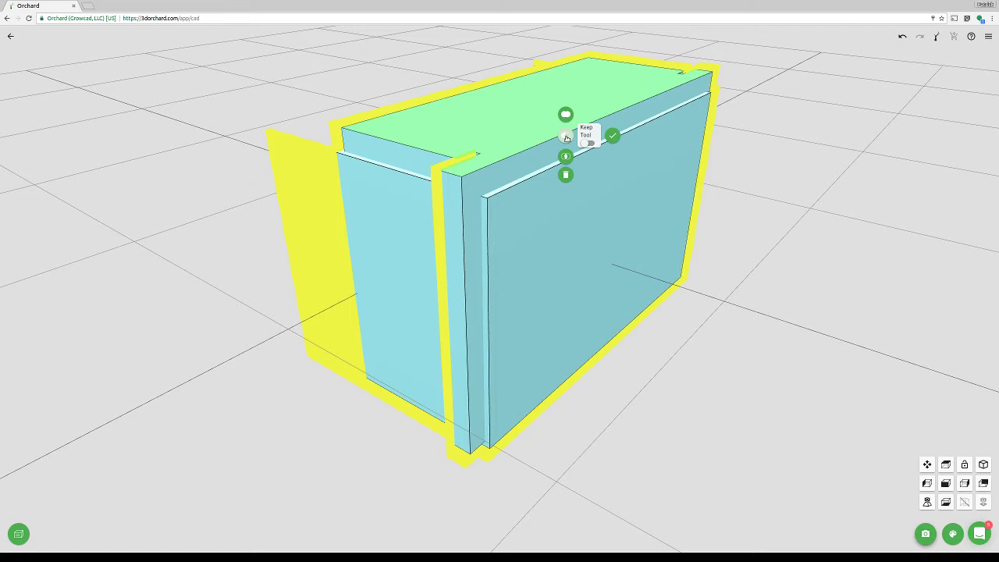
click(613, 135)
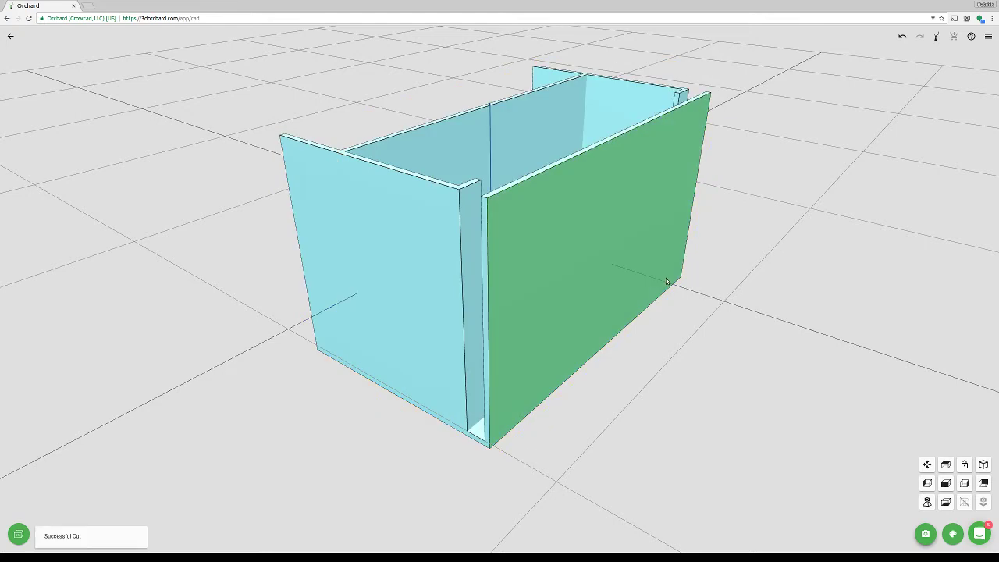
Start a sketch on the recessed outer wall face between the two side flanges, viewed without perspective
drag(660, 263, 677, 367)
middle_drag(677, 367, 690, 322)
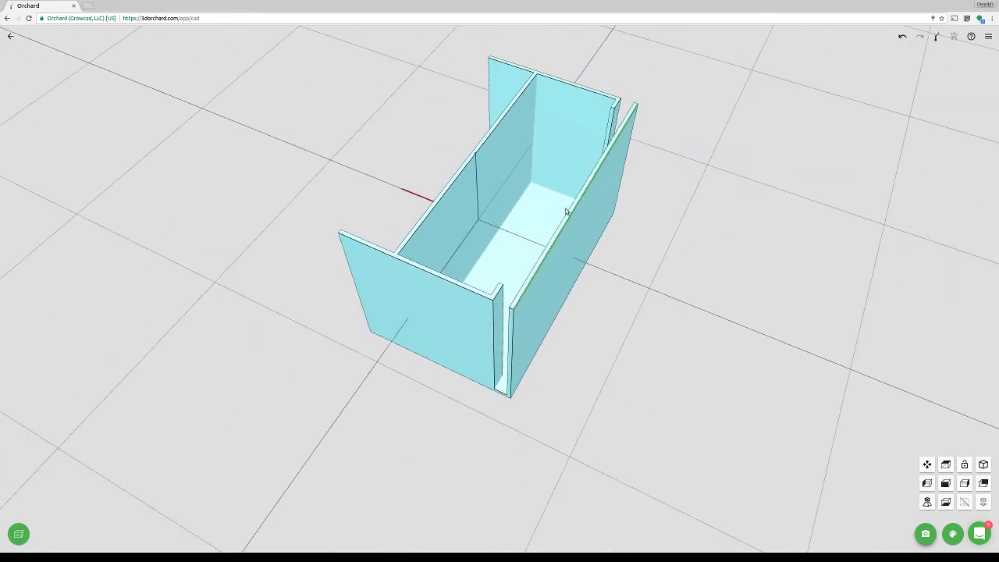
mouse_move(617, 310)
middle_down()
mouse_move(622, 368)
mouse_move(615, 310)
mouse_move(687, 272)
mouse_move(751, 263)
mouse_move(610, 302)
middle_up()
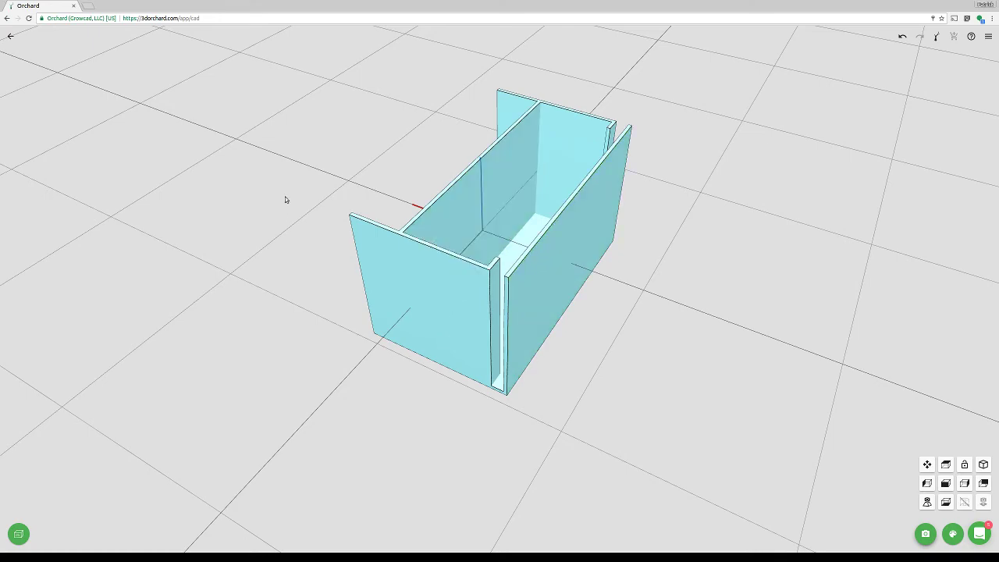
middle_drag(286, 198, 576, 267)
click(576, 268)
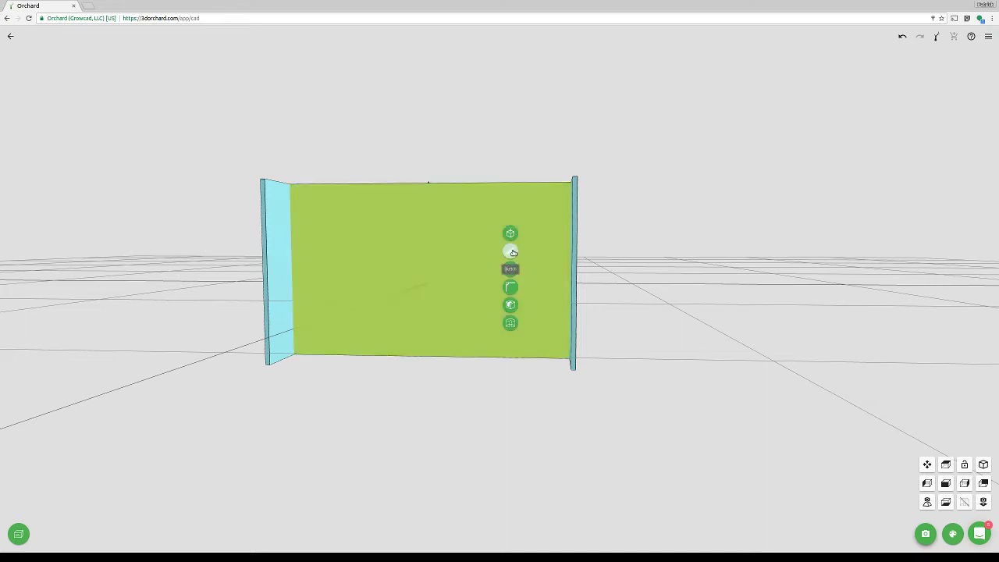
click(511, 252)
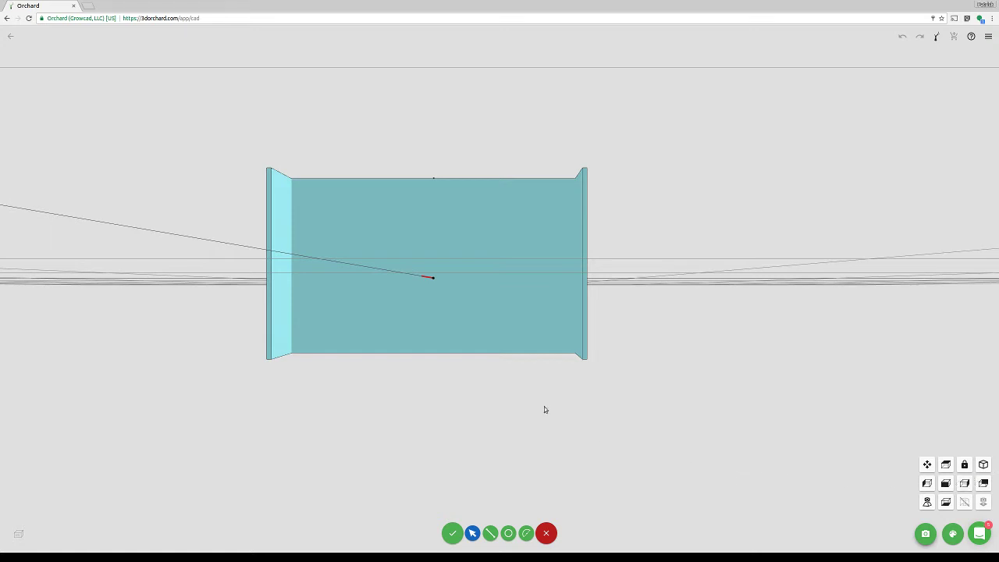
click(926, 501)
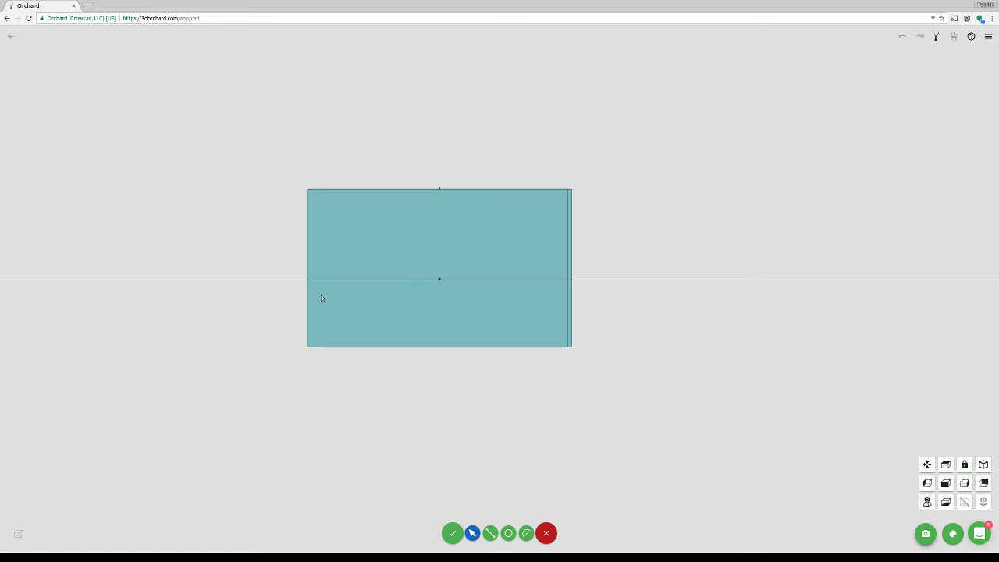
scroll(331, 258, up, 2)
scroll(521, 288, up, 3)
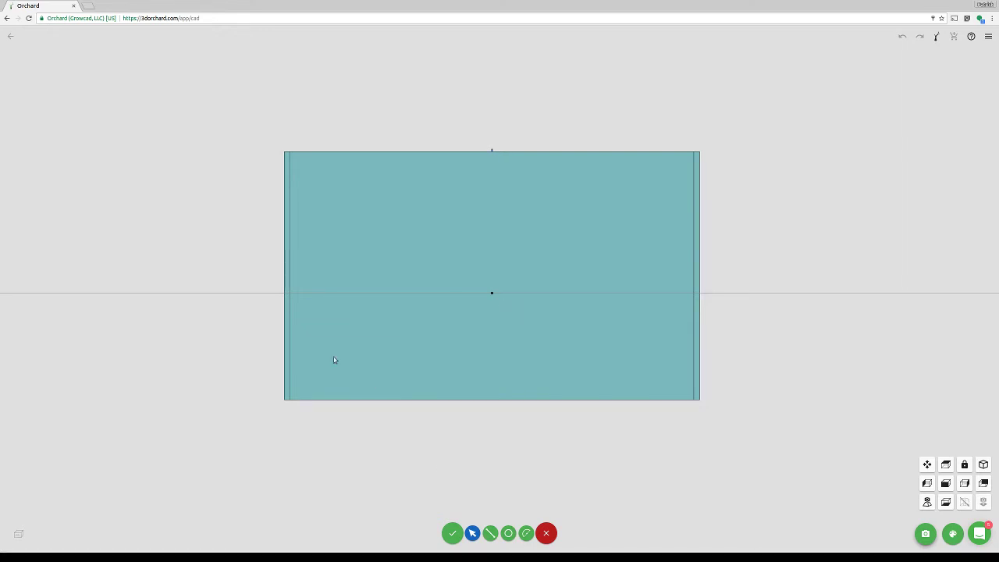
Draw a circle in the left half of the wall face, centred on the horizontal axis line
click(508, 533)
click(376, 292)
click(395, 262)
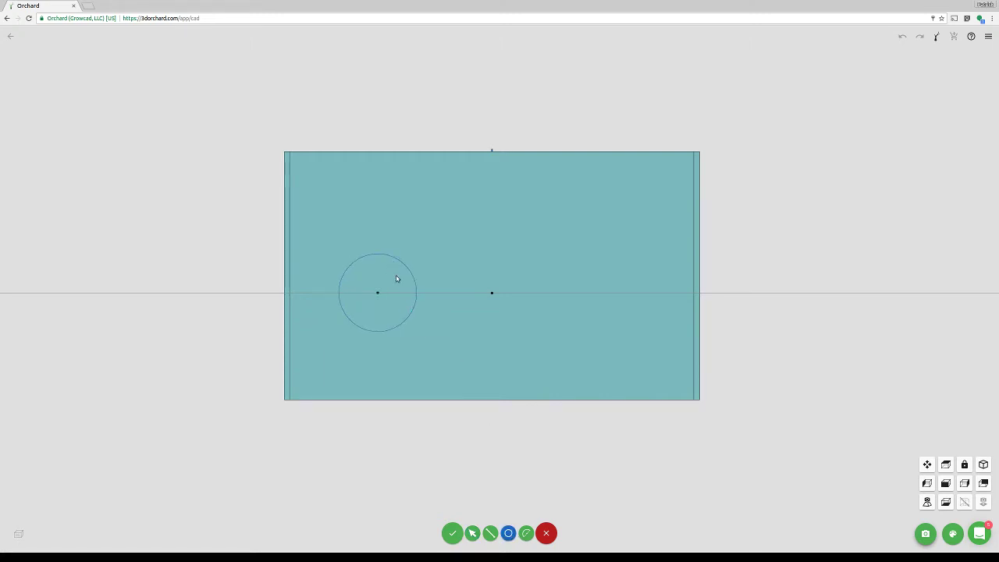
click(590, 293)
click(604, 245)
key(Escape)
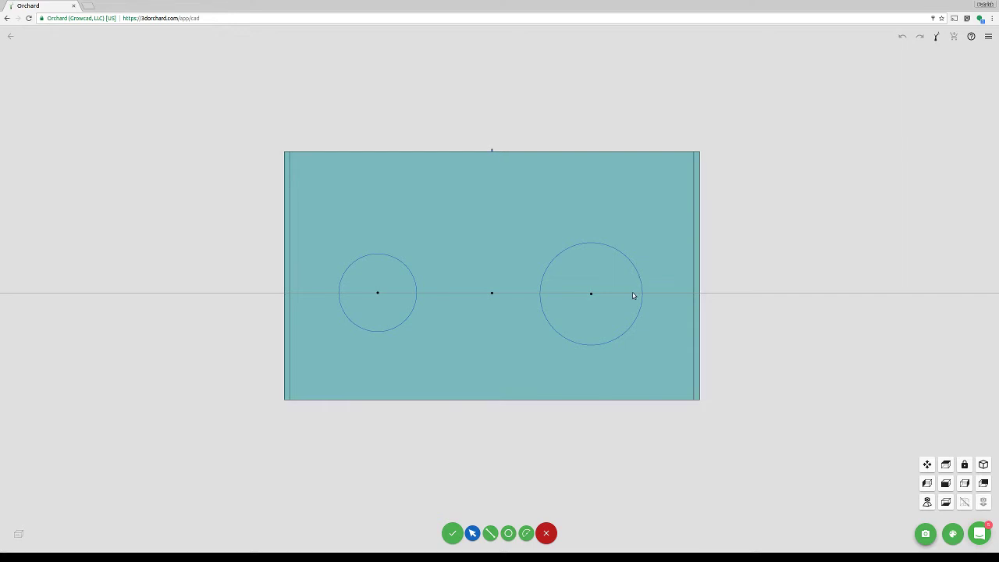
drag(591, 292, 600, 296)
click(610, 263)
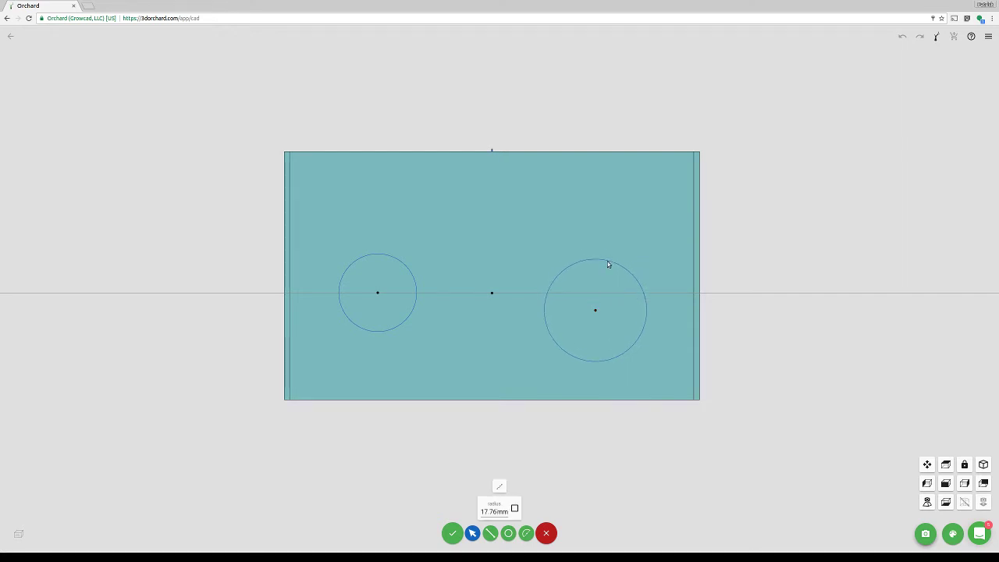
key(Delete)
Draw two larger circles around the existing circle in the left half of the wall, sharing its centre point
click(508, 533)
click(377, 292)
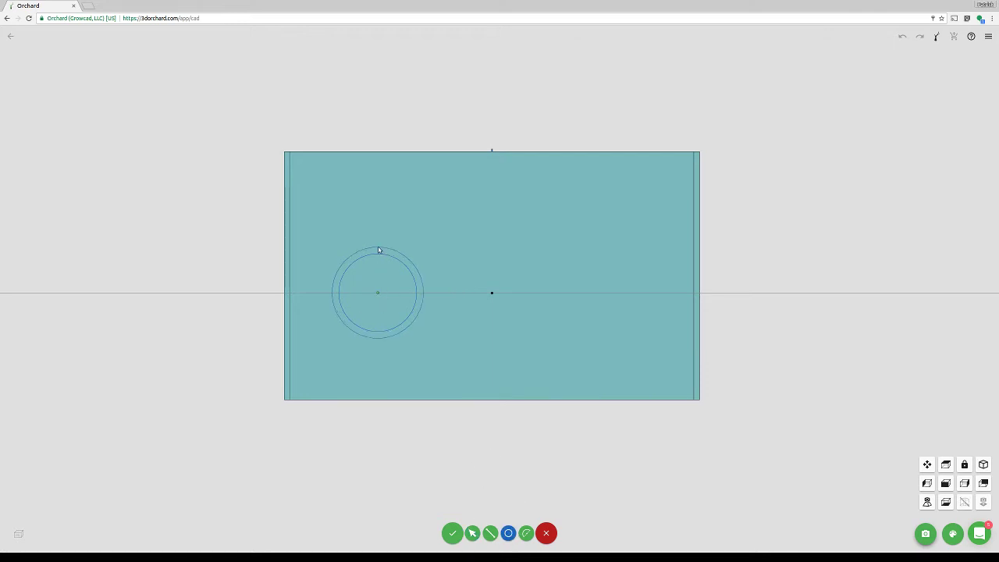
click(379, 248)
click(379, 291)
key(Escape)
Constrain the circles' shared centre to align horizontally with the origin and set their horizontal distance to 64/2 mm
click(491, 292)
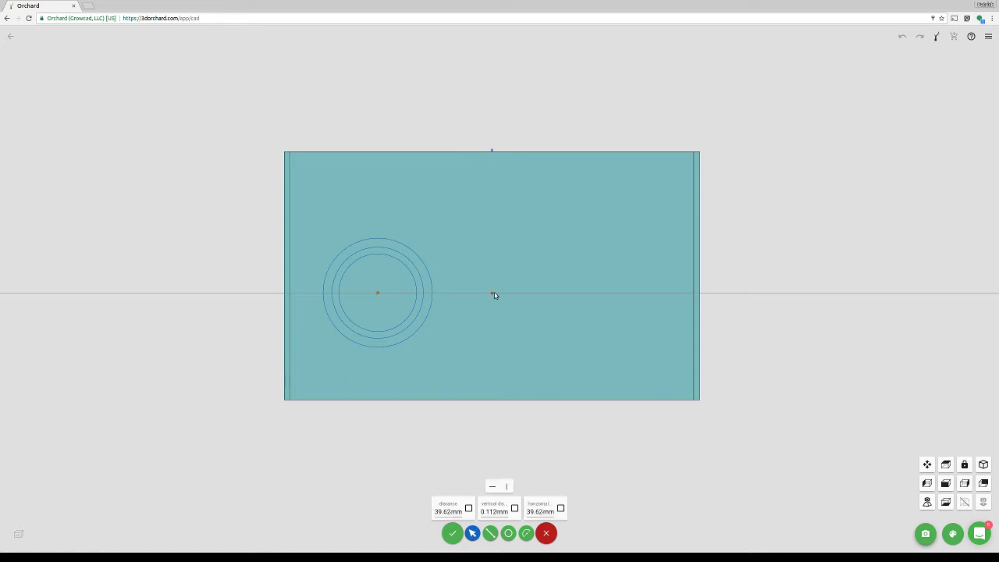
click(497, 485)
double_click(538, 511)
text(64/)
key(Return)
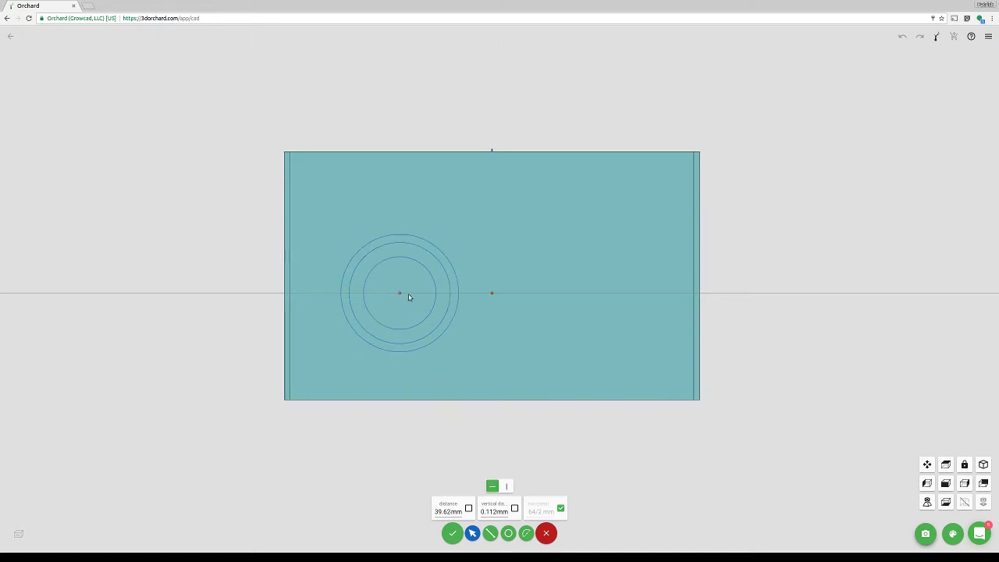
click(492, 293)
click(419, 355)
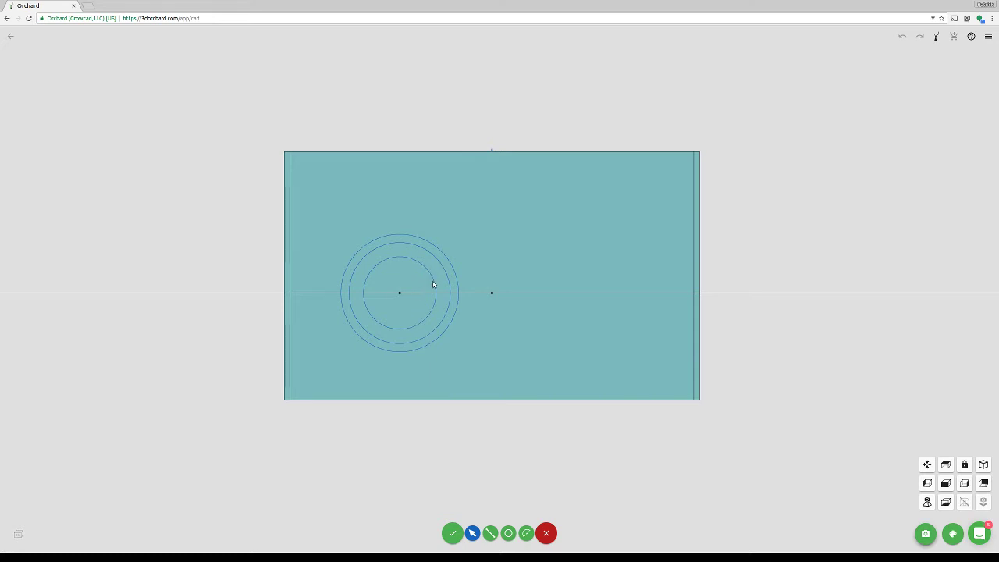
Set the radius of the innermost circle to 34/2 mm
click(433, 284)
double_click(494, 511)
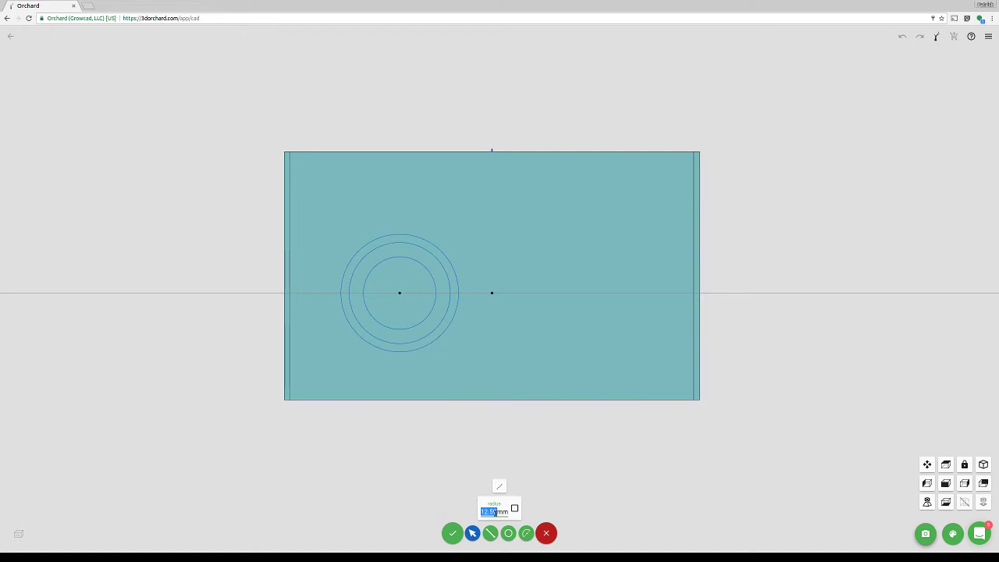
text(34/2)
key(Return)
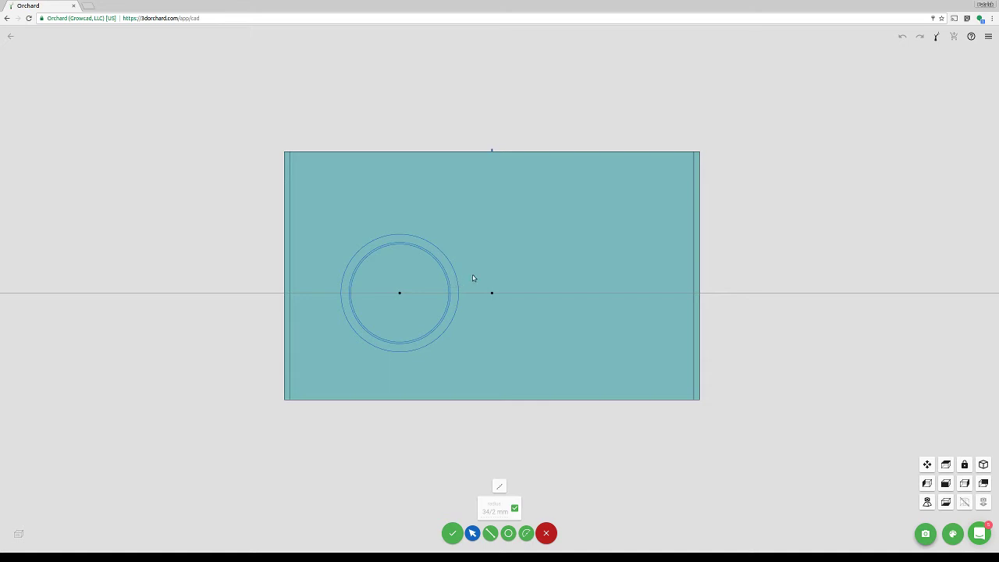
Enlarge the middle circle freehand to a radius of about 20.35 mm, clear of the innermost circle
click(453, 284)
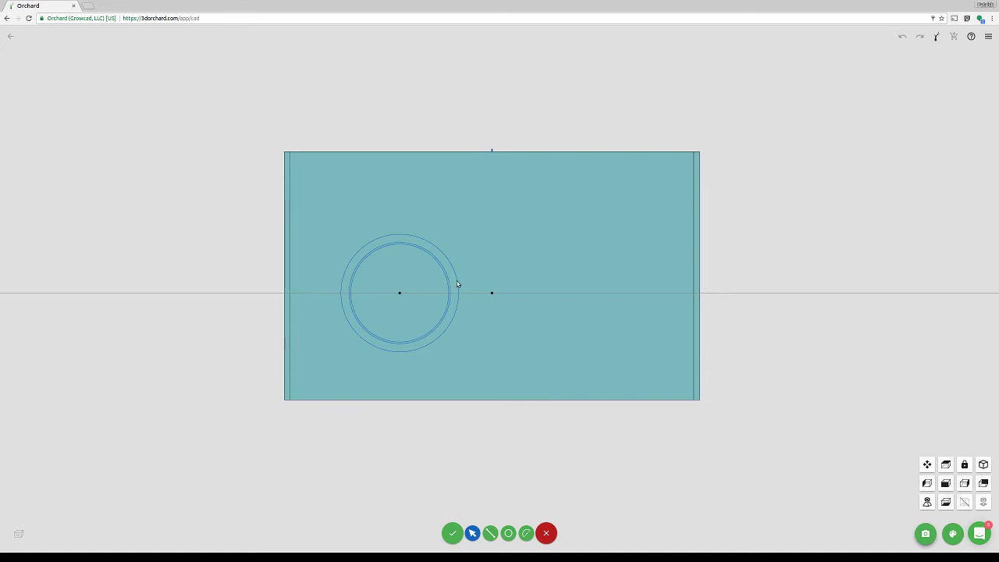
drag(458, 284, 467, 278)
click(450, 284)
scroll(445, 284, up, 2)
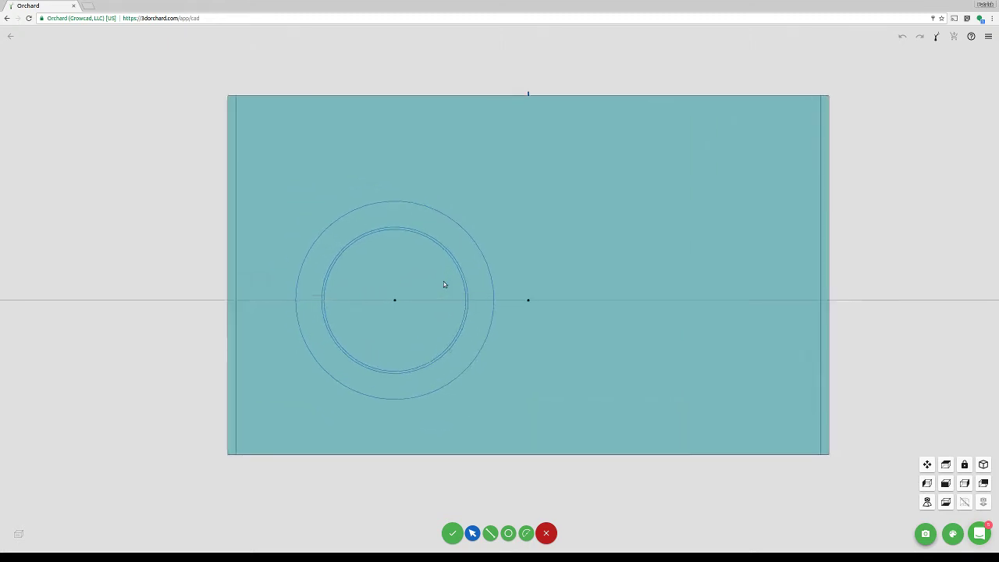
scroll(443, 281, up, 3)
click(477, 268)
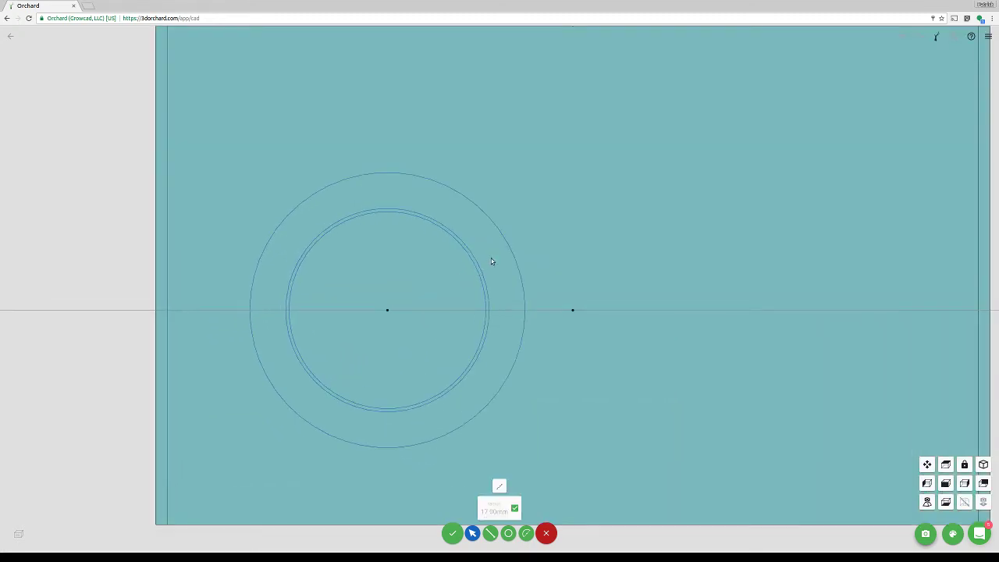
click(484, 277)
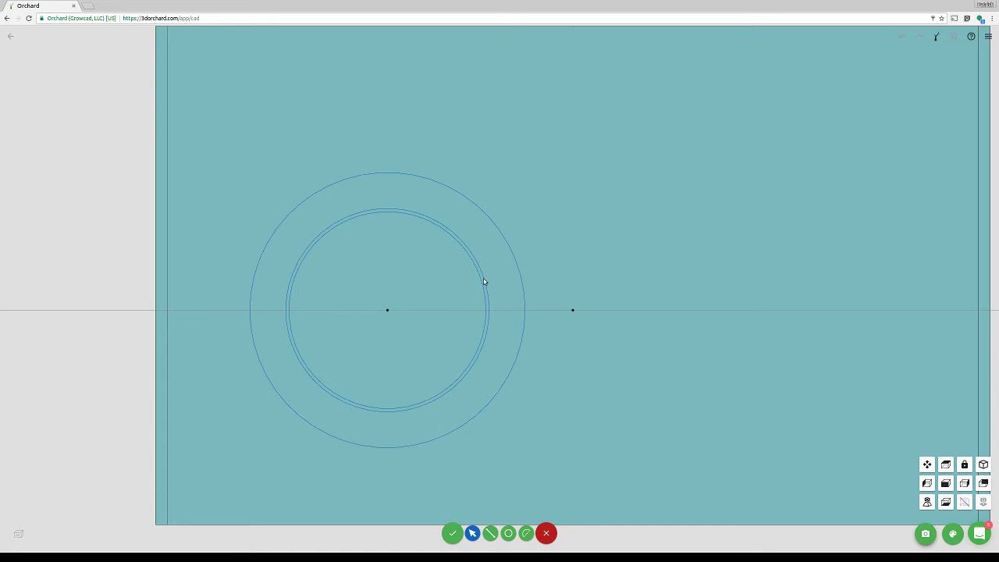
drag(482, 277, 492, 275)
click(491, 277)
Set the middle circle's radius with a formula based on 37 mm, leaving a narrow gap around the innermost circle
mouse_move(497, 271)
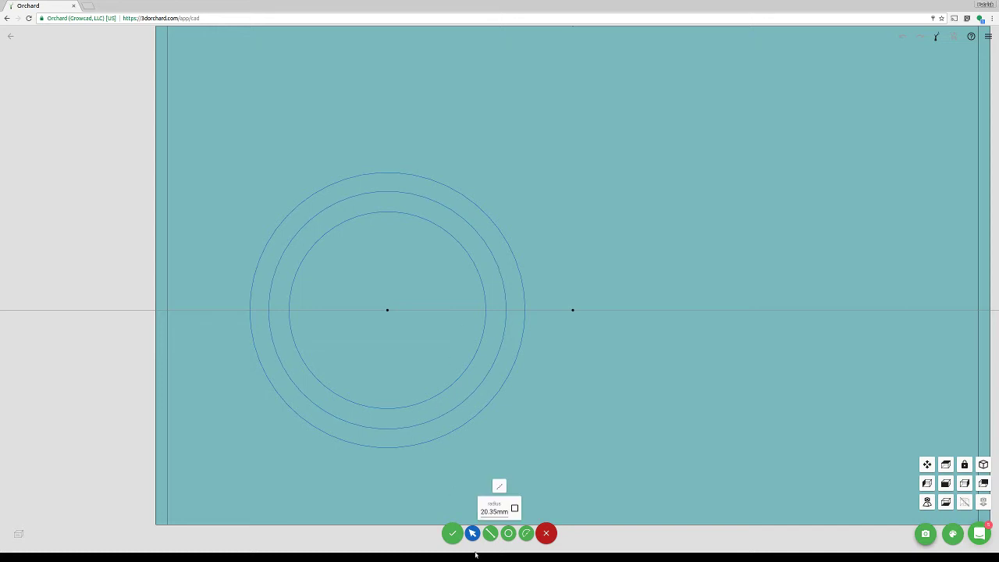
double_click(492, 512)
text(1)
text(37+)
text( 6)
text())
key(Return)
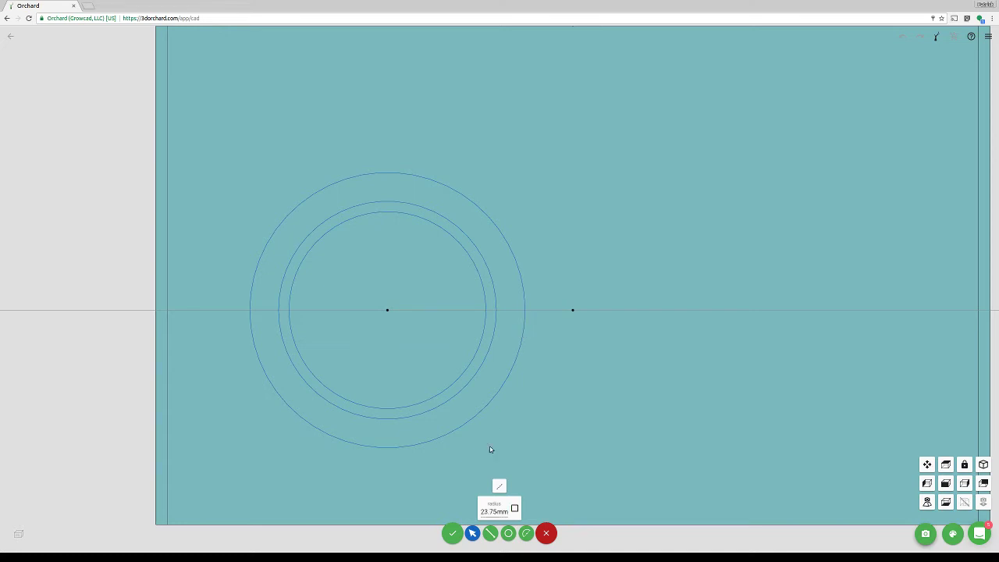
Reduce the outermost circle's radius so it forms a narrow ring around the middle circle, and finish the sketch
click(489, 513)
text(11)
key(Return)
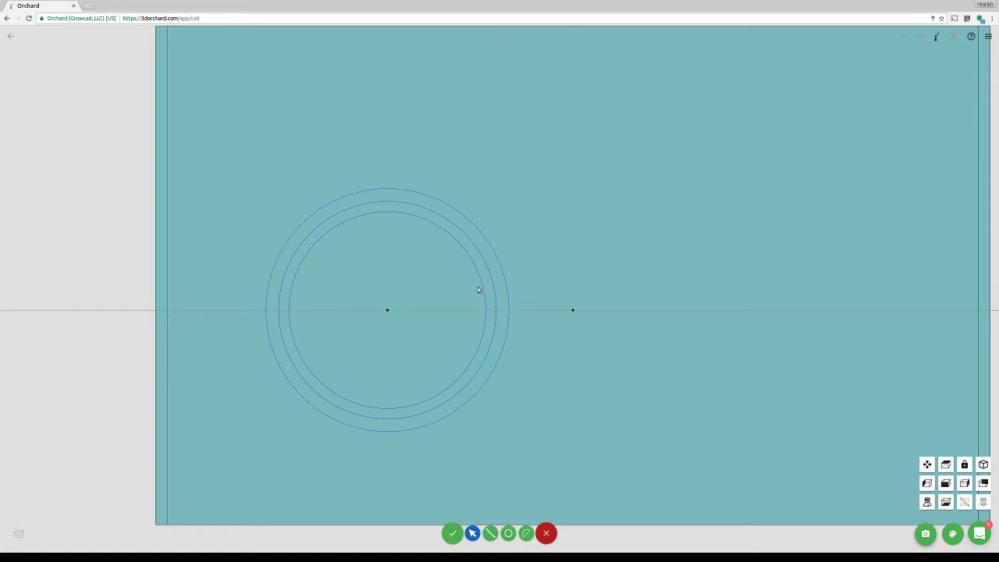
scroll(542, 196, down, 3)
scroll(585, 290, down, 1)
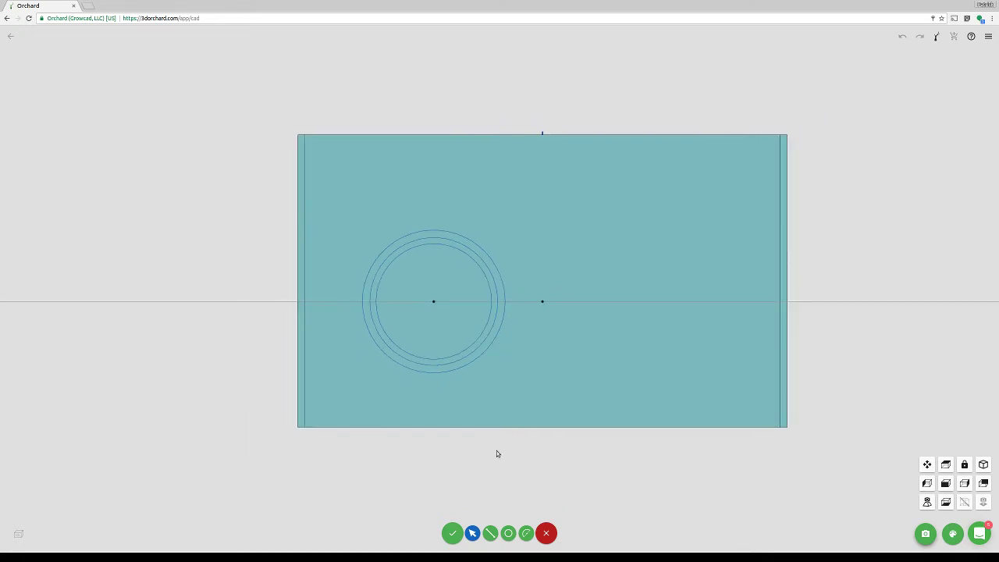
click(453, 531)
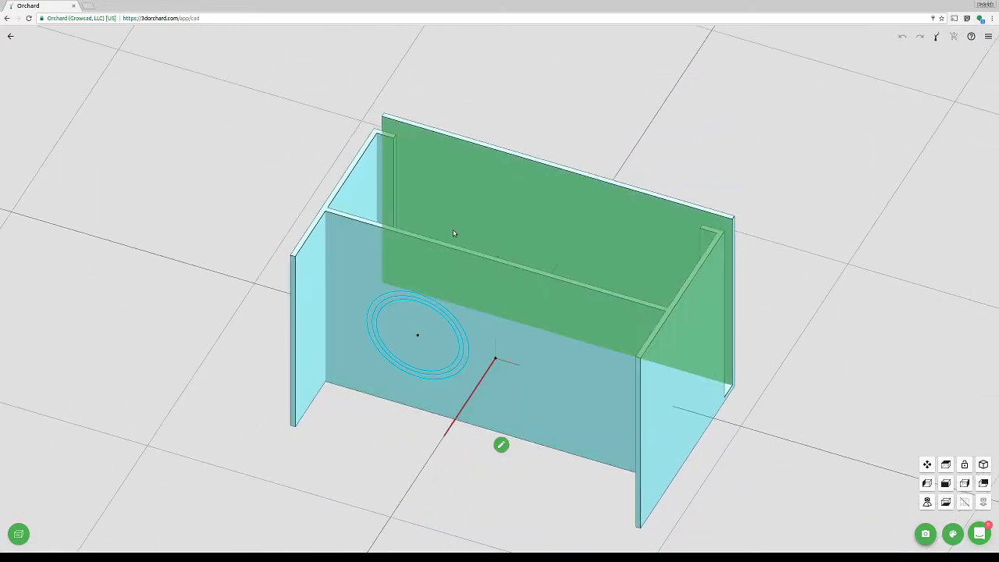
Extrude the outermost circle 3.5 mm through the wall toward the box's interior
scroll(478, 320, up, 3)
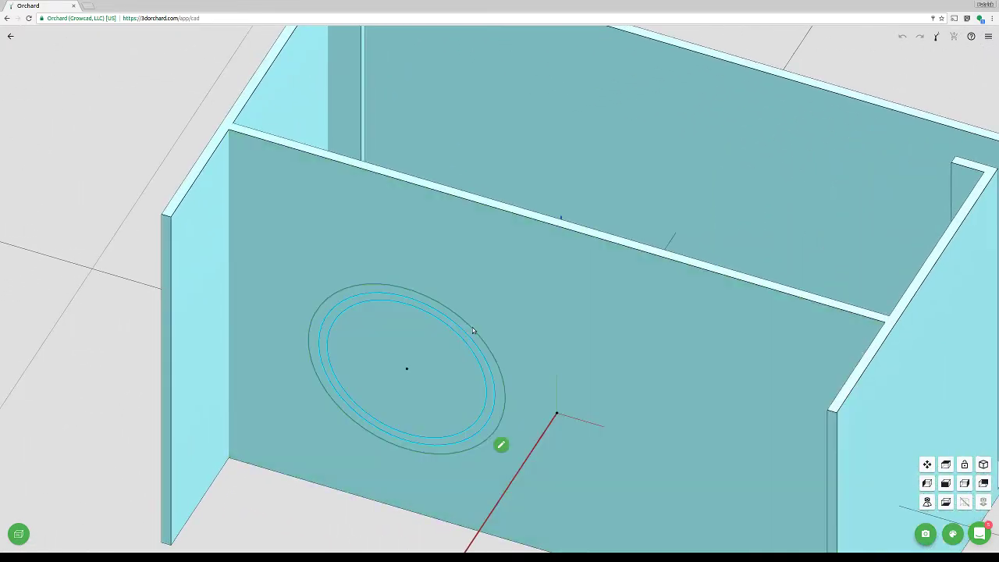
click(472, 331)
click(519, 298)
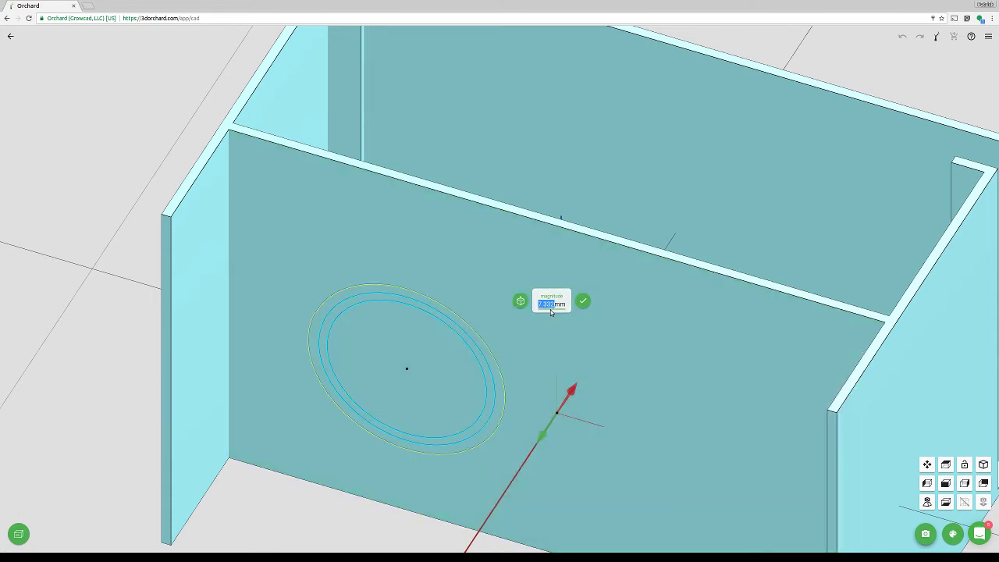
text(-3.68)
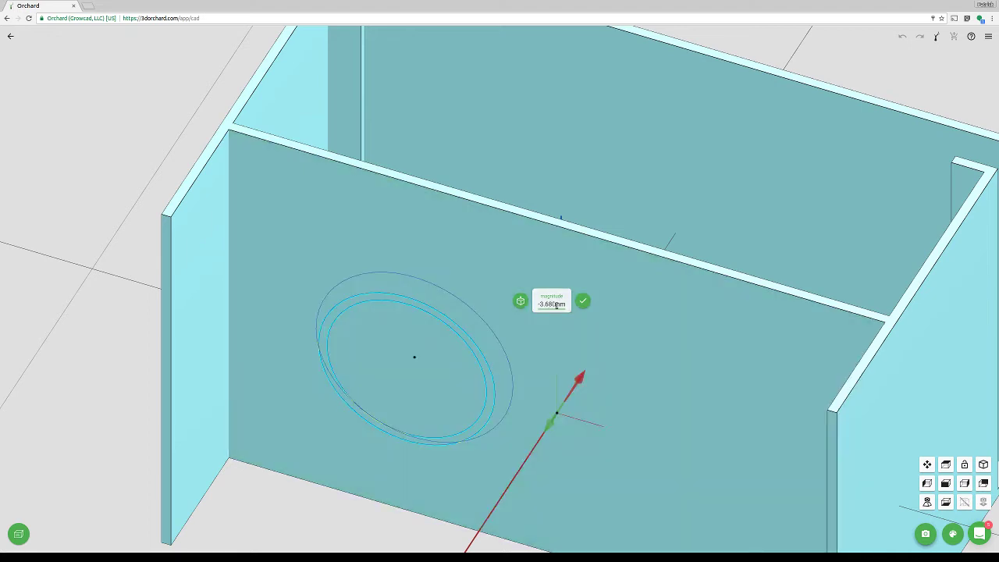
double_click(547, 303)
text(3.5)
key(Return)
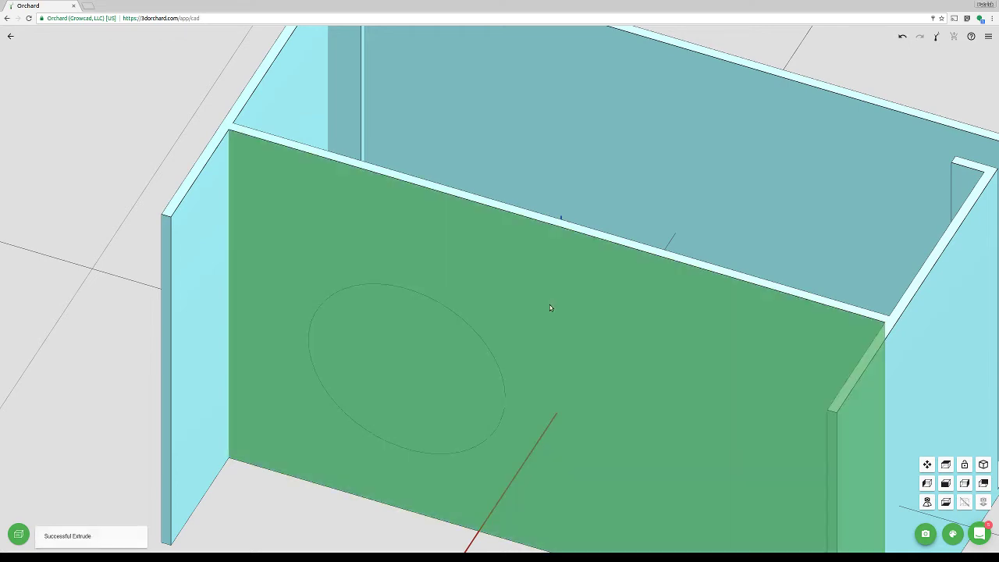
Try to extrude the disc's outer face a short distance as a cut
middle_drag(536, 235, 382, 274)
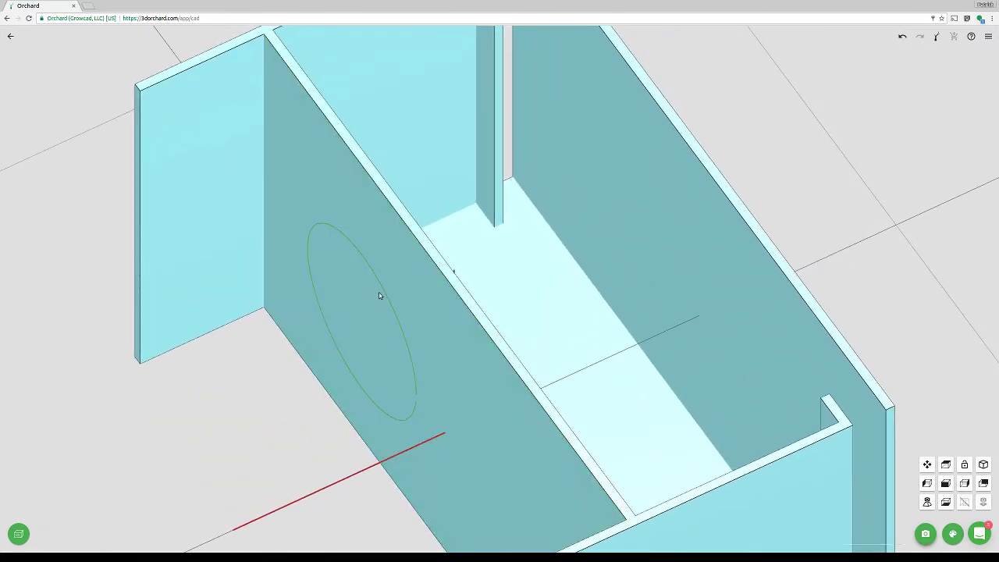
click(373, 303)
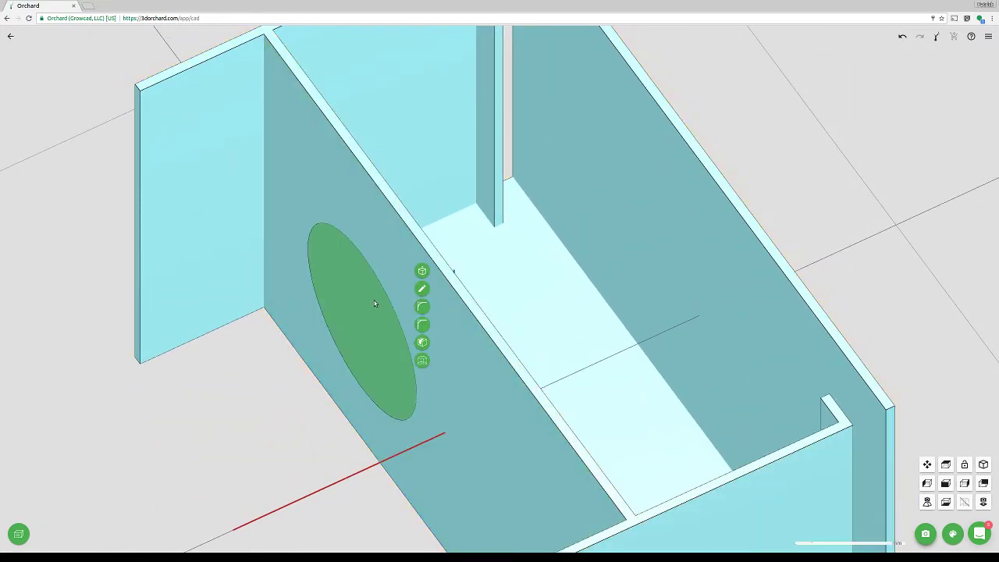
click(421, 271)
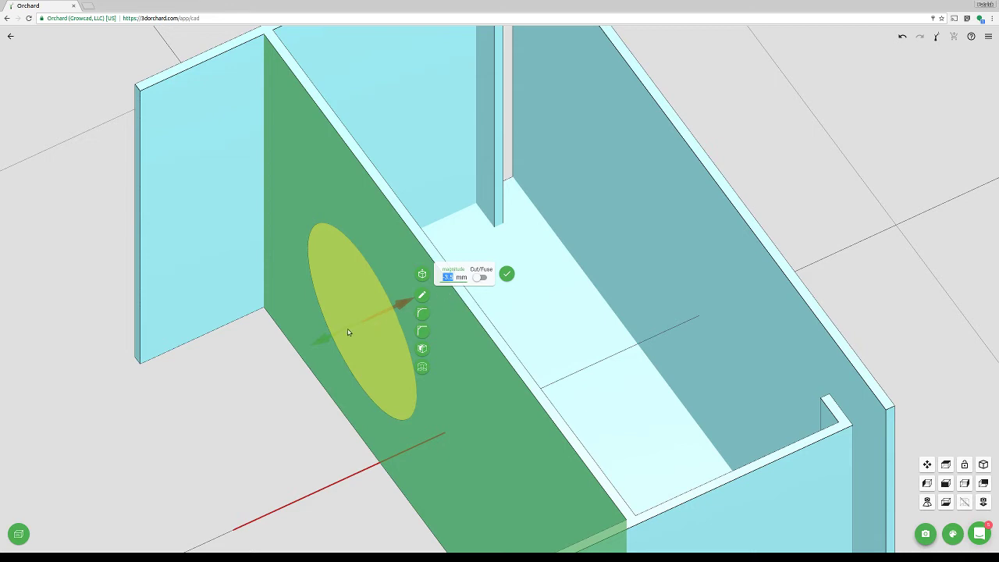
drag(323, 339, 331, 335)
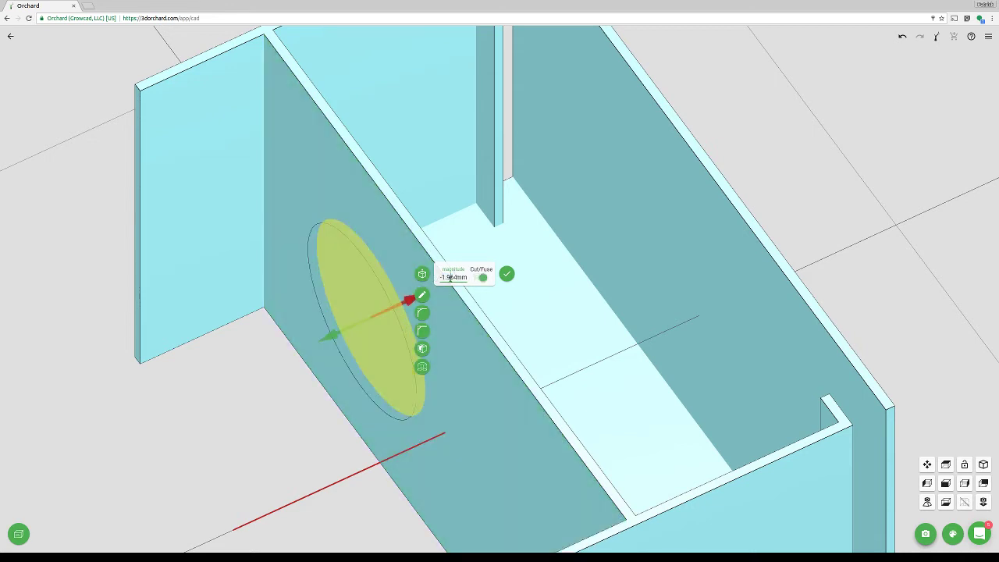
double_click(450, 277)
text(-3)
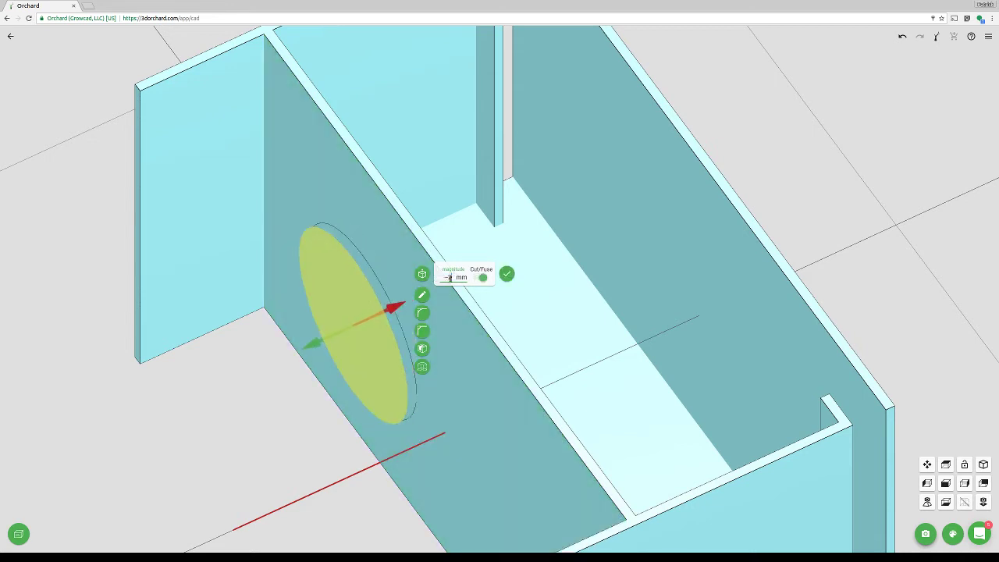
key(Return)
Move the disc body -2 mm along X, toward the inside of the box
click(366, 299)
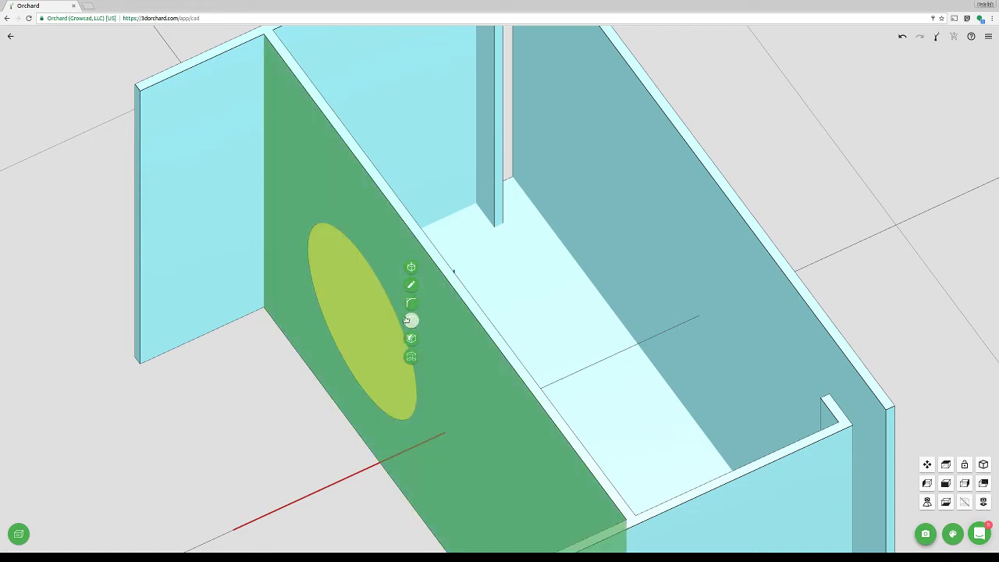
double_click(355, 320)
click(368, 298)
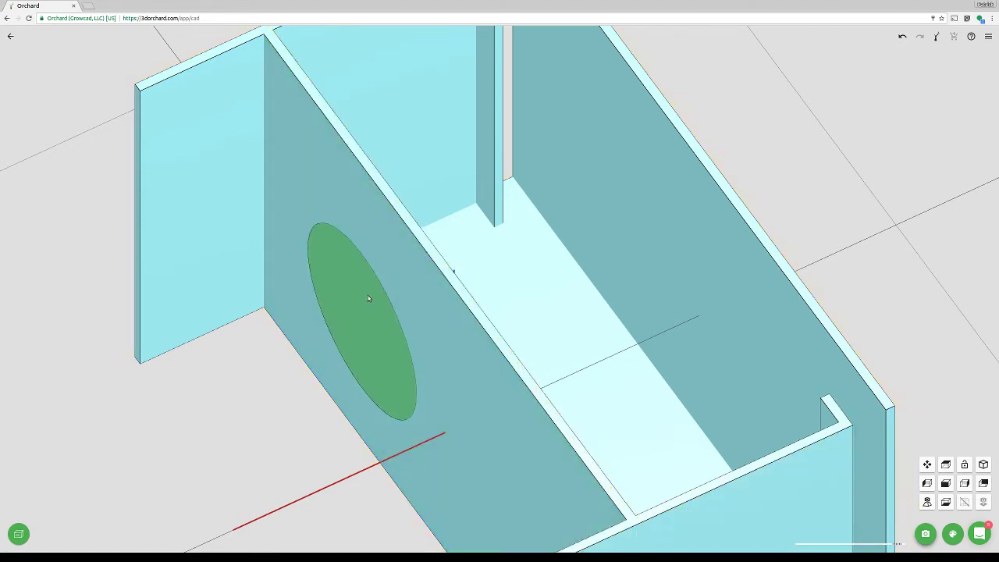
click(415, 269)
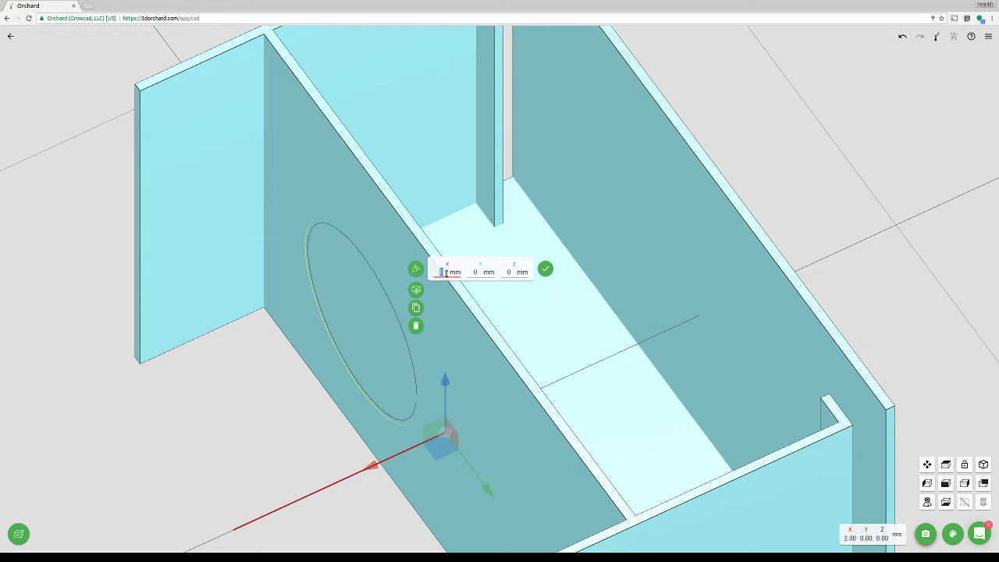
text(-20)
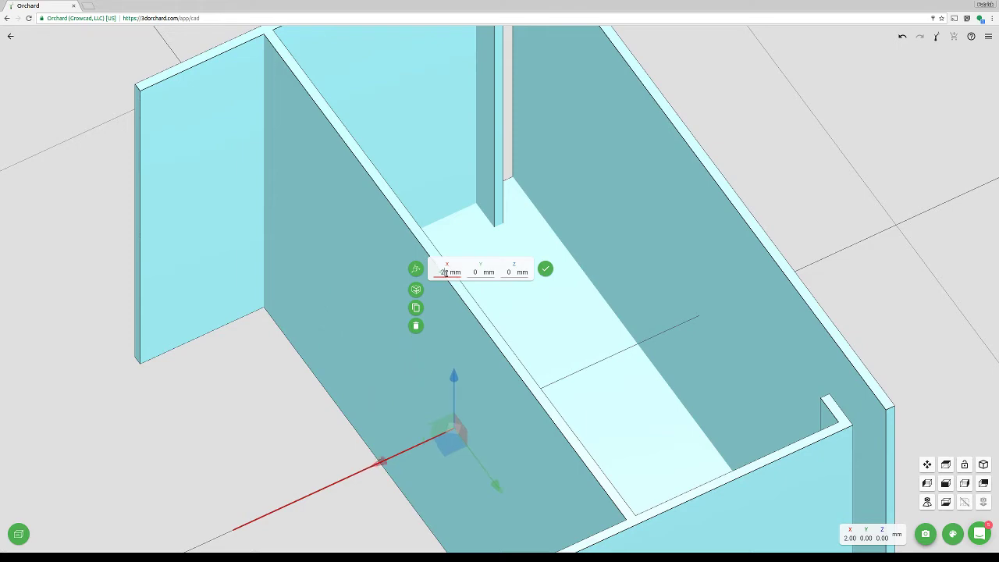
key(Return)
Switch to a perspective view of the box's interior and fuse the disc with the box body
drag(614, 267, 434, 241)
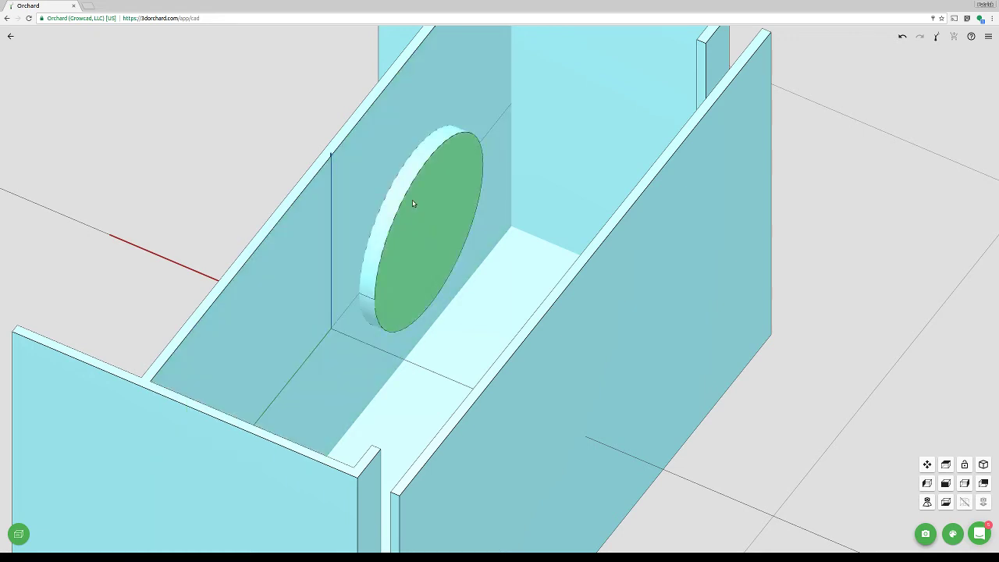
scroll(408, 227, down, 3)
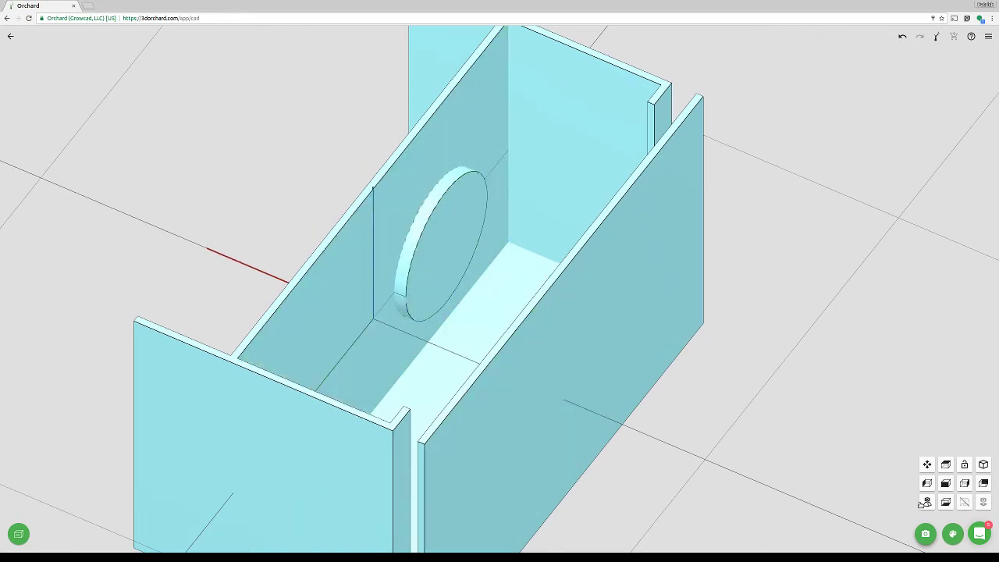
click(926, 502)
scroll(346, 241, down, 3)
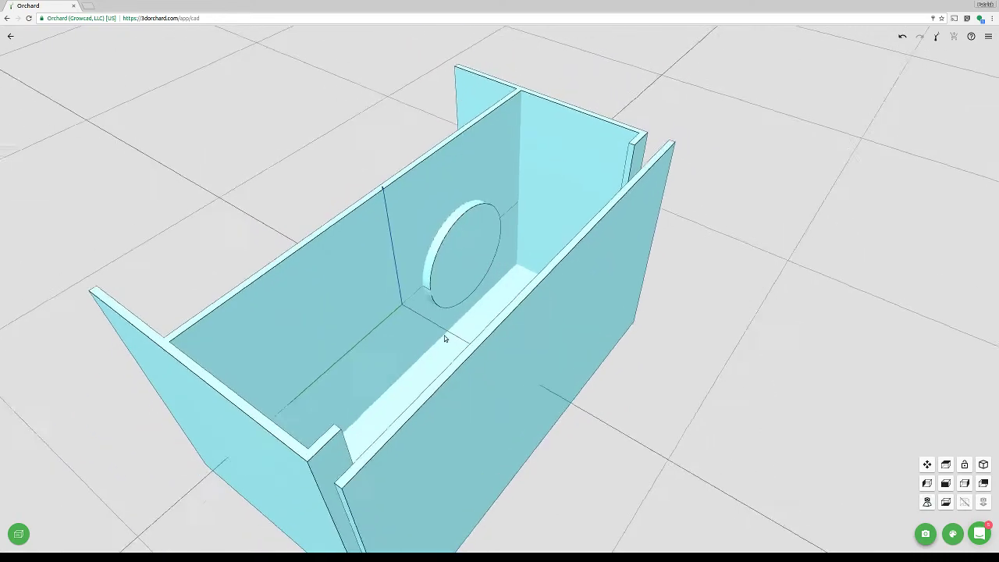
middle_drag(446, 337, 436, 333)
click(449, 251)
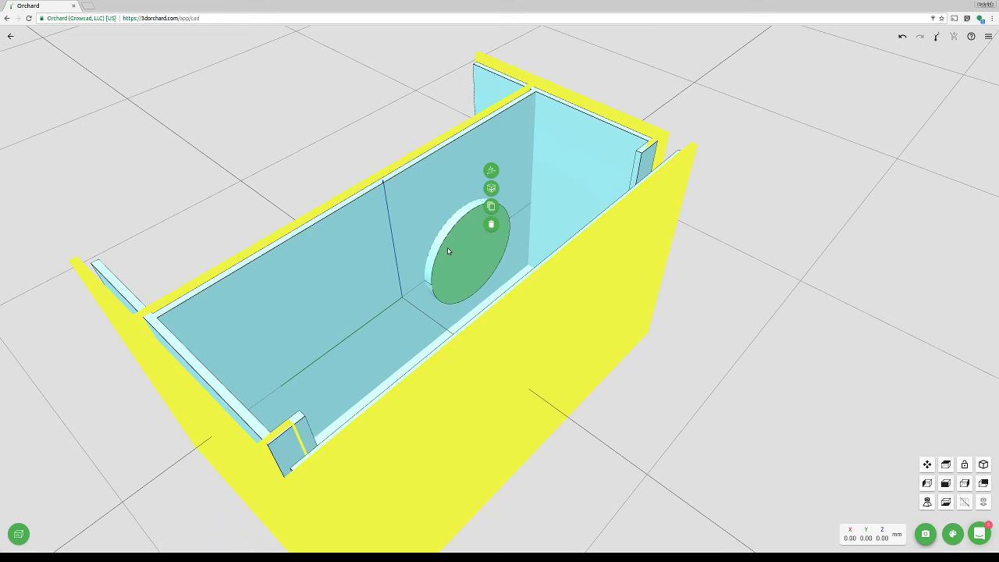
shift+click(448, 252)
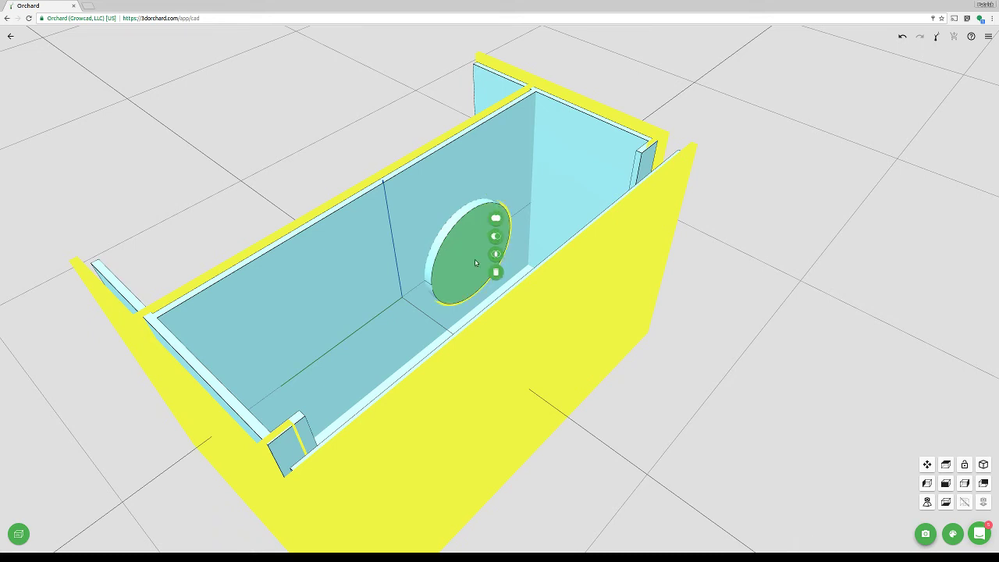
click(495, 218)
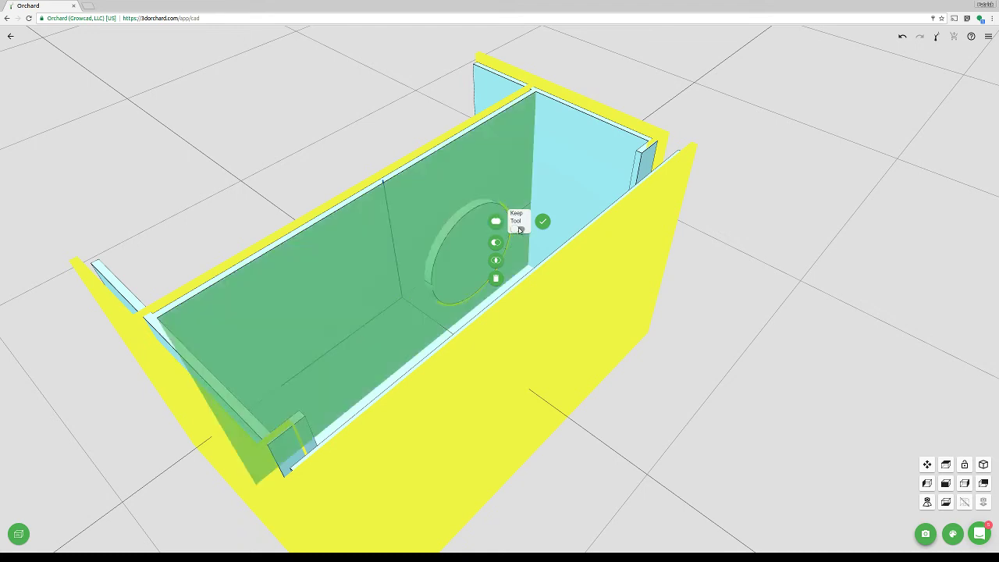
click(519, 228)
click(544, 226)
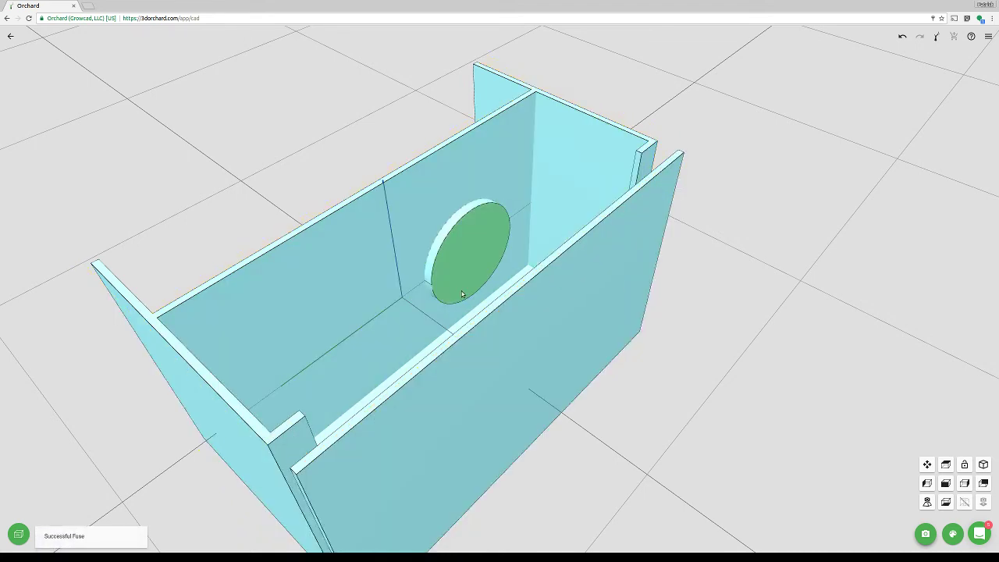
Move the separate disc on the box's inner wall 64 mm along Y
click(458, 265)
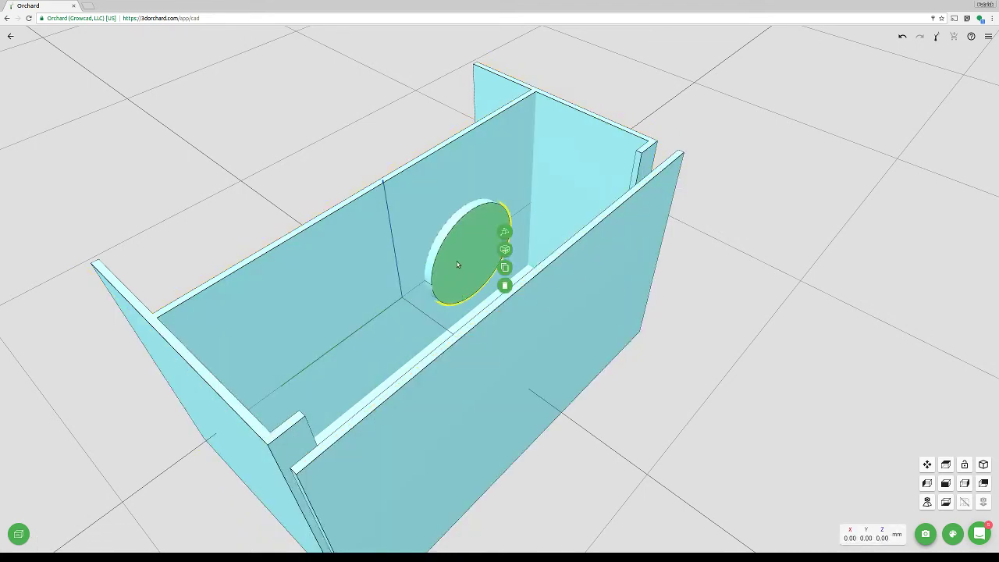
click(504, 231)
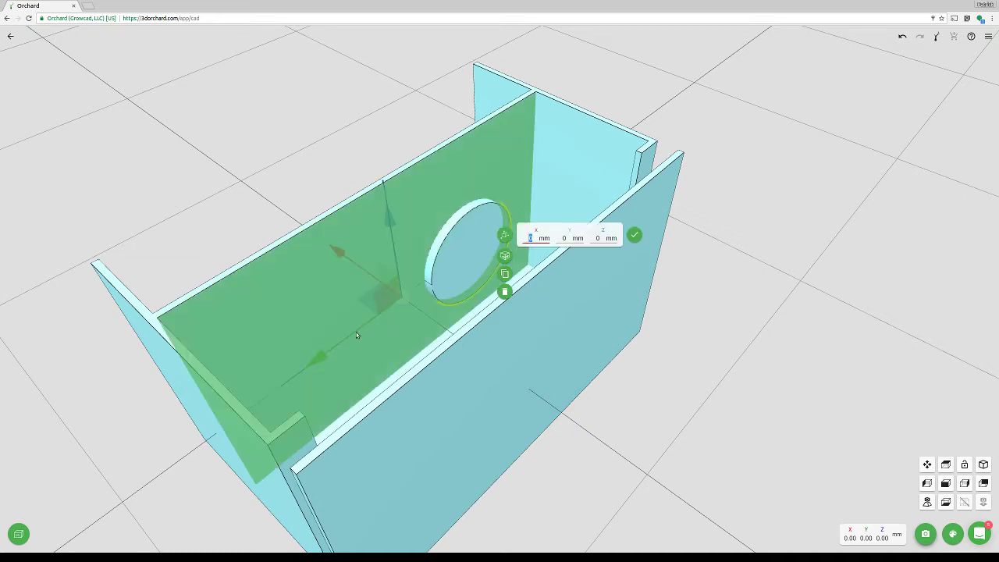
drag(313, 367, 195, 446)
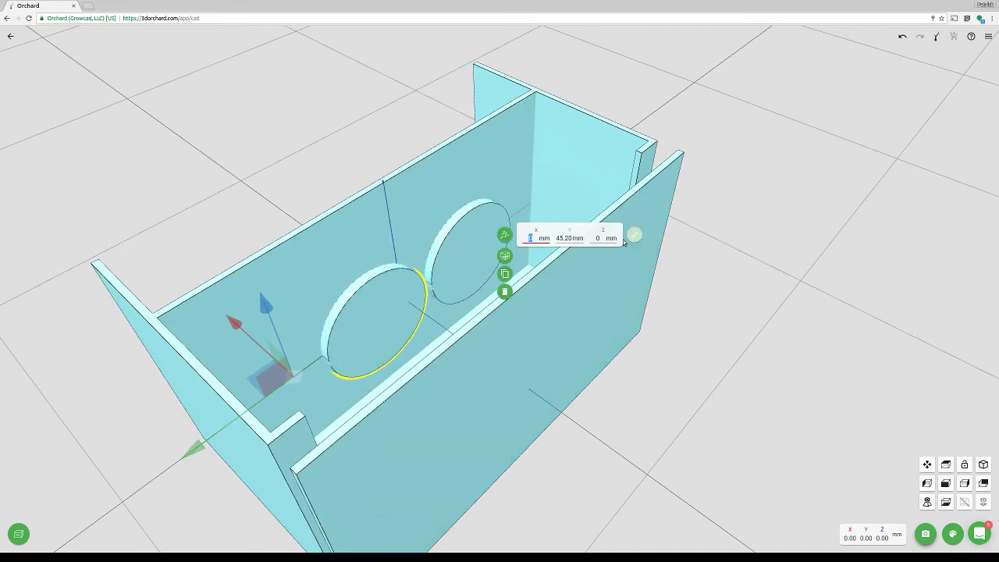
click(573, 241)
text(64)
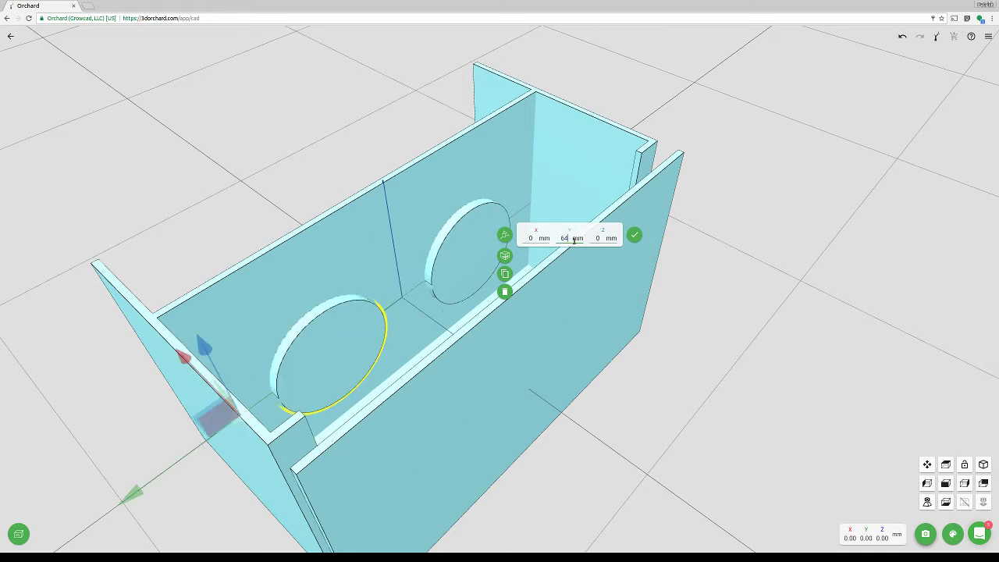
key(Return)
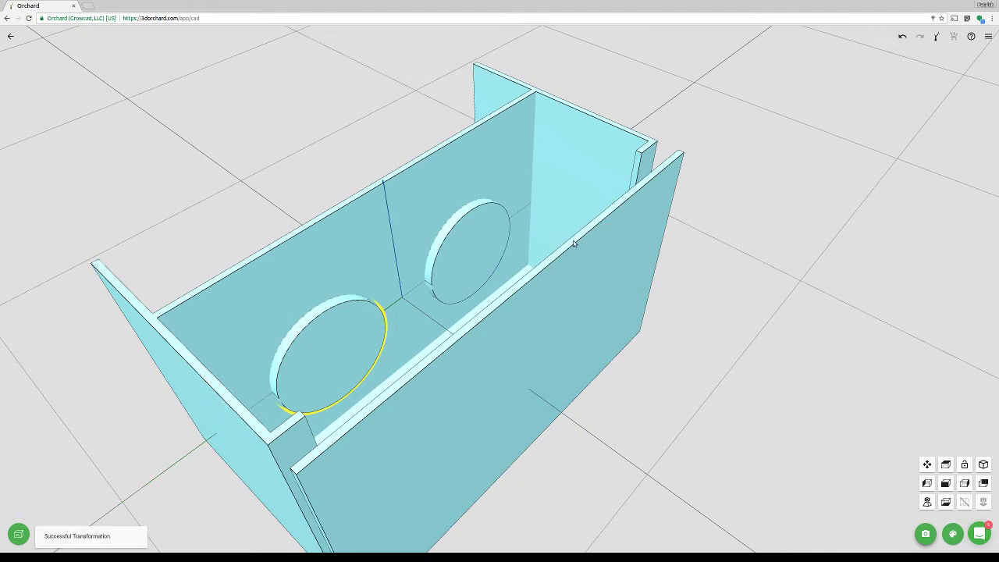
Fuse the moved disc with the box body
click(371, 260)
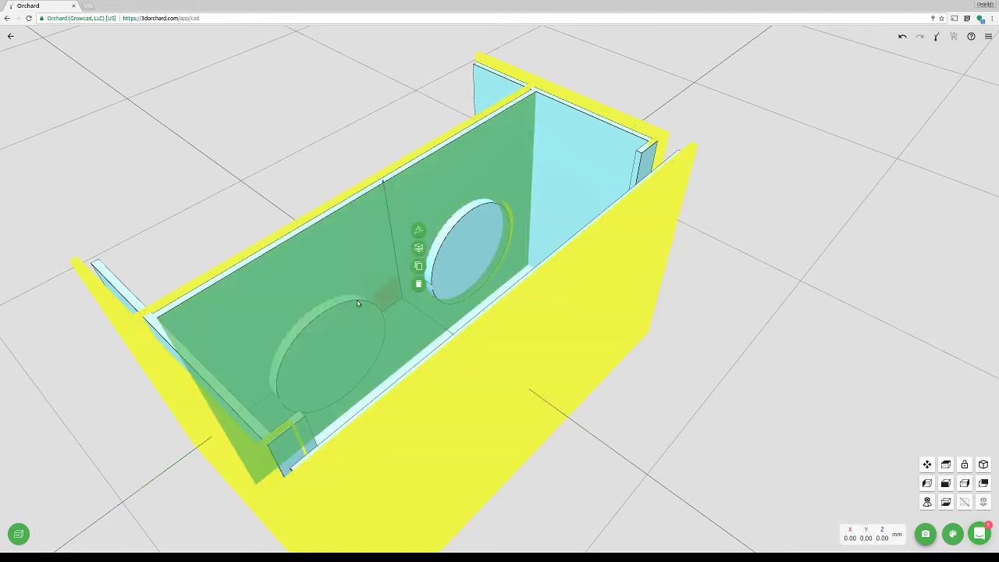
shift+click(352, 311)
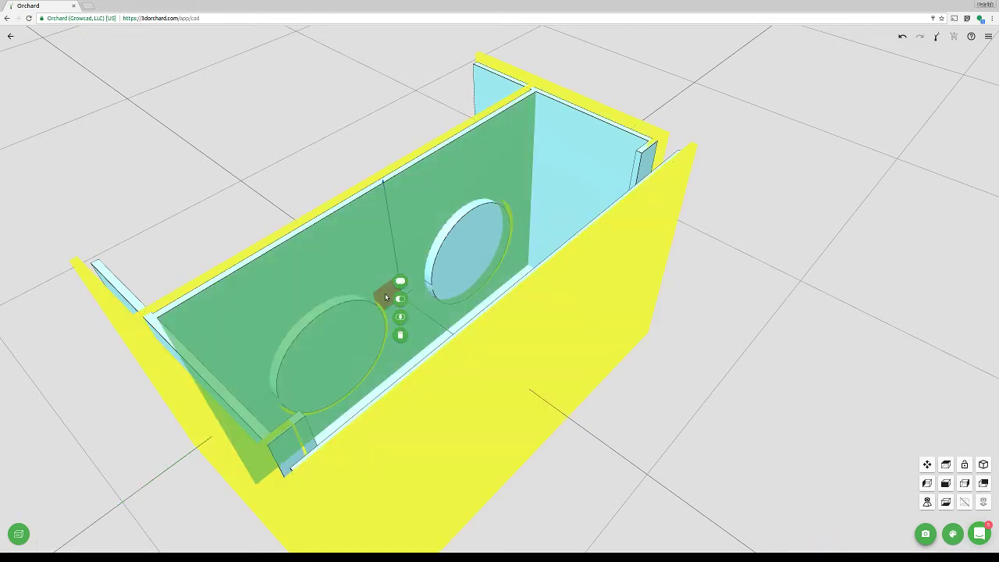
click(400, 280)
click(452, 286)
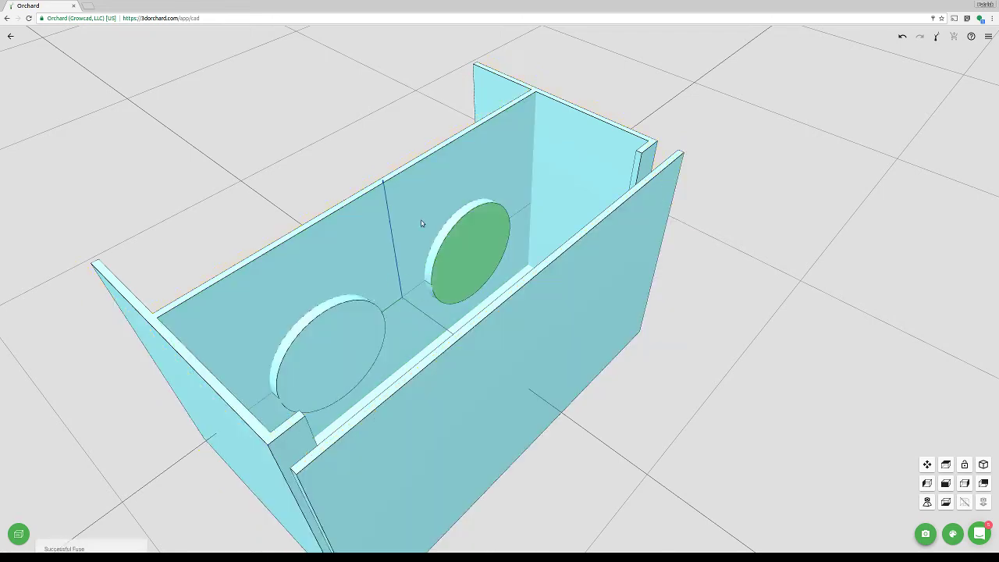
Face the outer side of the wall and display Sketch 2, the sketch containing the concentric circles
drag(251, 208, 508, 196)
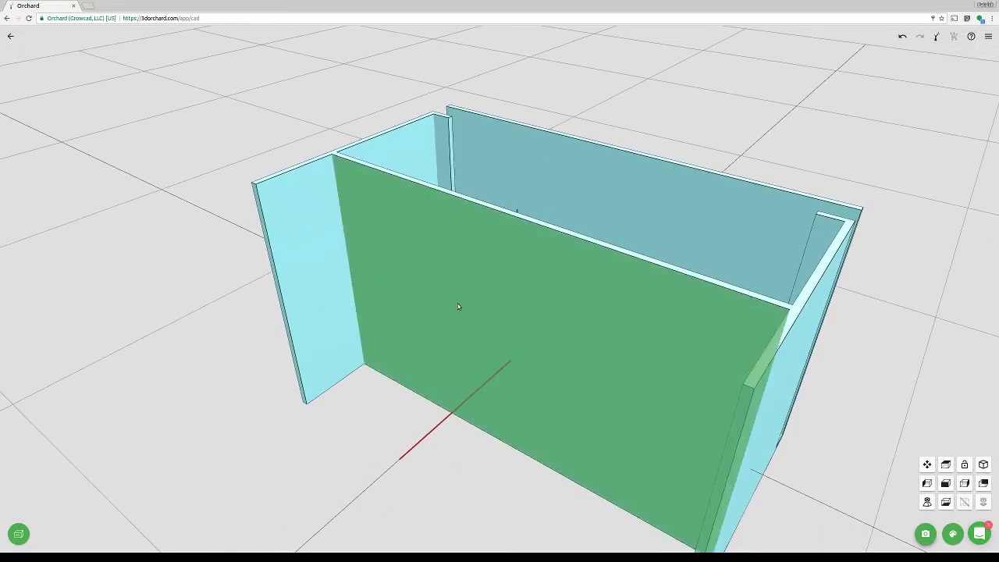
click(24, 534)
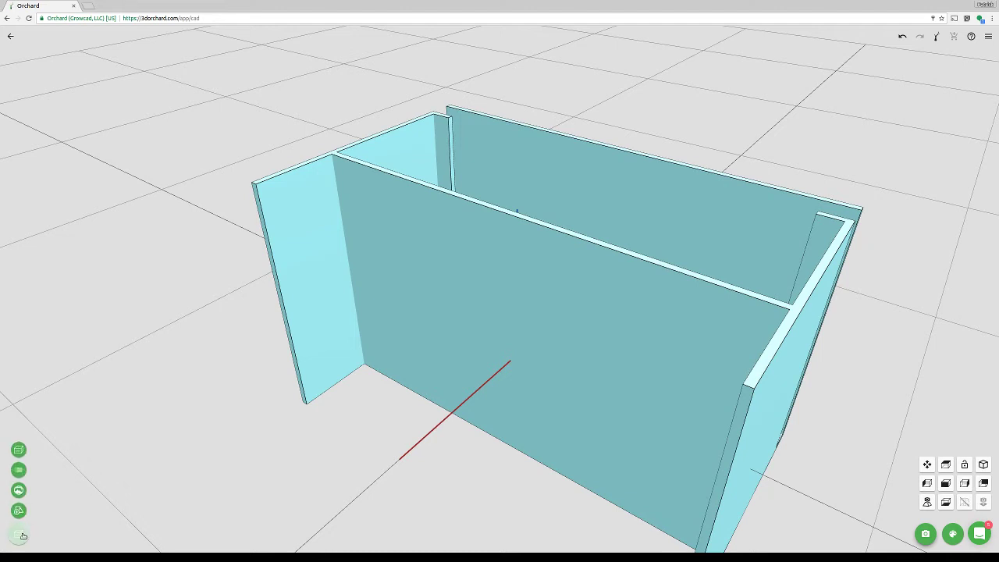
click(22, 472)
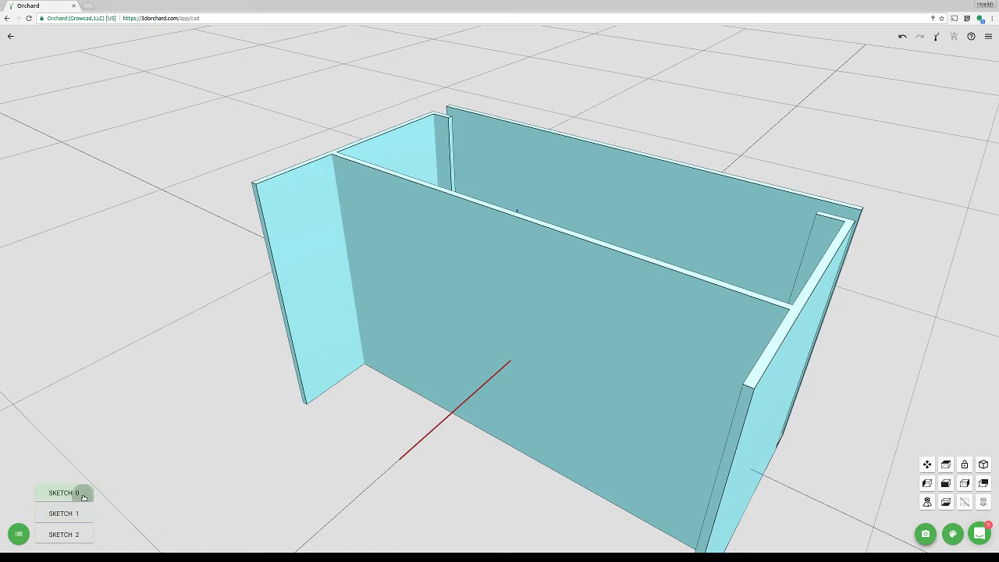
click(83, 493)
click(90, 495)
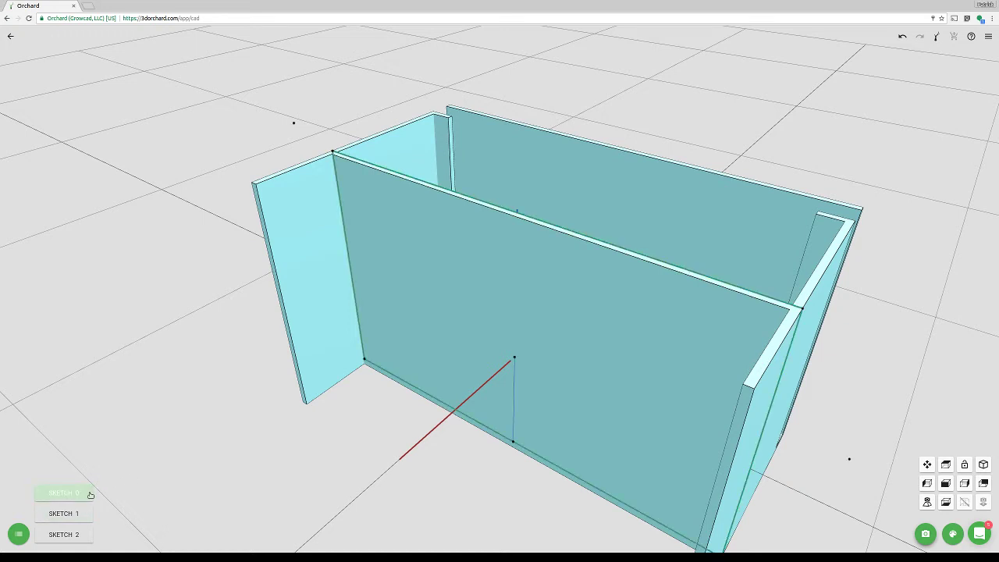
click(82, 513)
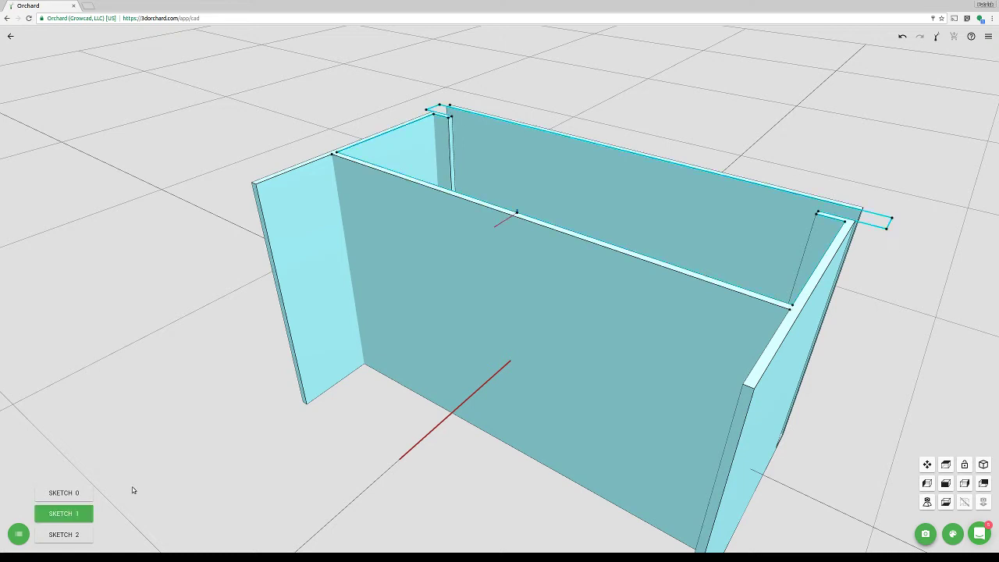
click(88, 509)
click(89, 509)
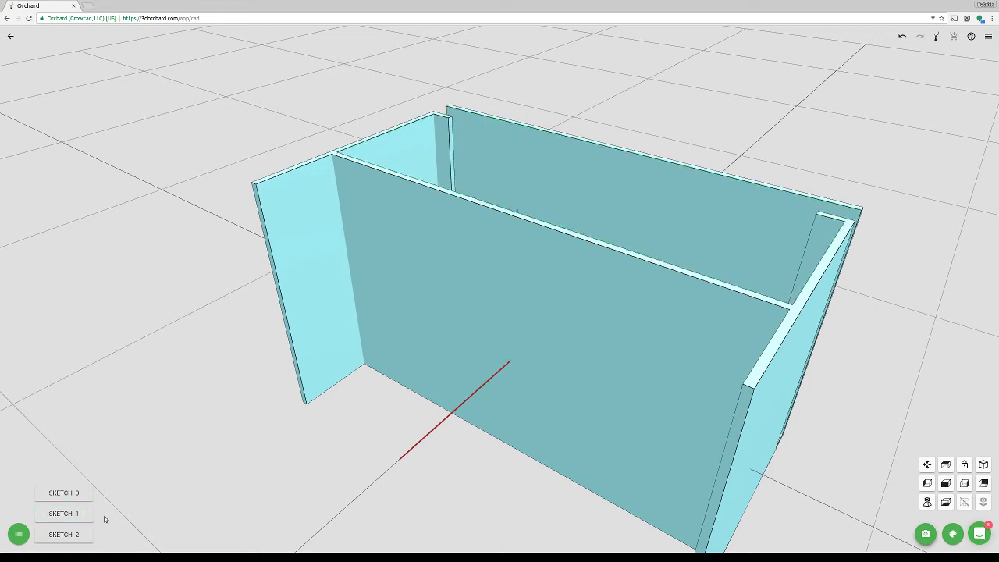
click(69, 534)
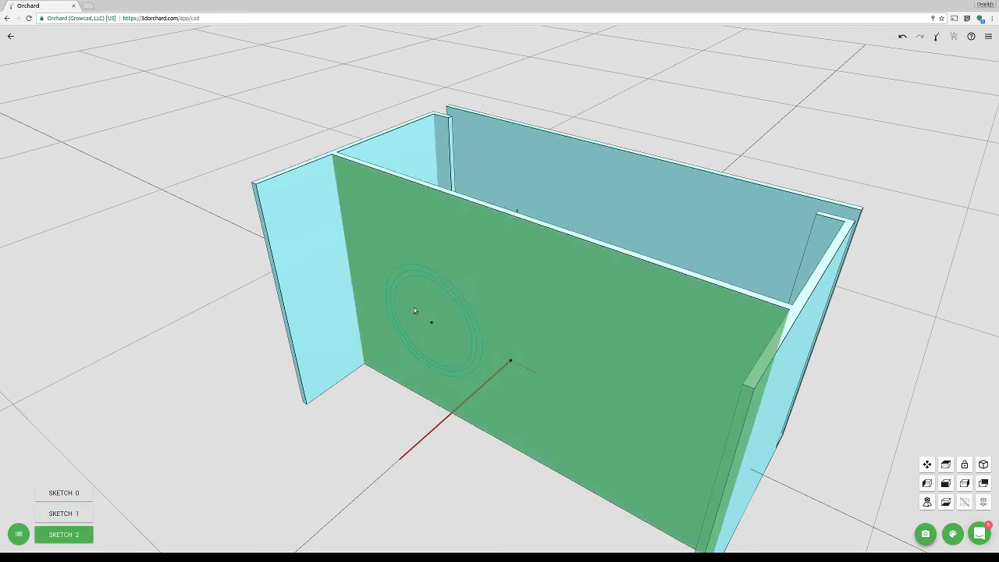
Extrude the middle concentric circle about -9.91 mm through the wall toward the box's interior
click(458, 299)
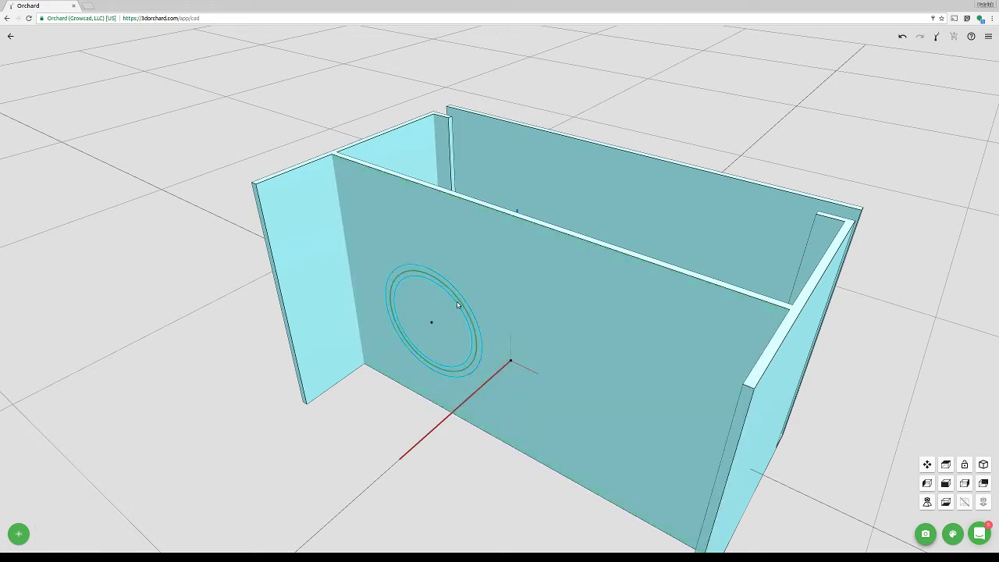
click(458, 299)
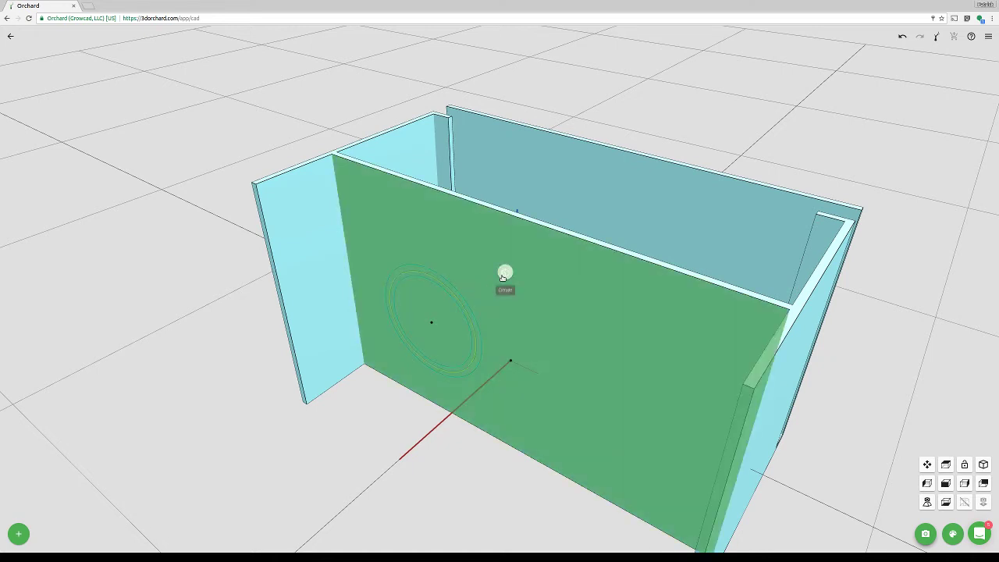
click(505, 274)
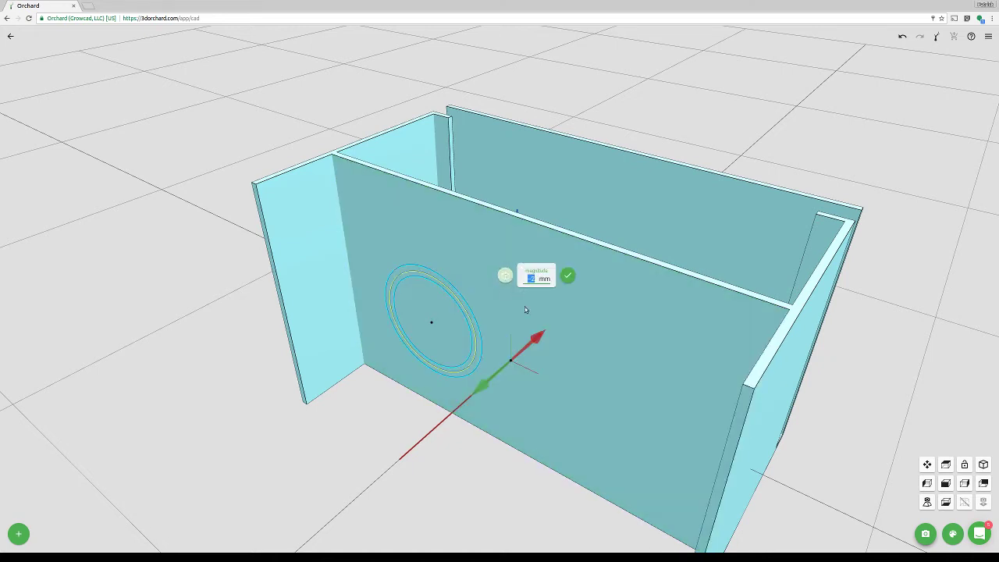
text(-3.8)
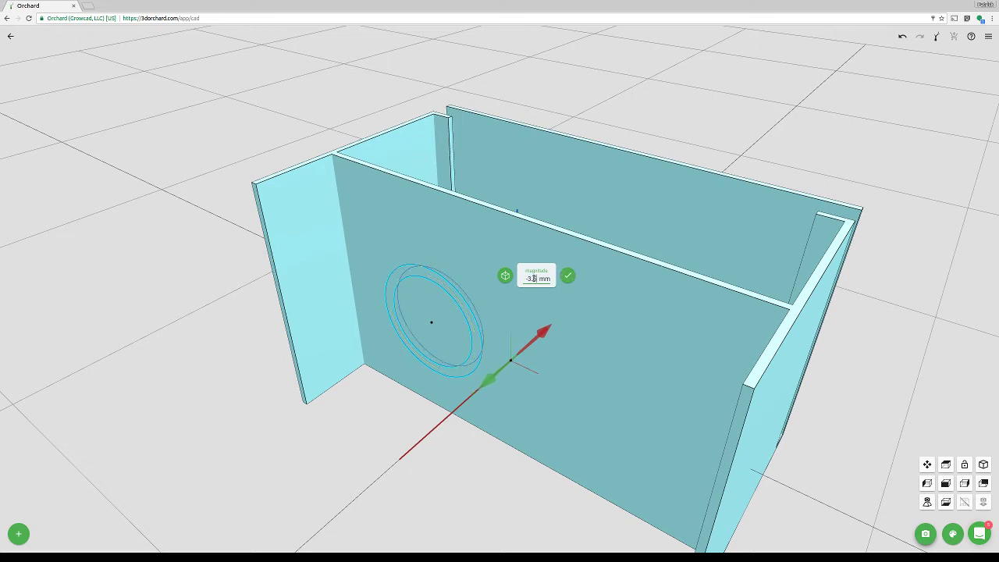
key(BackSpace)
text(5)
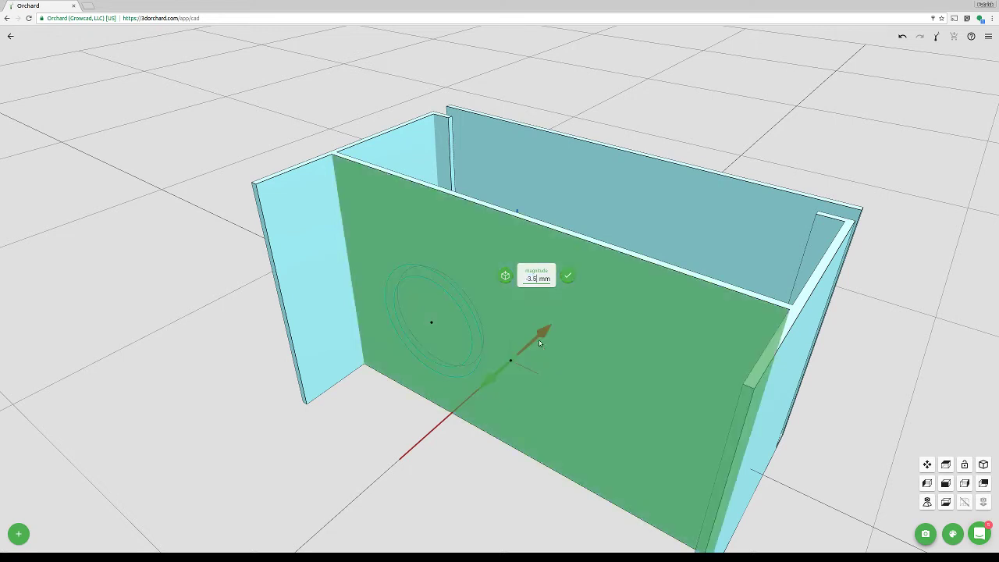
drag(537, 337, 548, 327)
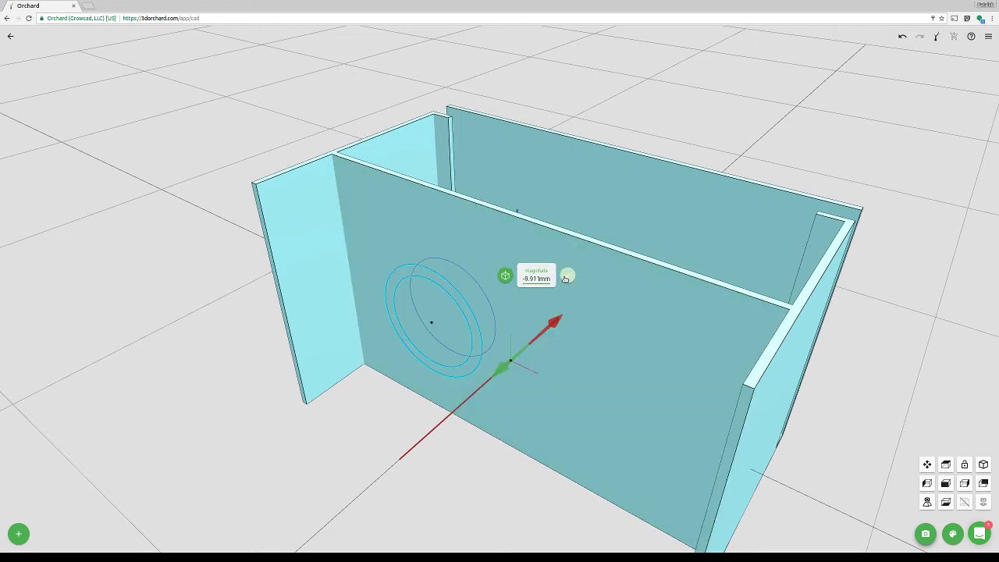
click(567, 276)
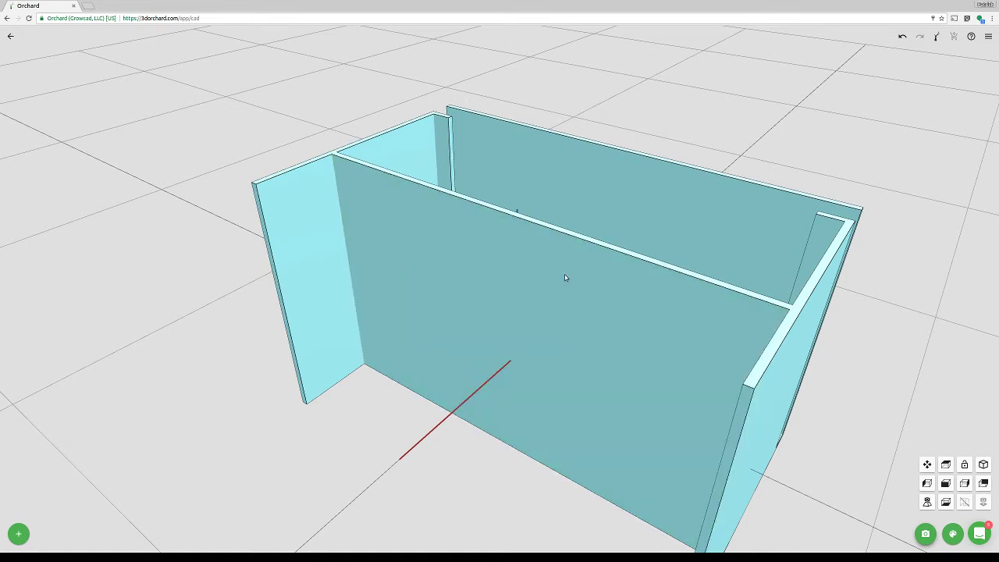
Move the newly extruded disc -2 mm along X, away from the wall's outer face
click(444, 324)
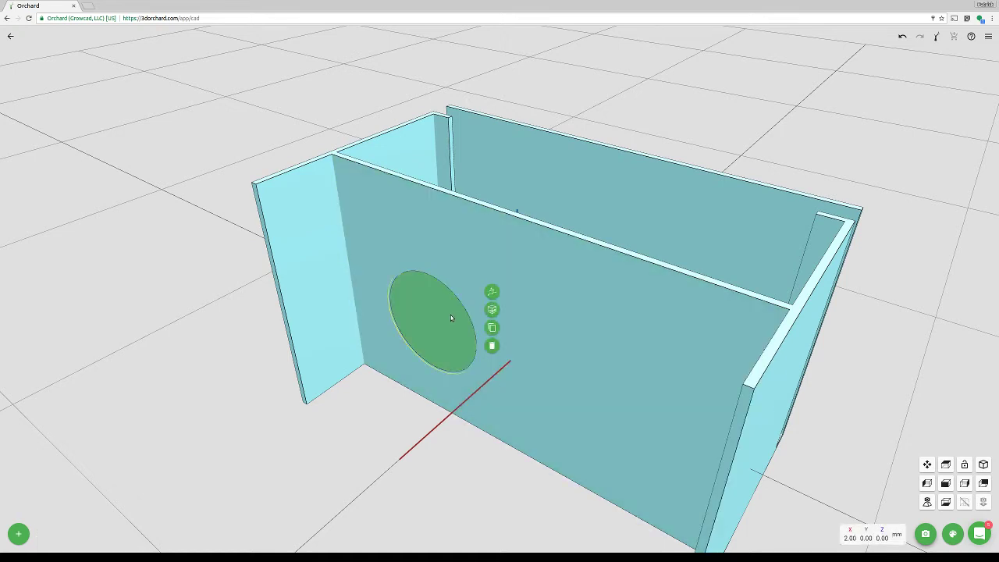
click(491, 294)
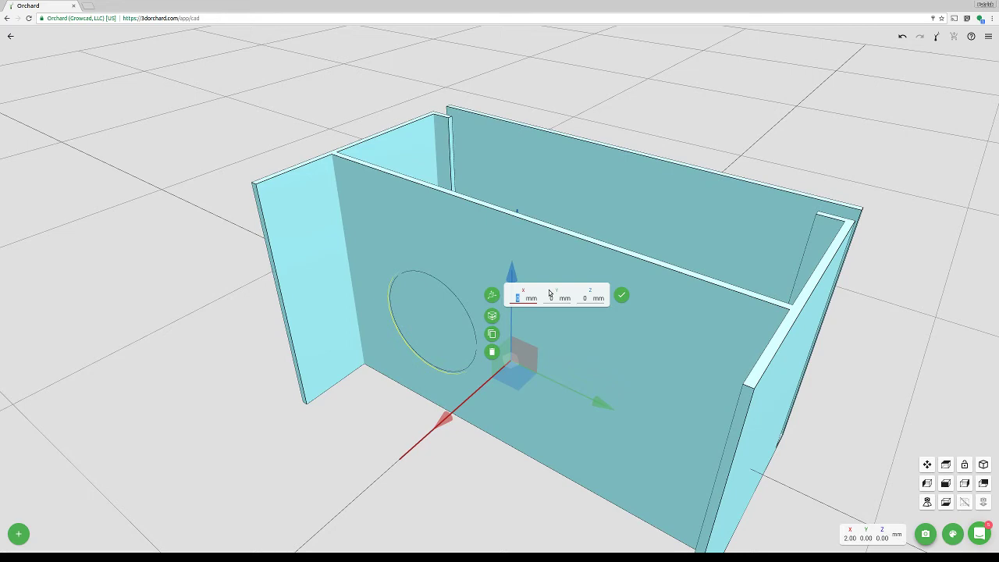
text(-2)
key(Return)
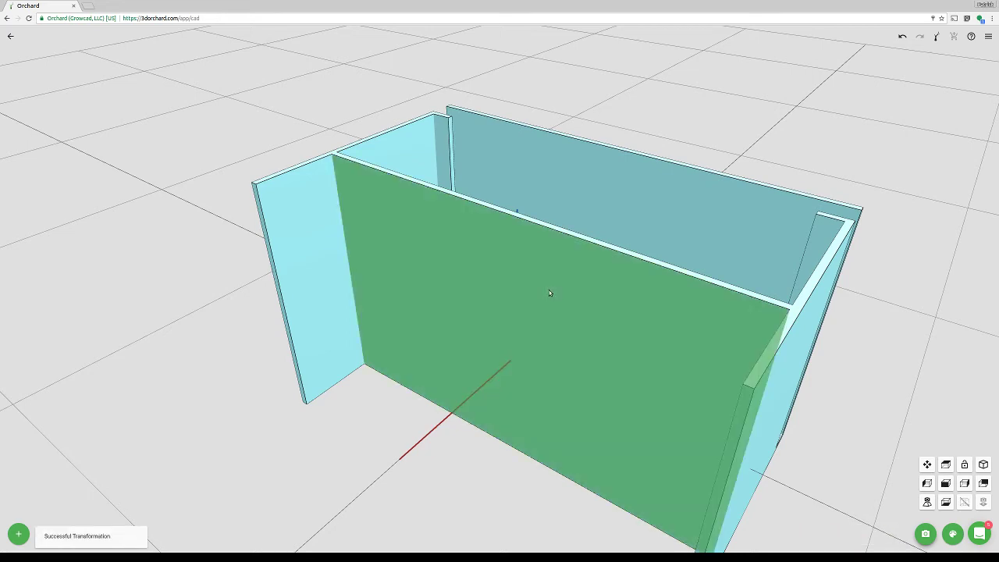
Cut the inner disc out of the box body's first raised disc with Keep Tool enabled
drag(593, 325, 424, 283)
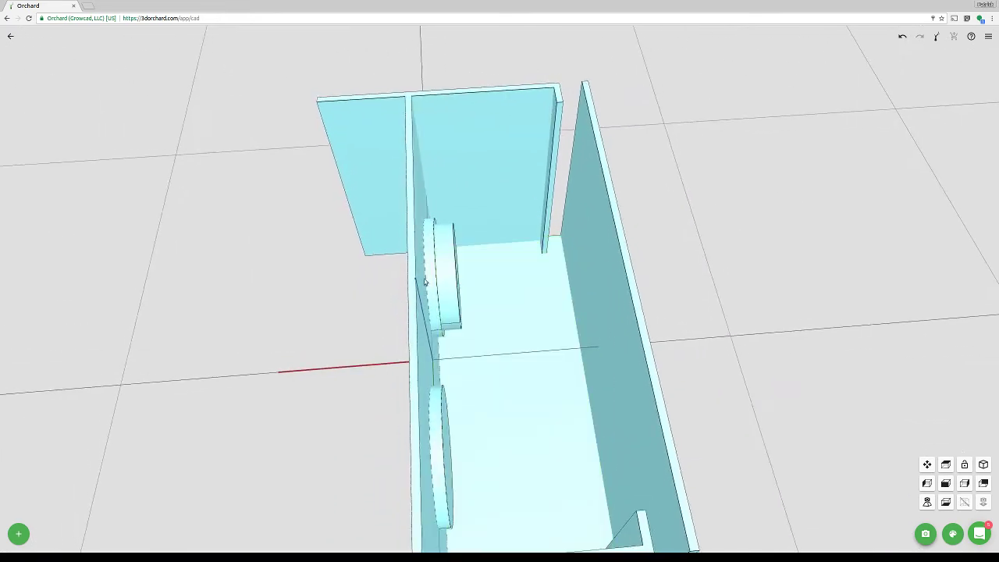
drag(491, 395, 440, 388)
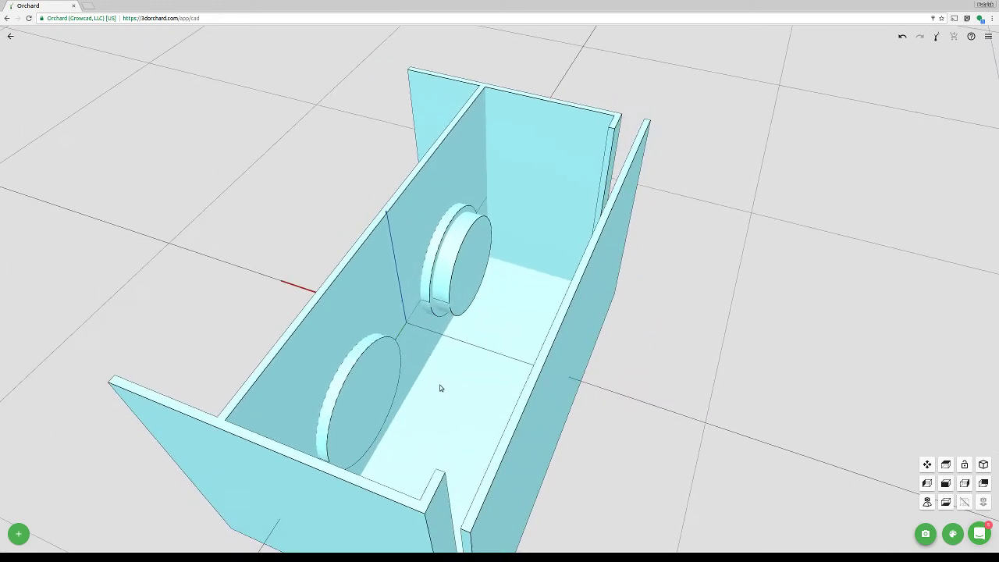
click(457, 265)
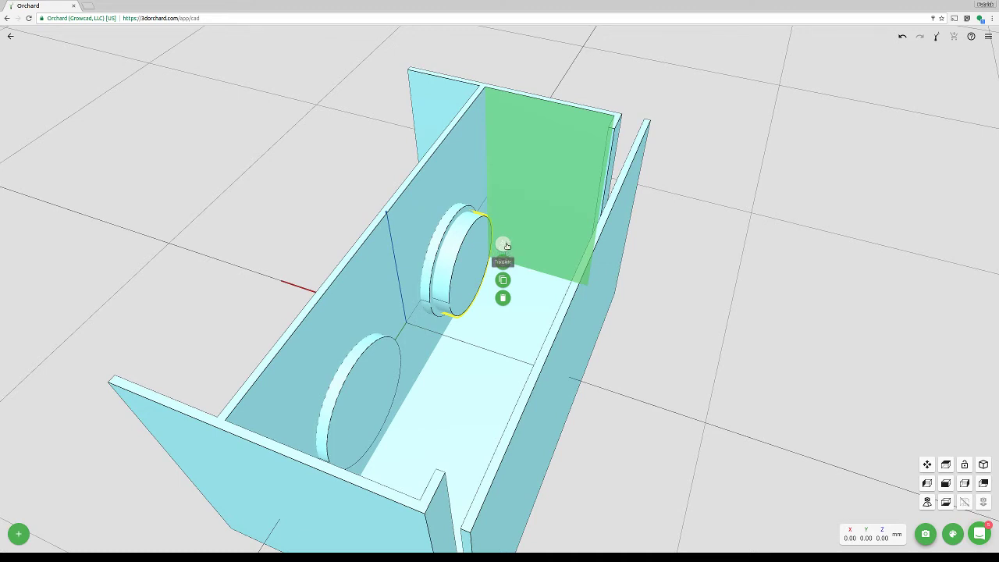
click(502, 277)
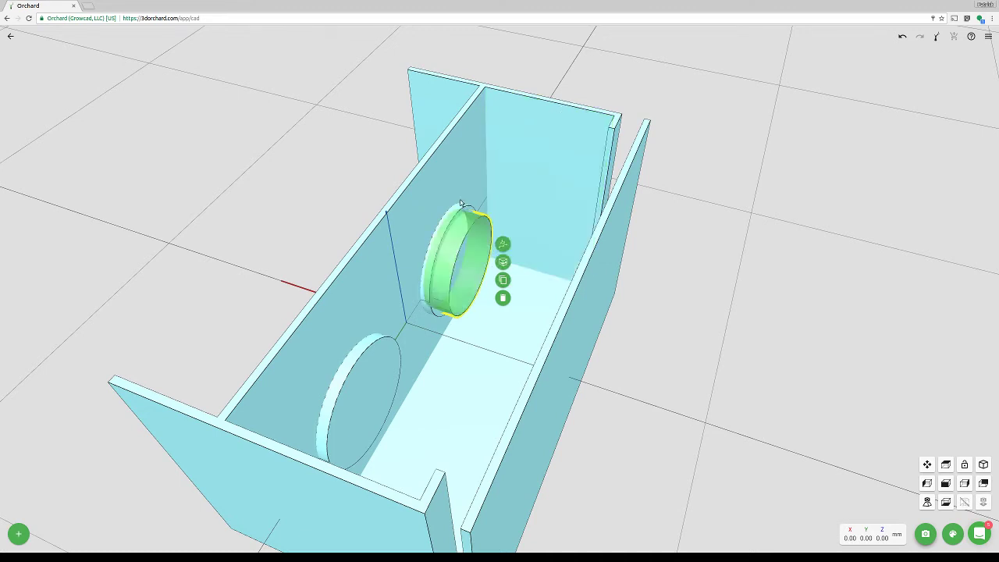
click(460, 255)
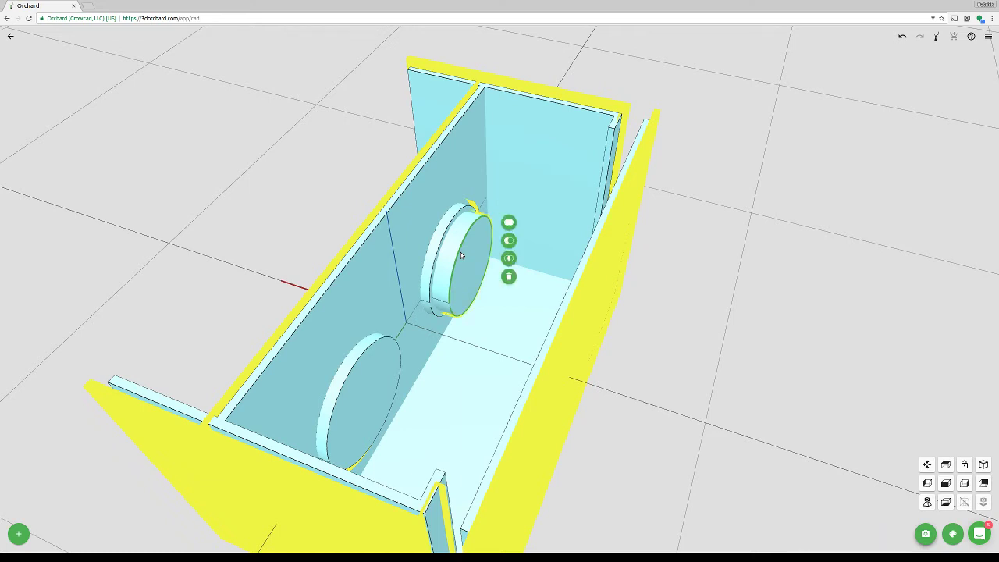
click(507, 244)
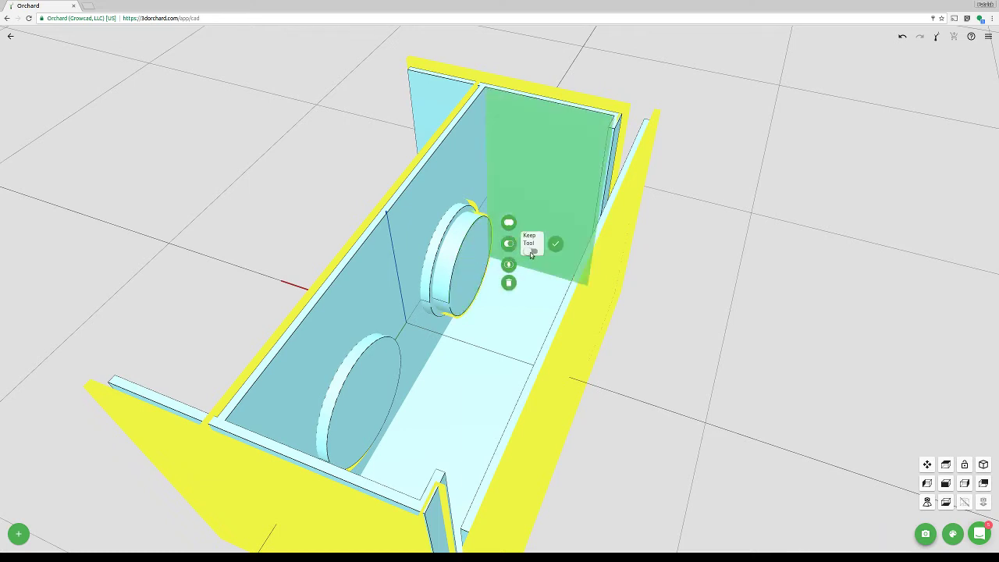
click(531, 252)
click(554, 246)
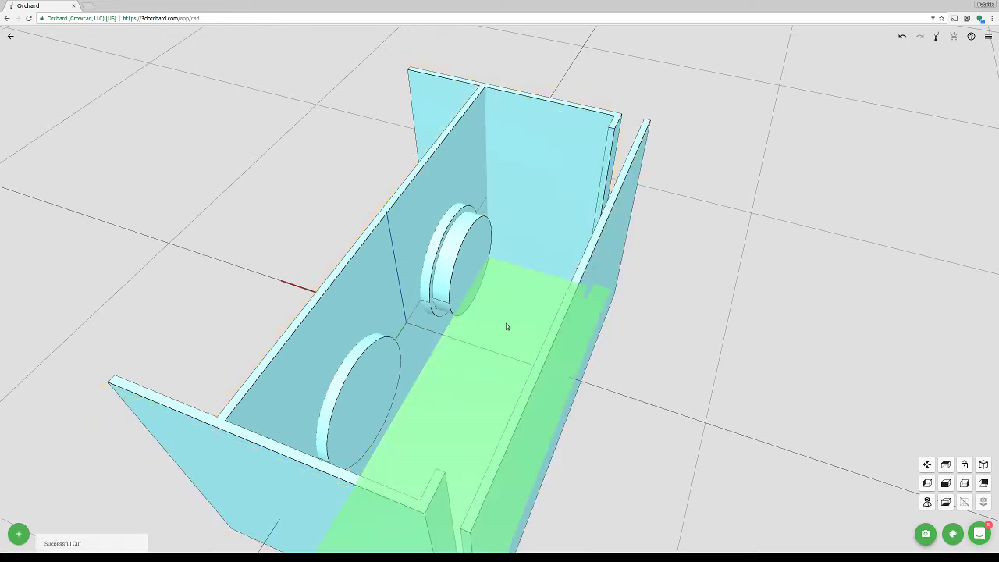
Move the kept cutting disc 65 mm along Y to the second raised disc
click(477, 250)
click(523, 222)
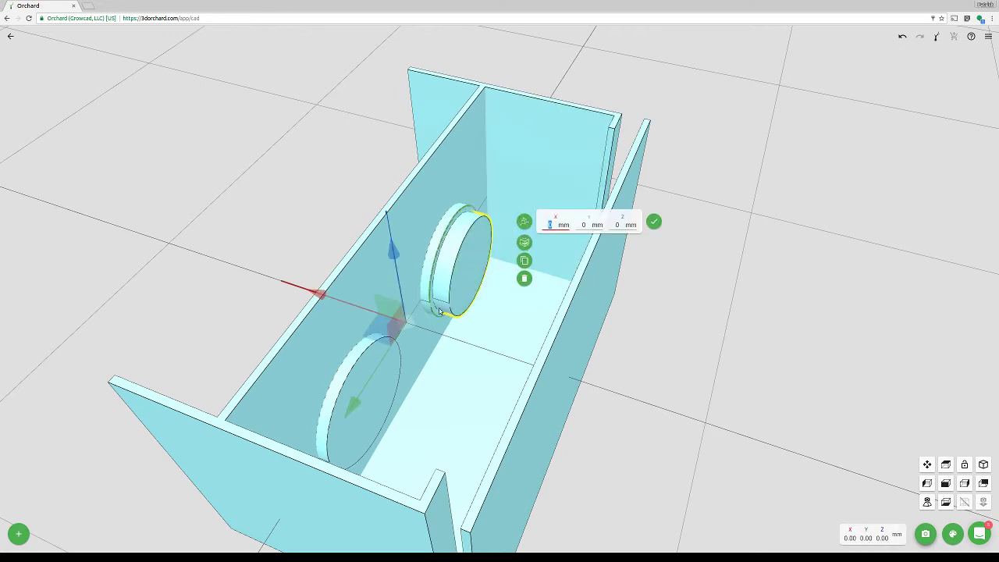
key(Tab)
text(65)
key(Return)
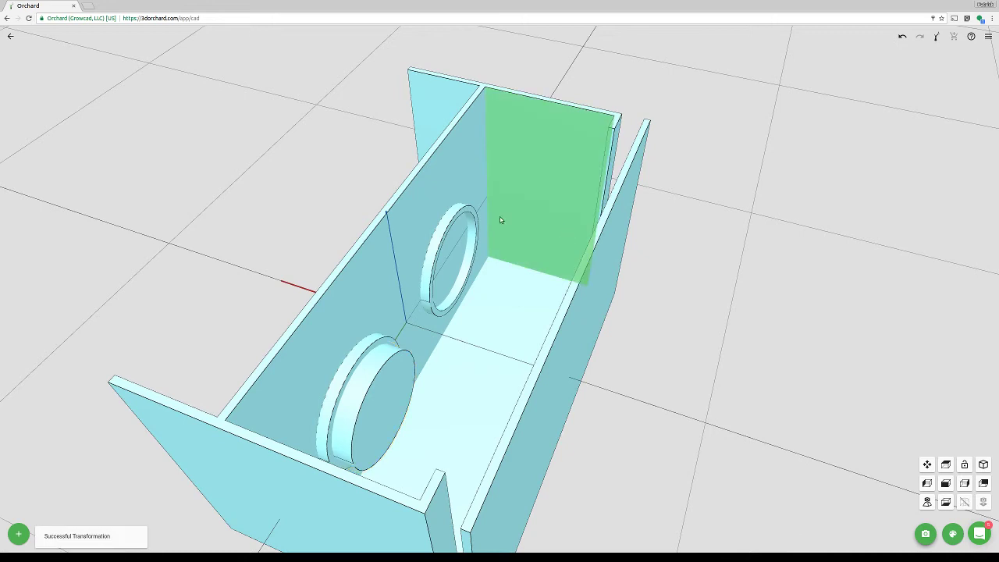
Cut the moved disc out of the box body's second raised disc without keeping the cutting tool
click(381, 369)
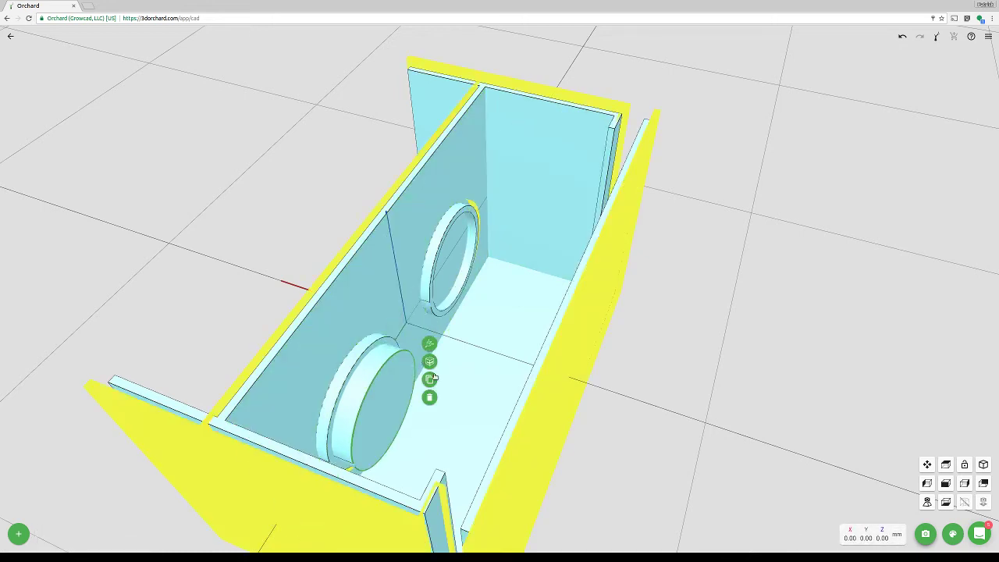
double_click(384, 303)
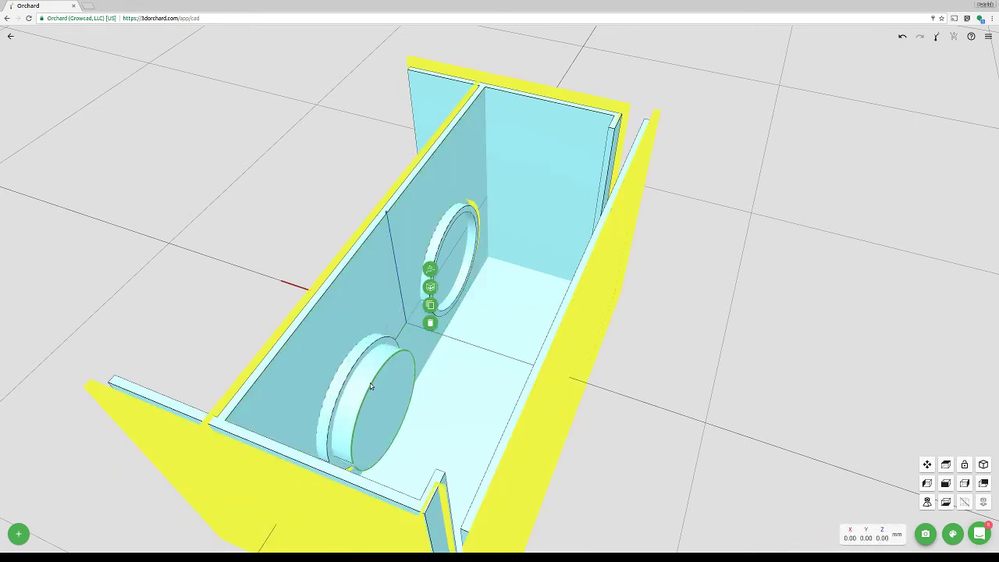
double_click(371, 386)
click(418, 374)
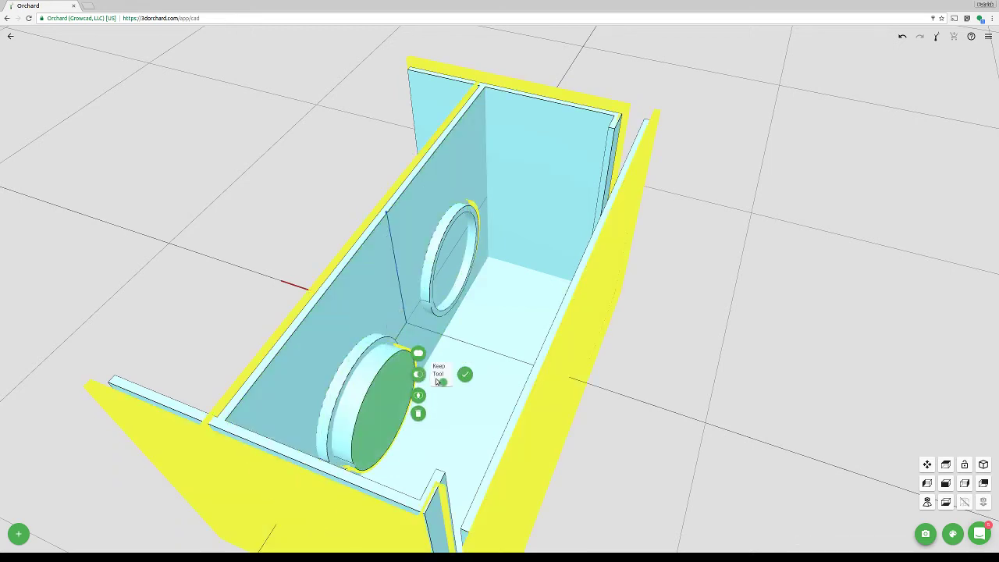
click(465, 374)
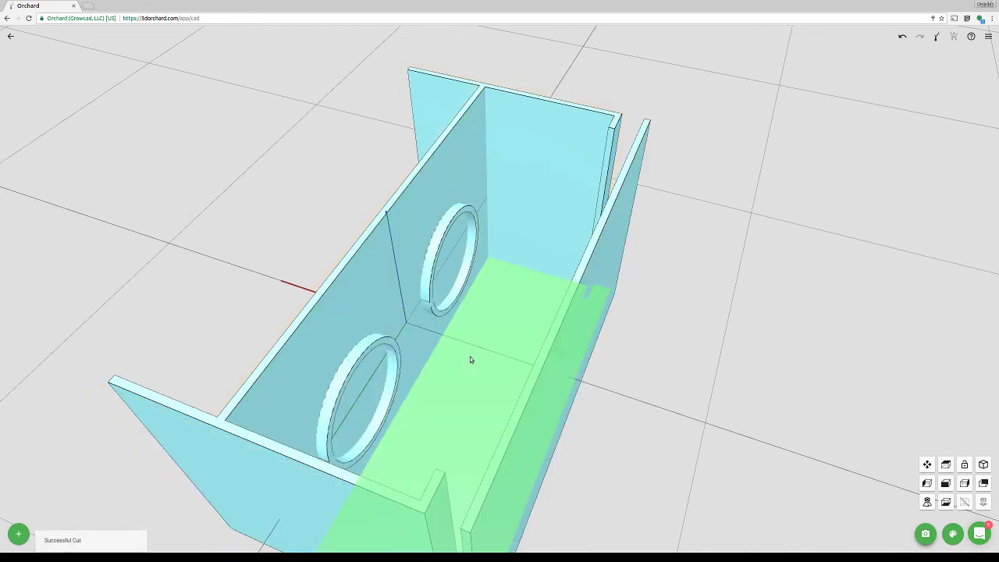
Extrude the innermost circle of SKETCH 2 about -16.67 mm through the wall and extend the cylinder's outer face outward past the wall
drag(280, 275, 346, 334)
mouse_move(18, 533)
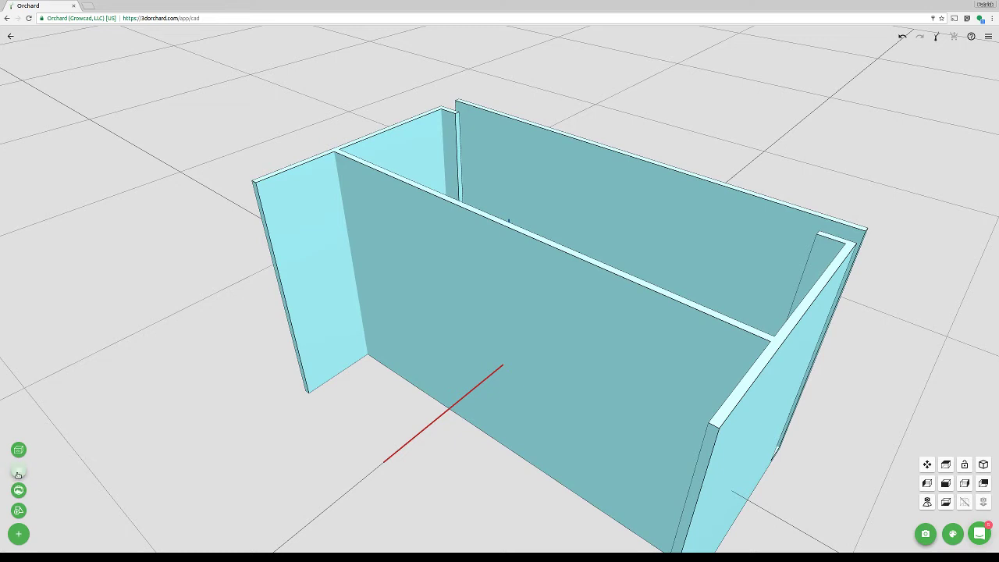
click(19, 471)
click(72, 533)
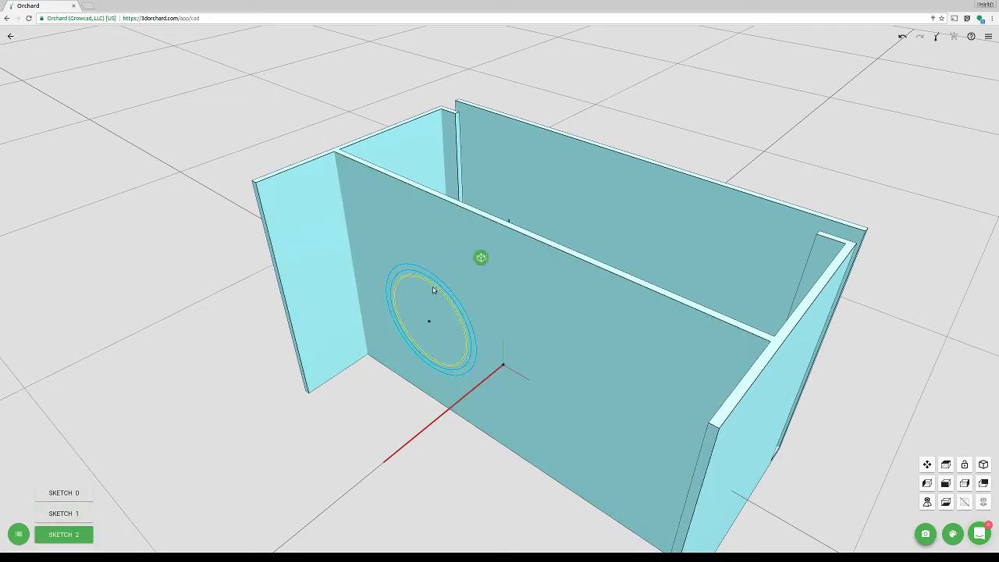
click(481, 258)
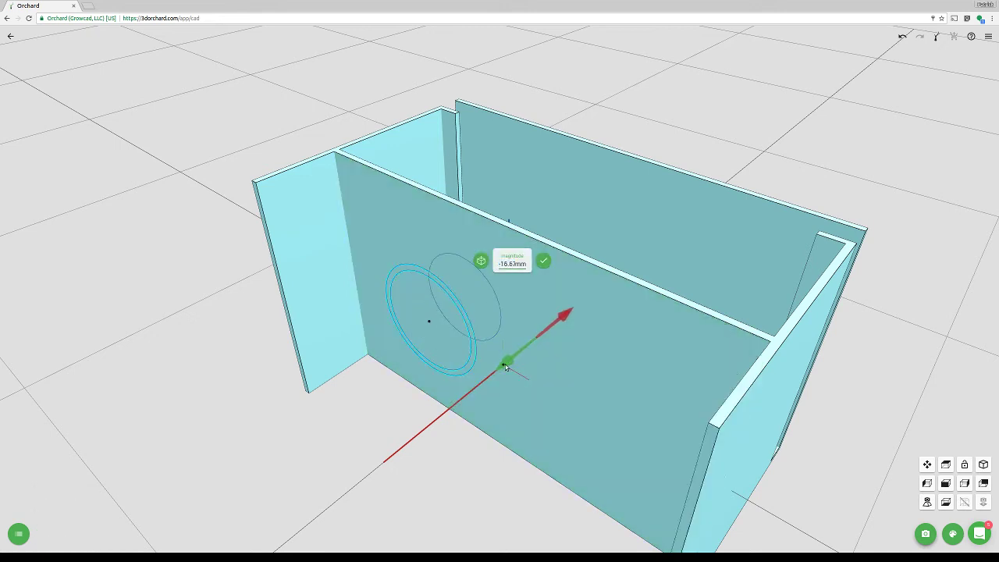
click(543, 261)
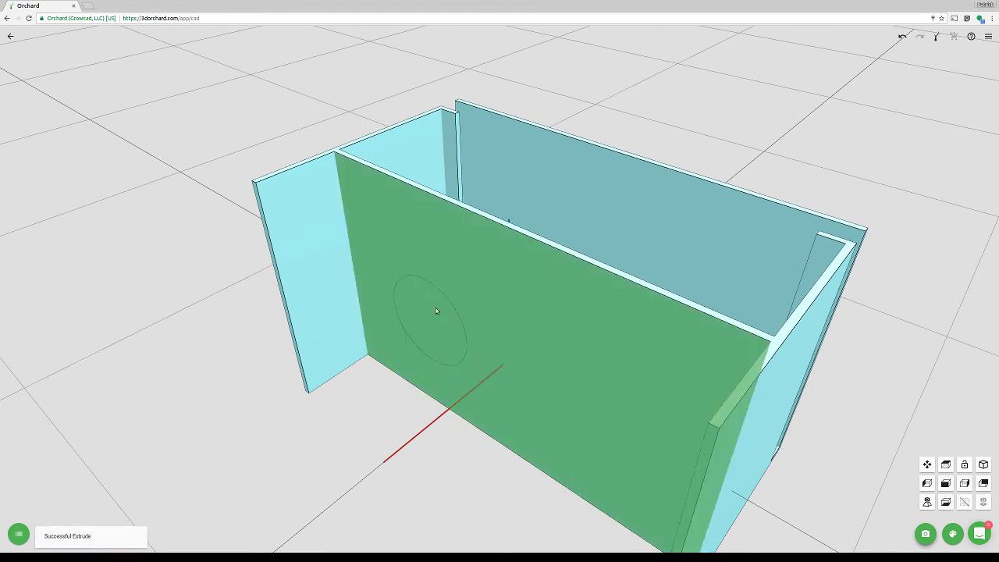
click(435, 310)
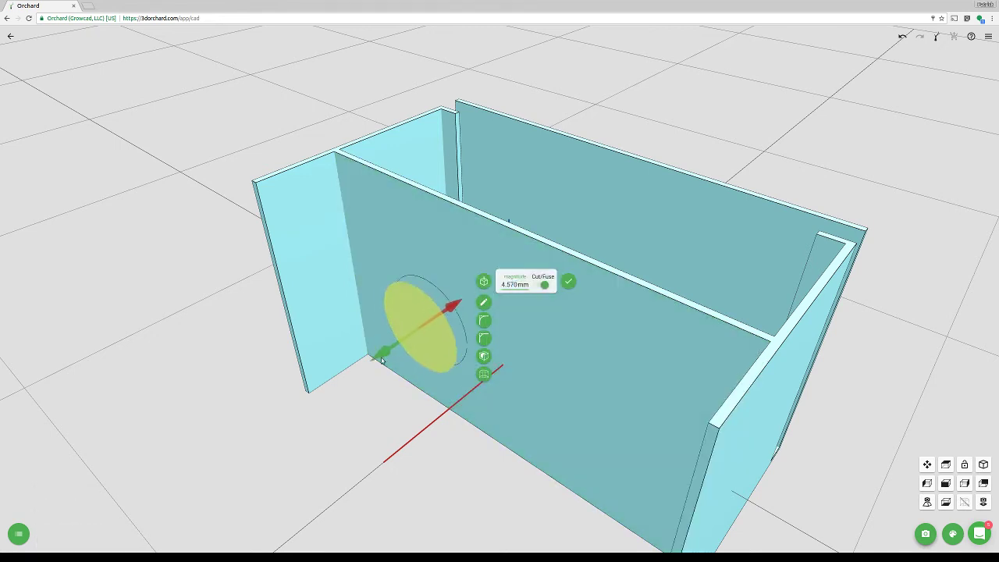
click(568, 281)
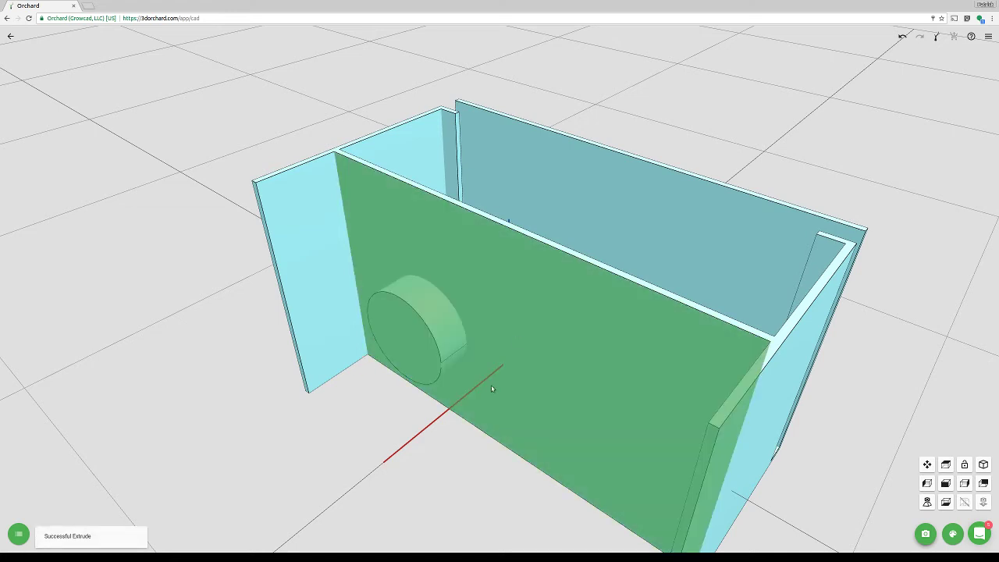
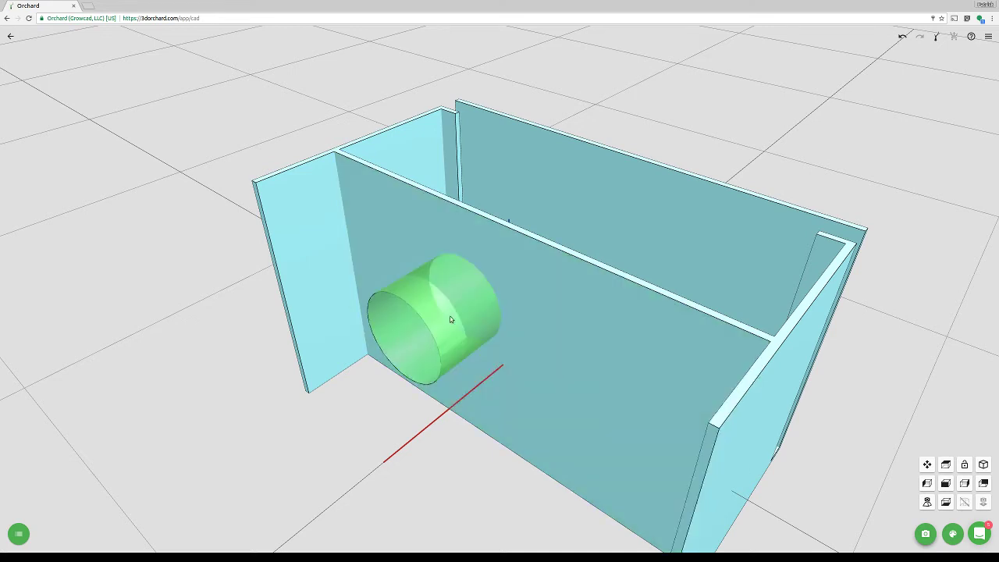
Cut the inner cylinder out of the box body at the first mount with Keep Tool enabled
click(532, 277)
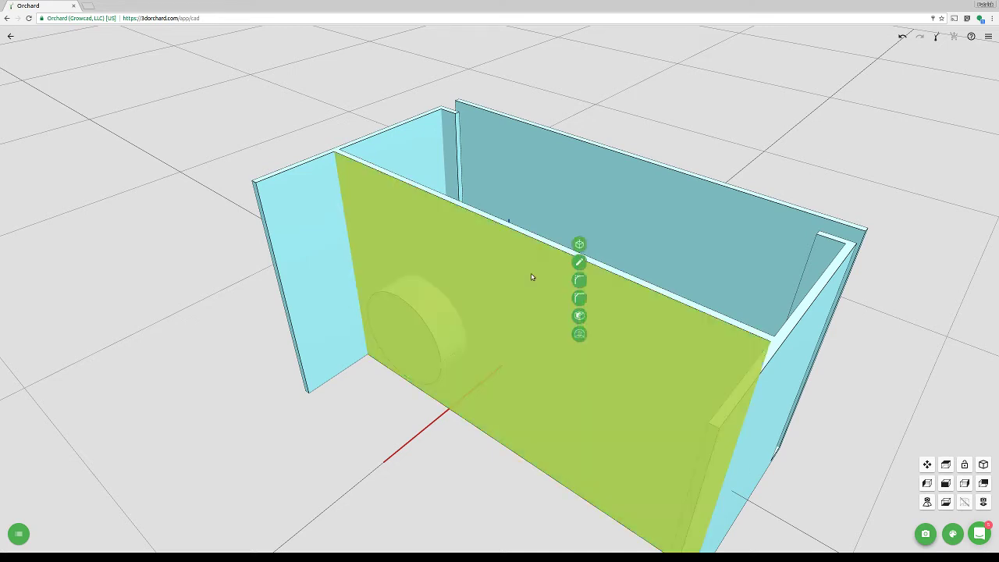
click(405, 334)
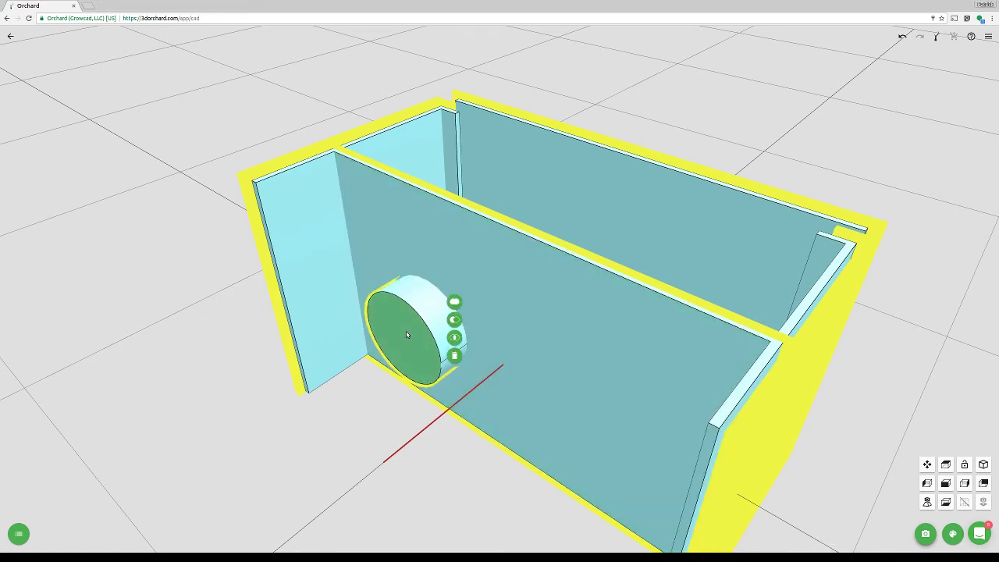
click(452, 320)
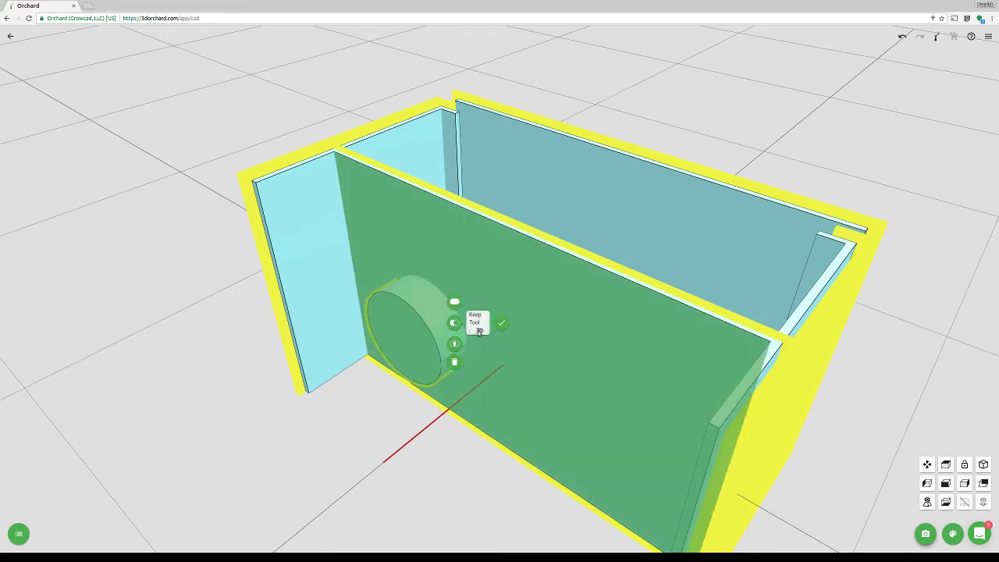
click(478, 331)
click(501, 324)
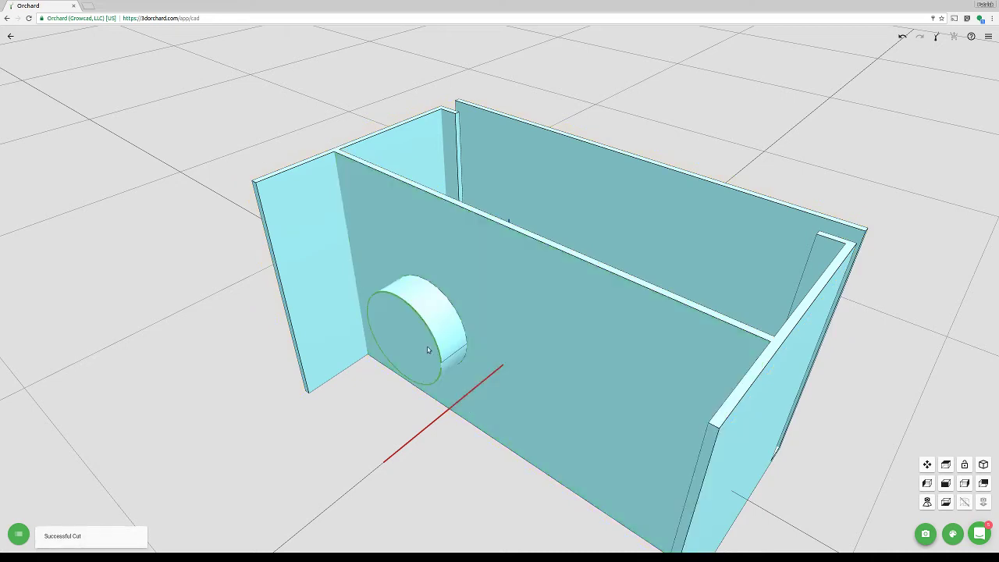
Move the kept cutting cylinder along Y so it passes through the wall at the second mount
click(427, 347)
click(471, 297)
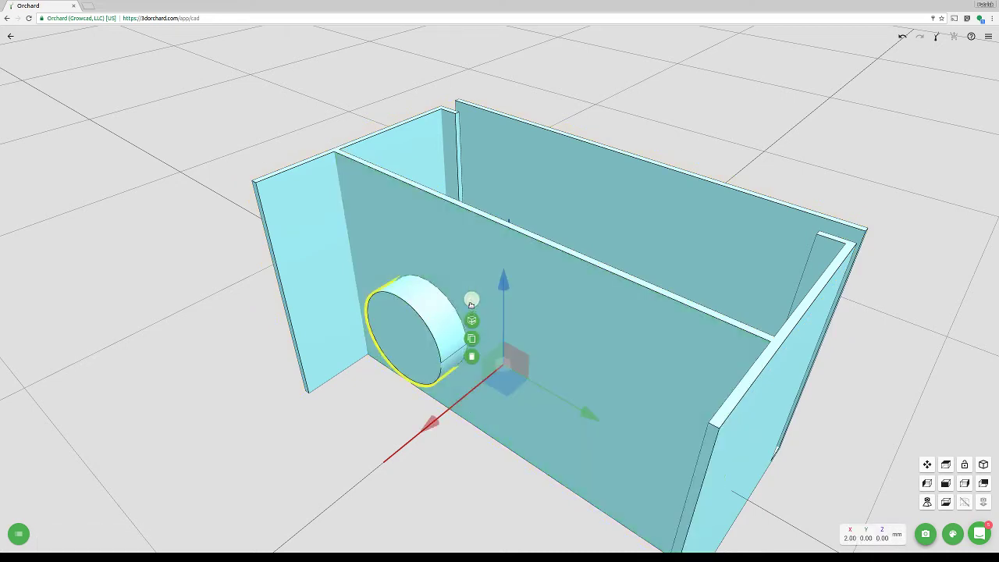
key(Tab)
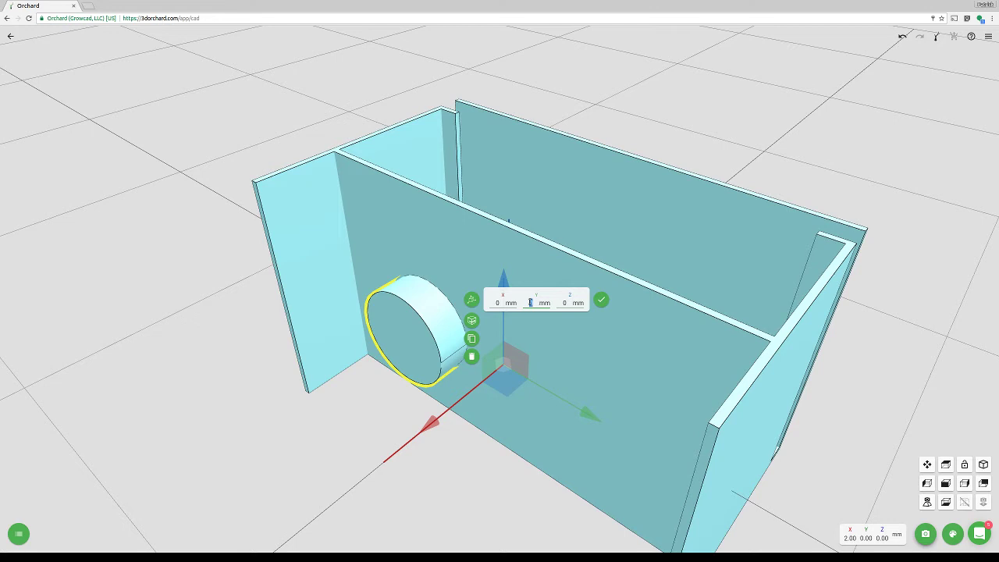
text(30)
key(Return)
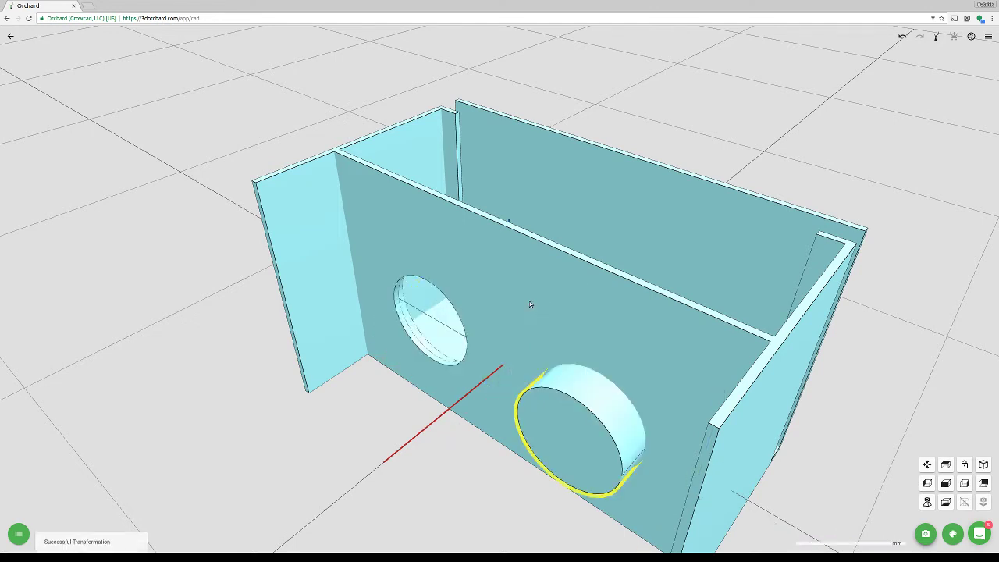
Cut the moved cylinder out of the box body at the second mount with Keep Tool disabled
click(584, 319)
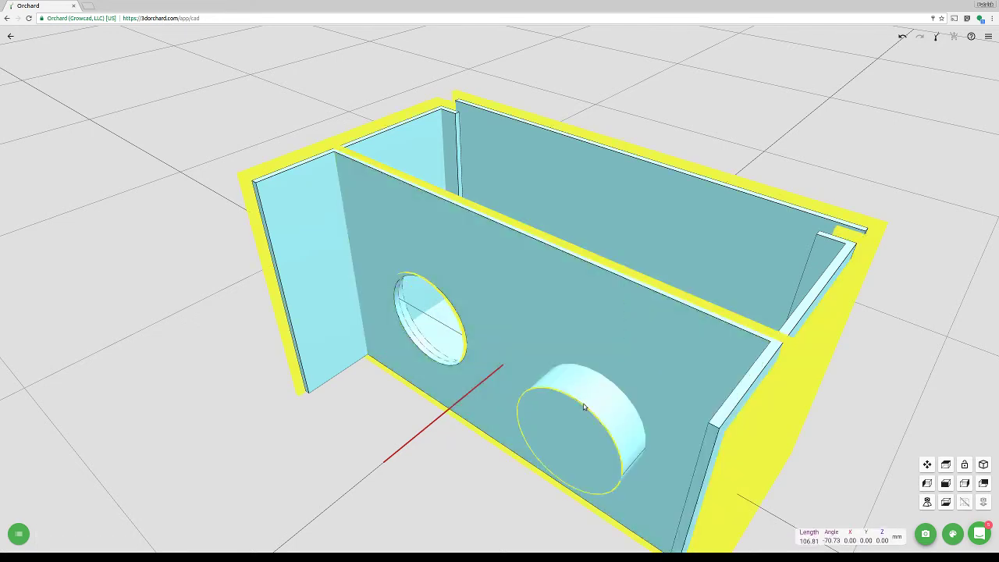
click(582, 403)
click(632, 394)
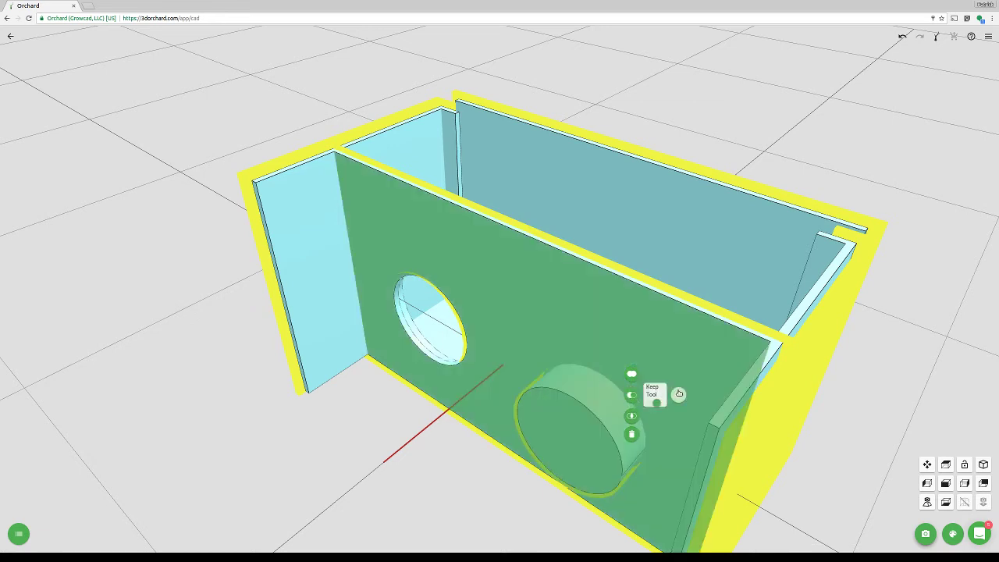
click(656, 403)
double_click(644, 392)
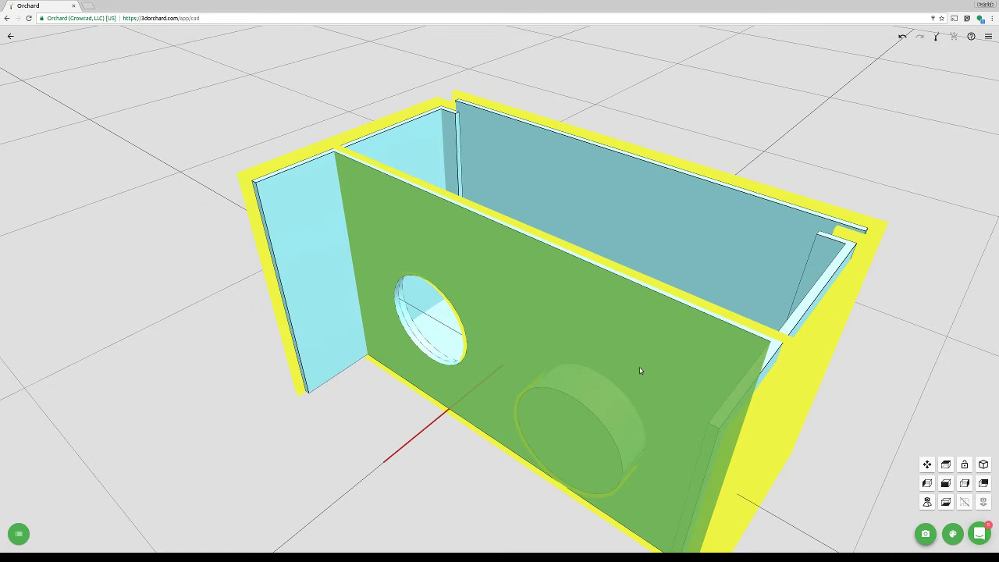
key(Escape)
click(654, 339)
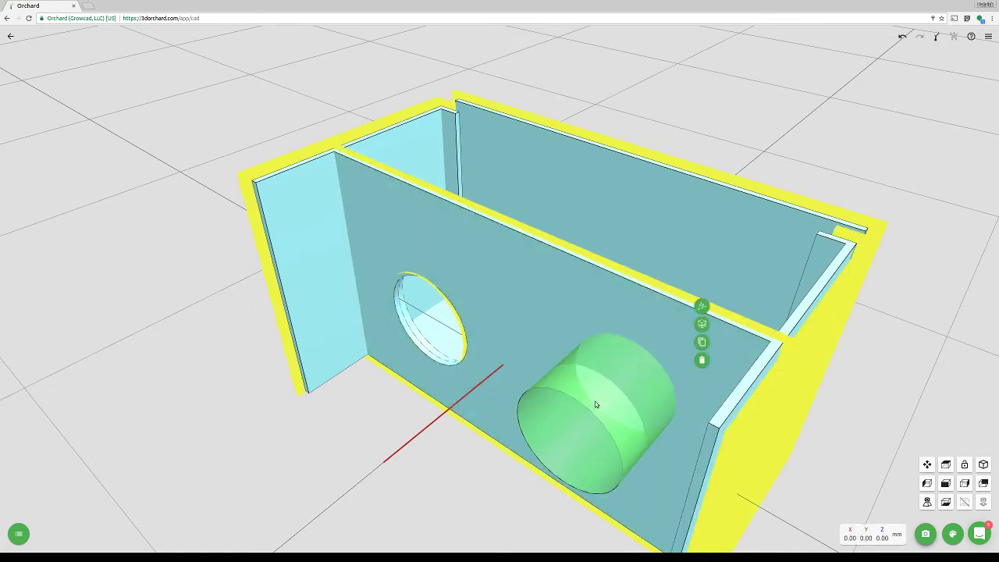
click(595, 401)
click(642, 391)
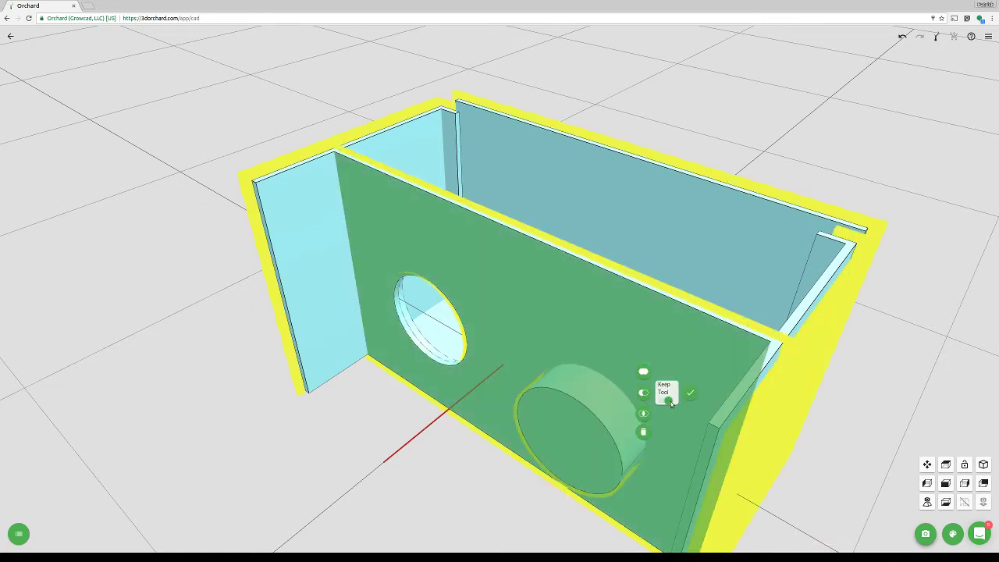
click(669, 401)
click(690, 394)
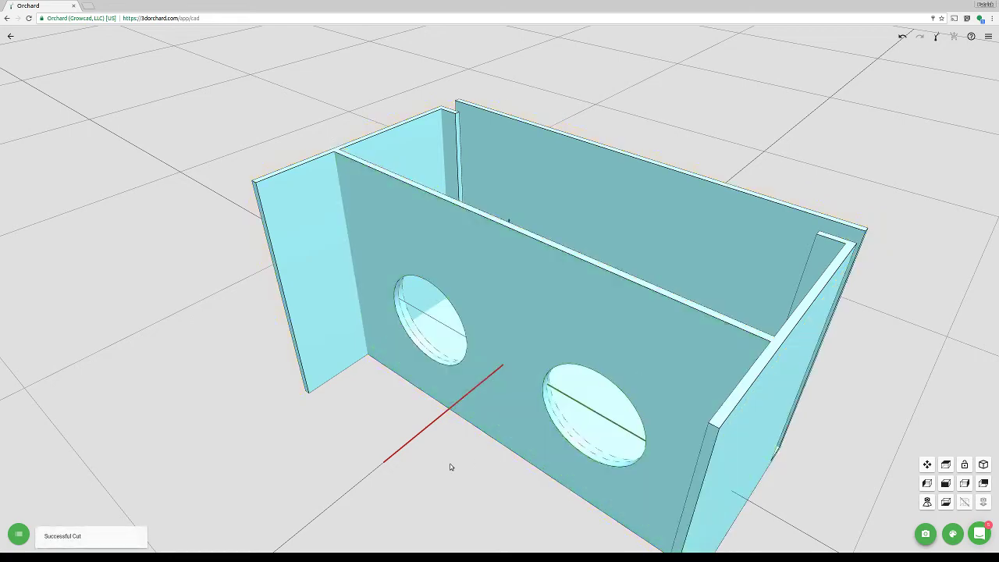
Examine the two stepped circular mounts and their through-holes from outside and inside the box
drag(449, 467, 399, 306)
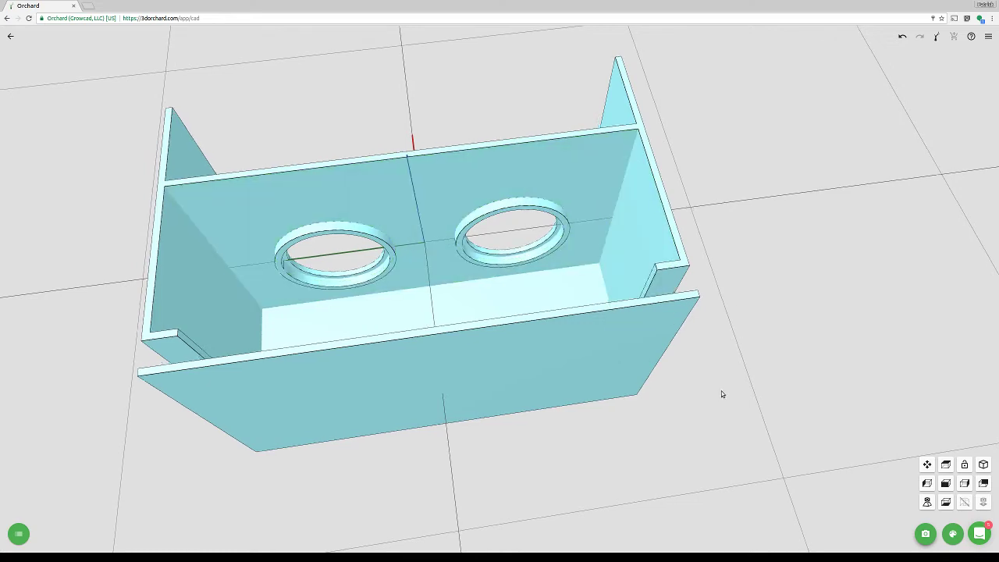
drag(720, 396, 765, 370)
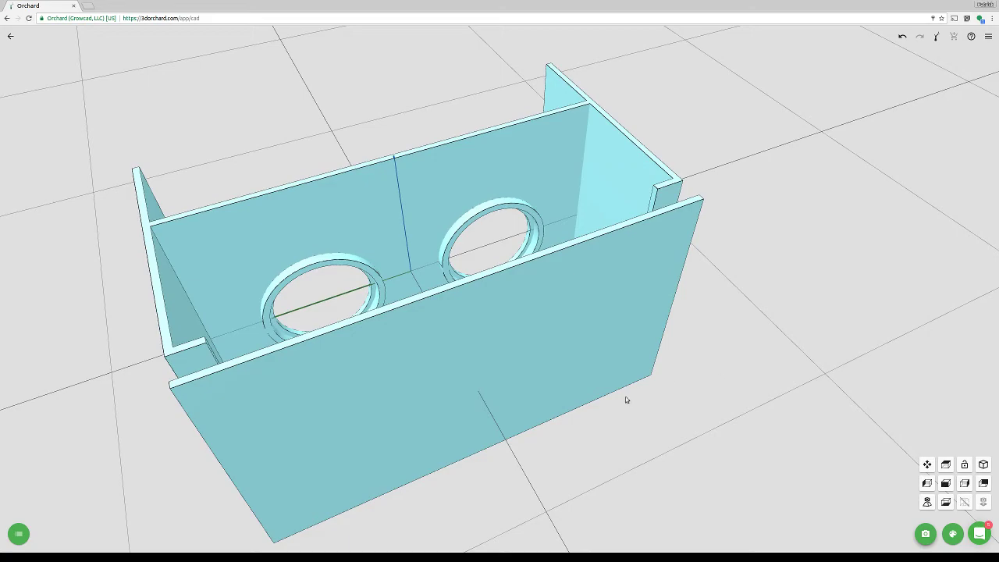
drag(625, 400, 702, 323)
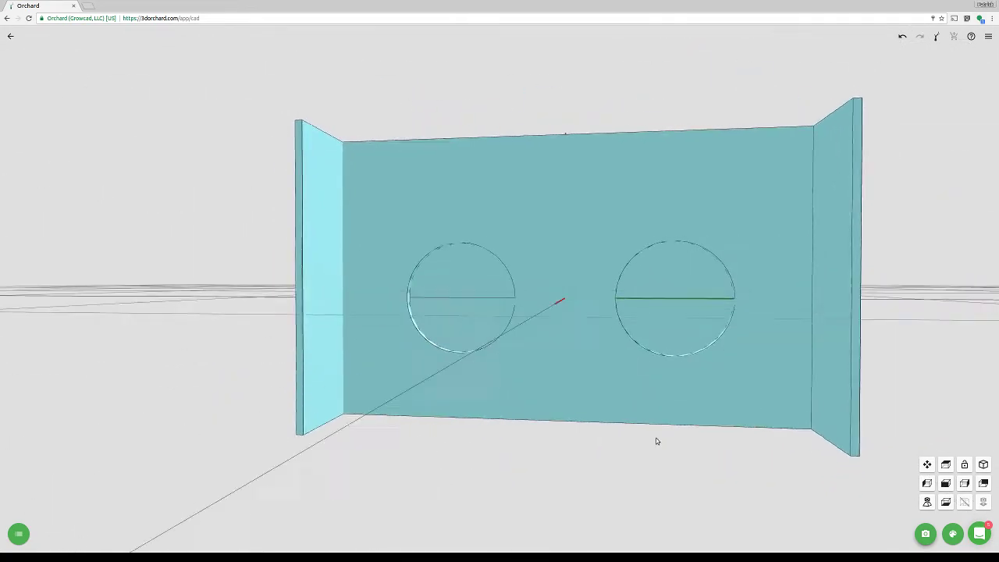
drag(657, 441, 580, 444)
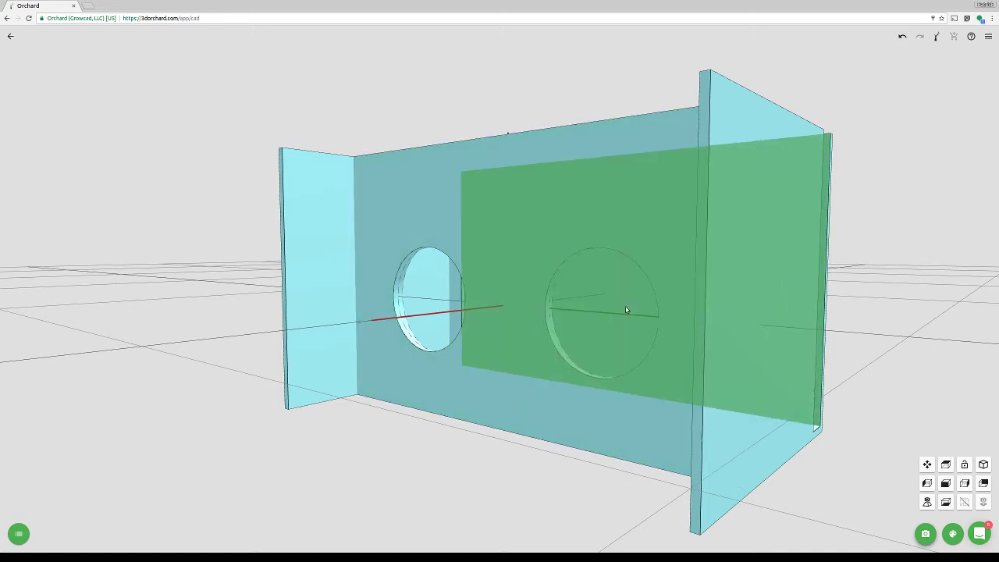
drag(691, 230, 643, 326)
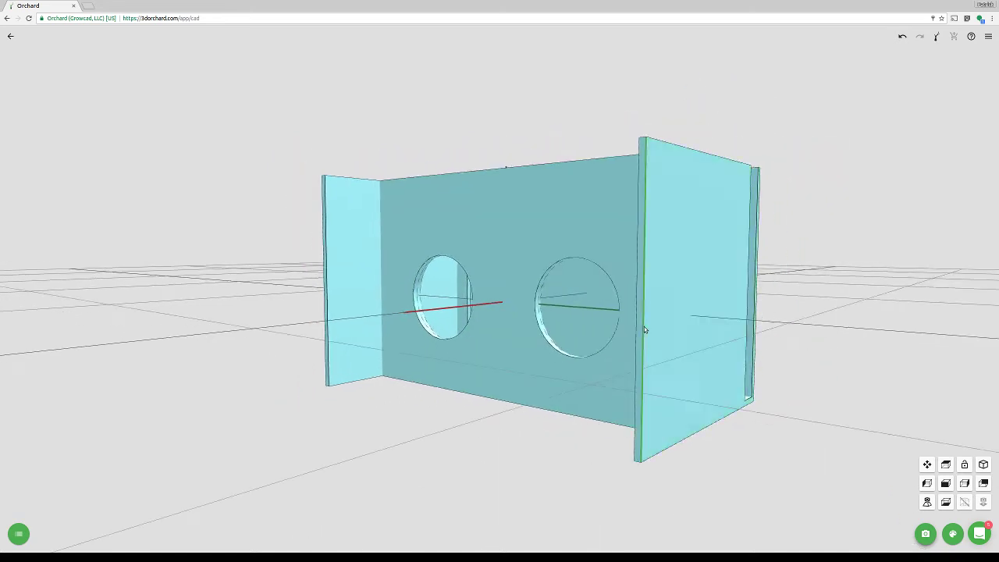
drag(657, 375, 535, 341)
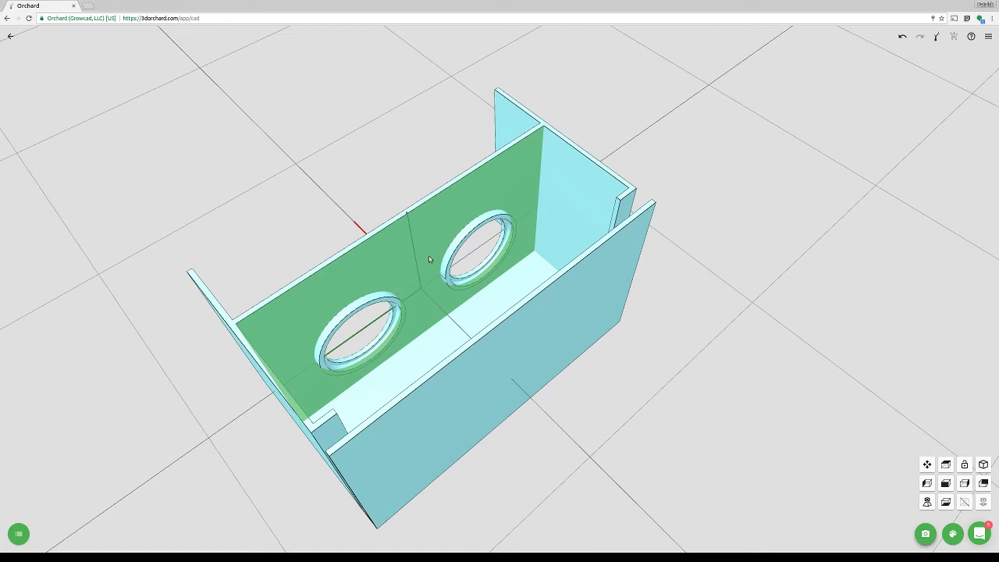
scroll(435, 272, up, 3)
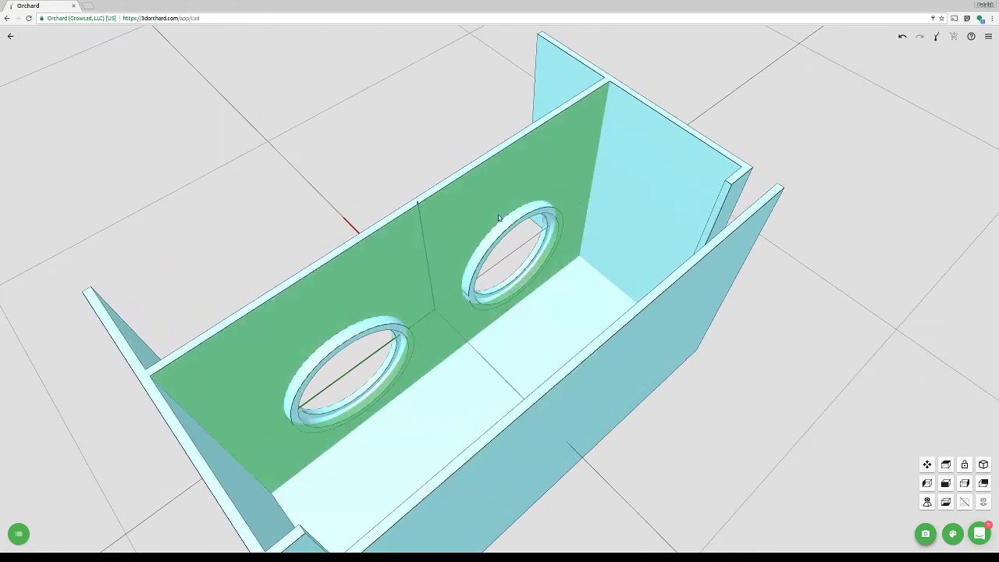
scroll(515, 300, up, 5)
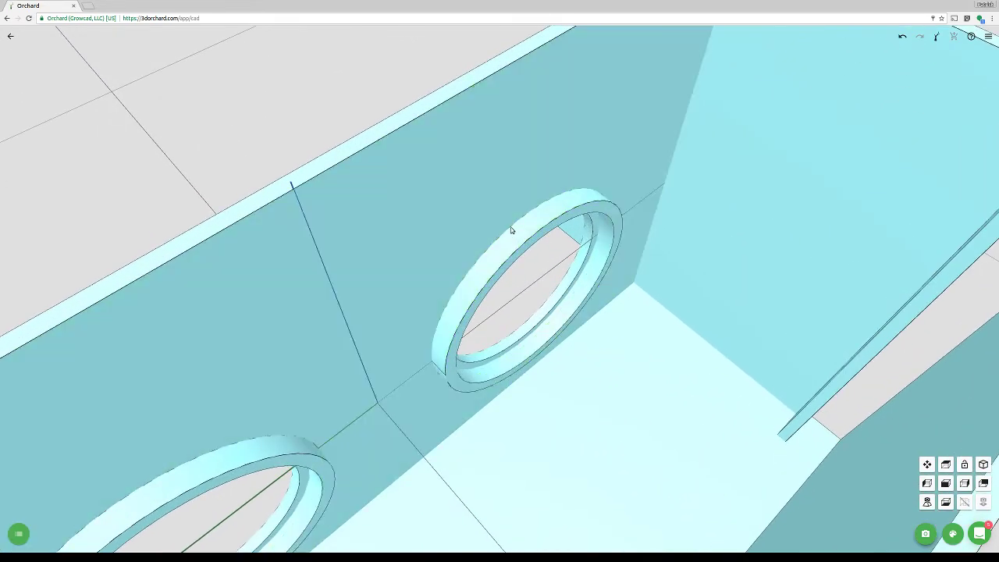
click(521, 245)
click(518, 224)
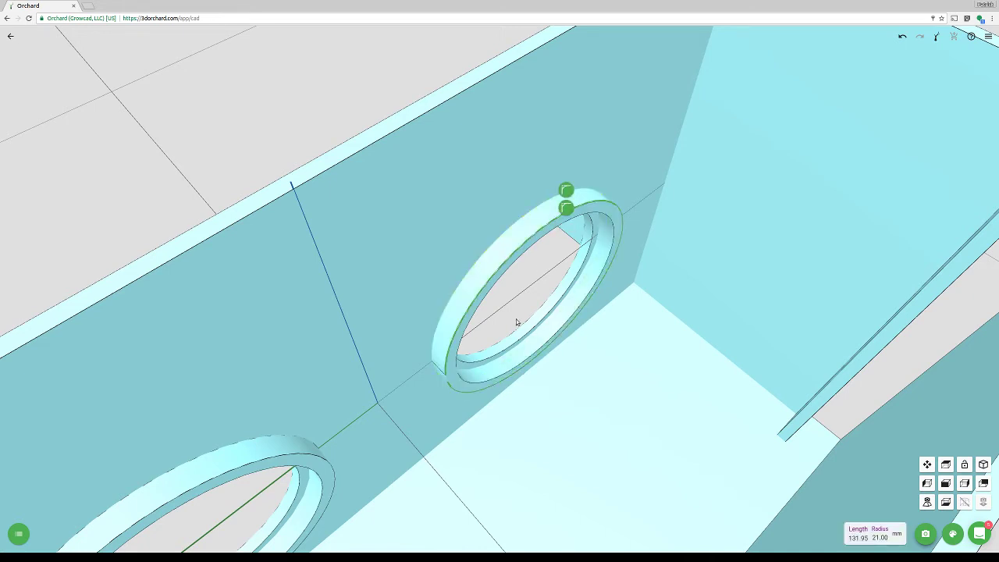
drag(452, 423, 469, 412)
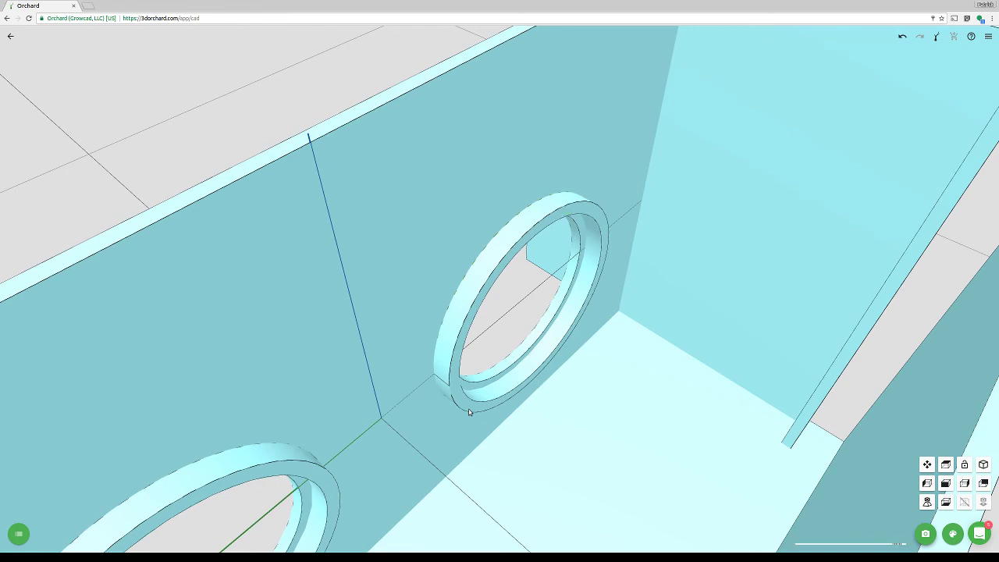
scroll(469, 412, down, 10)
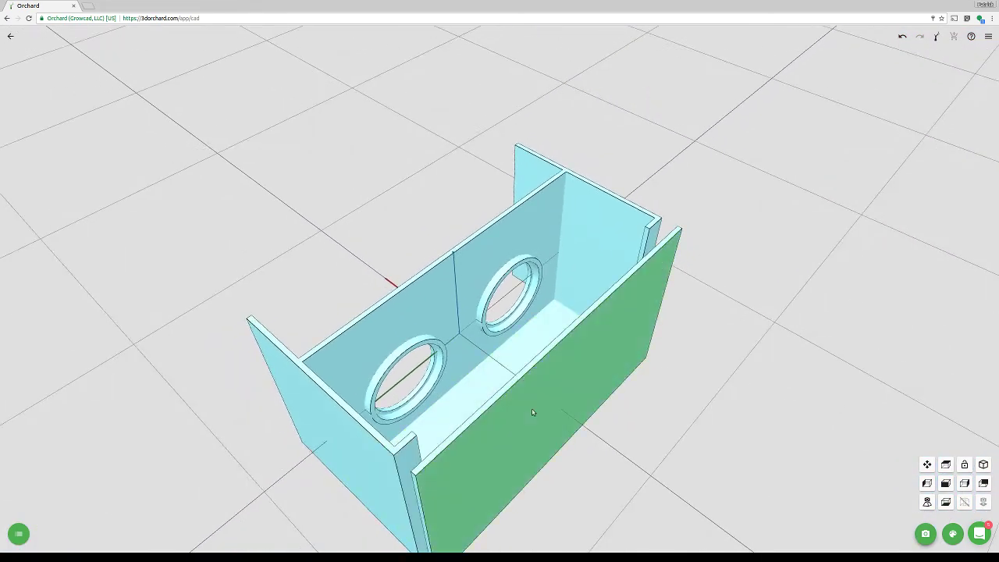
Section the view of the box at the narrow face of the lip beside one end wall
click(645, 240)
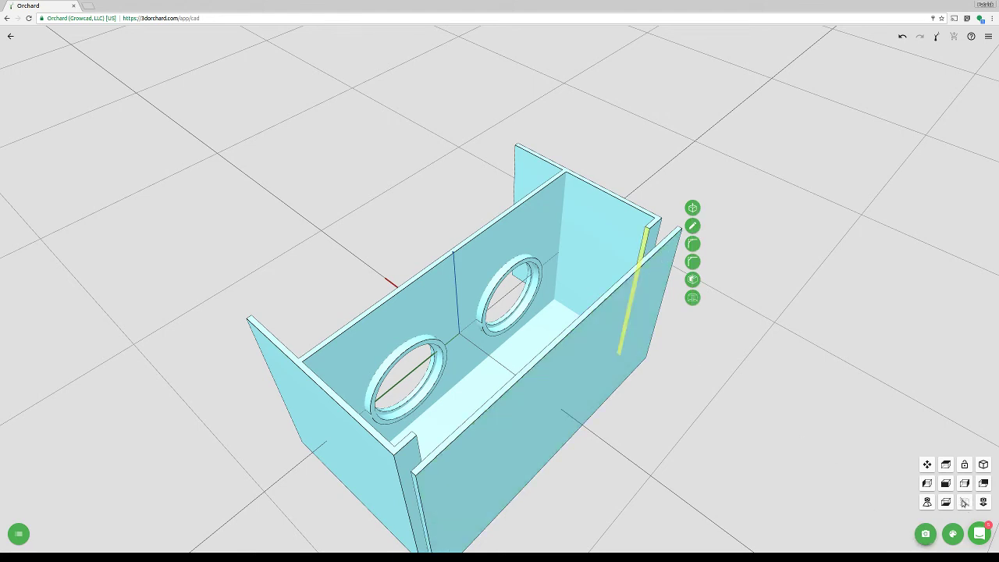
click(693, 298)
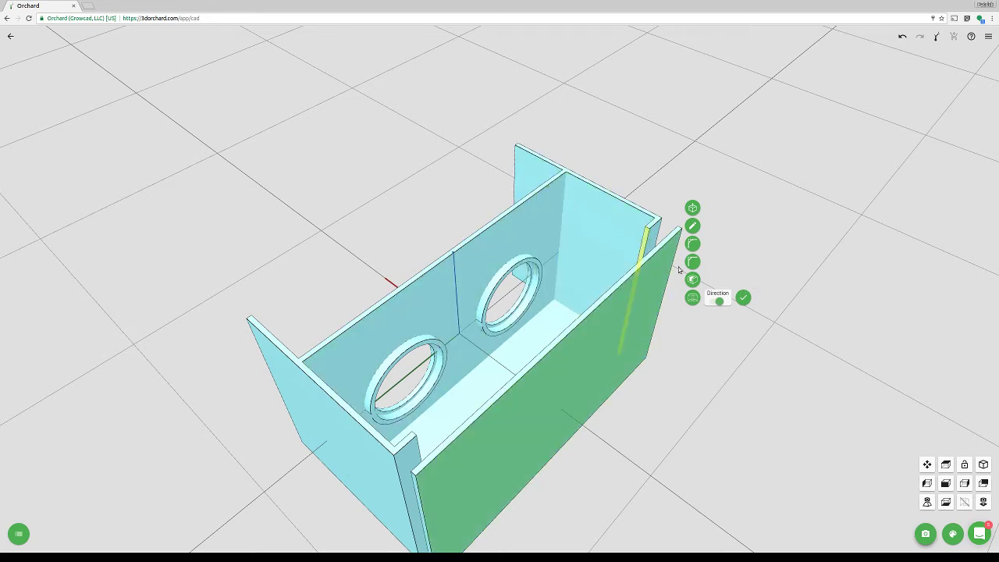
click(743, 298)
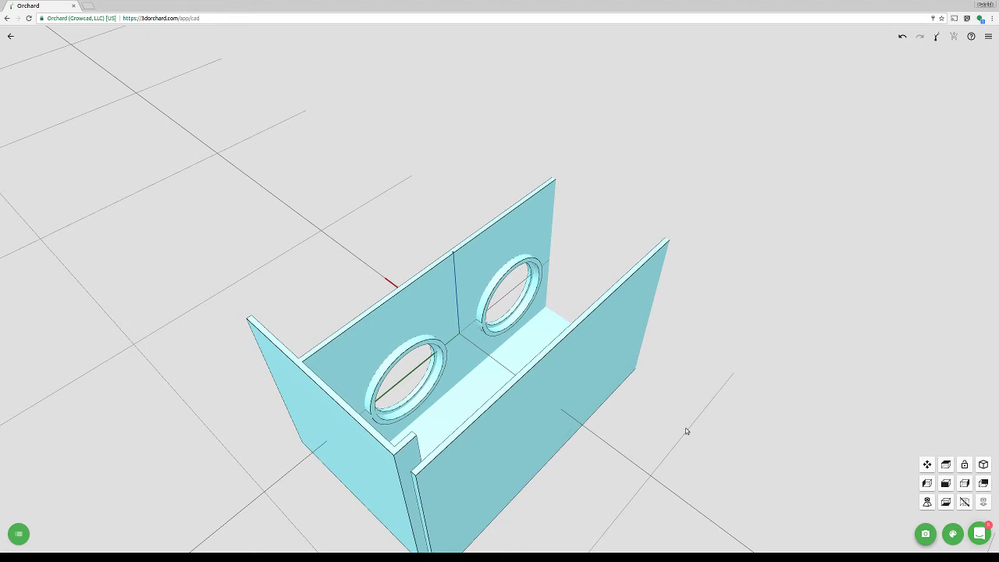
Chamfer the circular edge where the nearer mount's ring meets the inner wall, with a distance of 3 mm
drag(686, 431, 336, 368)
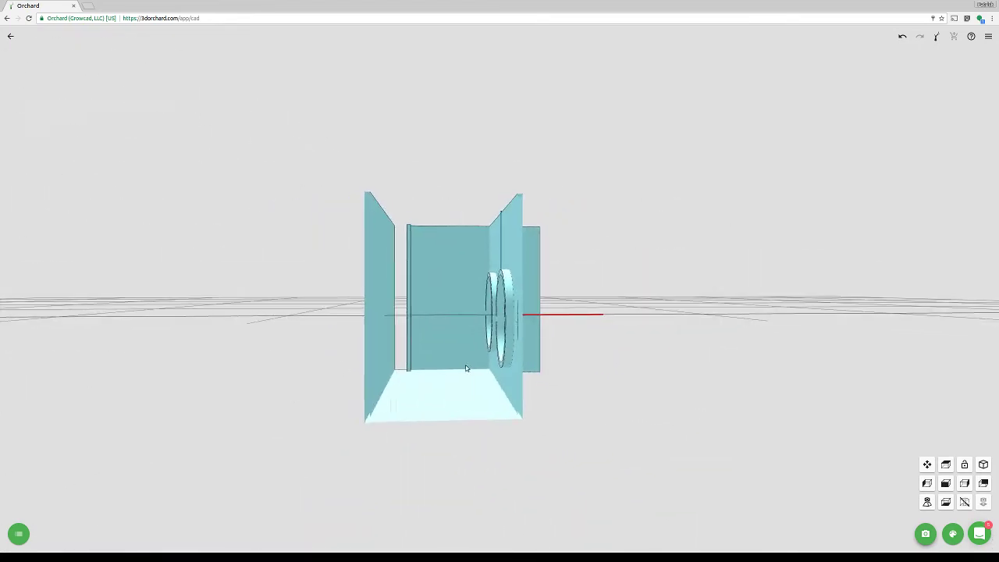
scroll(489, 364, up, 8)
drag(685, 417, 660, 415)
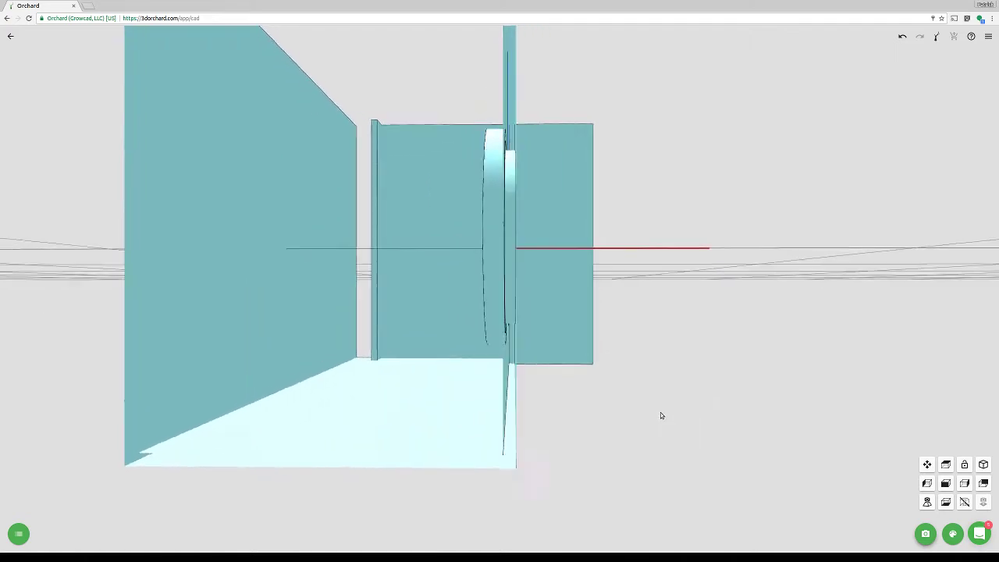
mouse_move(660, 415)
middle_down()
mouse_move(664, 426)
mouse_move(705, 434)
mouse_move(678, 406)
middle_up()
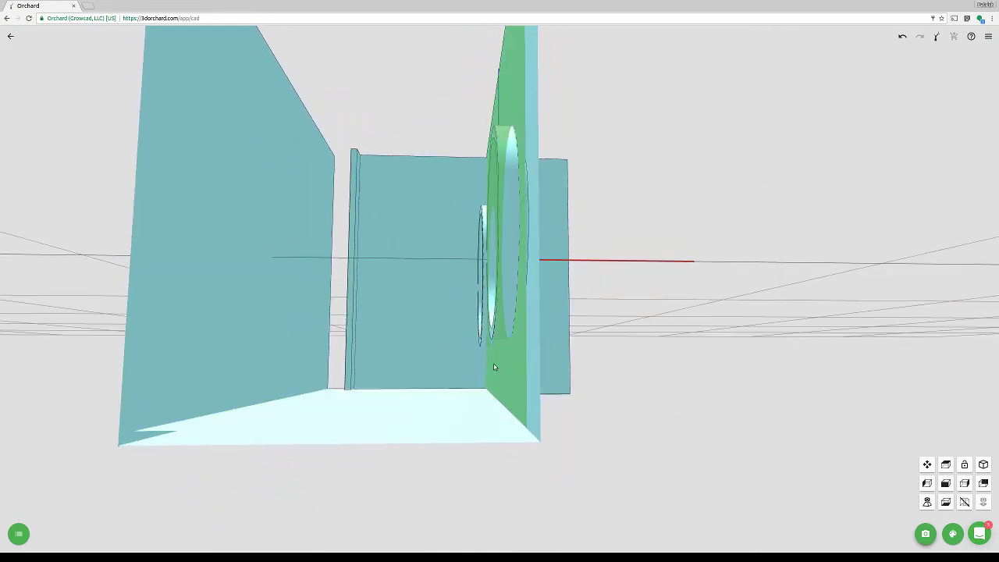
click(512, 324)
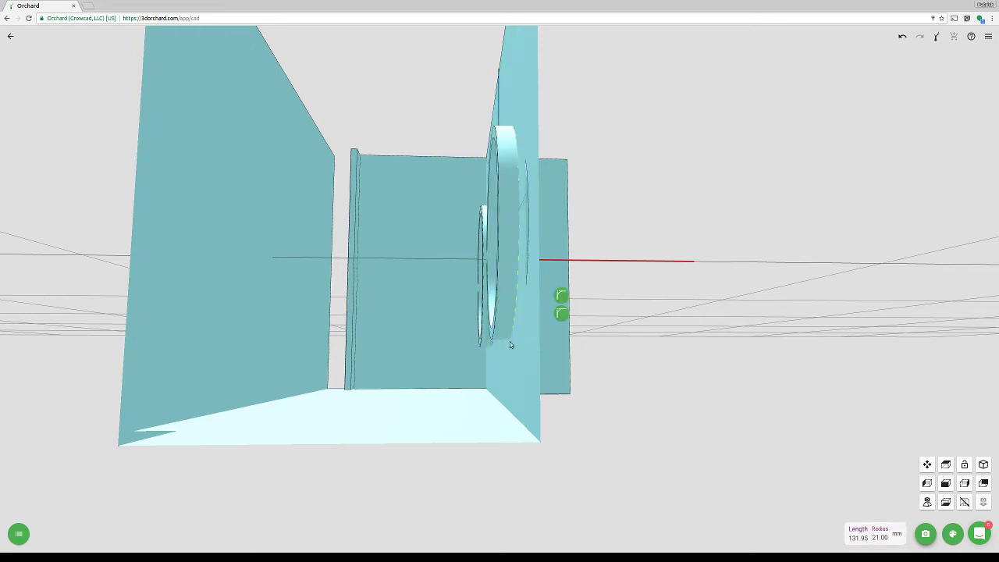
click(560, 315)
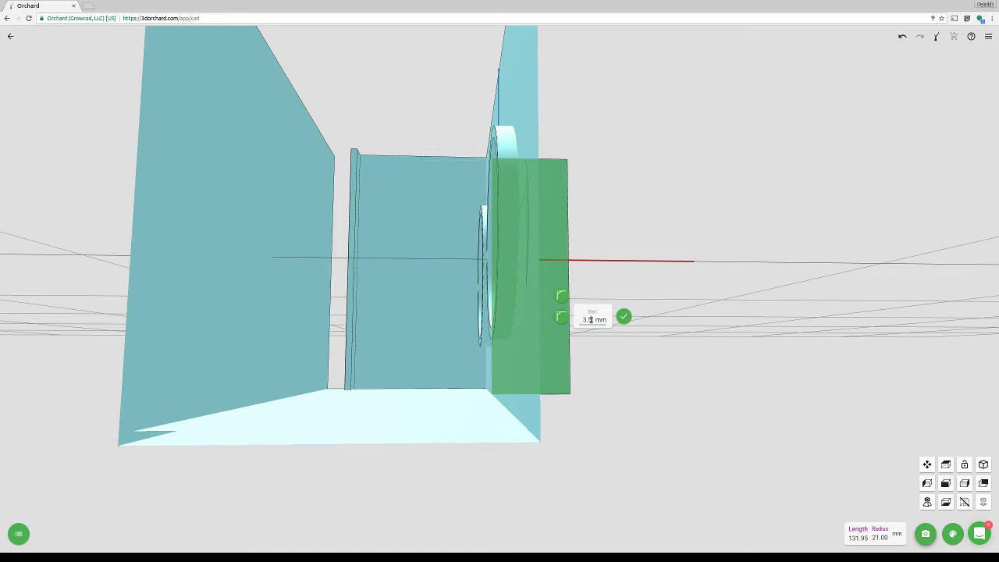
double_click(591, 319)
text(3)
key(Return)
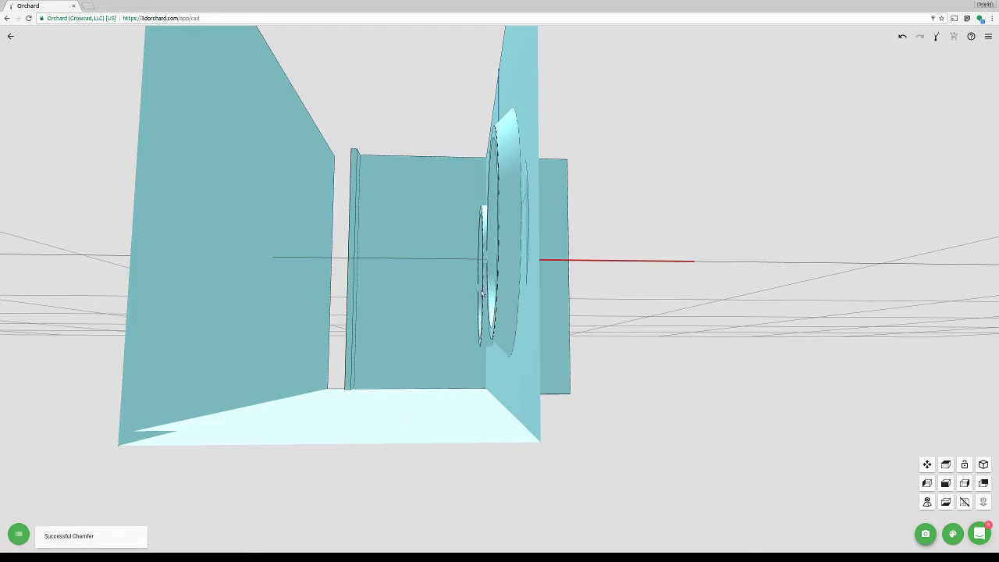
Chamfer the circular edge where the second mount's ring meets the inner wall, using the same 3 mm distance
scroll(504, 301, up, 3)
scroll(504, 301, up, 5)
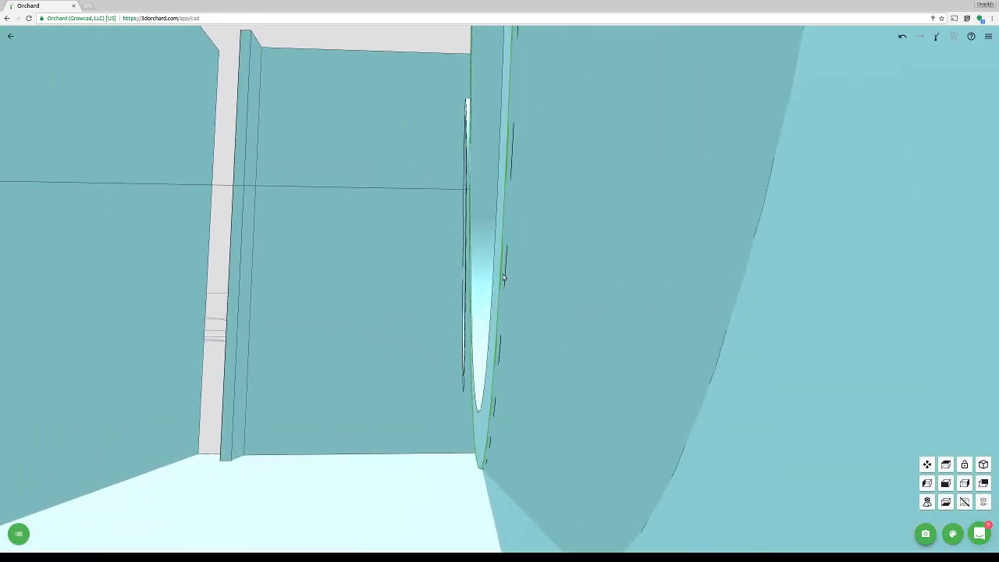
scroll(502, 281, down, 8)
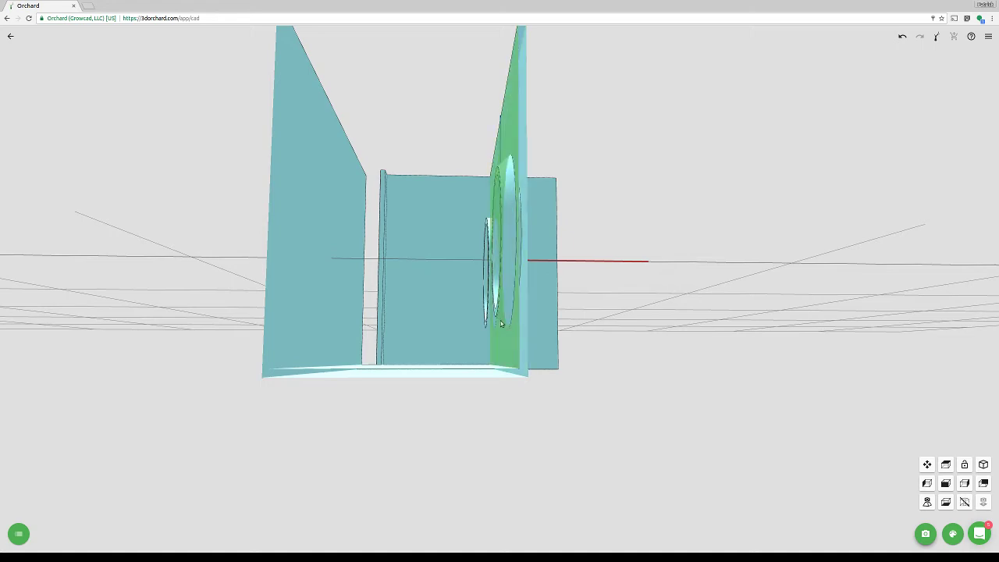
drag(550, 373, 575, 404)
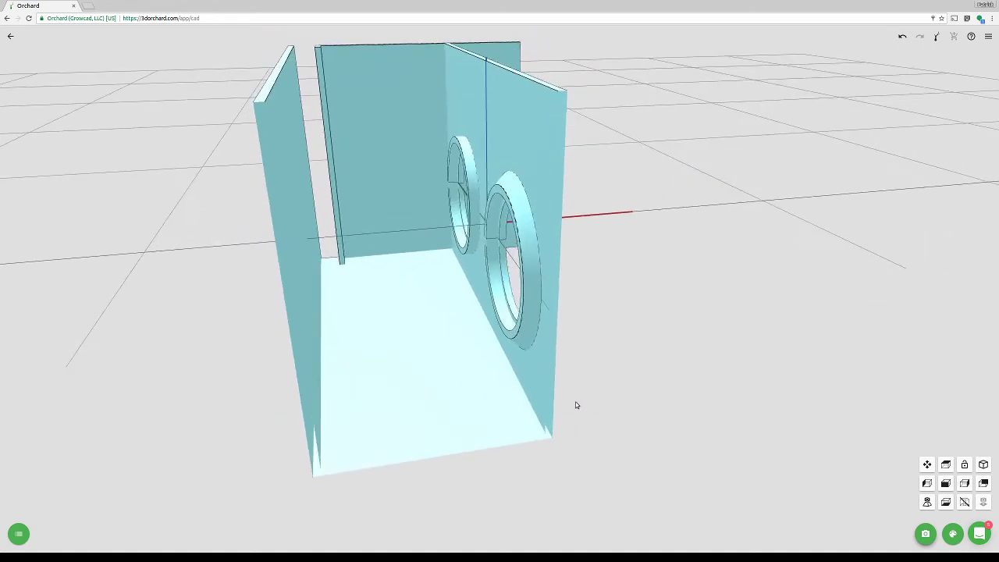
scroll(451, 104, up, 2)
scroll(450, 104, up, 3)
click(497, 210)
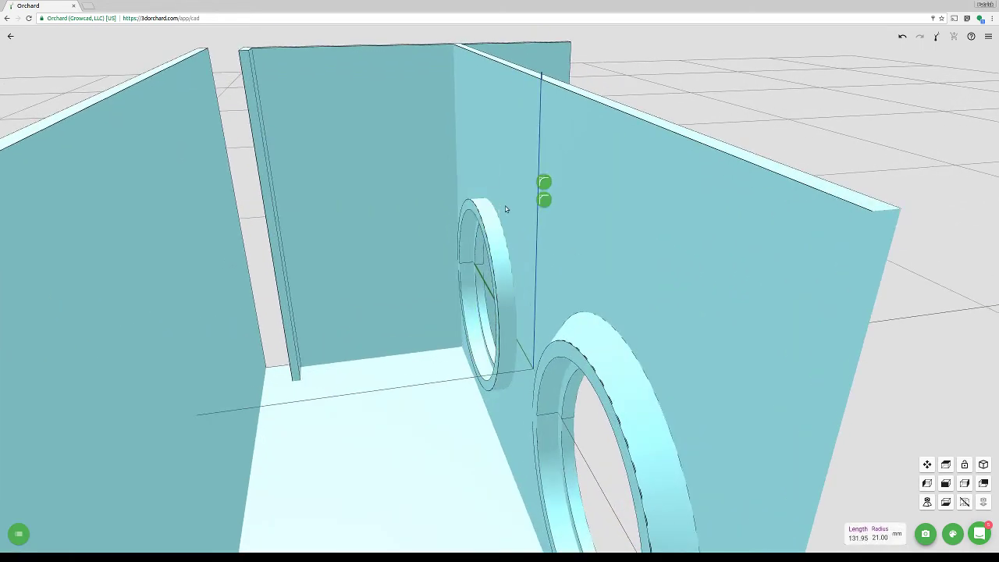
drag(540, 197, 603, 205)
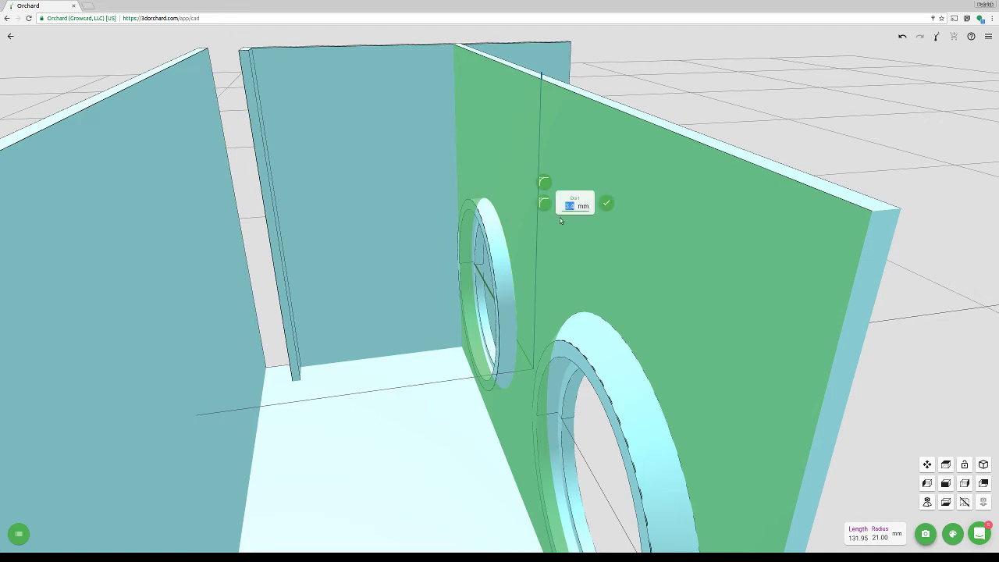
click(605, 205)
Turn off the section view to show the whole box again
scroll(562, 293, down, 5)
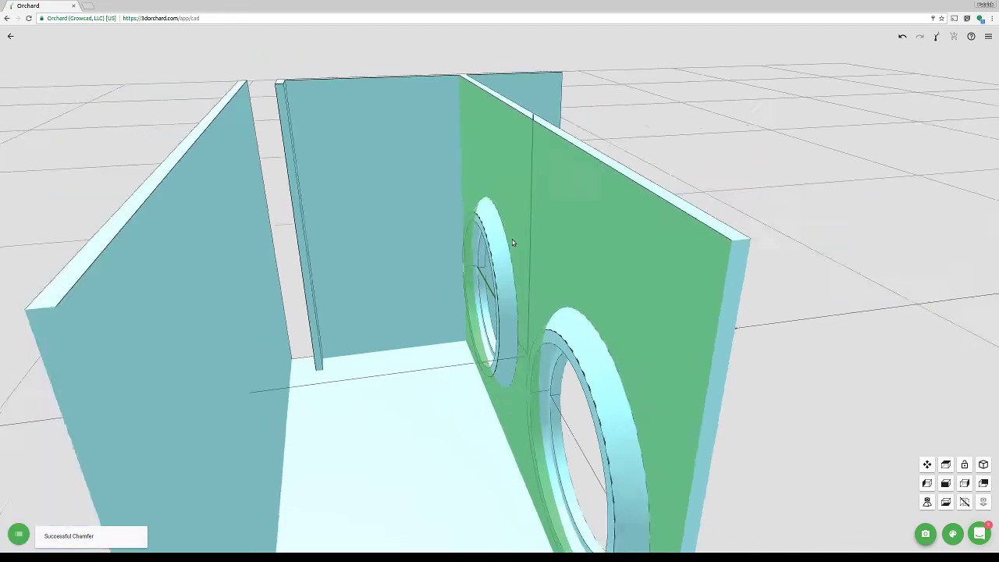
middle_drag(561, 292, 690, 376)
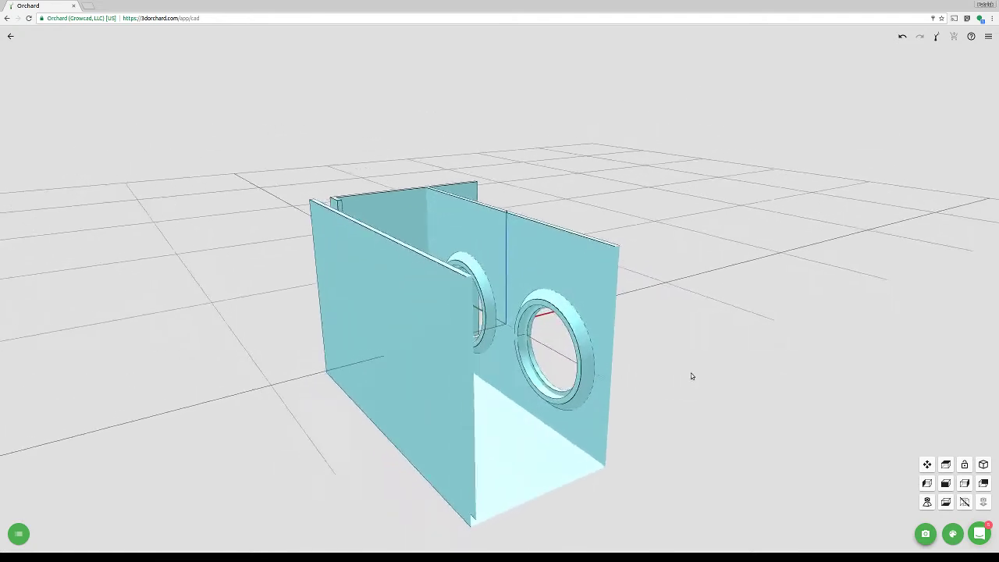
click(964, 502)
Examine the complete box and both chamfered mounts from outside, inside and above
scroll(705, 343, down, 3)
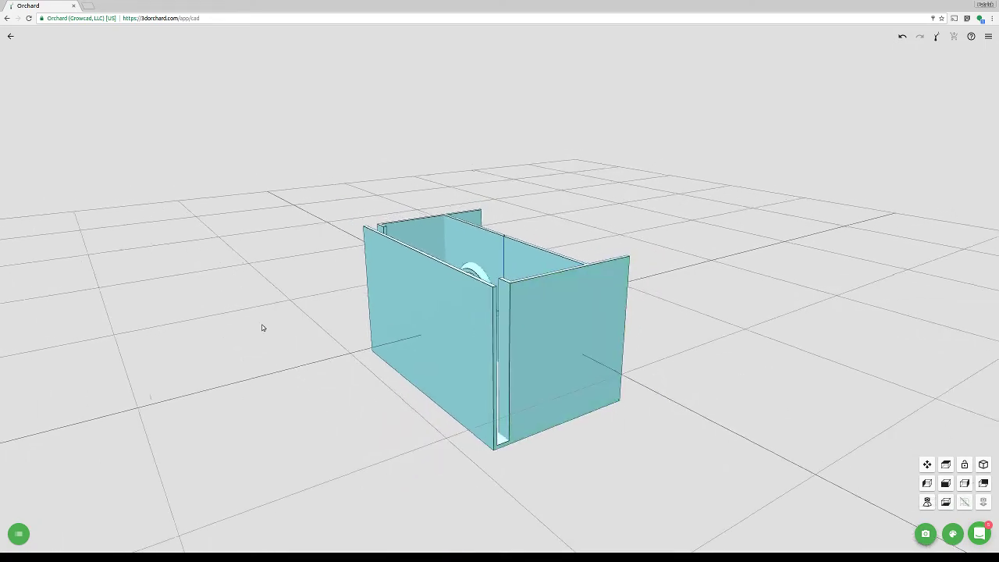
middle_drag(263, 327, 504, 327)
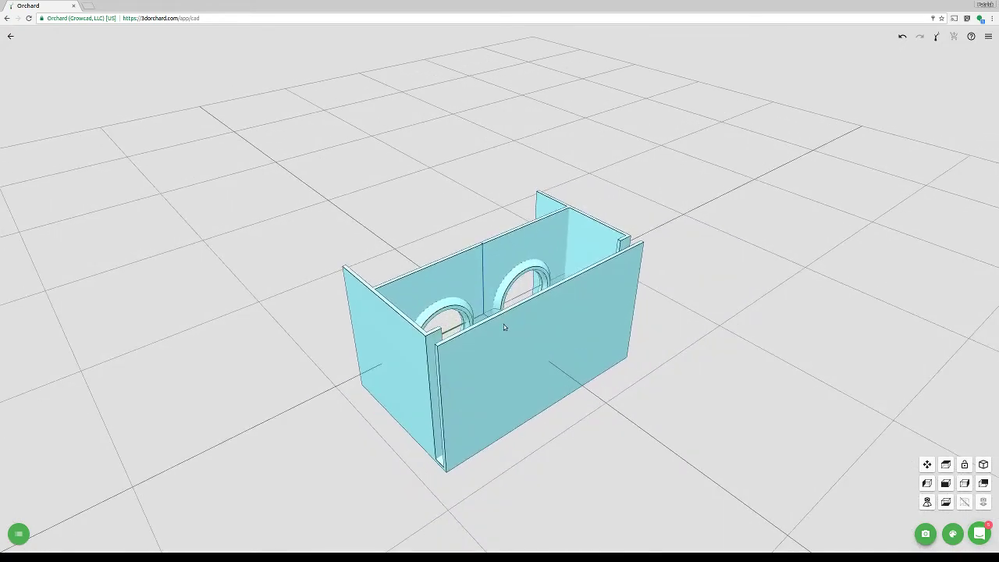
middle_drag(305, 408, 550, 335)
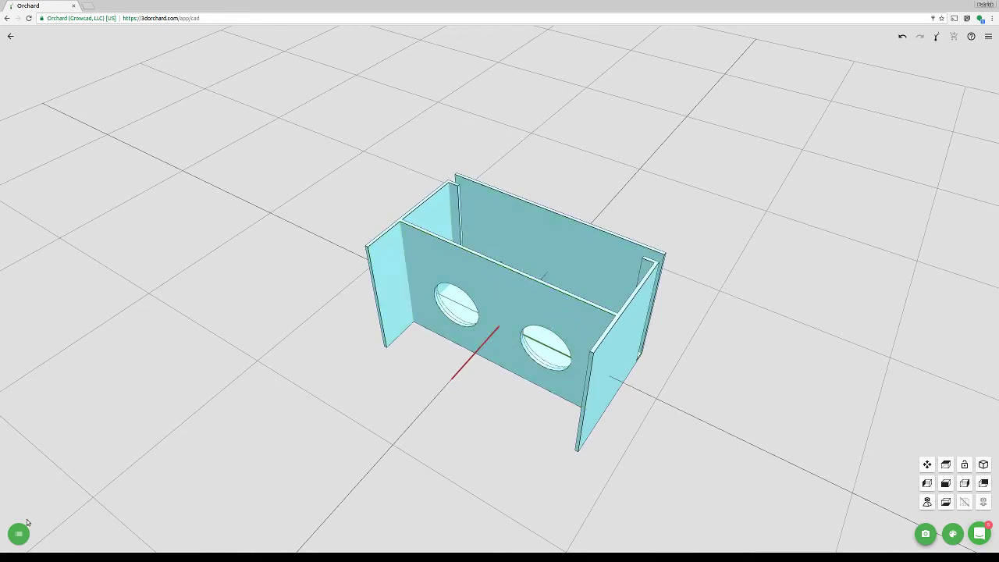
scroll(514, 266, up, 2)
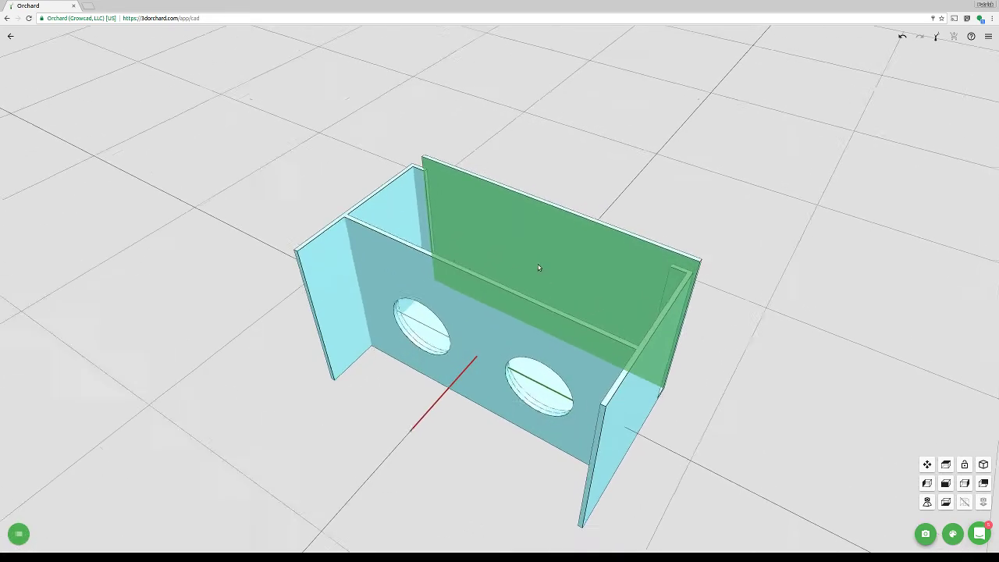
scroll(538, 268, up, 8)
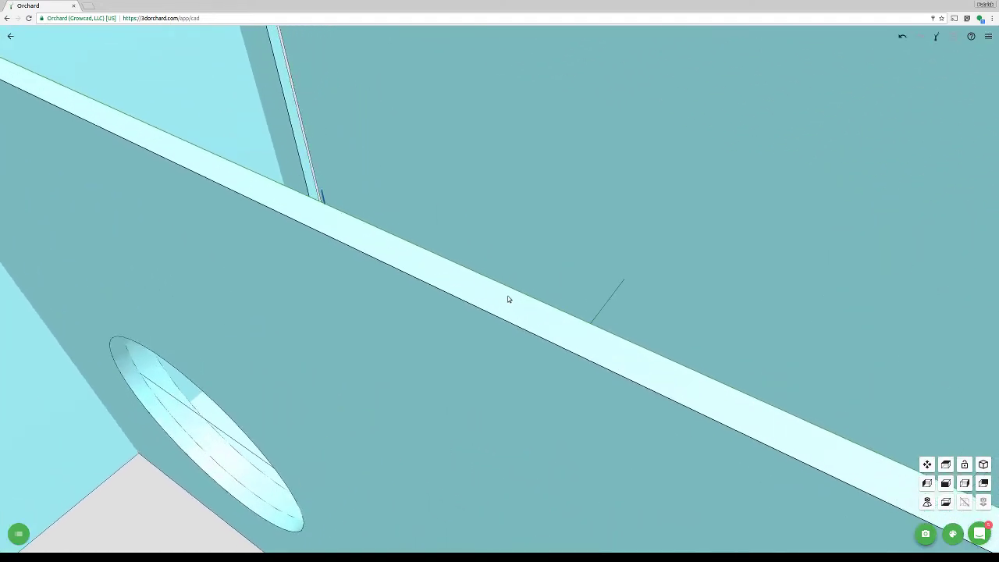
scroll(345, 391, down, 8)
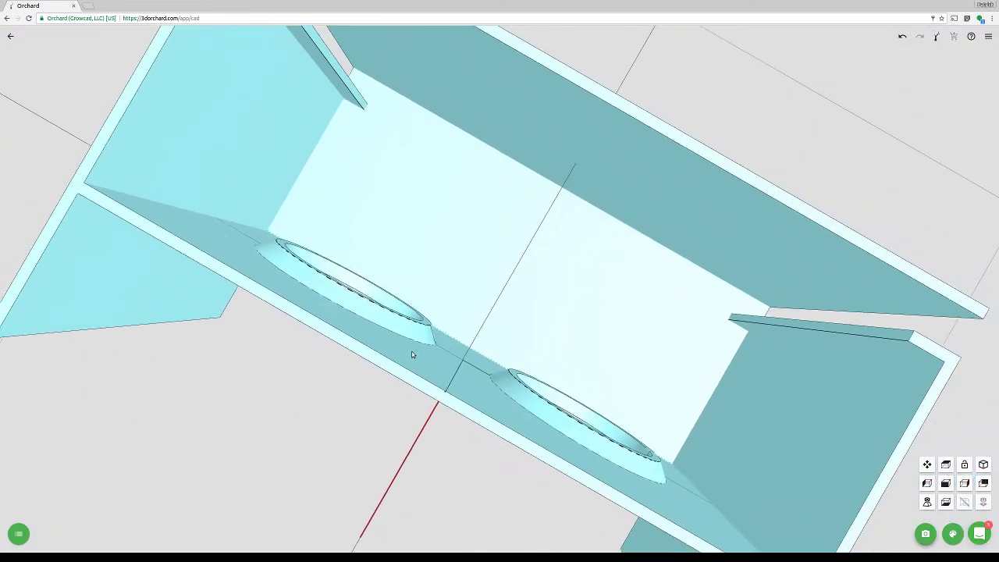
scroll(413, 355, down, 3)
scroll(474, 404, up, 4)
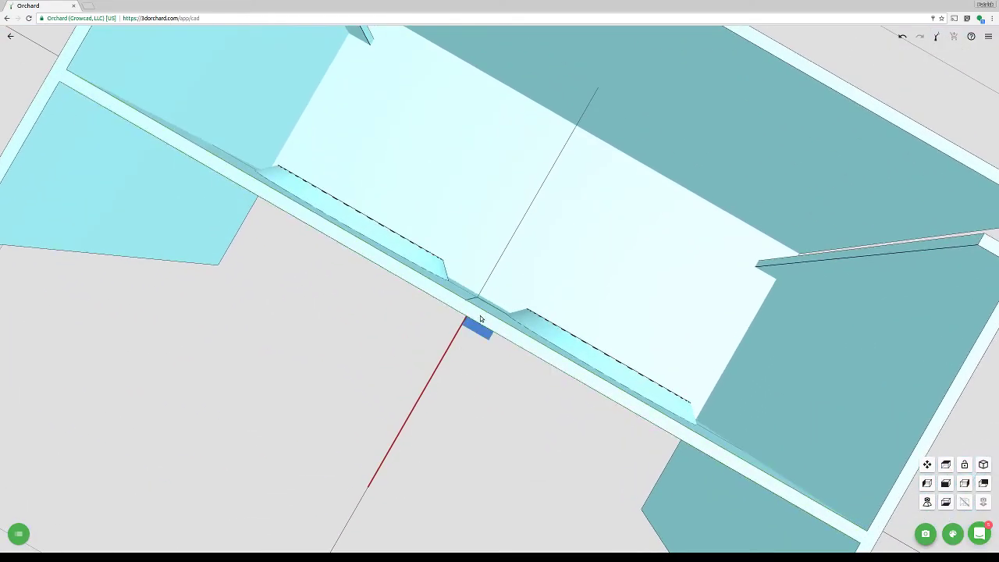
scroll(481, 318, up, 2)
Select the thin top face running along the mount wall and the two end walls
click(483, 305)
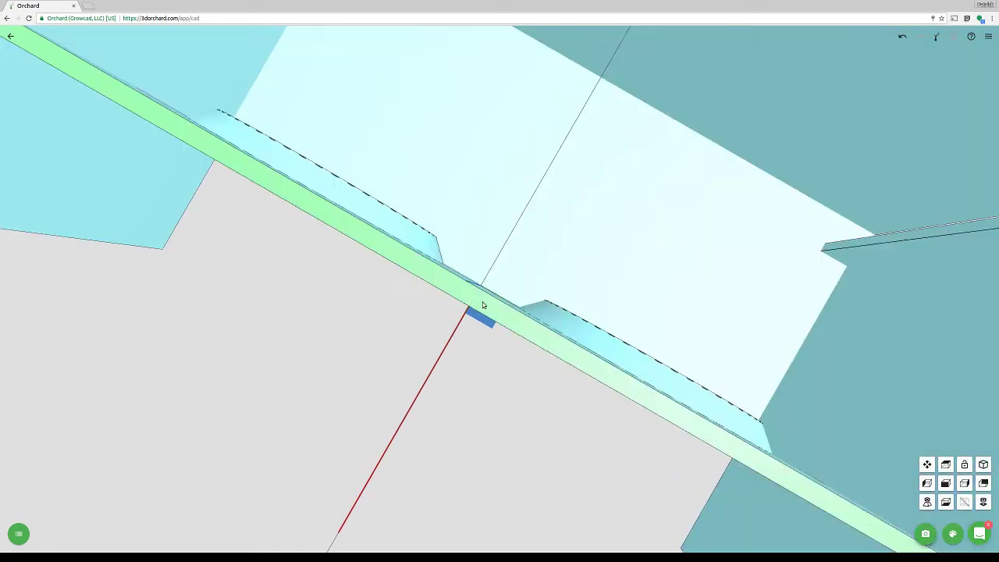
click(483, 305)
middle_drag(448, 450, 422, 357)
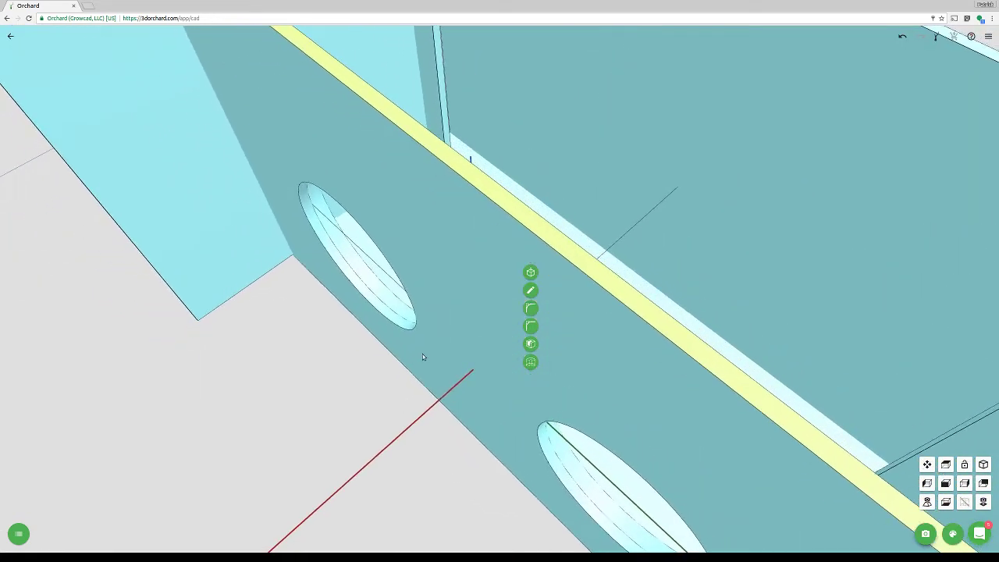
scroll(484, 303, down, 3)
scroll(488, 246, down, 3)
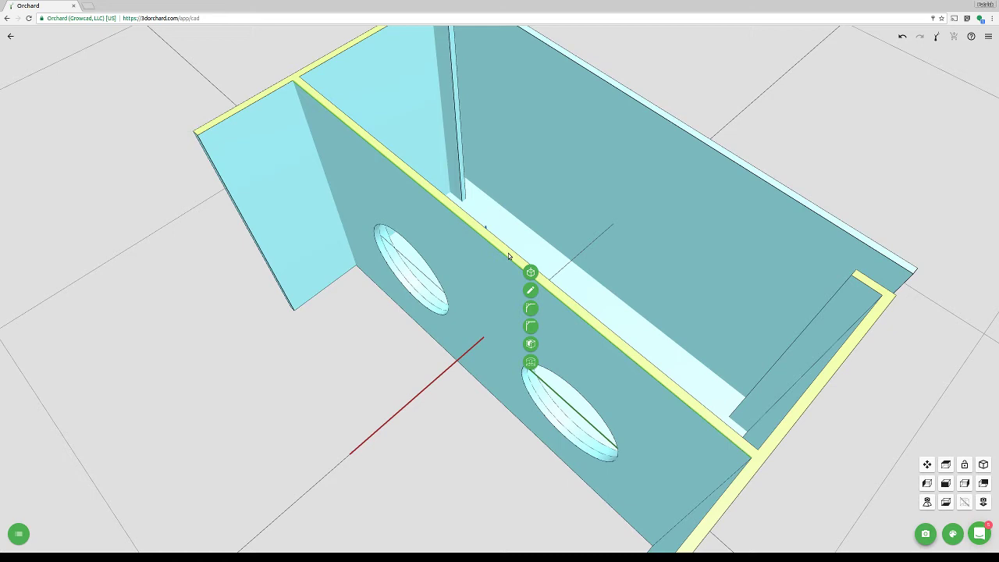
Cycle through the overlapping faces beneath the mount wall's top edge in the see-through selection view and clear the selection
click(507, 253)
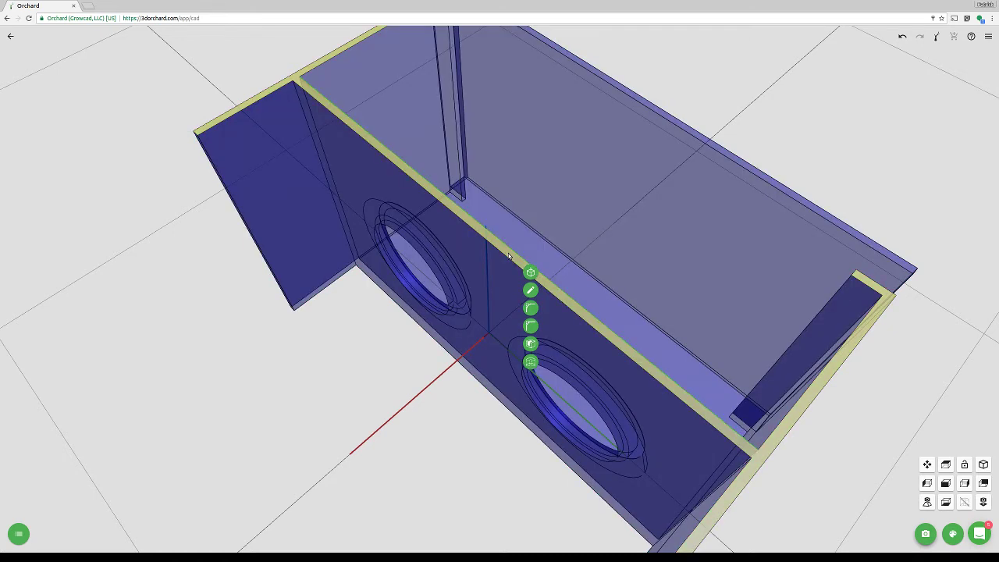
scroll(508, 255, down, 1)
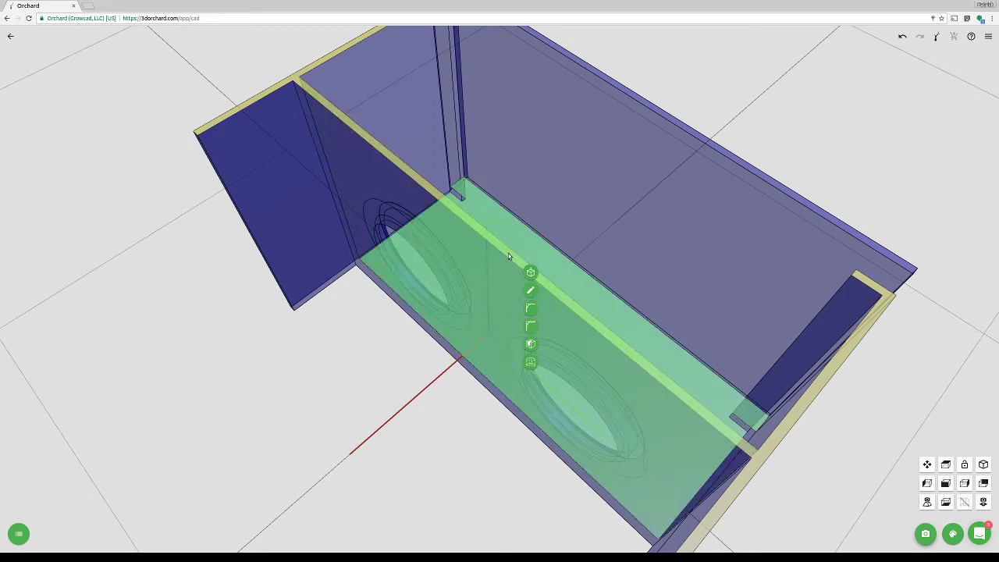
scroll(508, 255, down, 1)
scroll(508, 255, up, 1)
click(508, 253)
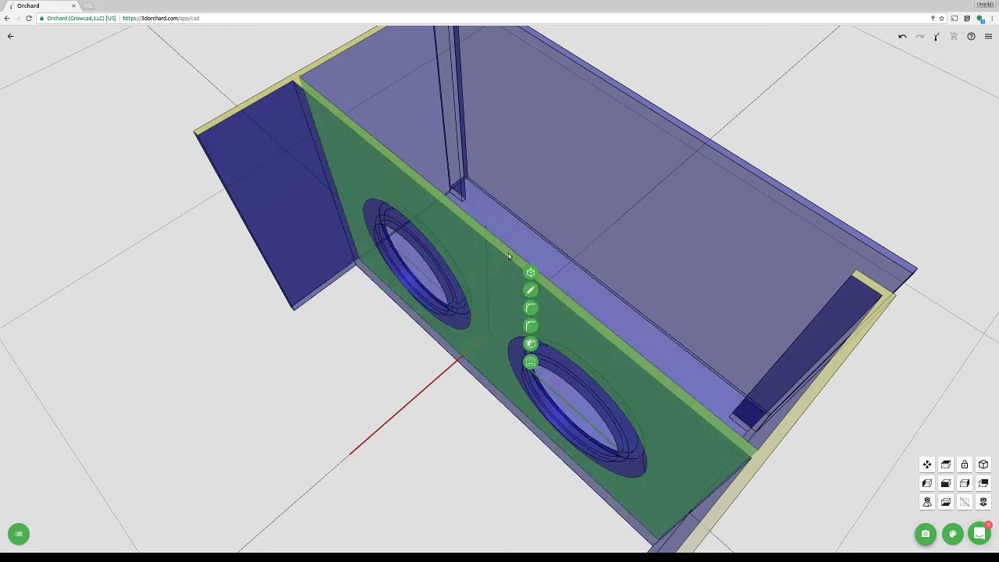
click(508, 252)
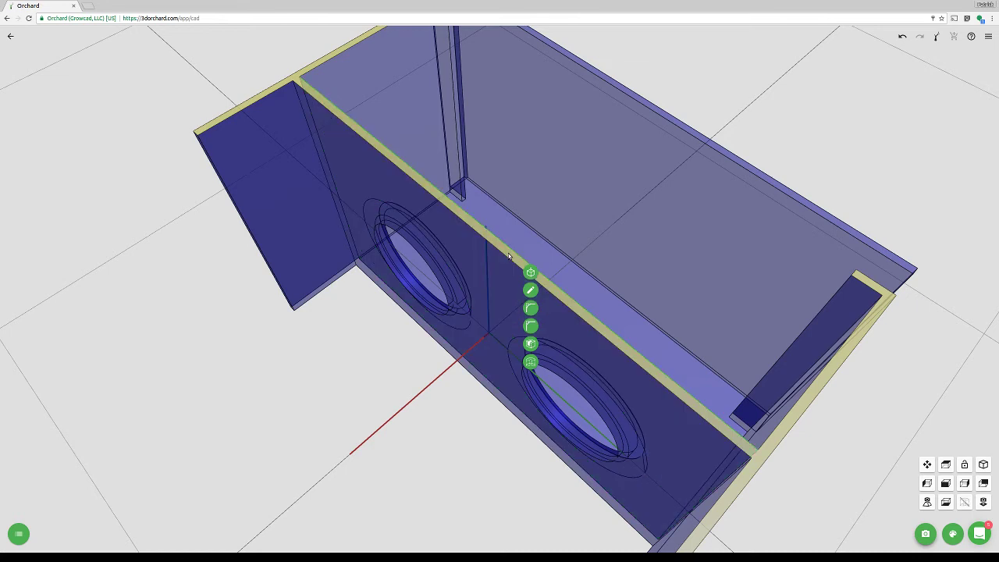
click(508, 254)
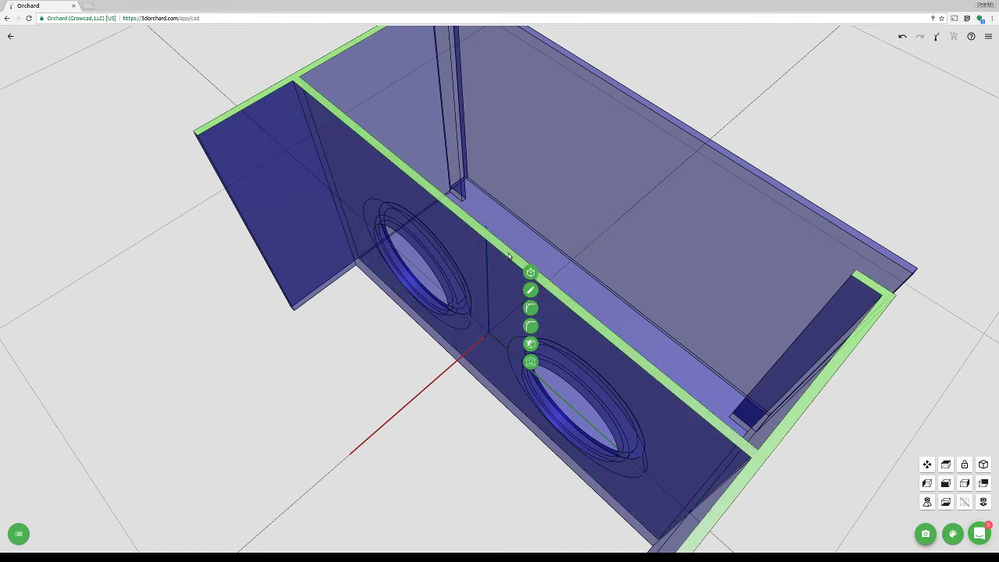
click(508, 254)
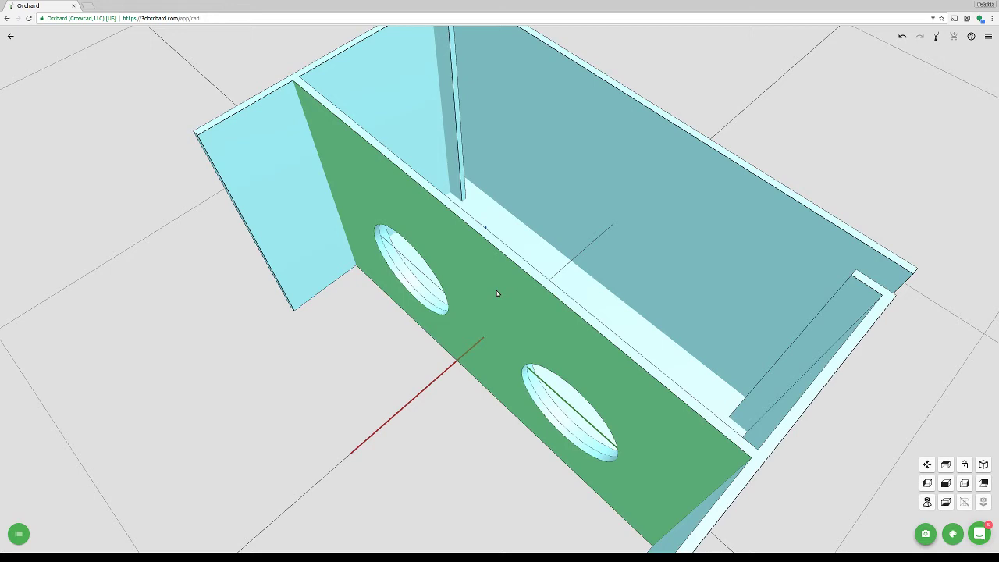
Select the hidden floor face through the mount wall, and switch the selection to the wall's top face
click(496, 292)
click(496, 291)
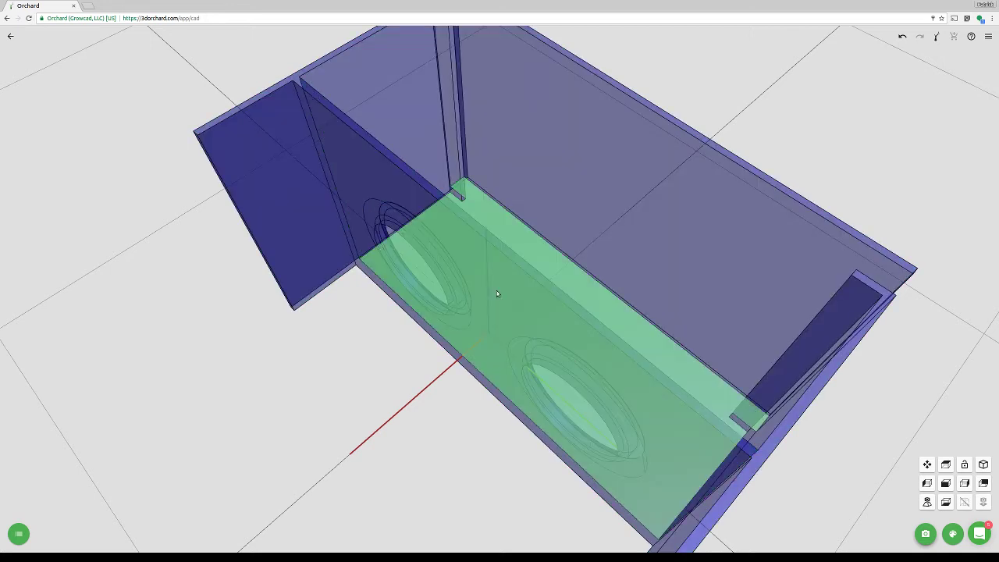
click(497, 293)
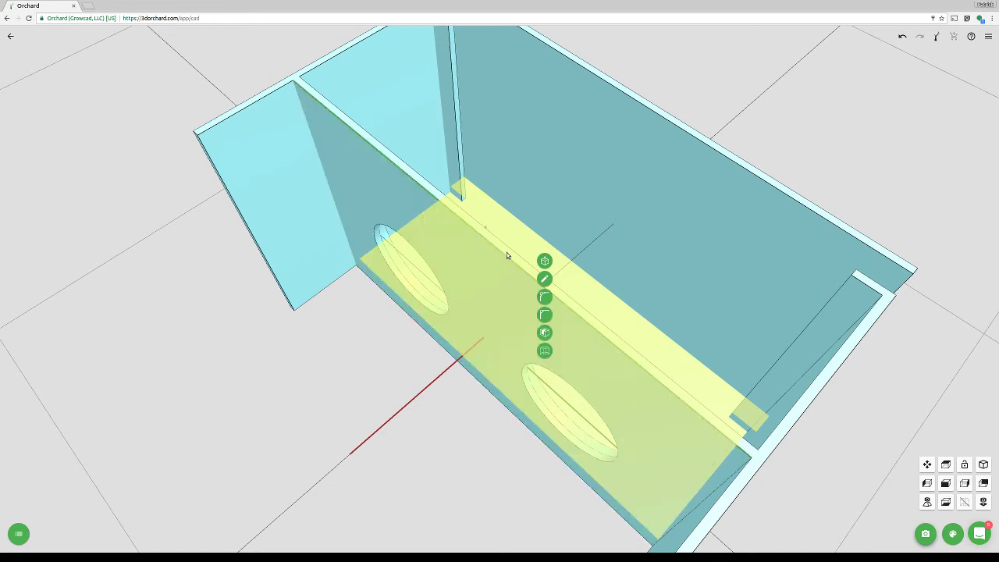
click(507, 255)
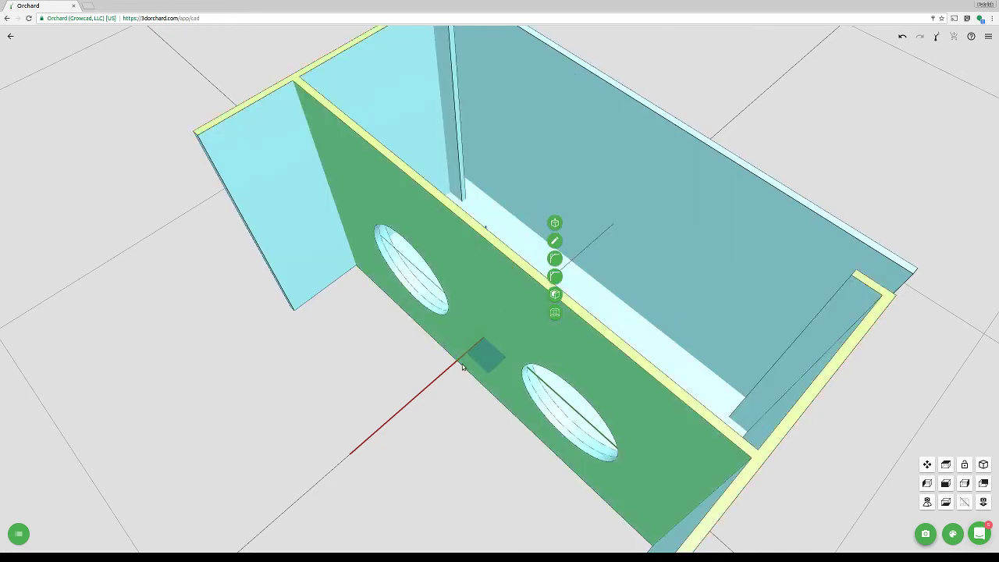
Start a sketch on the box's top face in orthographic view and anchor a reference point at one outer back-wall corner
click(554, 242)
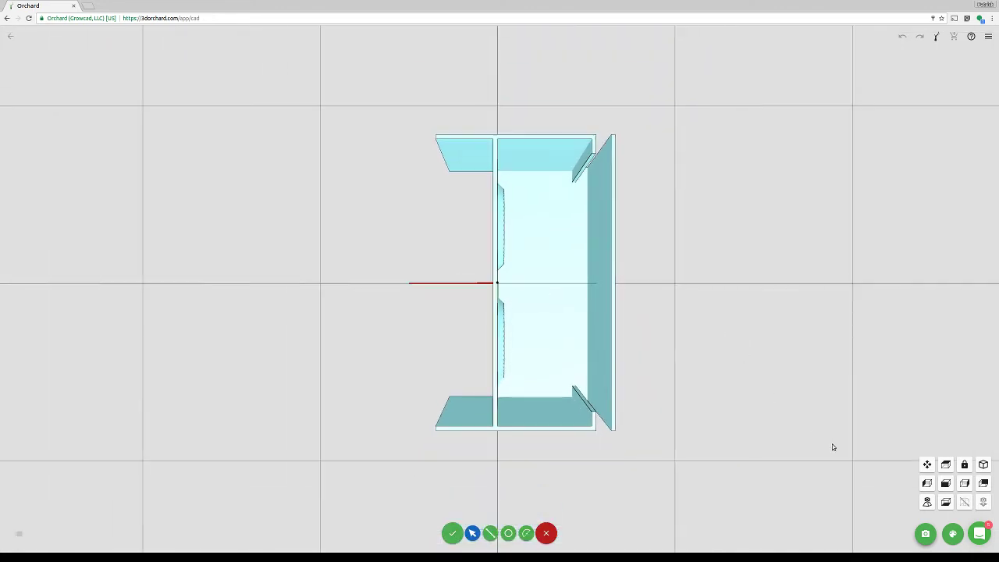
click(928, 503)
scroll(575, 248, up, 3)
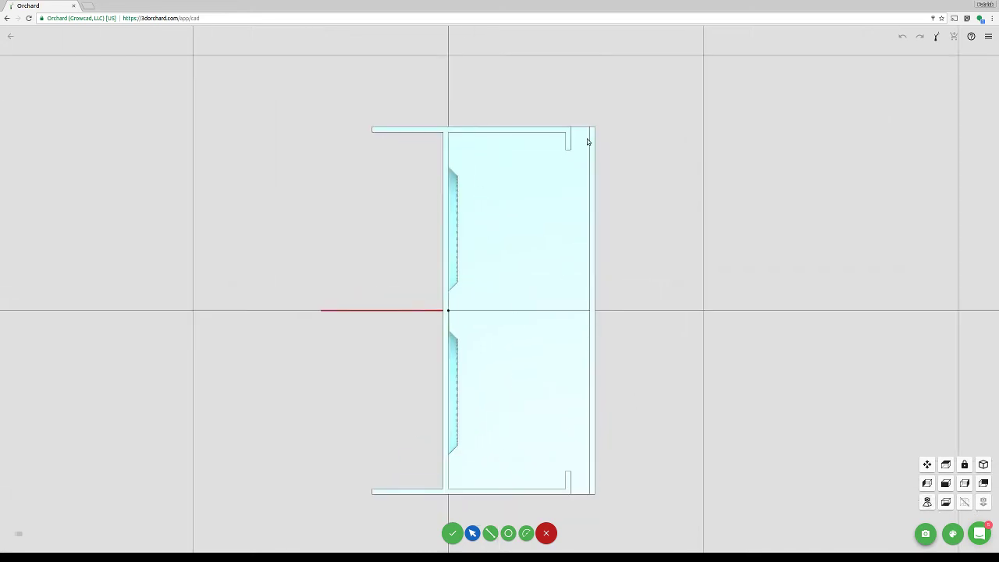
scroll(587, 141, up, 4)
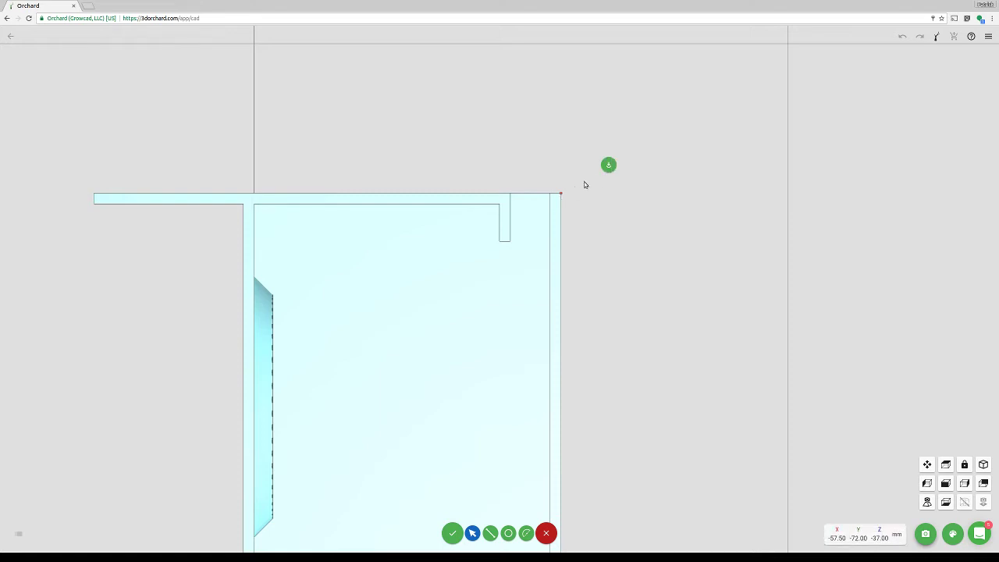
scroll(553, 274, down, 5)
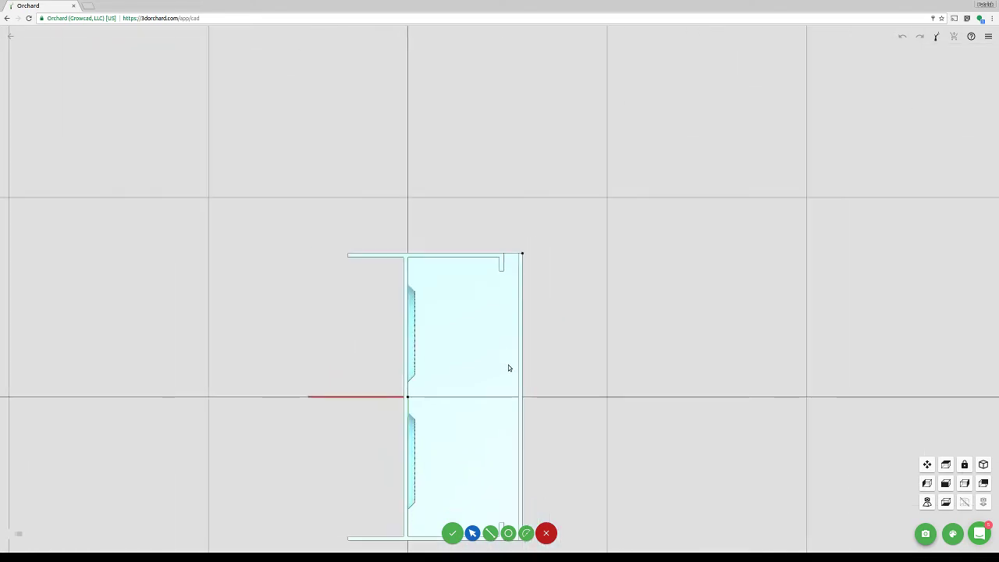
Anchor reference points at the remaining three outer corners of the box's top outline
scroll(504, 401, down, 2)
scroll(501, 417, up, 6)
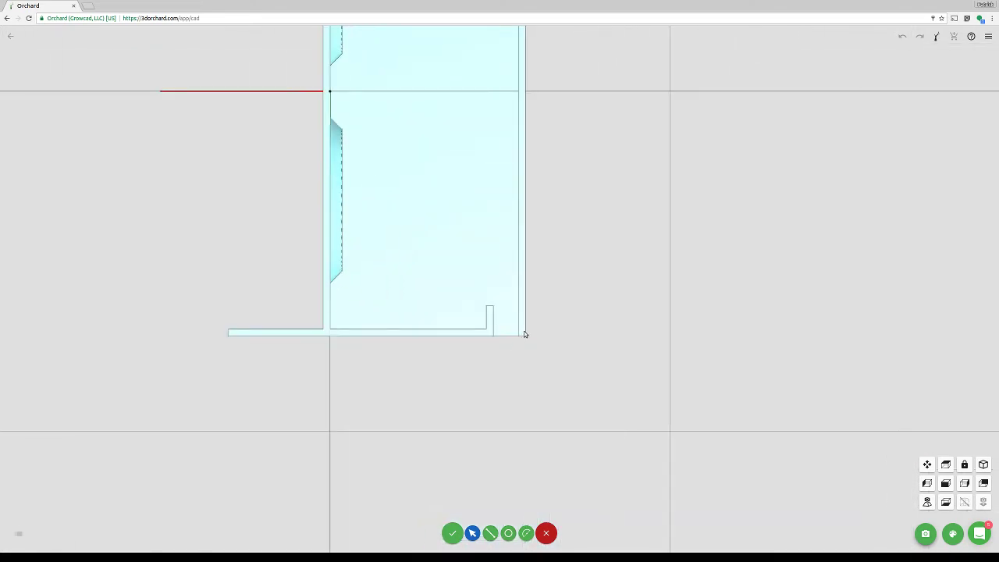
click(525, 336)
click(227, 336)
click(275, 306)
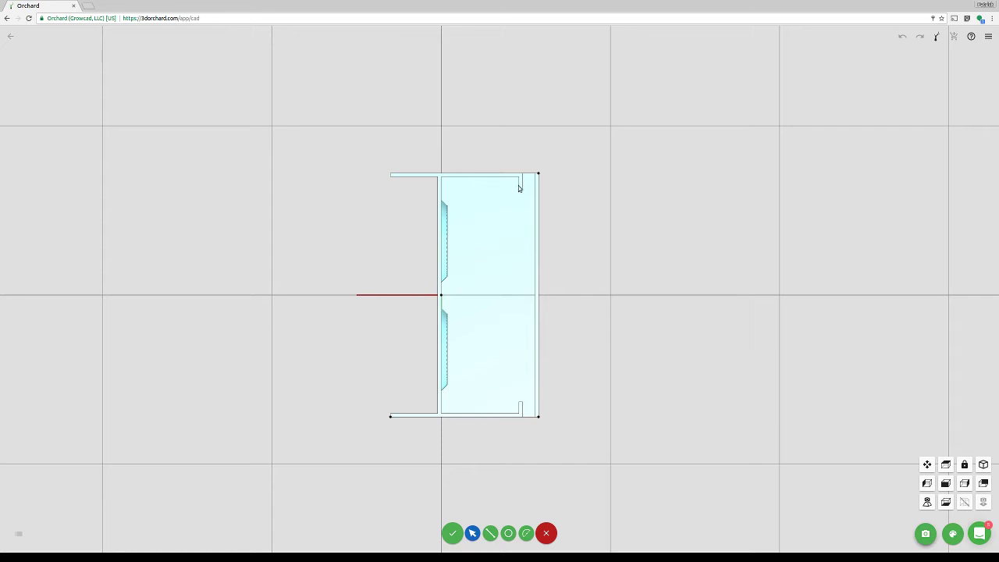
scroll(388, 174, up, 5)
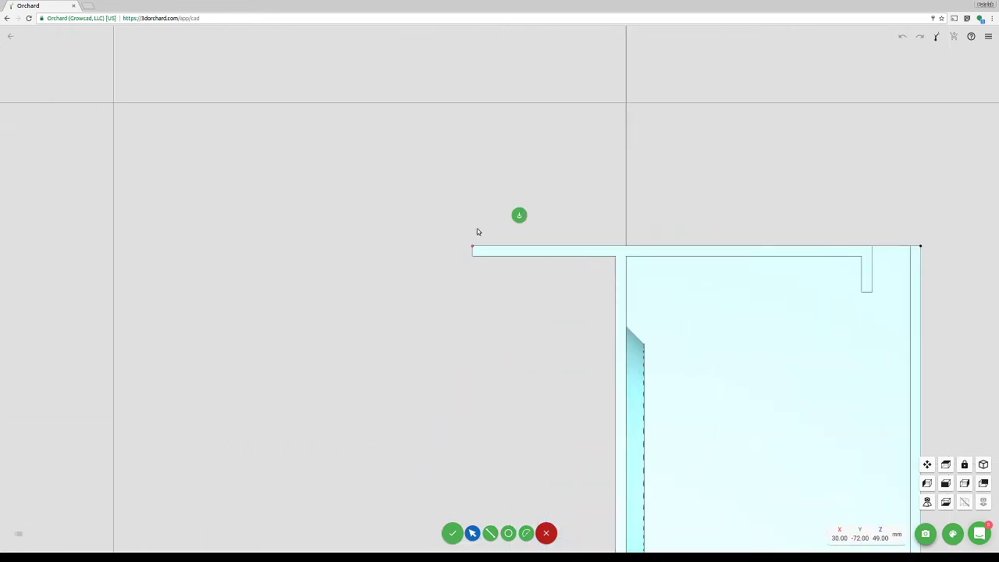
scroll(557, 323, down, 6)
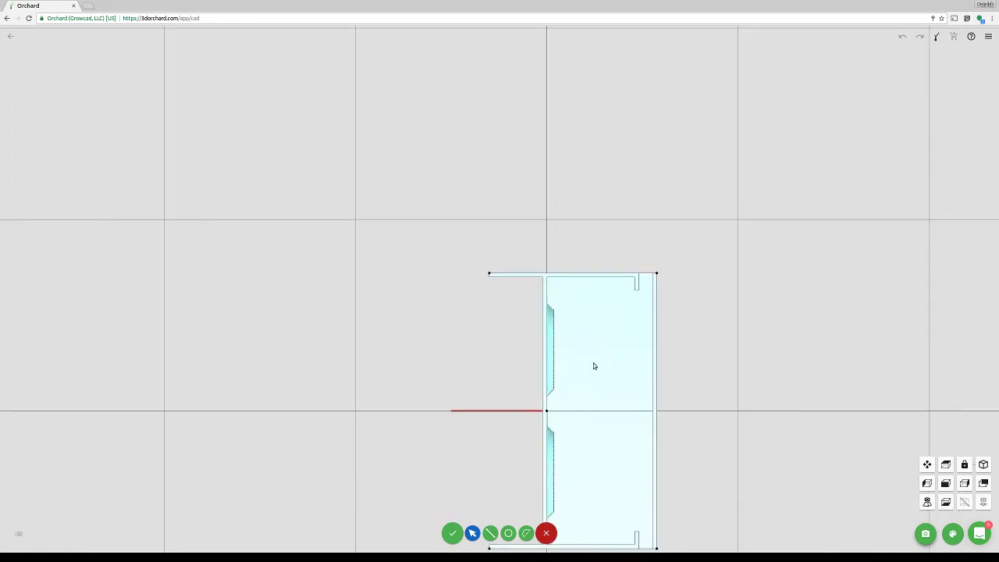
scroll(571, 400, up, 2)
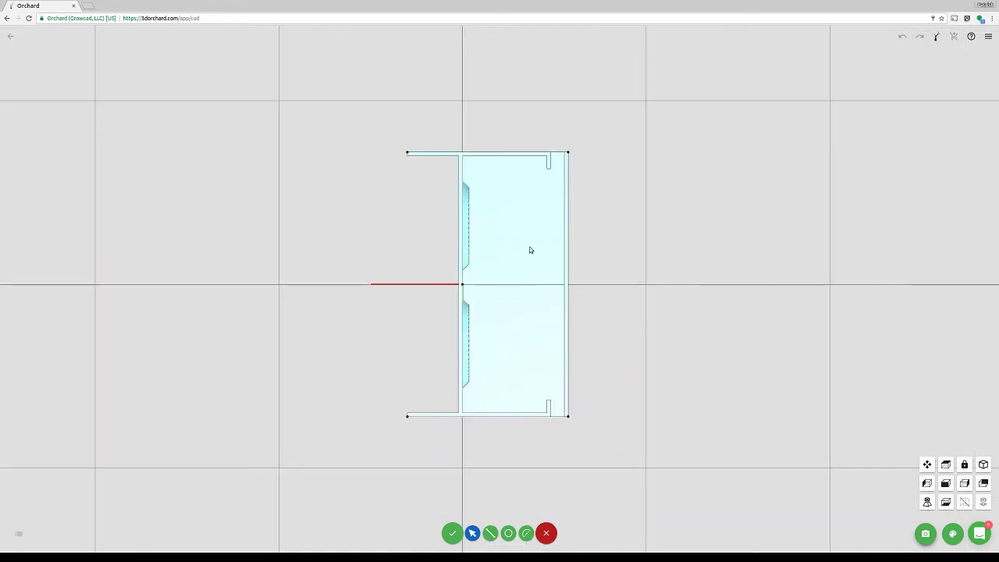
scroll(528, 249, up, 1)
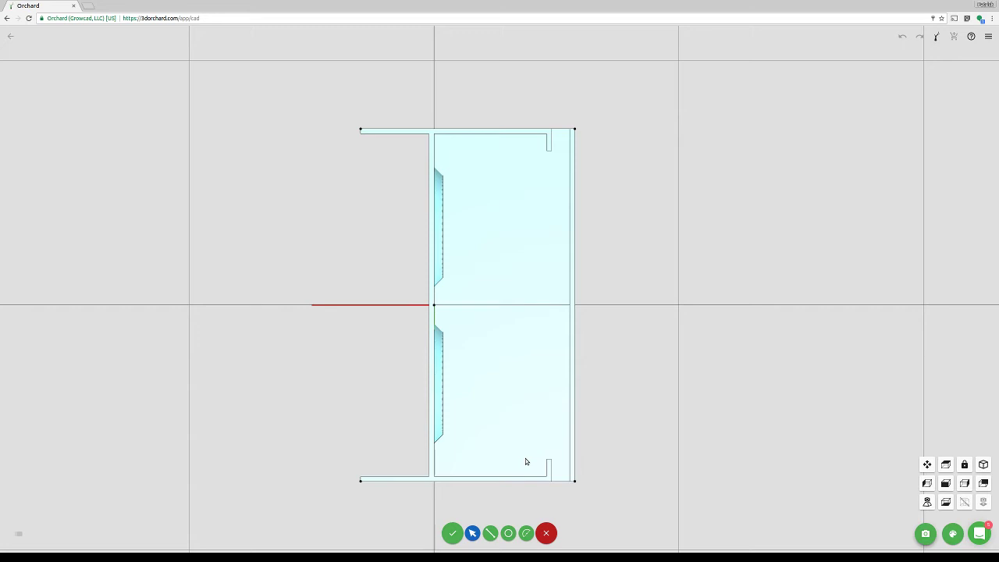
Draw a closed rectangle of lines through the four anchored outer corners and finish the sketch
click(496, 532)
click(360, 479)
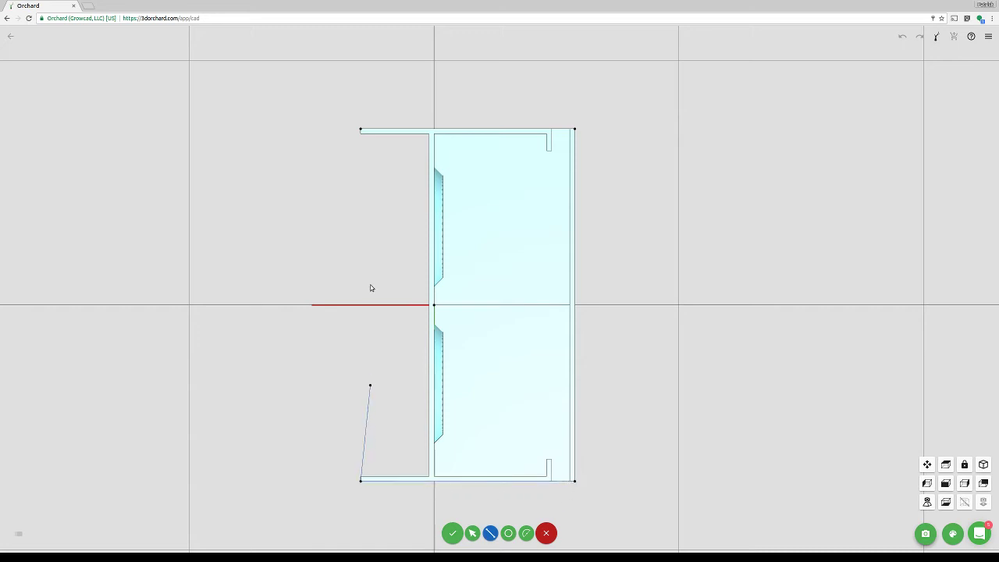
click(360, 128)
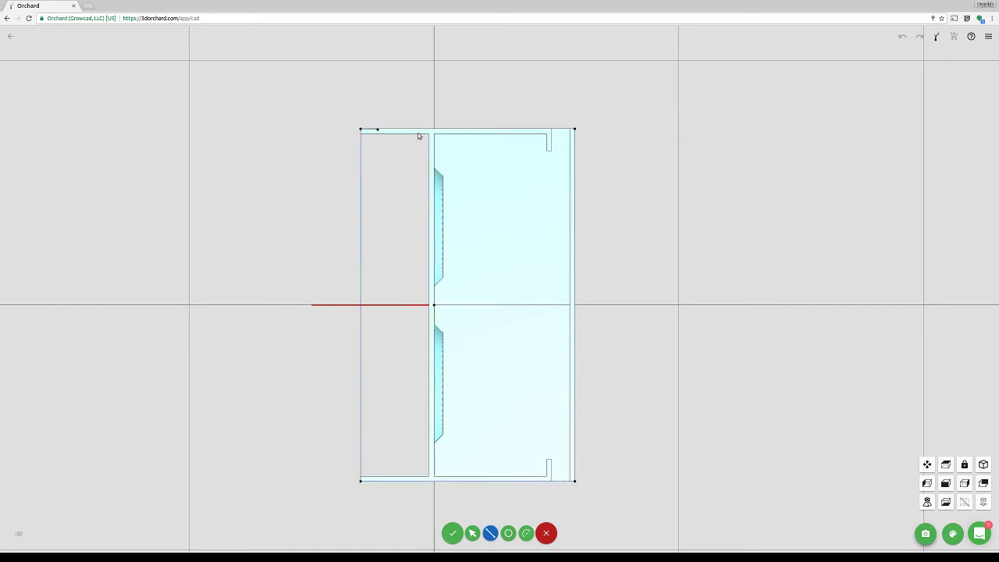
click(574, 129)
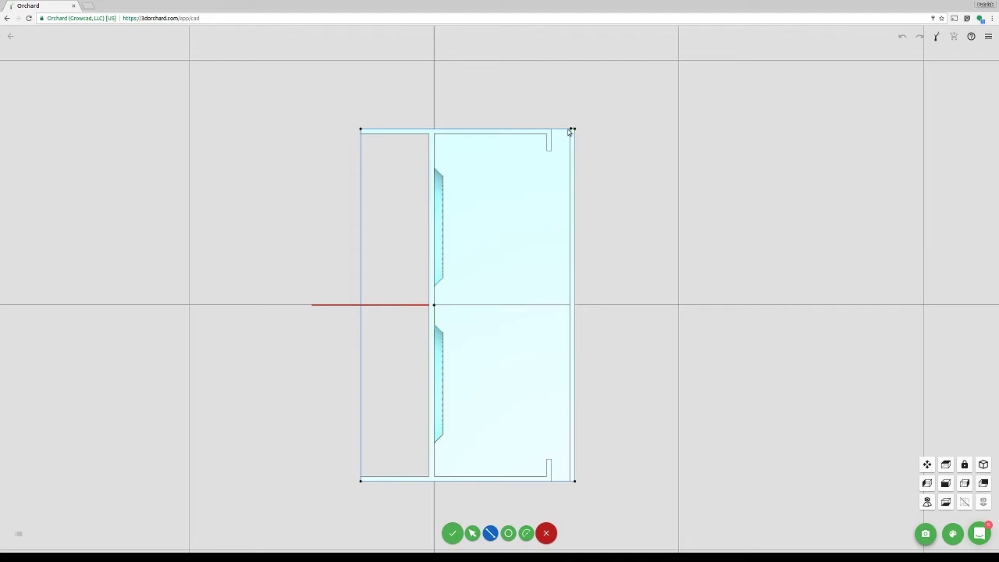
click(574, 480)
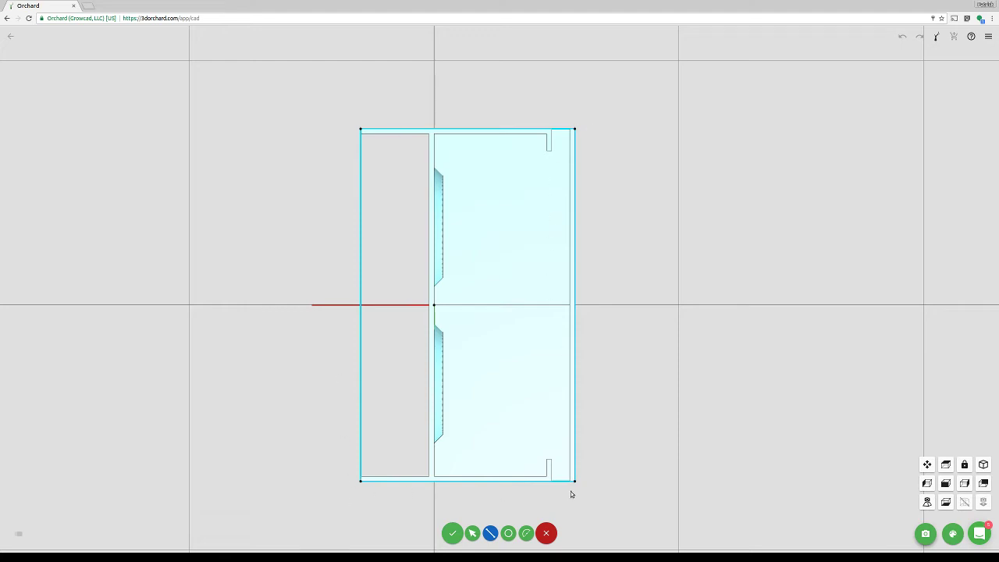
click(453, 532)
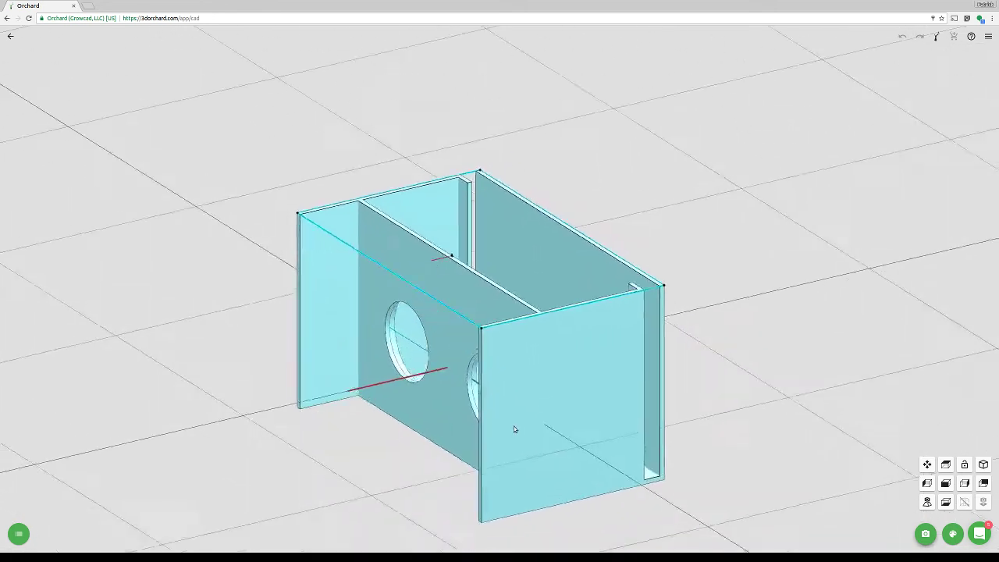
Extrude the rectangular outline by -4 mm down into the box to form a lid
click(456, 307)
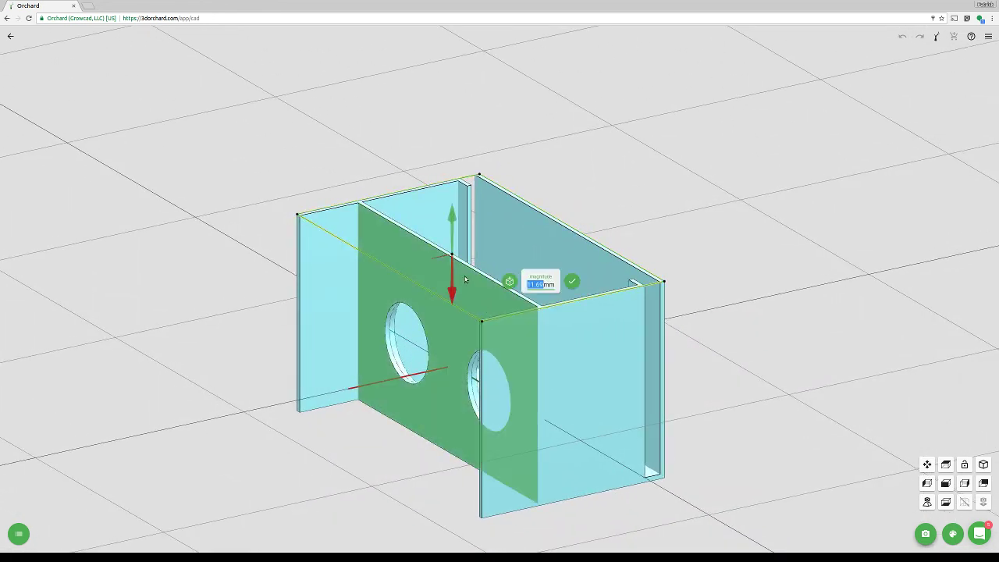
drag(454, 216, 453, 226)
double_click(536, 282)
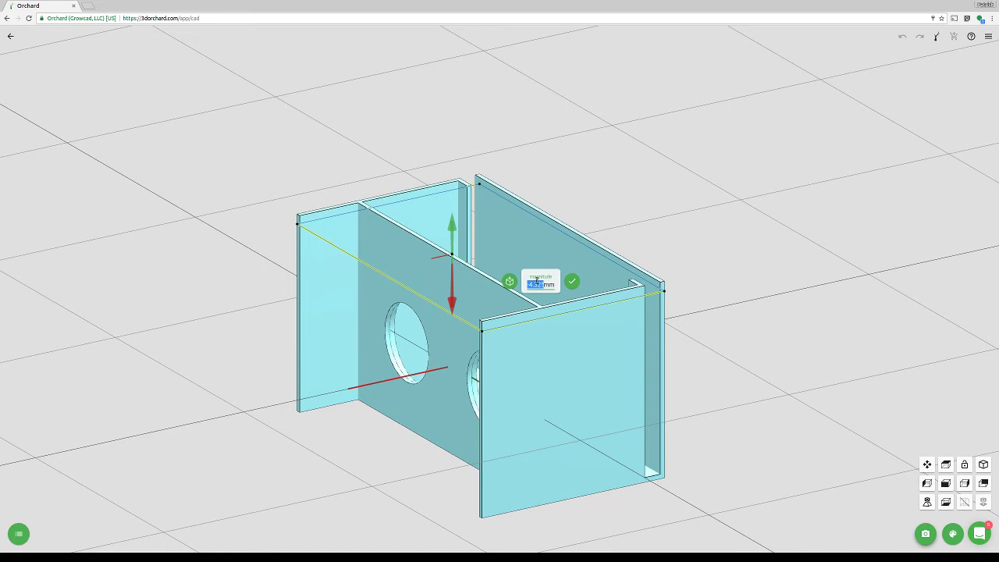
text(-4)
key(Return)
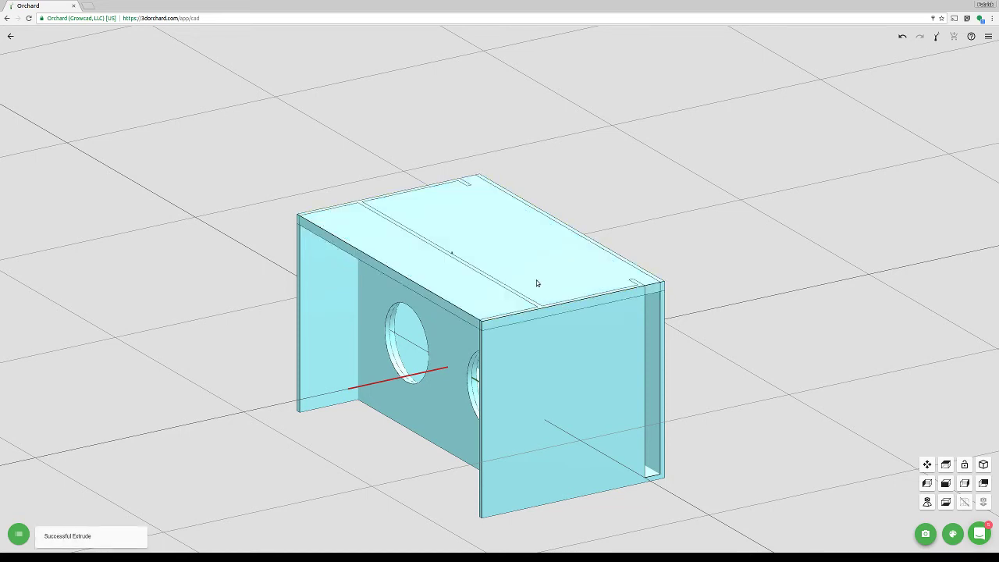
Extrude the lid's top face upward to thicken the lid above the box walls
click(458, 282)
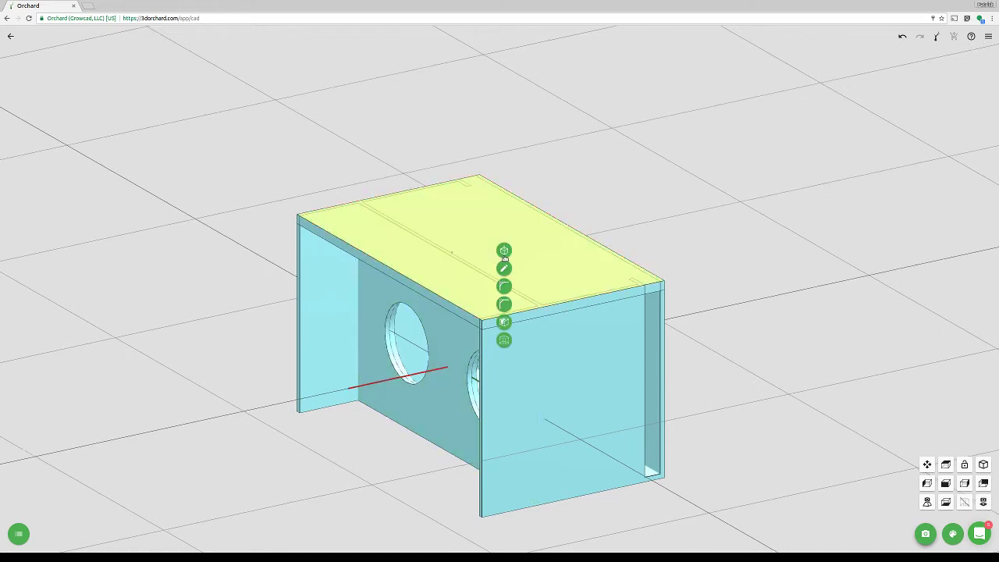
click(503, 253)
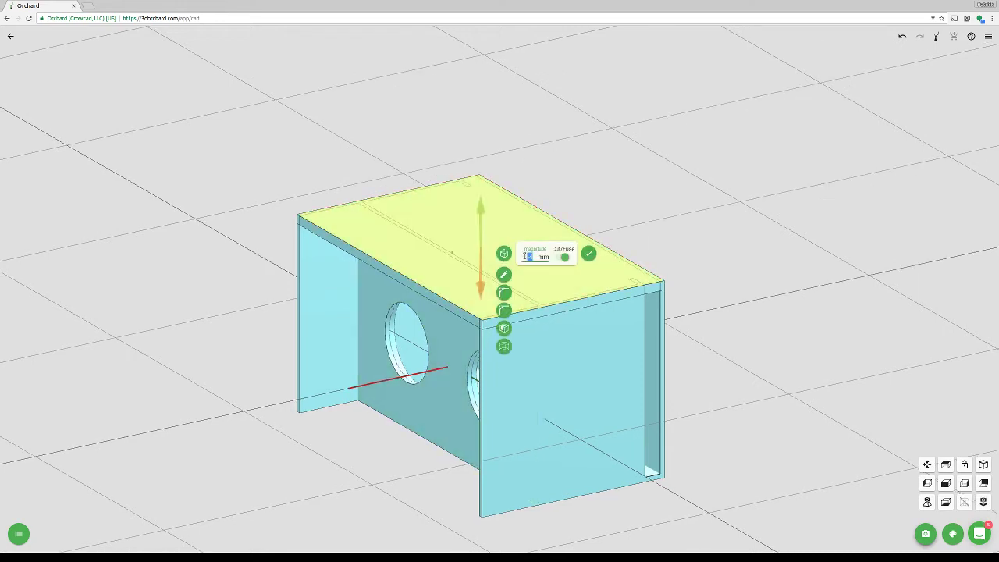
key(Return)
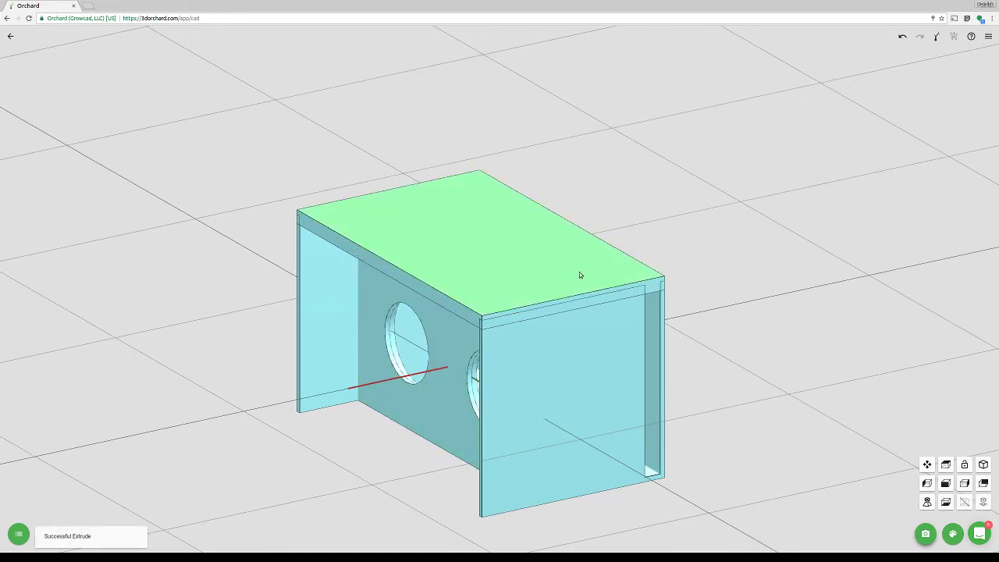
Cut the box body out of the lid body with Keep Tool enabled
scroll(506, 301, up, 3)
mouse_move(428, 381)
mouse_down()
mouse_move(492, 288)
mouse_move(477, 361)
mouse_up()
middle_drag(923, 500, 743, 267)
click(502, 258)
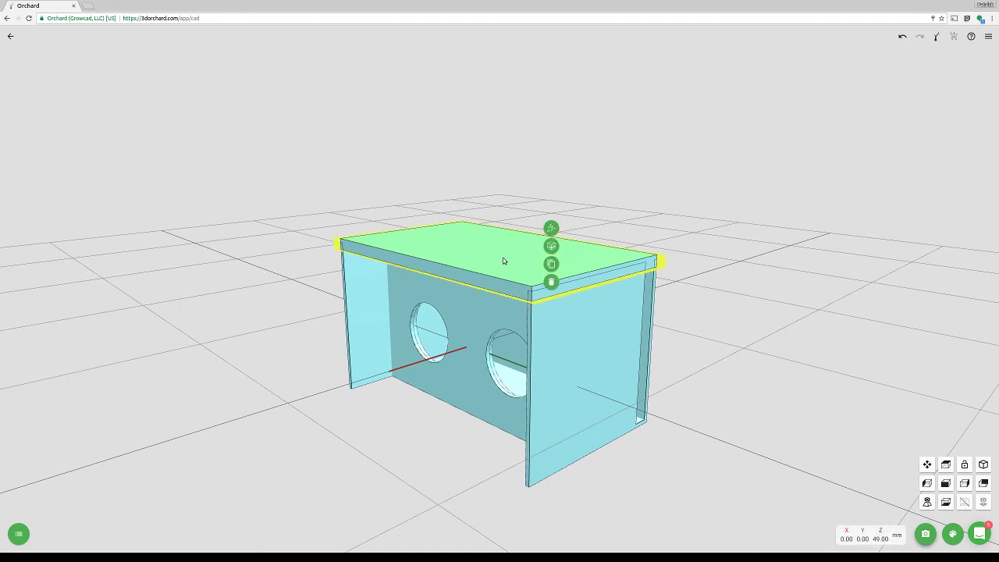
click(552, 368)
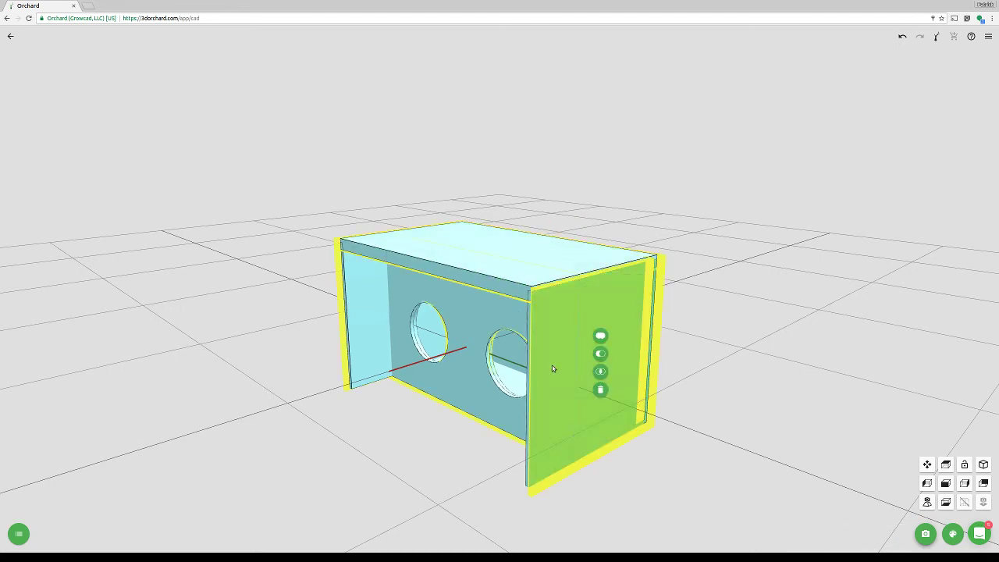
click(570, 367)
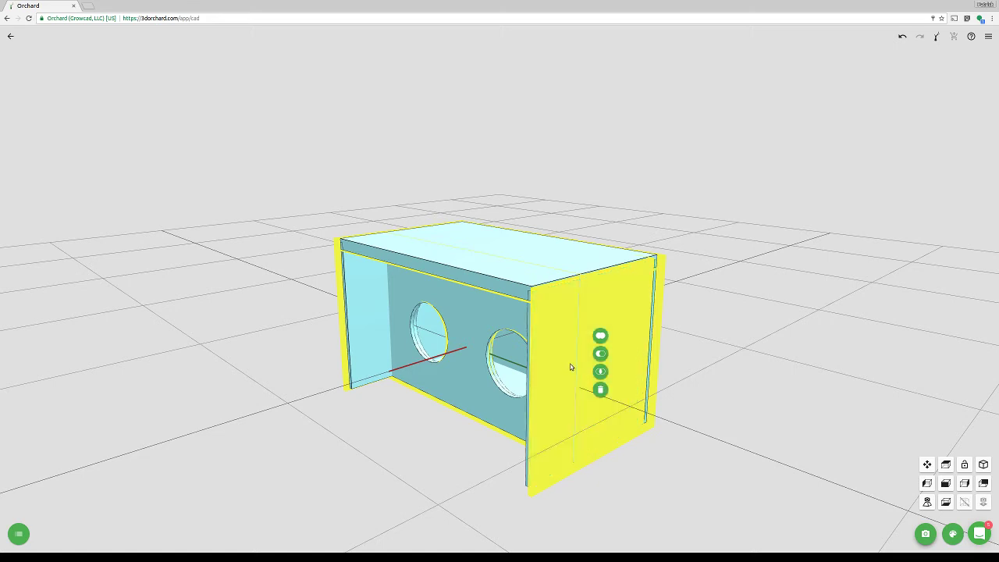
click(601, 355)
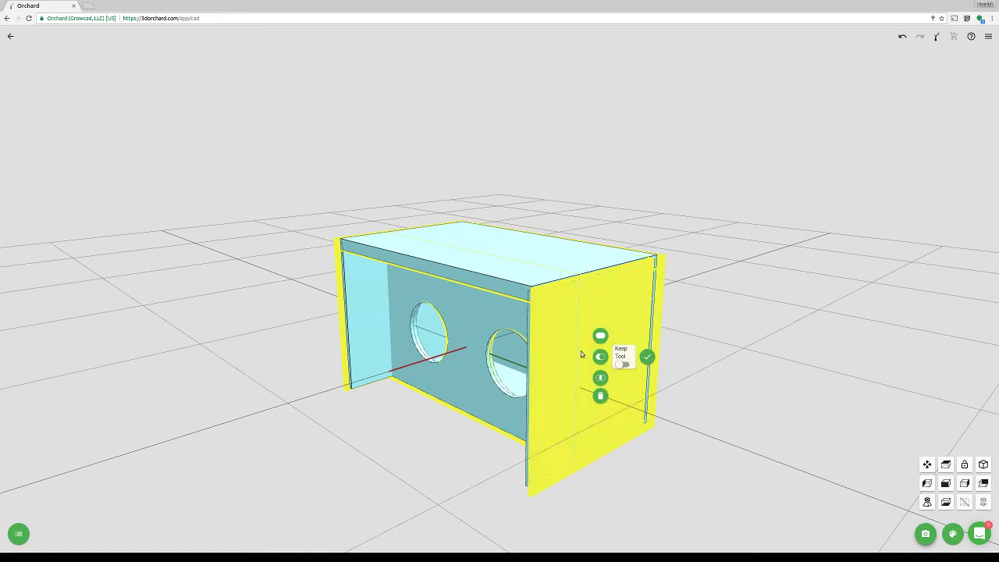
click(620, 364)
click(649, 361)
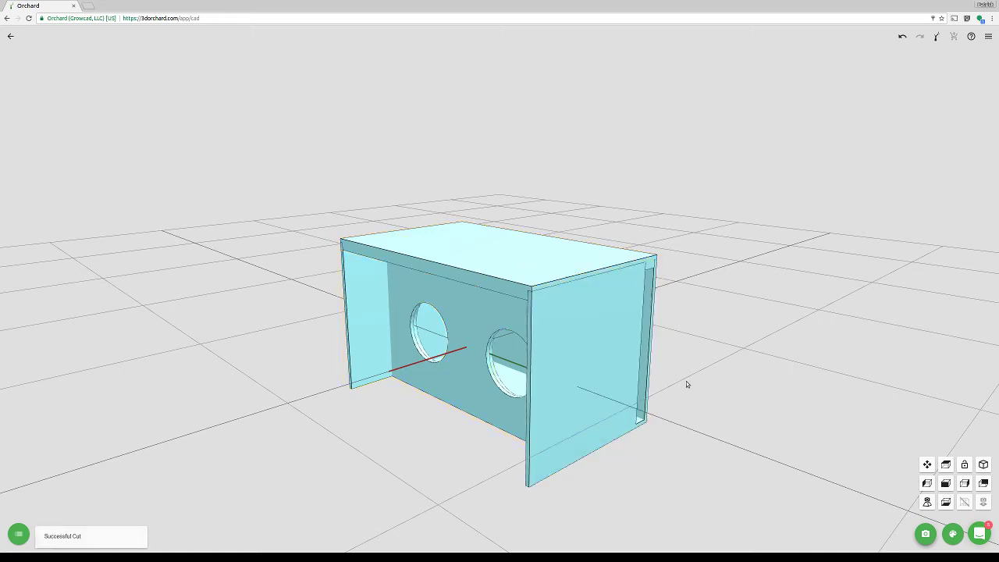
Move the box body -100 mm along X, away from the lid
drag(664, 423, 637, 426)
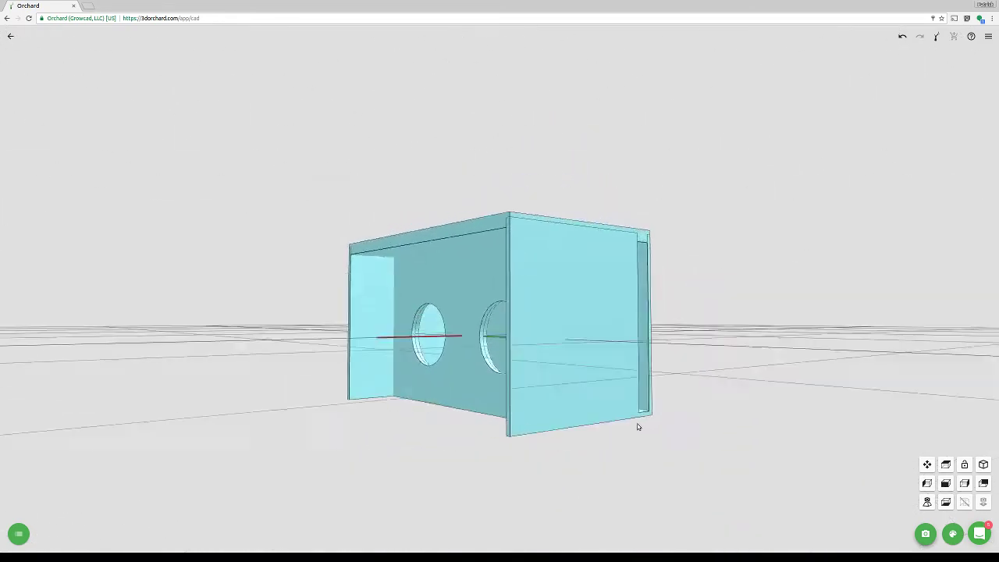
click(539, 300)
click(568, 312)
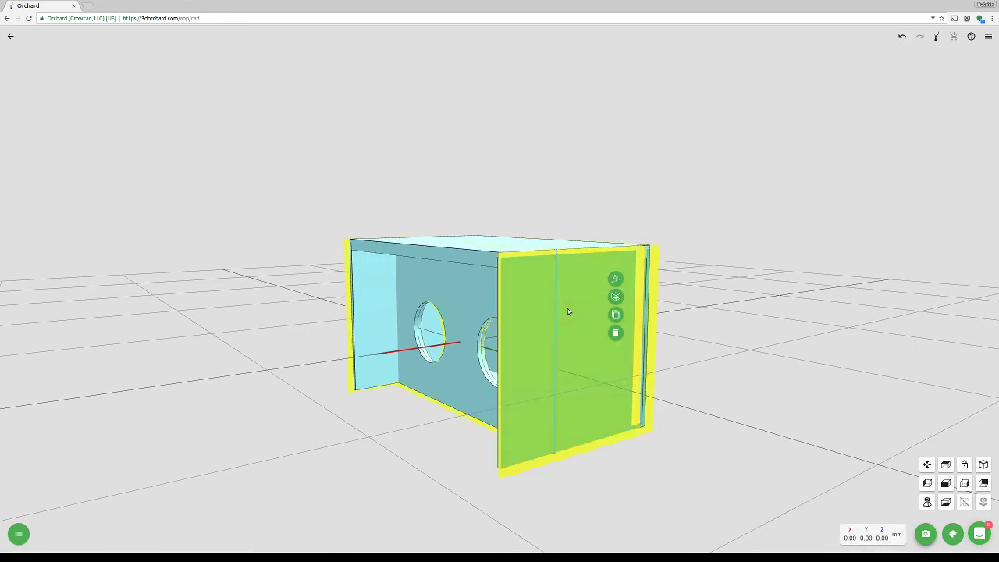
click(614, 281)
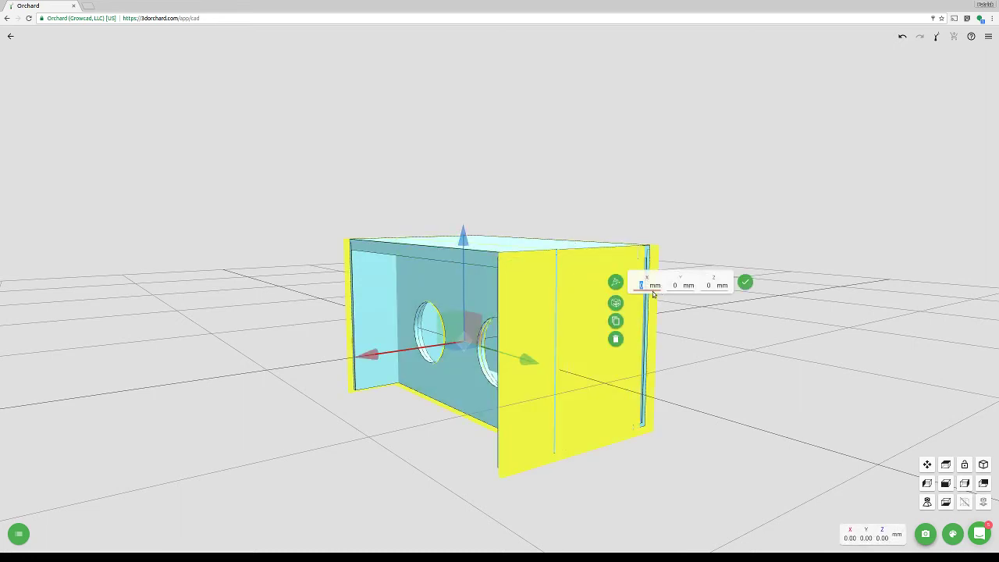
text(10)
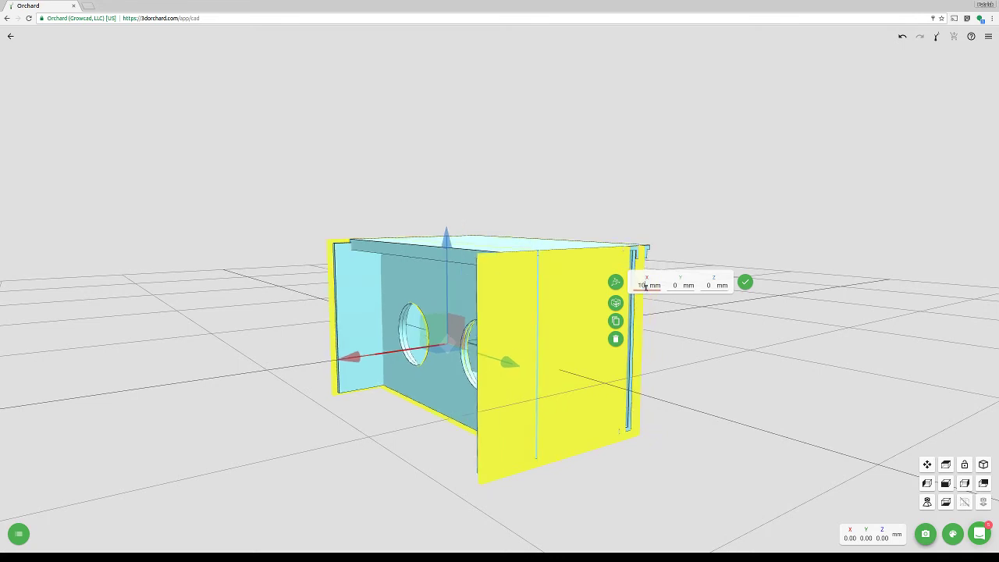
key(BackSpace)
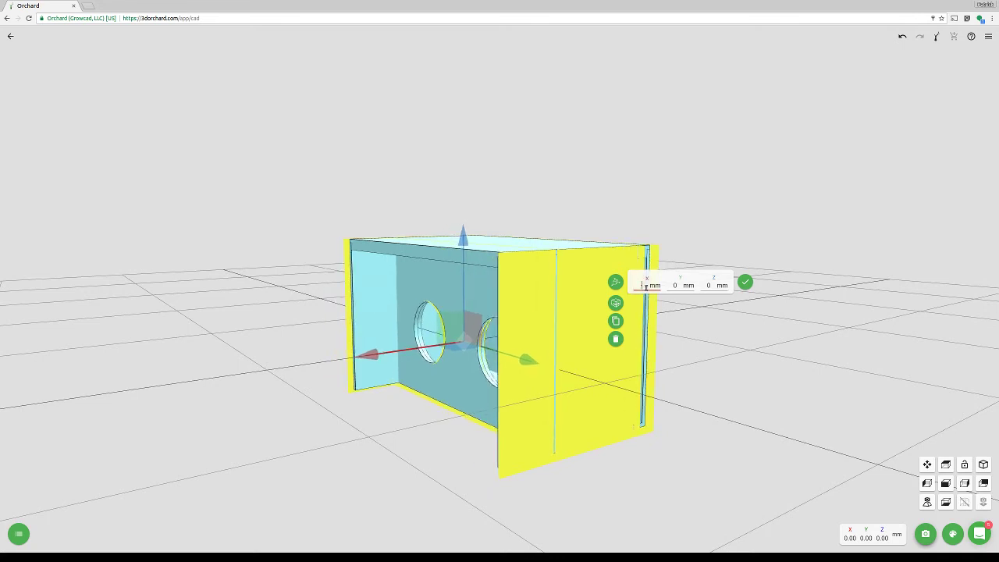
key(BackSpace)
text(-100)
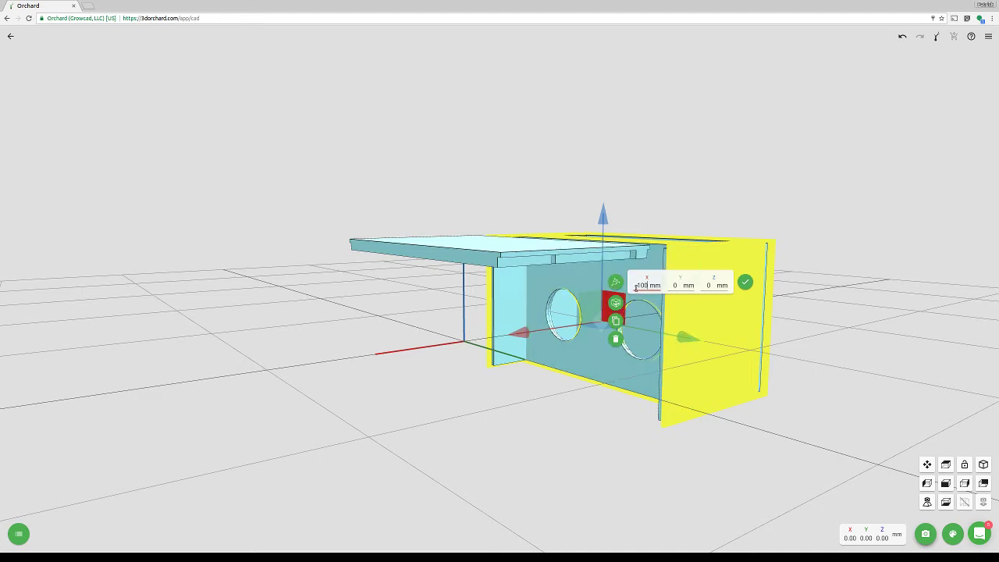
Move the box body -100 mm along X, clear of the lid
click(745, 283)
drag(617, 460, 590, 344)
scroll(513, 168, up, 5)
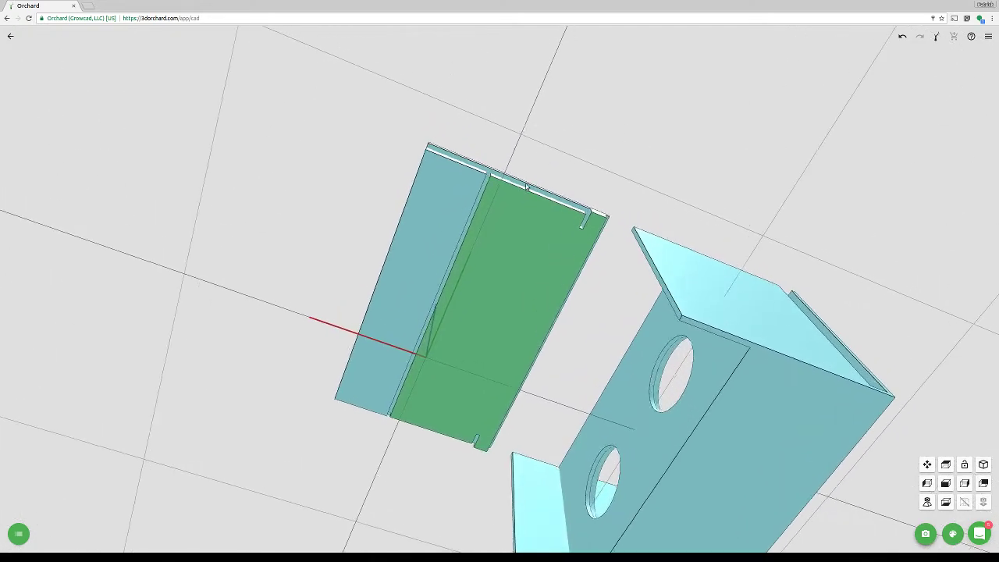
Cut the small slot's side face about 15 mm outward through the corner of the raised panel under the lid
scroll(479, 204, up, 2)
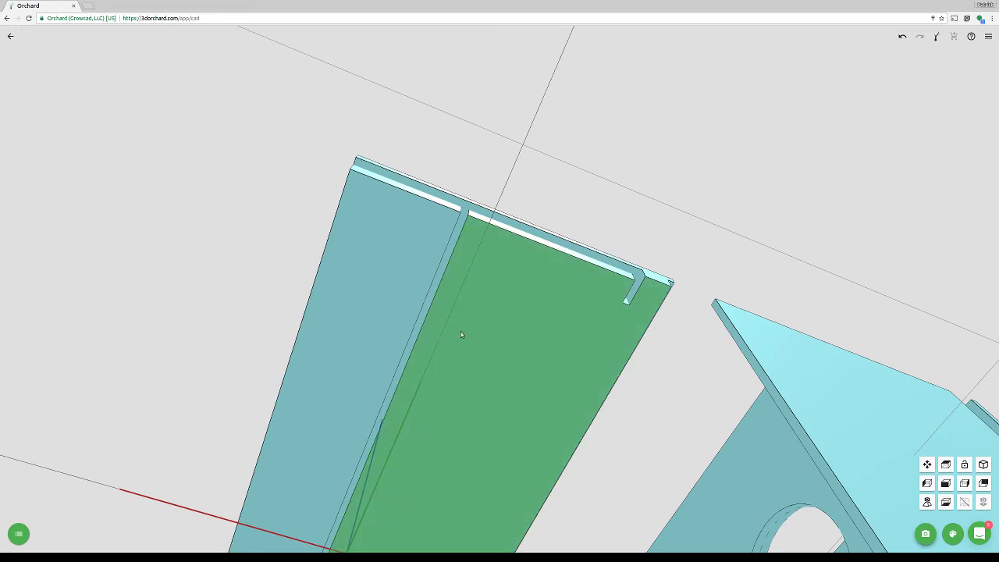
scroll(559, 318, down, 4)
scroll(585, 288, up, 4)
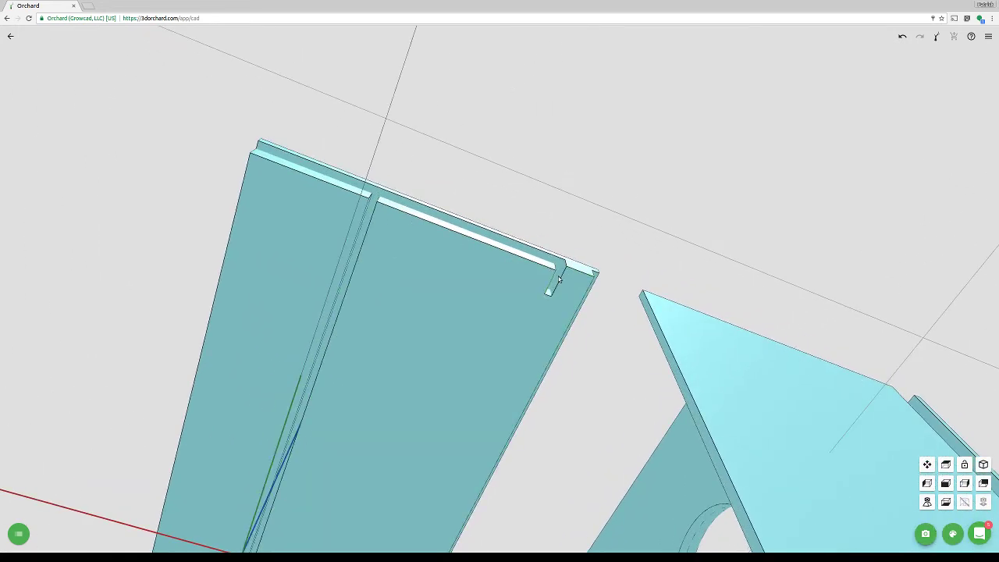
middle_drag(558, 279, 585, 302)
scroll(583, 303, up, 4)
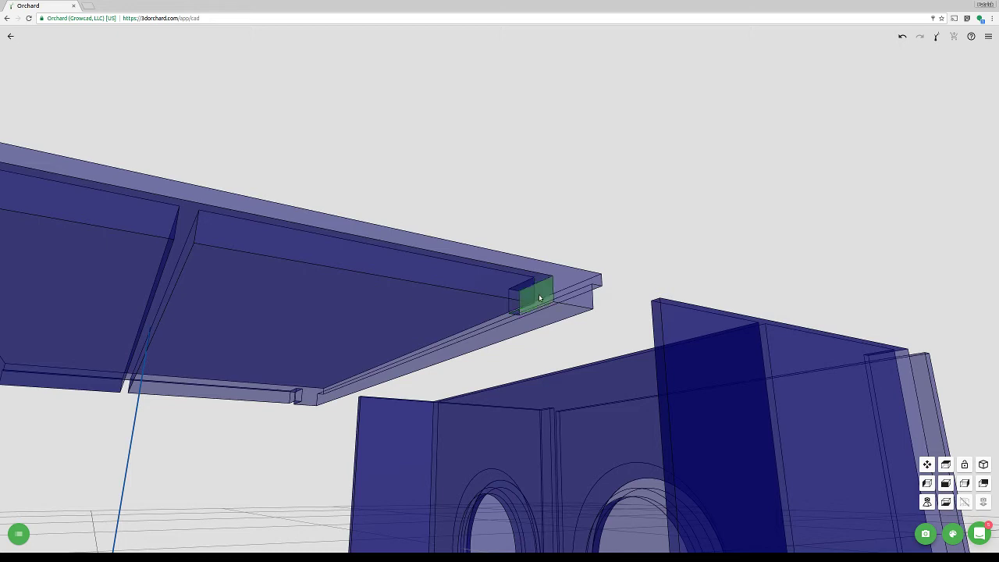
click(536, 299)
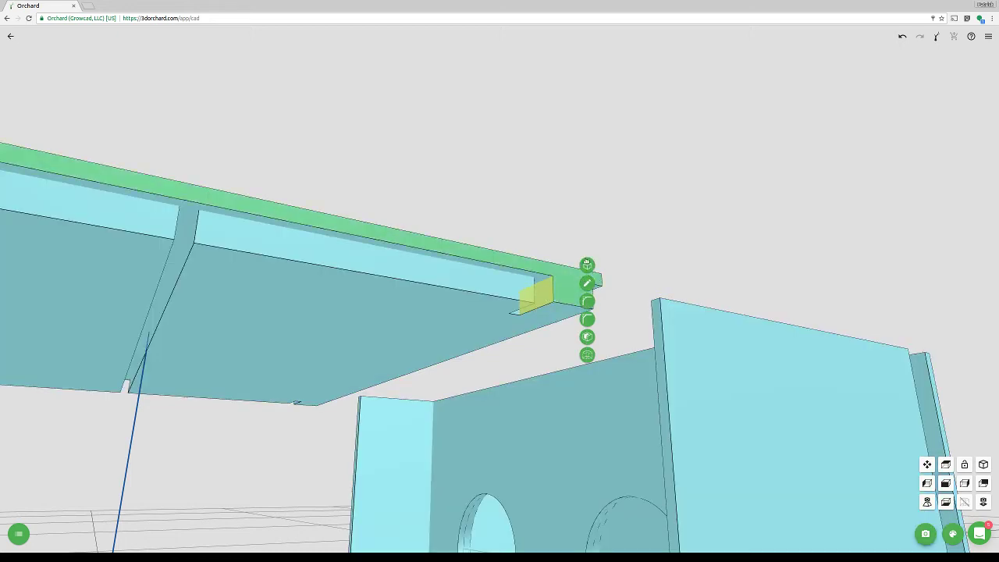
click(587, 264)
drag(574, 304, 631, 309)
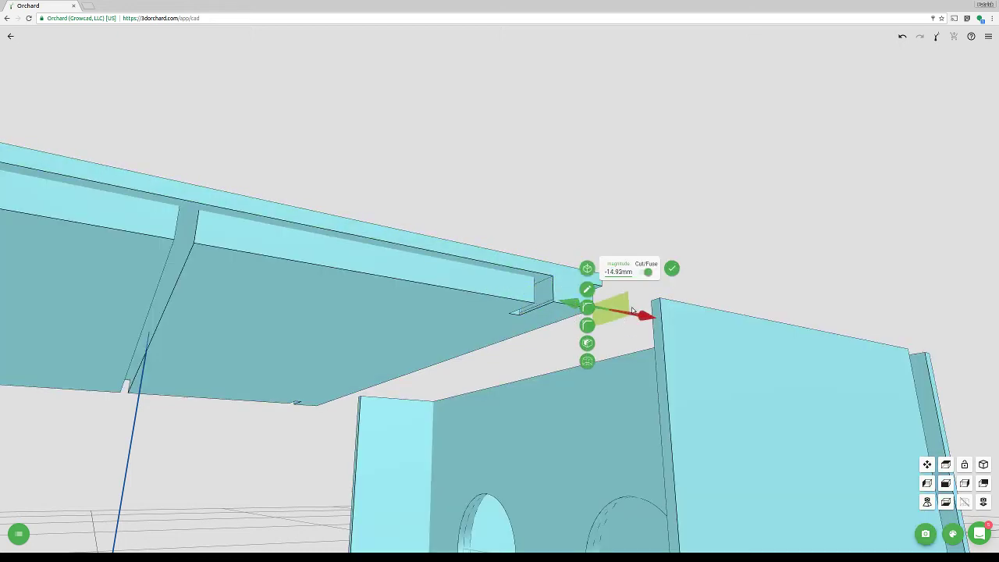
click(647, 272)
click(669, 270)
Extrude the matching slot's side face outward as a cut to remove the raised panel's corner at the lid's other end
scroll(357, 352, down, 3)
drag(356, 352, 661, 373)
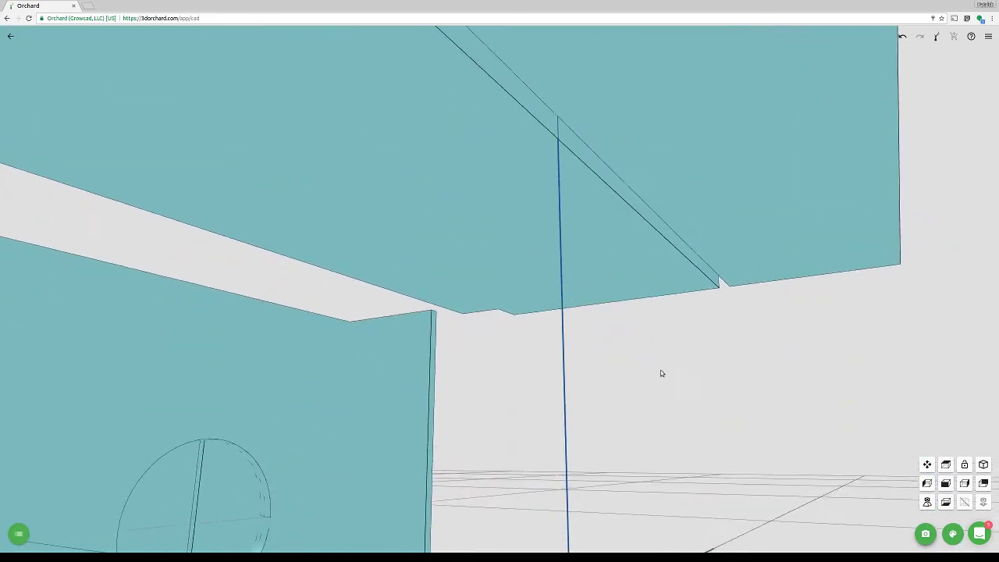
scroll(531, 372, down, 6)
scroll(324, 257, up, 5)
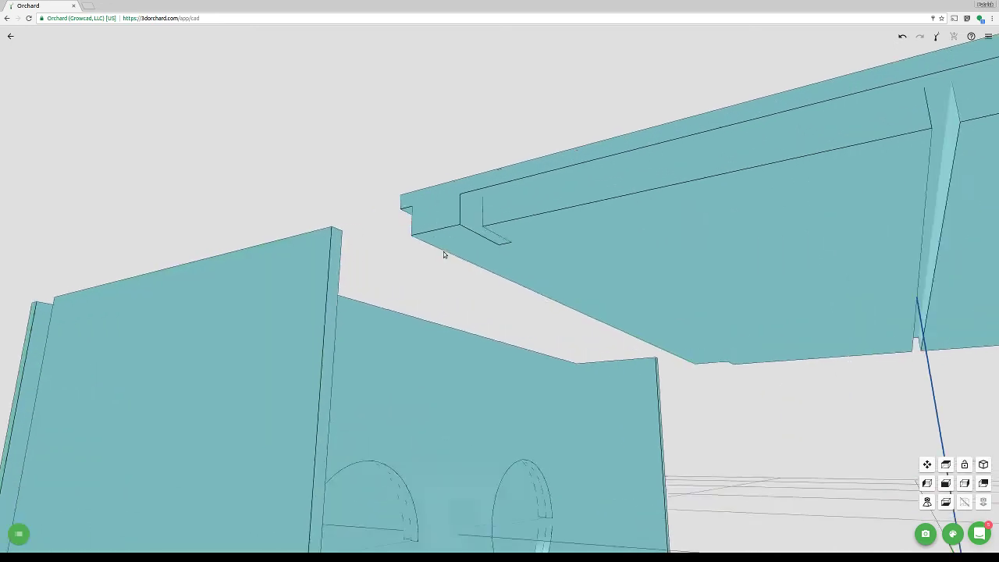
scroll(443, 251, up, 1)
click(482, 220)
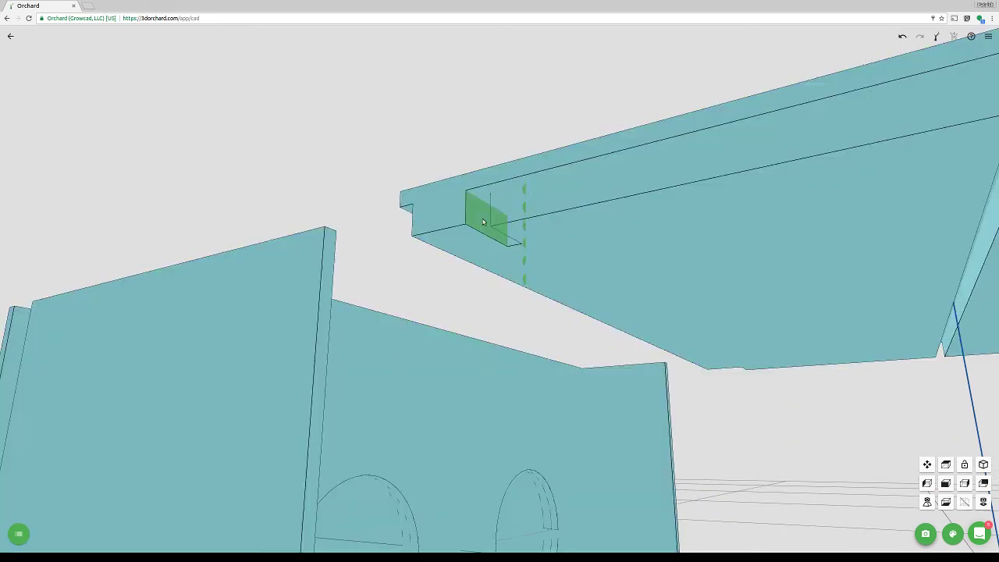
click(482, 222)
click(530, 191)
drag(467, 224, 378, 252)
click(617, 195)
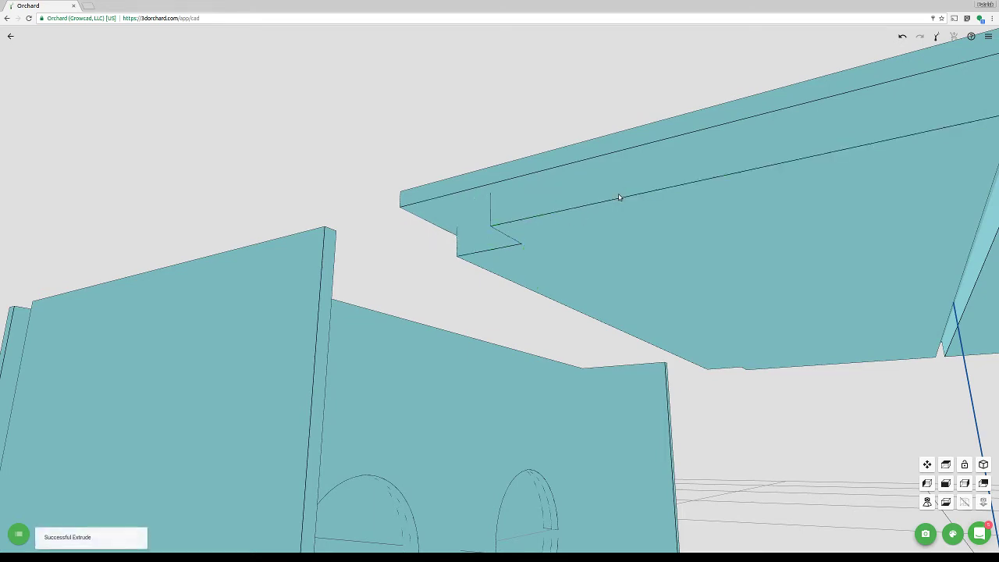
scroll(626, 292, down, 6)
scroll(644, 307, down, 3)
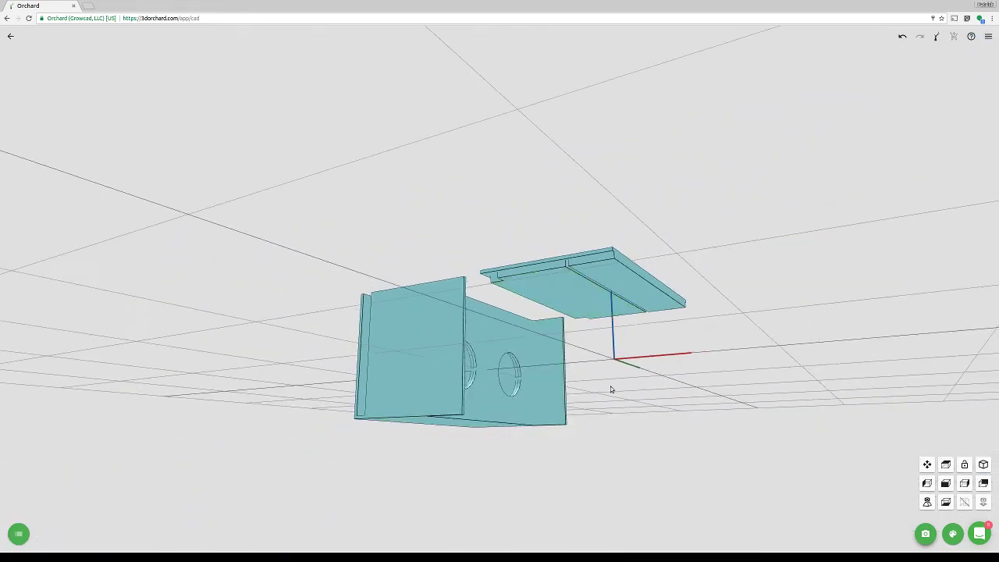
drag(610, 386, 649, 376)
scroll(651, 264, up, 7)
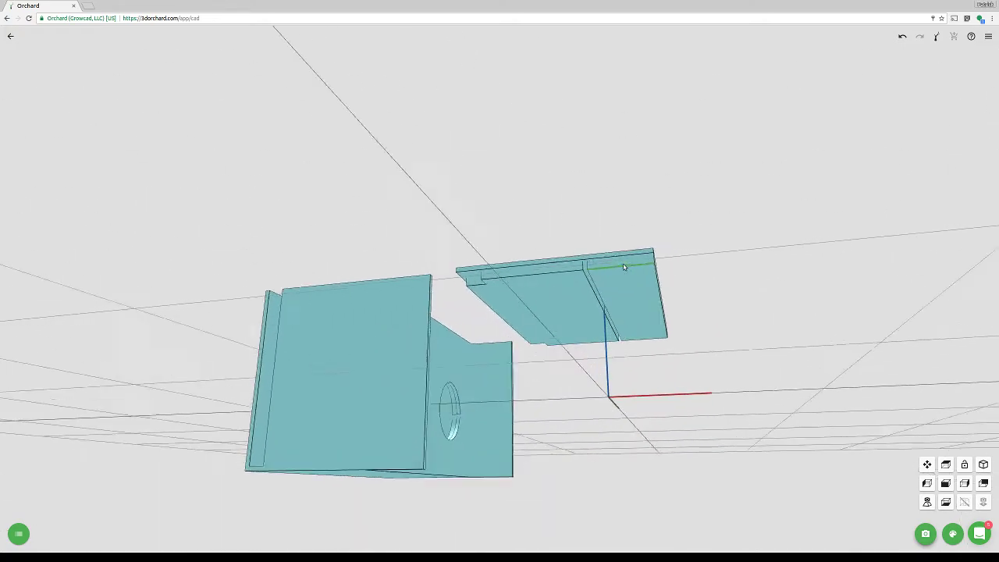
middle_drag(583, 414, 566, 359)
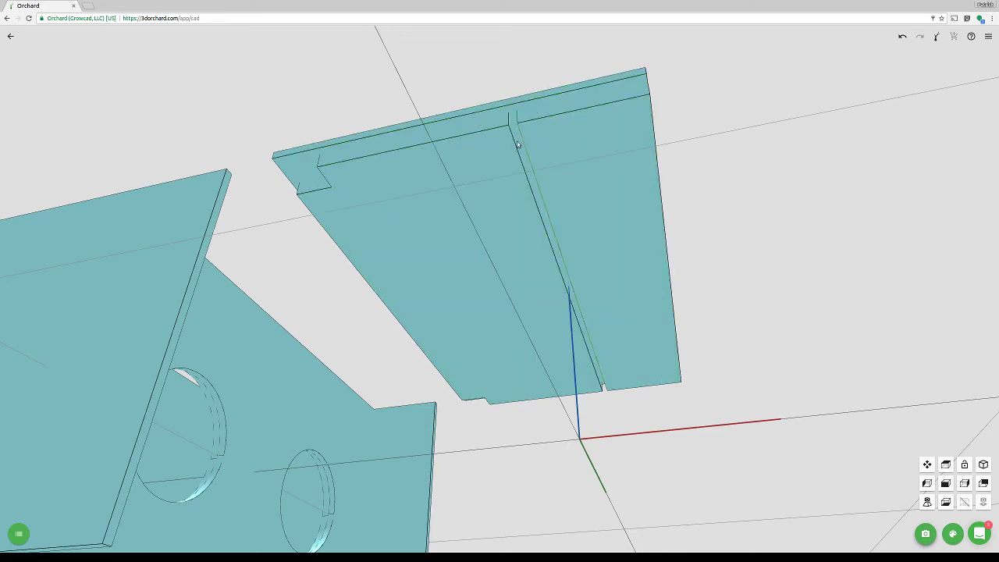
middle_drag(460, 111, 503, 154)
click(508, 221)
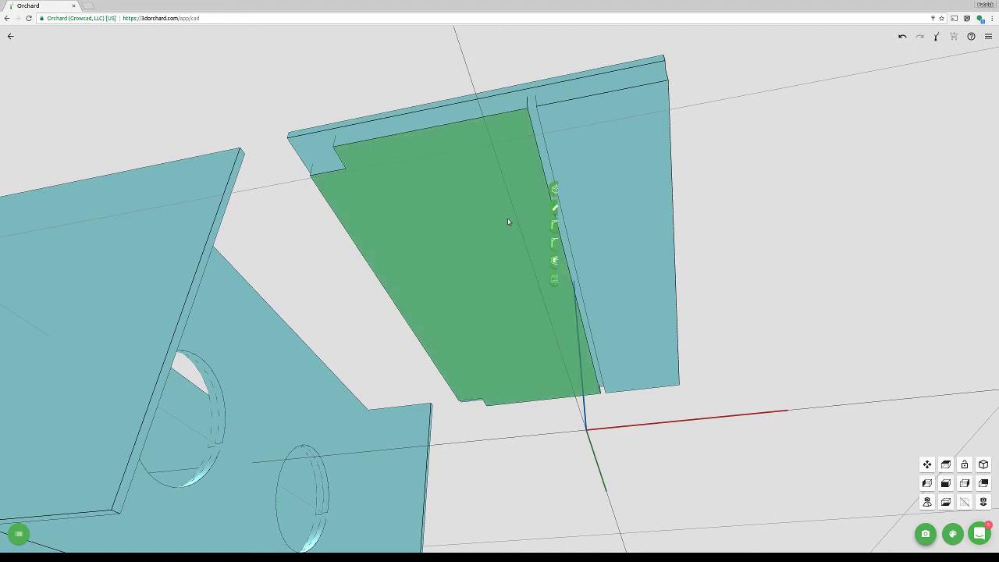
click(554, 208)
scroll(479, 426, down, 5)
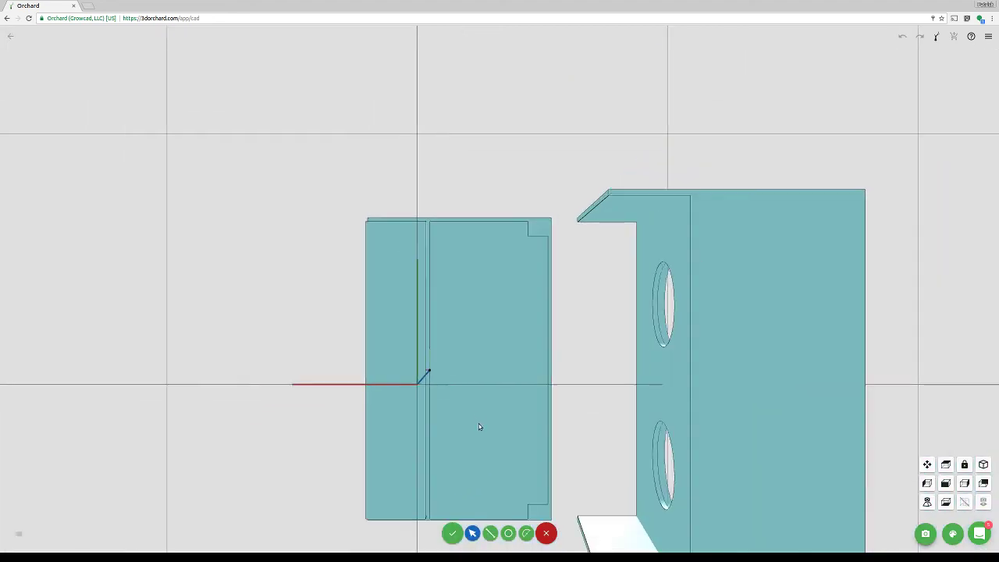
scroll(515, 460, up, 3)
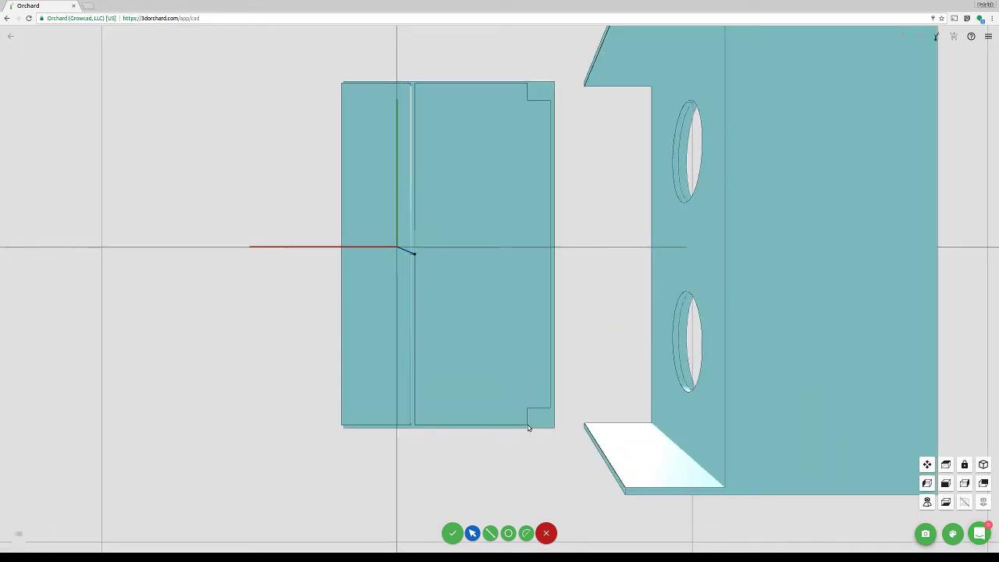
click(575, 396)
click(526, 407)
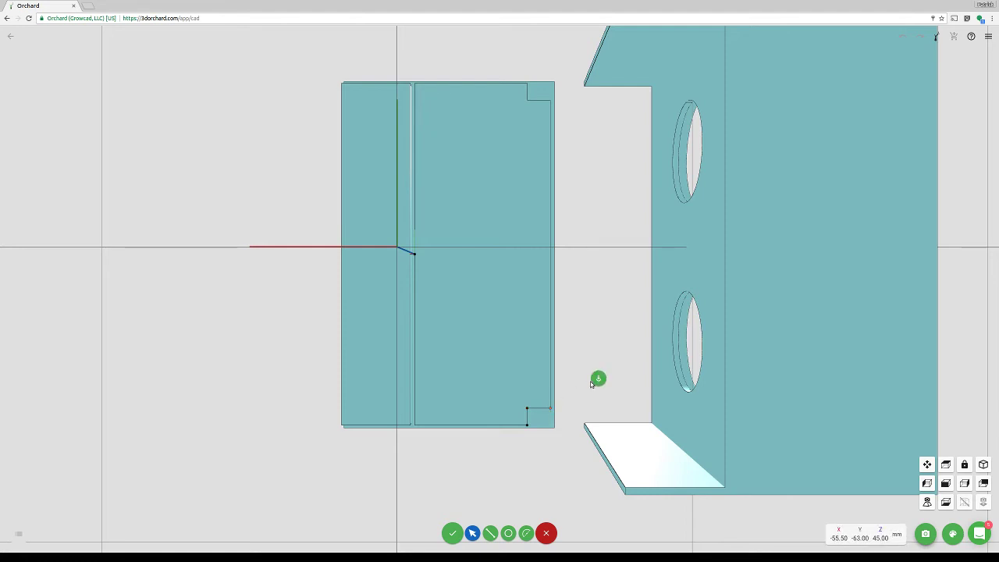
click(591, 381)
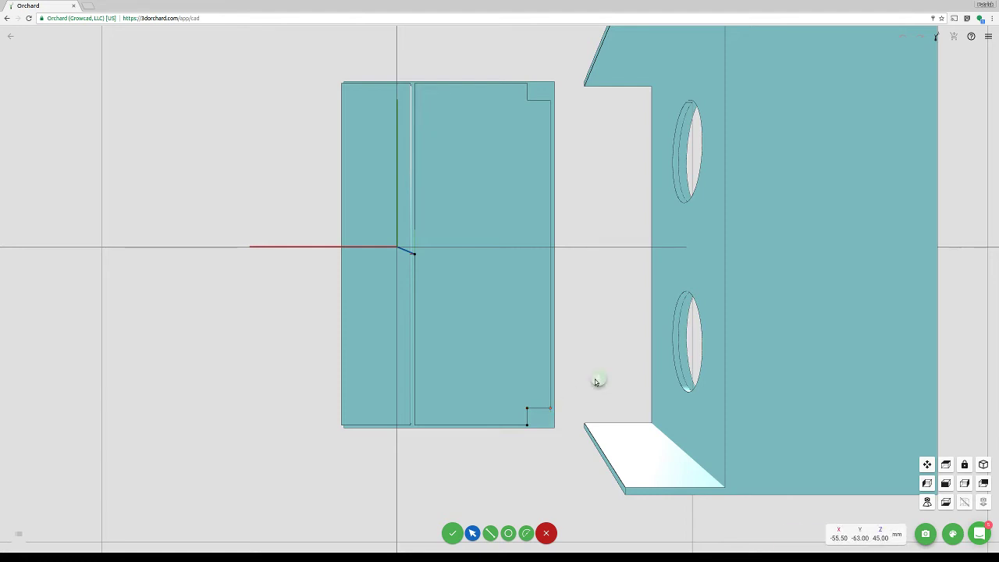
click(550, 100)
click(599, 71)
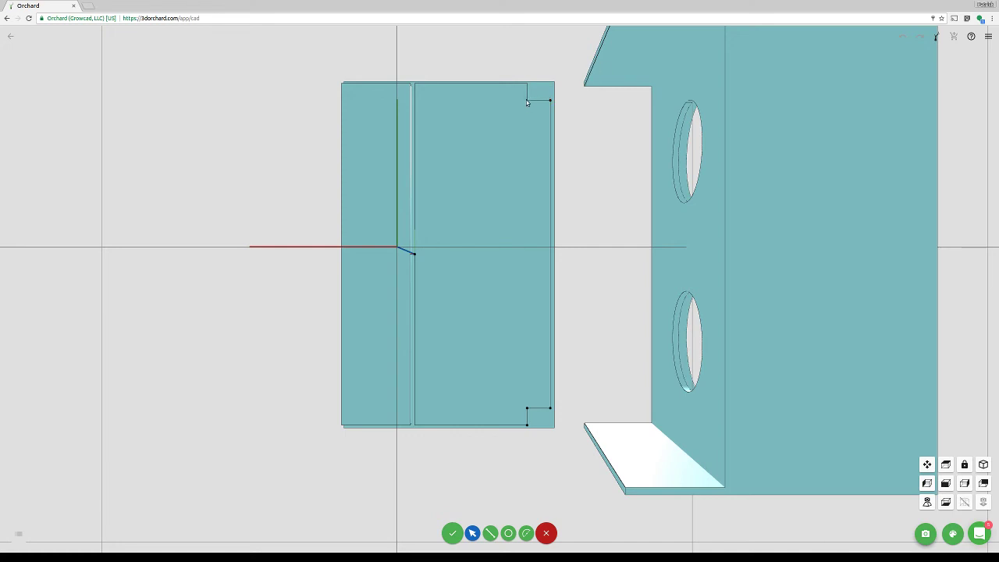
scroll(527, 103, up, 5)
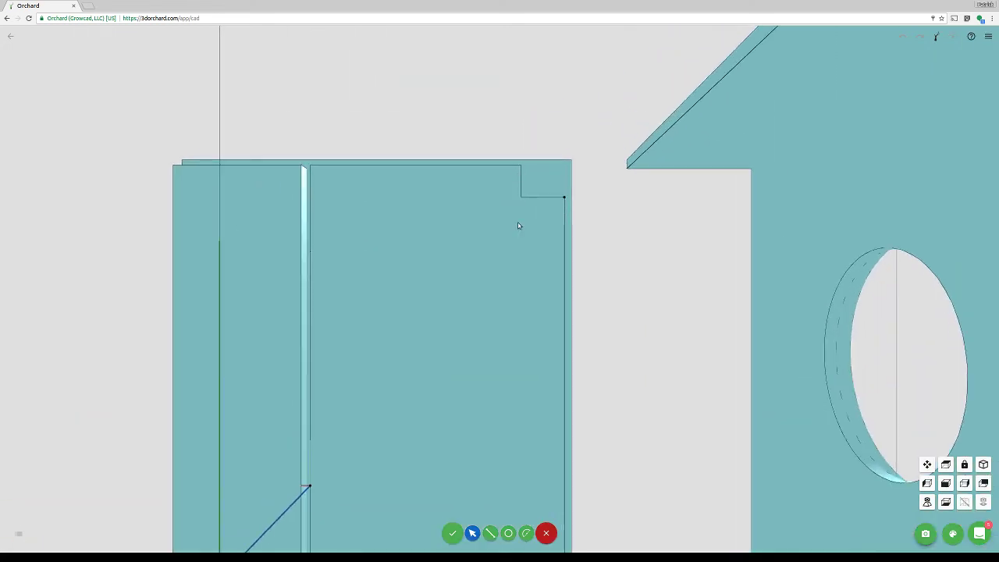
click(521, 197)
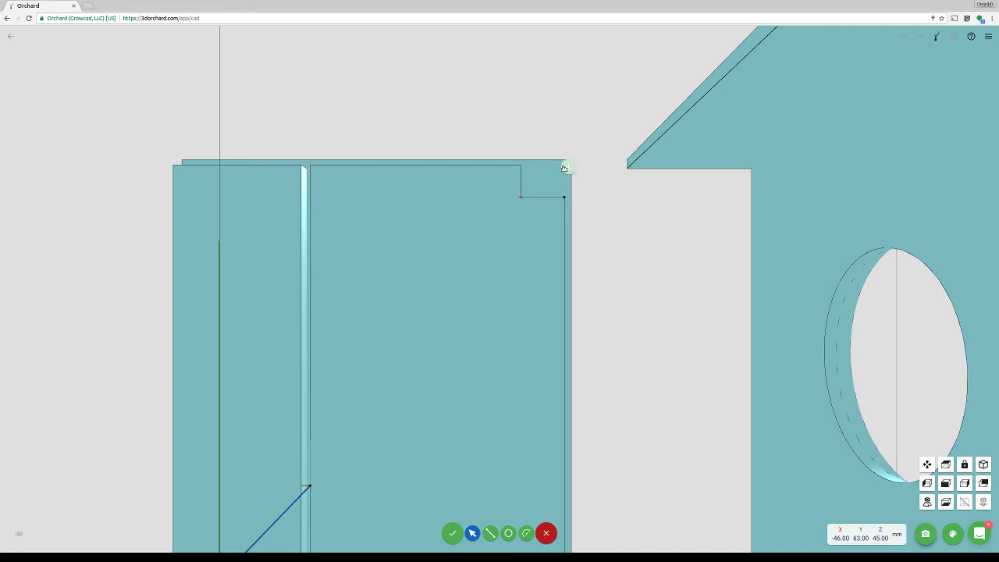
click(521, 165)
click(568, 136)
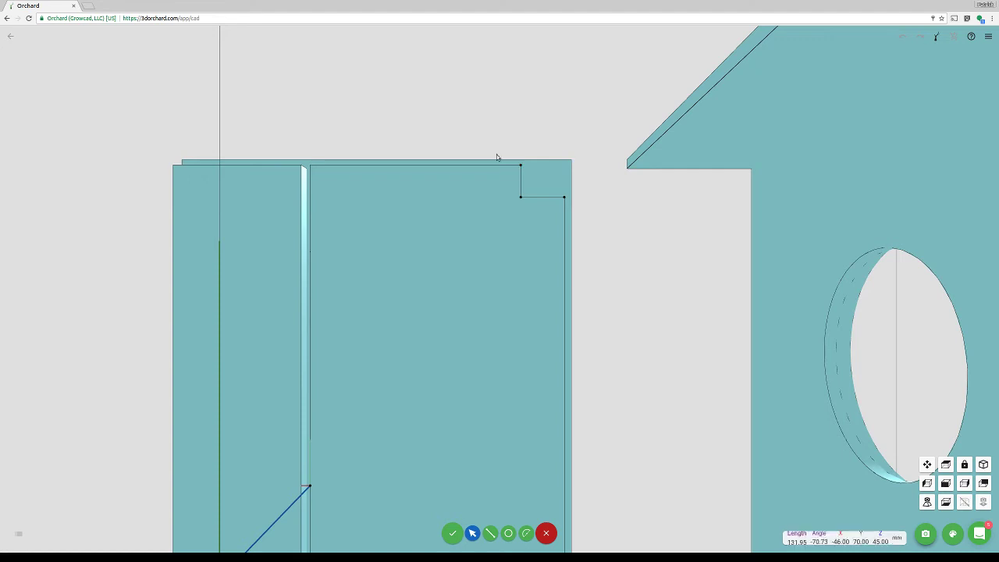
scroll(294, 196, down, 2)
scroll(295, 196, up, 3)
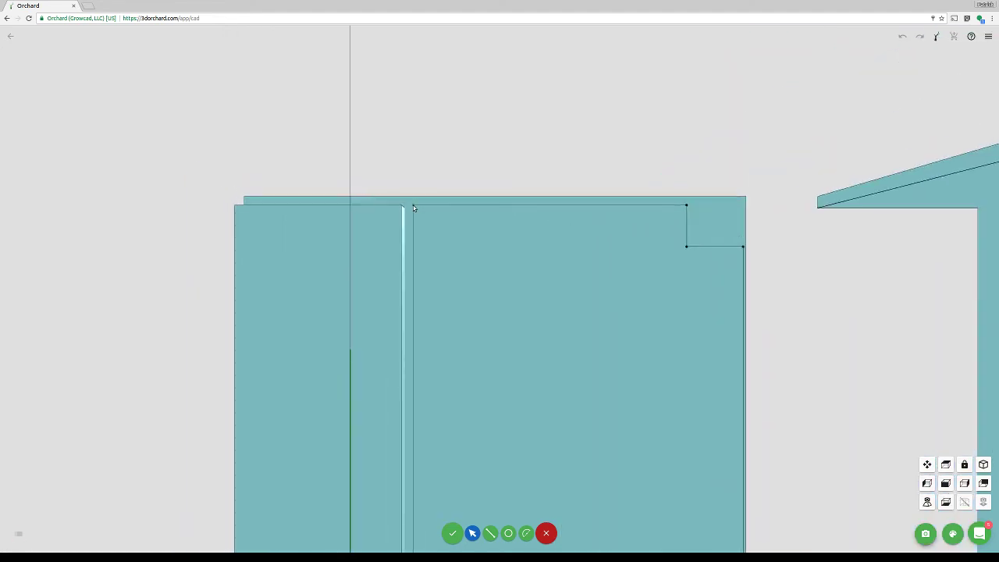
click(414, 206)
click(461, 174)
scroll(440, 310, down, 6)
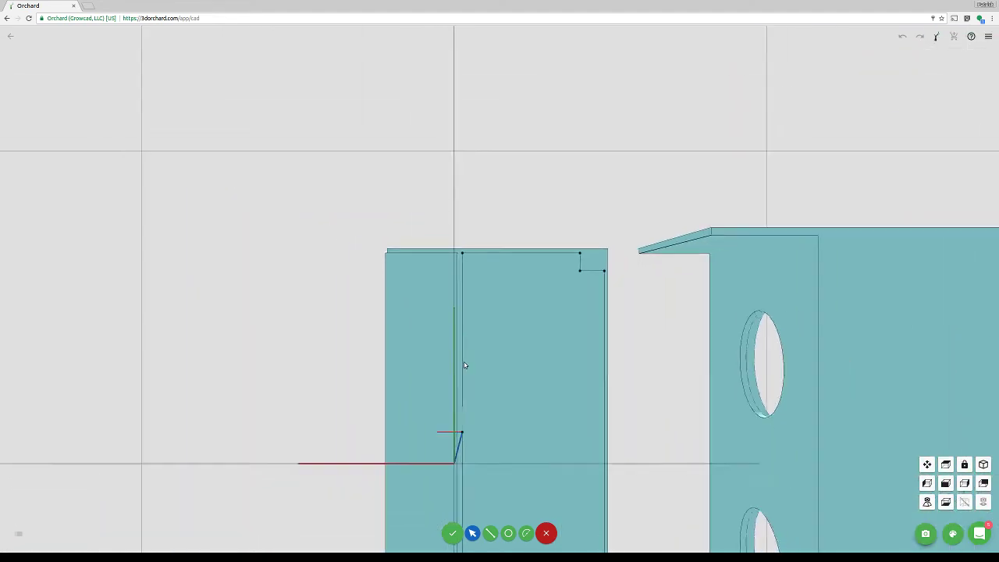
scroll(464, 365, down, 3)
scroll(488, 479, up, 5)
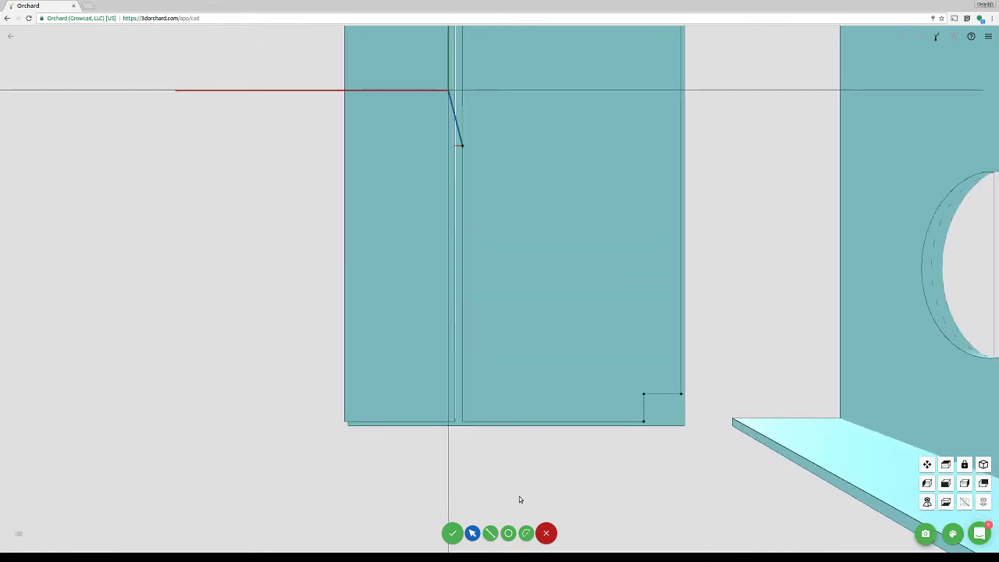
click(545, 532)
Widen the groove under the lid by extruding the larger raised panel's groove wall -0.5 mm as a cut
scroll(580, 350, down, 2)
scroll(585, 343, down, 5)
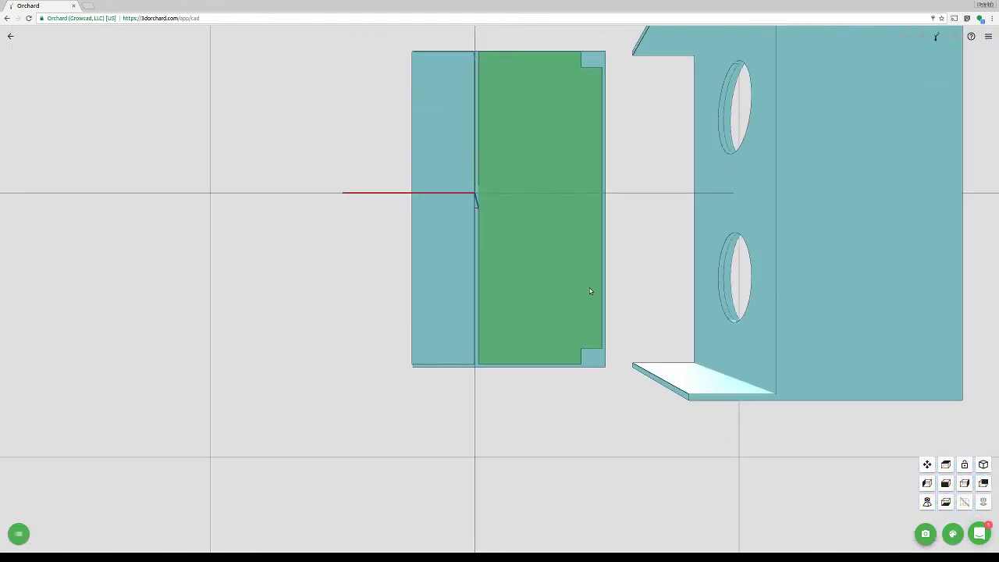
middle_drag(642, 125, 608, 281)
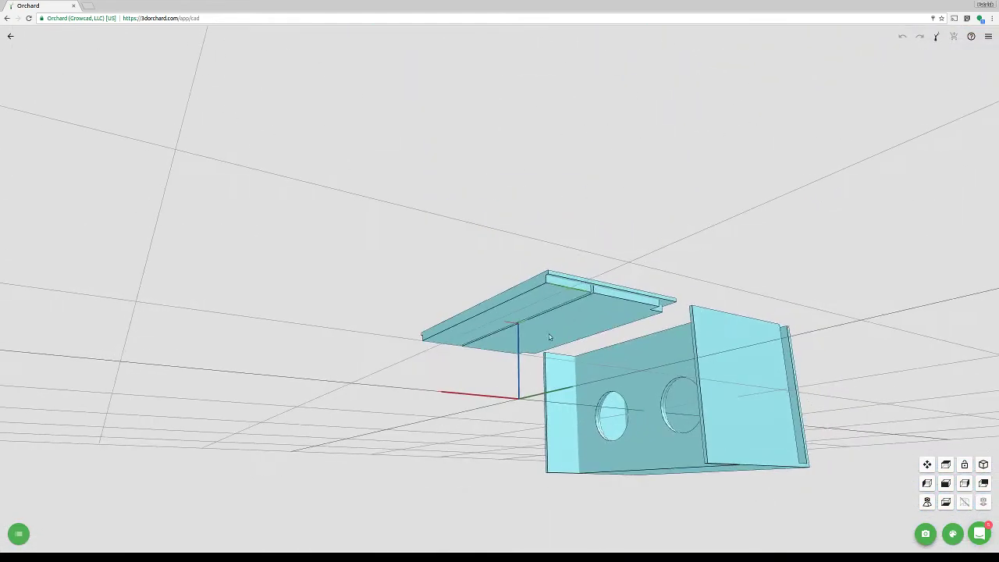
scroll(608, 282, up, 6)
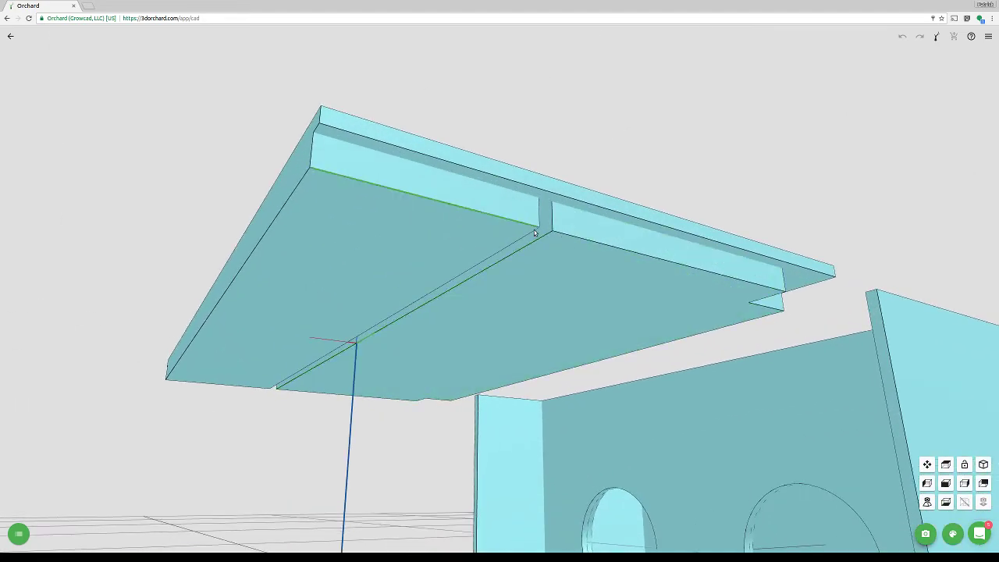
click(534, 240)
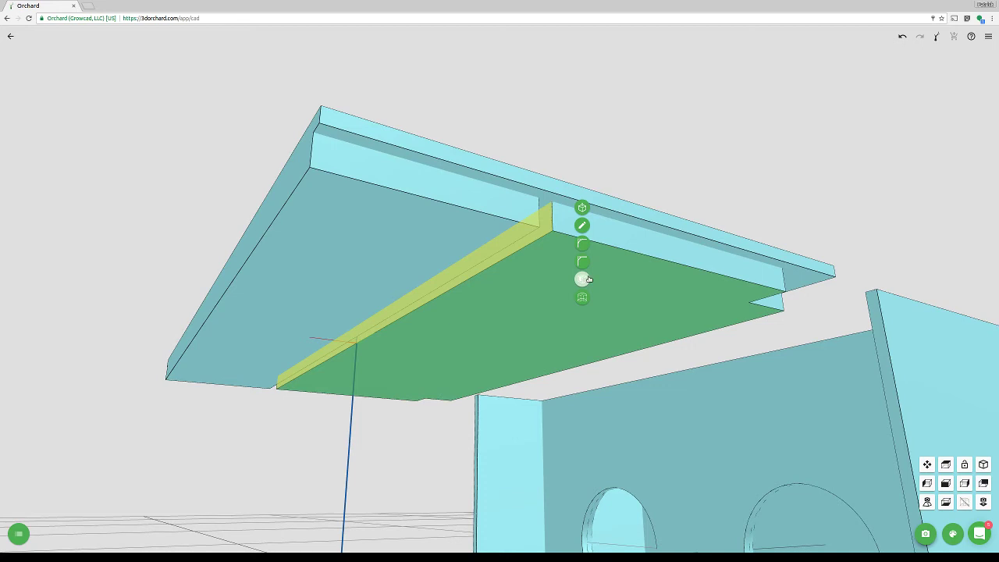
click(584, 206)
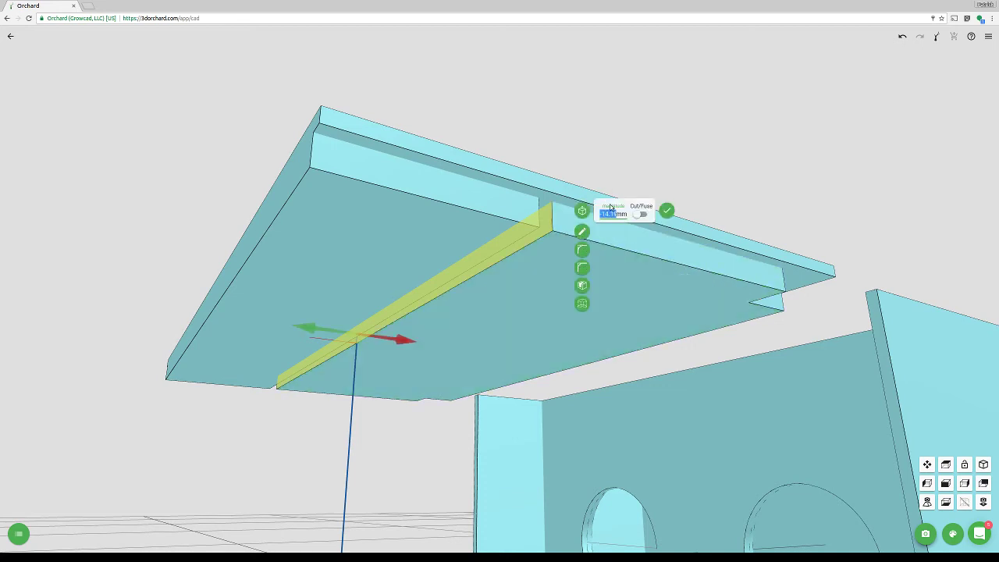
key(BackSpace)
text(-5)
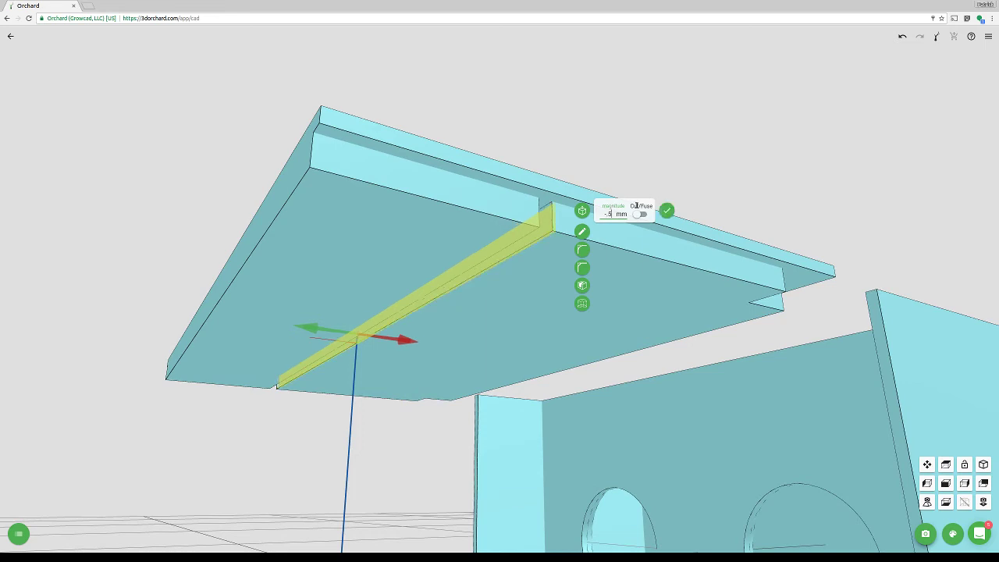
click(667, 210)
Extrude the larger raised panel's end face inward as a cut, next to the groove opening
click(659, 226)
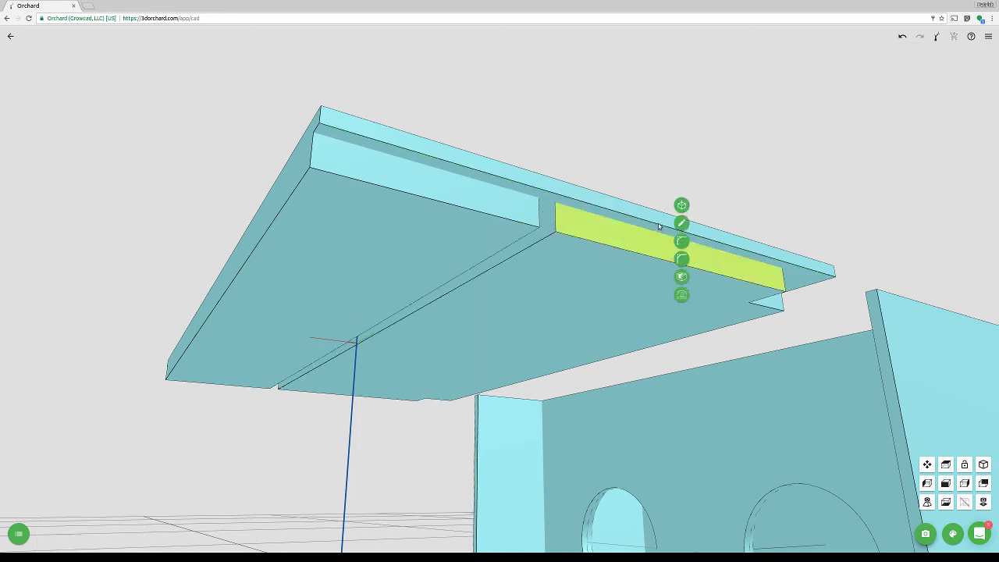
click(681, 204)
click(764, 211)
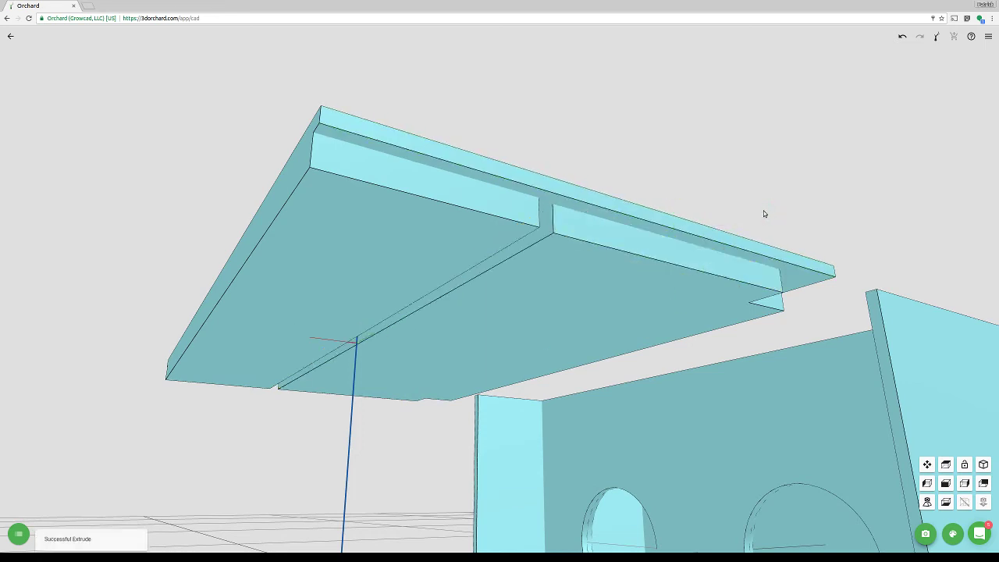
Enlarge one corner cut-out of the larger raised panel under the lid by extruding both its faces -0.5 mm as cuts
drag(764, 214, 564, 349)
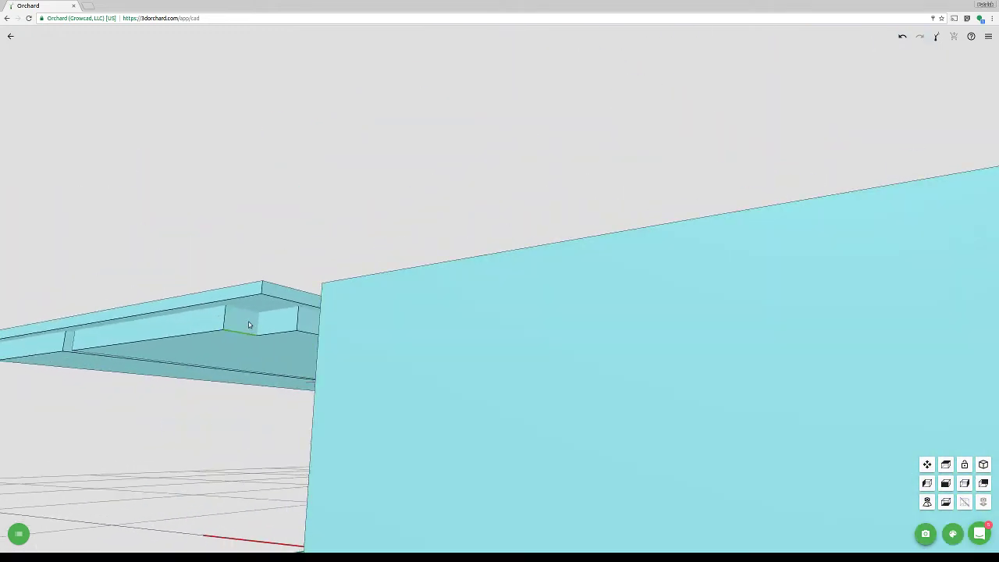
click(242, 322)
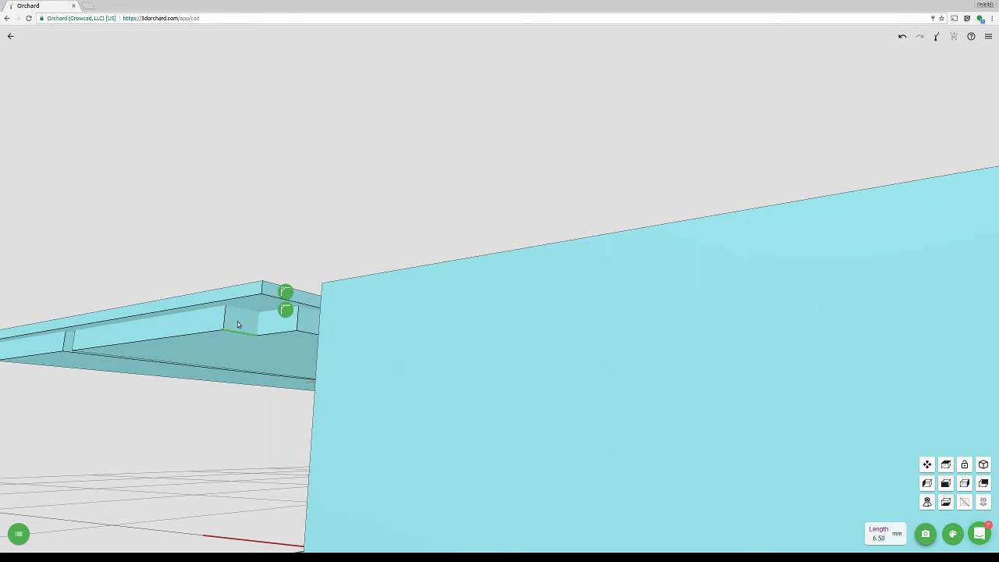
click(241, 324)
click(286, 293)
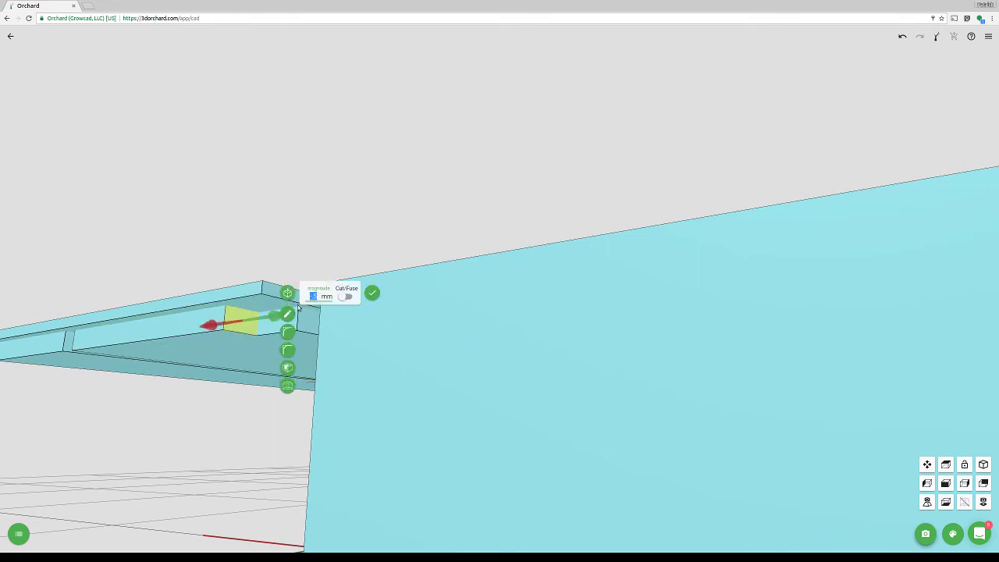
click(371, 293)
click(292, 316)
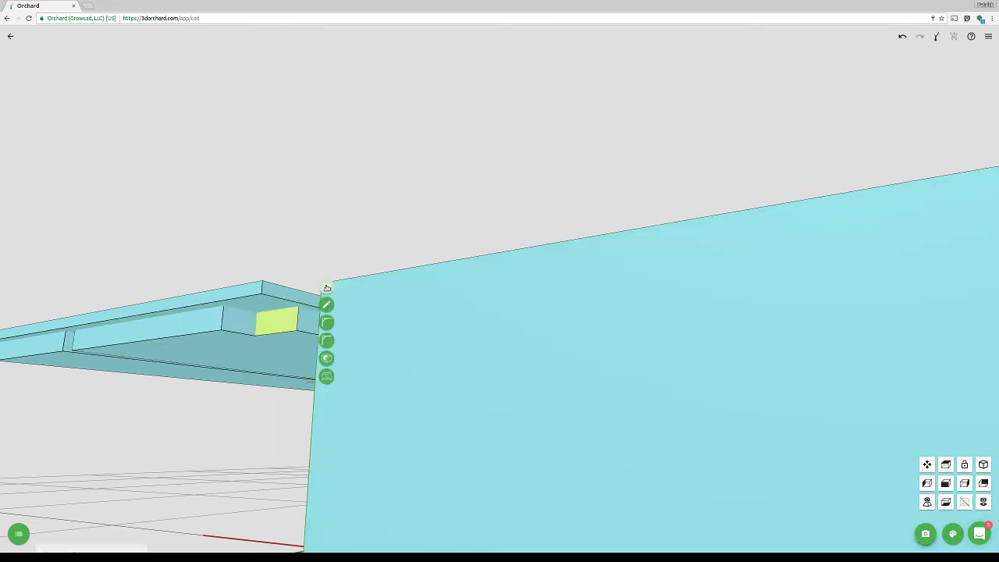
click(327, 288)
click(406, 290)
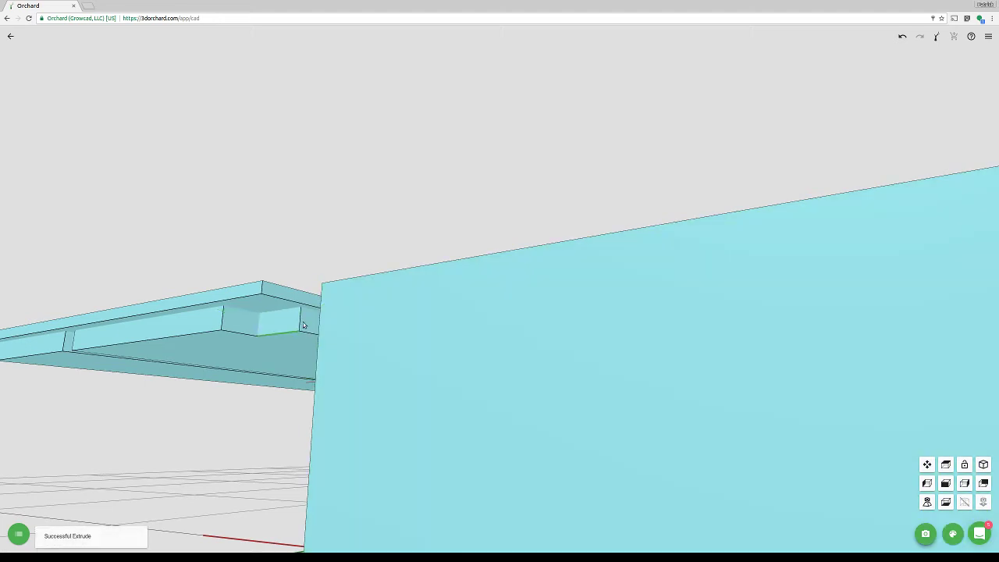
Extrude the larger raised panel's long outer side face, between the two corner cut-outs, -0.5 mm as a cut
scroll(291, 339, up, 3)
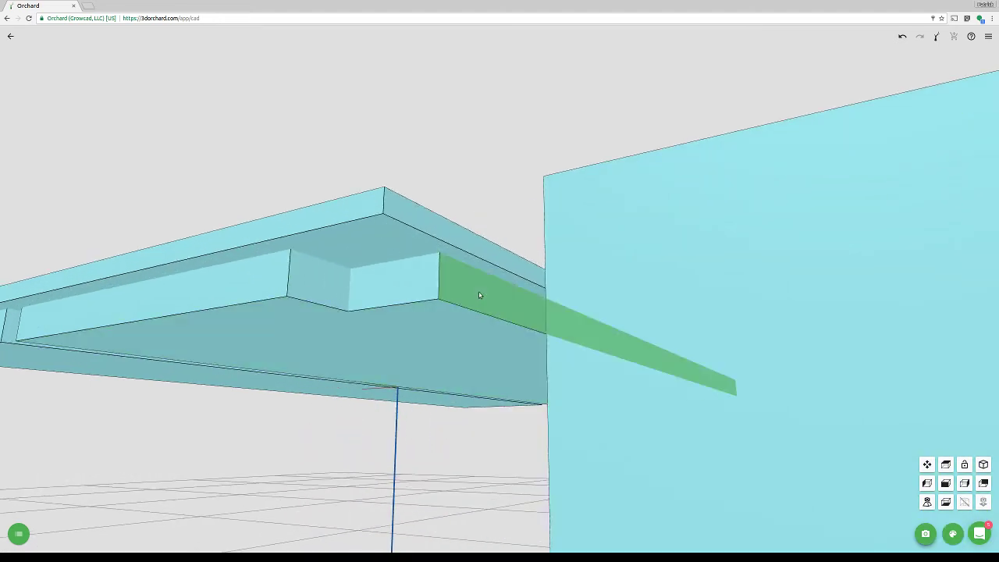
drag(348, 390, 374, 394)
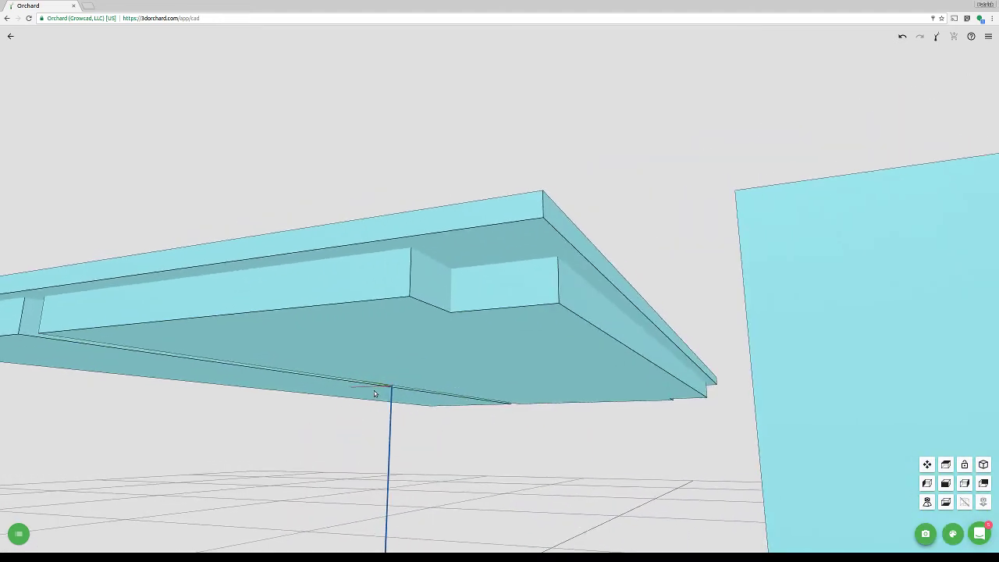
click(586, 293)
click(633, 264)
click(709, 266)
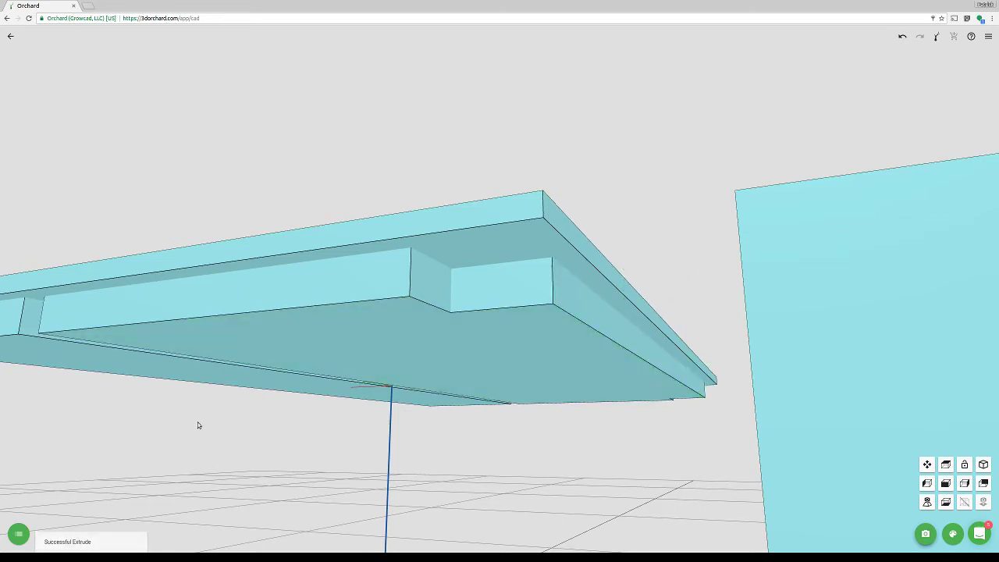
Enlarge the corner cut-out at the larger raised panel's opposite end by extruding both its faces -0.5 mm as cuts
drag(196, 423, 782, 425)
click(453, 292)
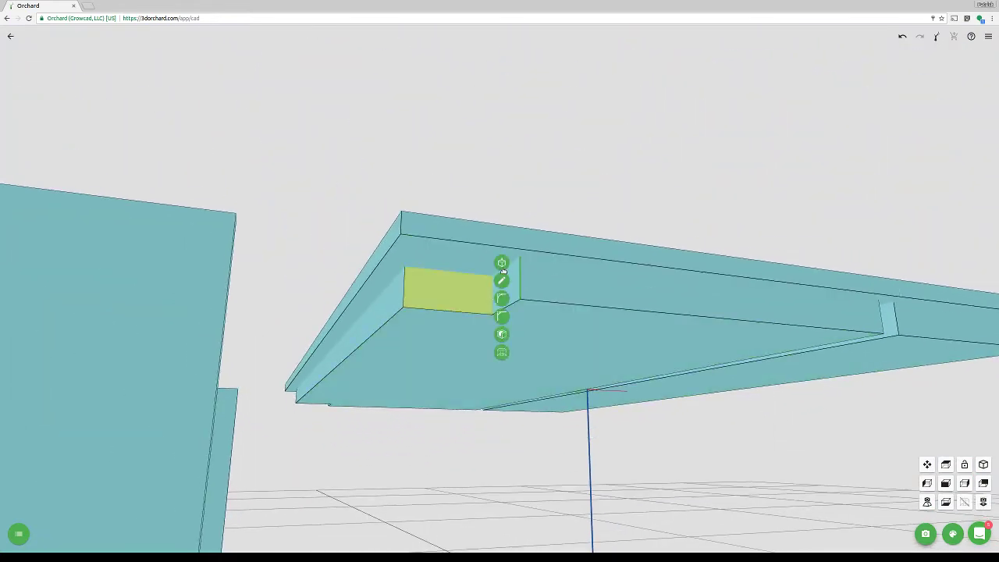
click(501, 263)
click(585, 266)
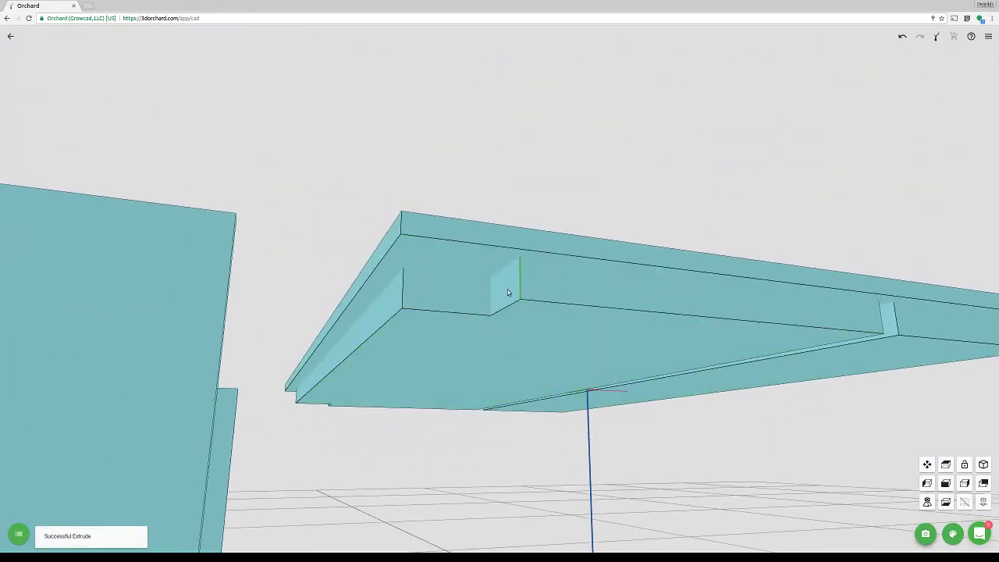
click(505, 285)
click(543, 268)
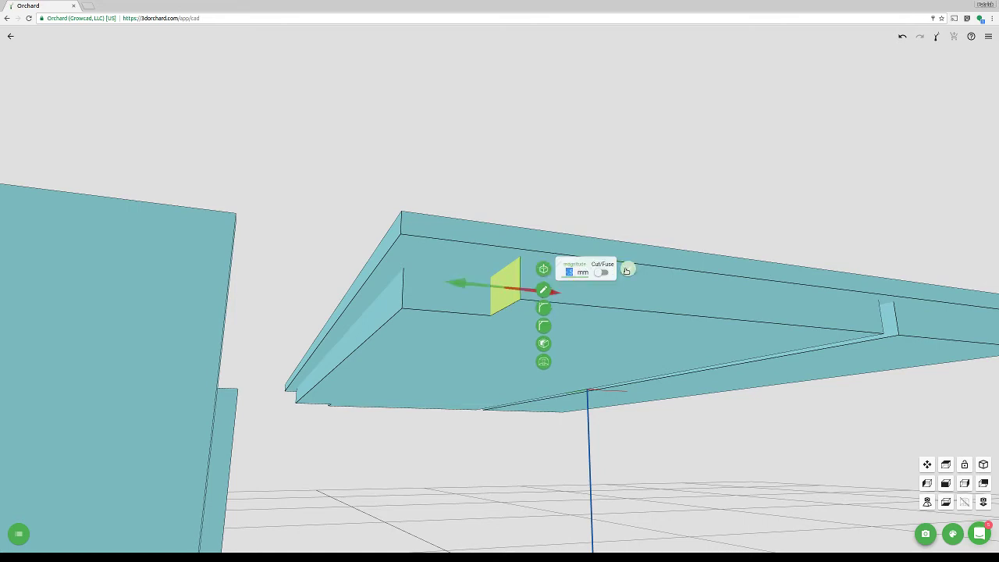
click(628, 269)
Extrude the larger raised panel's end face between this corner cut-out and the groove -0.5 mm as a cut
click(632, 293)
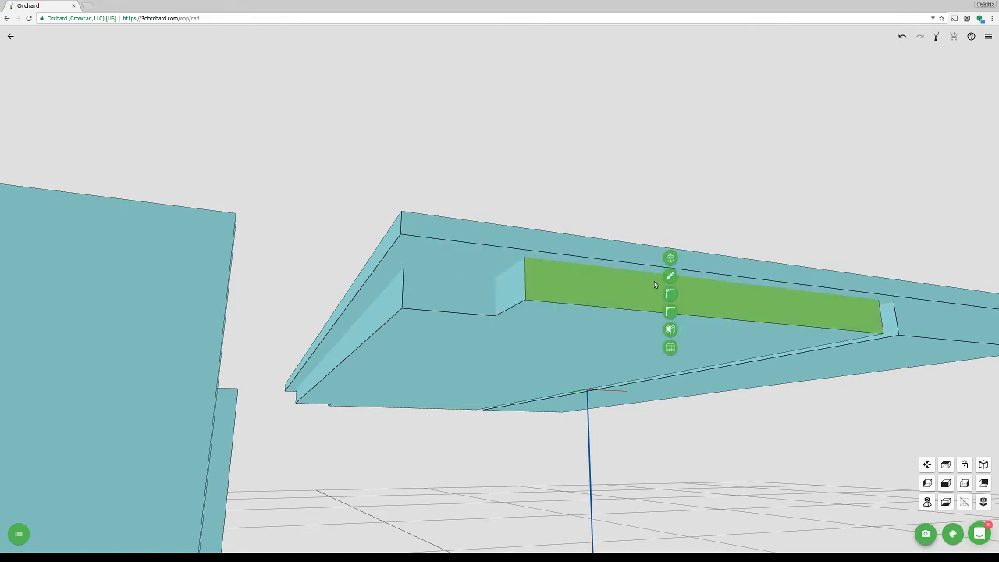
click(669, 261)
click(755, 264)
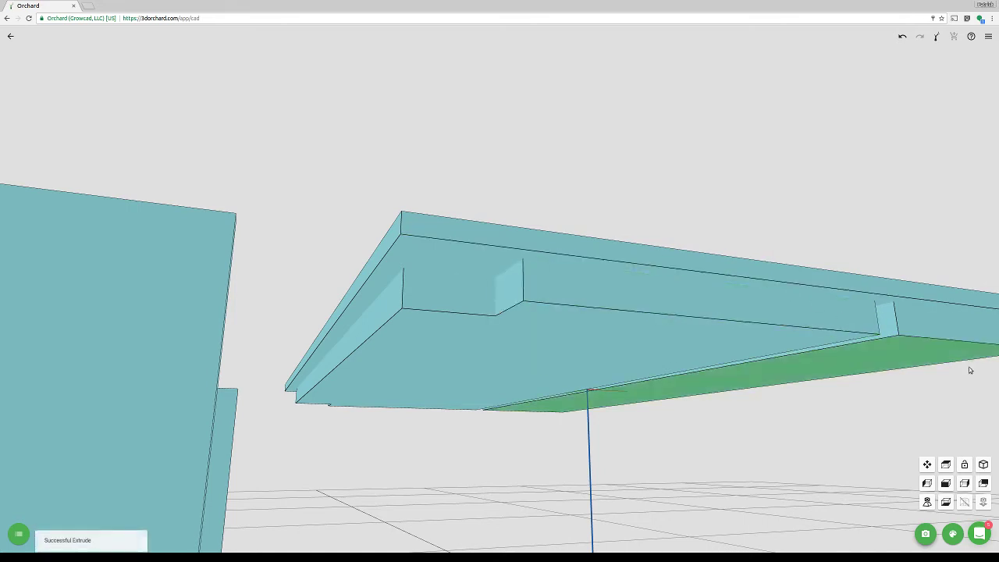
Extrude the smaller raised panel's end face at the same end and its groove wall -0.5 mm as cuts
scroll(850, 305, up, 5)
click(790, 242)
click(799, 226)
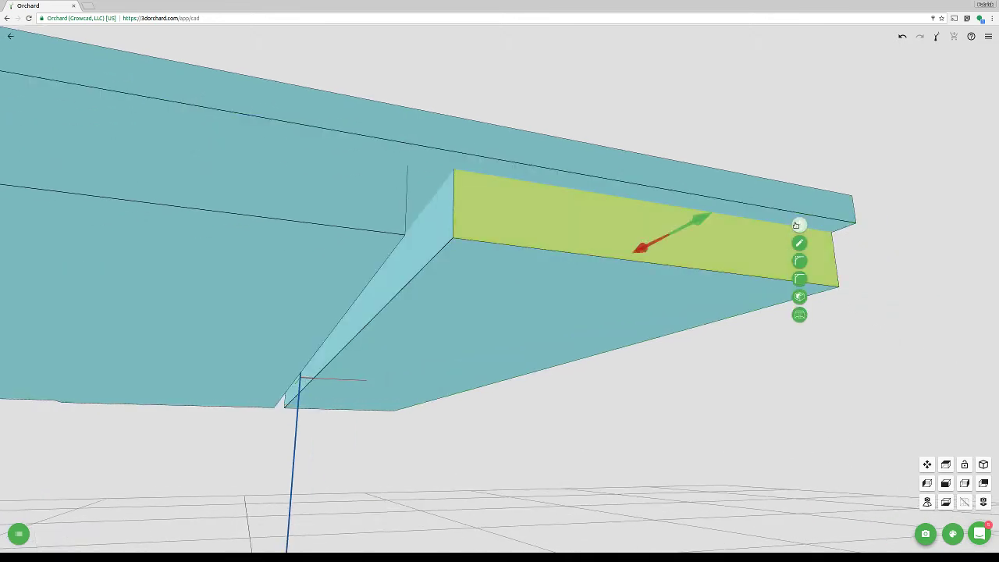
click(883, 228)
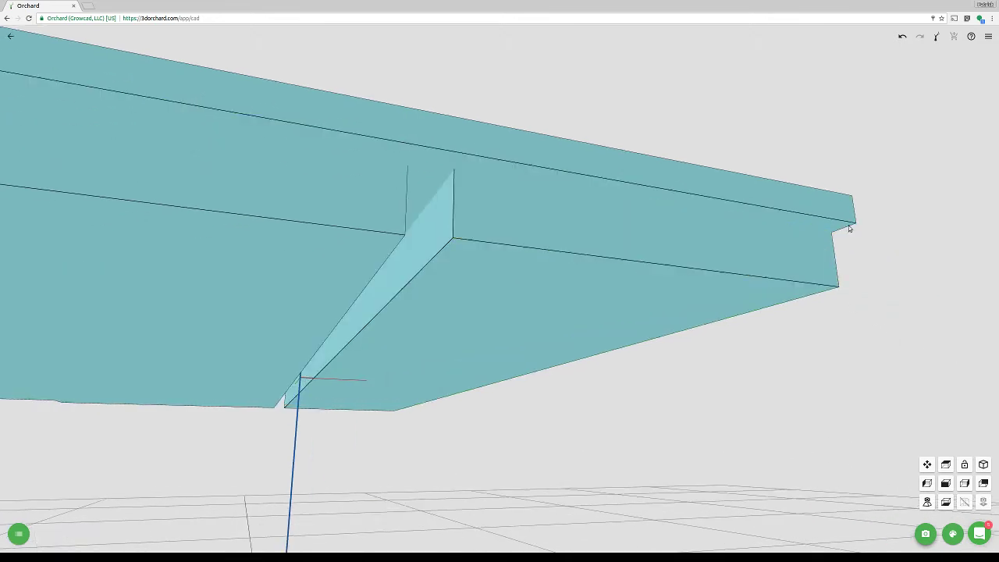
click(424, 244)
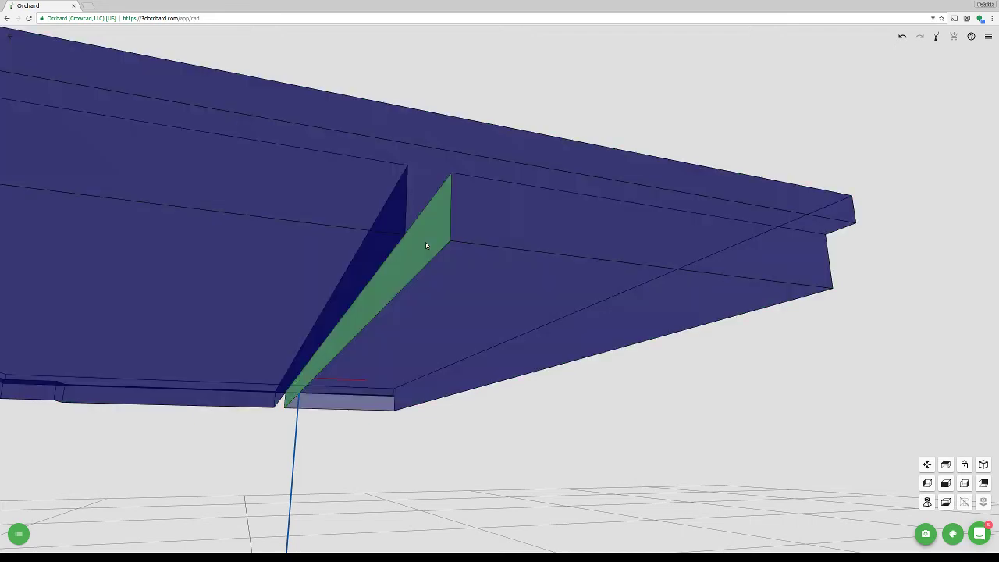
click(474, 214)
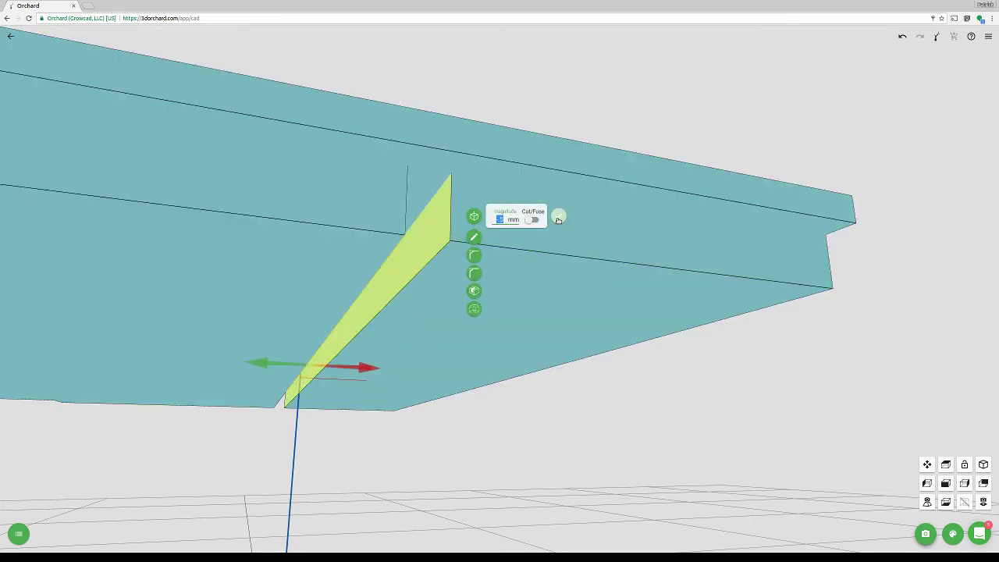
click(558, 217)
Extrude the smaller raised panel's end face at the lid's other end -0.5 mm as a cut
drag(582, 279, 621, 210)
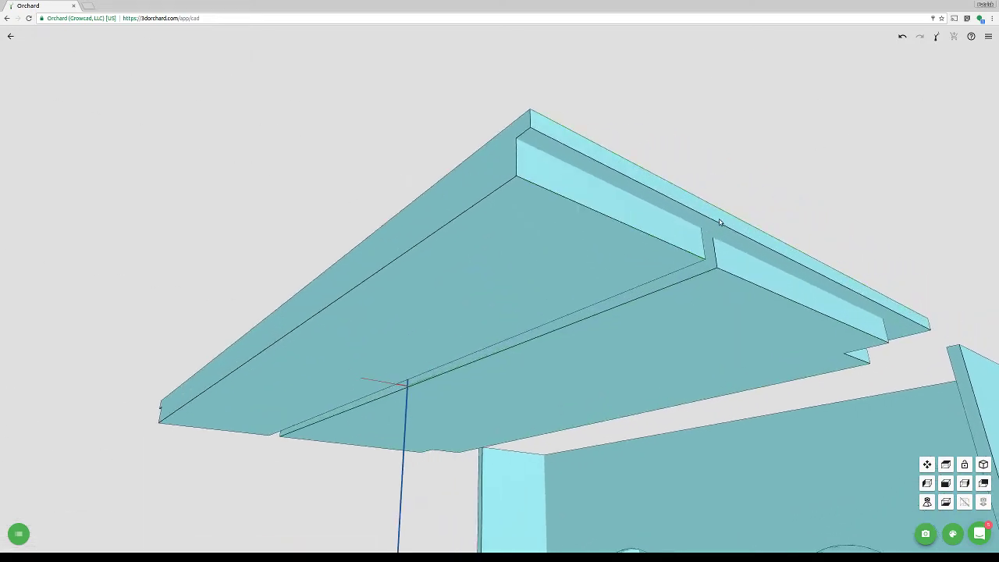
click(622, 209)
click(669, 179)
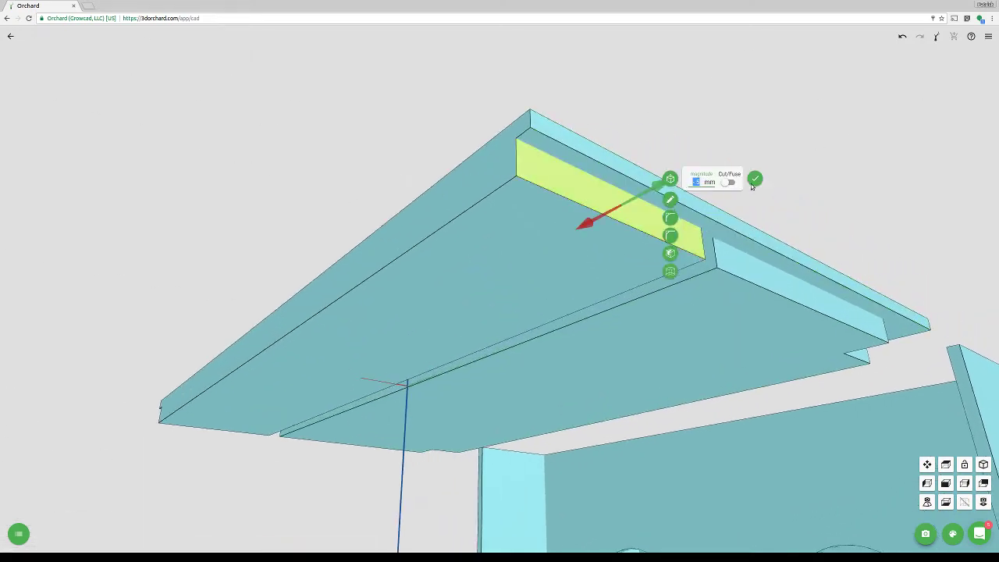
click(755, 182)
Start a sketch on the flat underside face of the larger raised panel
scroll(725, 203, down, 3)
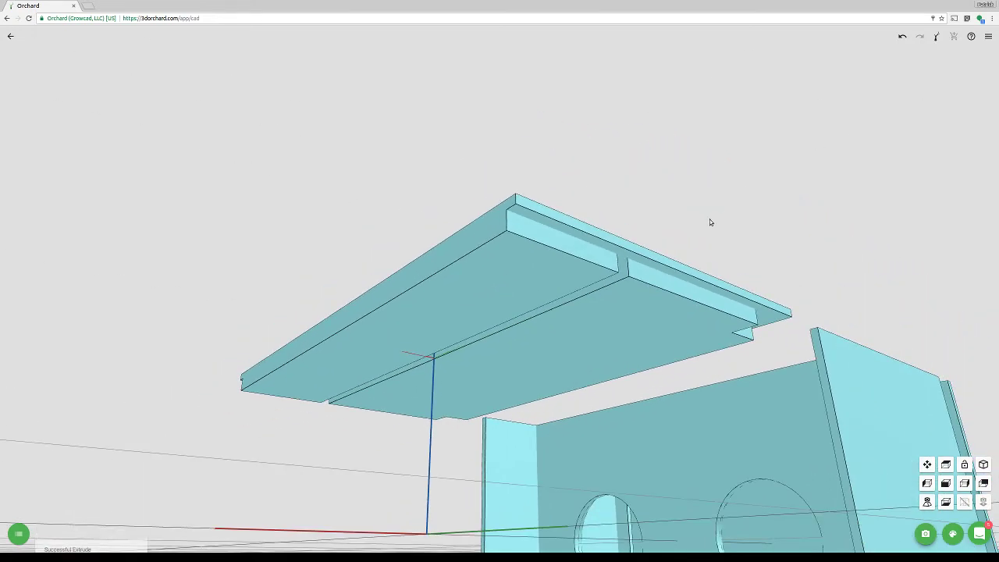
drag(694, 239, 564, 342)
scroll(558, 343, down, 2)
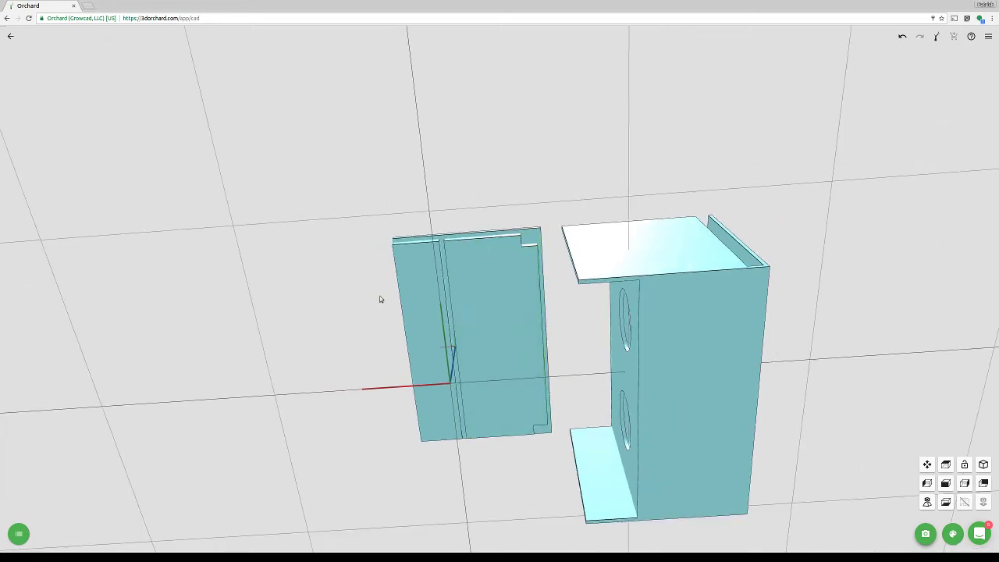
scroll(575, 317, up, 5)
click(559, 301)
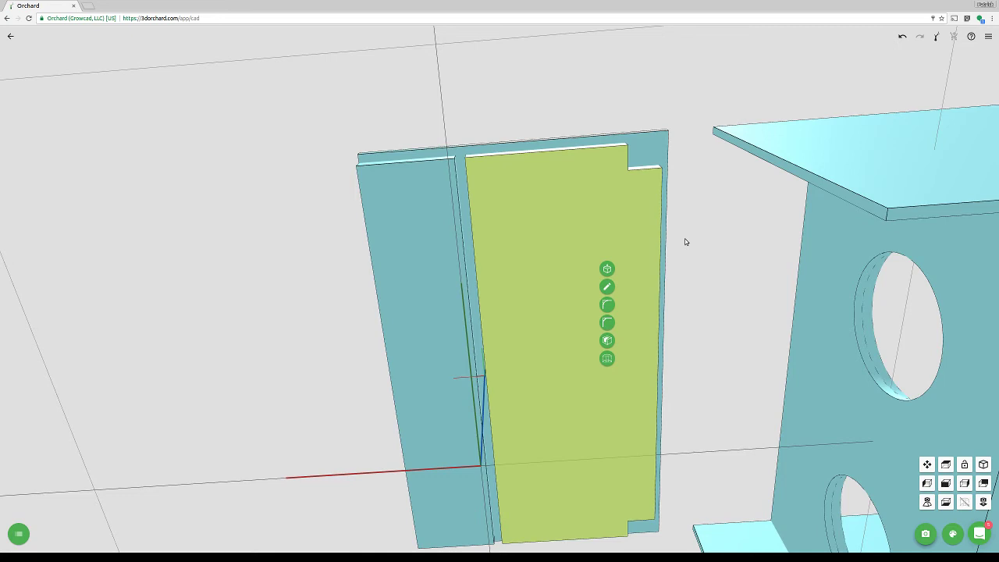
click(607, 287)
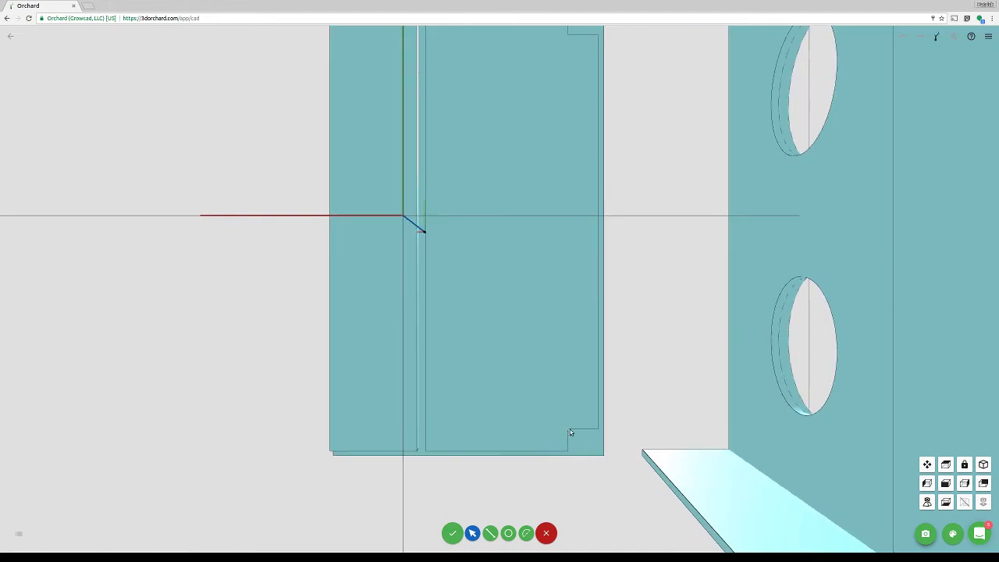
Add reference points to the sketch at the three corner cut-out vertices and the groove-side corner of the panel's near end
click(567, 429)
click(615, 400)
click(598, 429)
click(567, 451)
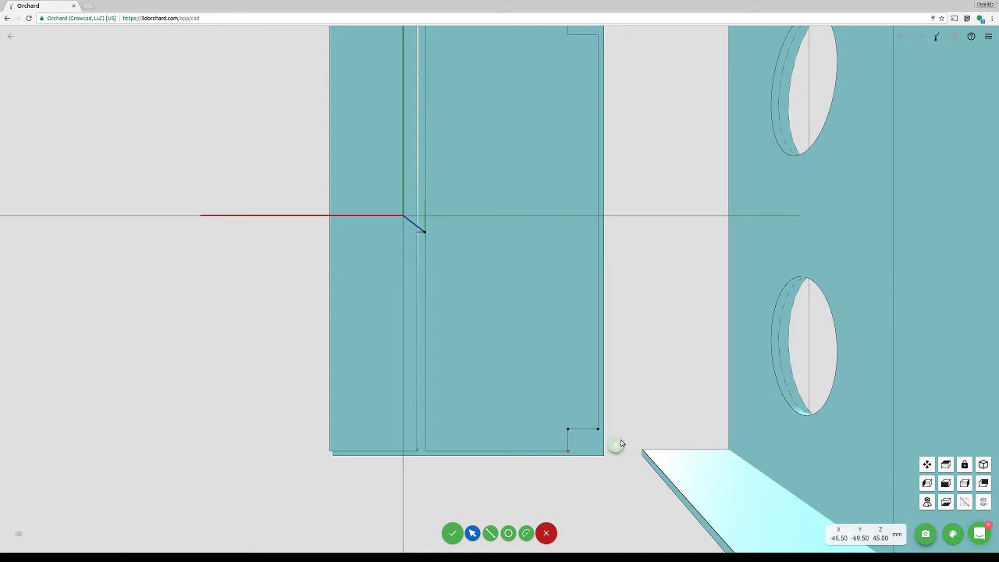
click(425, 452)
click(473, 444)
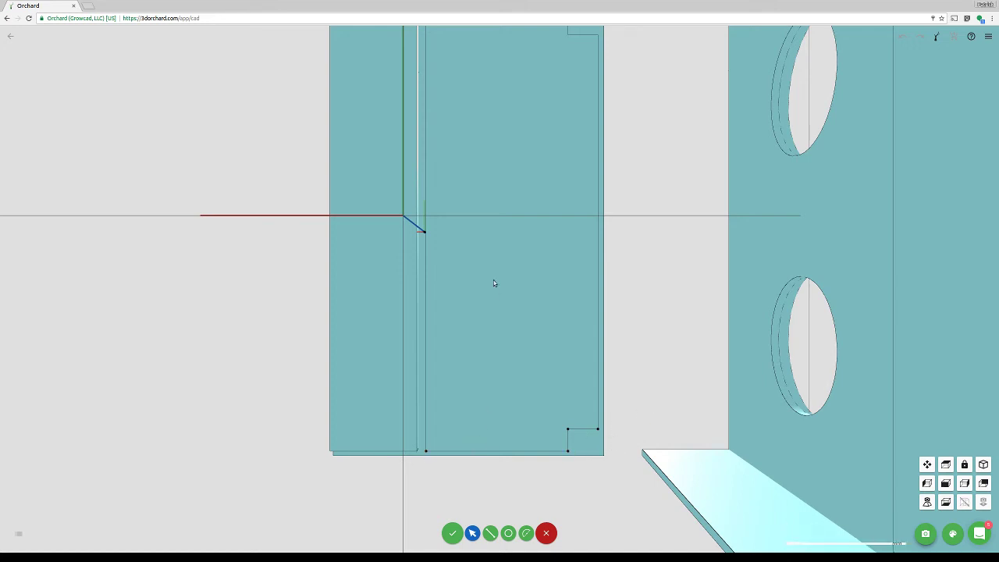
Add matching reference points at the groove-side corner and the three cut-out vertices of the panel's opposite end
scroll(495, 283, down, 3)
scroll(468, 161, up, 2)
scroll(467, 160, up, 2)
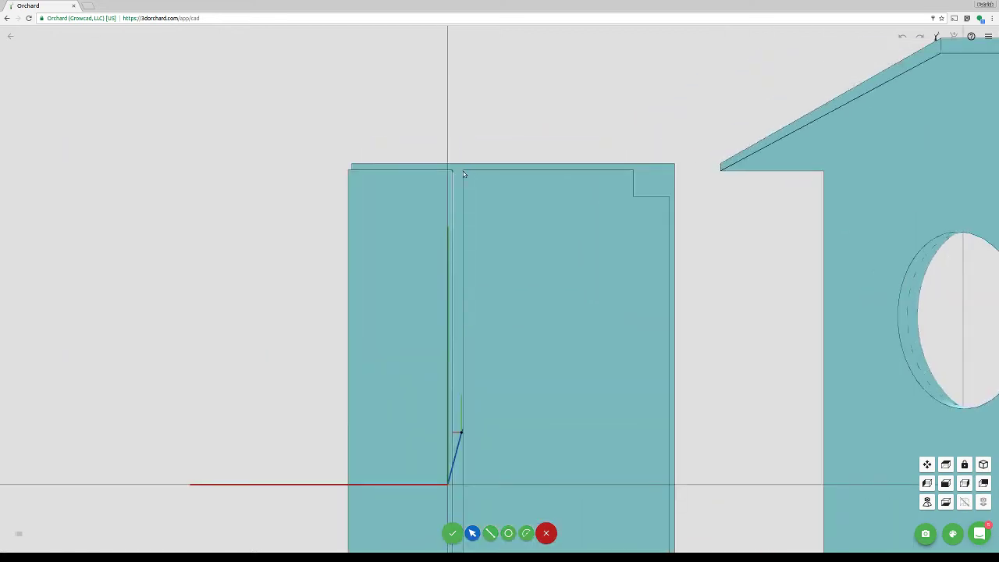
click(462, 171)
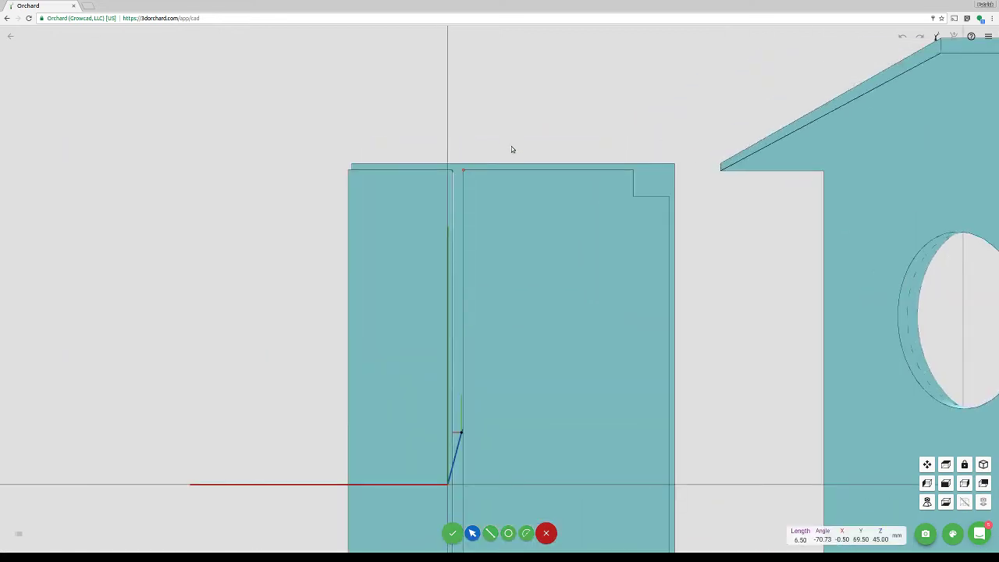
click(633, 170)
click(633, 197)
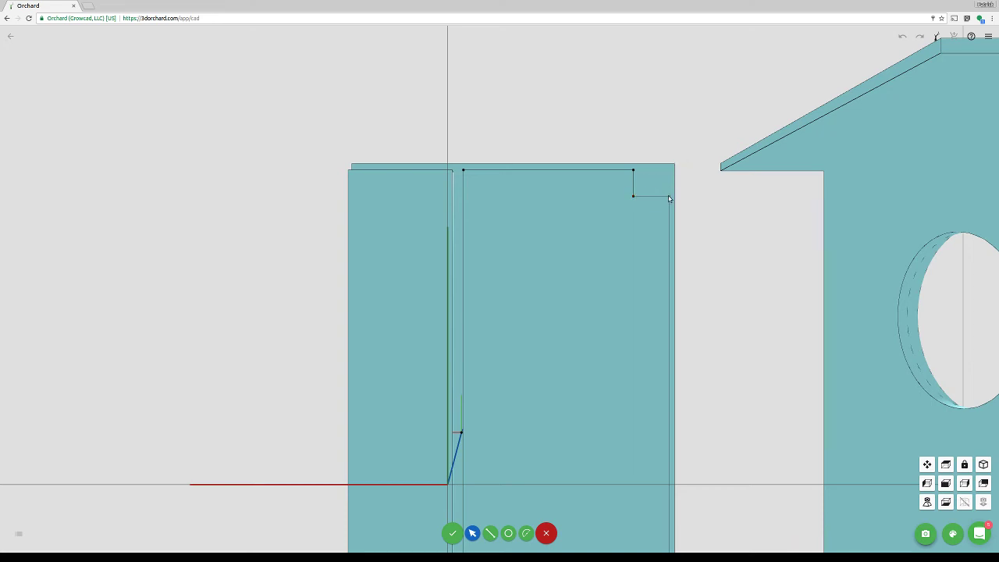
click(669, 196)
Sketch a closed line outline slightly inside the larger raised panel's edges, following both corner cut-outs
scroll(644, 295, down, 3)
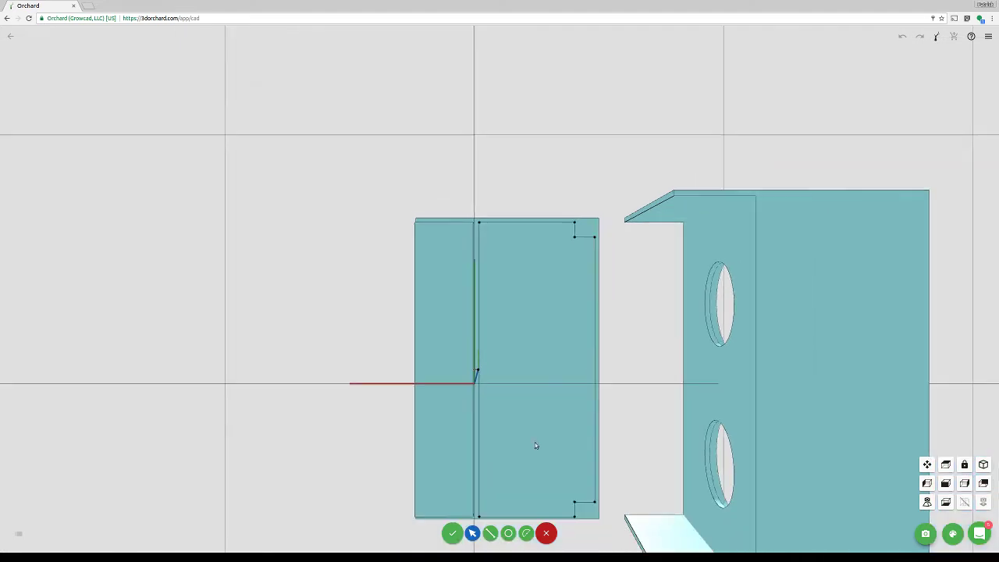
scroll(535, 444, down, 2)
scroll(499, 492, up, 3)
click(490, 533)
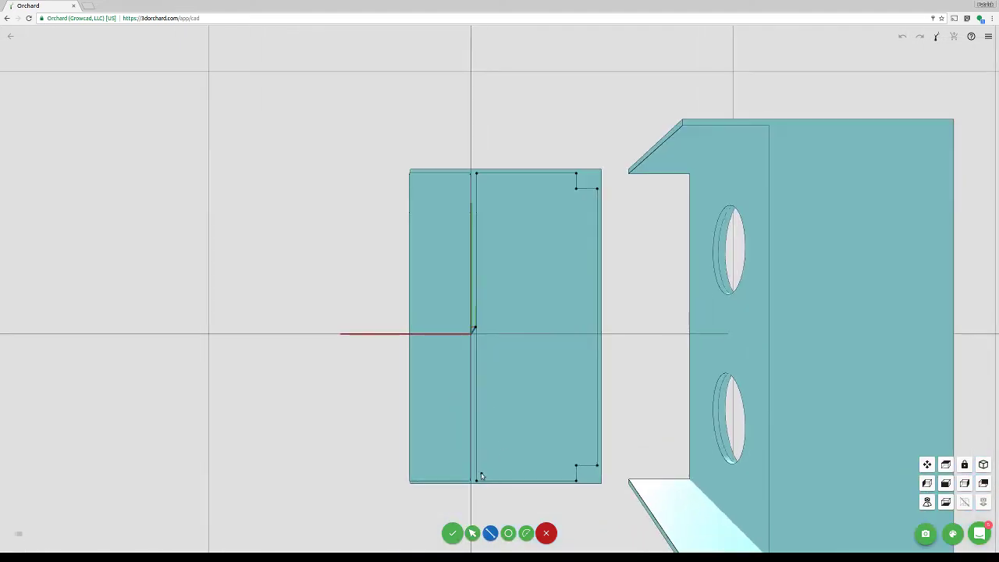
click(482, 473)
click(481, 179)
click(561, 179)
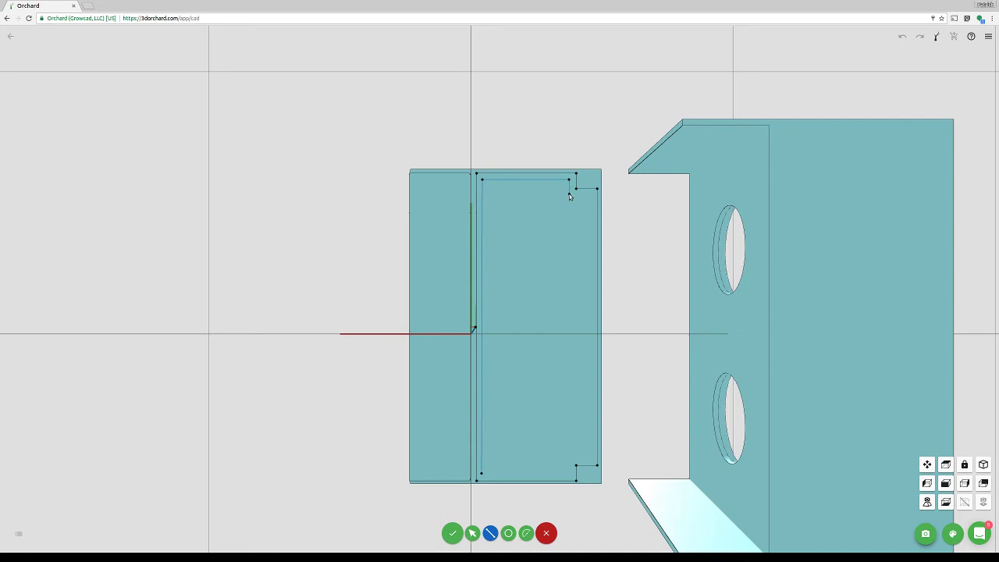
click(590, 194)
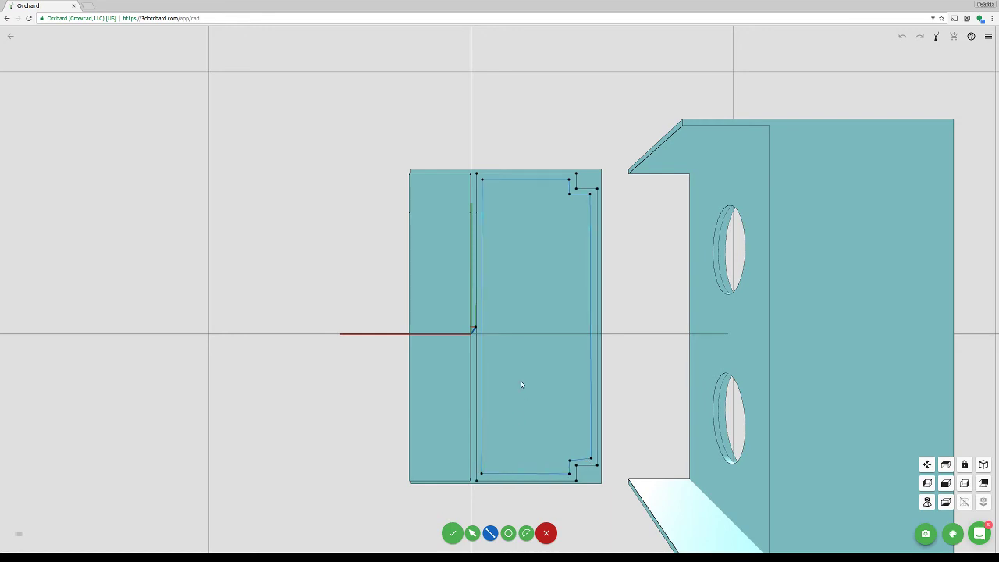
key(Escape)
Set the vertical and horizontal distances between the panel's upper groove-side corner point and the inner outline's nearest corner to 2 mm
scroll(484, 192, up, 5)
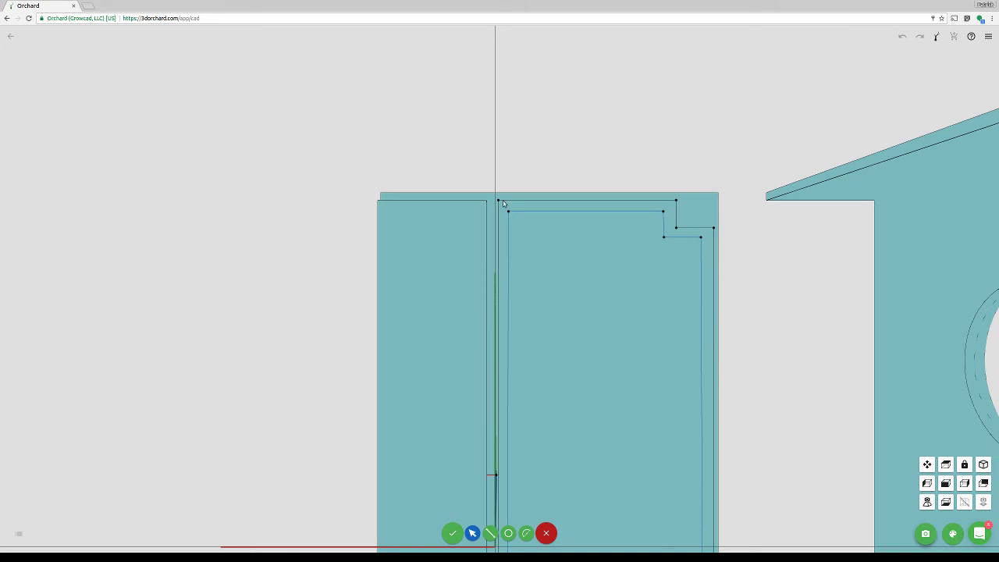
click(498, 200)
click(508, 212)
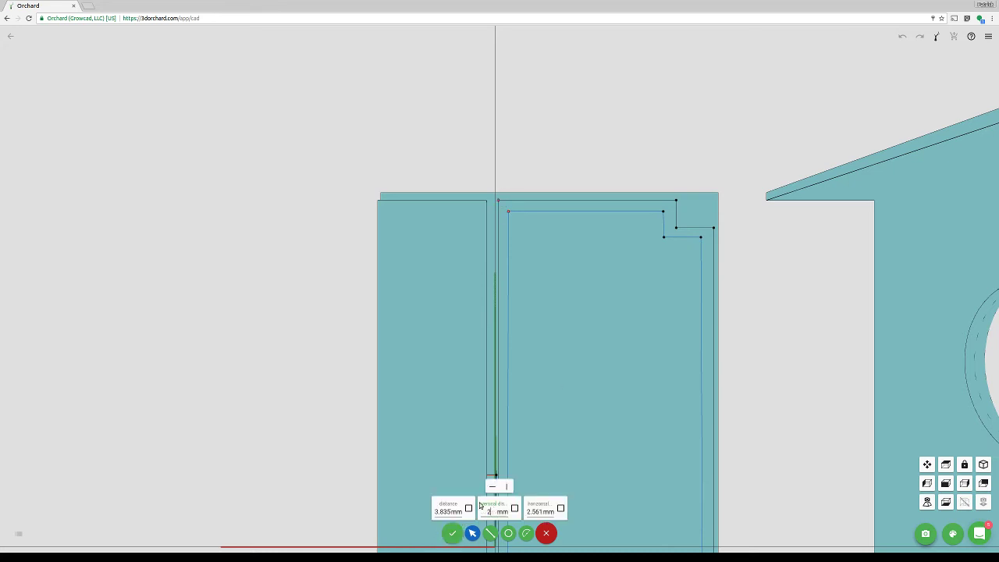
key(Return)
key(Tab)
text(2)
key(Return)
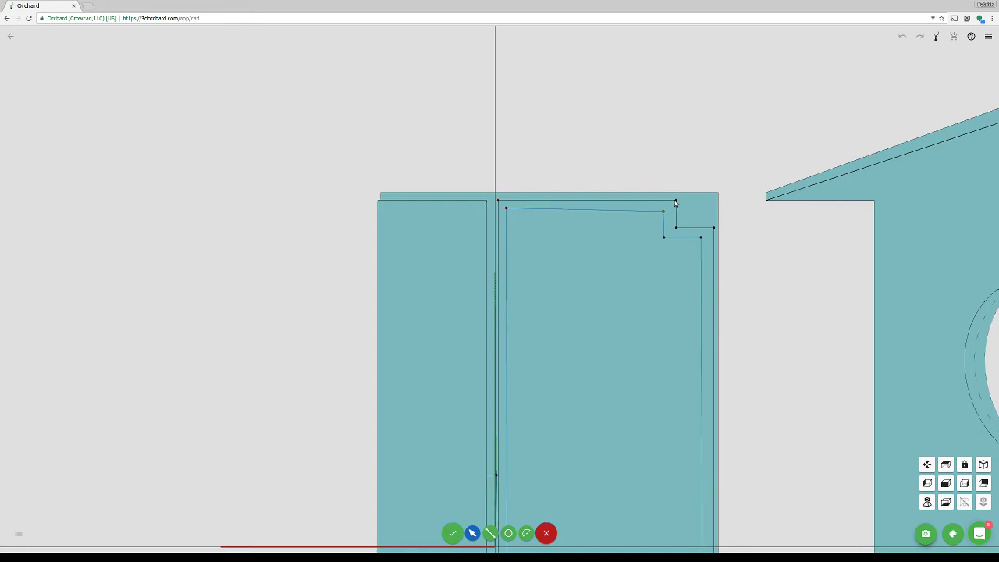
Set the vertical and horizontal distances between the upper cut-out's end-edge vertex and the inner outline's nearest corner to 2 mm
click(676, 200)
click(493, 511)
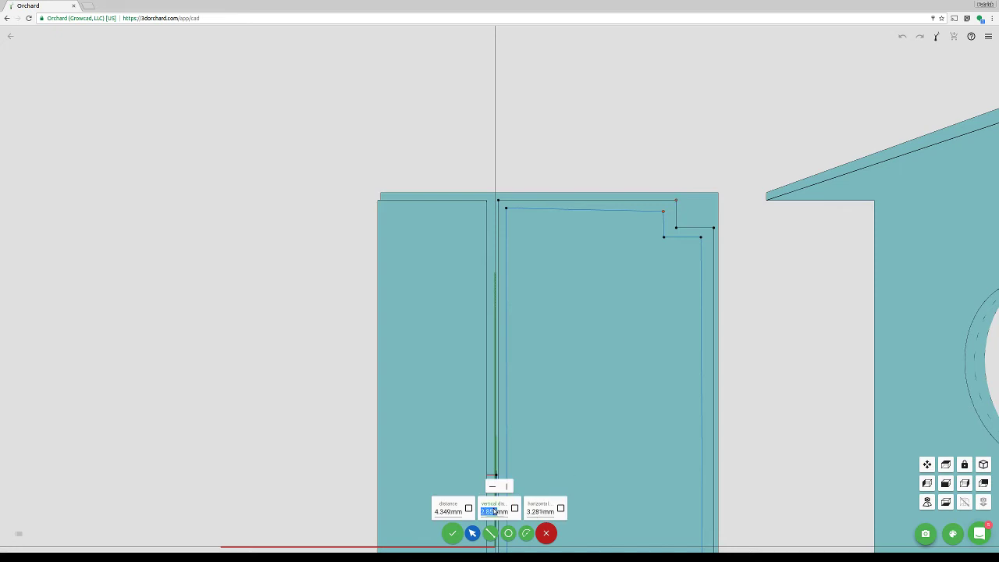
key(Return)
click(667, 220)
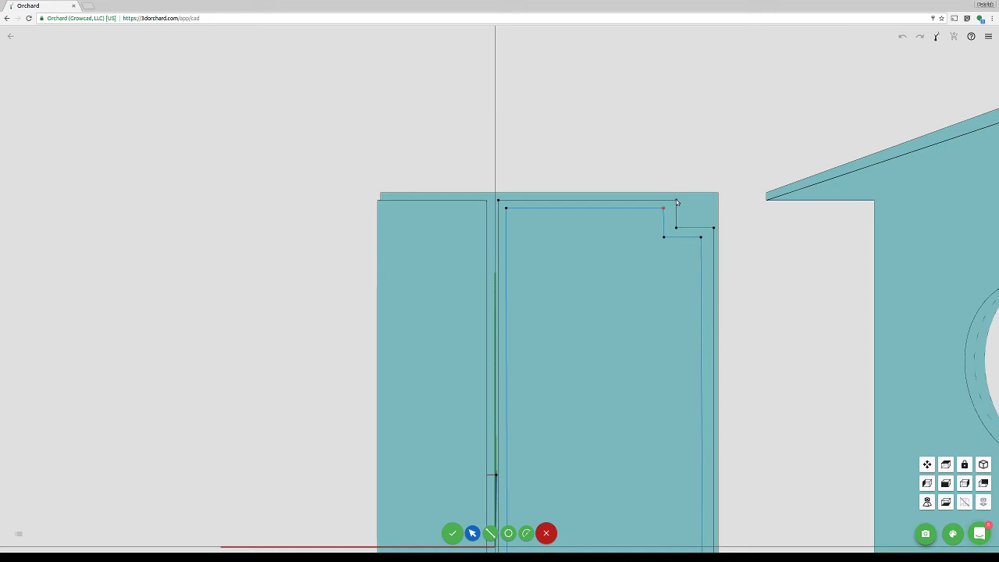
click(676, 202)
click(513, 508)
click(535, 511)
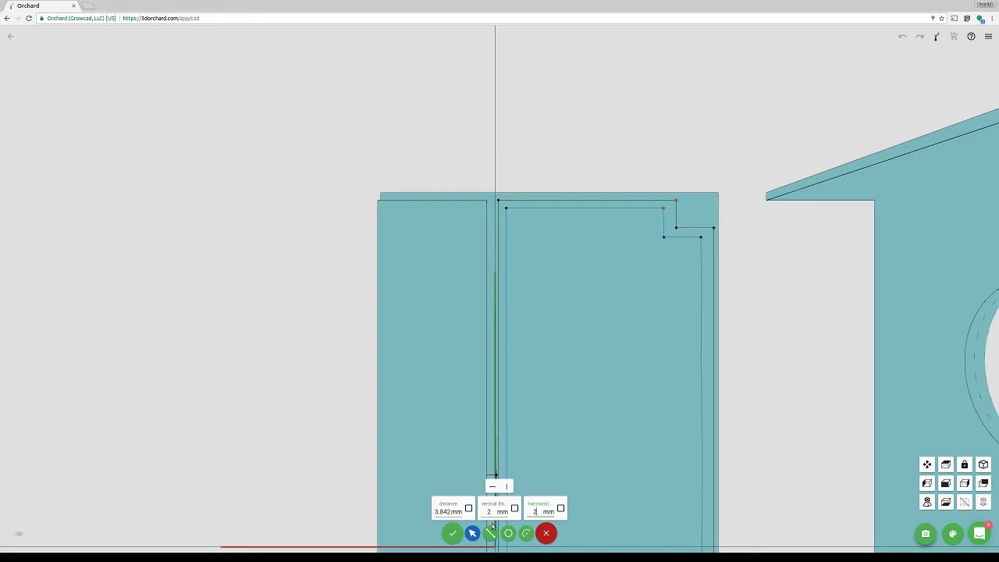
key(Return)
click(770, 329)
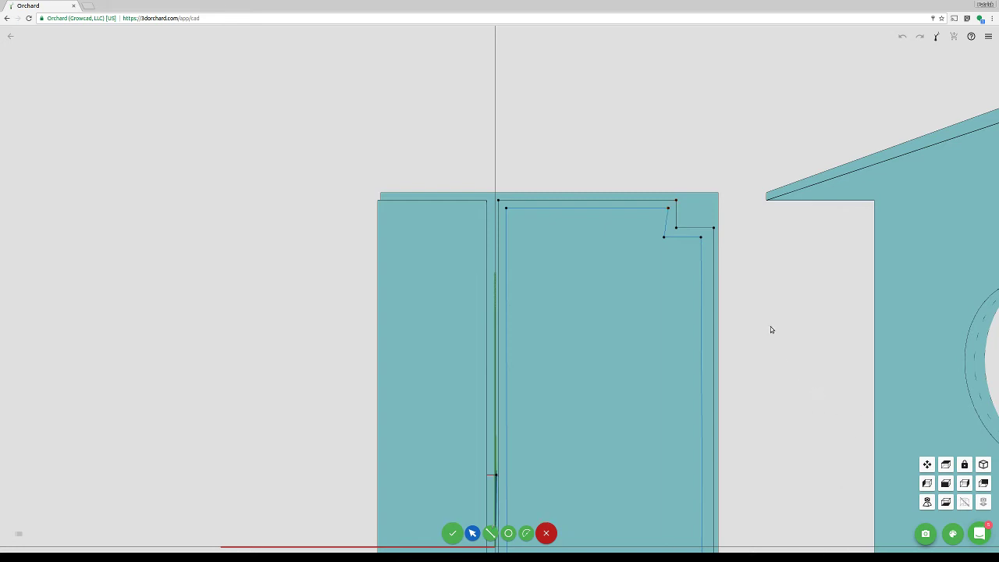
Constrain the inner outline's end edges and the slanted cut-out edge at the panel's lower end to horizontal
click(640, 209)
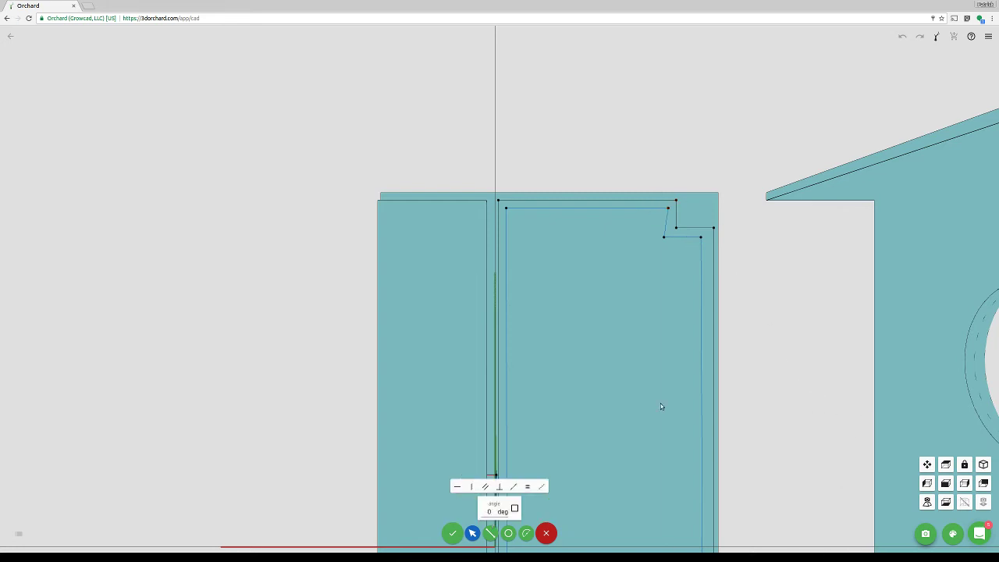
scroll(660, 406, down, 3)
scroll(603, 549, up, 5)
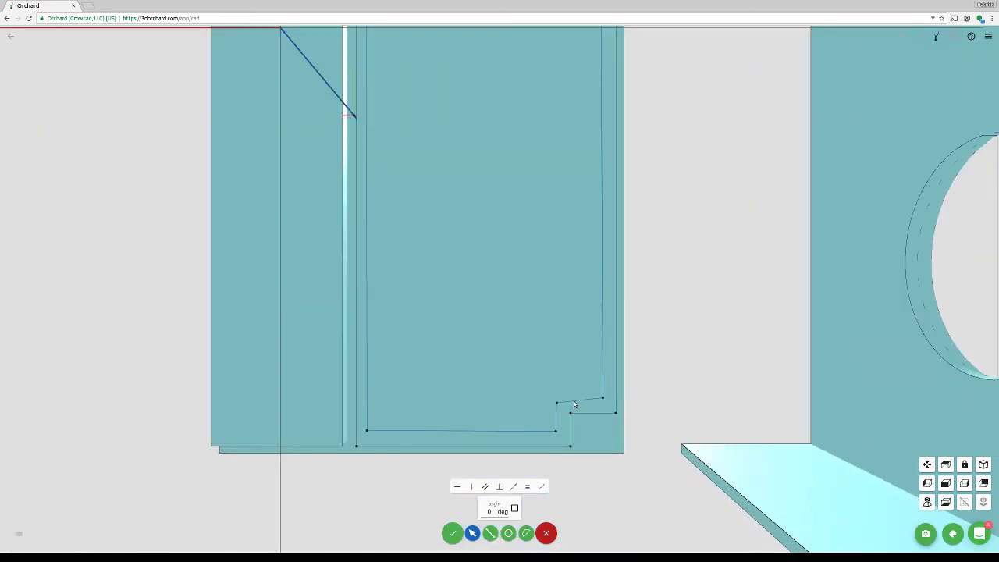
click(574, 403)
click(535, 432)
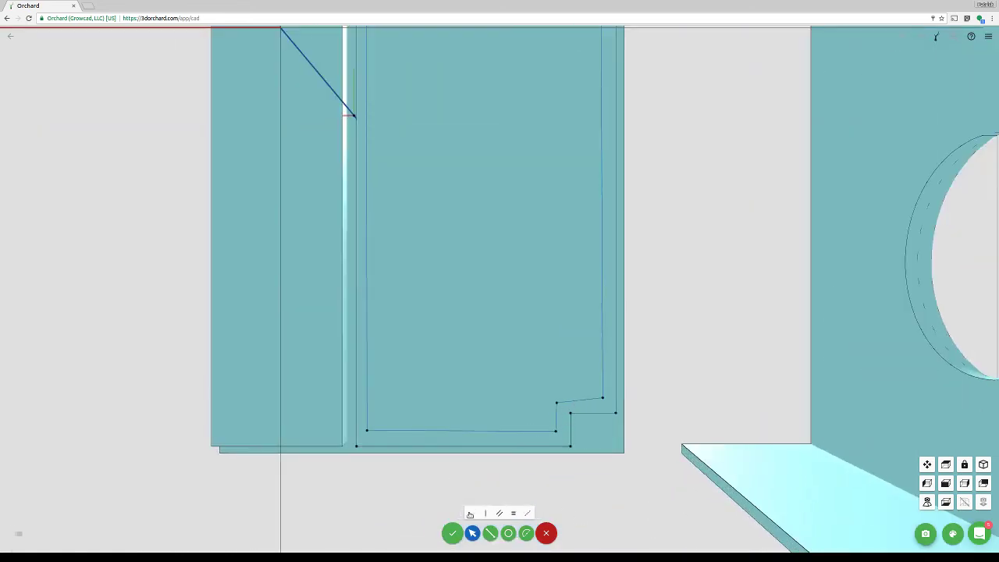
click(470, 514)
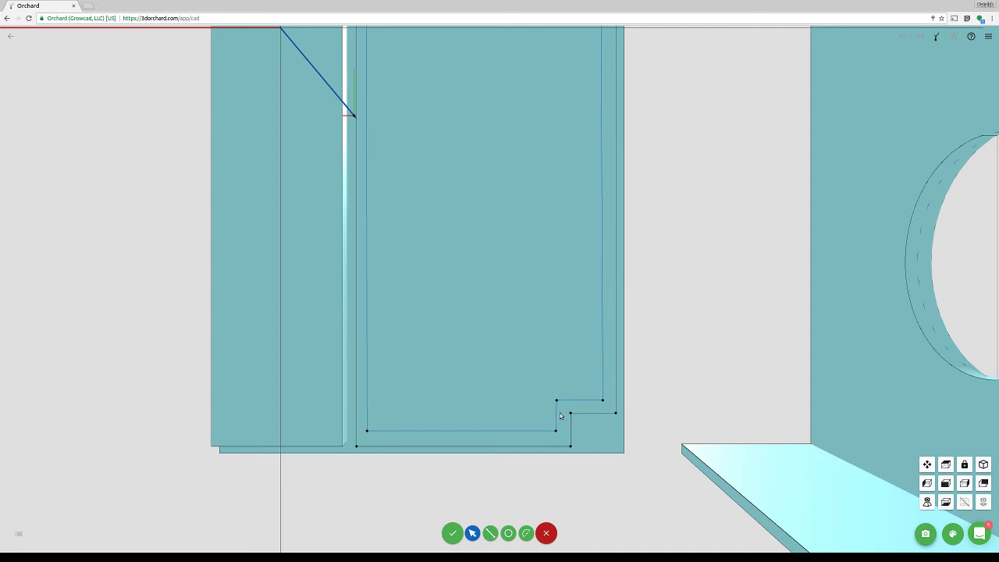
Constrain the inner outline's long outer edge and the short edges beside both cut-outs to vertical
click(555, 417)
click(602, 355)
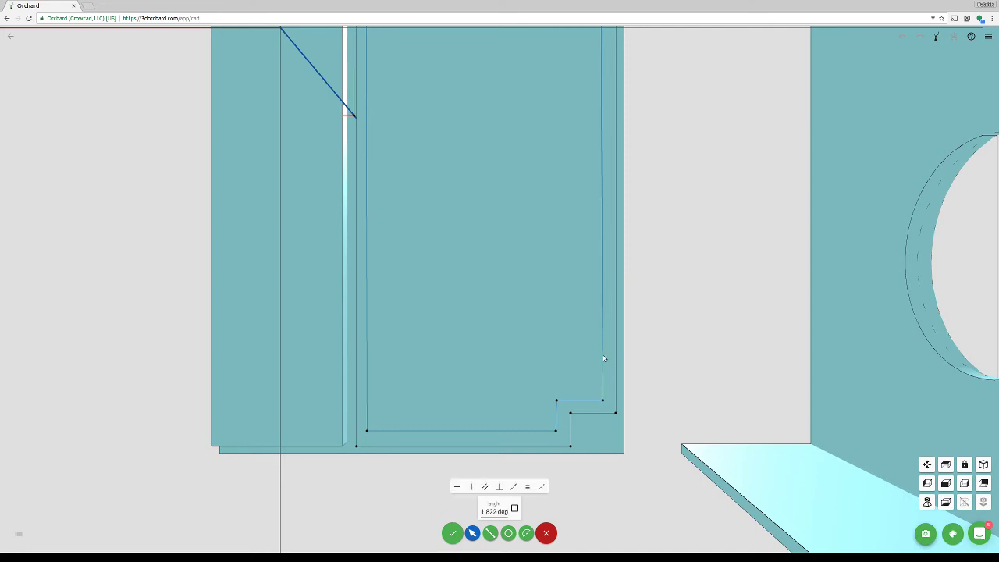
scroll(422, 237, down, 8)
scroll(450, 114, up, 2)
scroll(450, 116, up, 2)
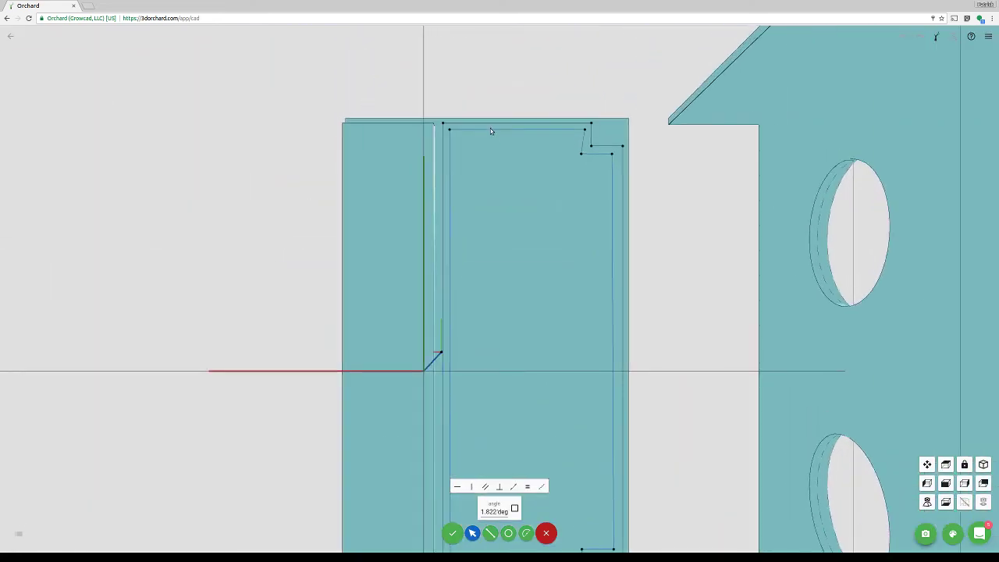
click(584, 144)
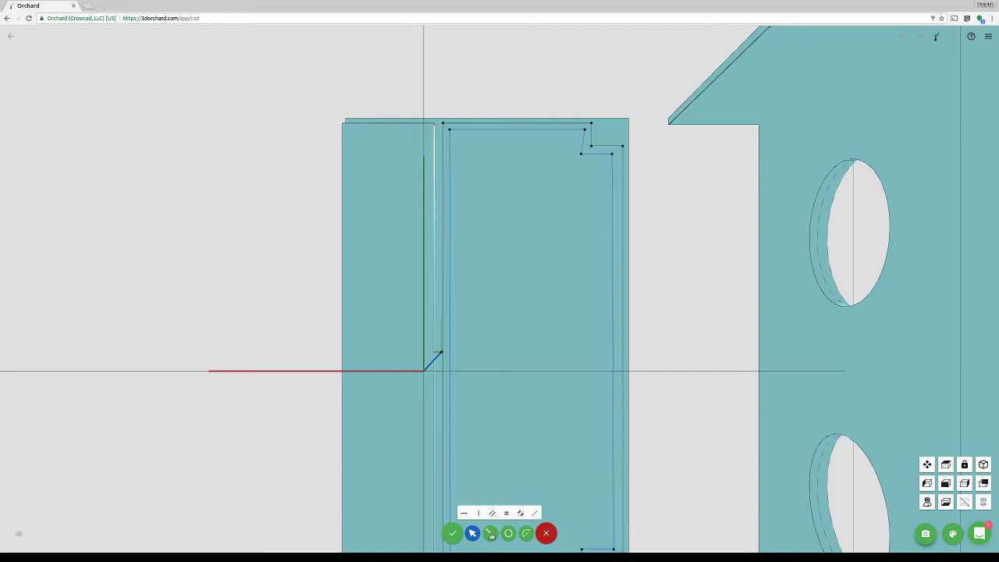
click(479, 513)
click(568, 73)
Set the vertical distance between the upper cut-out's inner vertex and the matching inner outline corner to 2 mm
scroll(578, 190, up, 2)
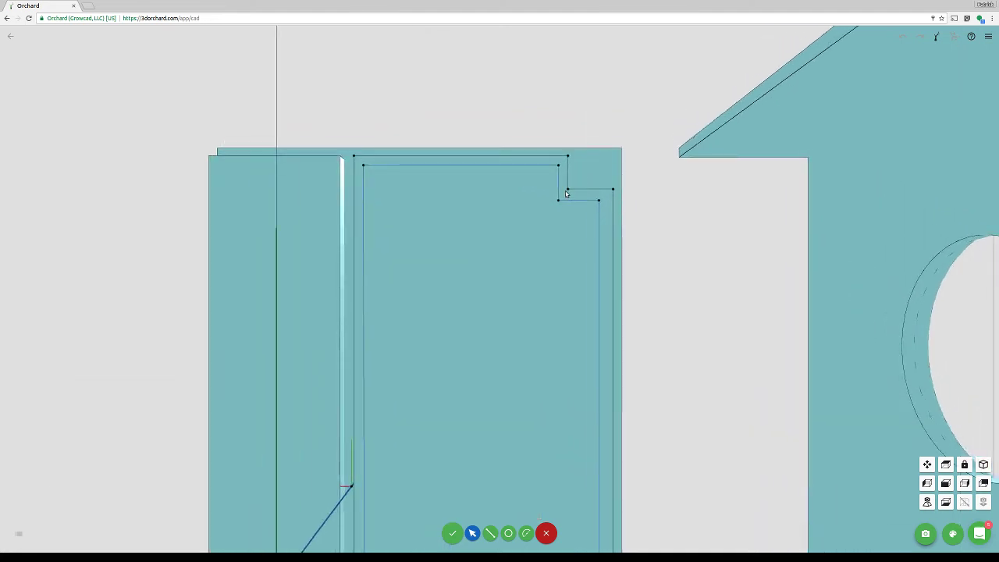
click(567, 190)
click(558, 200)
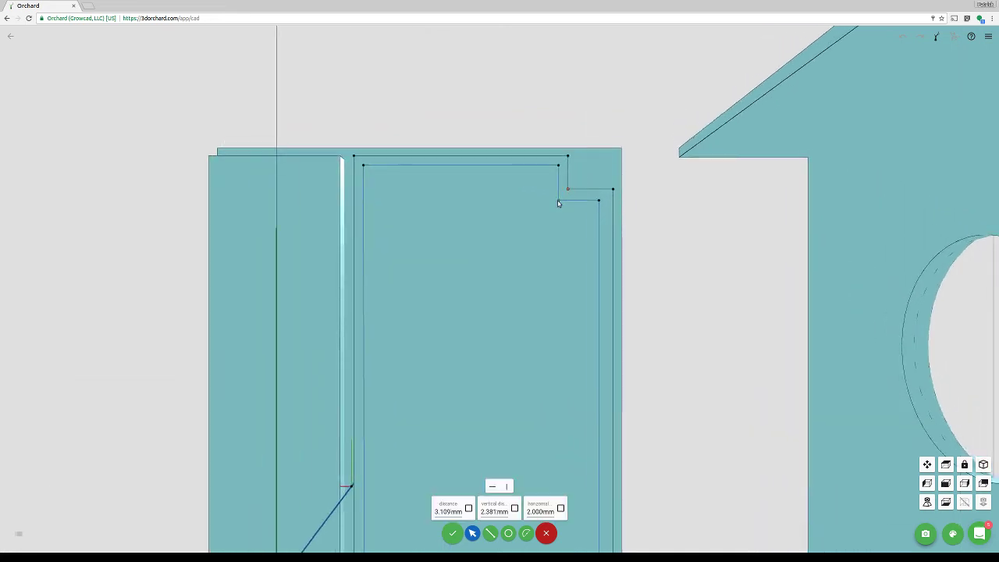
click(494, 511)
text(2)
click(514, 508)
key(Escape)
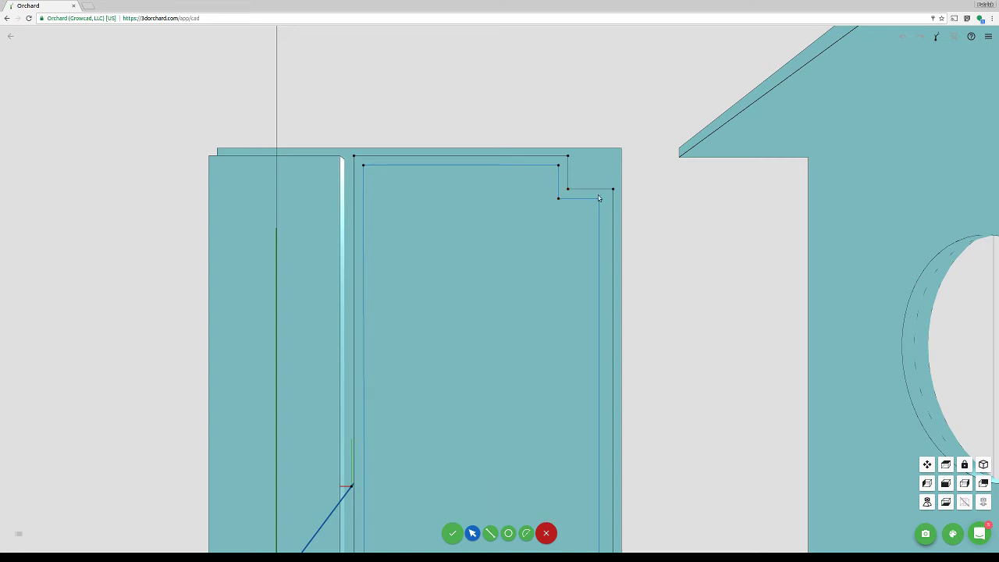
Set the horizontal distance between the upper cut-out's side-edge vertex and the inner outline's nearest corner to 2 mm
click(612, 190)
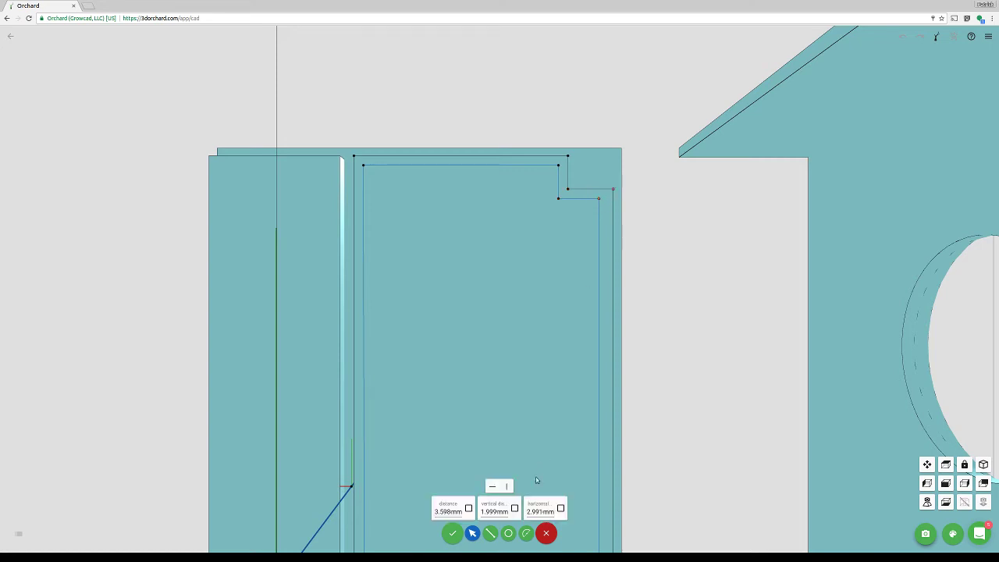
click(541, 511)
text(3)
key(Return)
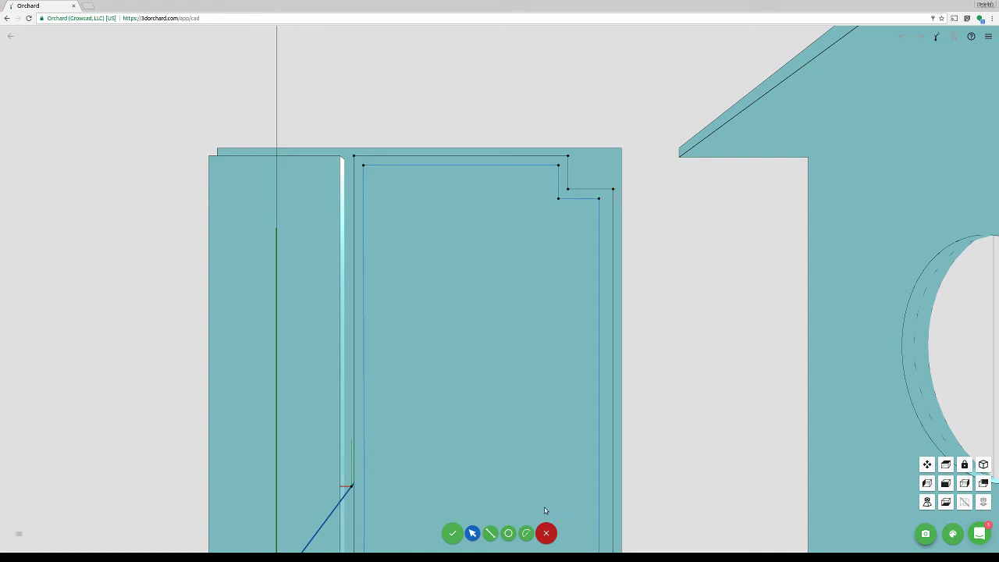
Set the vertical distance between the lower cut-out's side-edge vertex and the inner outline's nearest corner to 2 mm
scroll(549, 377, down, 3)
scroll(524, 421, down, 2)
scroll(500, 468, up, 5)
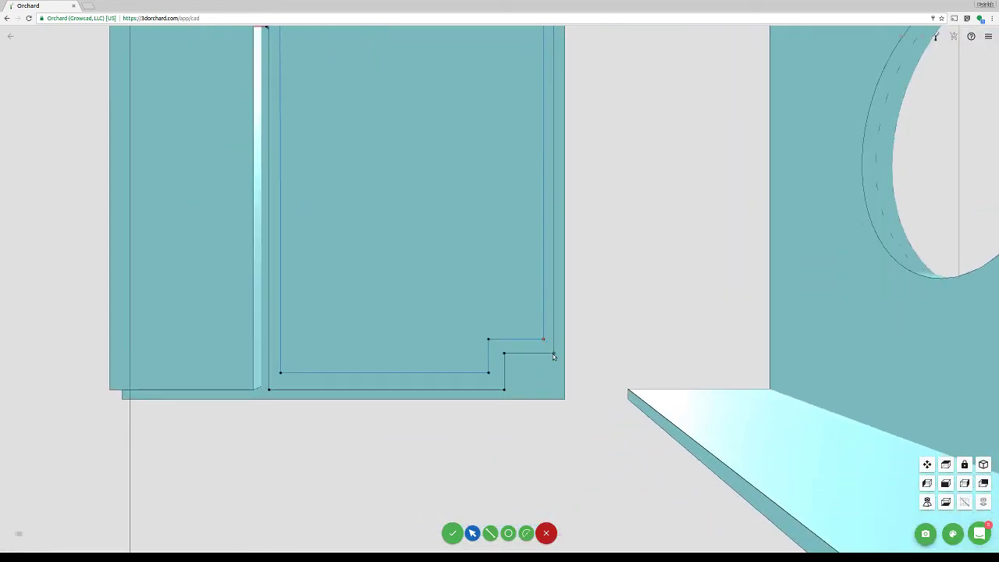
click(554, 353)
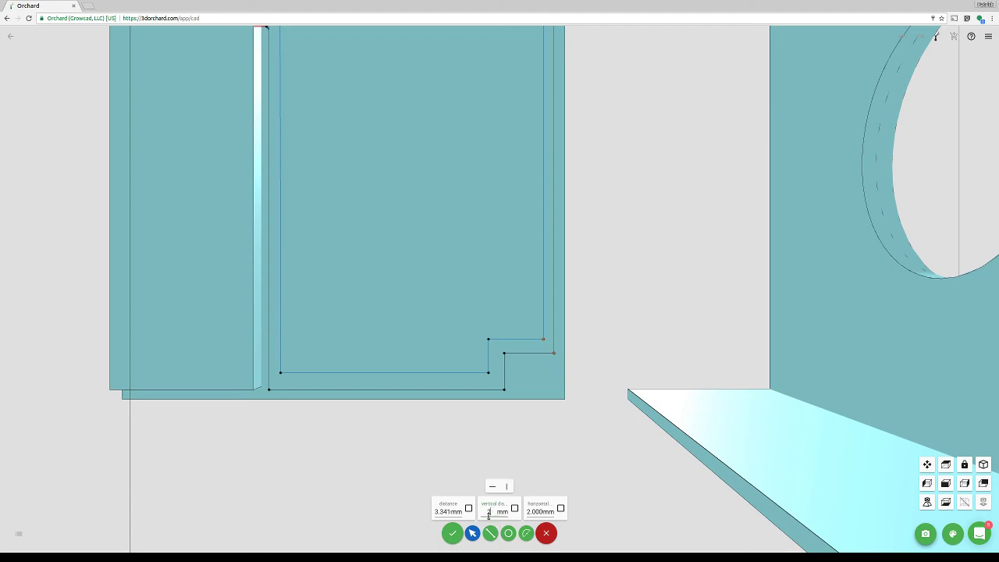
key(Return)
key(Escape)
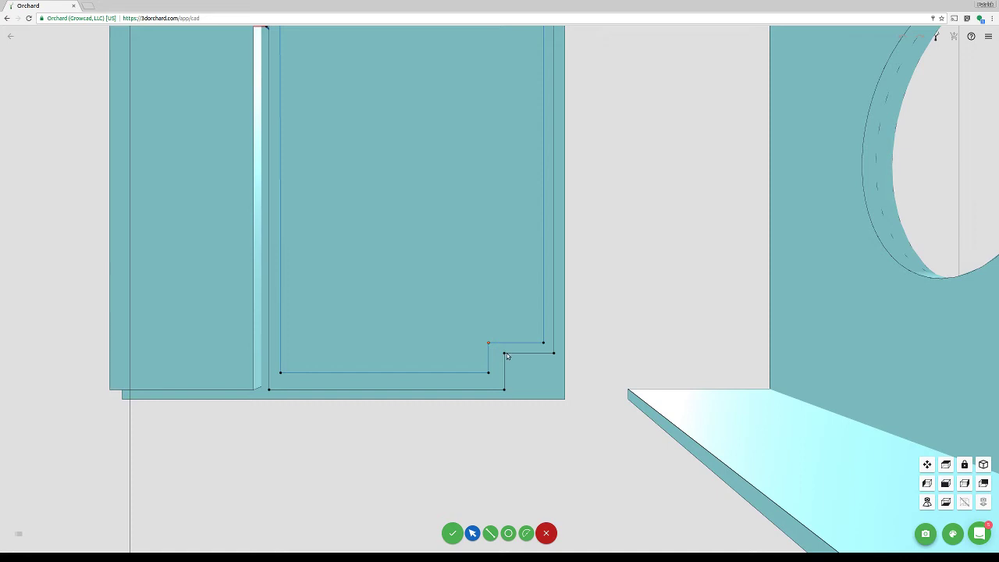
Set the horizontal distance between the lower cut-out's inner vertex and the matching inner outline corner to 2 mm
click(505, 353)
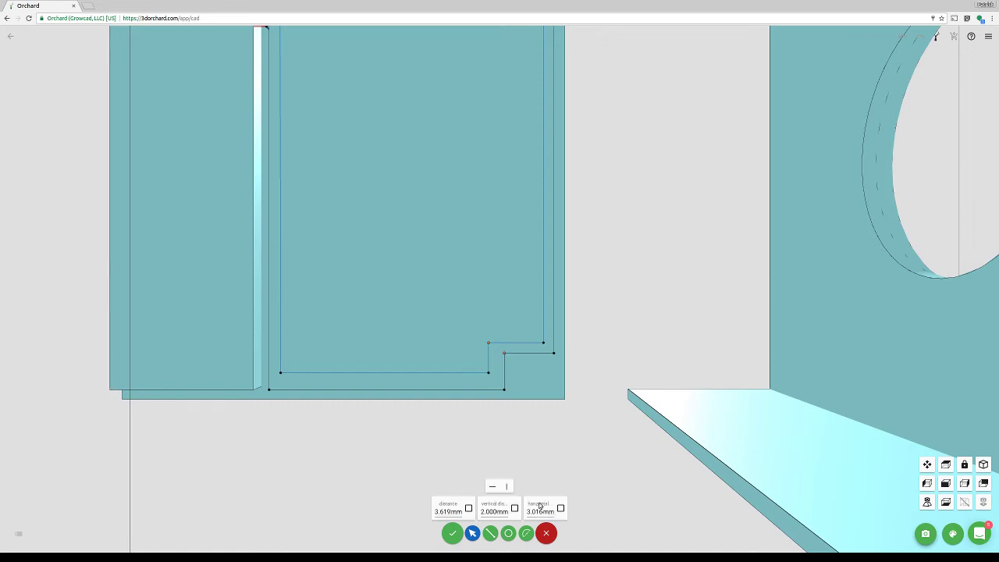
click(537, 511)
key(Return)
Set the vertical distance between the lower cut-out's end-edge vertex and the inner outline's nearest corner to 2 mm
click(498, 383)
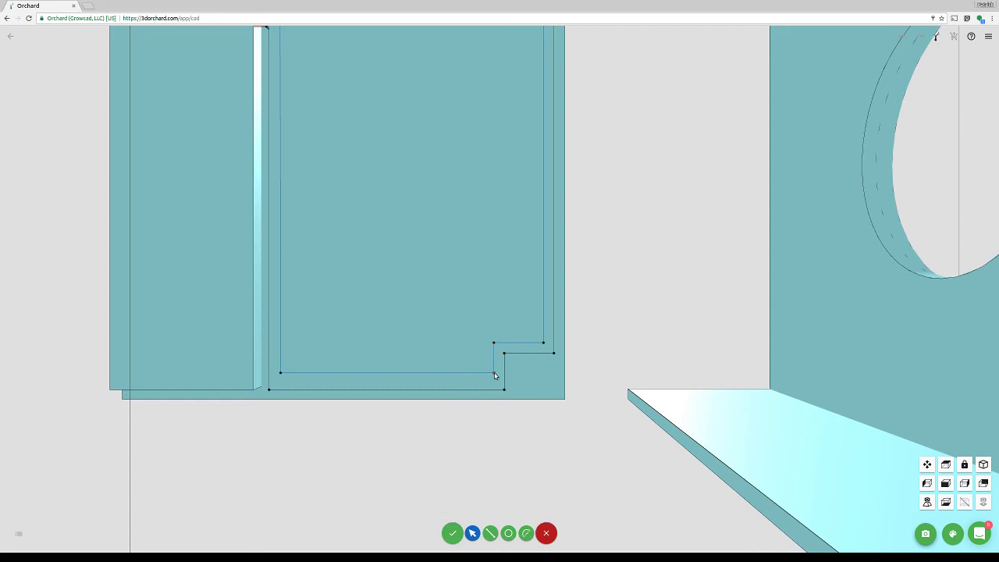
click(502, 388)
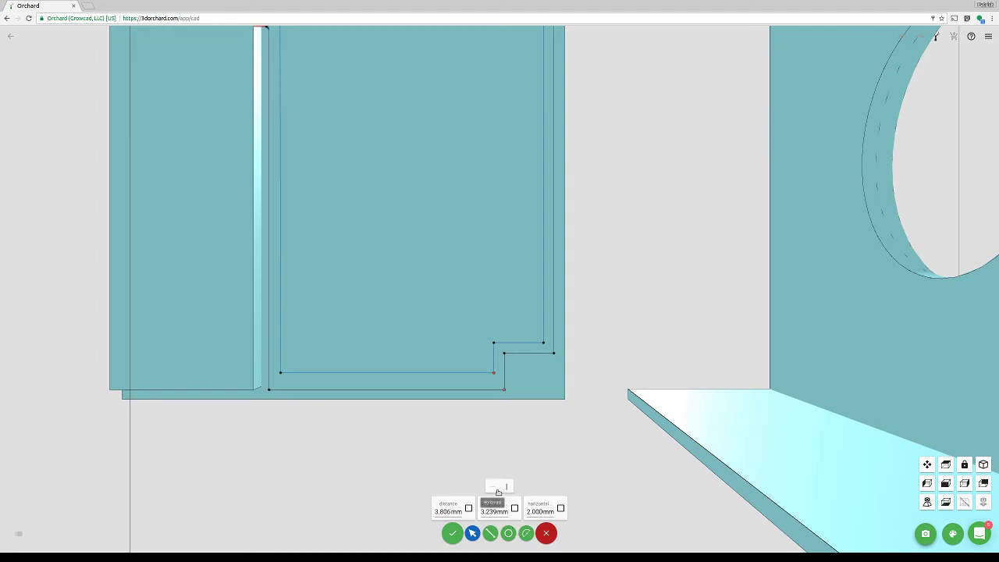
double_click(494, 513)
text(2)
key(Return)
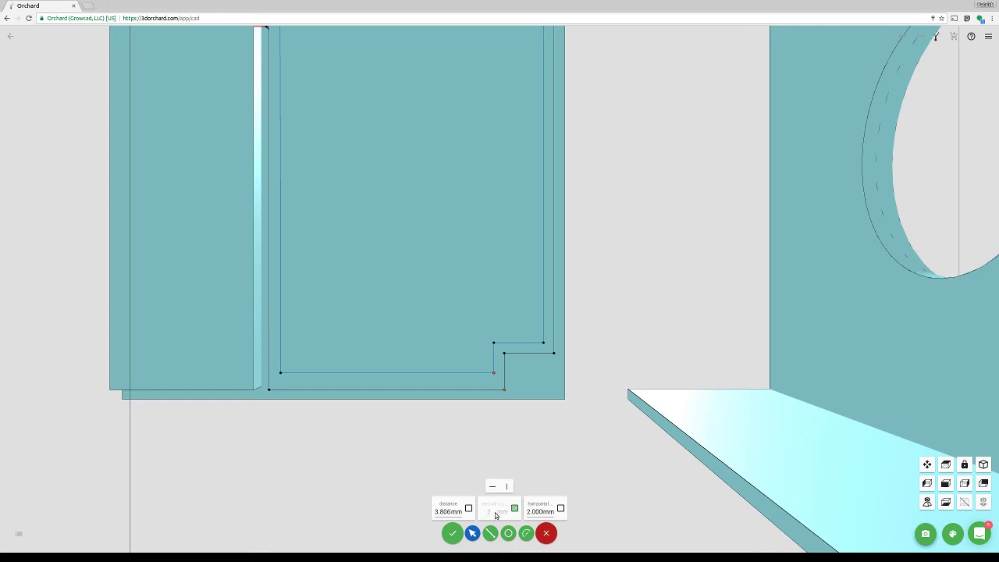
click(297, 375)
Finish the sketch and extrude the inset outline 4 mm into the lid's larger raised panel
scroll(303, 383, down, 10)
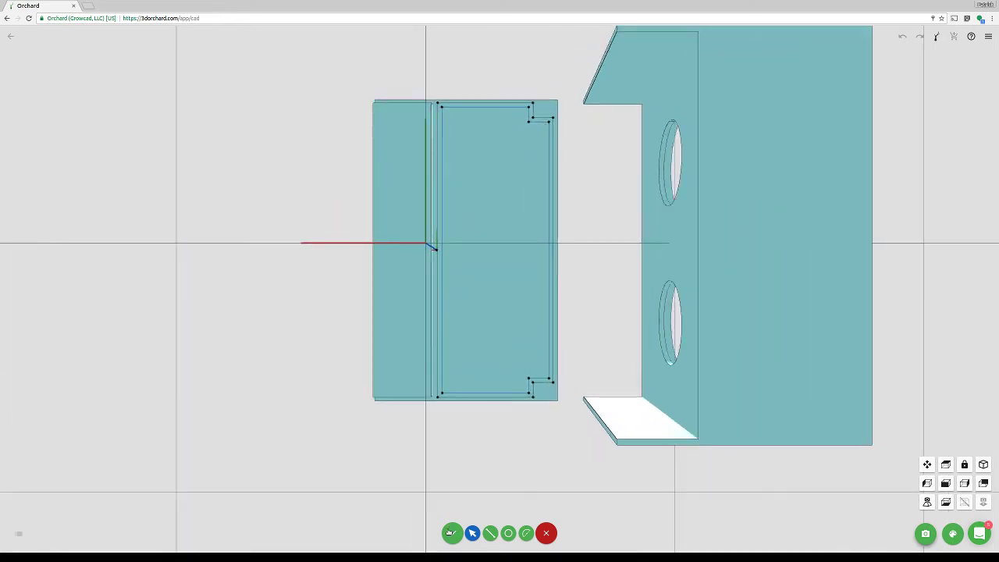
click(450, 532)
scroll(490, 290, down, 5)
drag(553, 189, 581, 253)
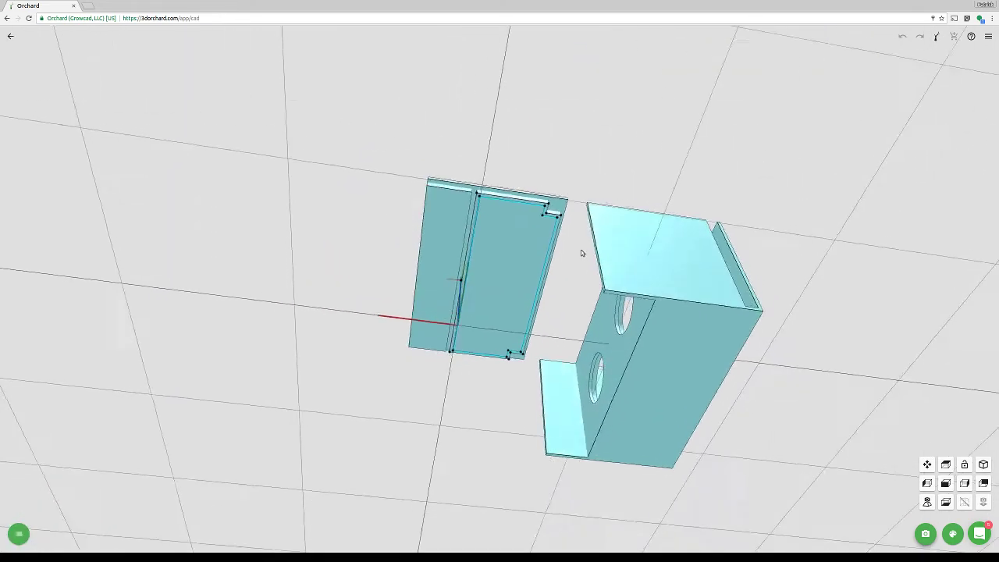
middle_drag(581, 253, 530, 252)
scroll(515, 259, up, 5)
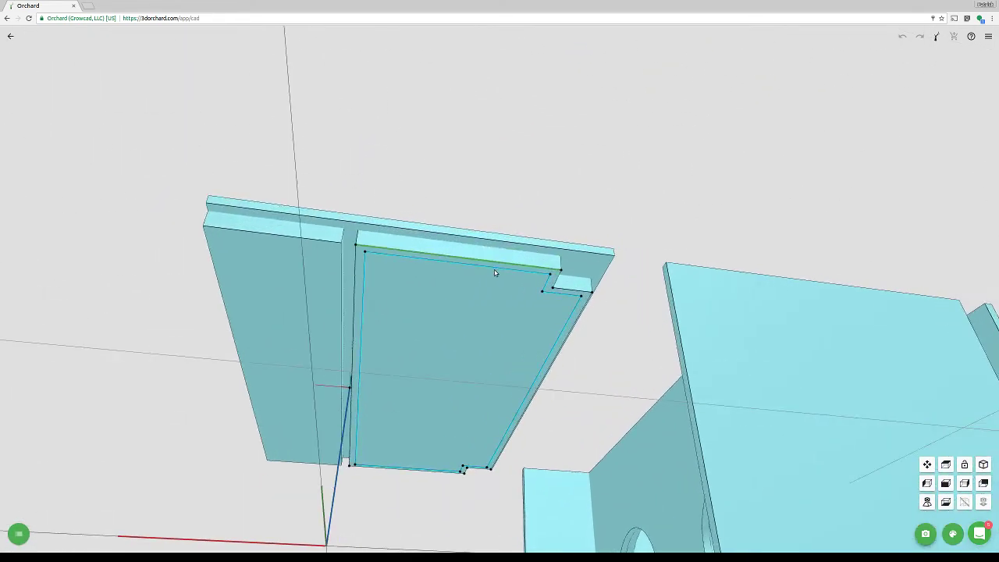
click(494, 273)
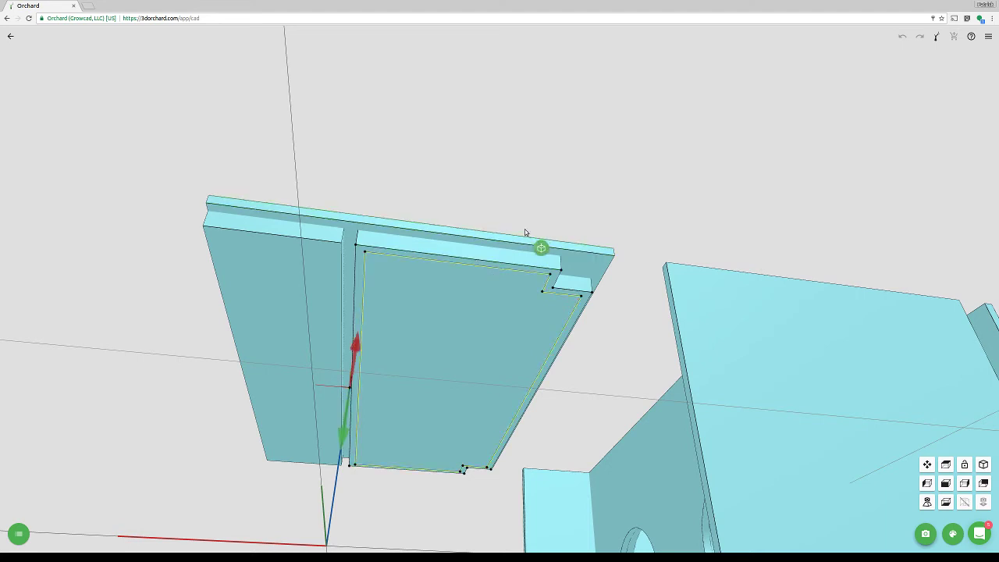
drag(344, 424, 346, 414)
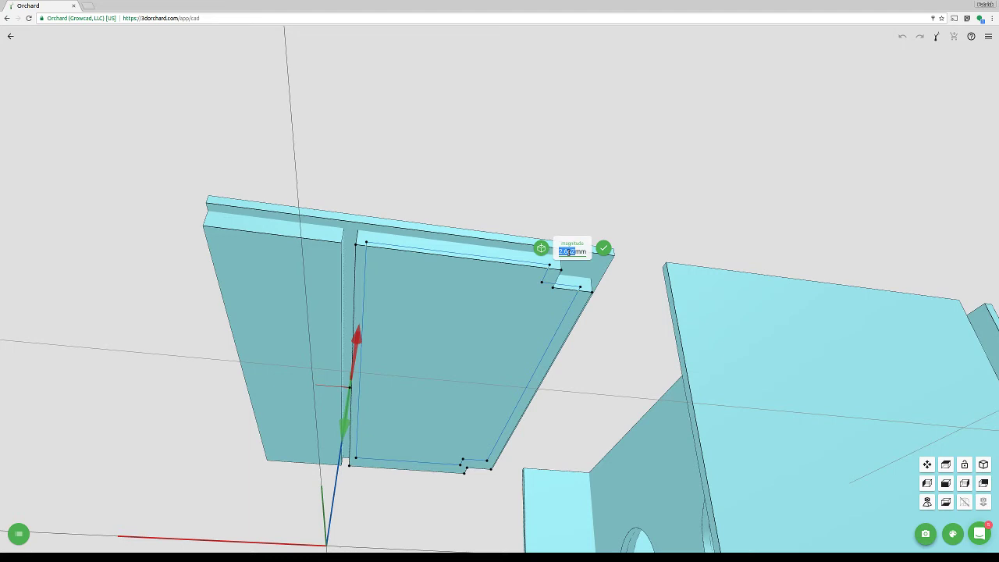
text(4)
key(Return)
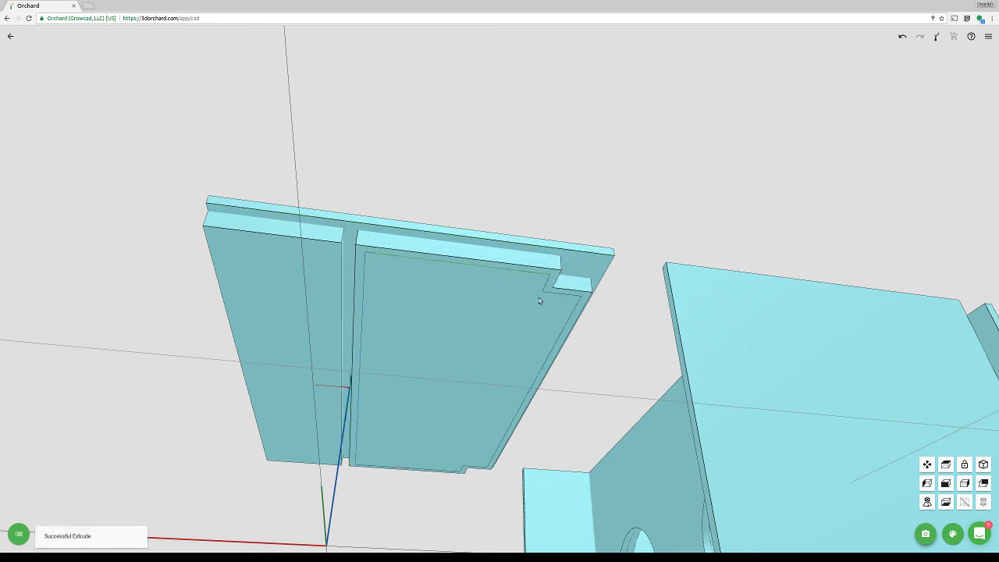
Select the inset block's underside face within the raised panel and extrude it outward from the lid
click(503, 310)
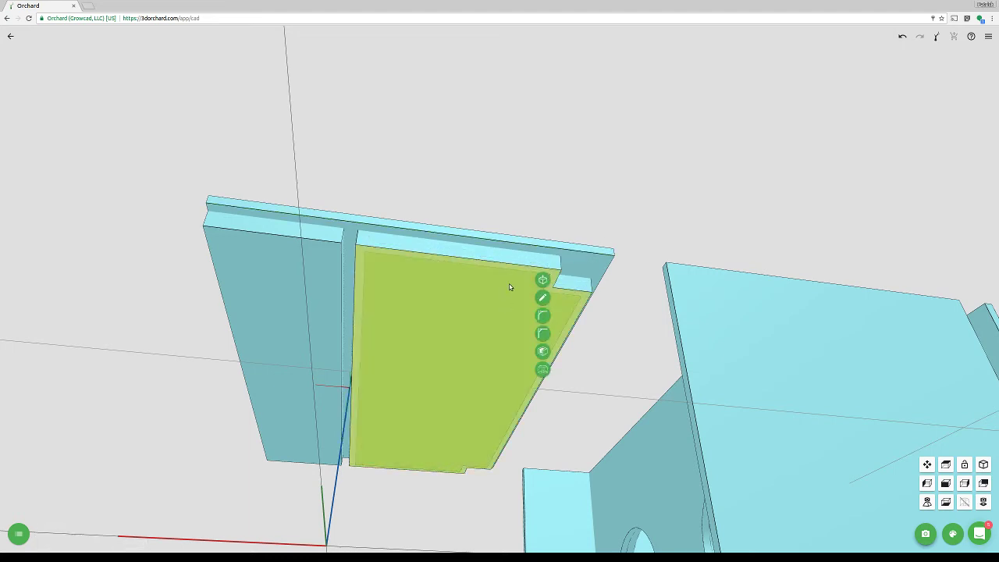
key(x)
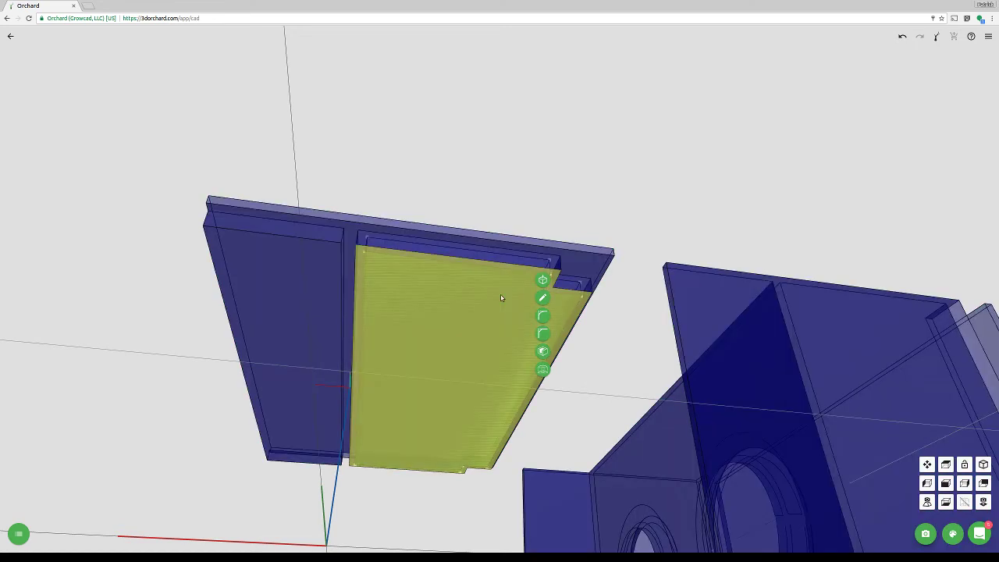
click(504, 297)
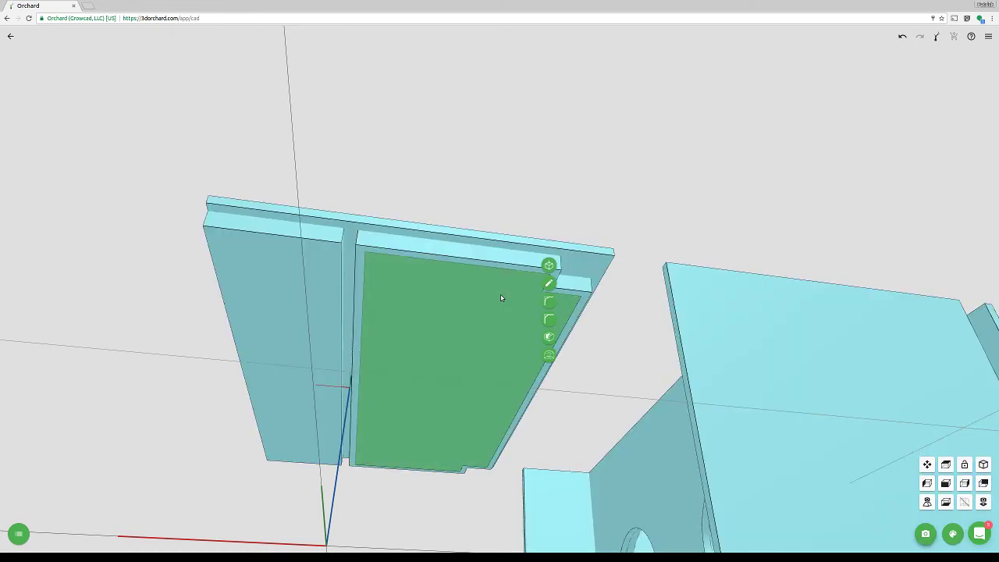
click(549, 265)
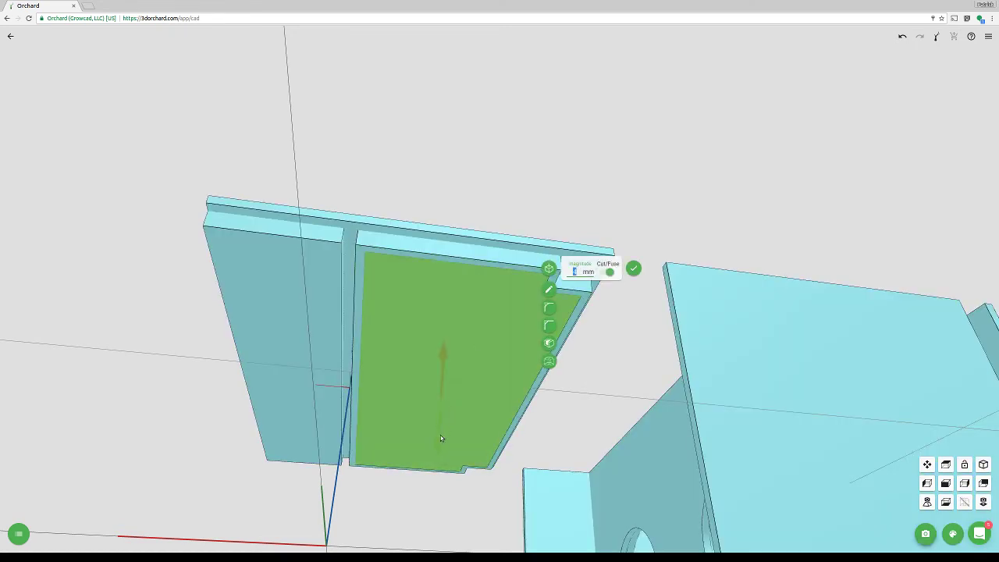
drag(440, 435, 568, 334)
click(632, 267)
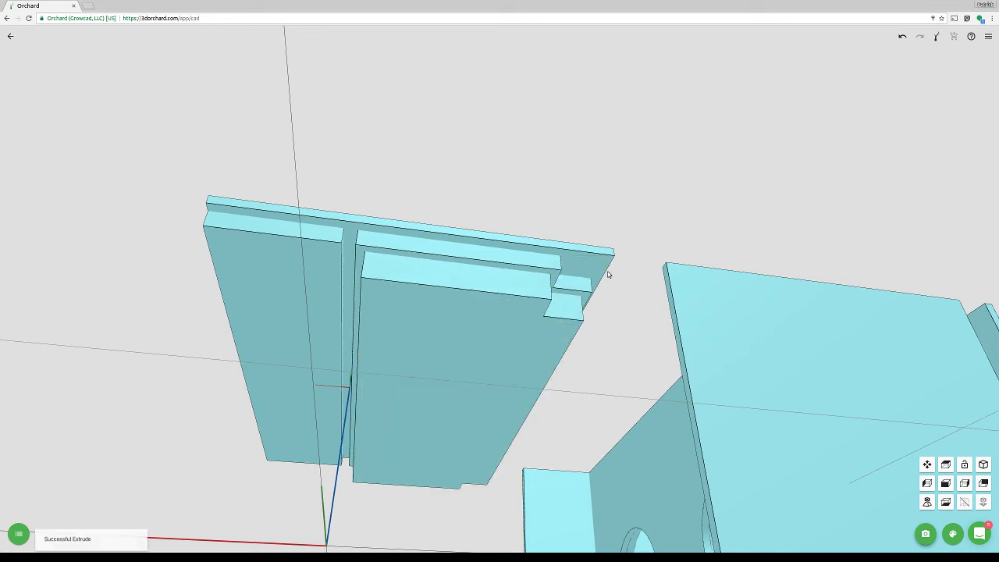
Subtract the inset block from the lid to hollow a recess into the larger raised panel
click(528, 261)
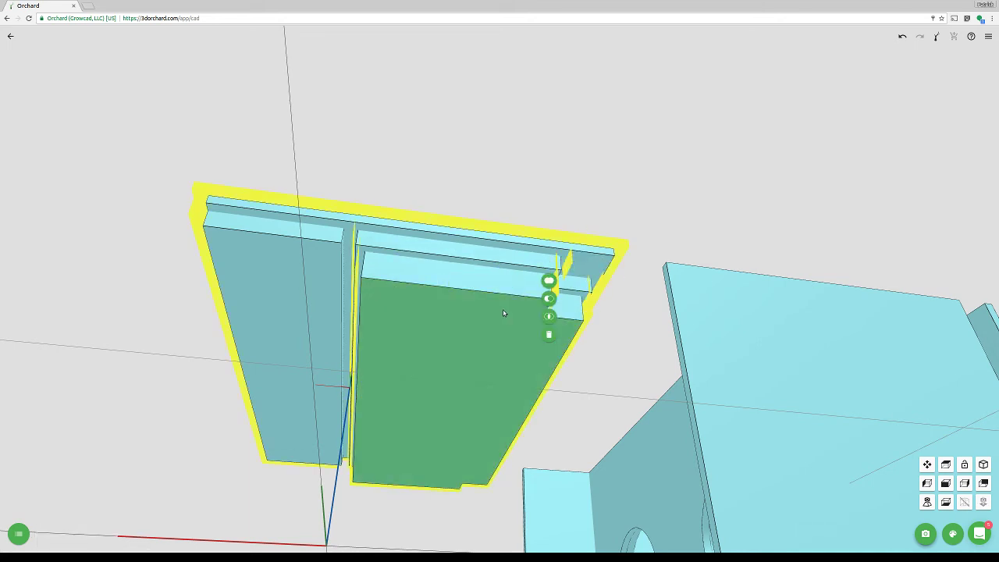
click(548, 298)
click(529, 267)
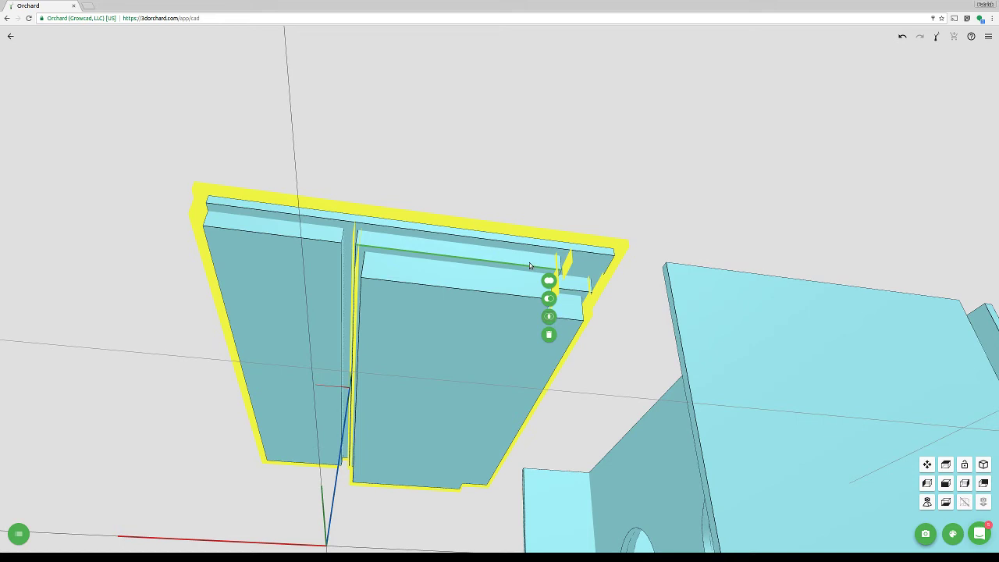
click(550, 299)
click(550, 300)
click(595, 301)
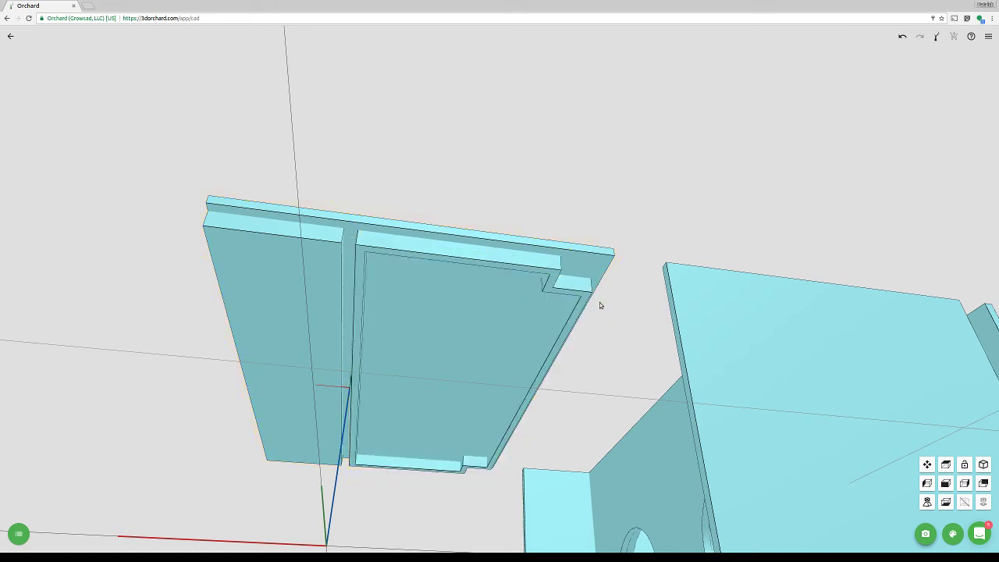
Start a sketch on the smaller raised panel's underside face and bring its corner vertices in as reference points
drag(599, 302, 421, 304)
click(426, 305)
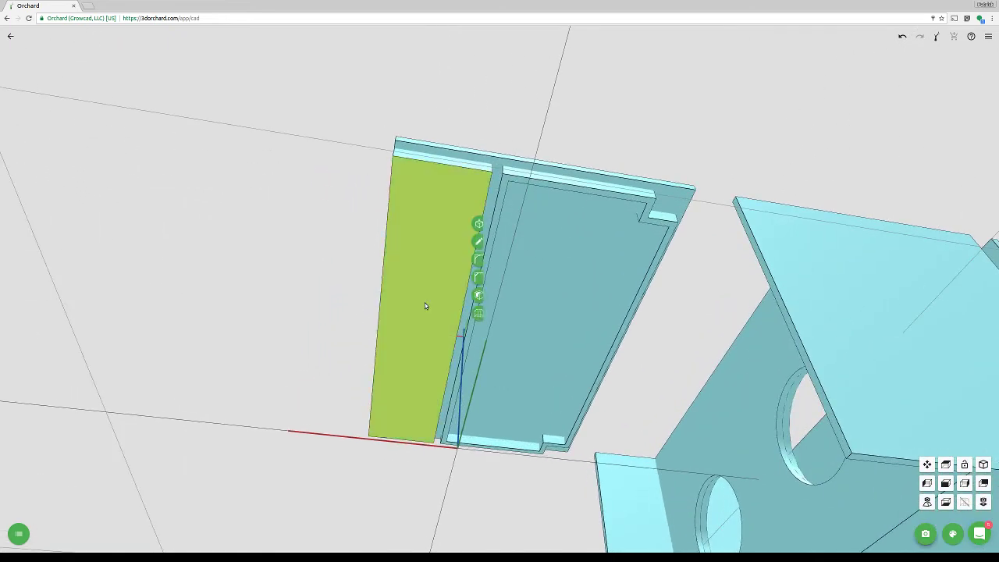
click(479, 242)
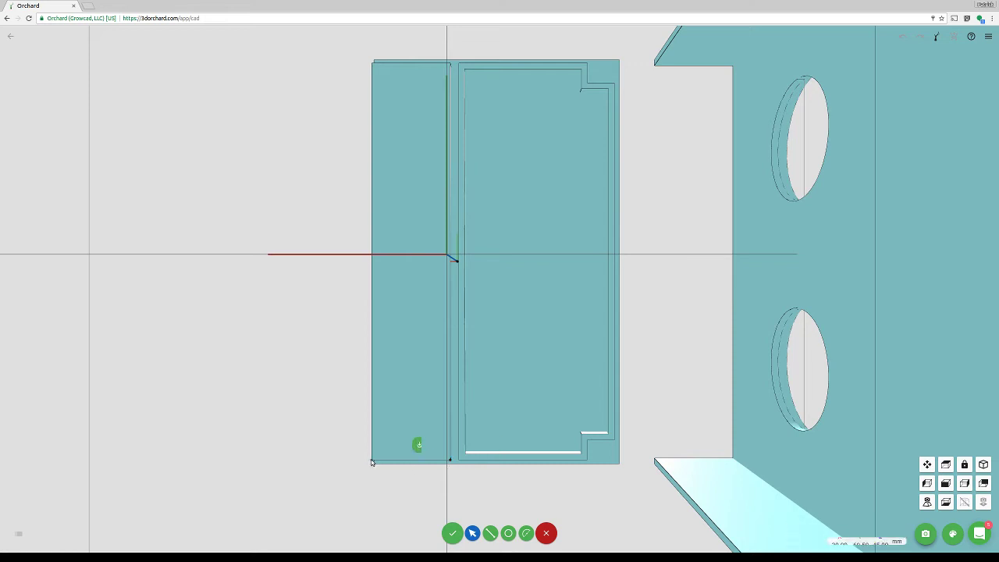
scroll(370, 102, down, 3)
scroll(437, 154, up, 4)
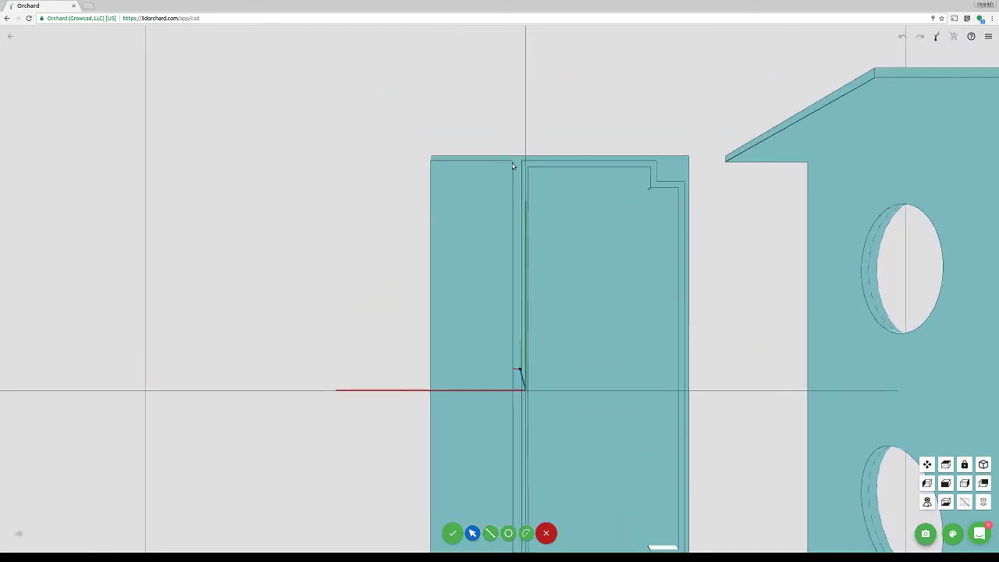
mouse_move(509, 214)
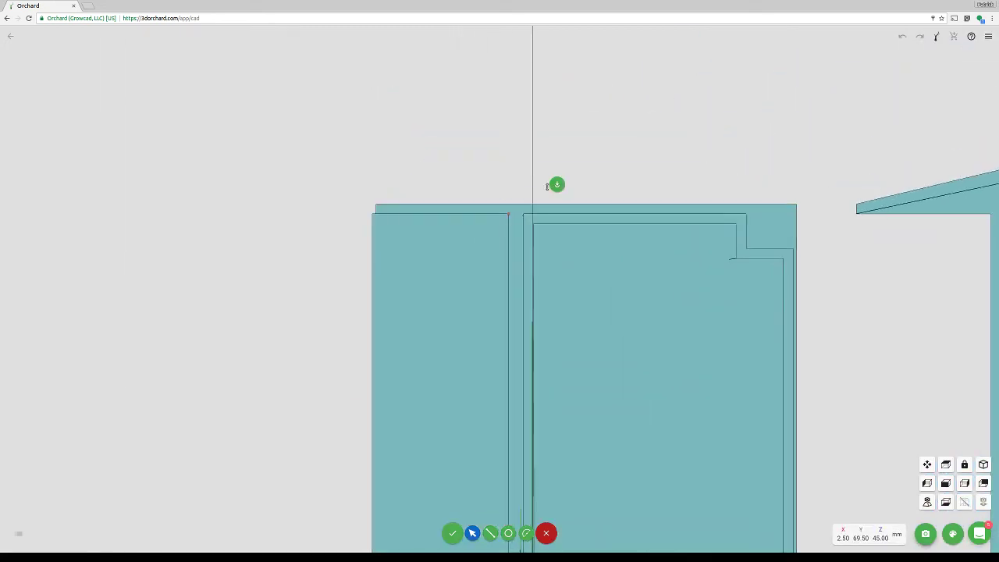
click(551, 184)
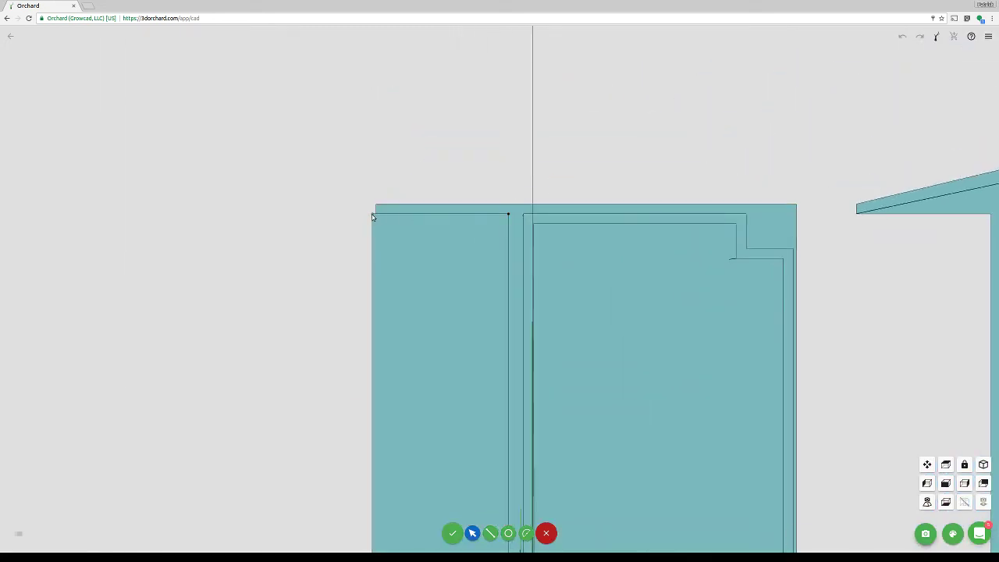
scroll(432, 294, down, 3)
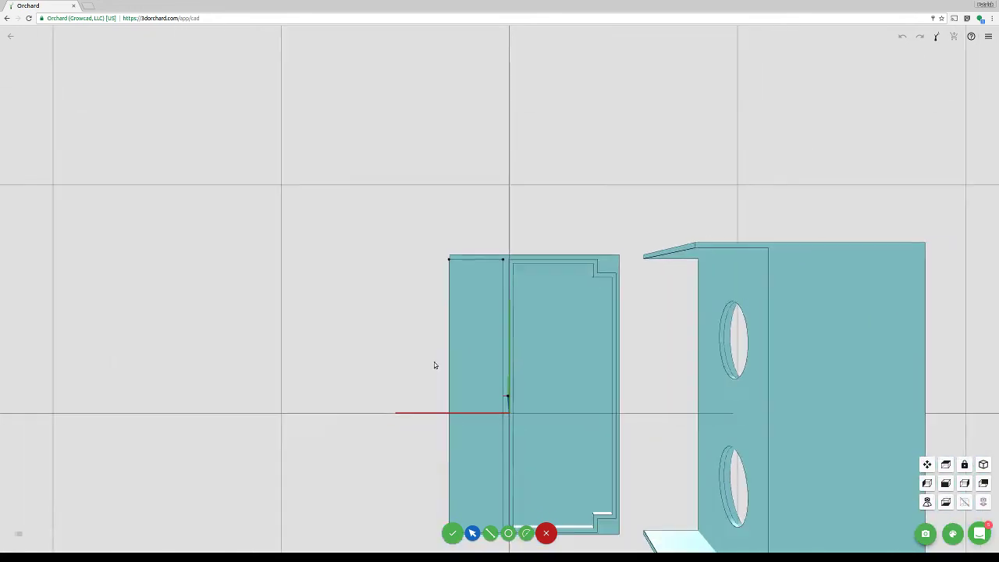
Sketch a closed four-sided outline inside the smaller panel, extending past the lid's outer long edge
click(490, 532)
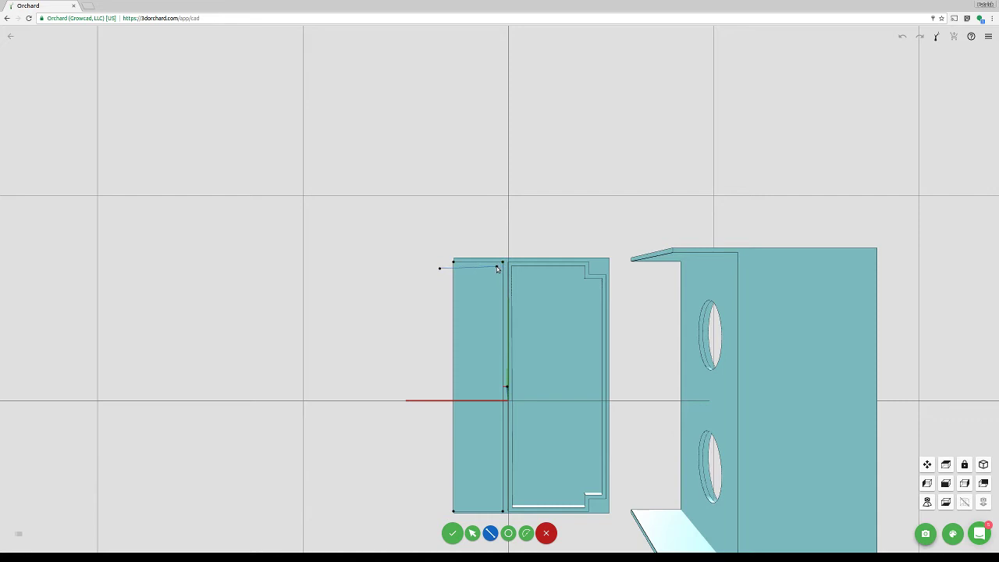
click(497, 269)
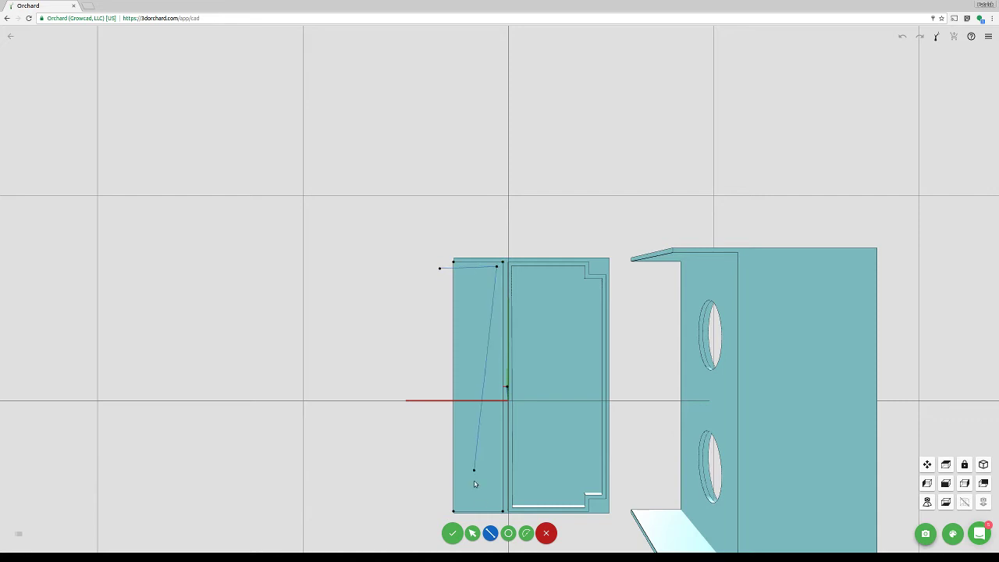
click(441, 508)
click(439, 268)
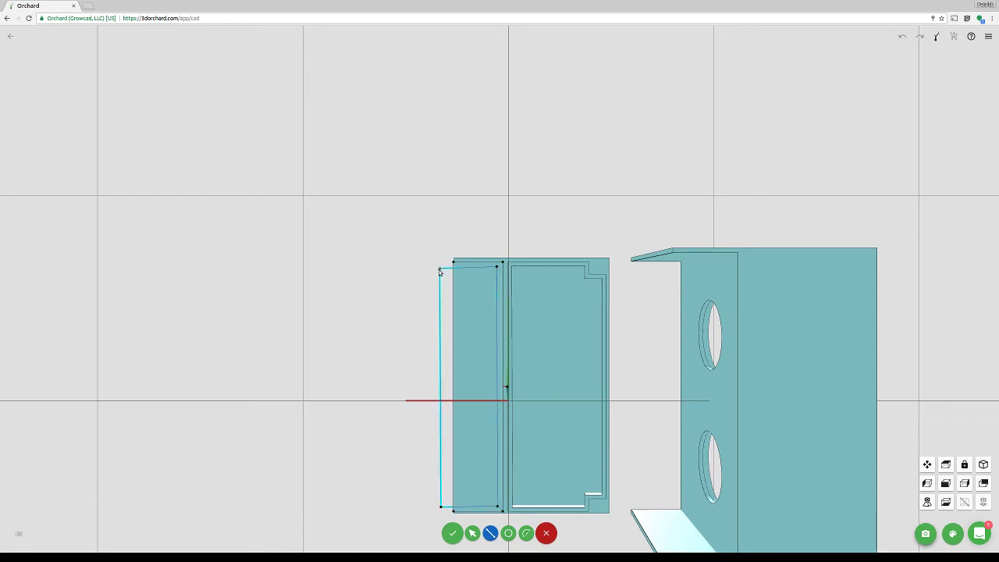
key(Escape)
Set the vertical and horizontal distances between the outline's upper inner vertex and the panel's matching corner to 2 mm each
scroll(469, 268, up, 3)
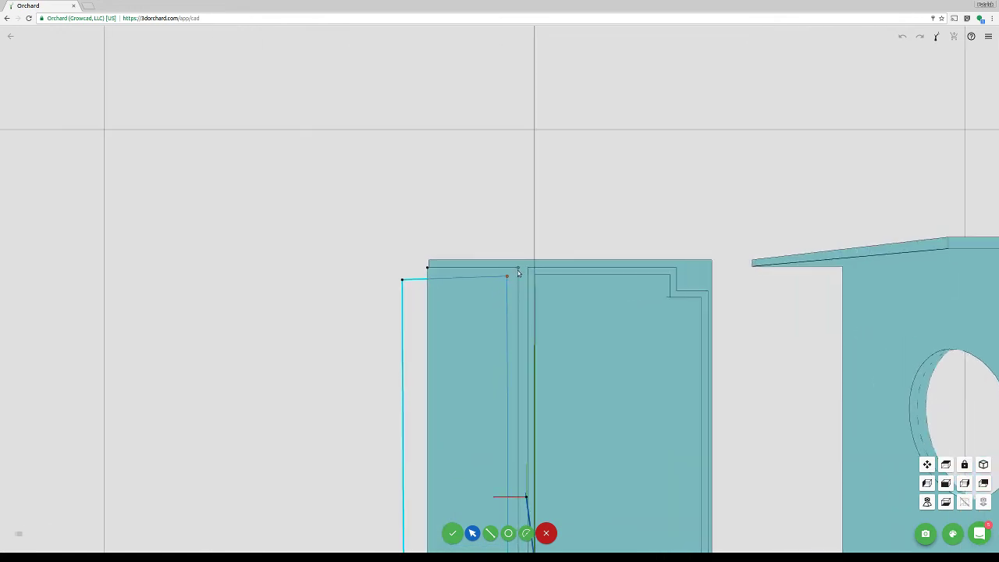
click(517, 269)
text(2.500mm)
key(Return)
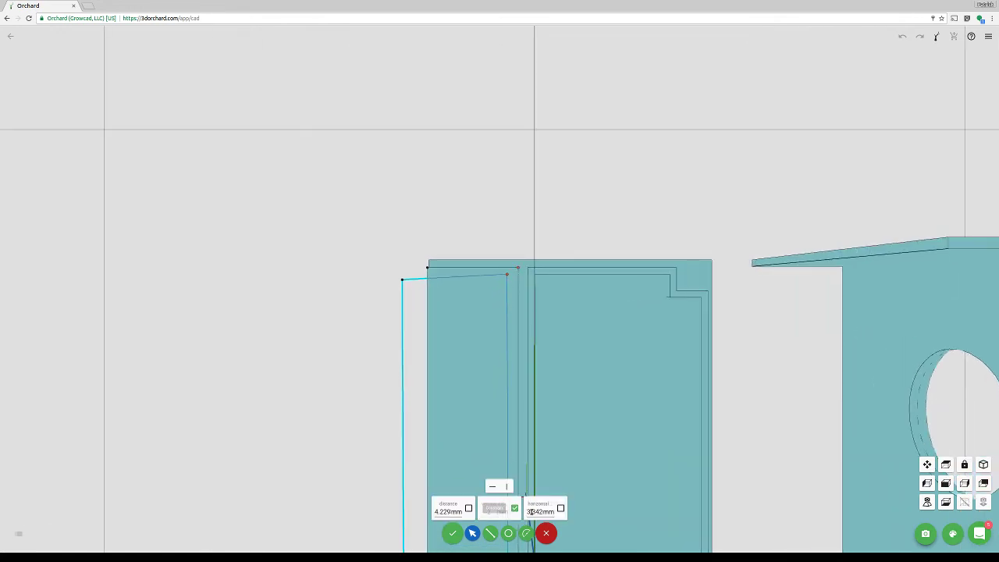
click(531, 511)
text(2)
key(Return)
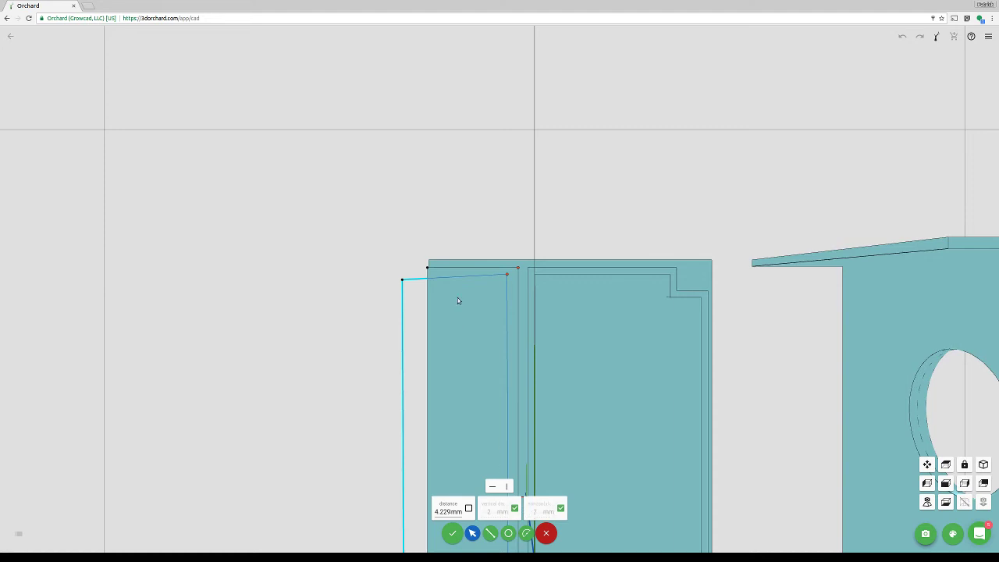
Constrain the outline's upper short edge to be horizontal
click(458, 301)
click(416, 281)
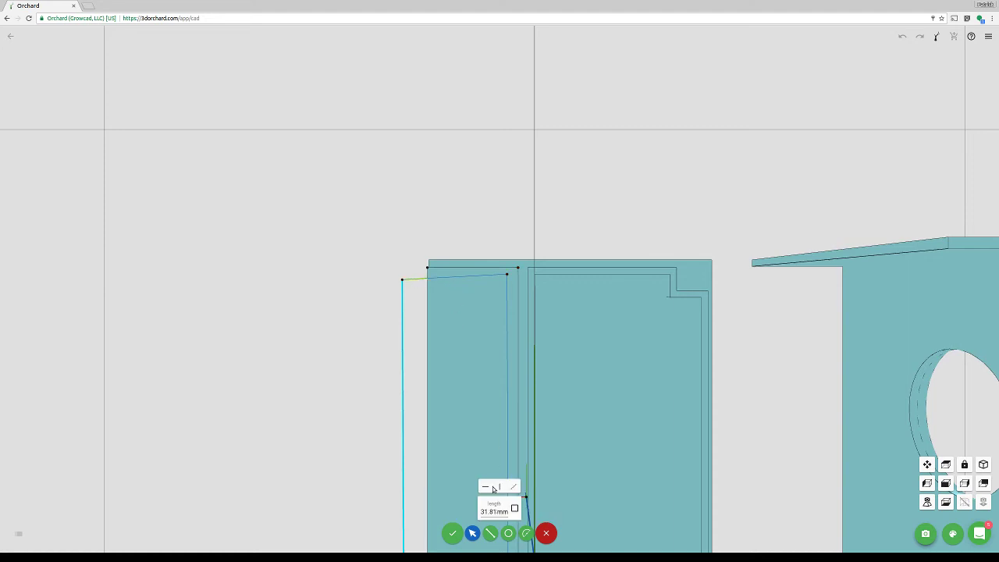
click(486, 487)
scroll(461, 296, down, 4)
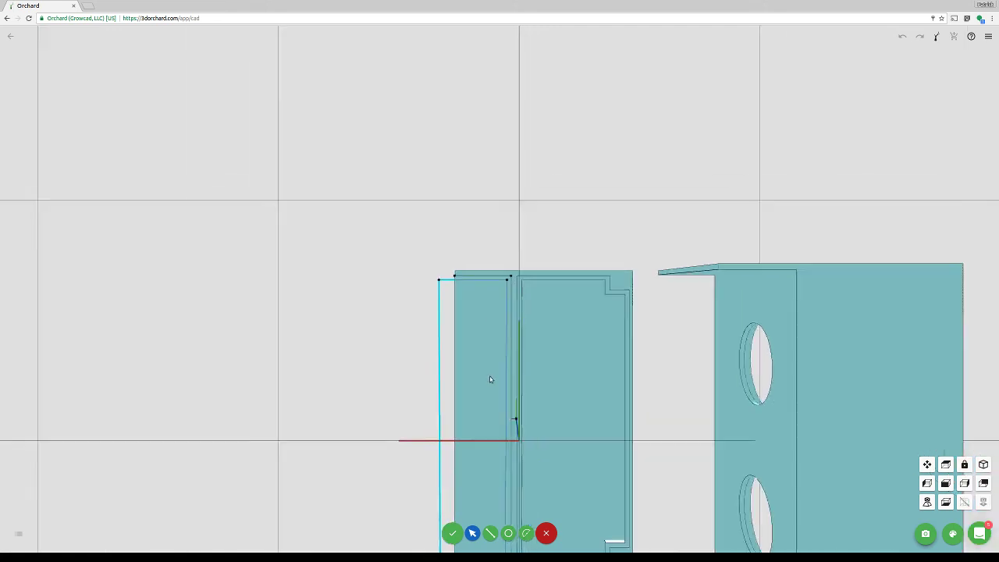
Set the vertical and horizontal distances between the outline's lower inner vertex and the panel's matching corner to 2 mm each
scroll(485, 467, up, 4)
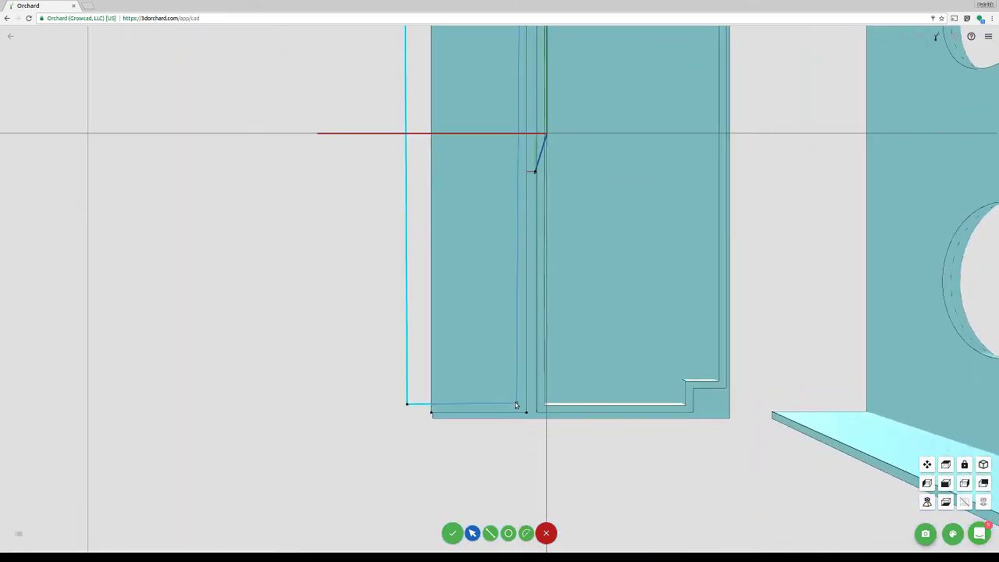
click(526, 412)
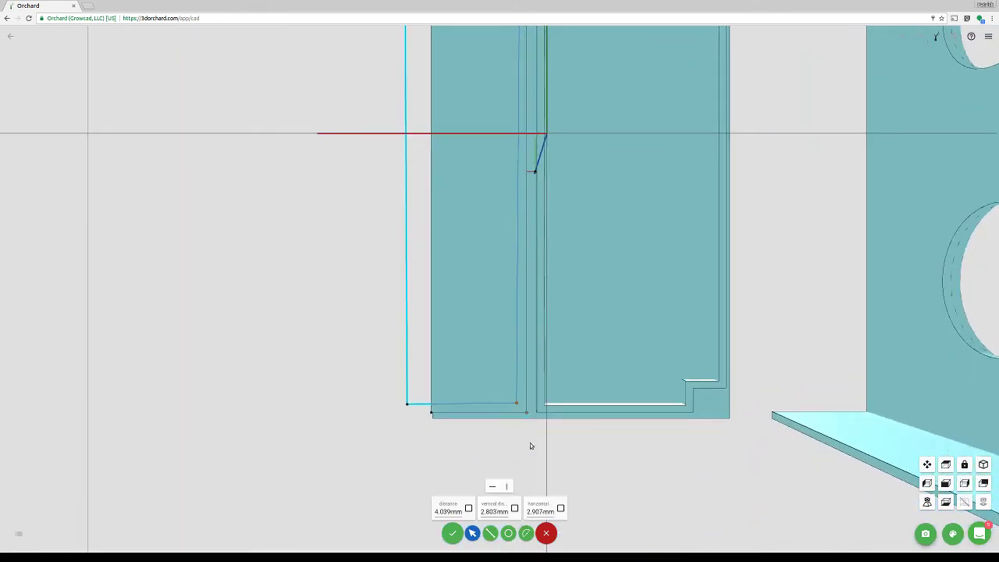
click(514, 508)
key(Tab)
text(2)
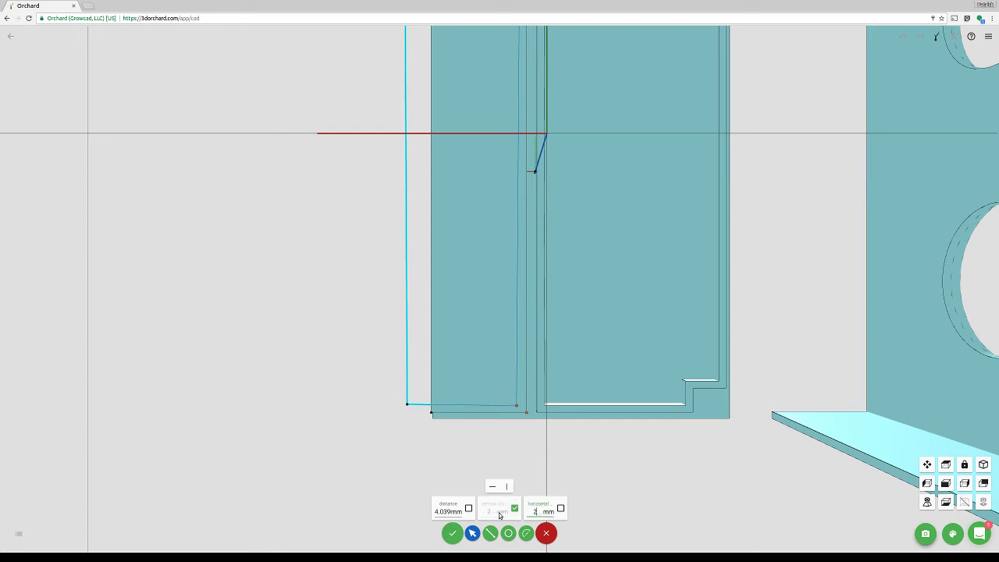
key(Return)
Constrain the outline's lower short edge to be horizontal
click(422, 401)
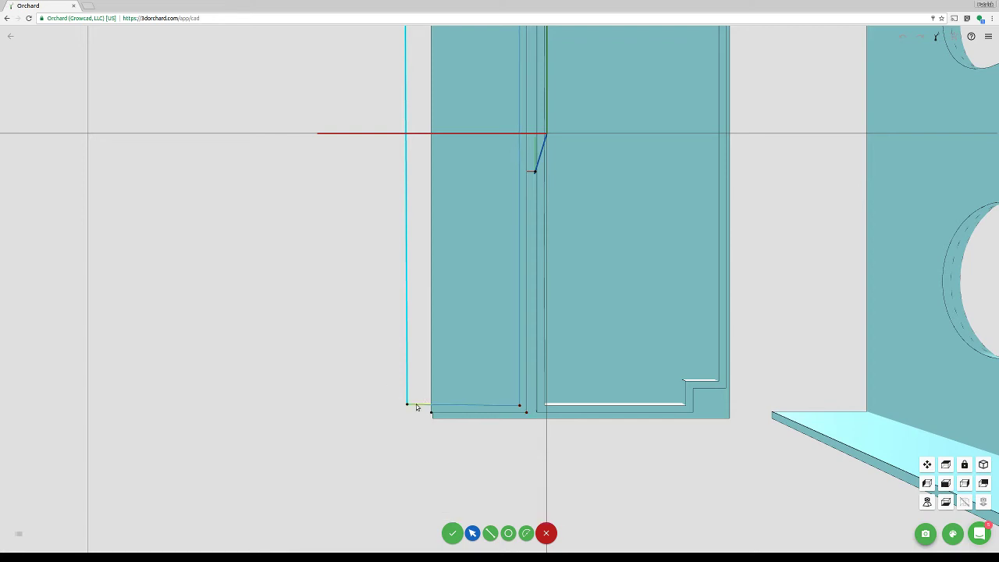
click(417, 405)
click(487, 487)
scroll(436, 297, down, 5)
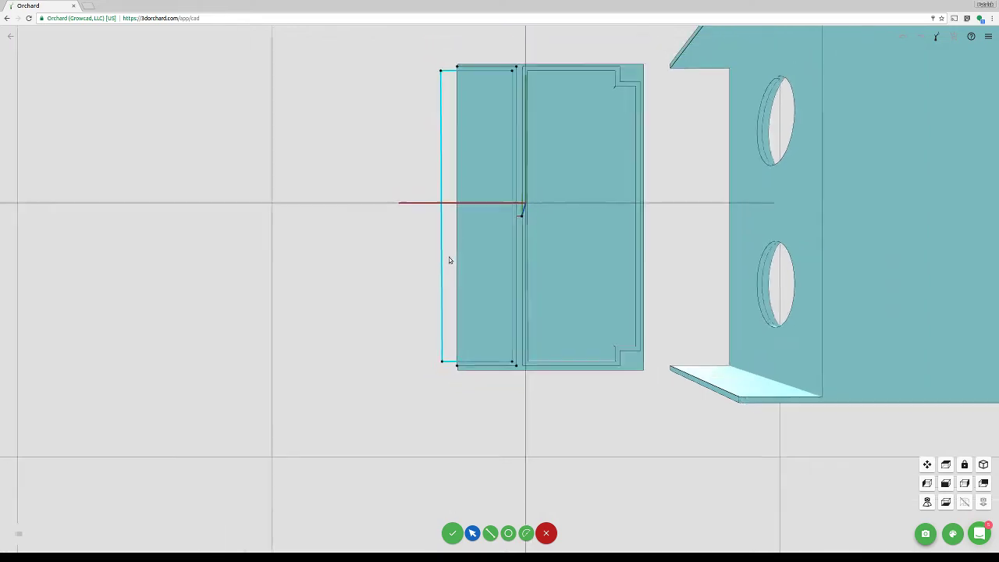
Finish the sketch and extrude the outline 4 mm into the lid's smaller raised panel
click(445, 532)
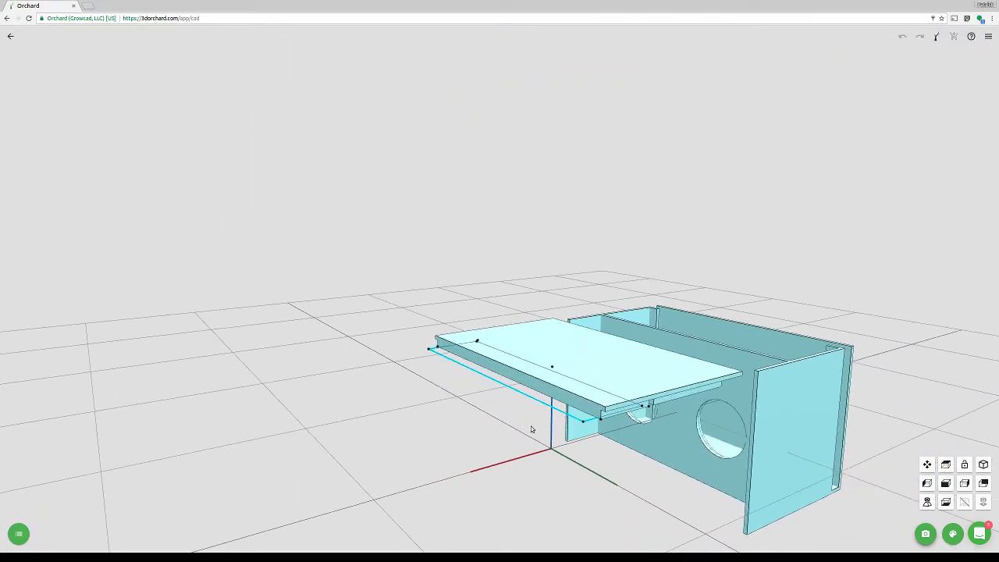
click(604, 376)
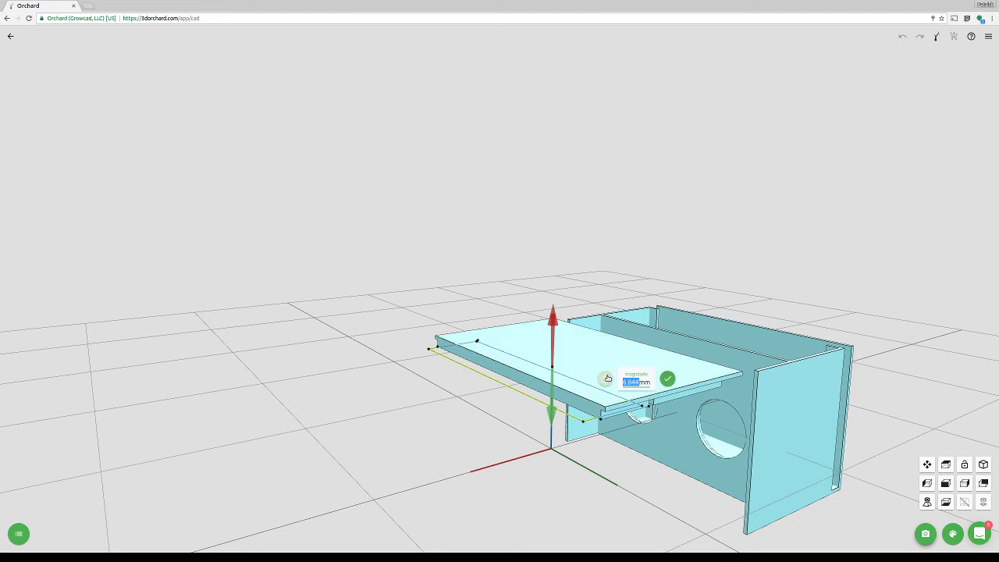
text(4.00)
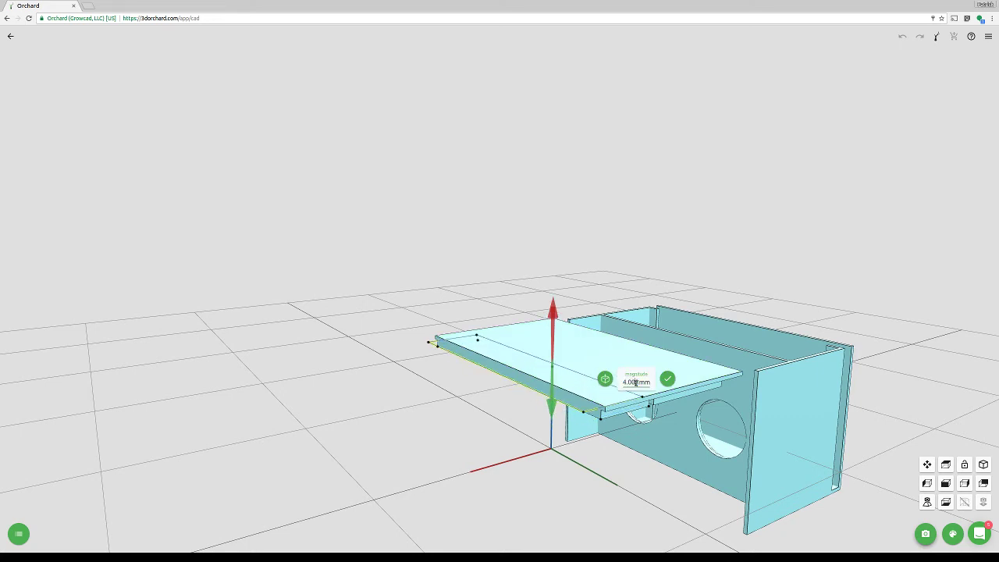
key(Return)
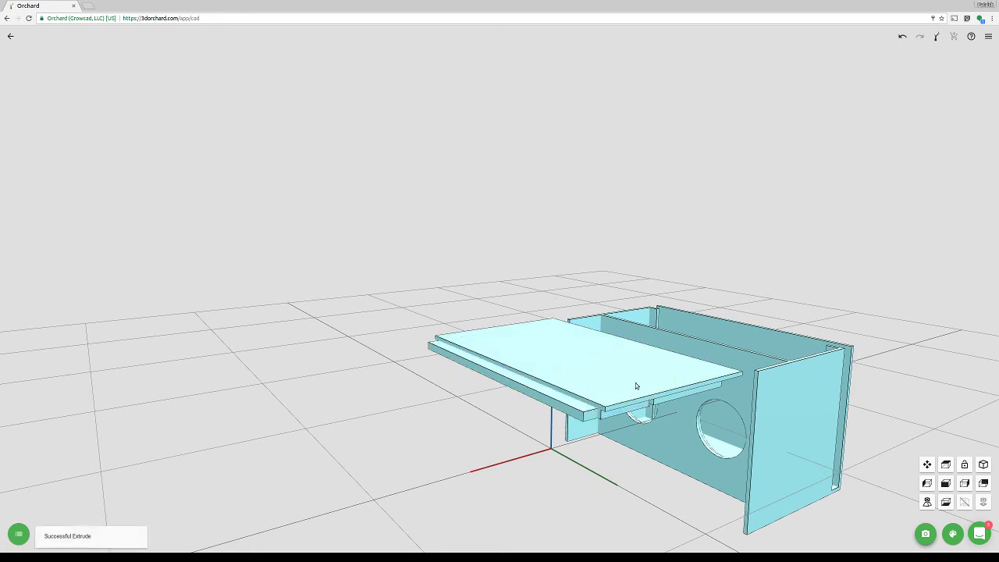
Extrude the new block's underside face outward so it extends beyond the smaller panel's surface
middle_drag(610, 423, 573, 289)
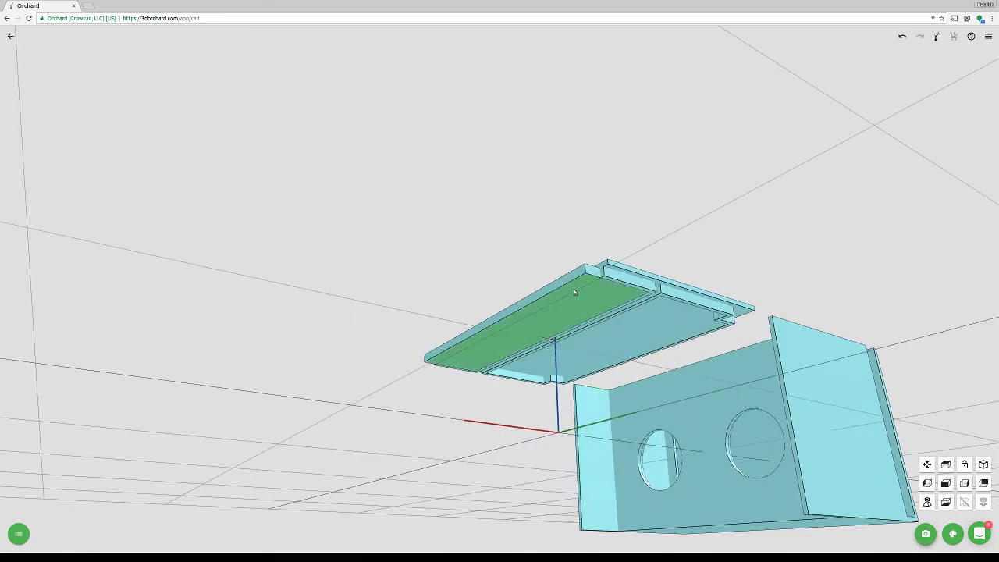
scroll(583, 281, up, 3)
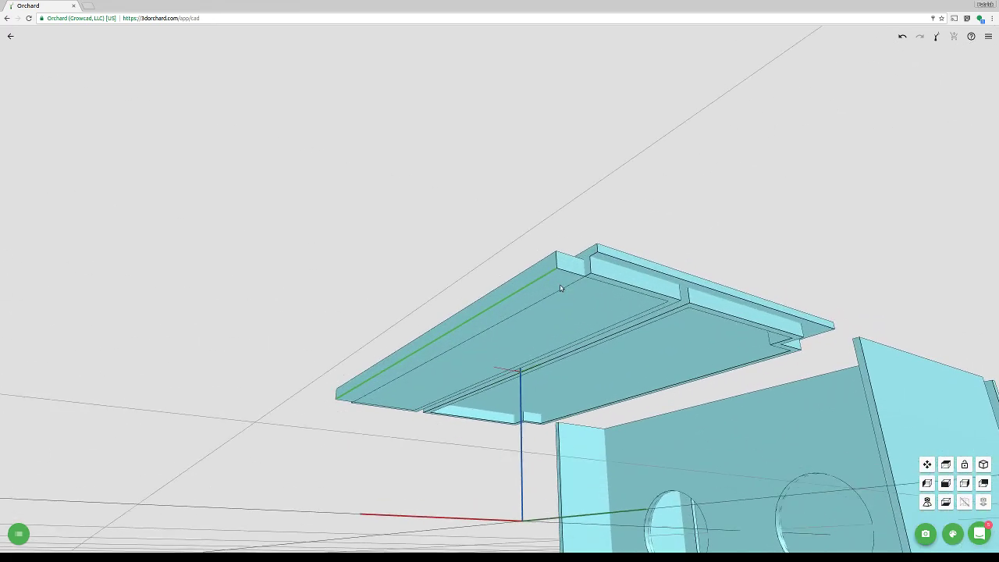
click(550, 291)
click(596, 260)
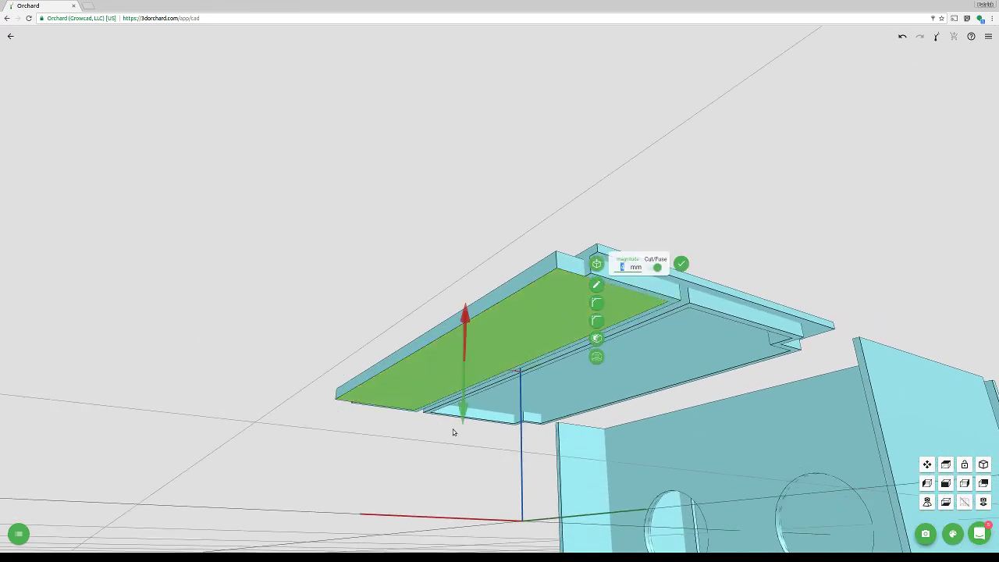
drag(463, 411, 465, 420)
click(680, 263)
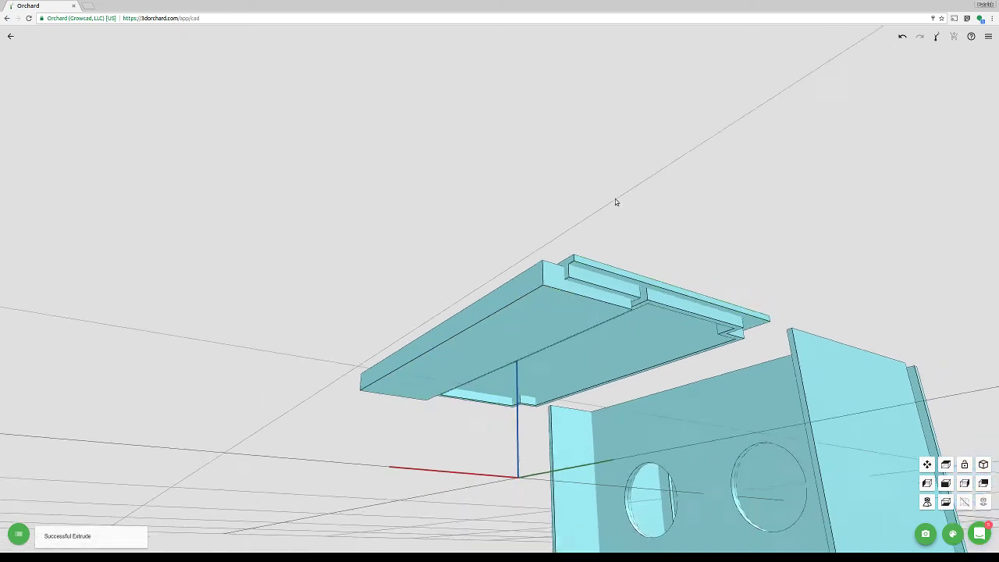
Subtract the new block from the lid to hollow out the smaller raised panel
middle_drag(615, 200, 594, 313)
click(579, 387)
click(513, 482)
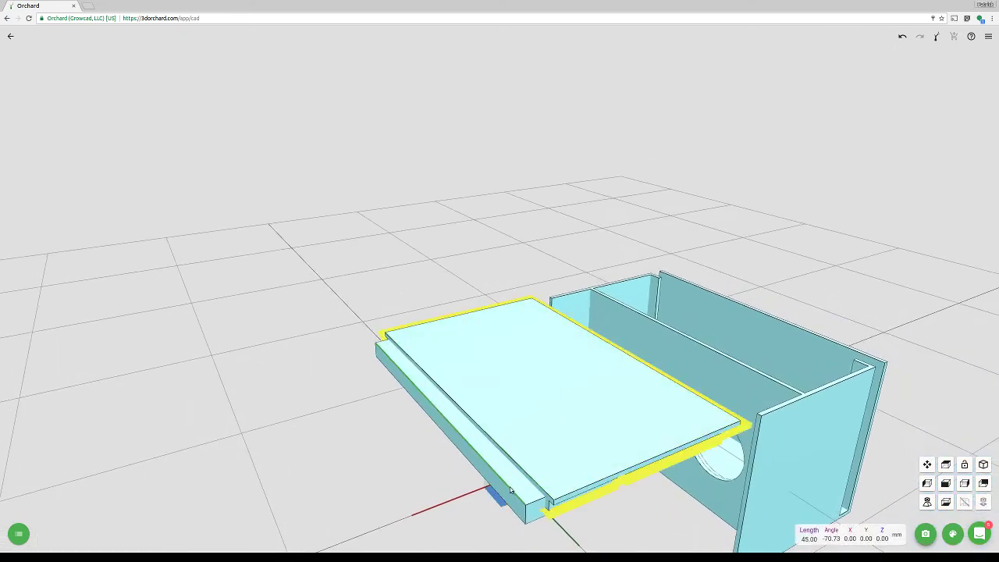
click(557, 465)
click(602, 466)
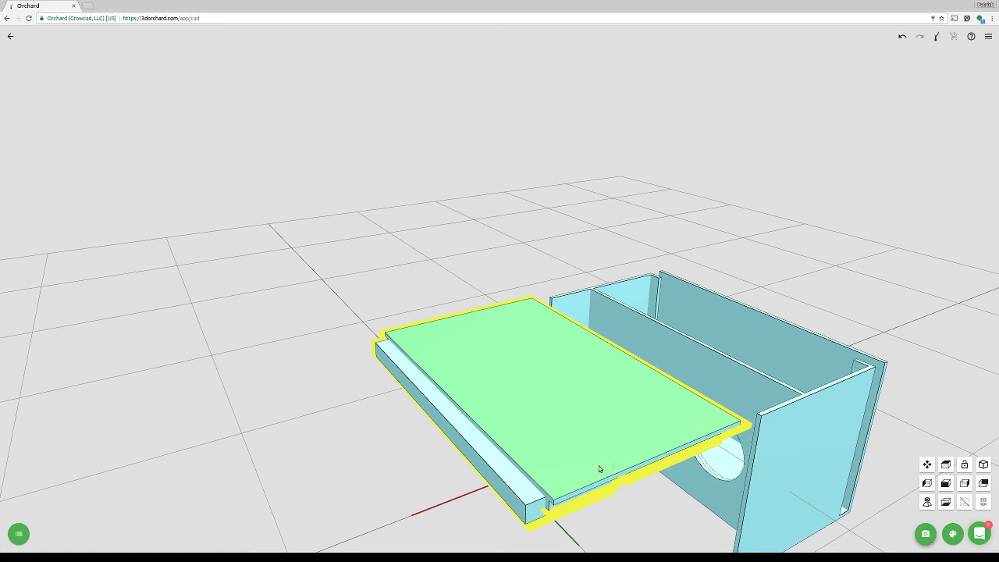
Move the box body 100 mm along X so it sits beneath the lid
middle_drag(430, 504, 566, 271)
scroll(564, 276, down, 1)
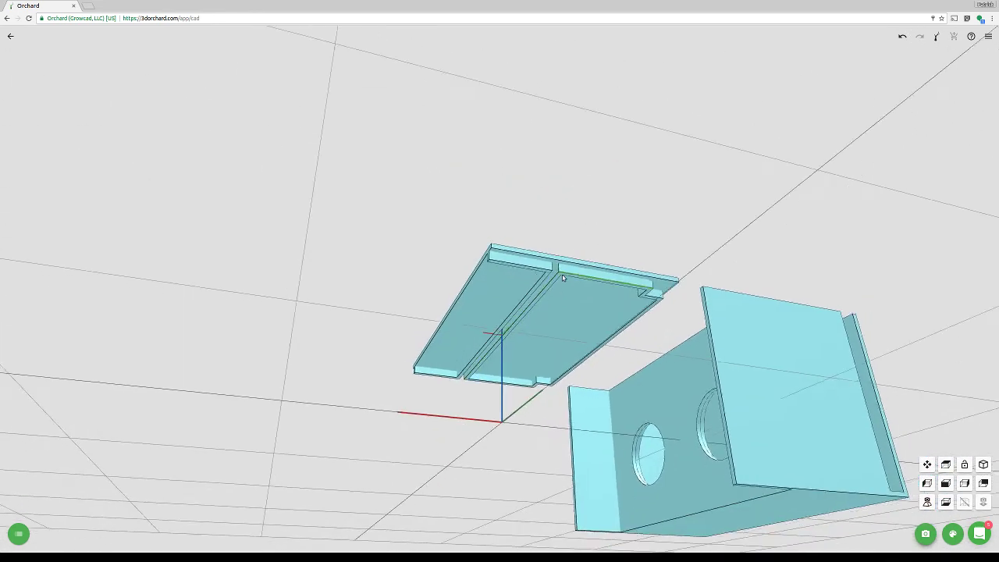
key(x)
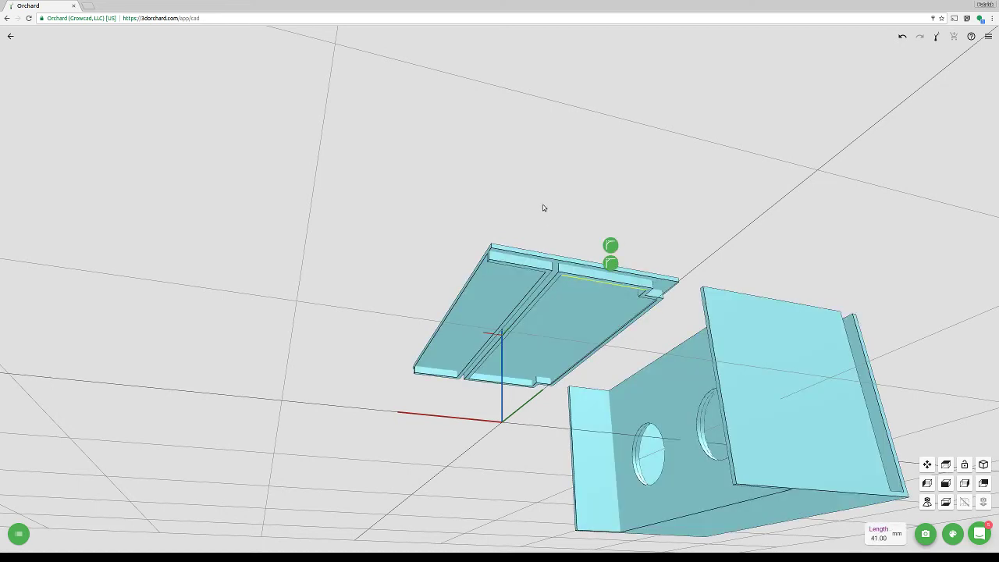
click(744, 356)
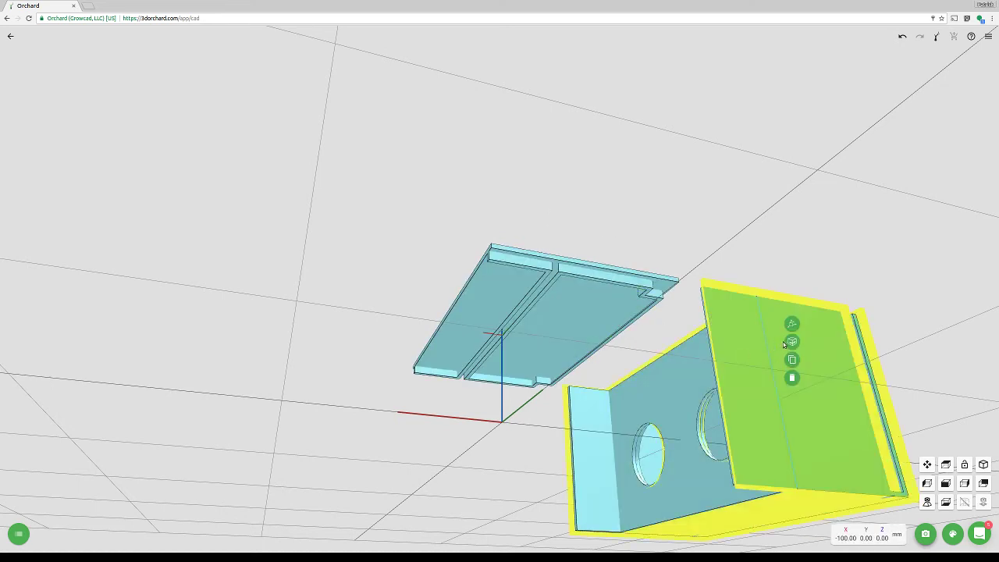
click(791, 327)
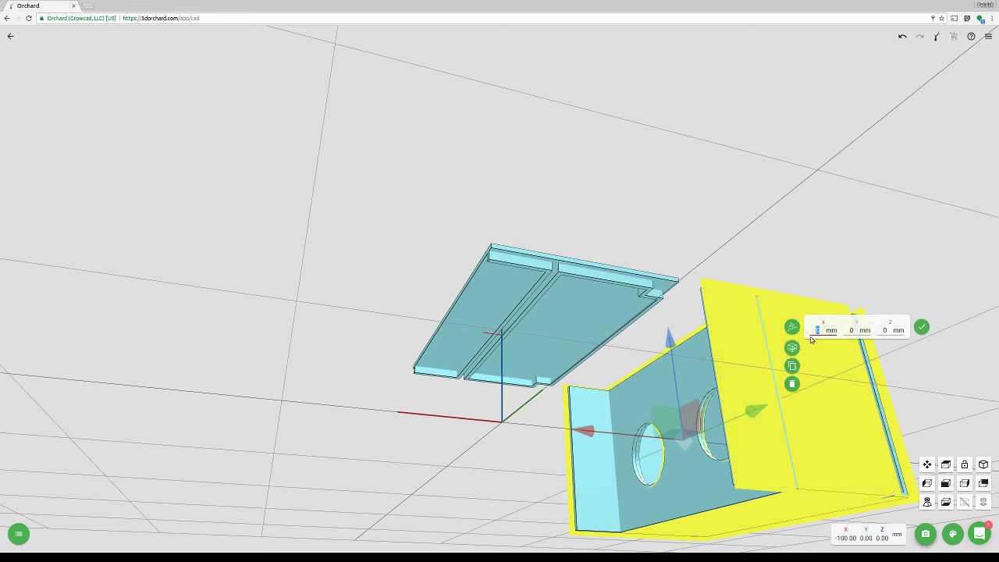
text(100)
key(Return)
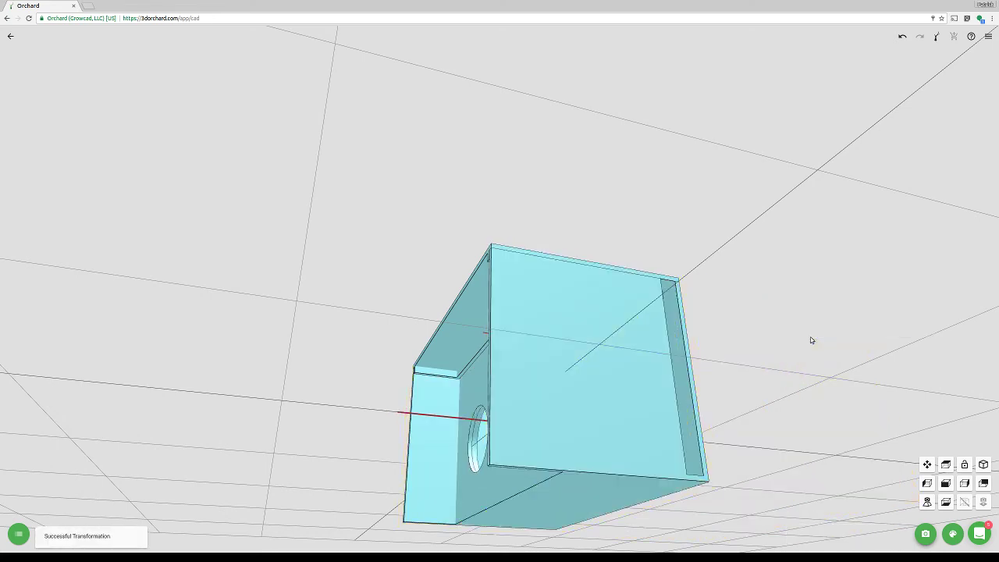
Start a sketch on the lid's top face and draw an inward-bulging arc between points near both ends of the long edge on the box's open side
drag(810, 340, 479, 385)
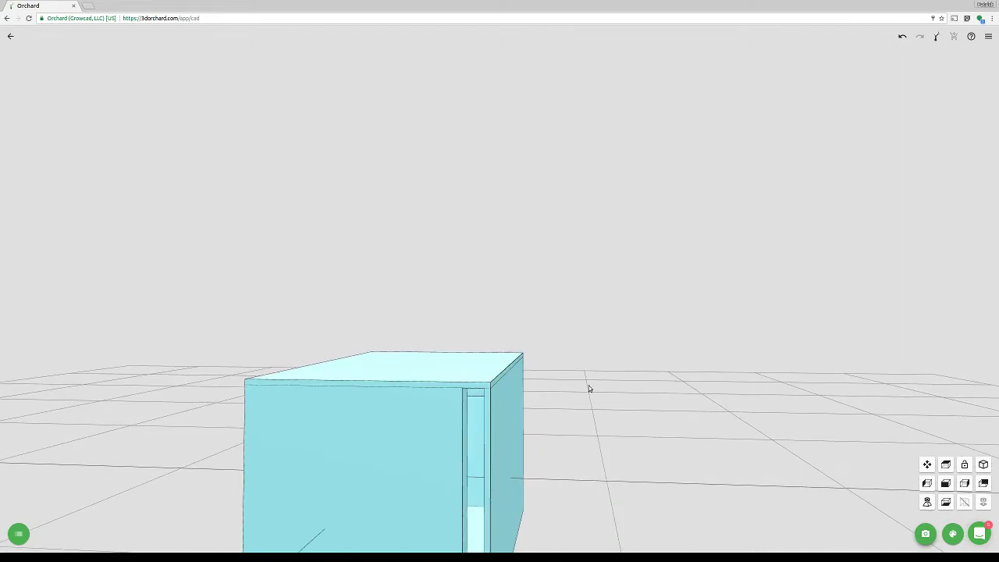
drag(589, 388, 604, 379)
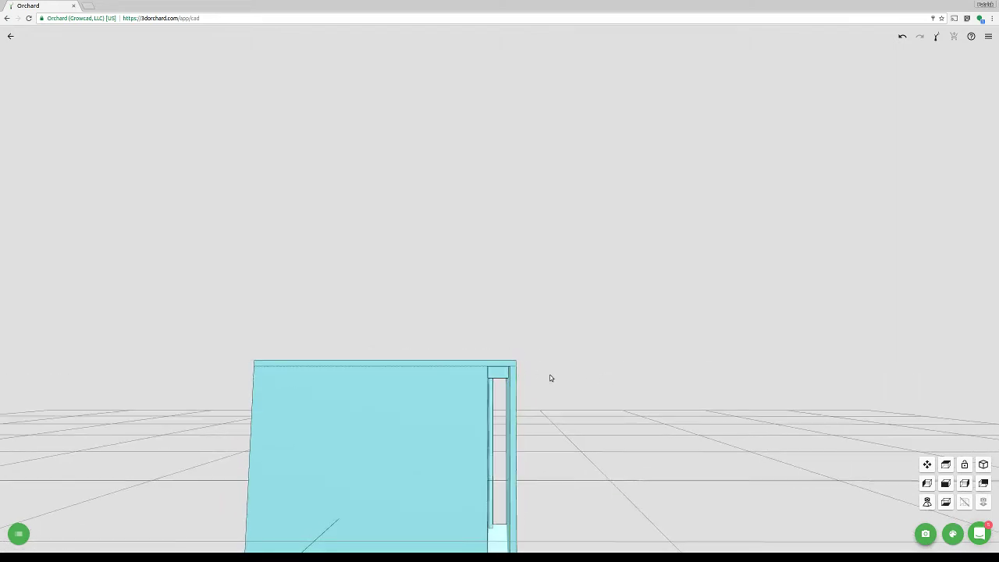
drag(419, 357, 450, 383)
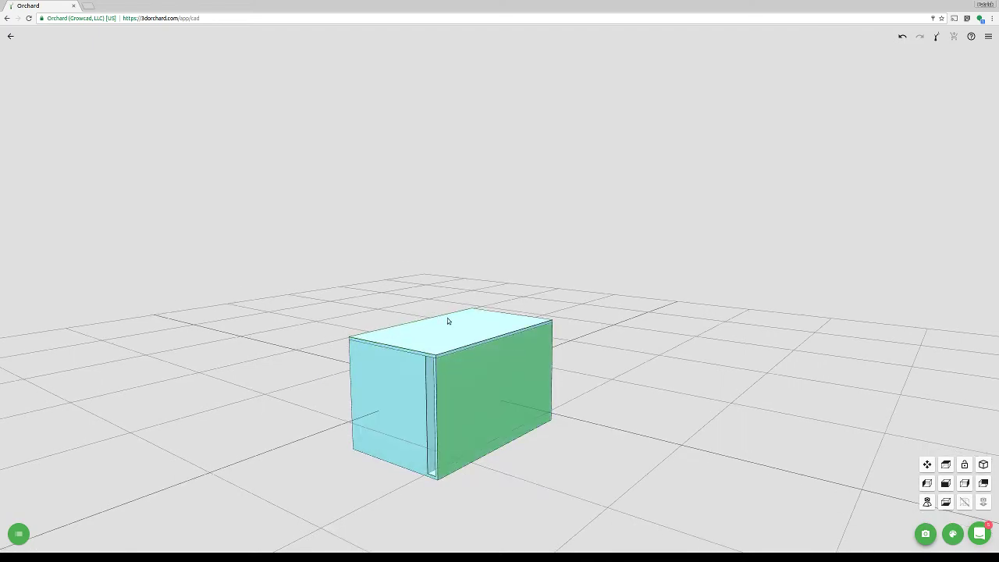
drag(354, 461, 694, 515)
click(512, 393)
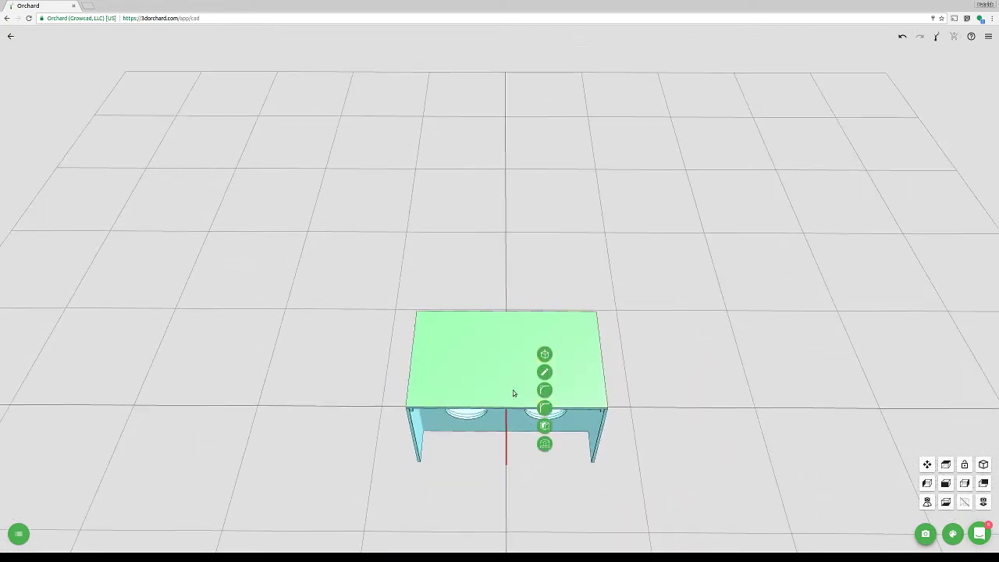
click(543, 373)
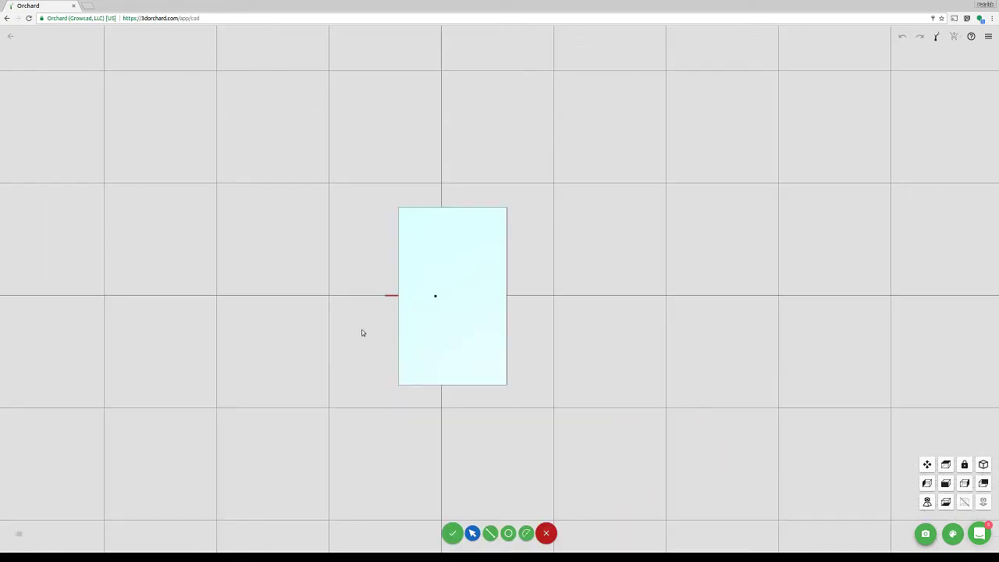
scroll(364, 282, up, 3)
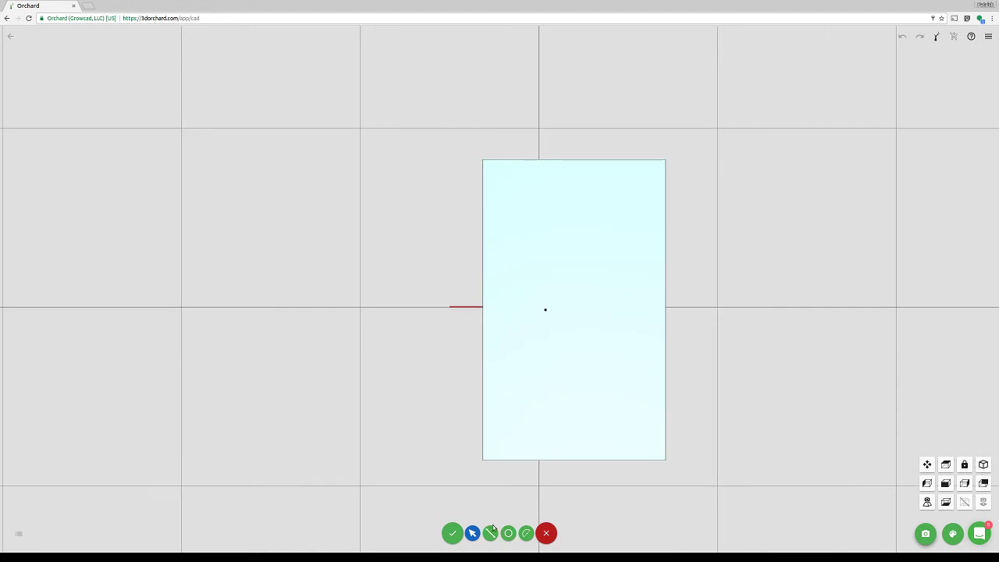
click(525, 533)
click(483, 169)
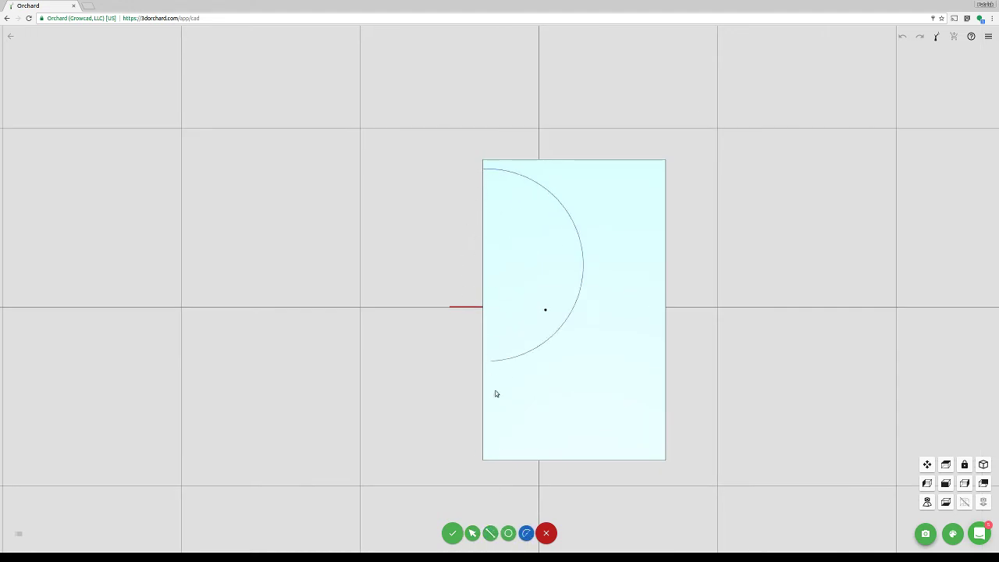
click(483, 452)
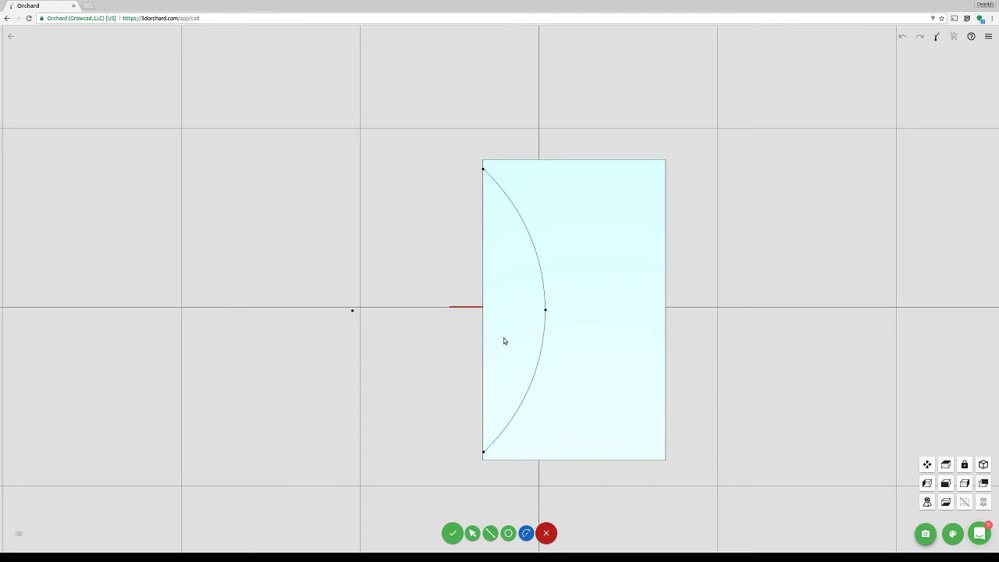
key(Escape)
Constrain each arc endpoint to be vertically aligned with its neighbouring corner of the lid
drag(485, 454, 485, 451)
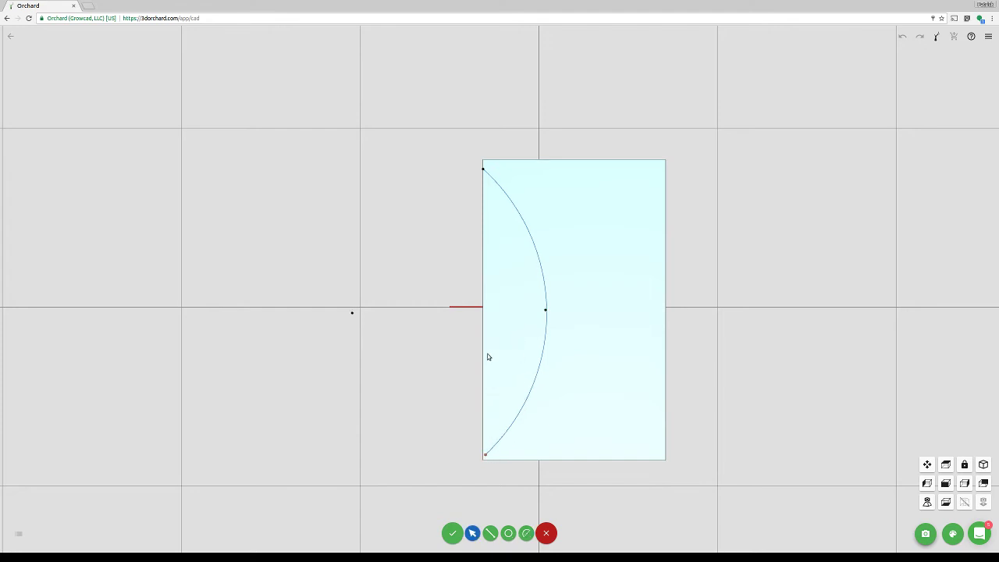
scroll(488, 463, up, 3)
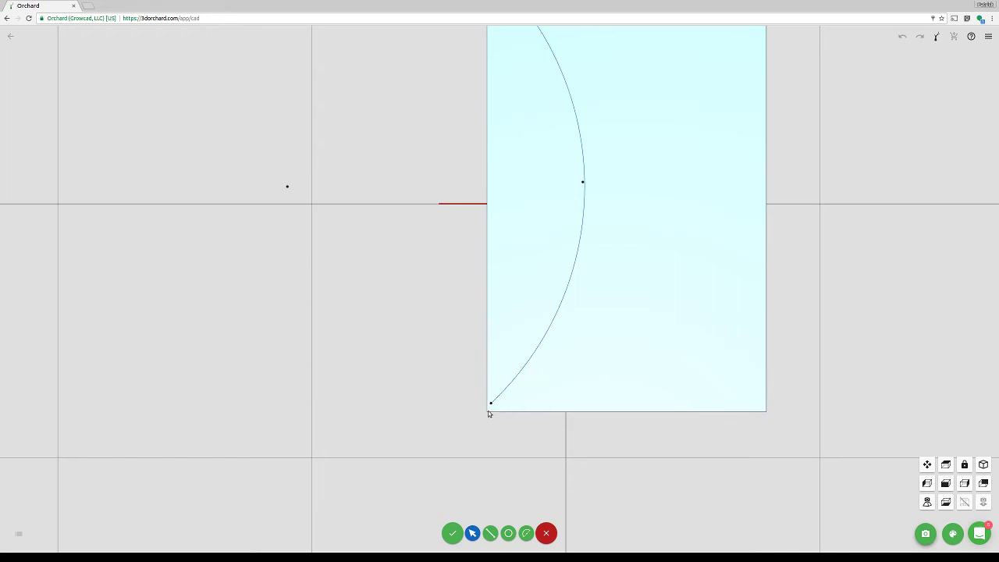
click(487, 412)
click(531, 385)
scroll(528, 207, down, 1)
scroll(492, 85, up, 3)
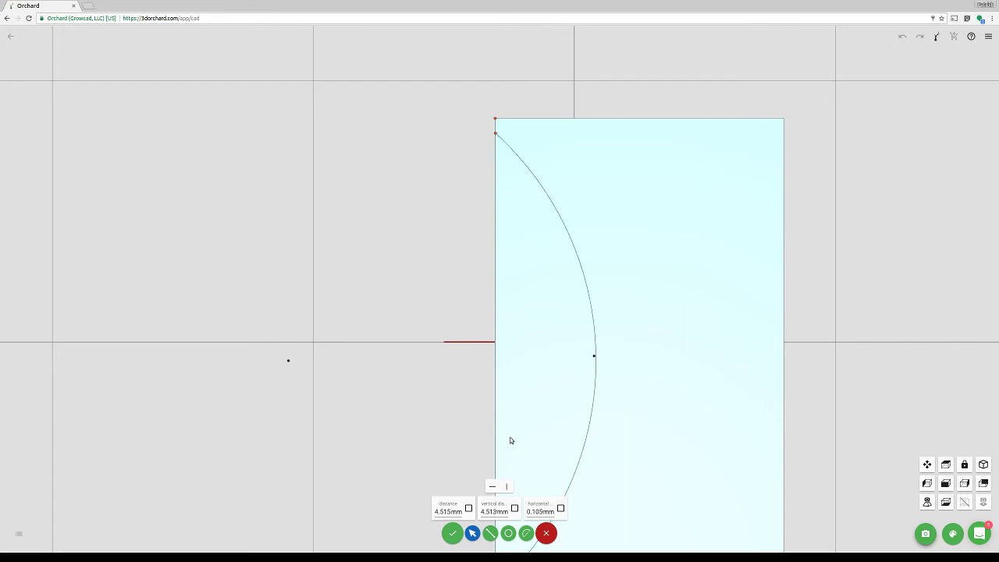
click(506, 486)
scroll(499, 472, up, 3)
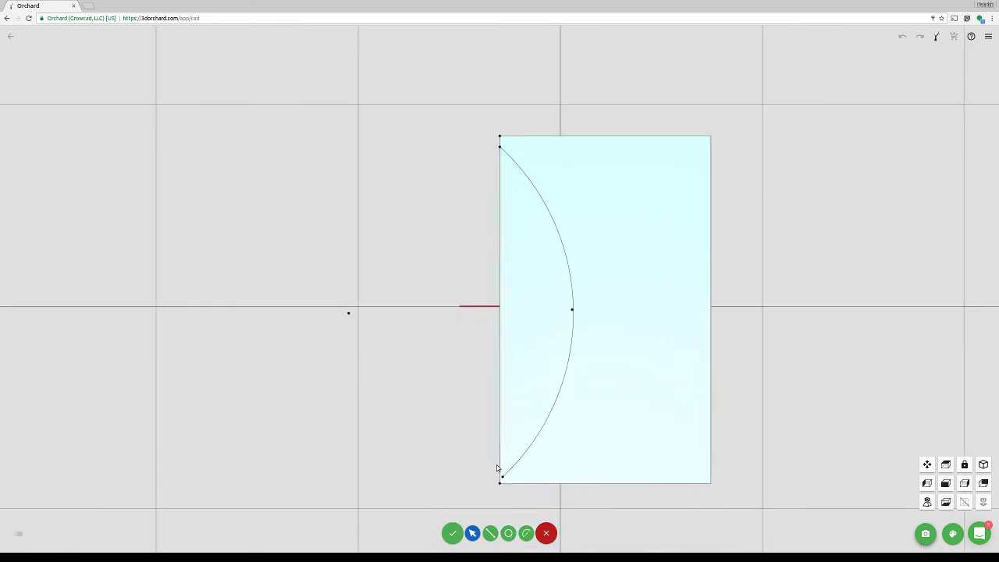
click(501, 454)
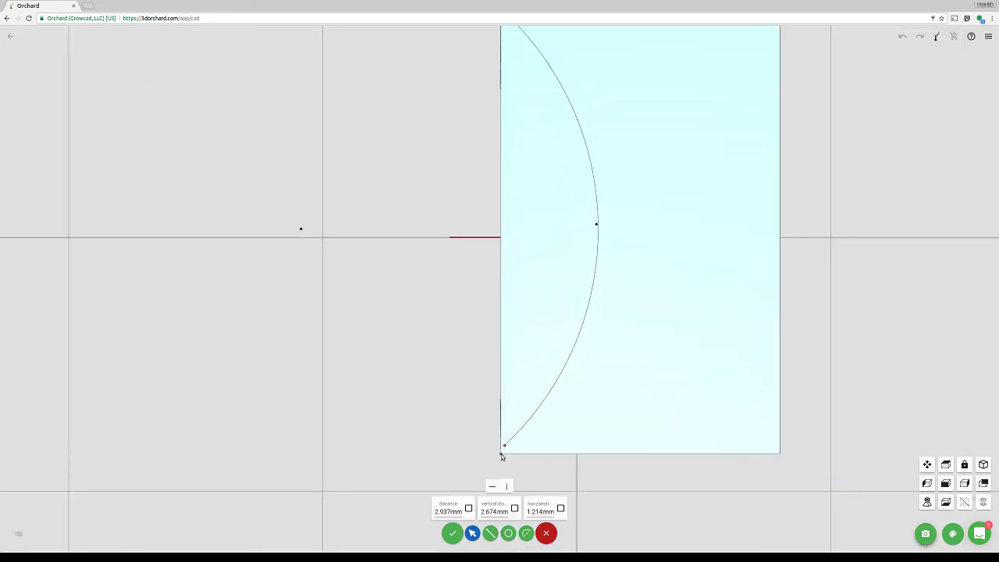
click(506, 486)
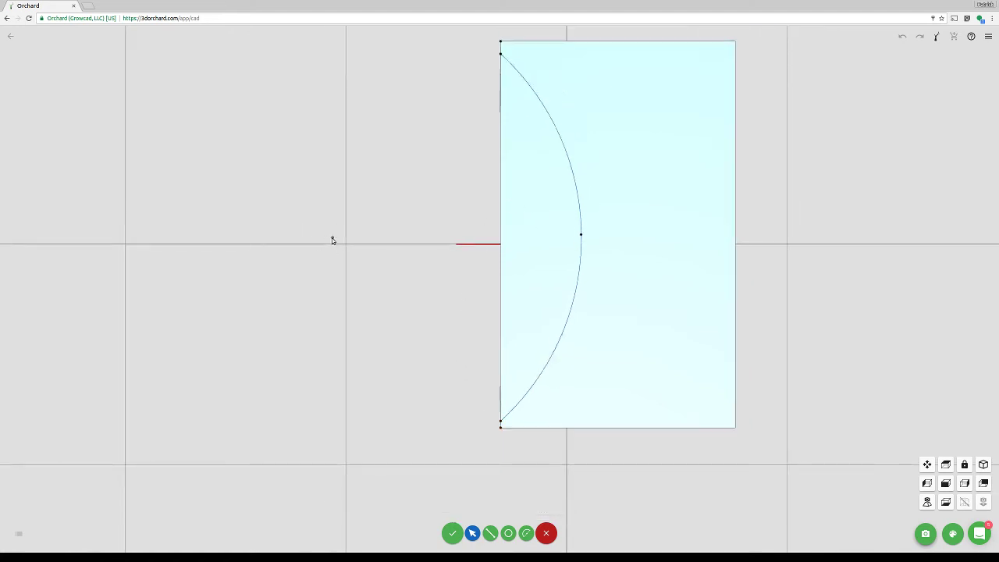
Align the arc's center horizontally with the reference point on the lid face and set the arc's radius to 92 mm
click(580, 235)
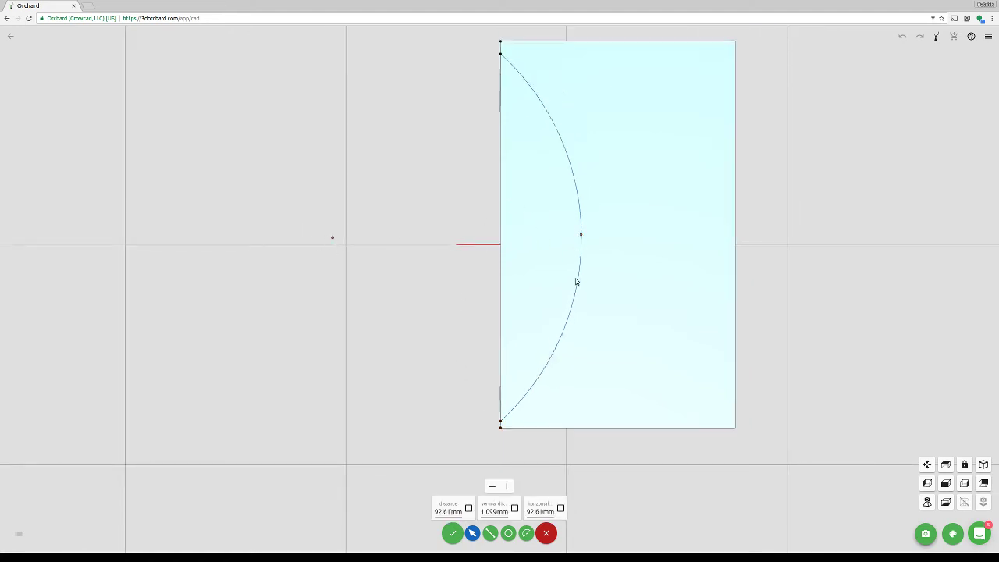
click(490, 486)
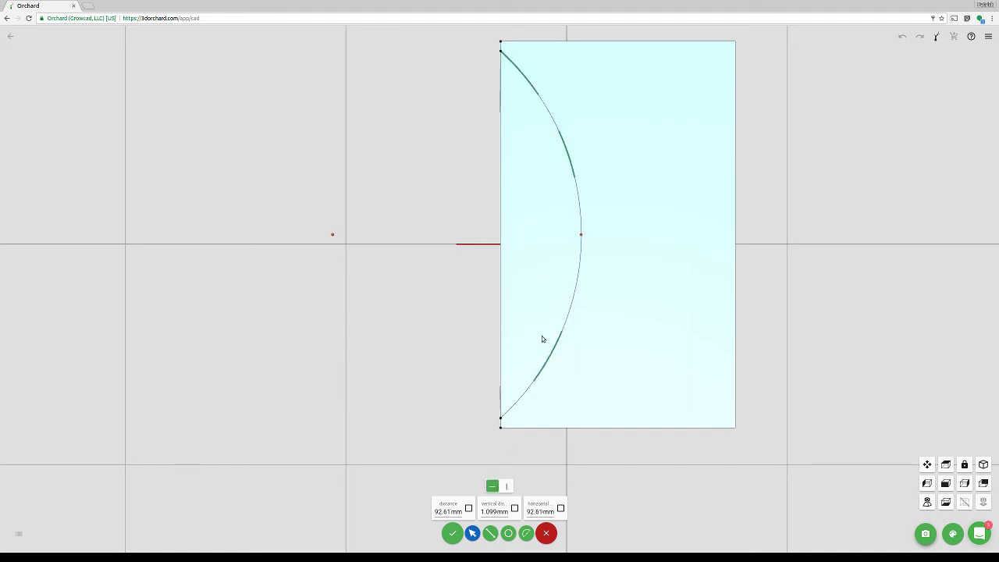
click(580, 248)
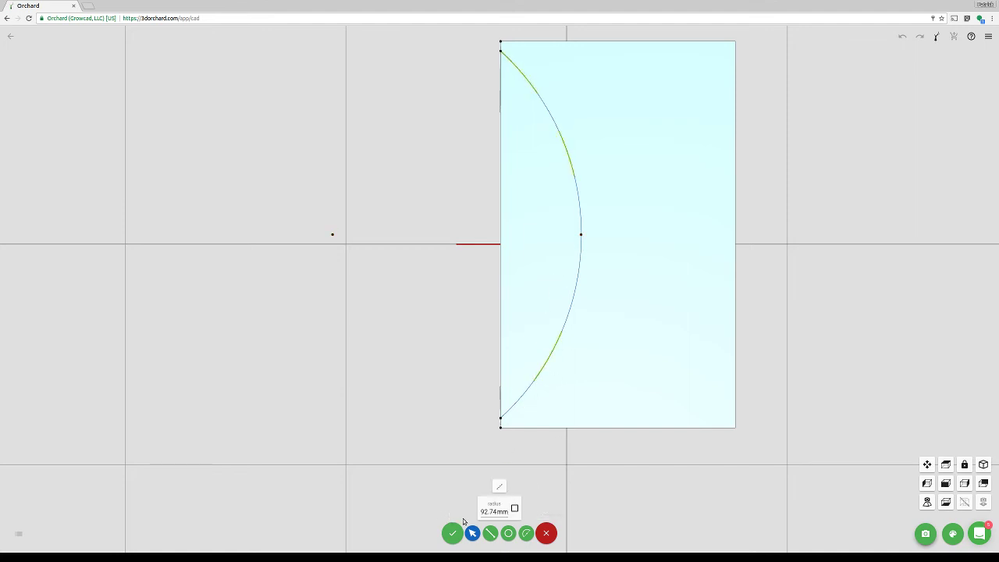
click(487, 511)
text(92)
key(Return)
Set the horizontal distance between the arc's center and the reference point to 91.5 mm and try to finish the sketch
click(335, 235)
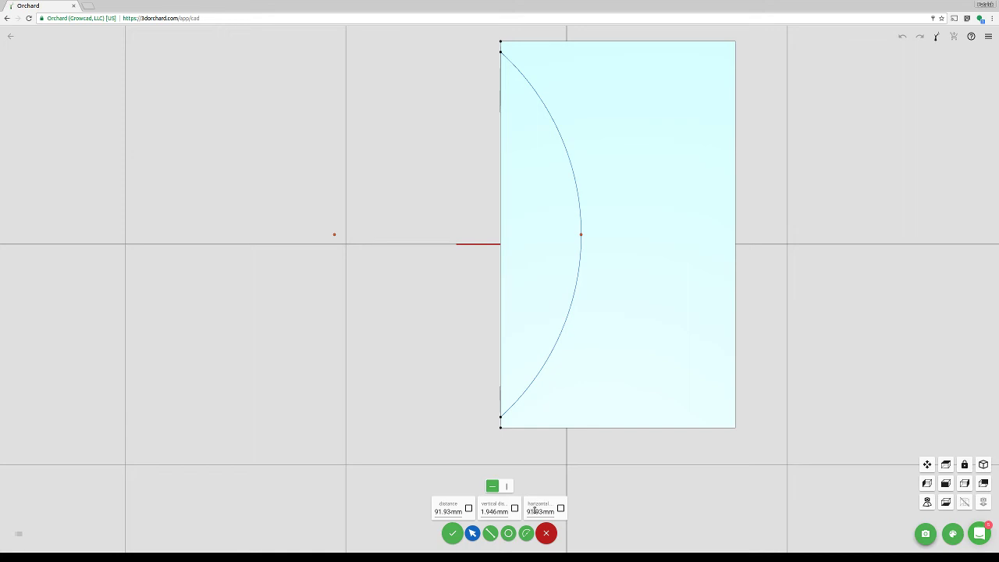
double_click(535, 509)
text(91.5)
key(Return)
click(453, 533)
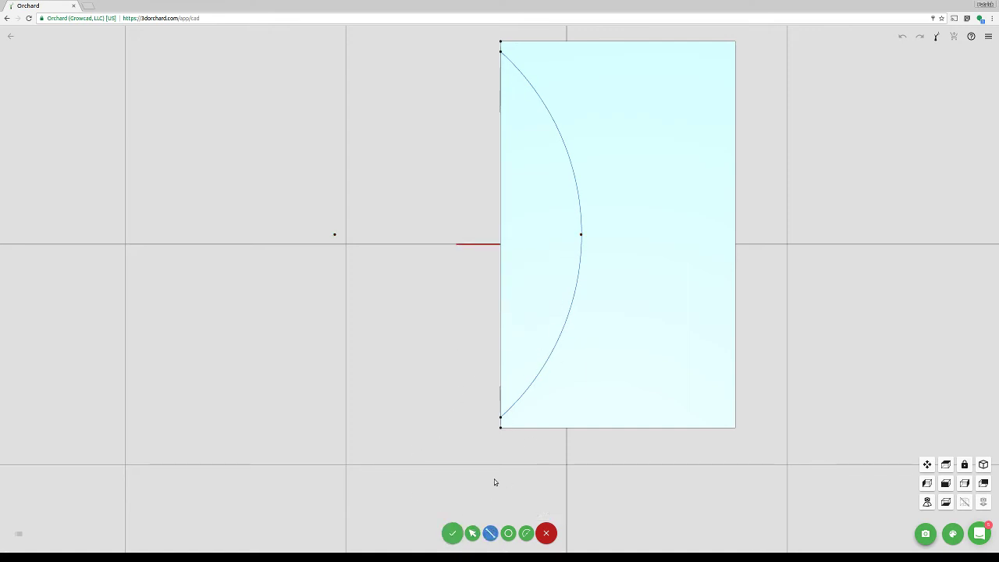
click(452, 531)
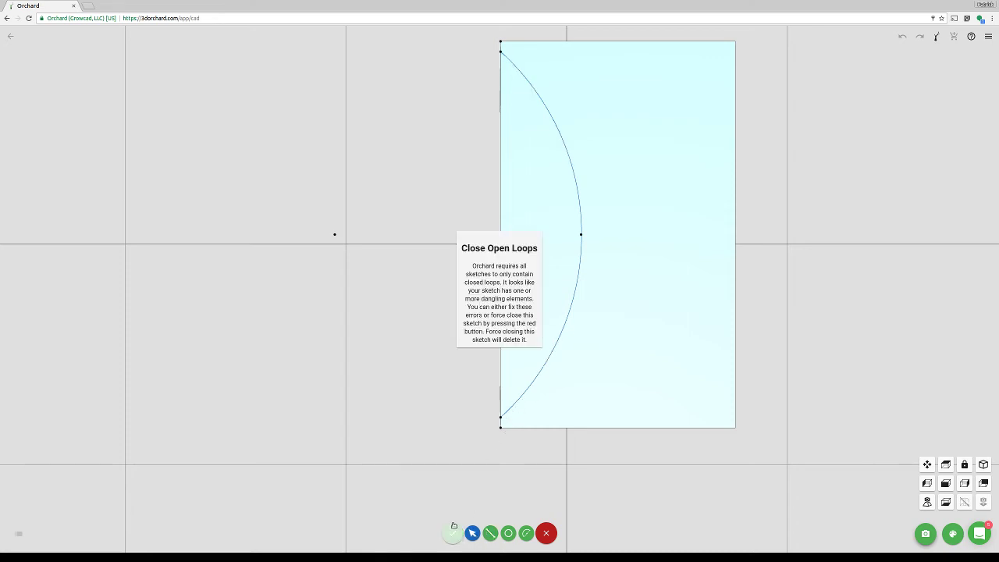
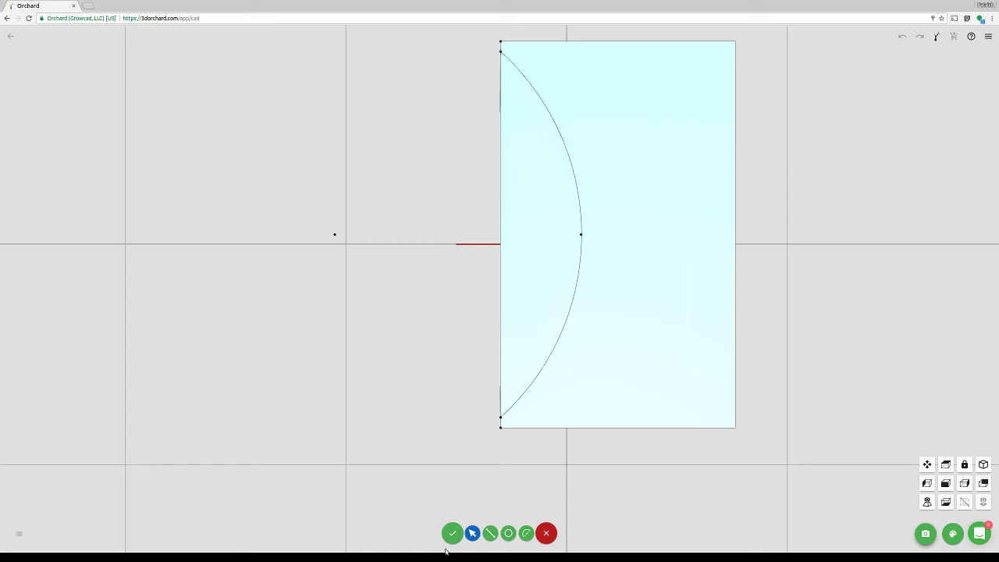
Close the loop by joining the arc's endpoints with a rough chain of lines outside the lid's edge, and finish the sketch
click(492, 533)
click(500, 418)
click(434, 409)
click(426, 336)
click(312, 355)
click(330, 287)
click(358, 272)
click(428, 182)
click(427, 130)
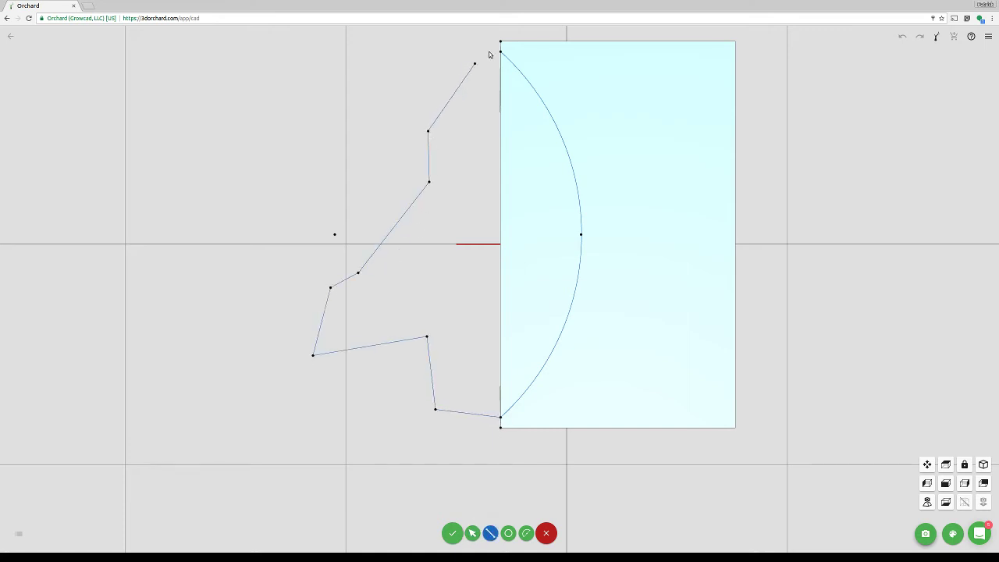
click(500, 51)
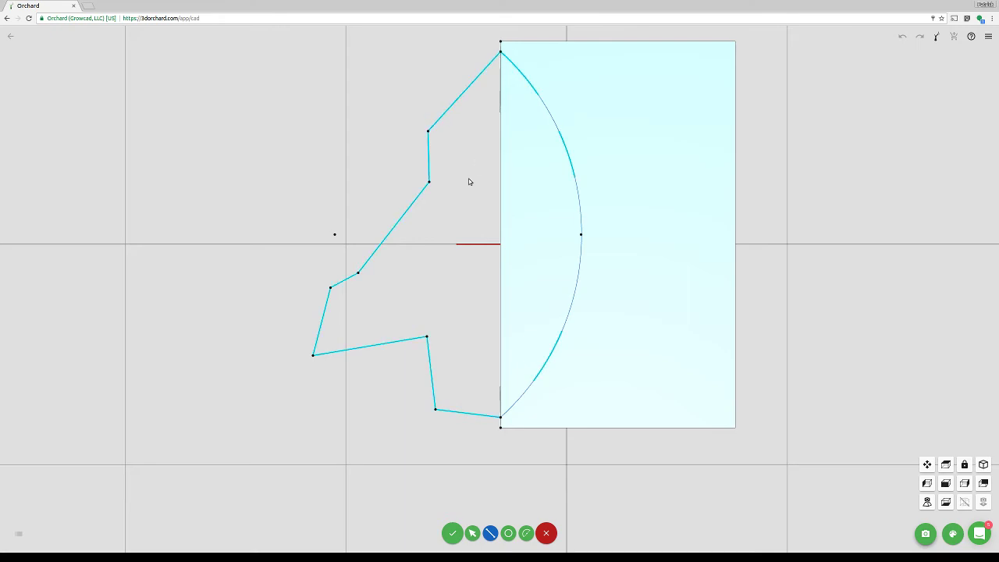
click(452, 533)
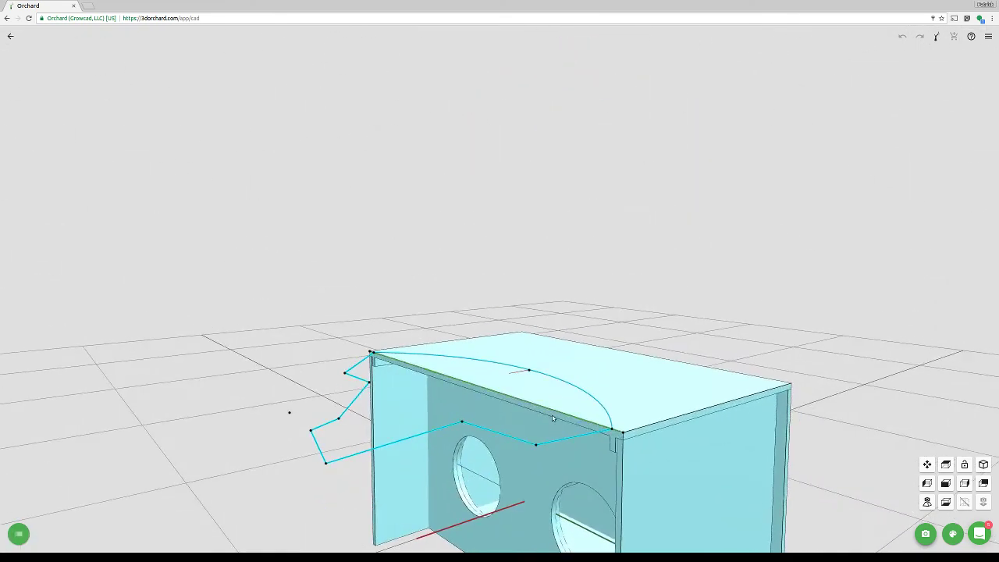
Extrude the closed profile -11.16 mm down through the lid and extend the block's top face above the lid's surface
click(553, 419)
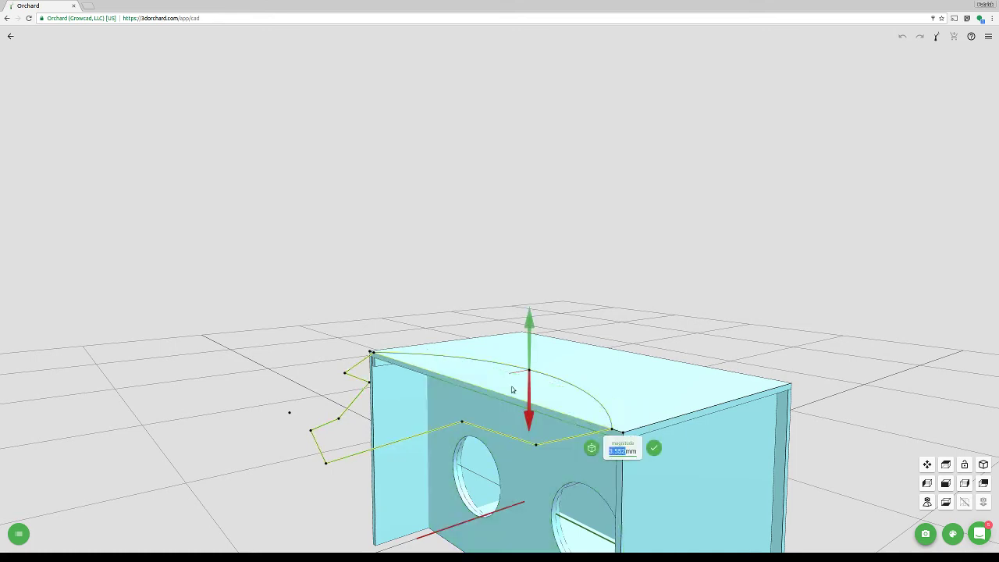
text(-11.16)
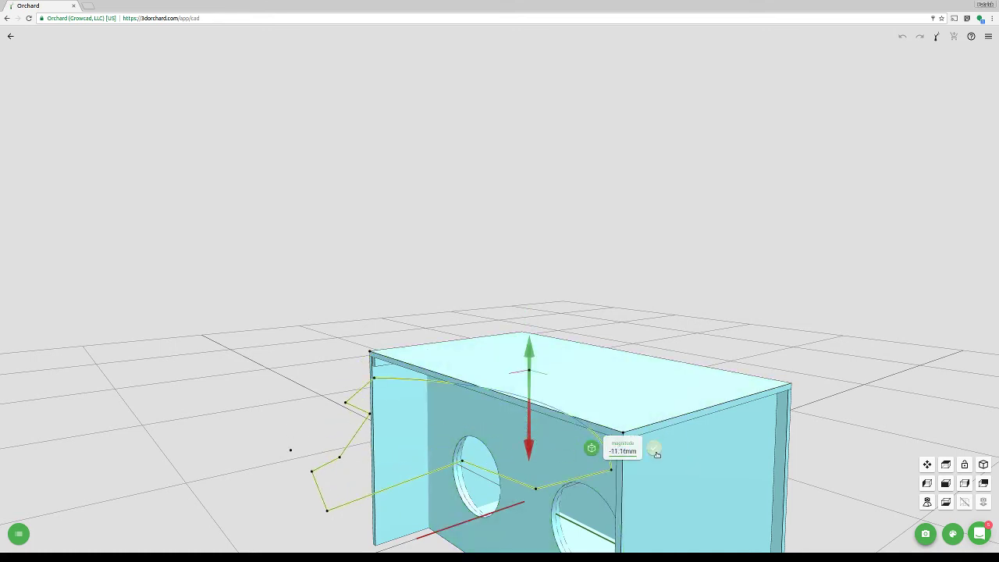
click(656, 454)
click(475, 379)
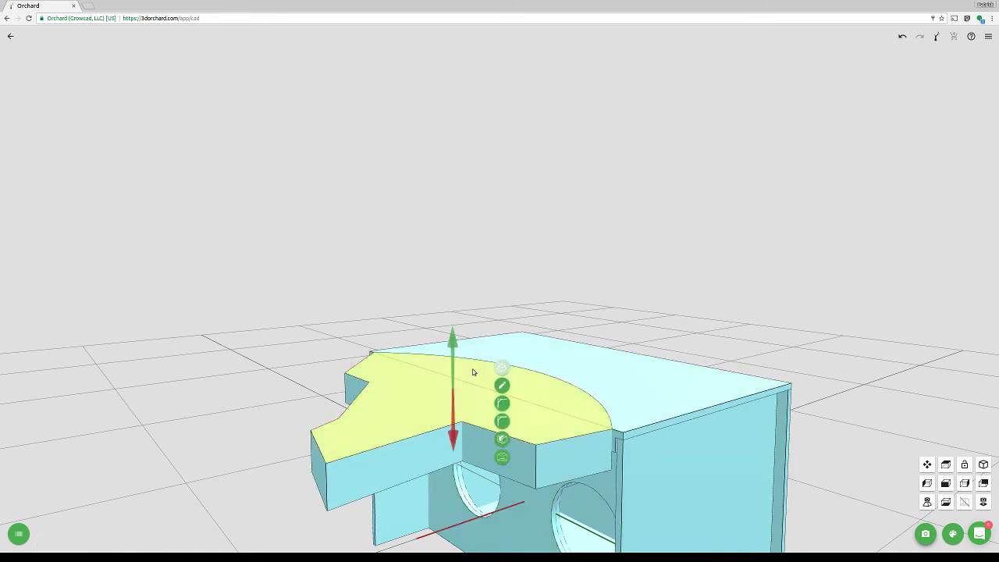
drag(457, 349, 460, 334)
click(585, 370)
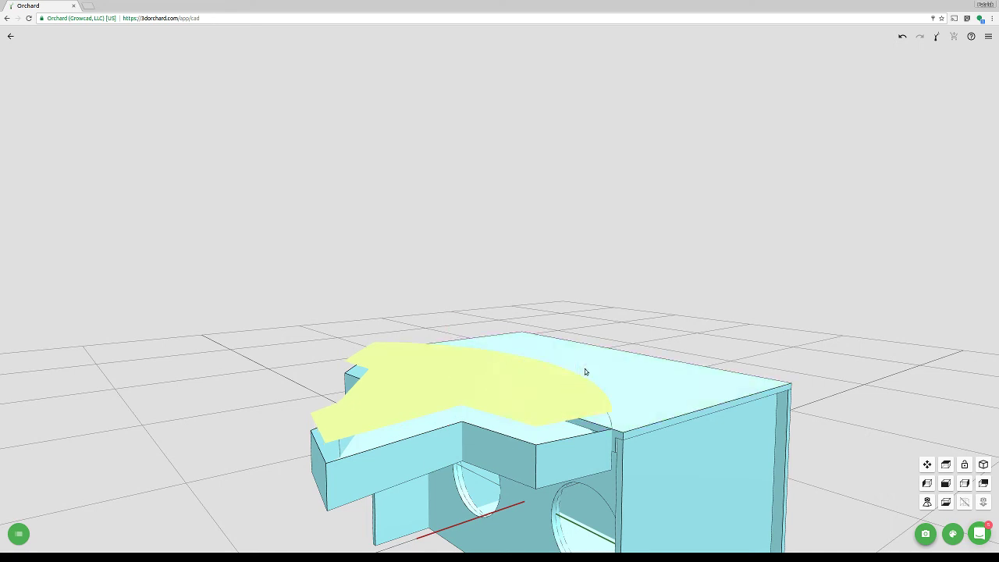
Subtract the arc-shaped block from the lid to cut a curved opening along its long edge
click(637, 378)
click(582, 408)
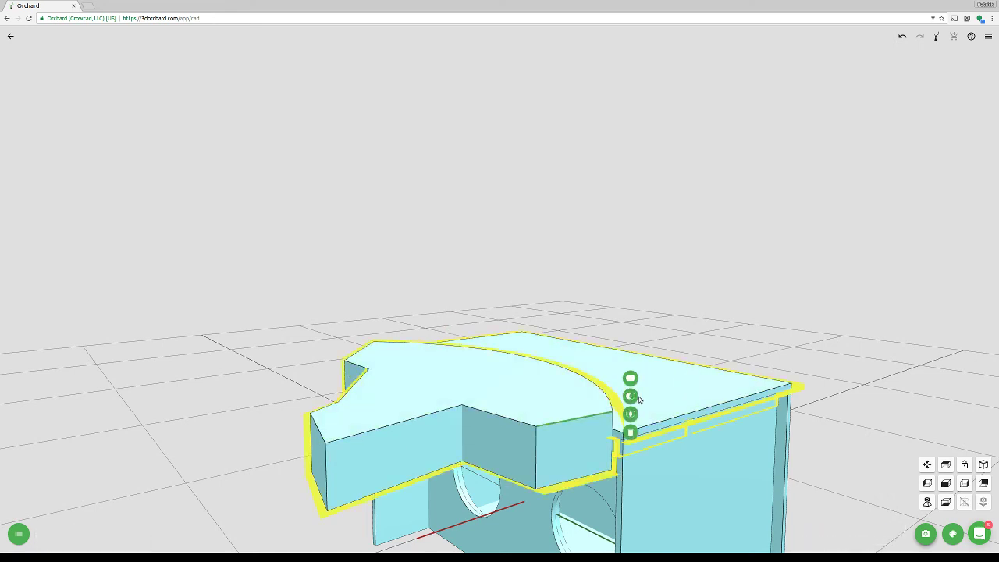
click(632, 396)
click(674, 401)
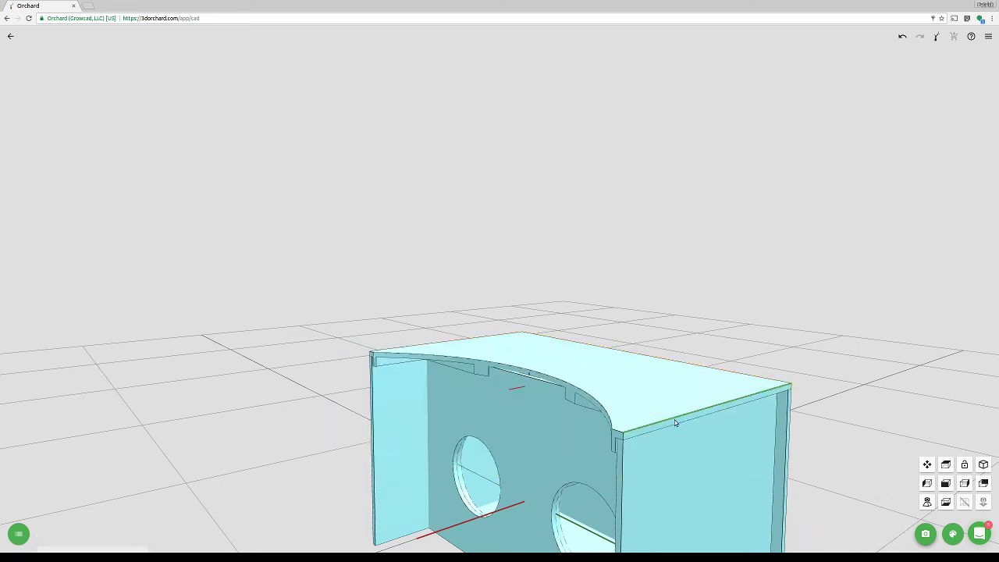
Undo the subtraction from the lid, the extension of the block's top face and the extrusion of the arc-shaped block
scroll(468, 453, down, 3)
scroll(487, 327, up, 5)
drag(653, 260, 676, 284)
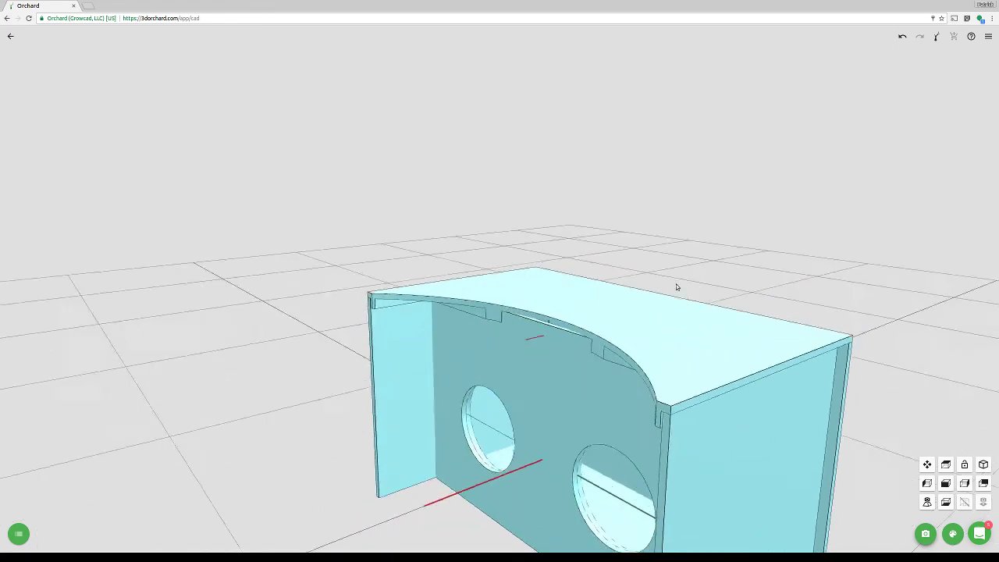
middle_drag(702, 154, 686, 173)
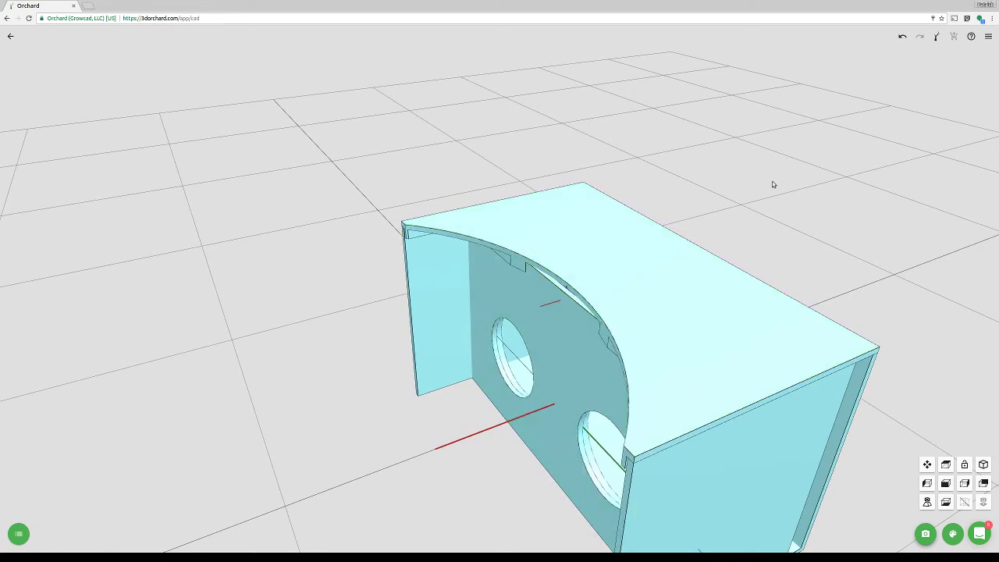
click(905, 37)
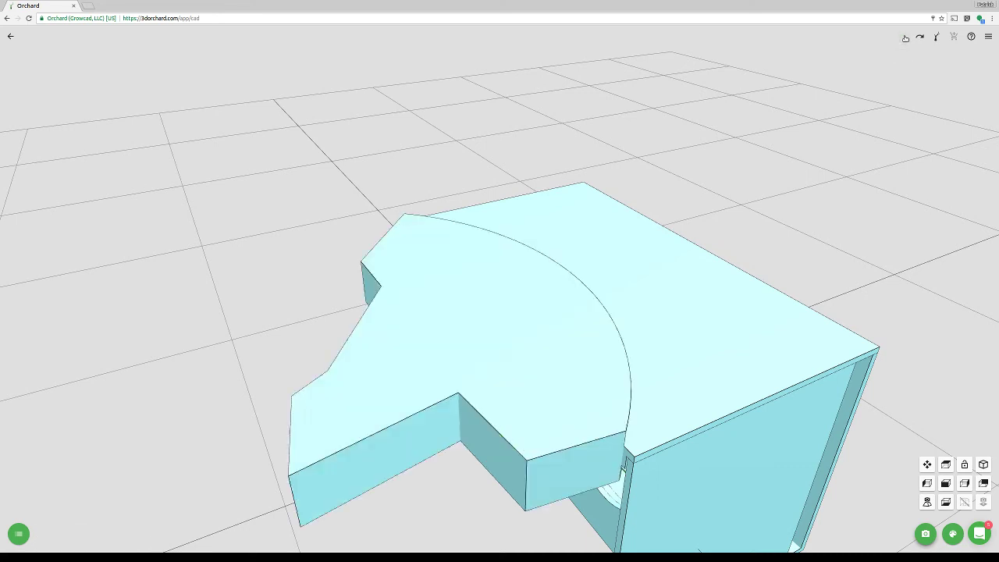
click(905, 37)
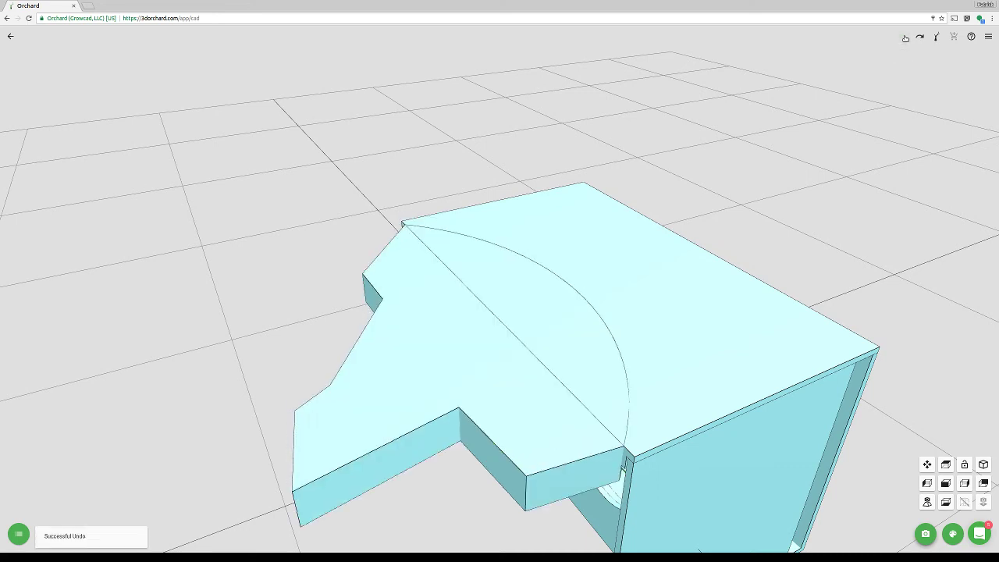
click(904, 37)
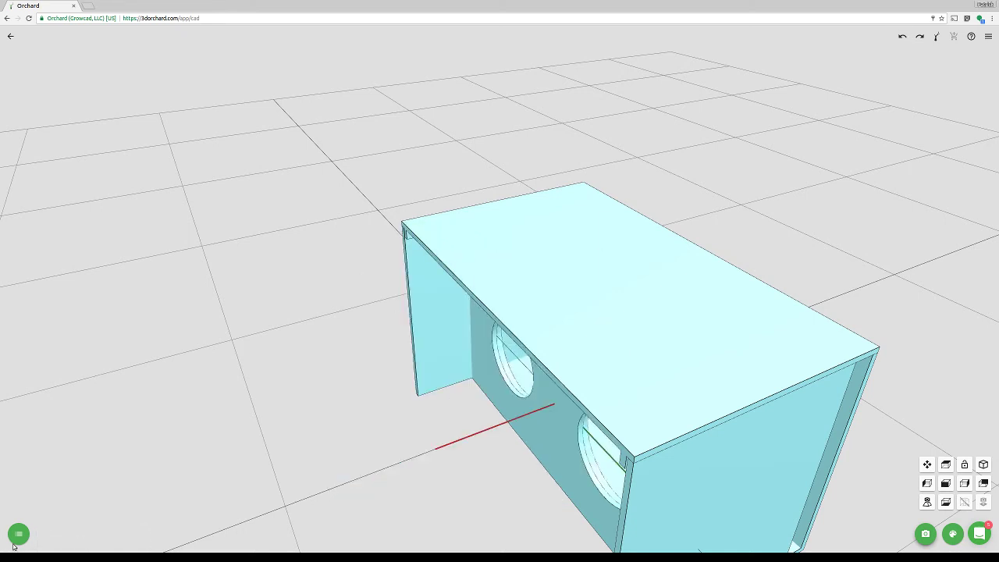
Reopen Sketch 6 on the lid, set the horizontal distance between the arc's center and the reference point to 94 mm, and finish the sketch
click(26, 535)
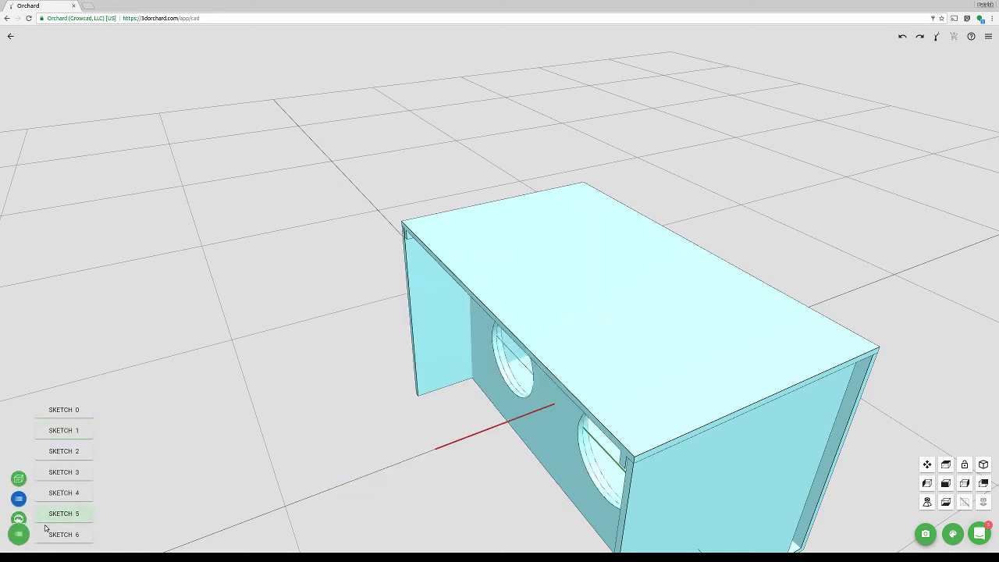
click(57, 532)
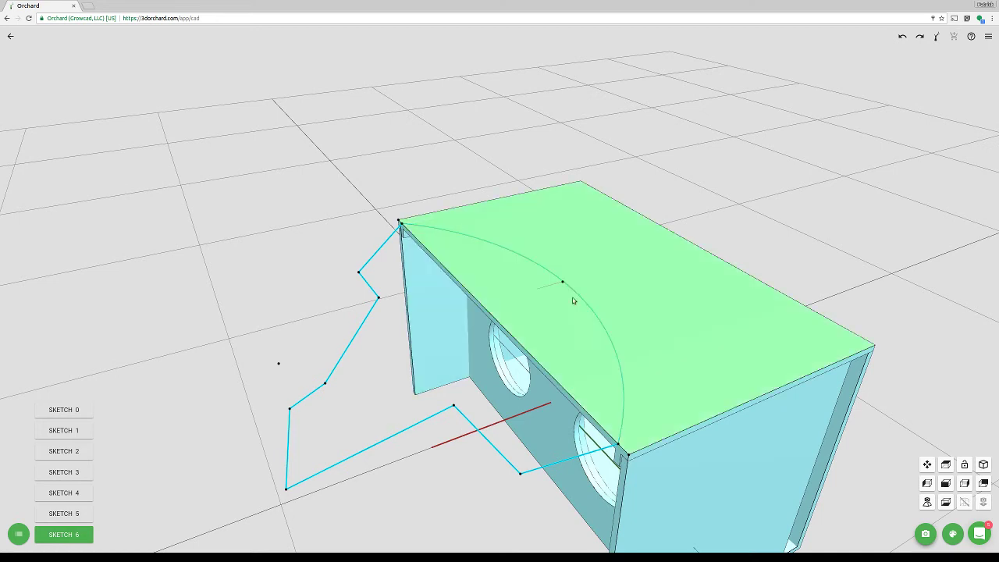
click(511, 388)
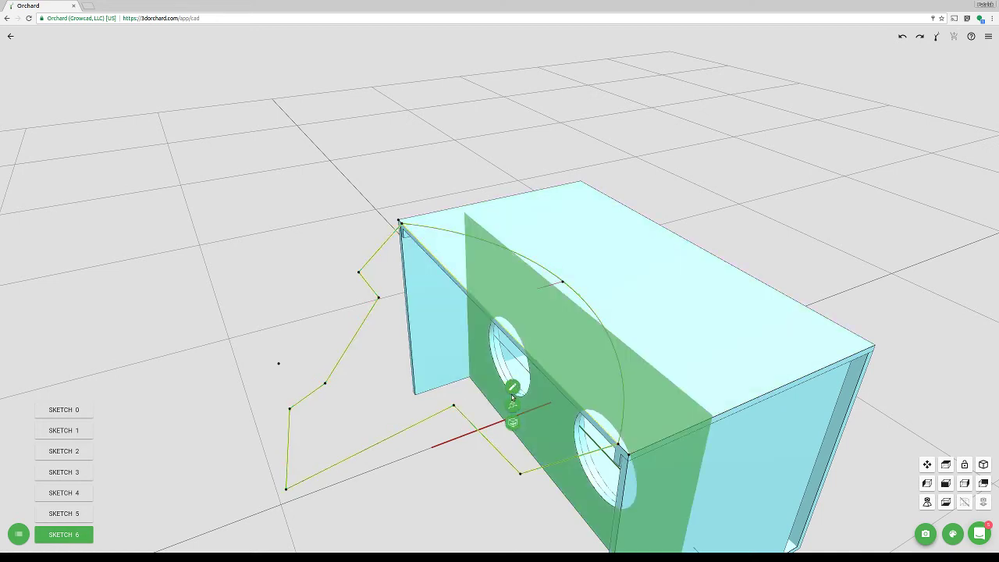
click(512, 404)
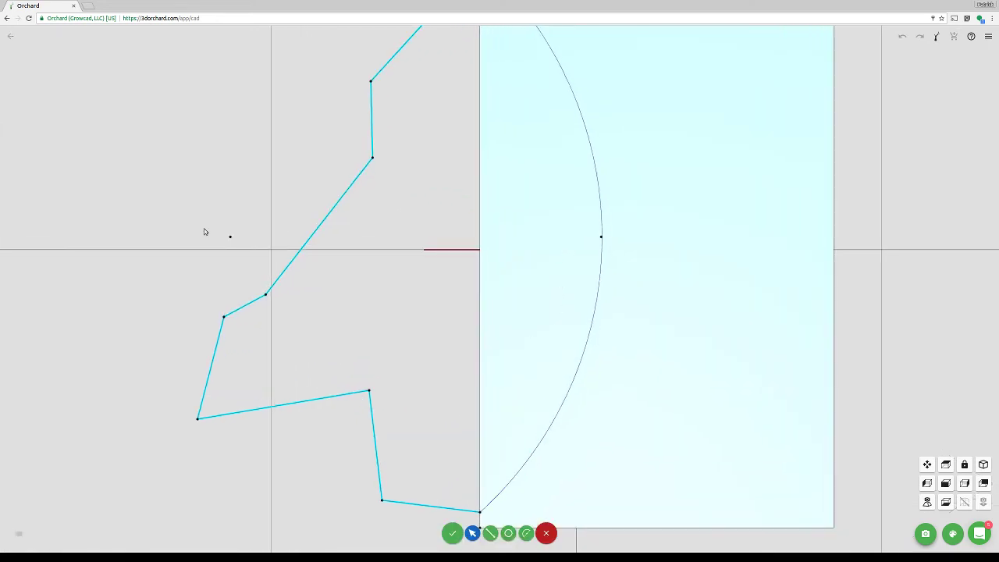
click(606, 238)
click(559, 509)
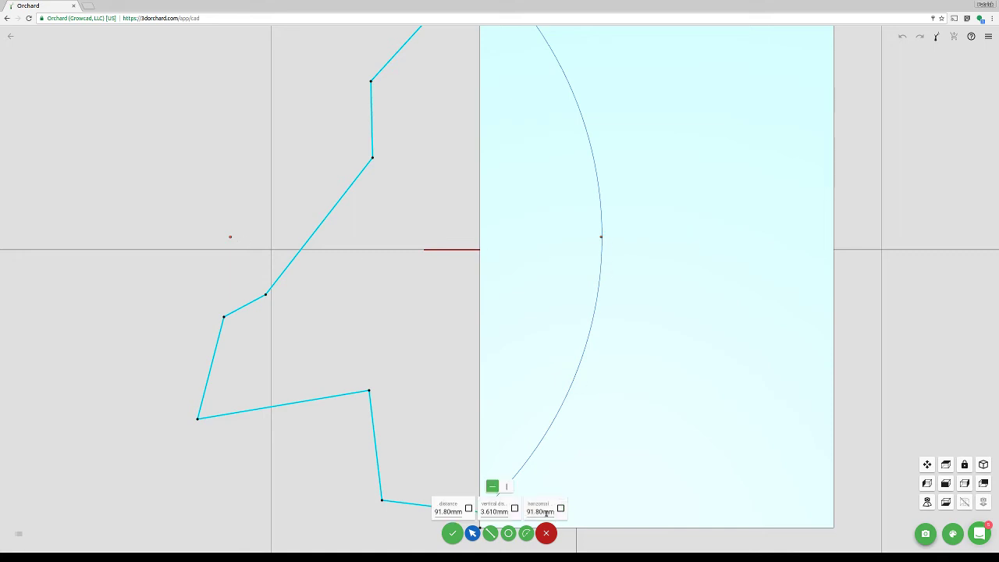
click(547, 511)
text(94mm)
key(Return)
click(572, 274)
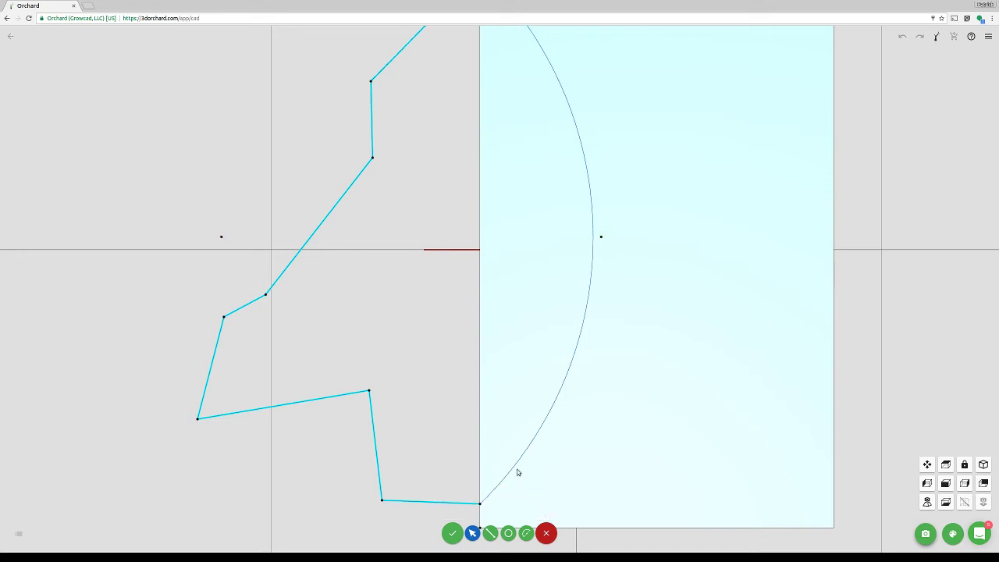
click(452, 533)
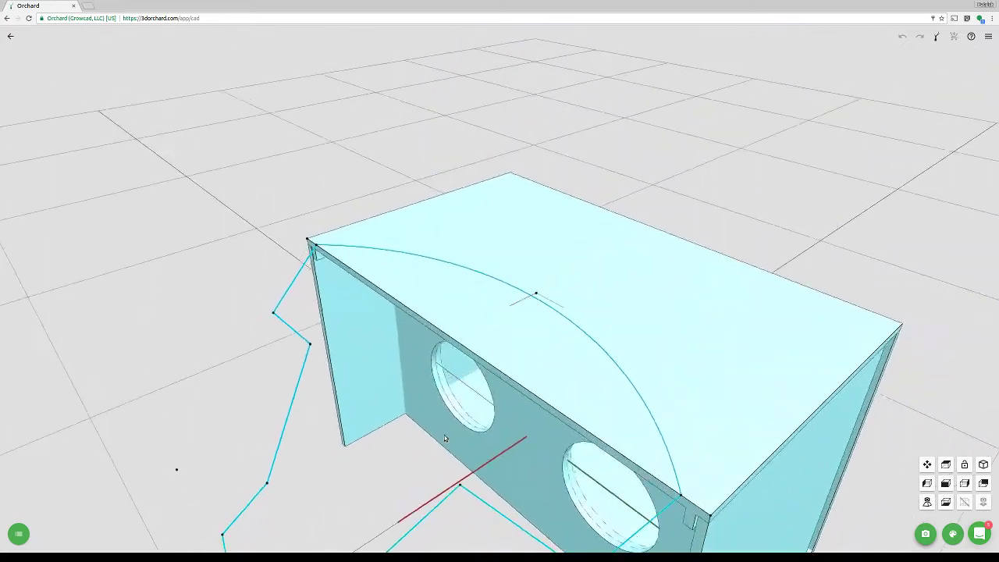
Extrude the edited profile -13.03 mm down through the lid and extend the block's top face 7.327 mm upward
click(486, 445)
drag(534, 249, 537, 286)
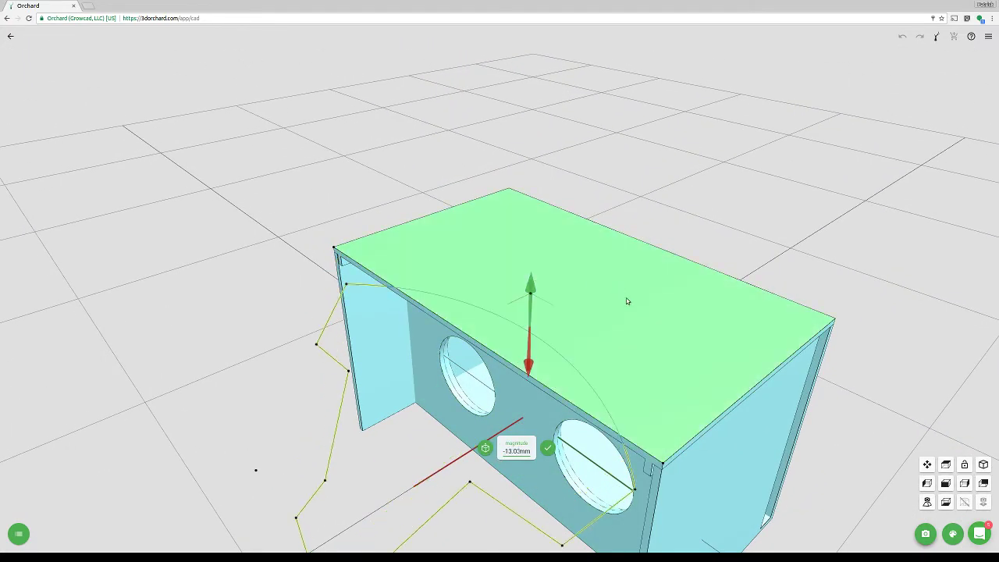
click(547, 448)
click(499, 370)
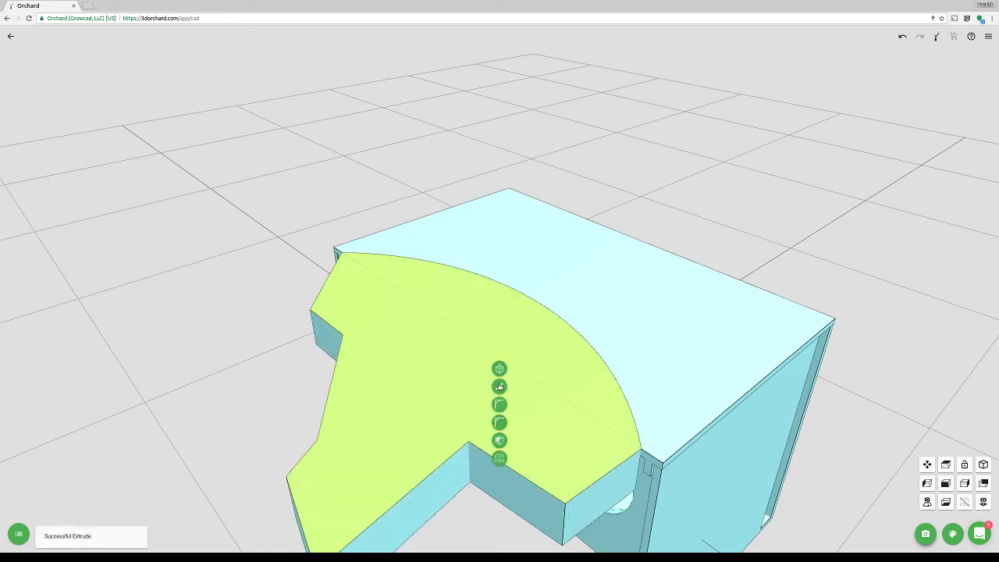
click(500, 370)
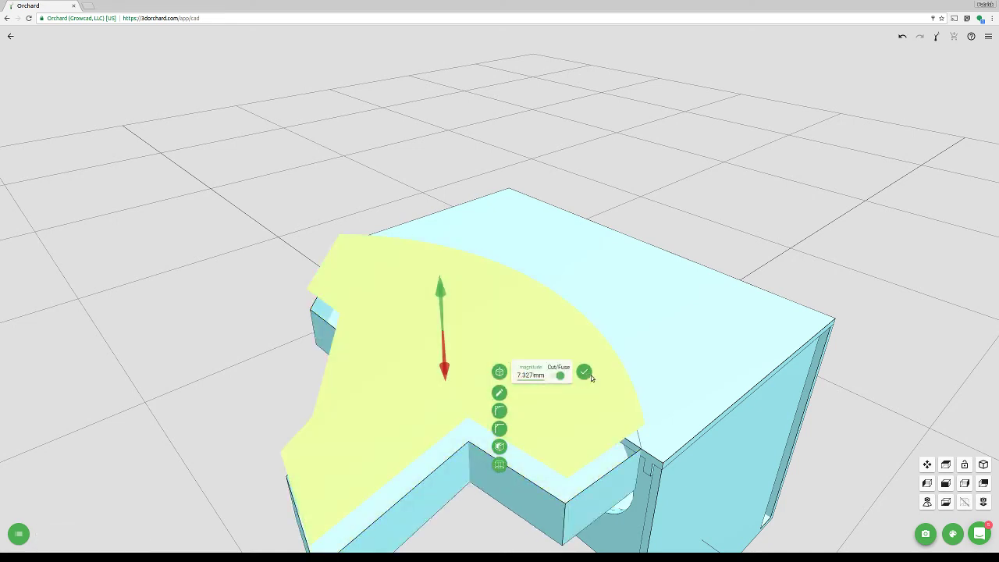
click(584, 370)
Subtract the new arc-shaped block from the lid to cut the curved opening along its long edge
double_click(666, 346)
double_click(571, 418)
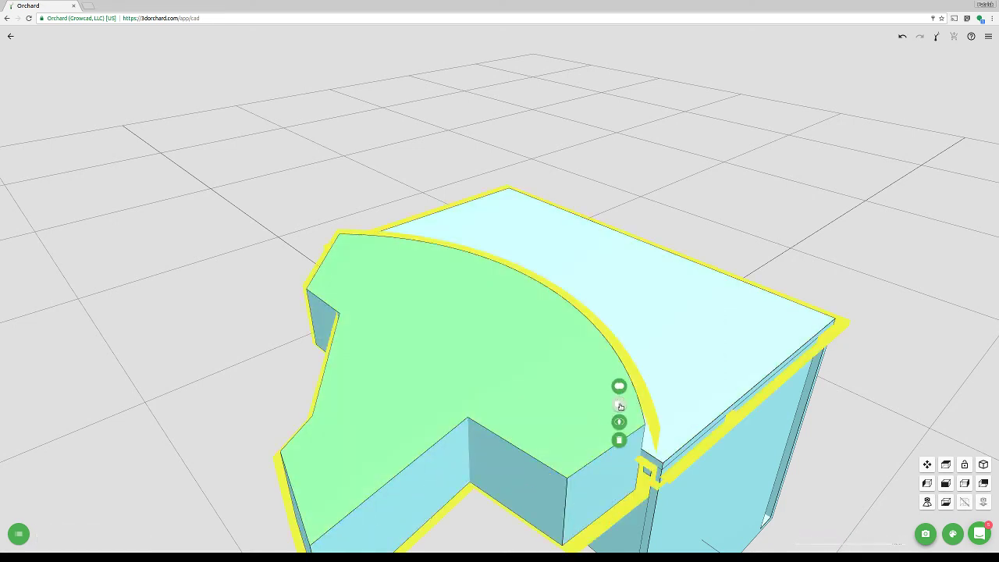
click(620, 404)
click(619, 421)
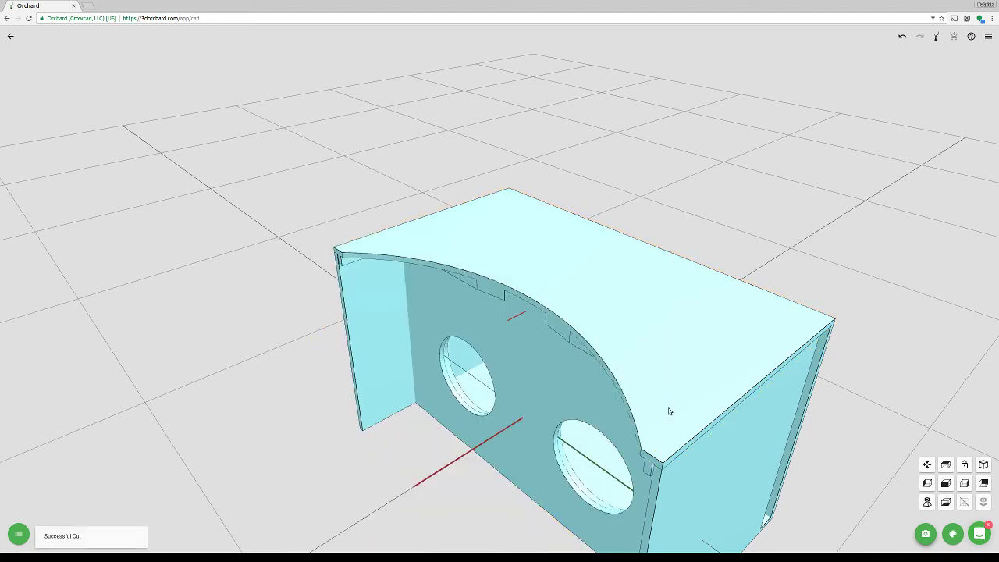
Fillet the two short 4 mm edges flanking the central gap in the lid's inner rim, entering a 2 mm radius for the first
scroll(528, 317, up, 6)
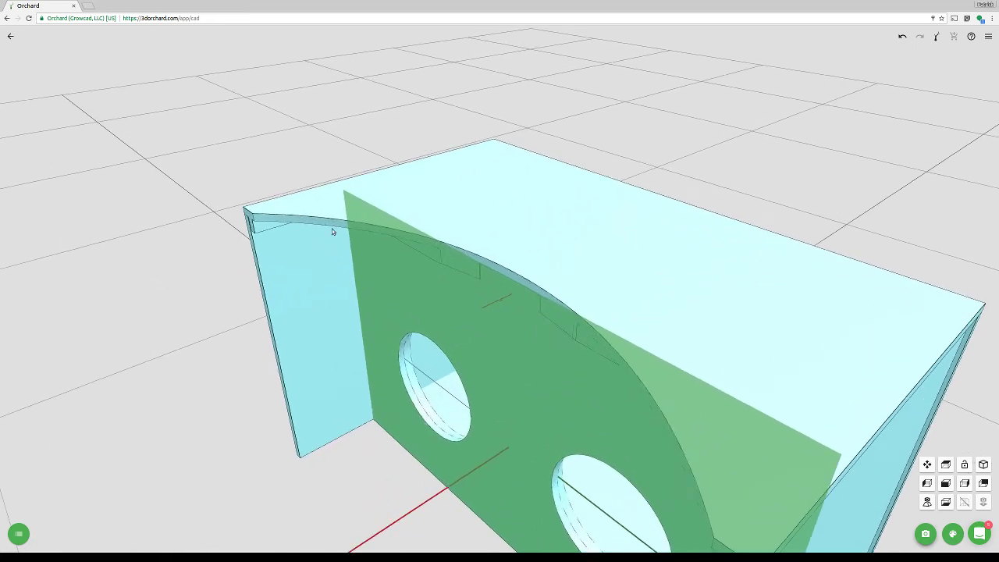
scroll(515, 269, up, 8)
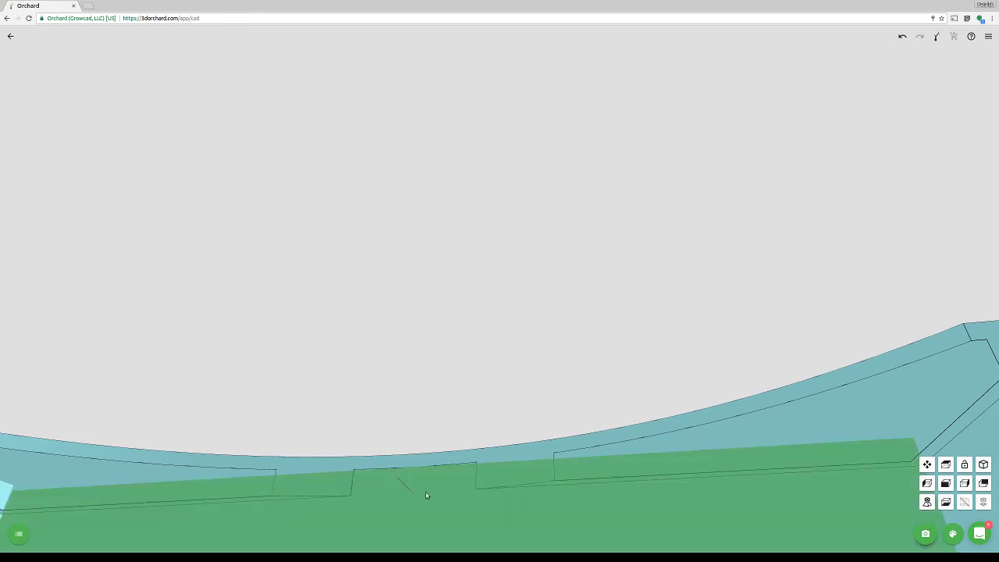
scroll(289, 442, up, 3)
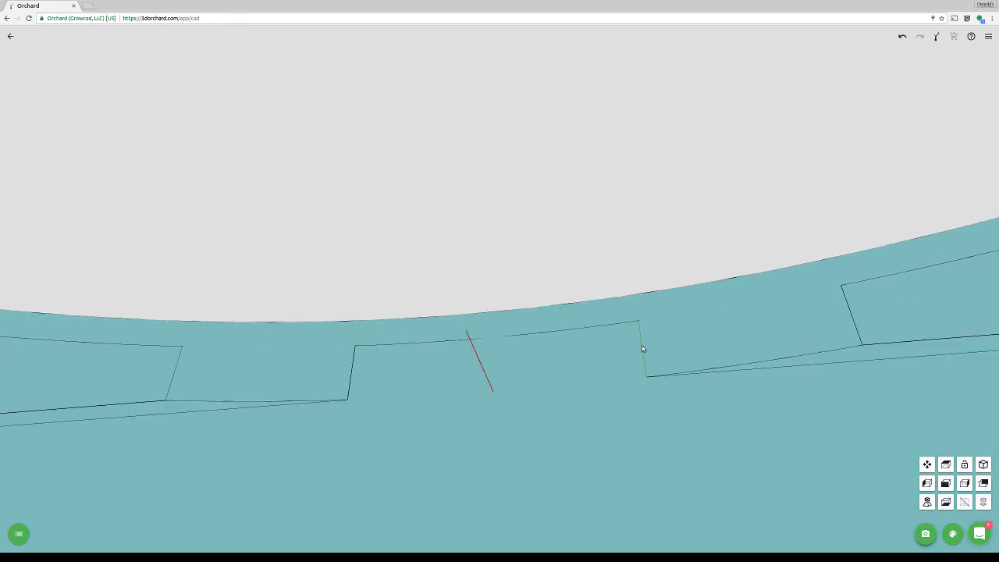
click(642, 349)
click(690, 316)
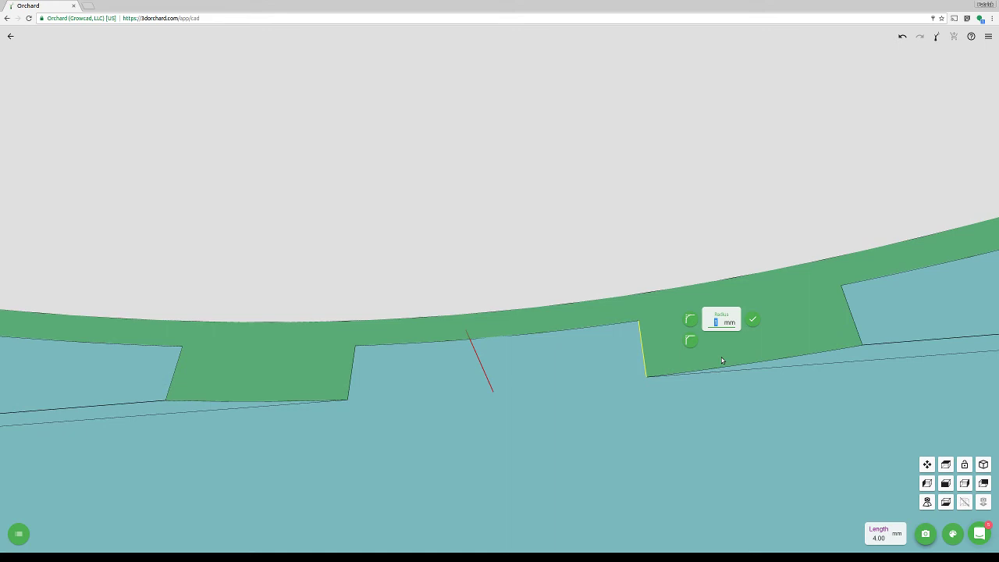
text(2)
key(Return)
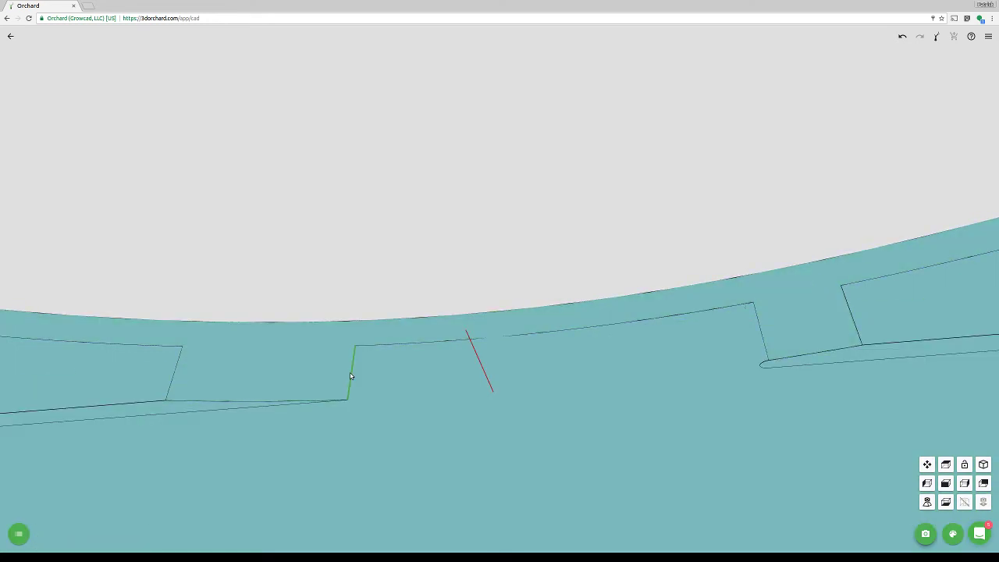
click(351, 375)
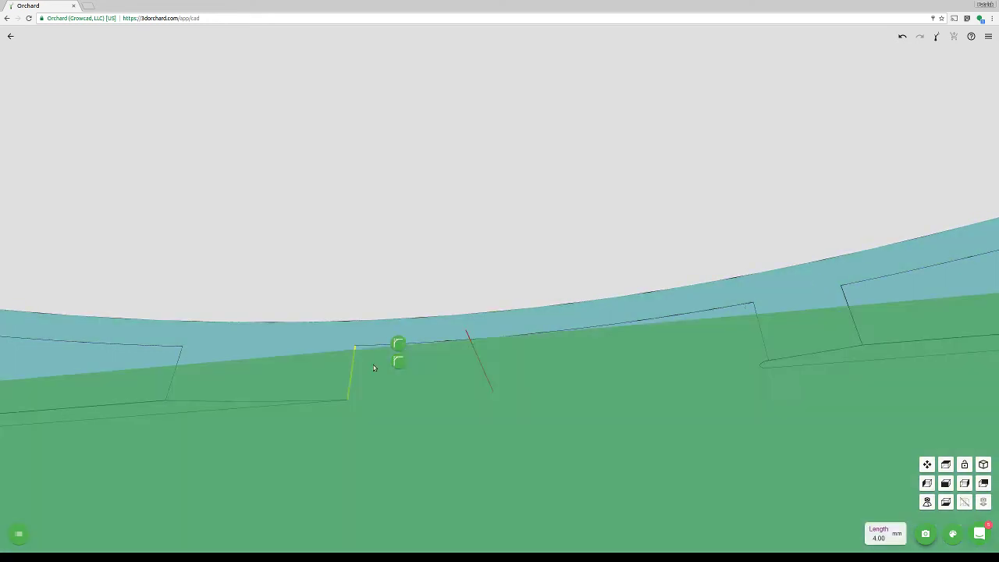
click(398, 345)
key(Return)
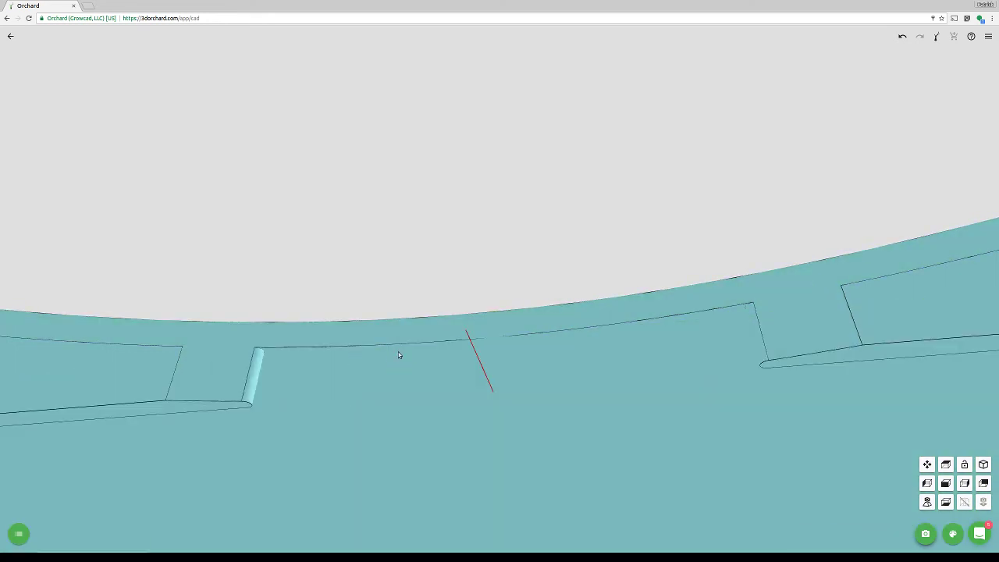
Start a sketch on the inner face of the wall with the two round holes and view it face-on
scroll(523, 273, down, 6)
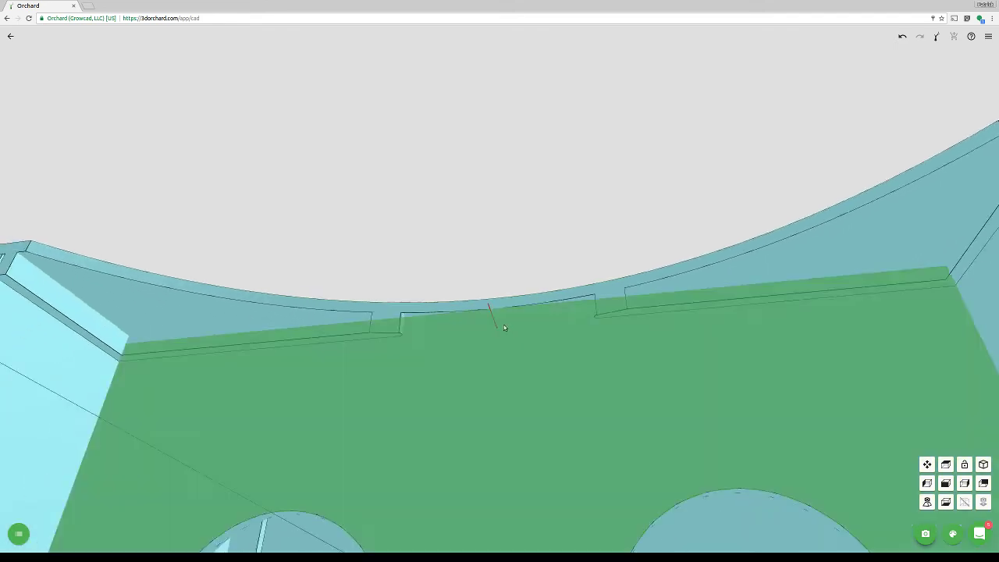
scroll(503, 328, down, 8)
drag(499, 284, 532, 311)
scroll(513, 323, up, 5)
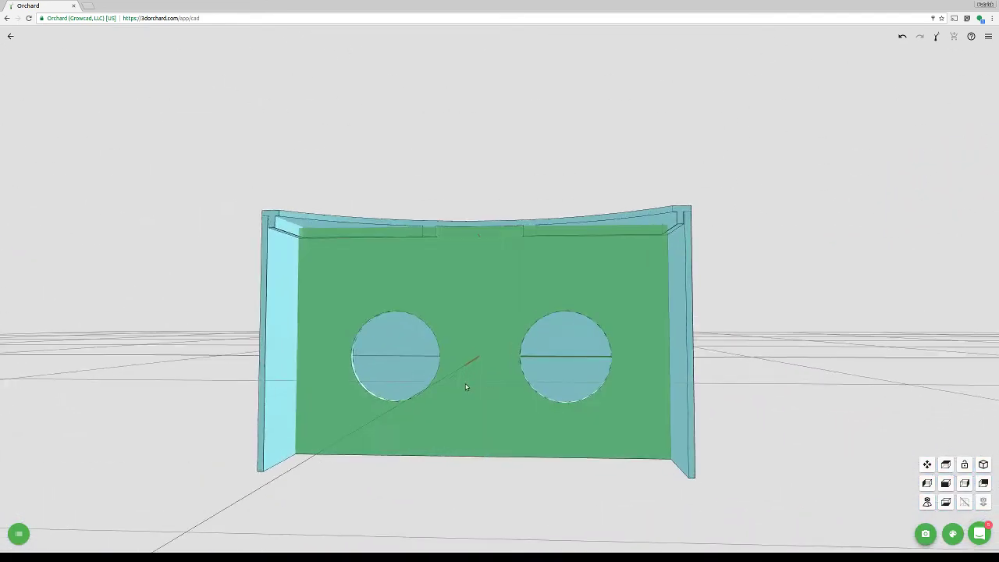
right_drag(530, 365, 505, 401)
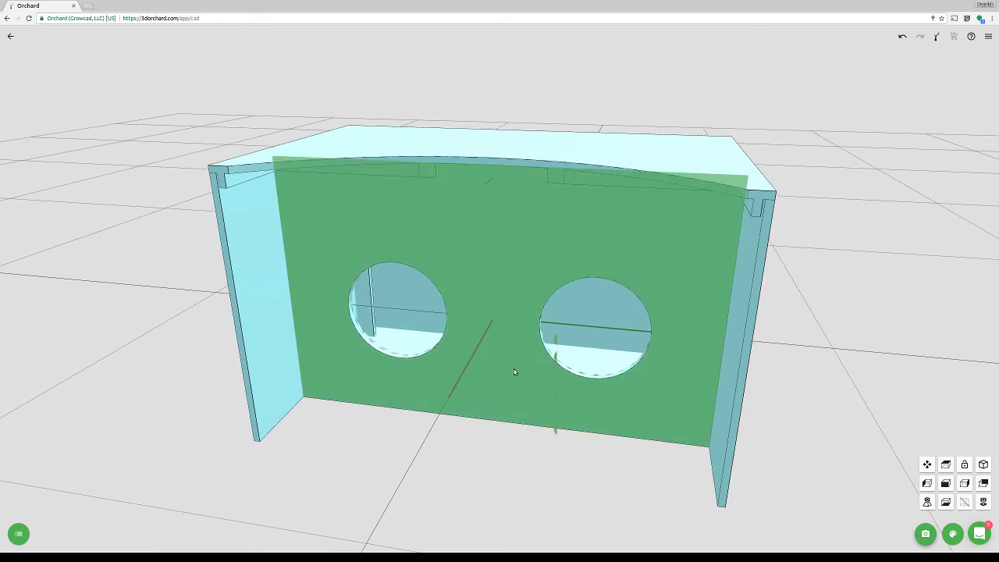
click(572, 350)
click(563, 357)
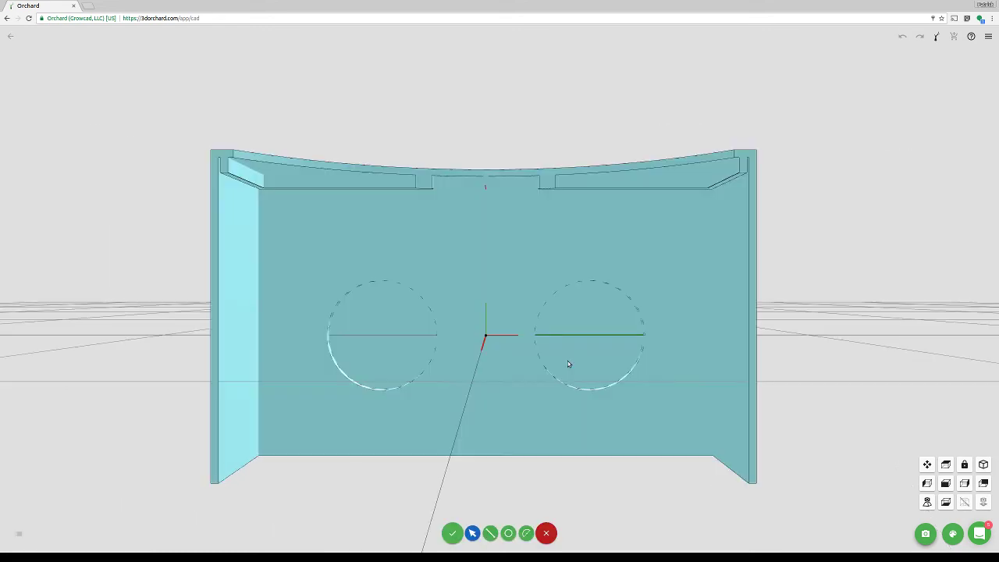
click(926, 501)
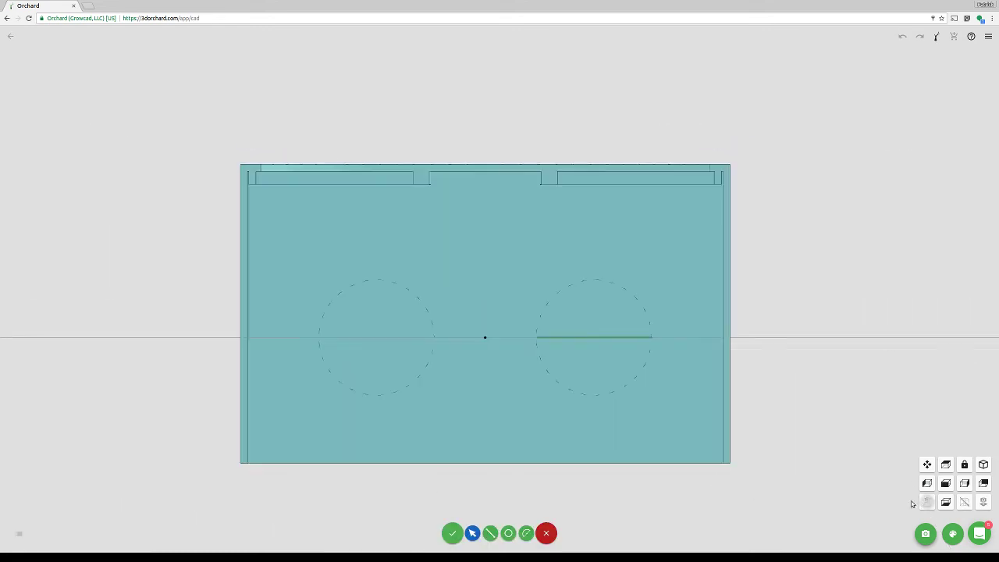
scroll(461, 468, up, 2)
Draw two sloped lines converging upward between the round holes and join their lower ends with a line along the wall's bottom edge
click(496, 532)
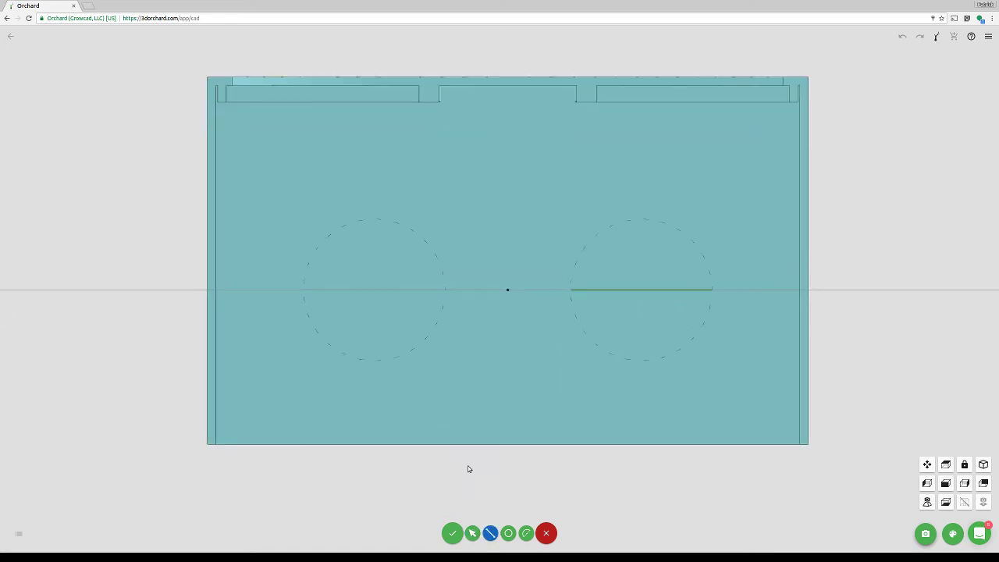
click(447, 443)
key(Escape)
click(530, 312)
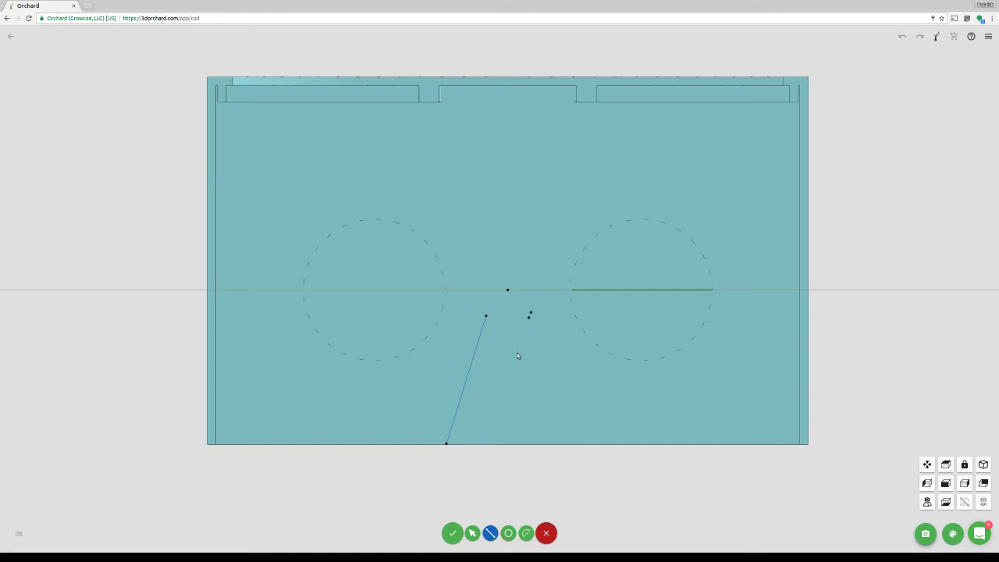
click(591, 444)
click(447, 443)
Close the profile with a three-point arc between the upper ends of the sloped lines, and unlock the view to inspect it at an angle
click(526, 533)
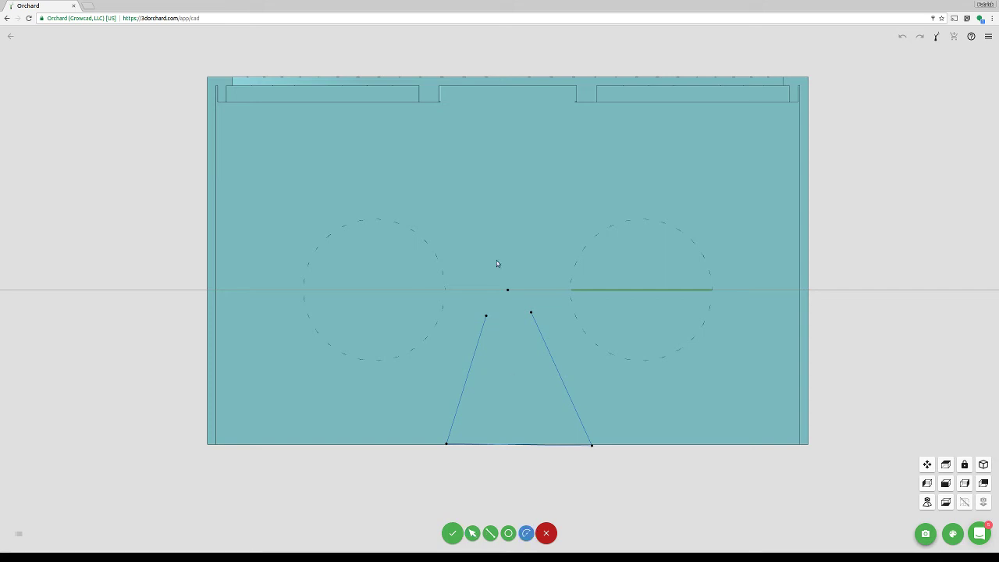
click(485, 315)
click(531, 313)
click(510, 301)
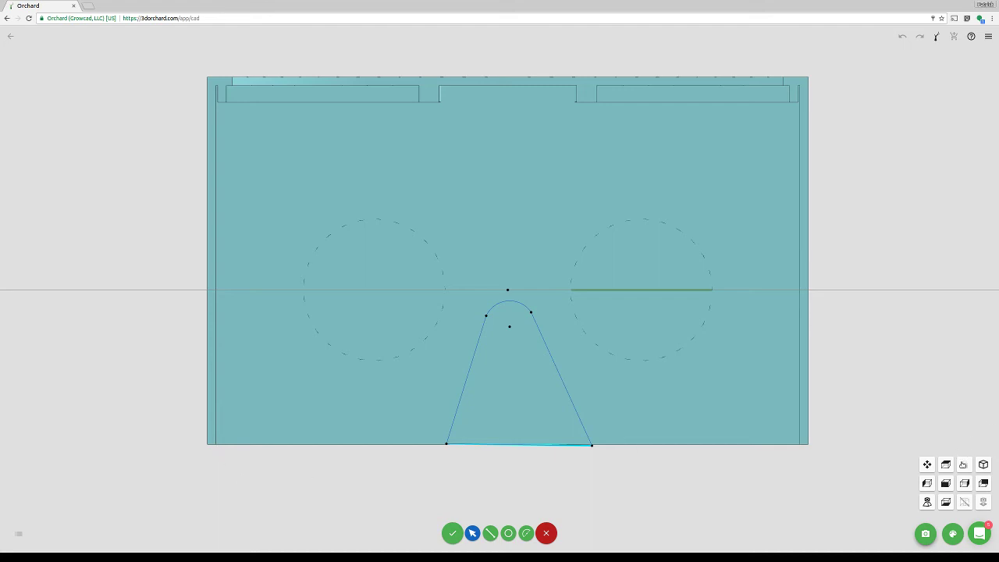
click(963, 463)
drag(887, 441, 857, 418)
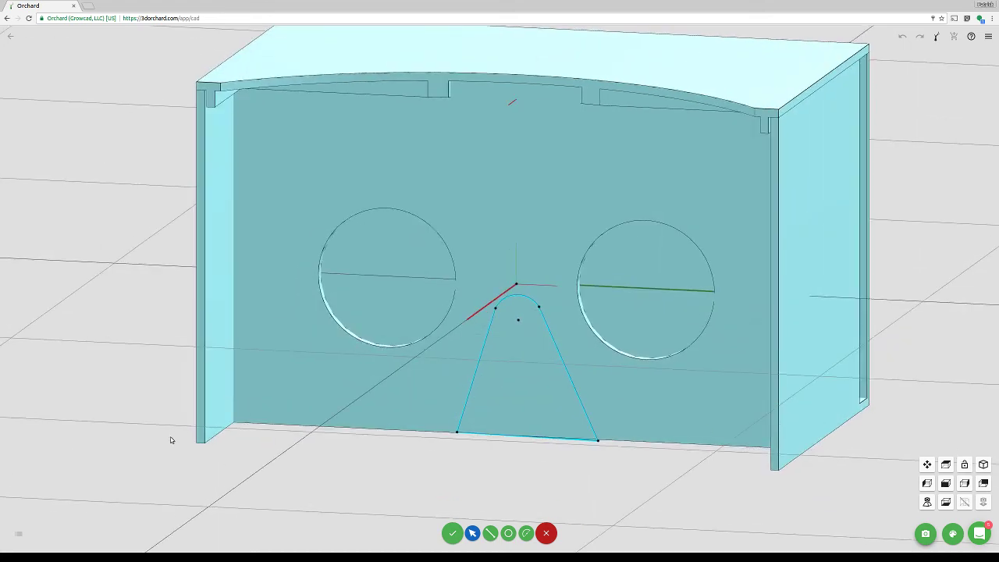
scroll(170, 440, up, 3)
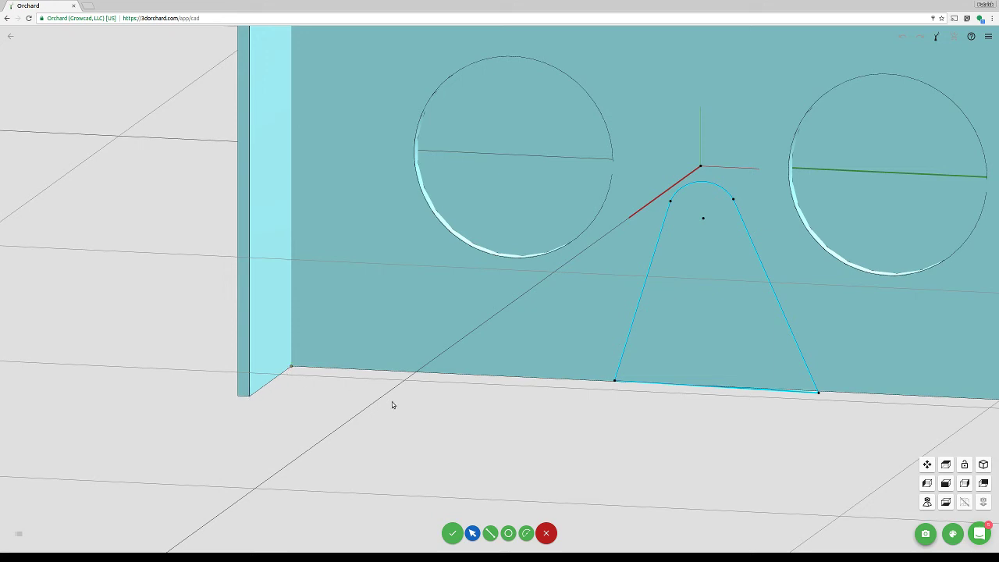
Constrain the bottom line of the tapered profile to be horizontal
click(615, 381)
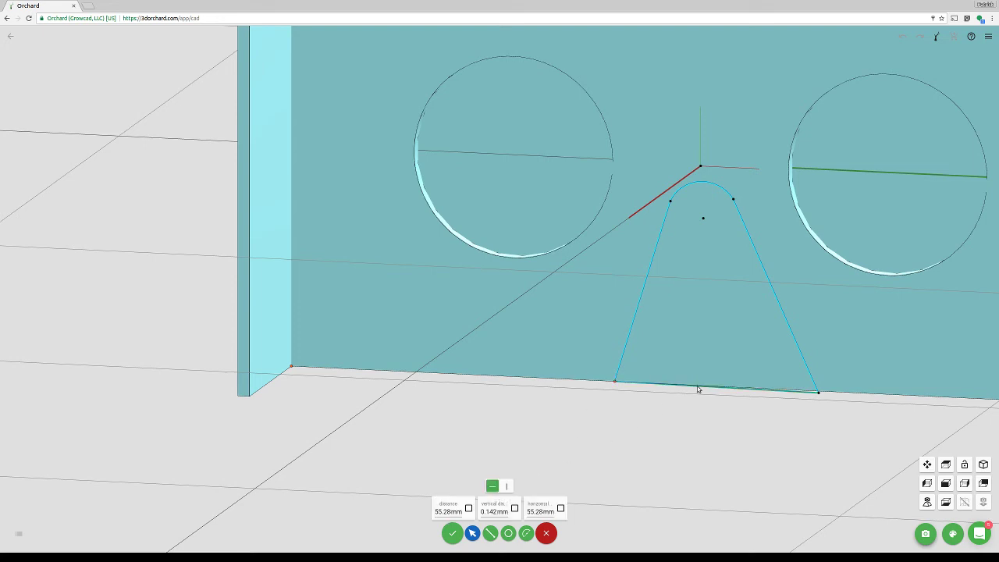
click(698, 386)
click(485, 486)
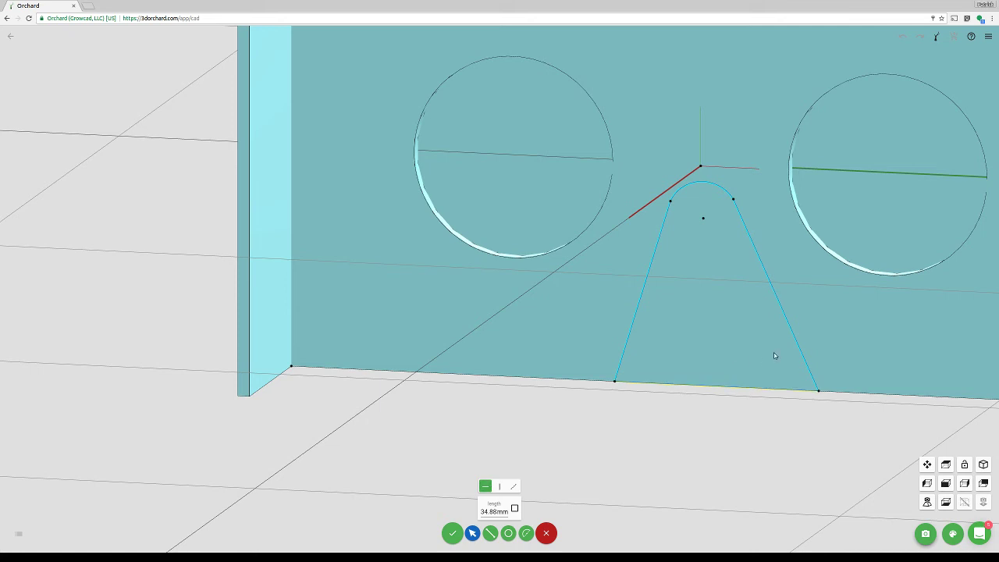
click(696, 467)
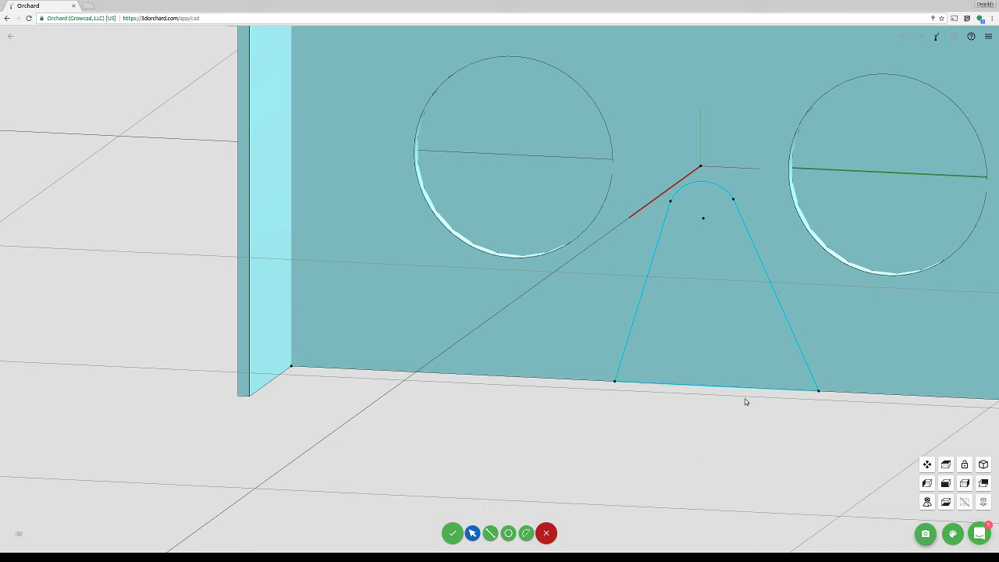
View the wall face-on and draw a line from the origin point between the holes down to the profile's bottom line
click(965, 484)
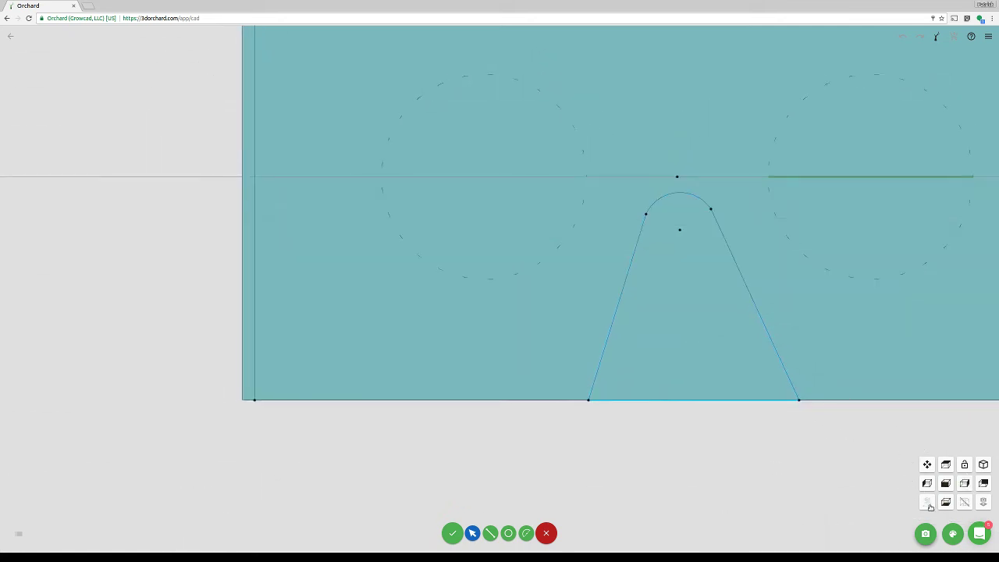
scroll(730, 390, down, 3)
scroll(726, 375, up, 3)
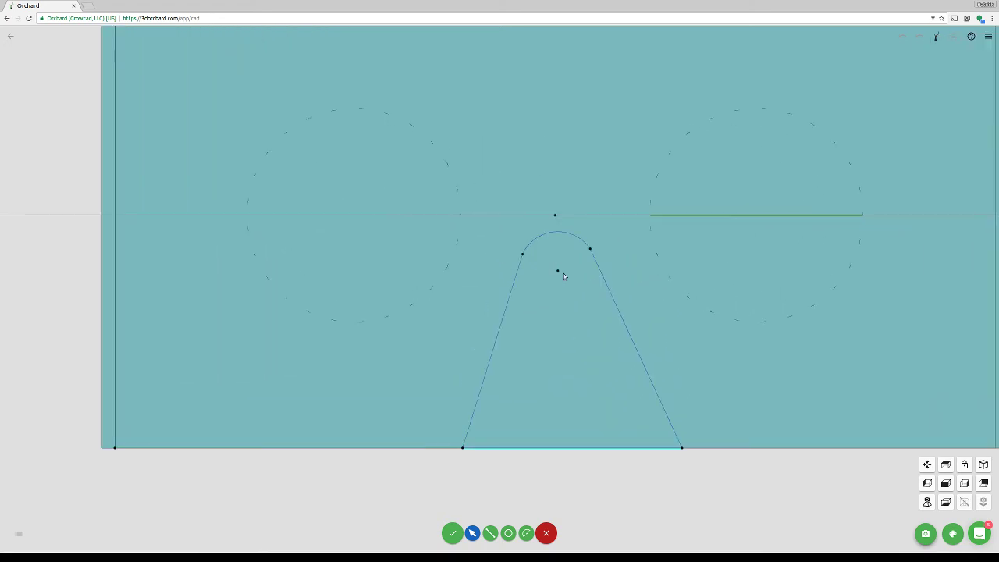
click(490, 533)
drag(556, 217, 559, 358)
drag(559, 412, 573, 449)
click(593, 449)
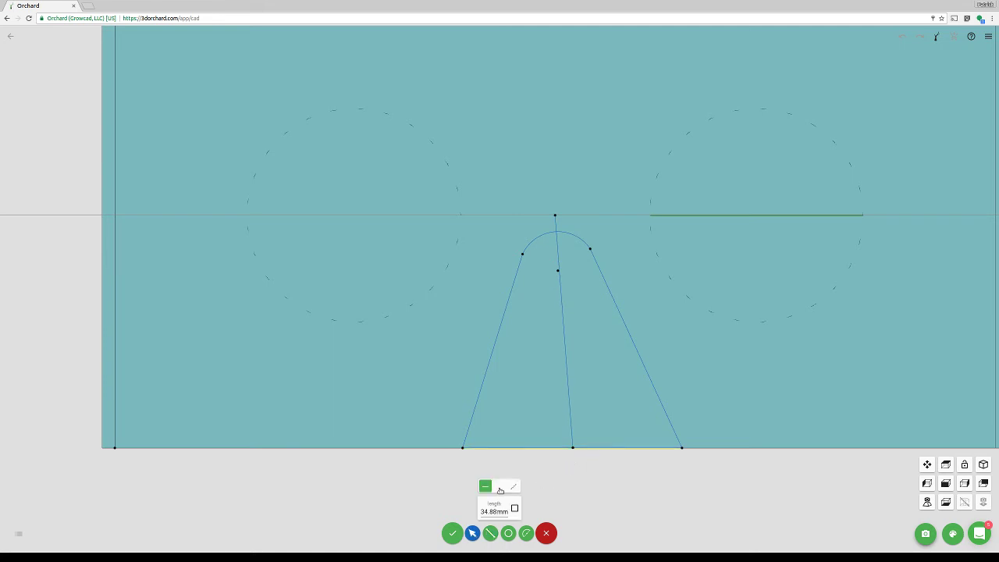
Constrain the new line's lower end to the midpoint of the profile's bottom line
click(573, 449)
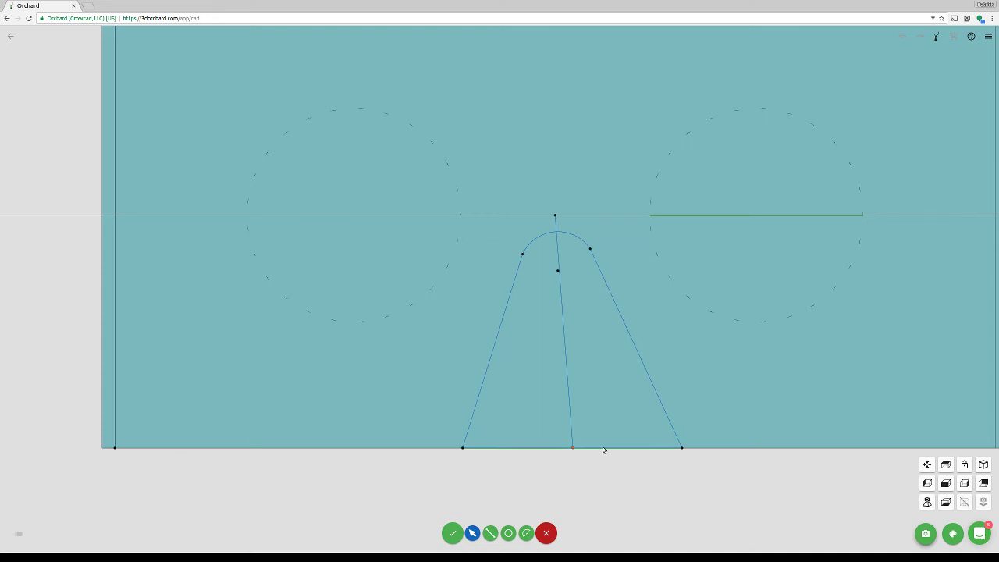
click(603, 446)
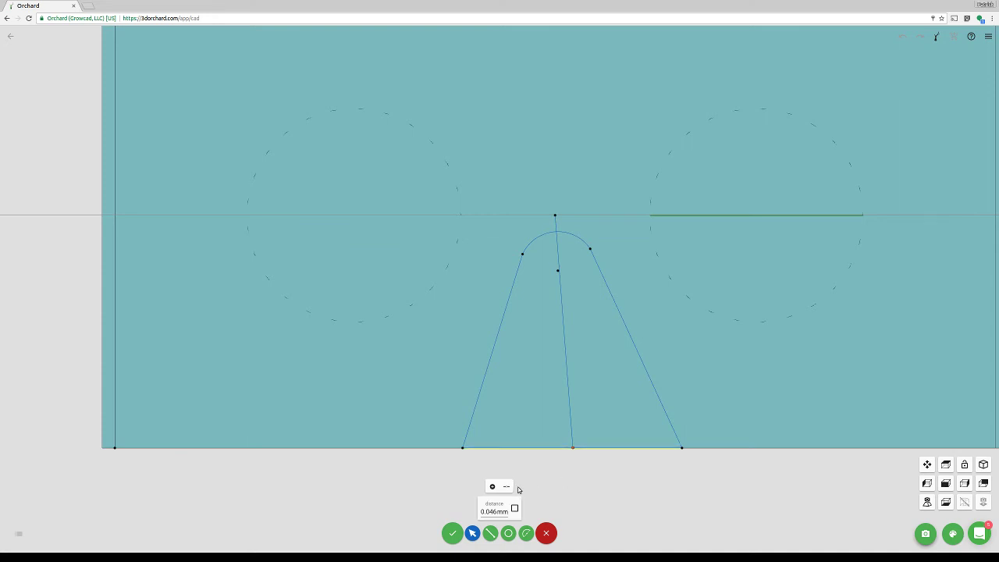
click(591, 451)
click(589, 450)
Turn the line through the profile's middle into a construction line and constrain it to be vertical
click(566, 385)
click(512, 485)
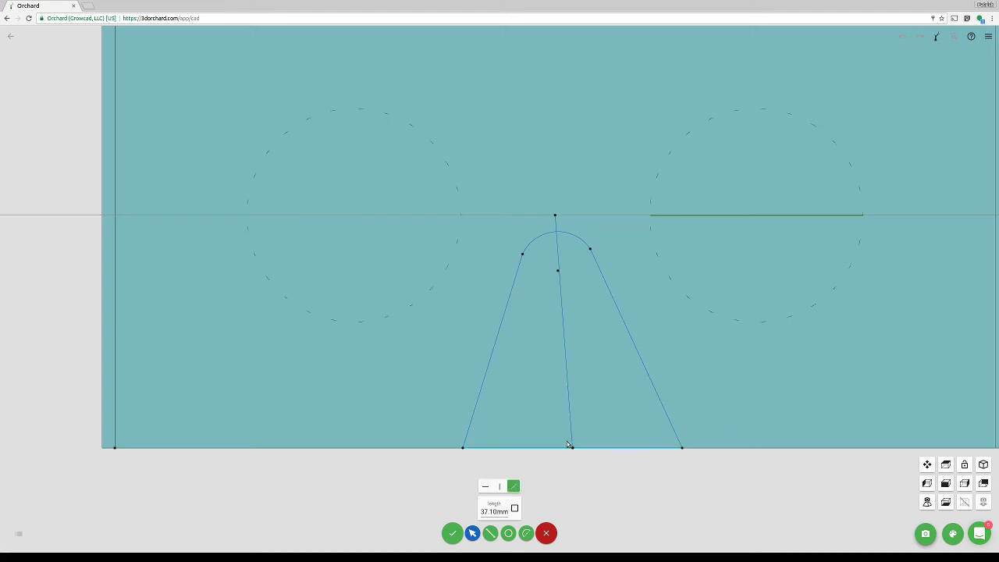
click(499, 485)
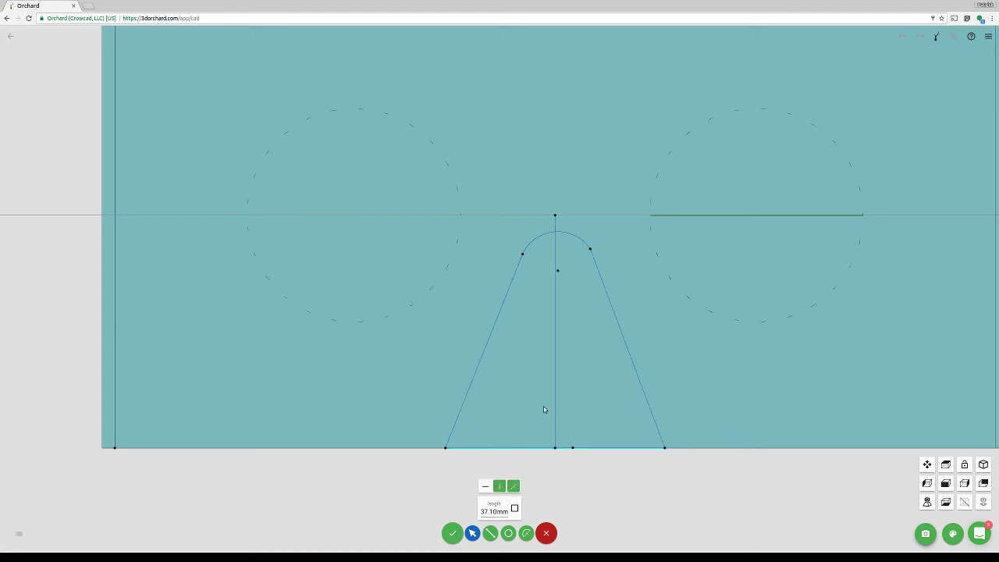
click(584, 341)
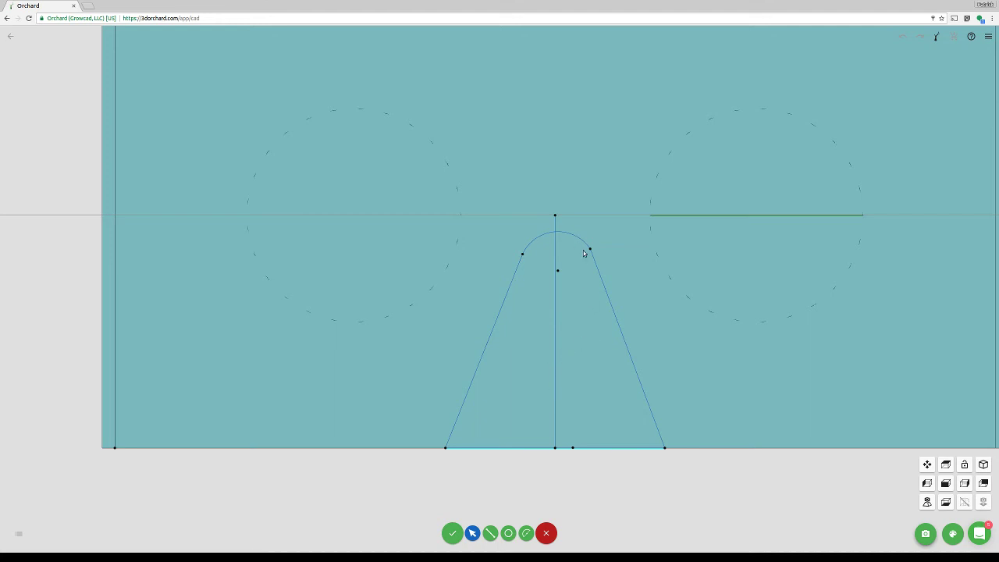
Align the arc's centre point vertically with the origin point between the holes
click(557, 271)
click(555, 215)
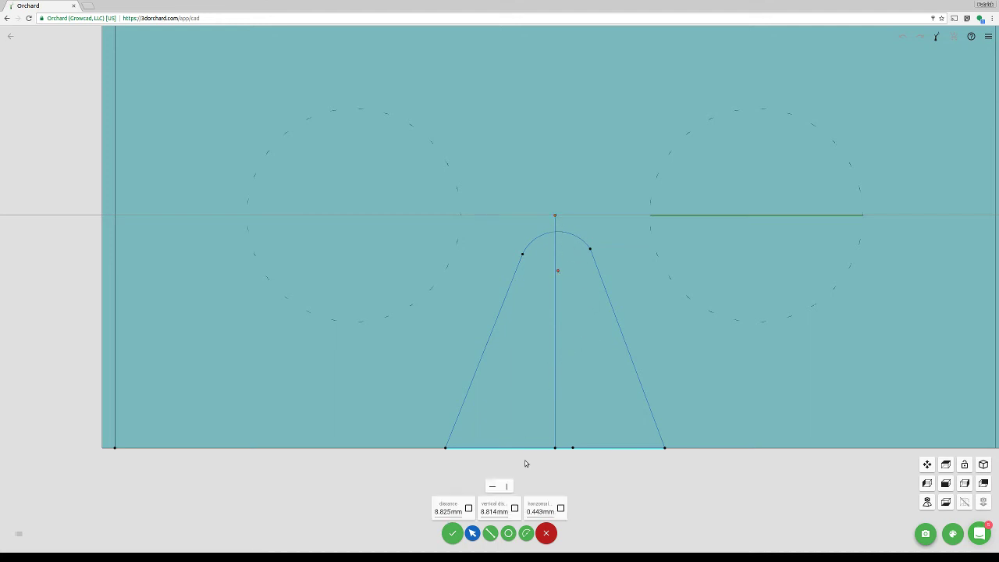
click(506, 486)
key(Escape)
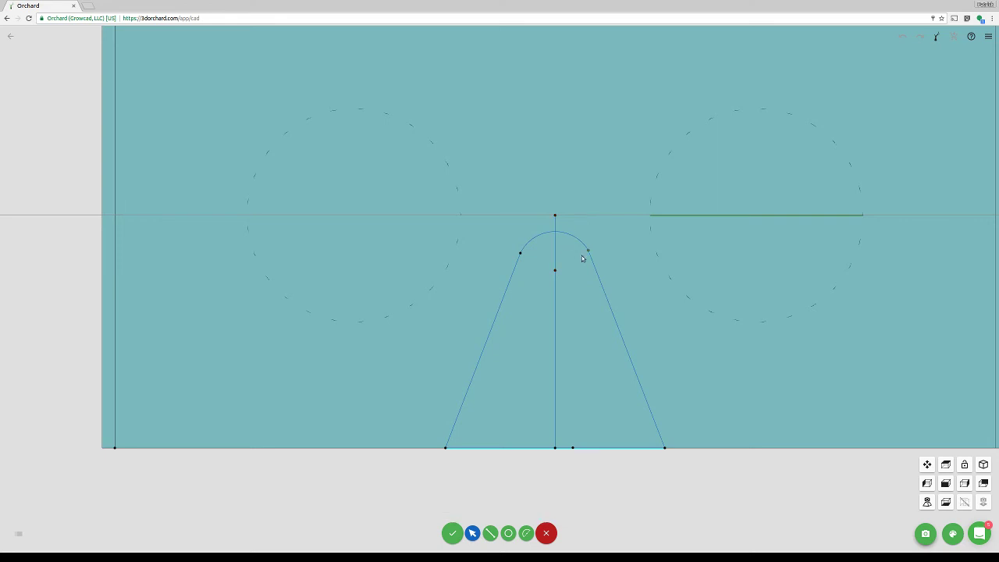
Make the top arc tangent to both sloped lines and finish the sketch
click(575, 238)
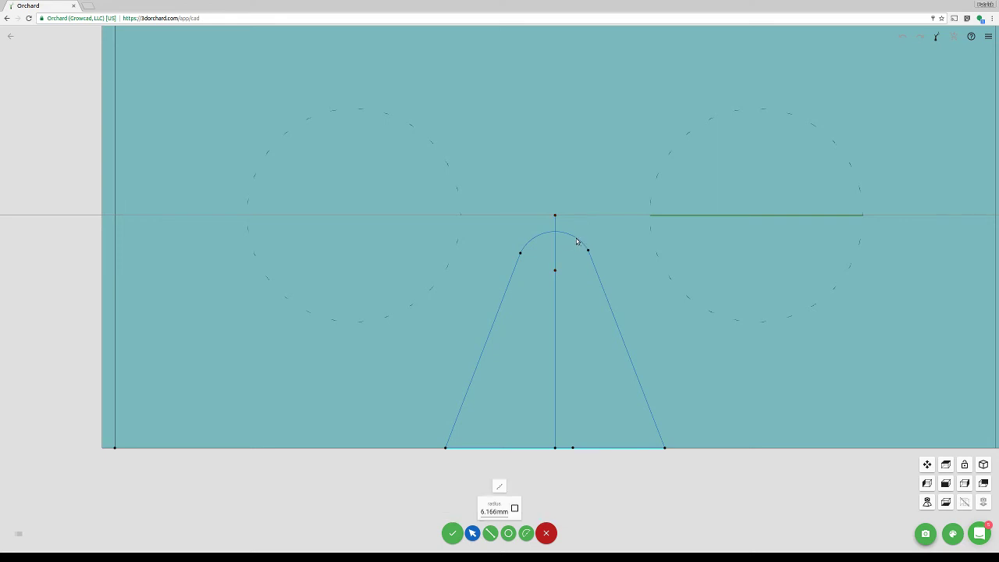
click(599, 277)
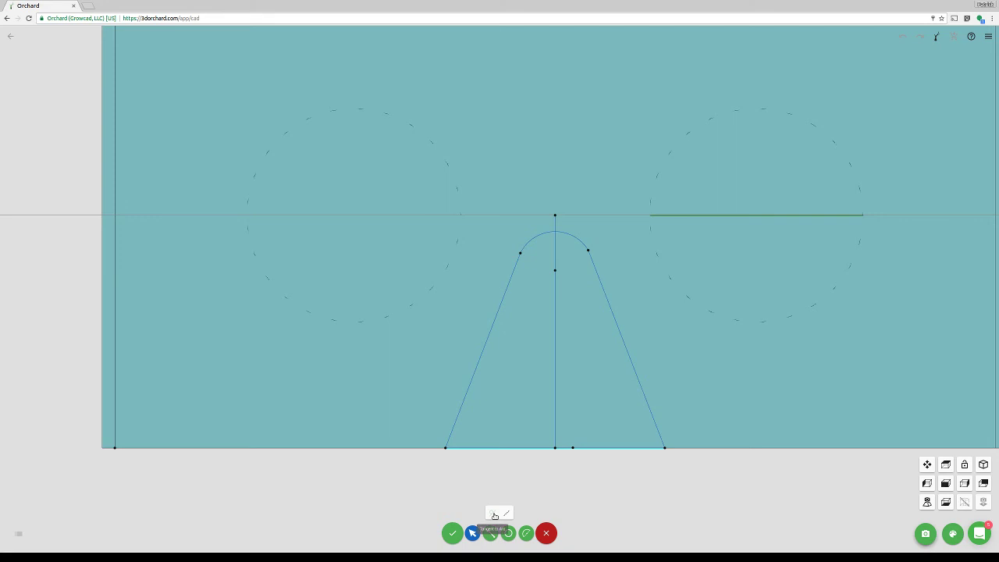
click(493, 514)
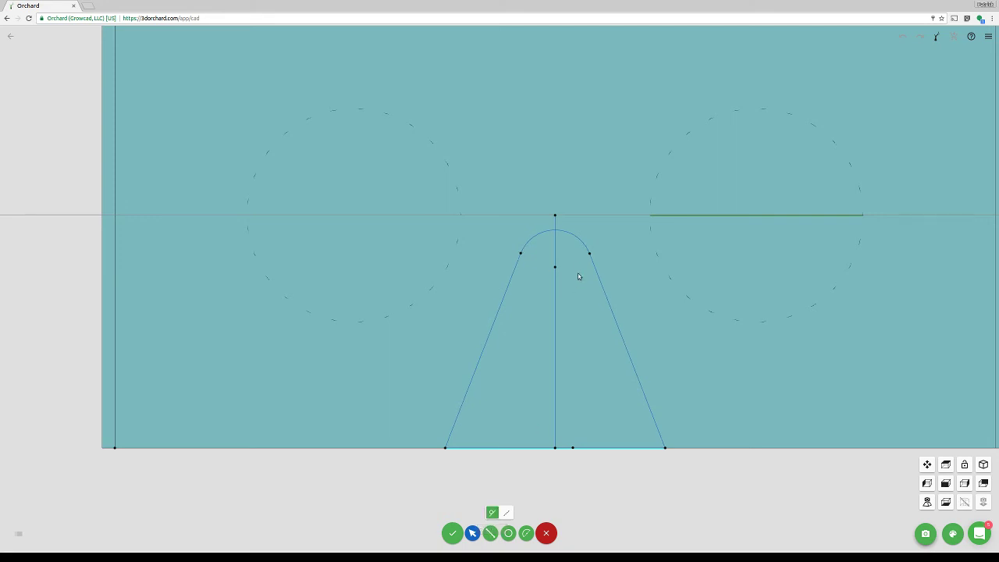
click(529, 240)
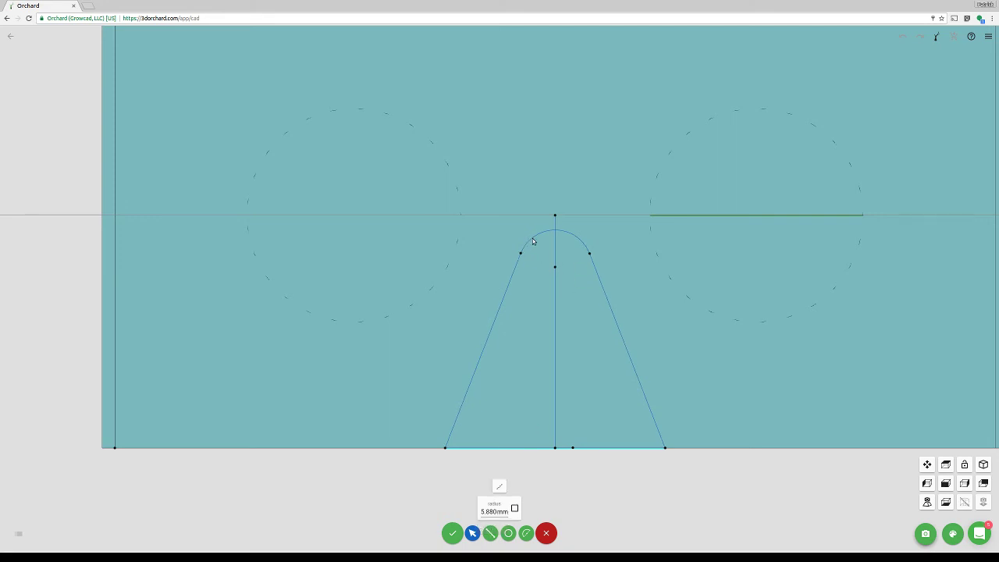
click(511, 284)
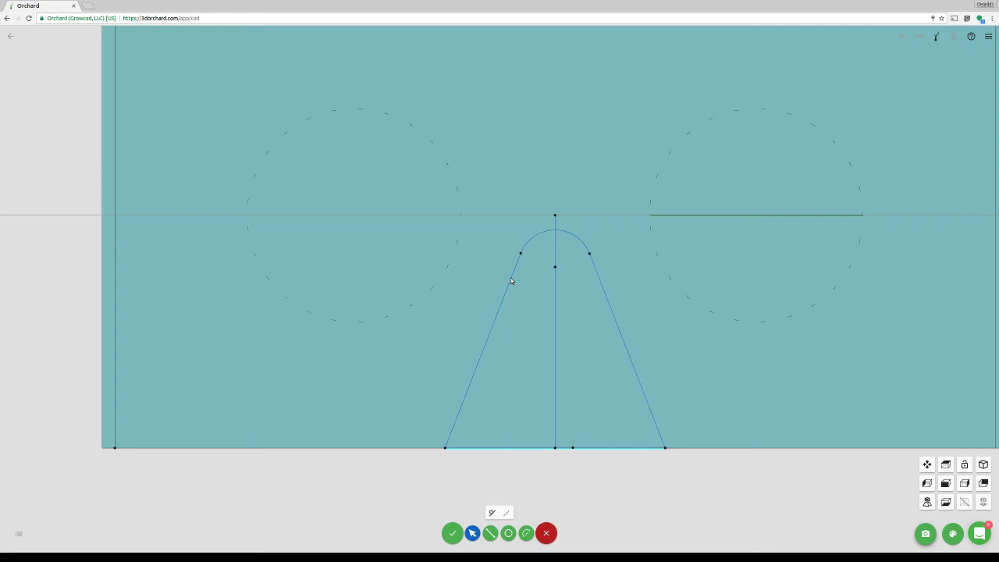
click(493, 513)
click(452, 533)
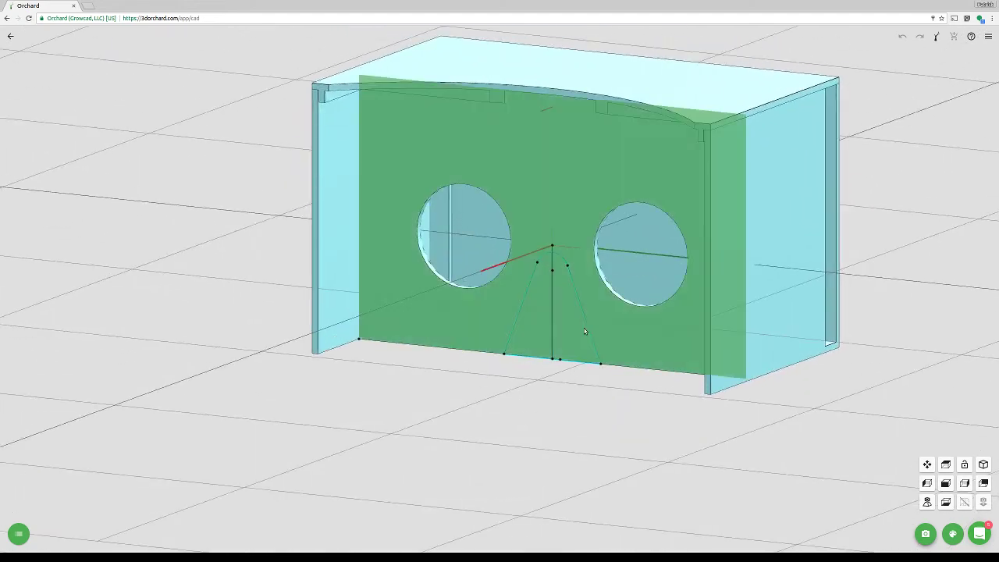
Revolve the tapered profile by -180 degrees about the wall's bottom edge
click(585, 322)
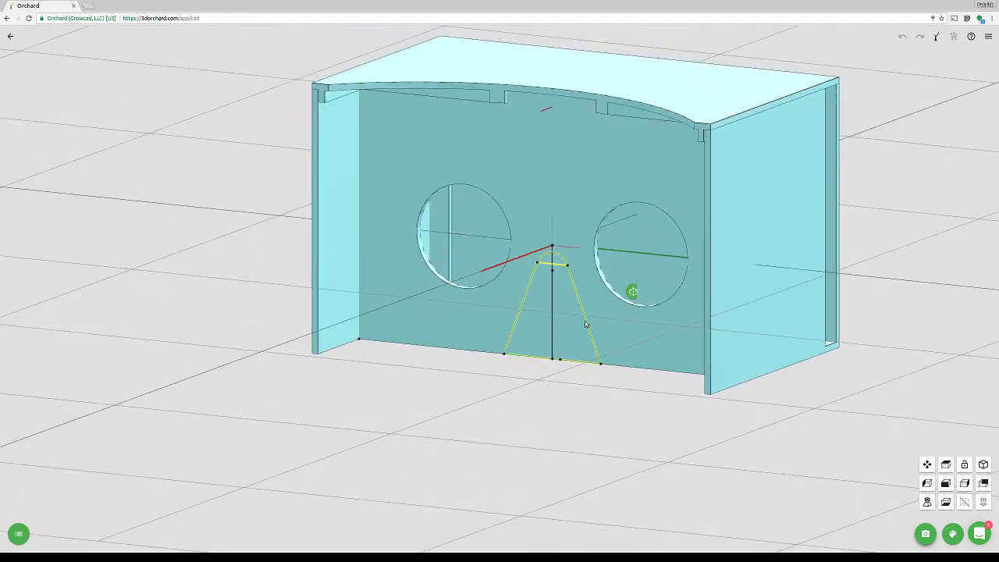
click(624, 372)
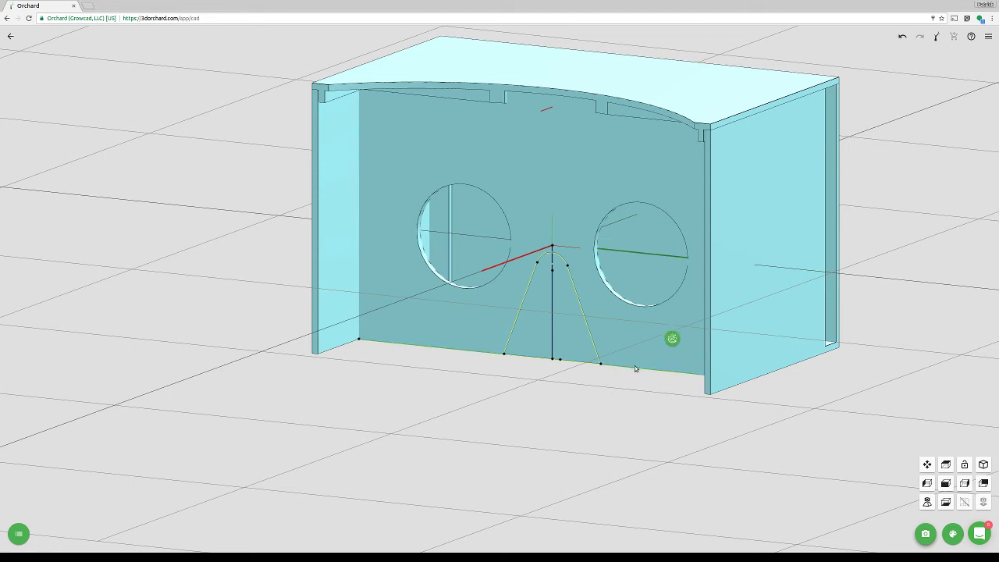
click(671, 339)
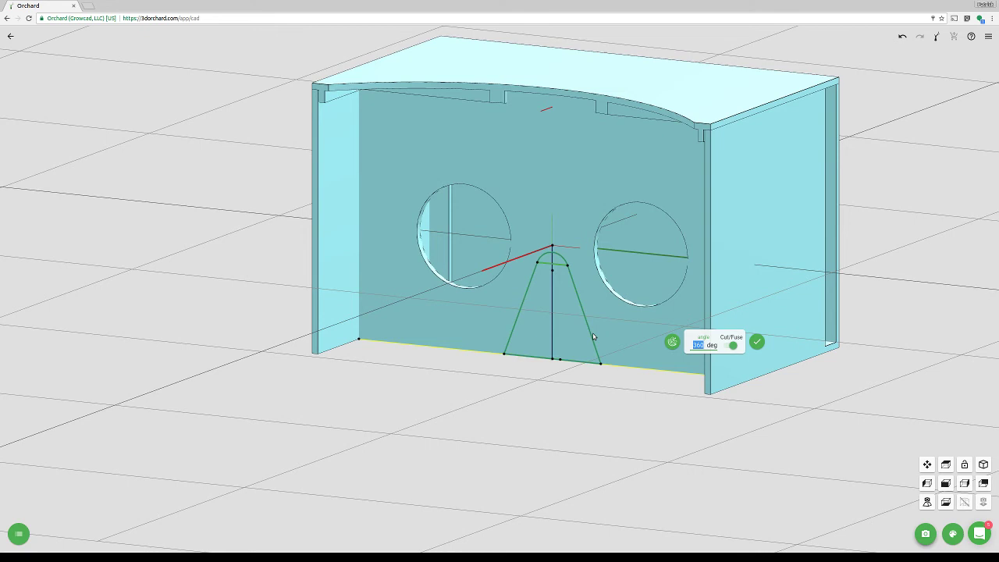
key(BackSpace)
text(-180)
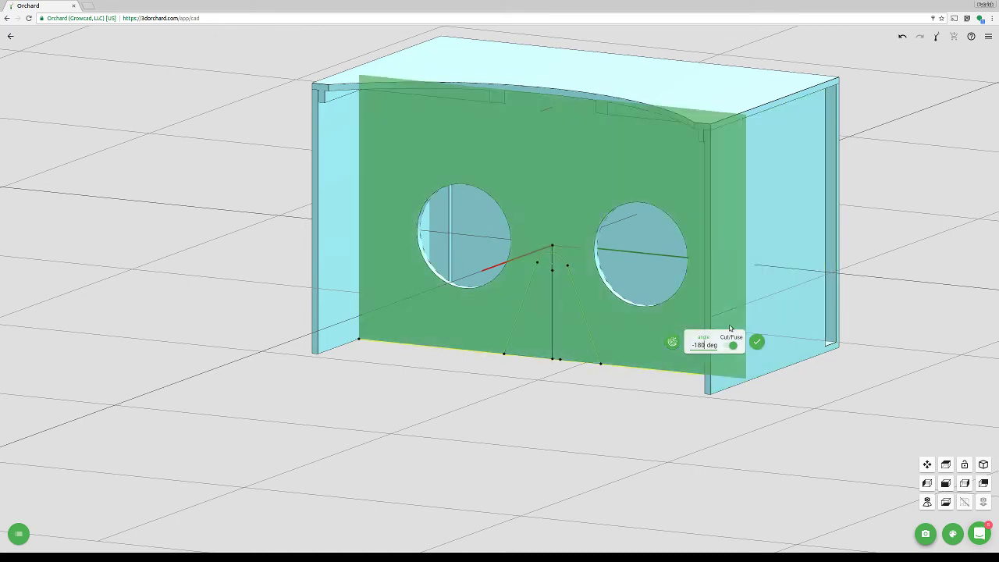
click(756, 341)
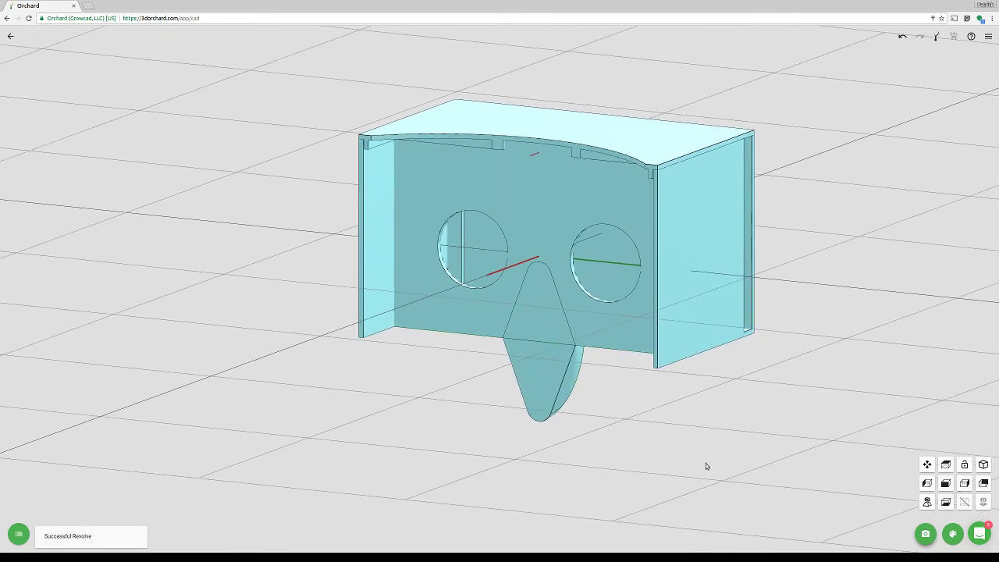
Subtract the revolved nose-shaped body from the box to cut the opening between the round holes
drag(705, 466, 685, 468)
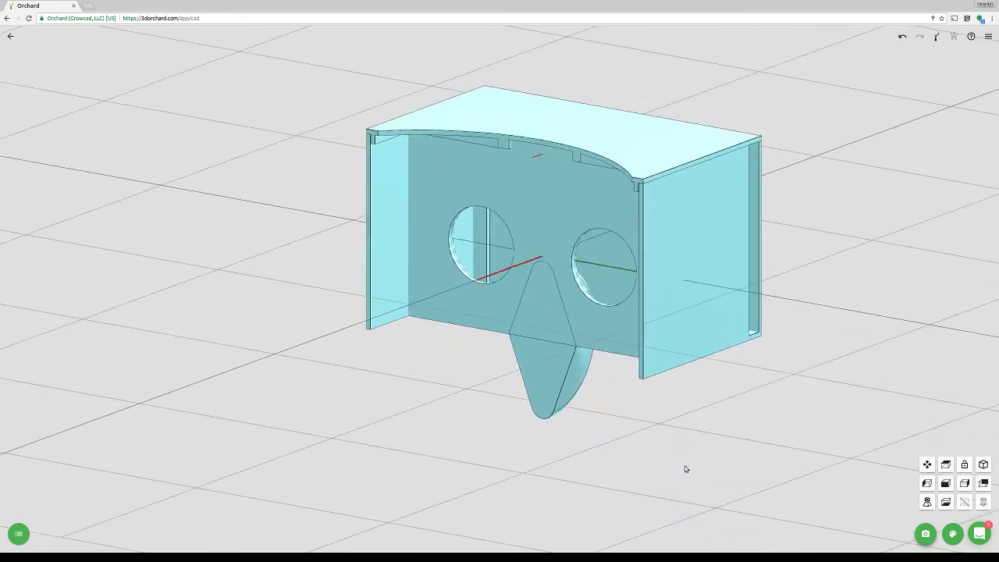
click(601, 330)
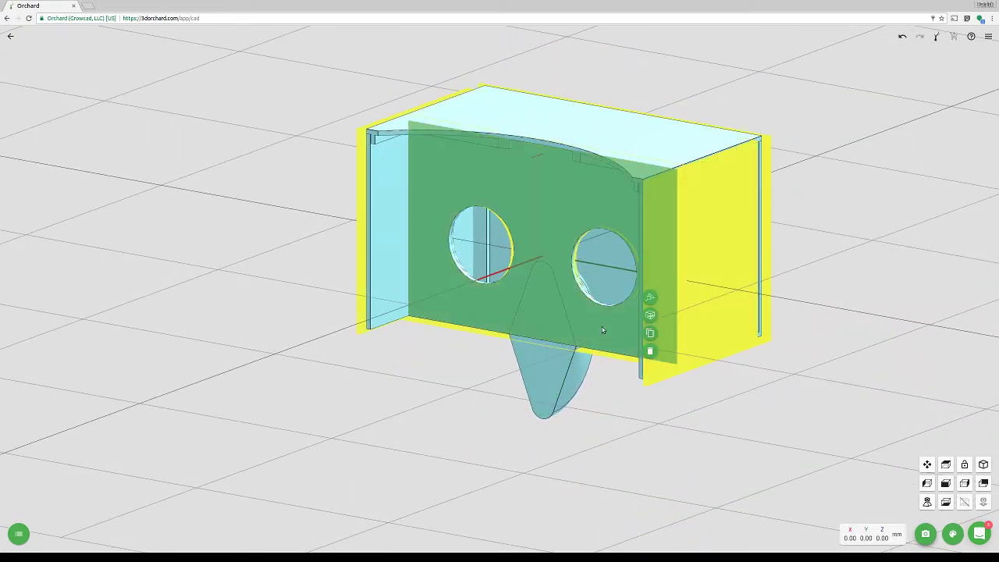
click(562, 375)
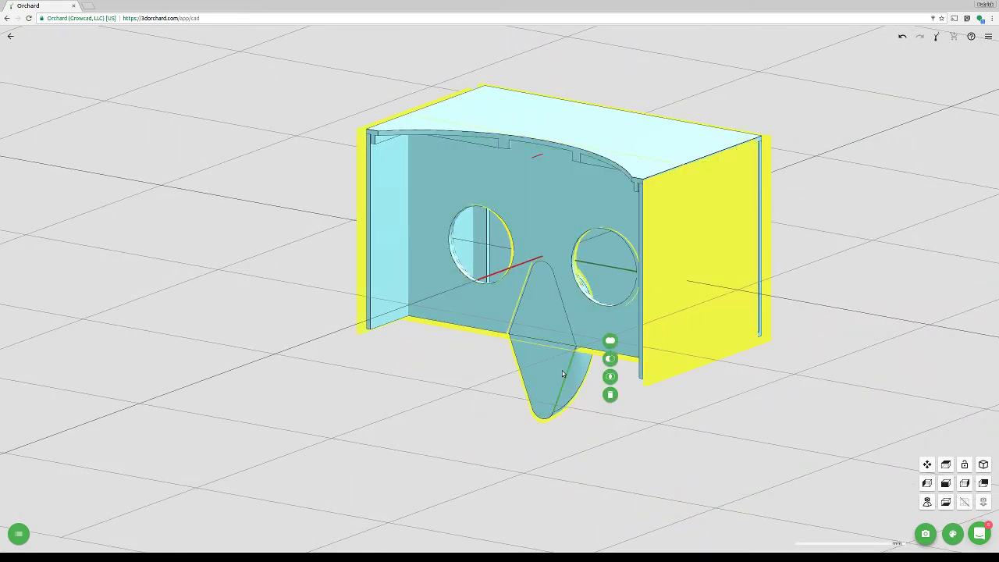
click(610, 361)
click(655, 362)
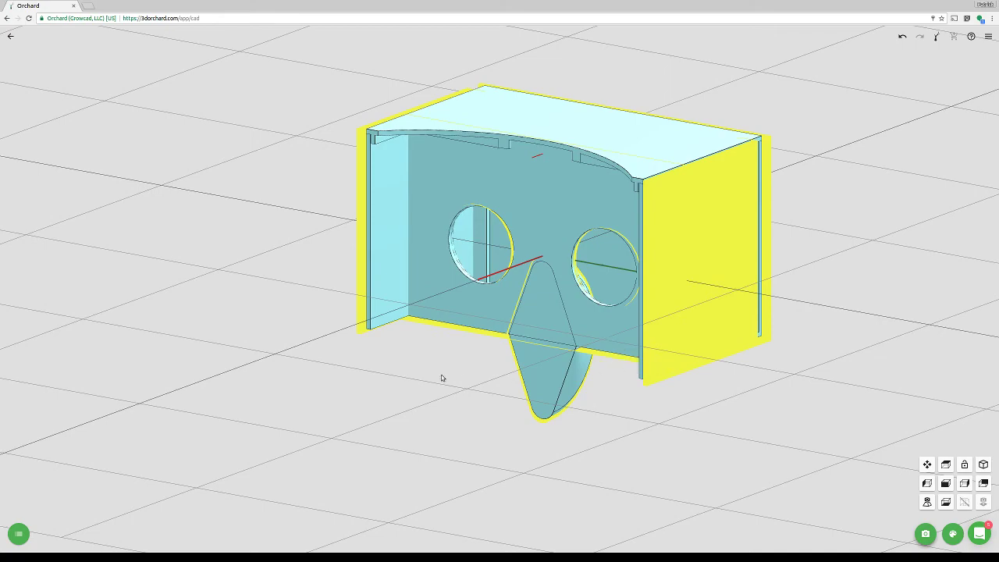
drag(502, 384, 549, 320)
scroll(591, 216, up, 5)
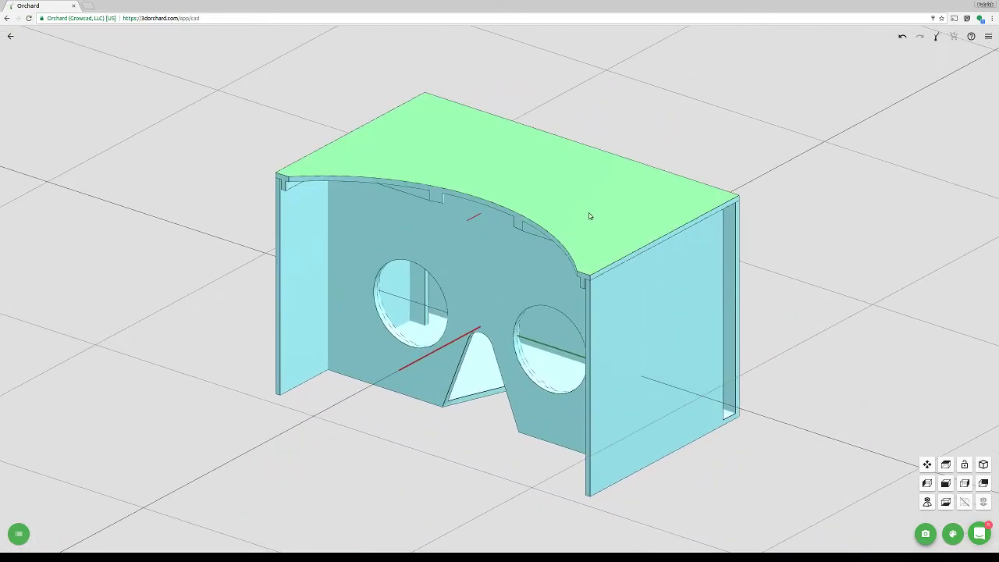
Examine the finished headset body from the side, front and above in perspective view, including the nose opening
drag(634, 231, 167, 412)
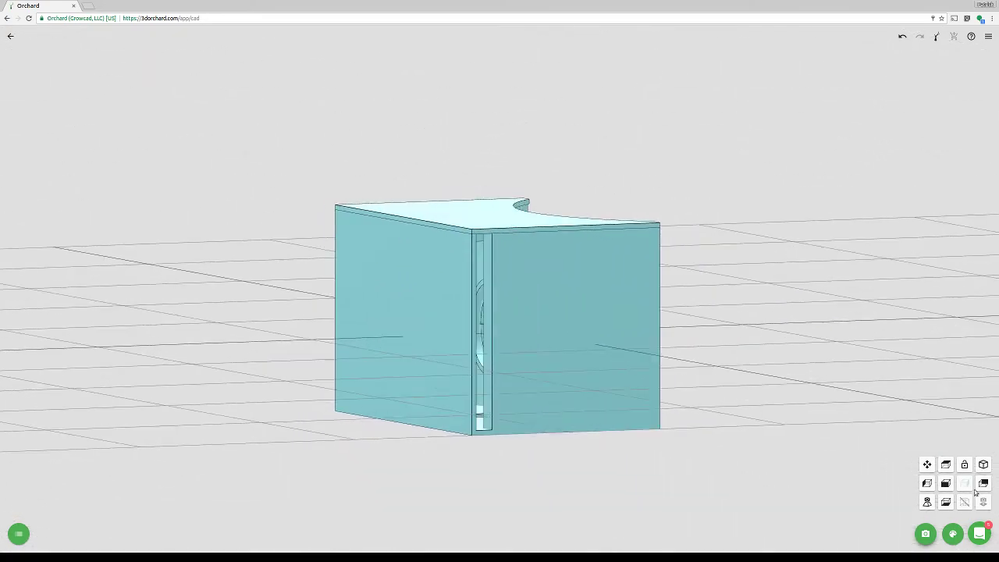
click(927, 504)
scroll(463, 259, down, 5)
drag(463, 261, 417, 403)
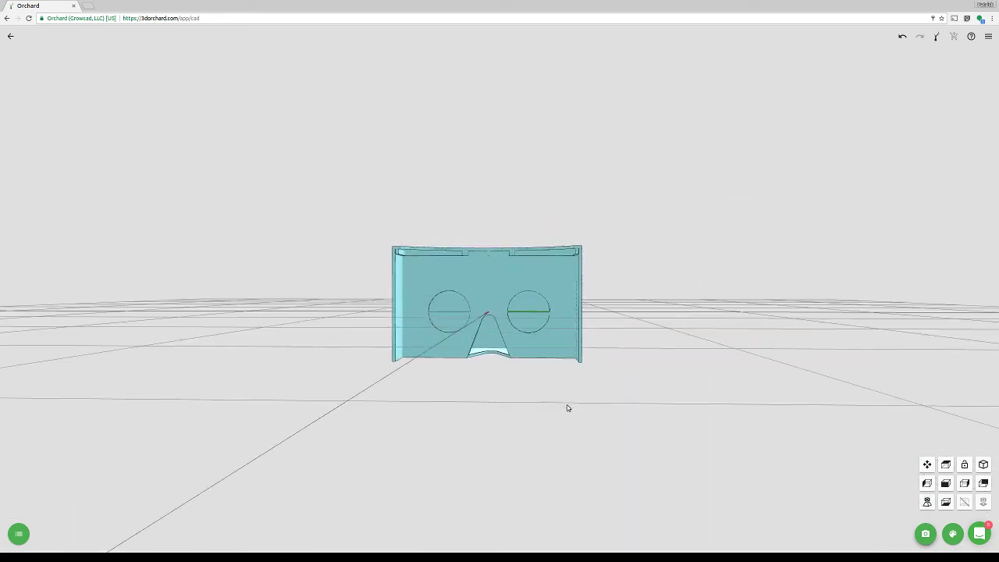
drag(567, 405, 471, 427)
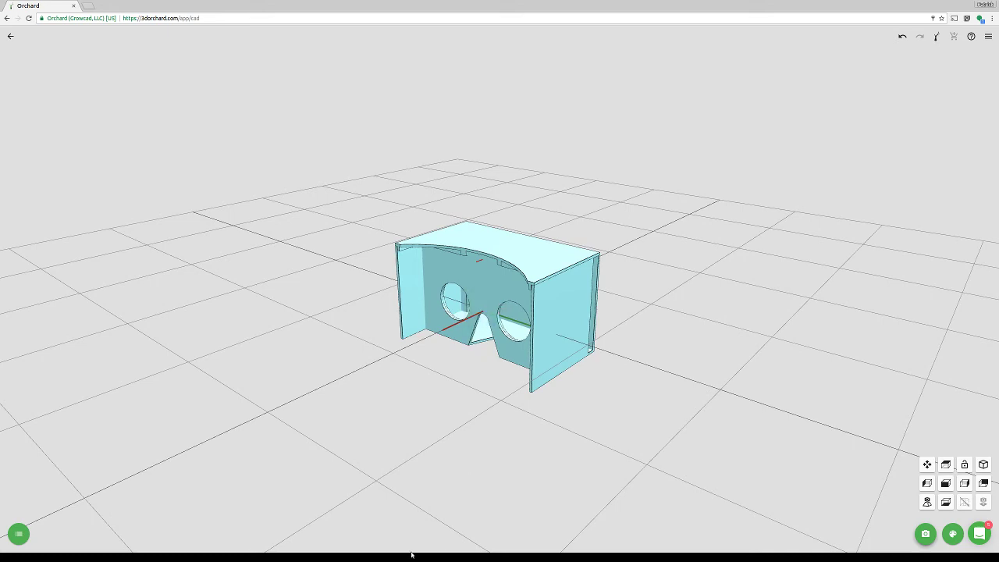
scroll(482, 292, up, 5)
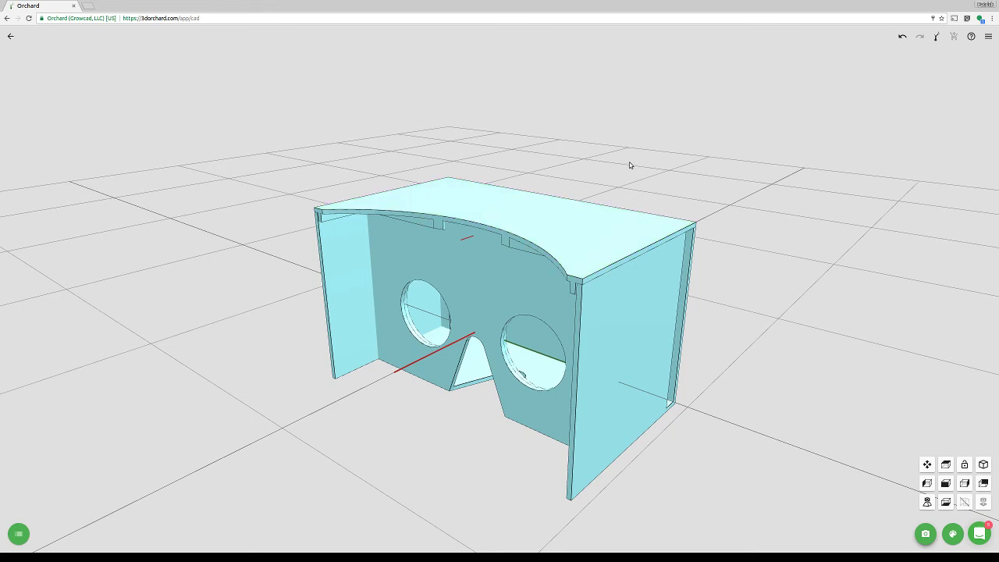
click(638, 335)
scroll(544, 297, down, 2)
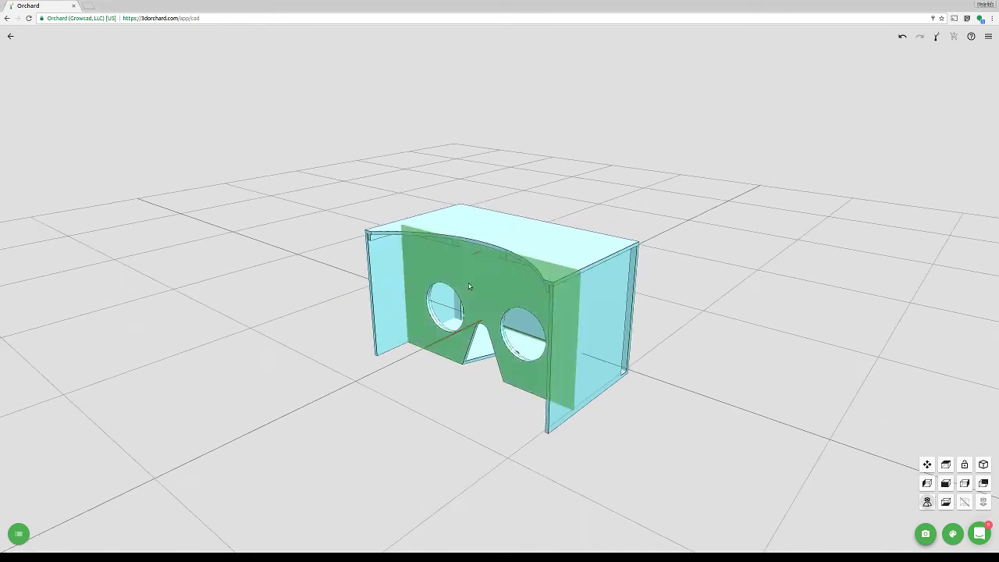
mouse_move(19, 530)
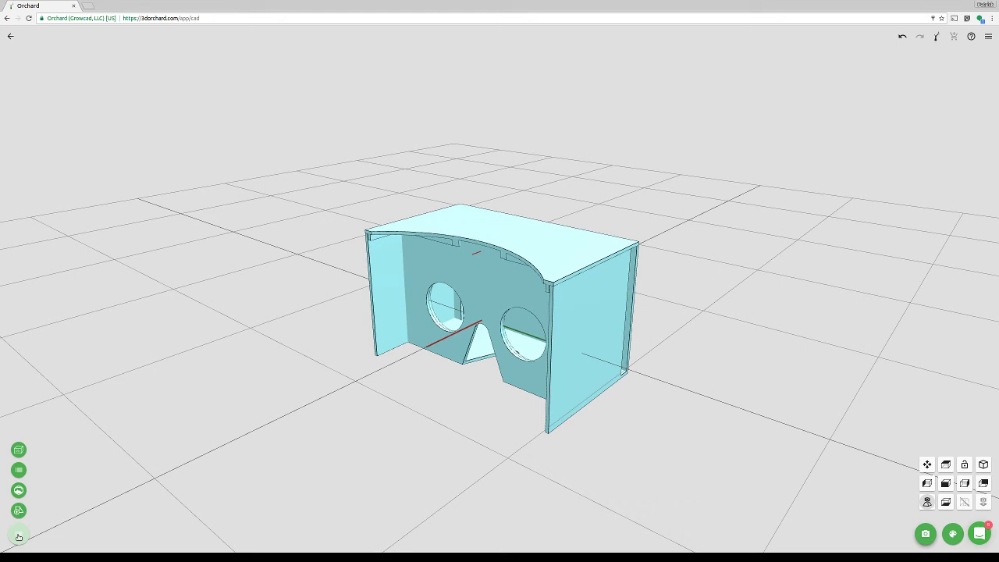
Show Sketches 7, 6, 5 and 4 on the headset model
click(20, 475)
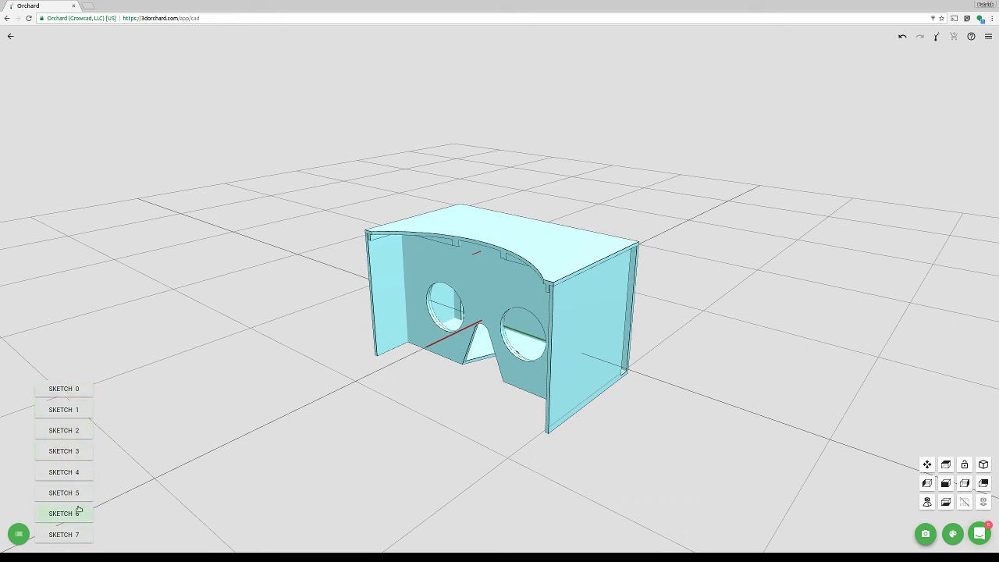
click(81, 533)
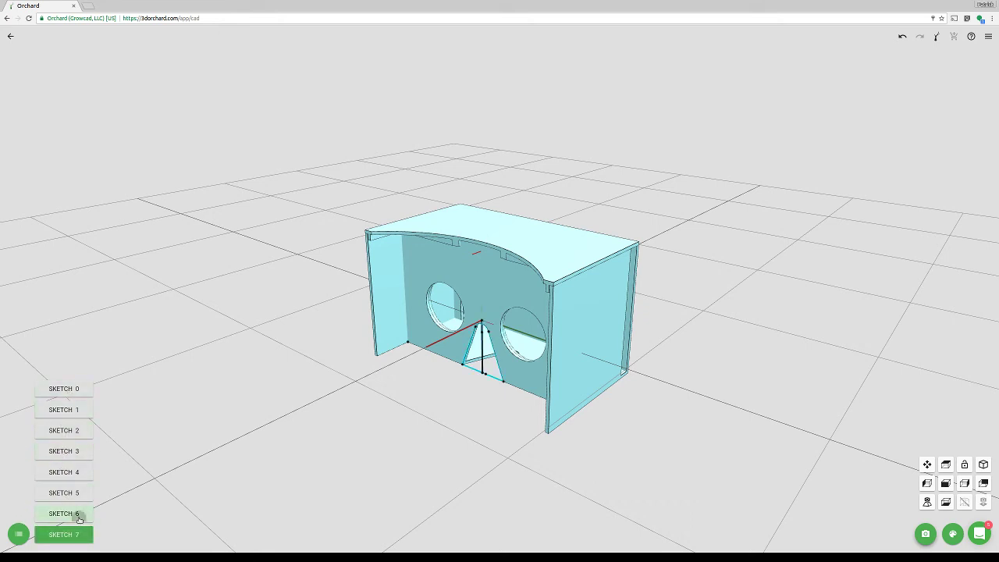
click(79, 514)
click(78, 493)
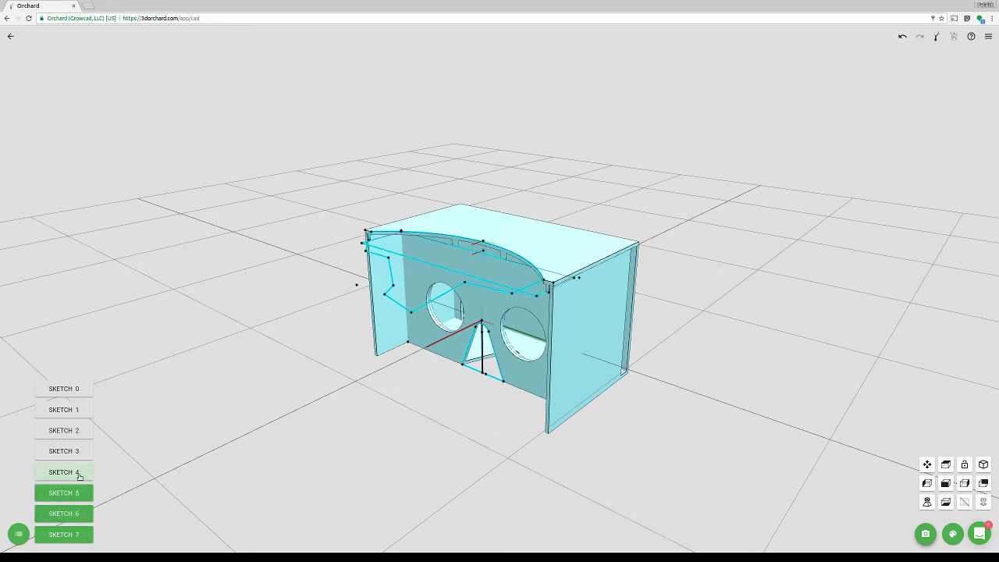
click(79, 473)
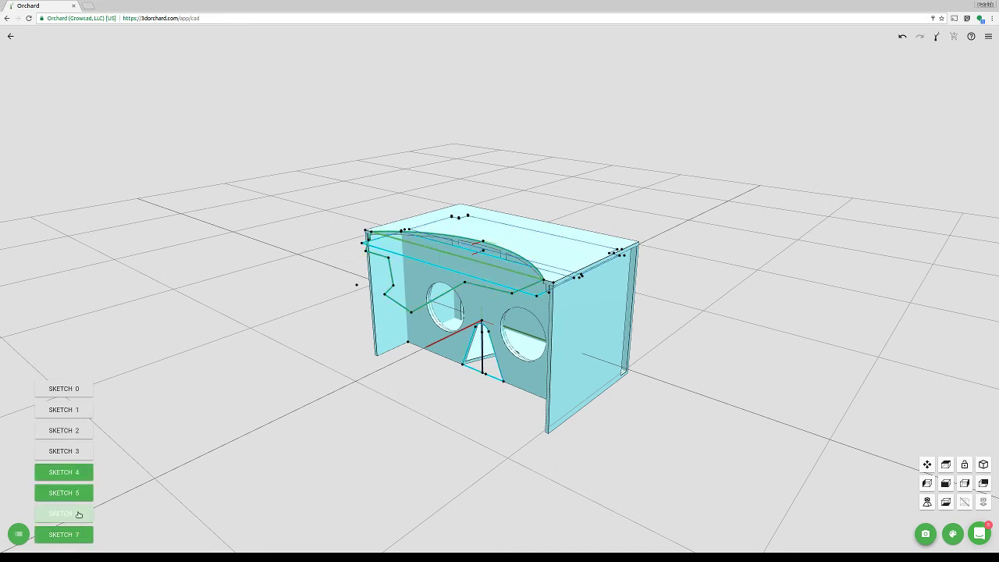
Examine the displayed sketch profiles around the headset body from above, from the open rear corner and from the face side
drag(369, 468, 374, 494)
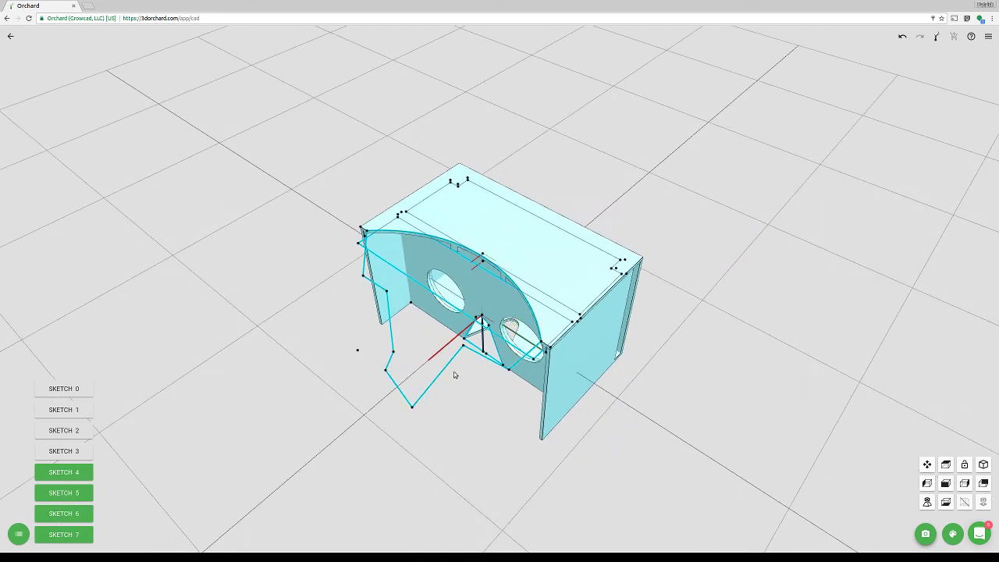
scroll(471, 347, up, 5)
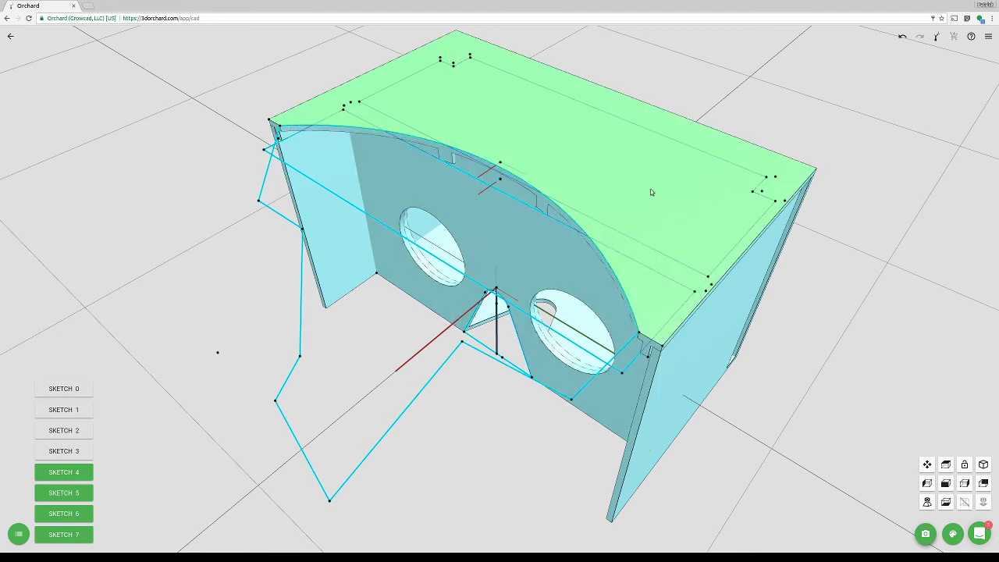
drag(818, 429, 615, 125)
scroll(615, 125, up, 3)
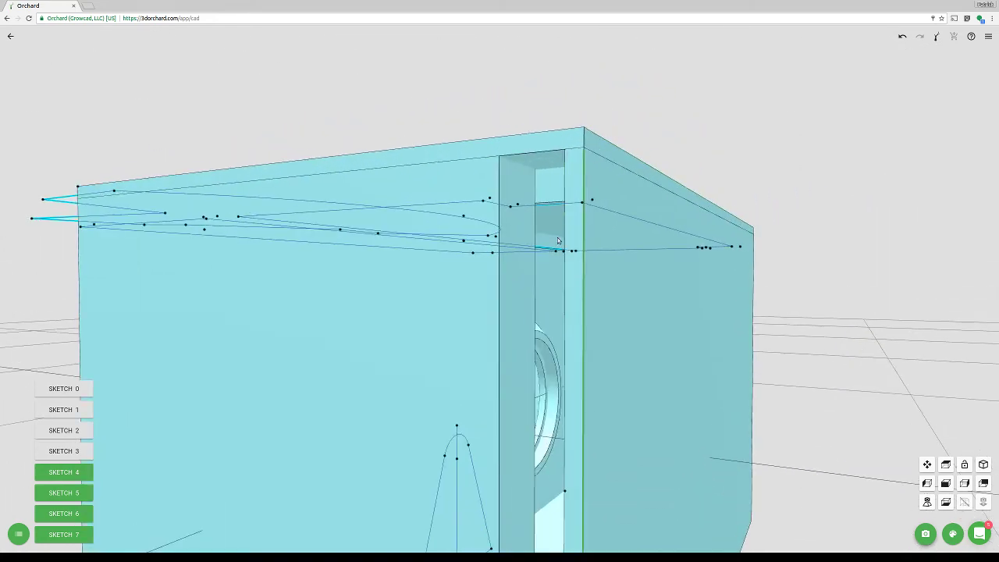
scroll(406, 219, down, 3)
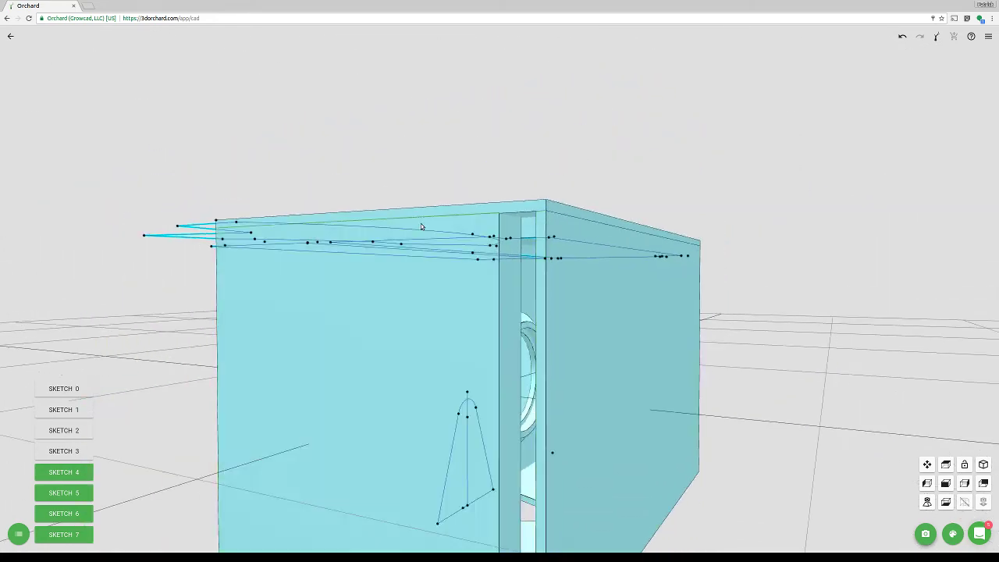
drag(180, 154, 345, 401)
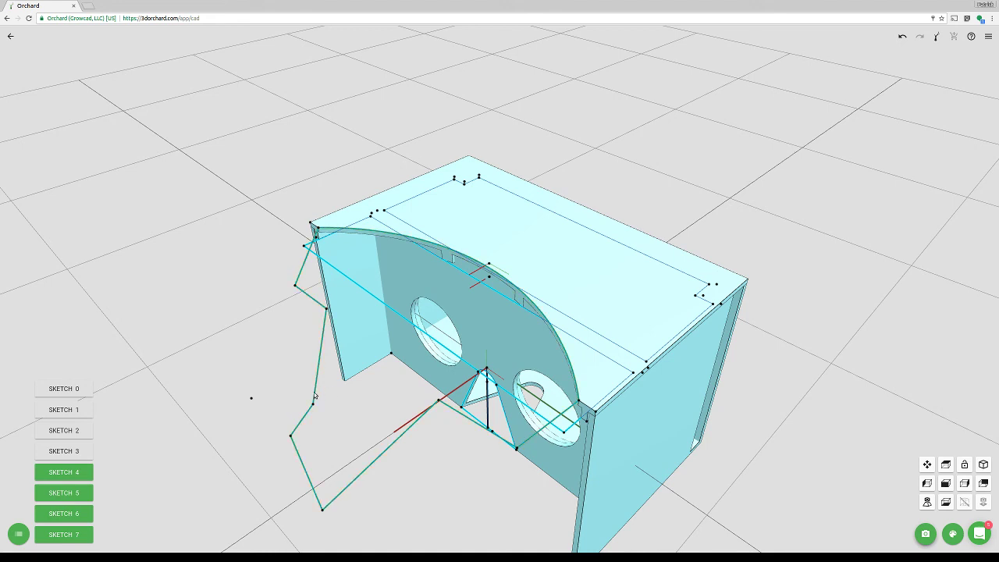
Reopen the curved forehead cutout's sketch and move one outer outline vertex so its short adjoining segment runs vertically
click(314, 395)
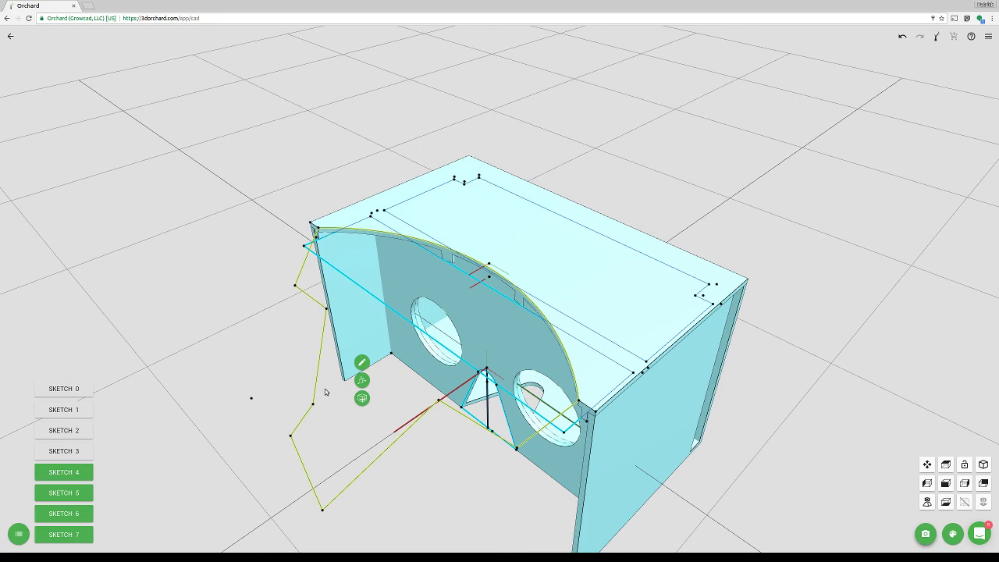
click(379, 458)
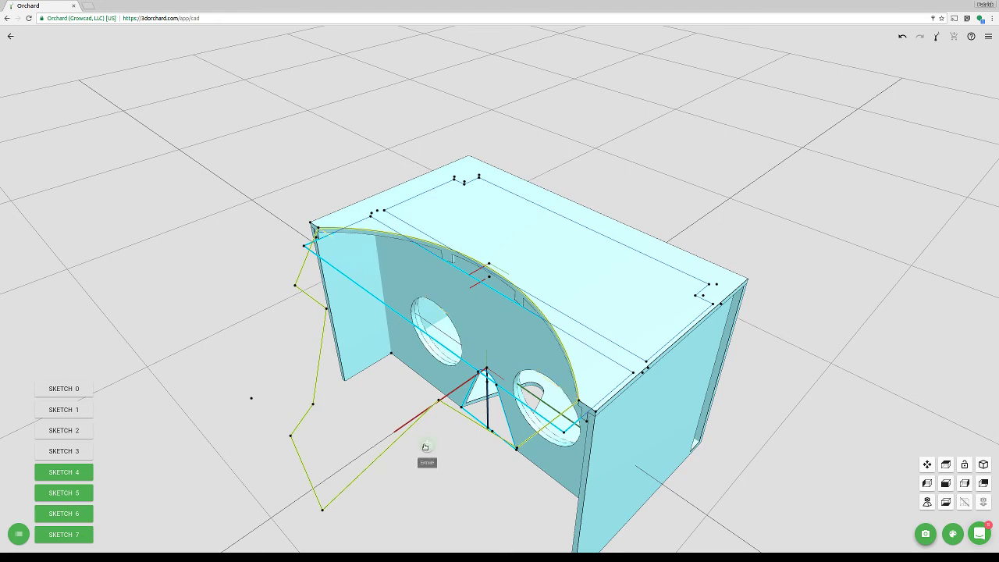
click(404, 493)
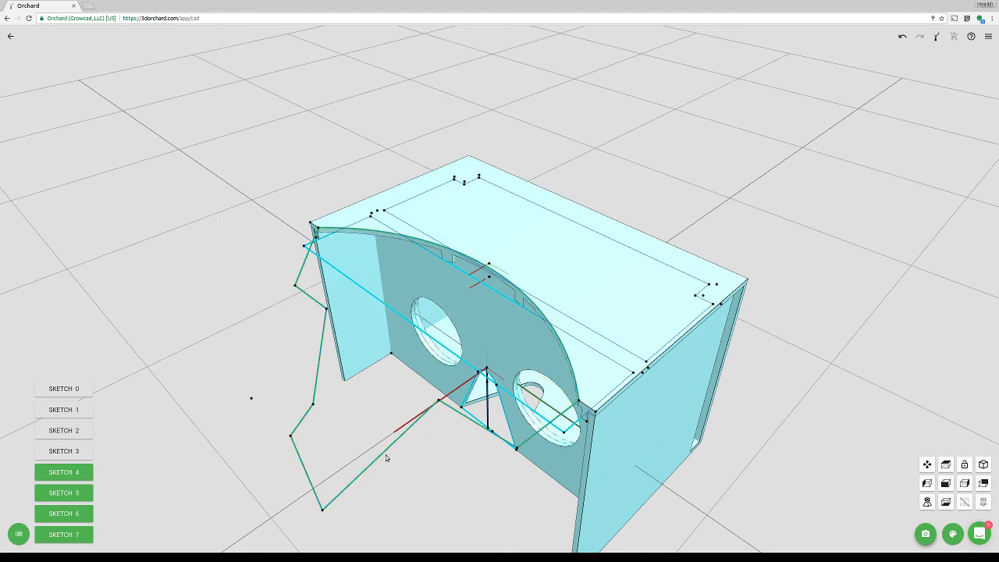
click(385, 458)
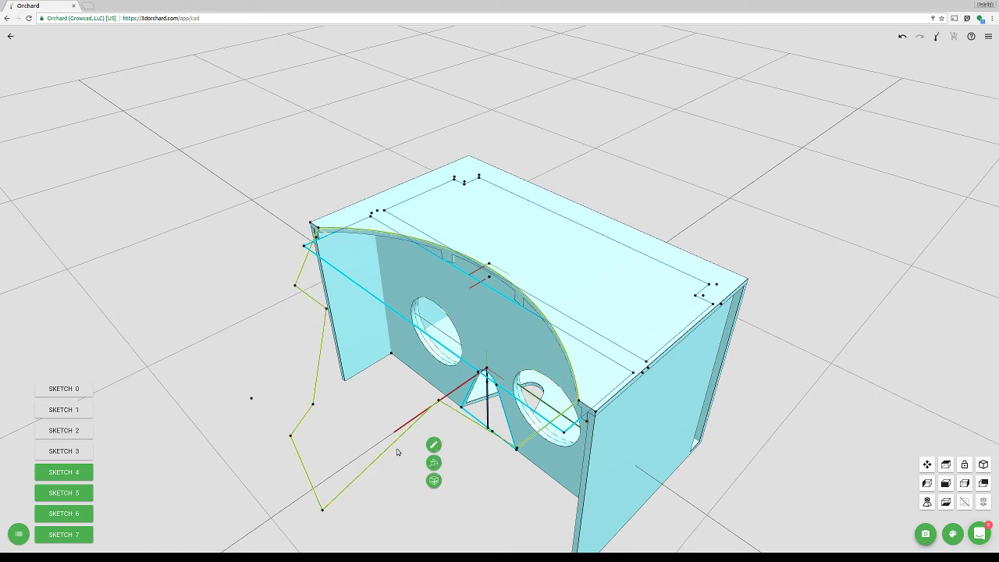
click(389, 459)
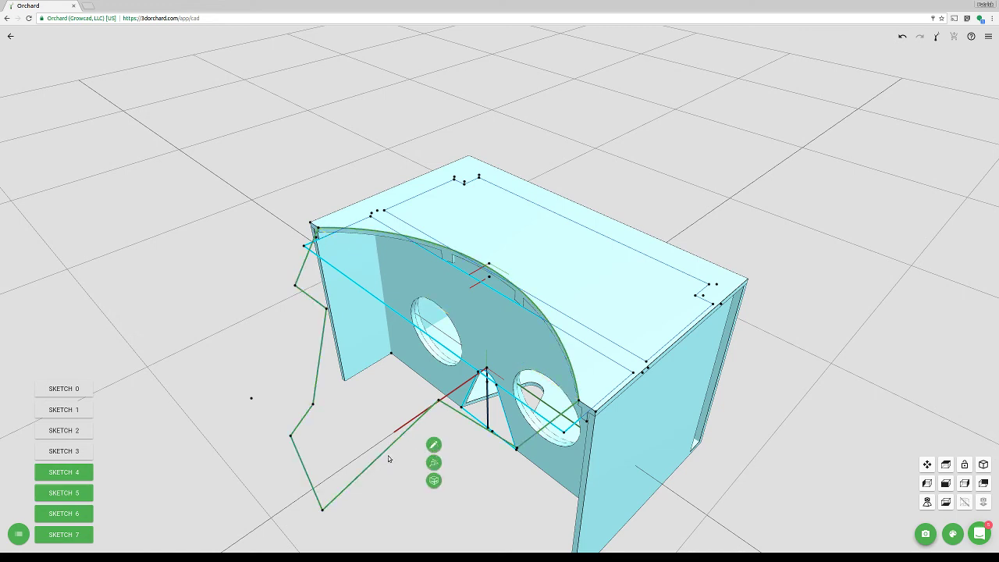
click(392, 457)
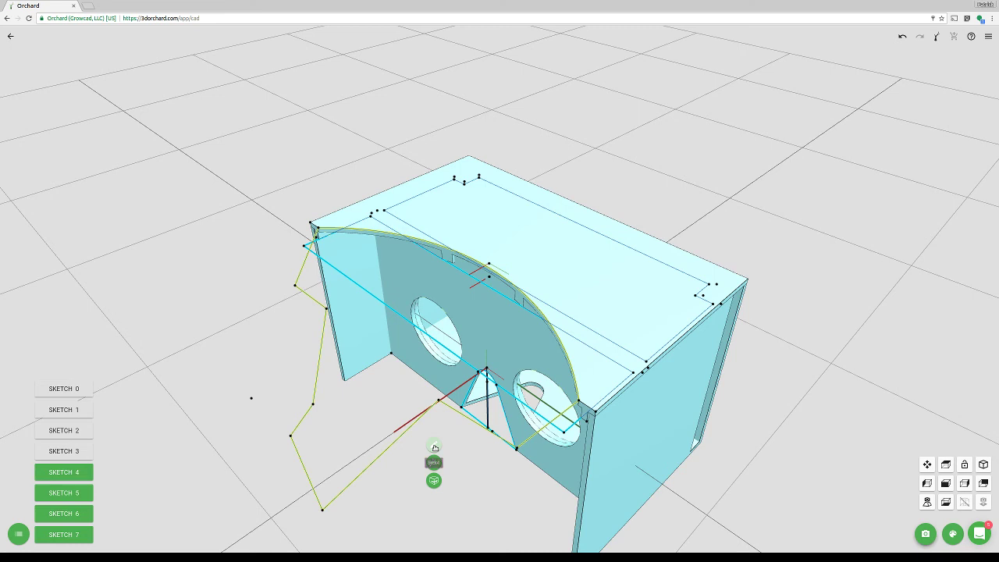
click(435, 447)
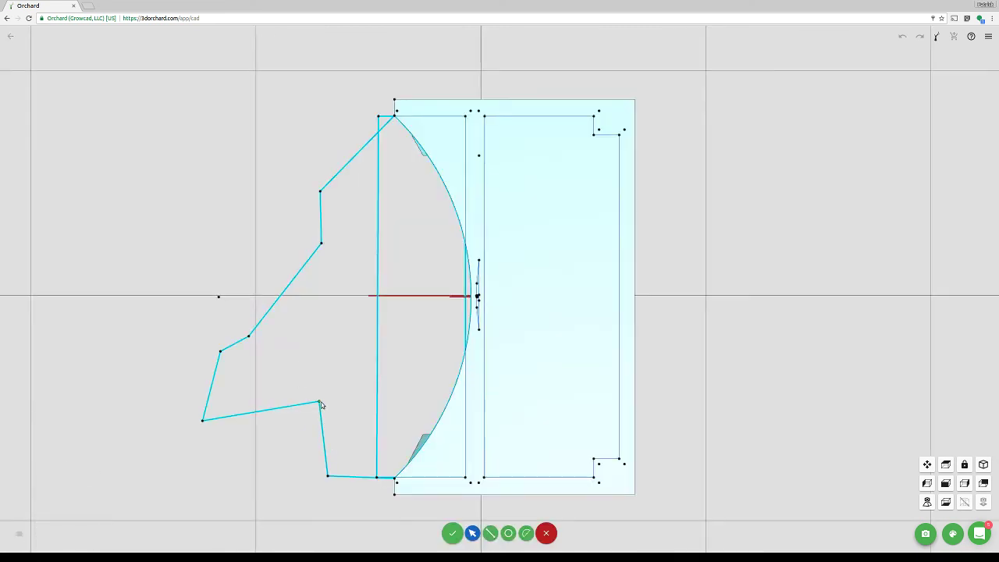
mouse_move(319, 403)
mouse_down()
mouse_move(383, 352)
mouse_move(327, 401)
mouse_up()
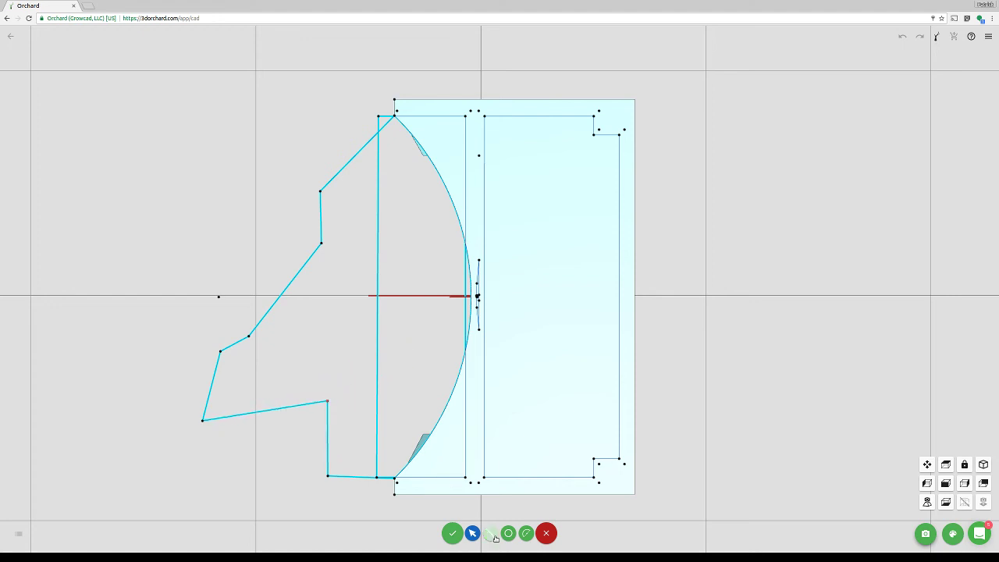
Draw two overlapping circles of different sizes beside the cutout outline, the larger one crossing it, and finish the sketch
click(507, 536)
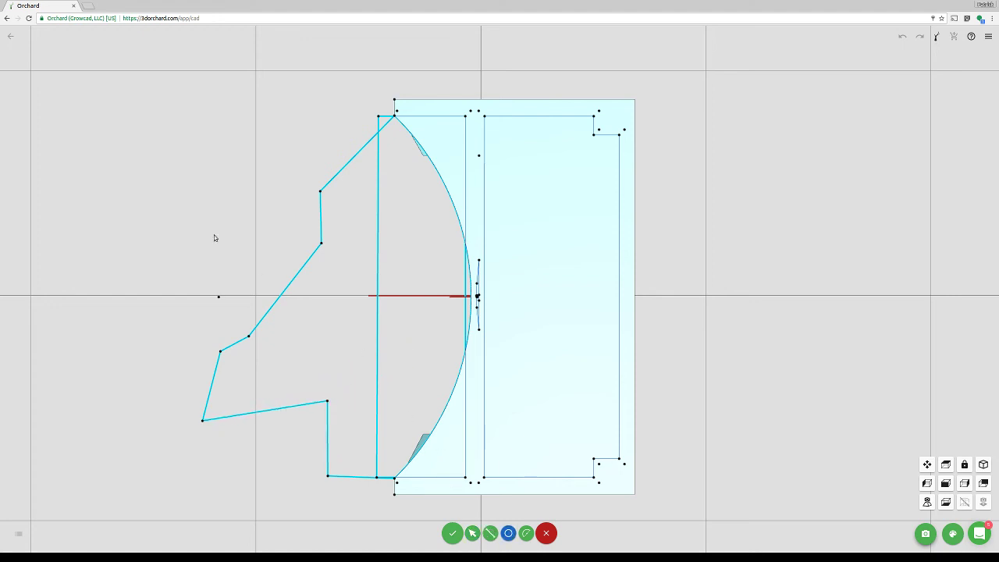
click(271, 102)
click(271, 150)
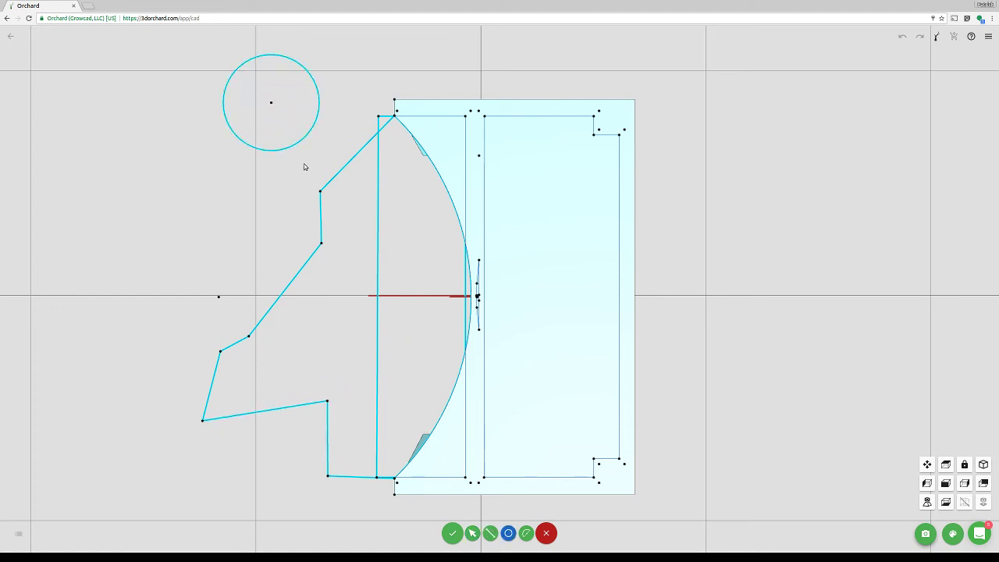
click(306, 160)
click(315, 234)
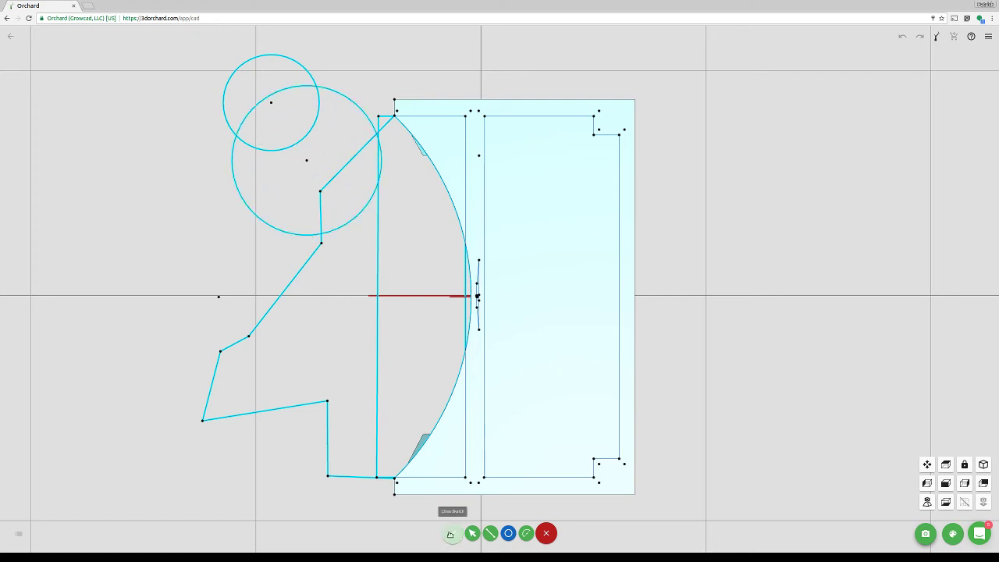
click(450, 533)
drag(351, 430, 434, 367)
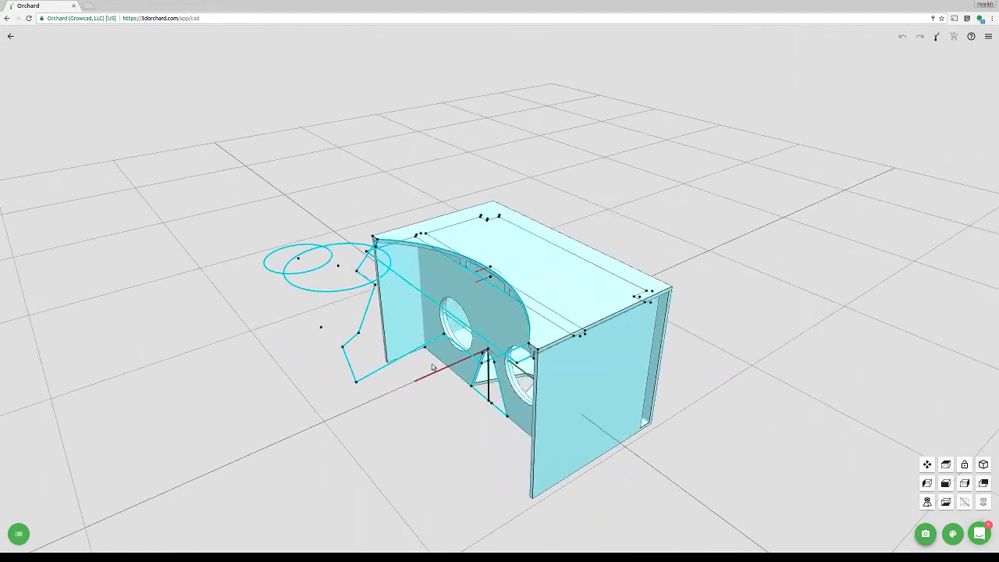
Hide Sketches 4, 5 and 6, leaving only the sketch with the two circles displayed
mouse_move(19, 533)
click(31, 472)
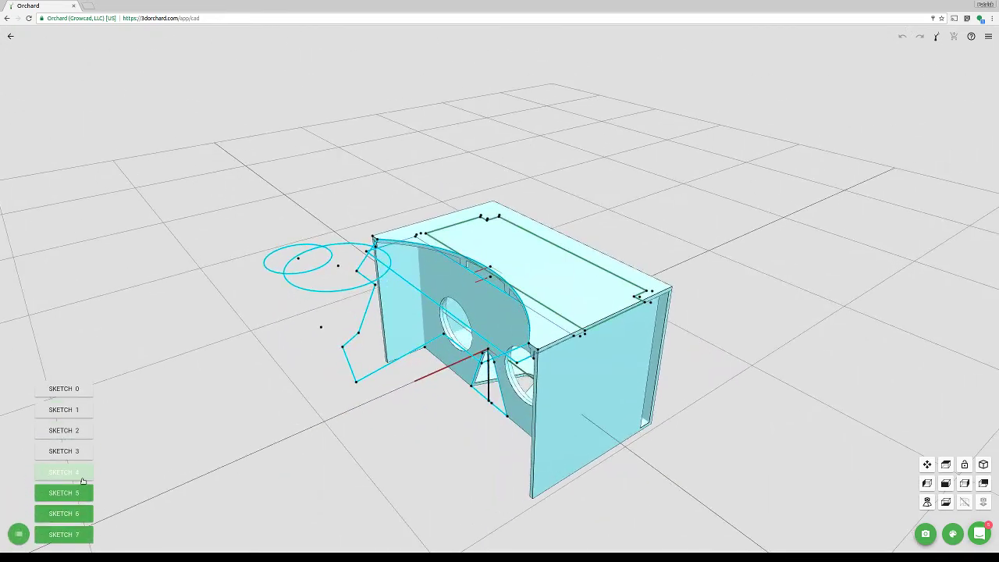
click(82, 493)
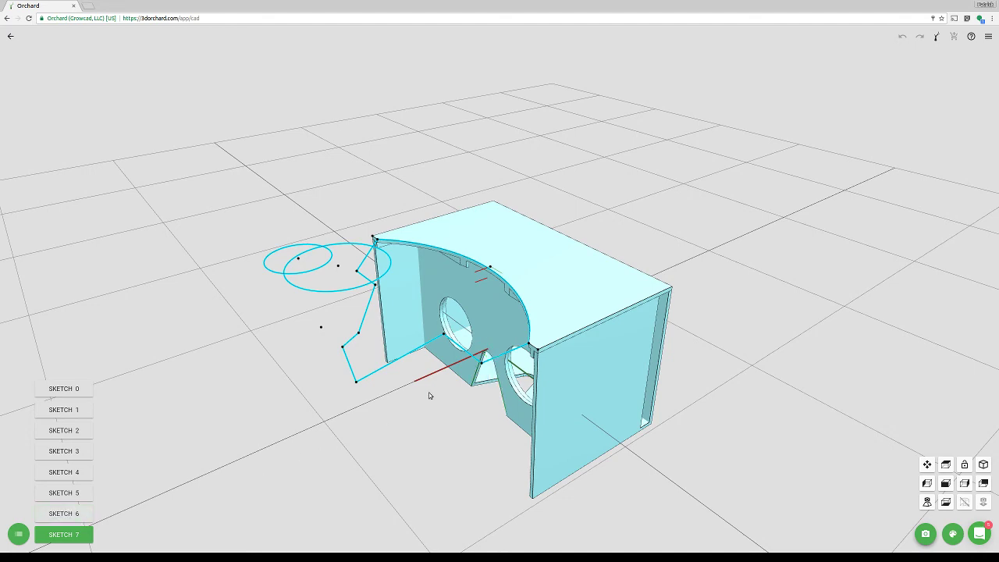
Extrude the smaller circle upward into a separate cylinder beside the headset body
drag(420, 438, 422, 482)
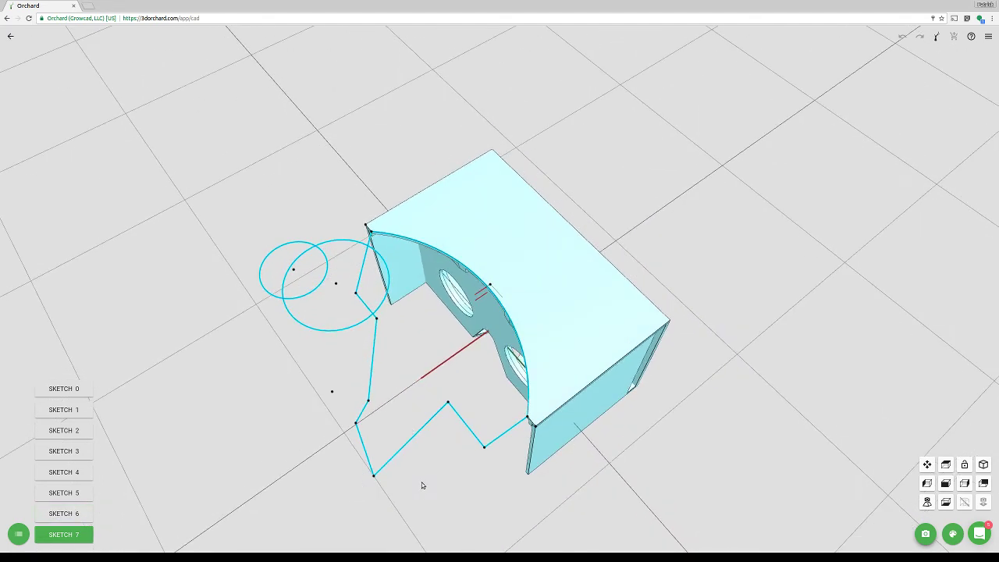
click(308, 289)
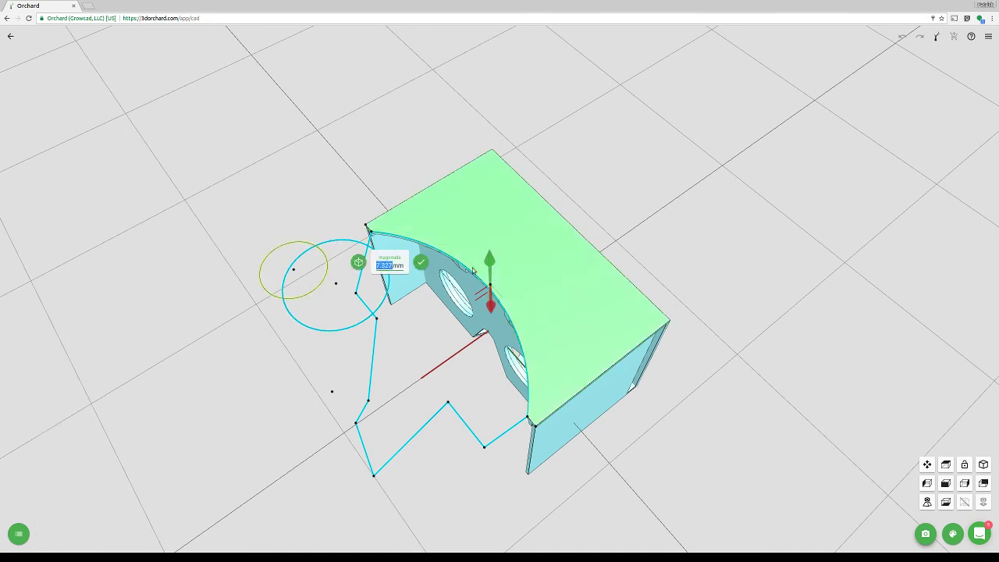
click(420, 261)
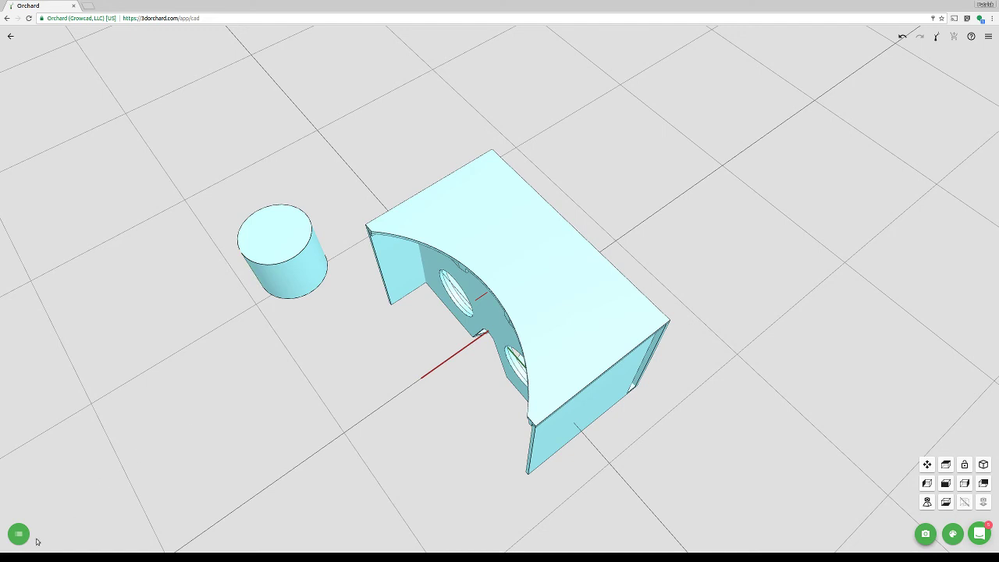
Show Sketch 7 again and delete the extruded cylinder
mouse_move(18, 534)
click(17, 510)
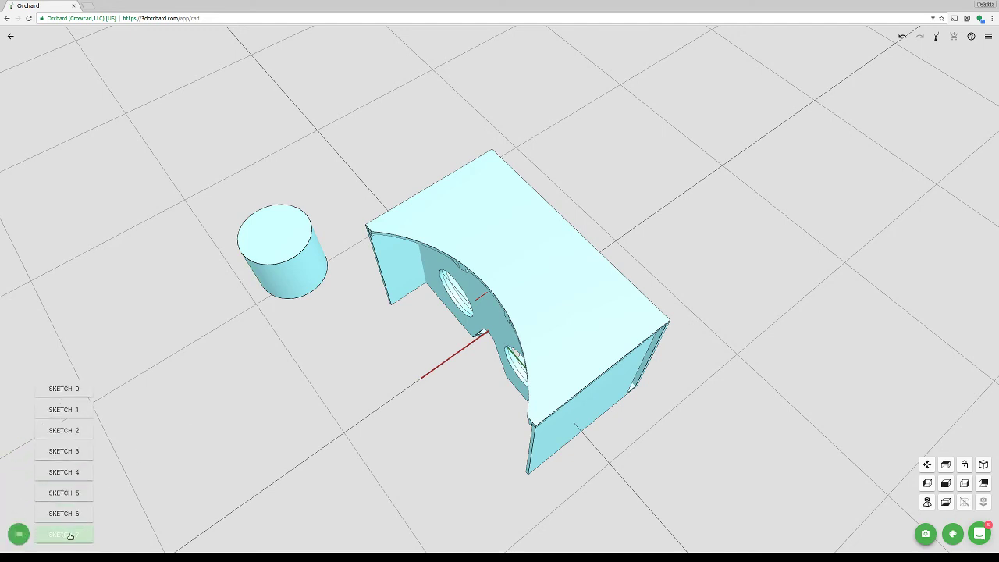
click(85, 533)
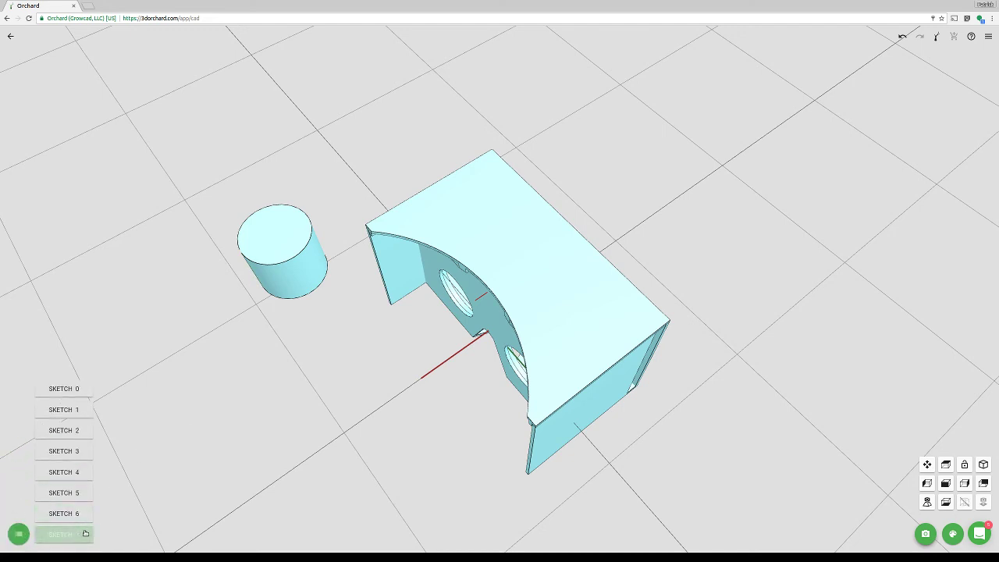
click(266, 256)
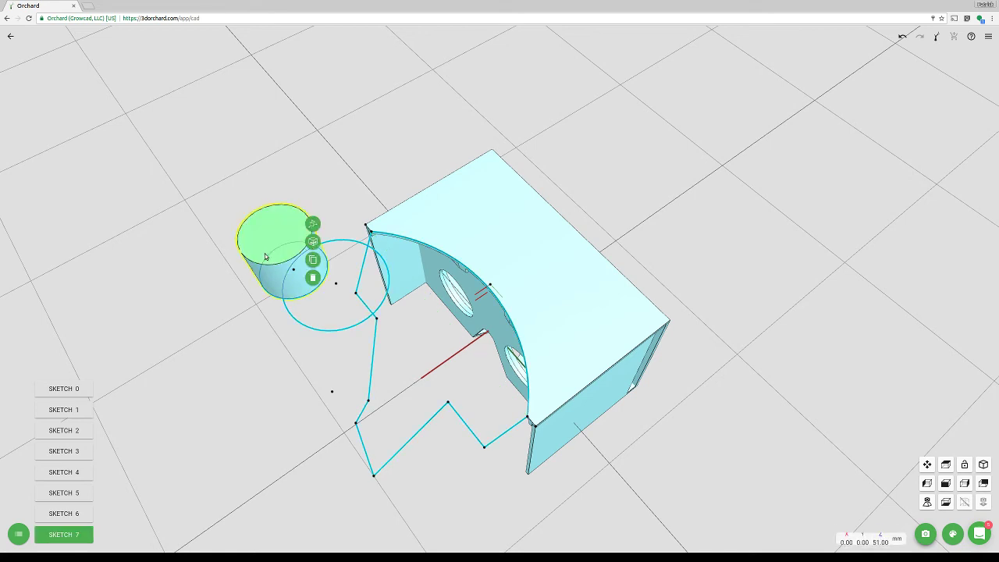
key(Delete)
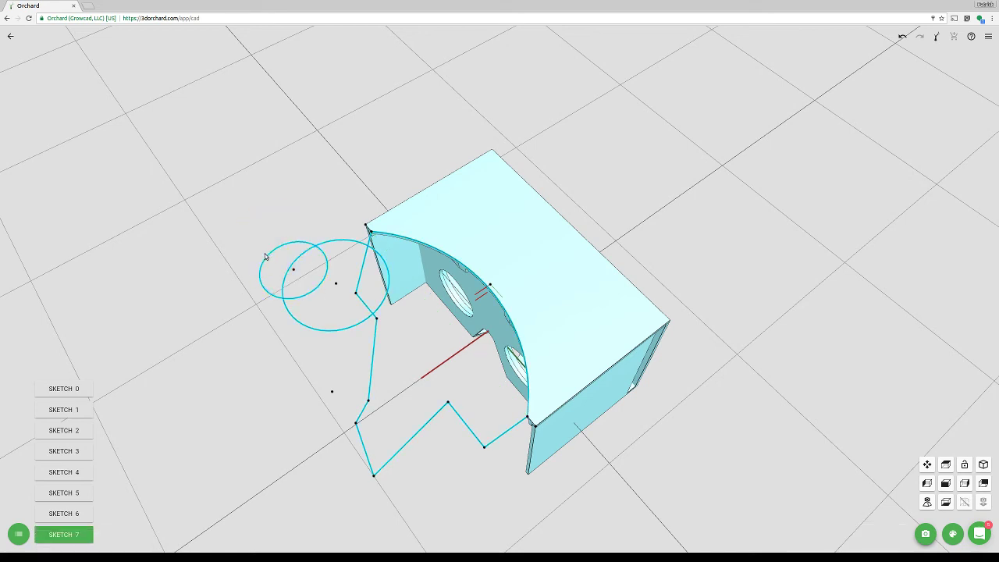
Check the coordinates of the lid's outer corner and the length of its long outer edge
click(326, 270)
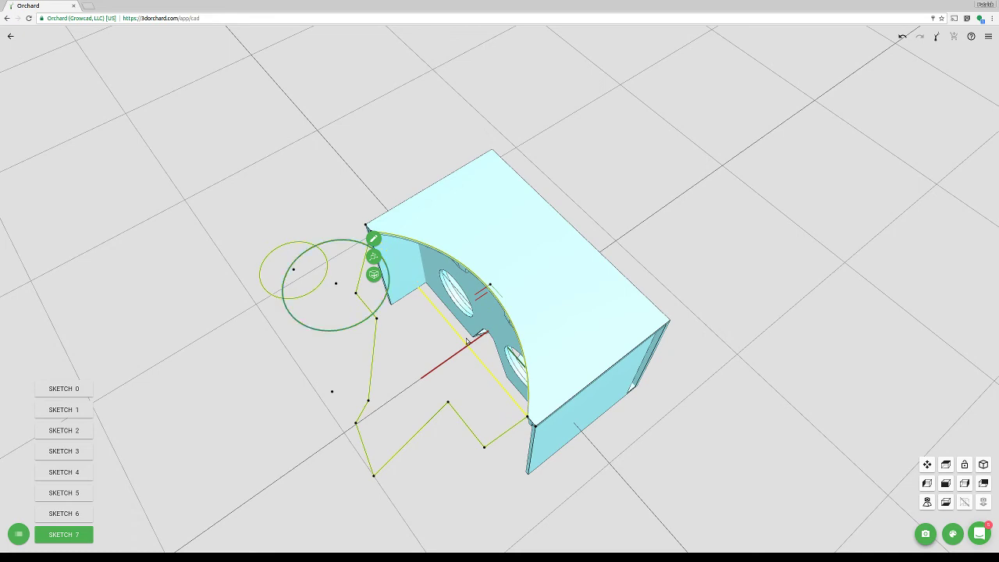
click(804, 347)
drag(706, 451, 606, 381)
scroll(569, 320, up, 5)
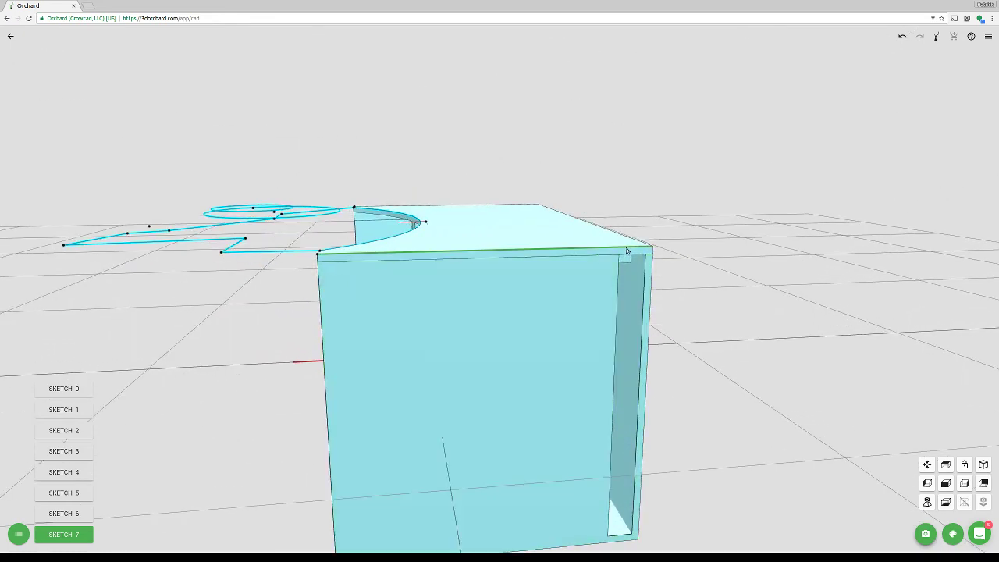
middle_drag(611, 251, 451, 325)
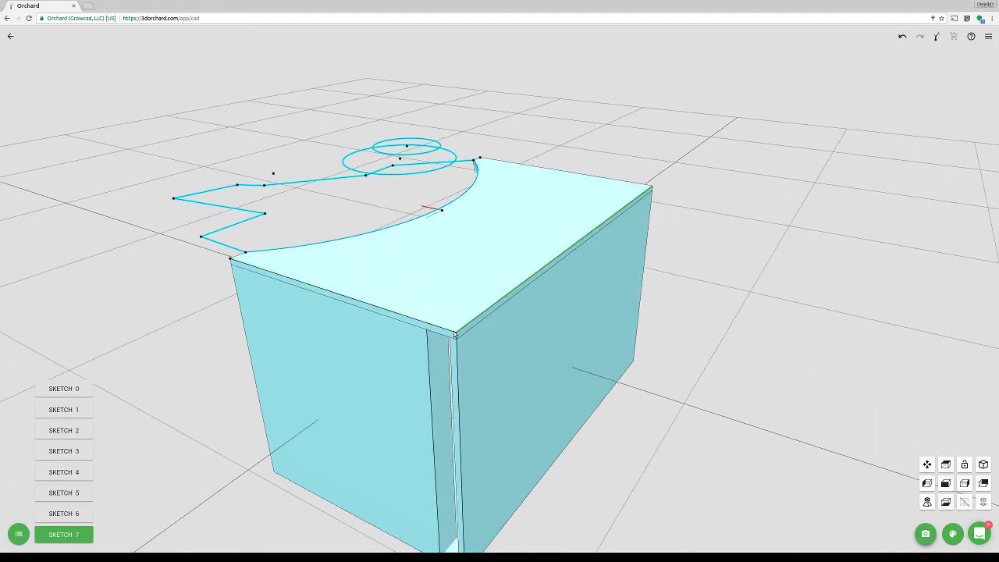
mouse_move(456, 331)
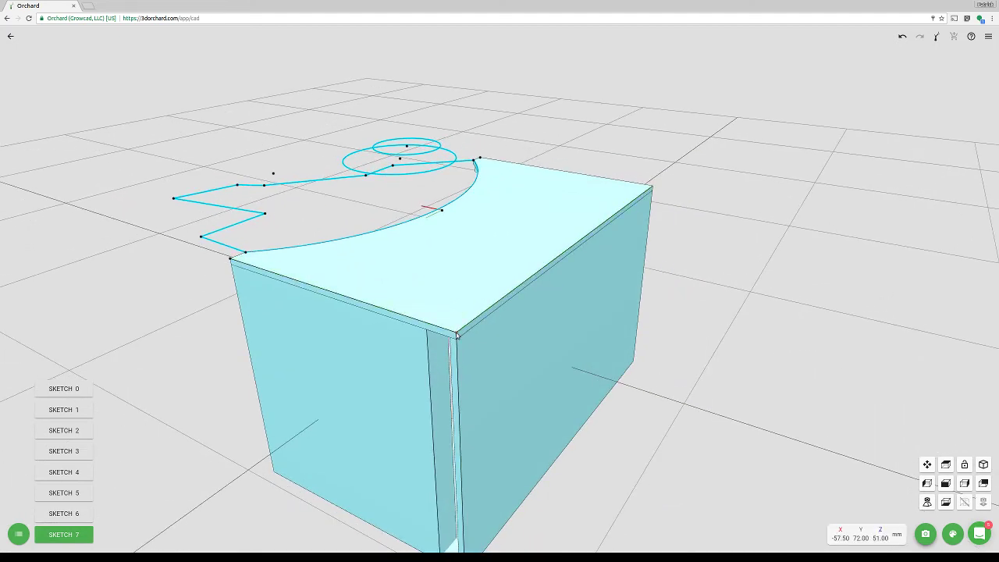
click(472, 322)
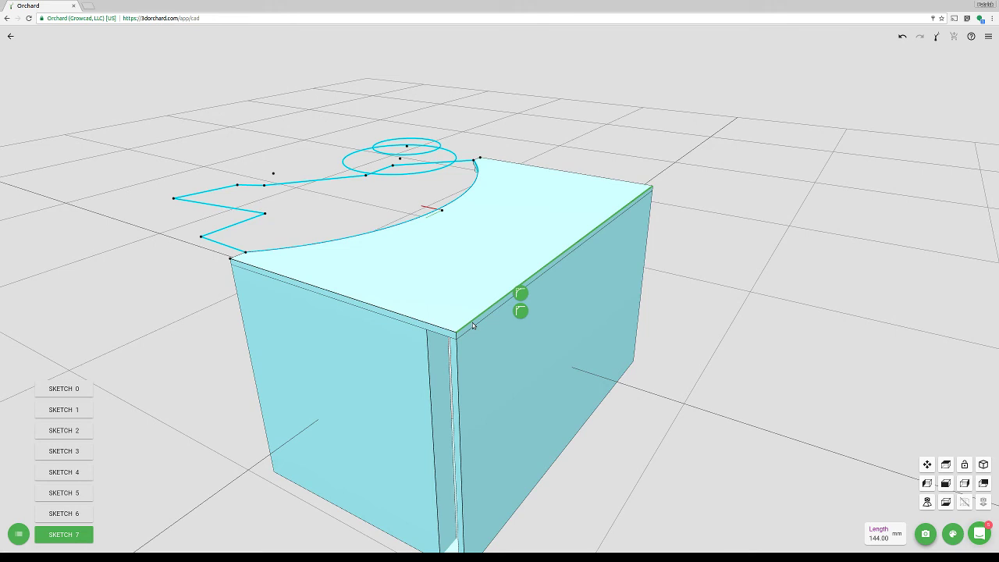
double_click(472, 322)
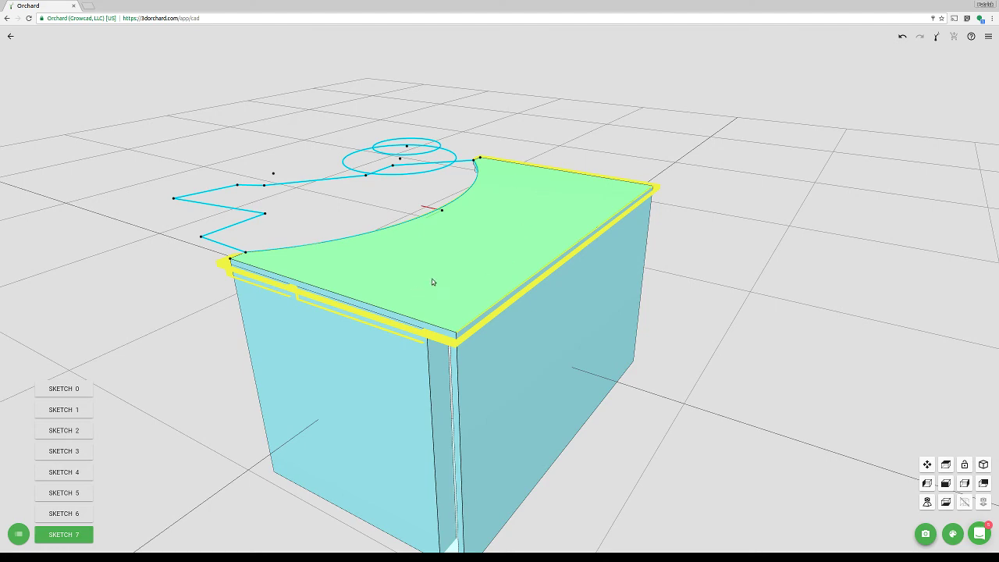
click(680, 393)
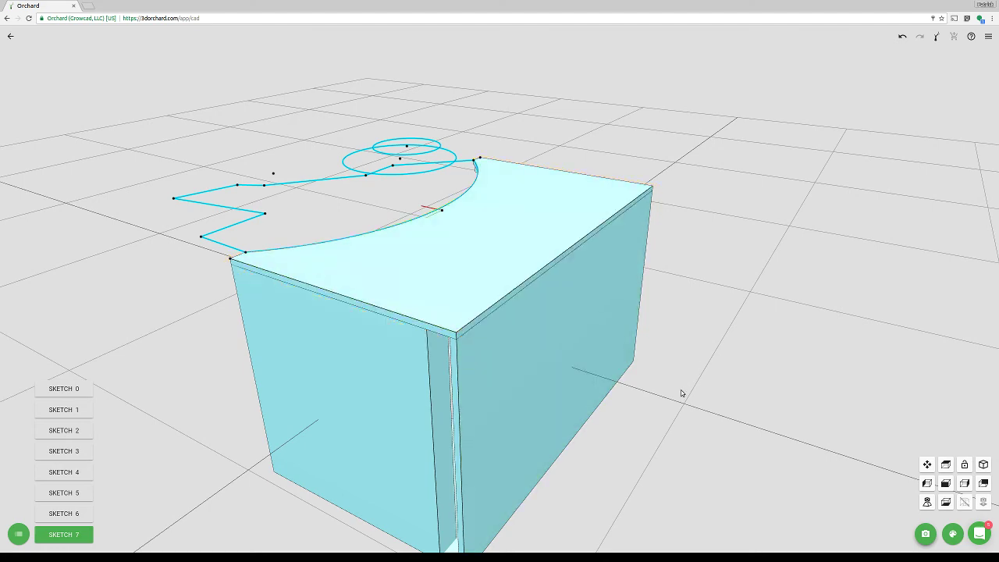
Hide Sketch 7, leaving only the headset body displayed
drag(214, 476, 266, 397)
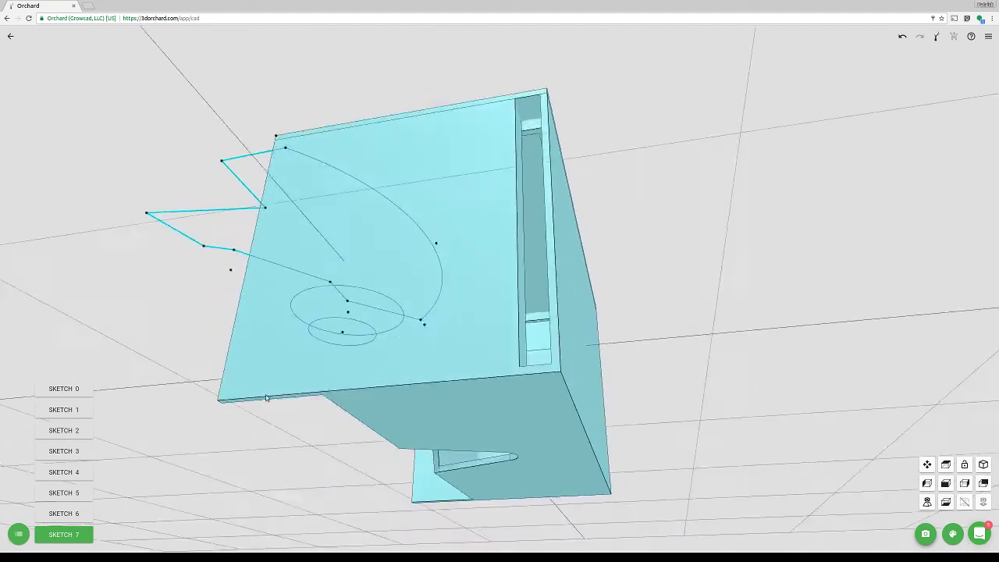
middle_drag(265, 398, 424, 440)
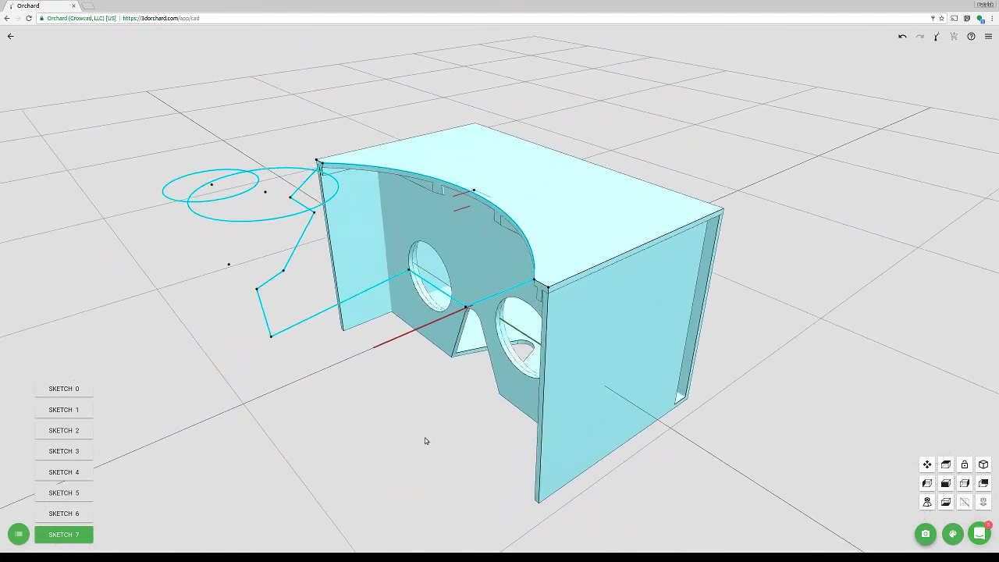
scroll(474, 327, down, 6)
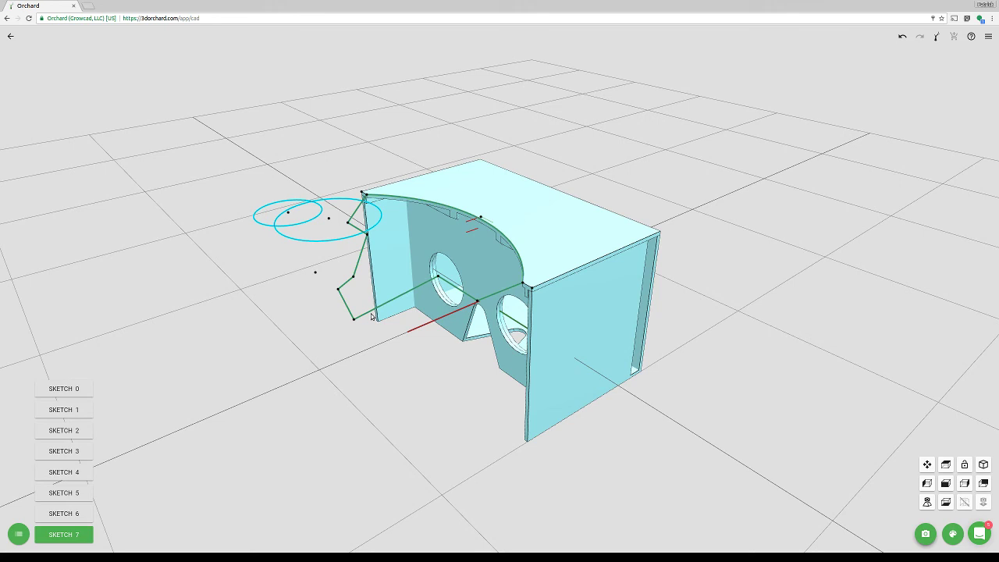
click(88, 533)
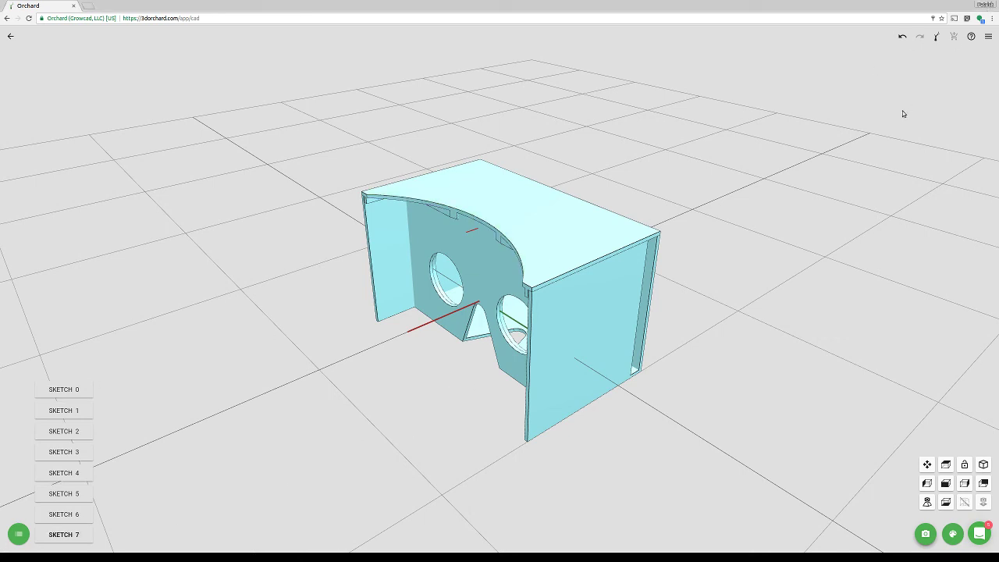
Open the save form, name the new design "Cardboard V2" and describe it as "Basic cardboard v2 object"
click(936, 36)
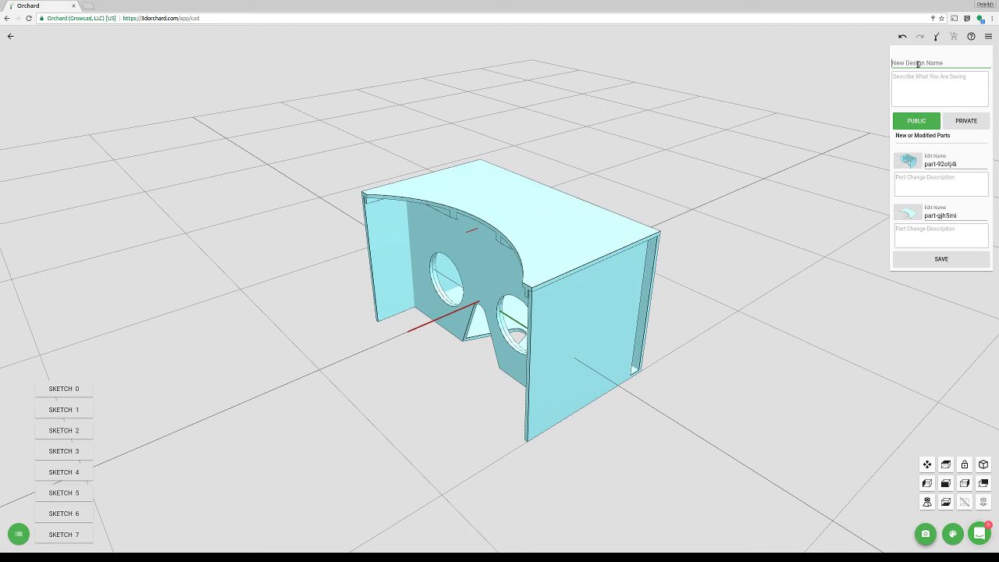
text(Car)
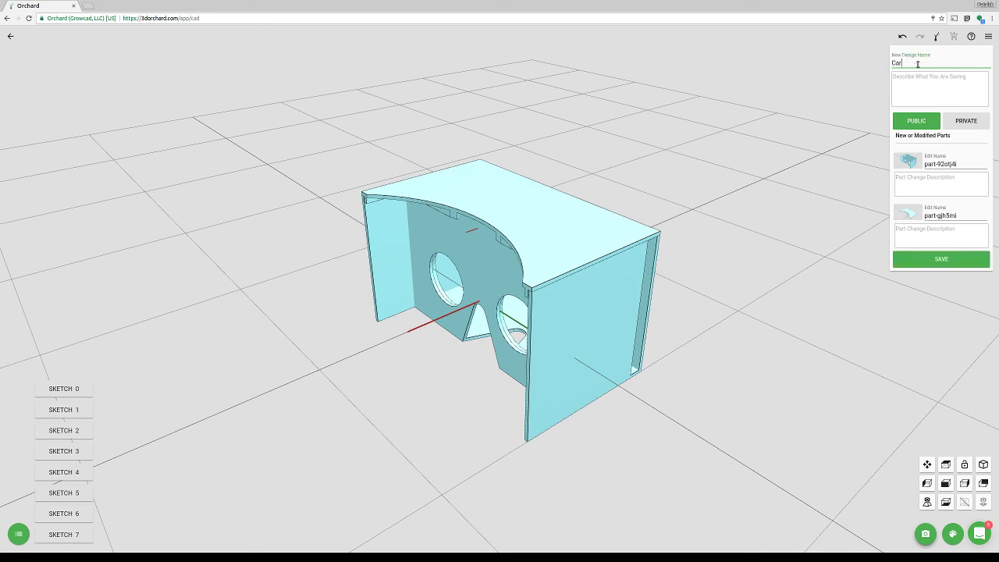
text(dboard V2)
click(911, 85)
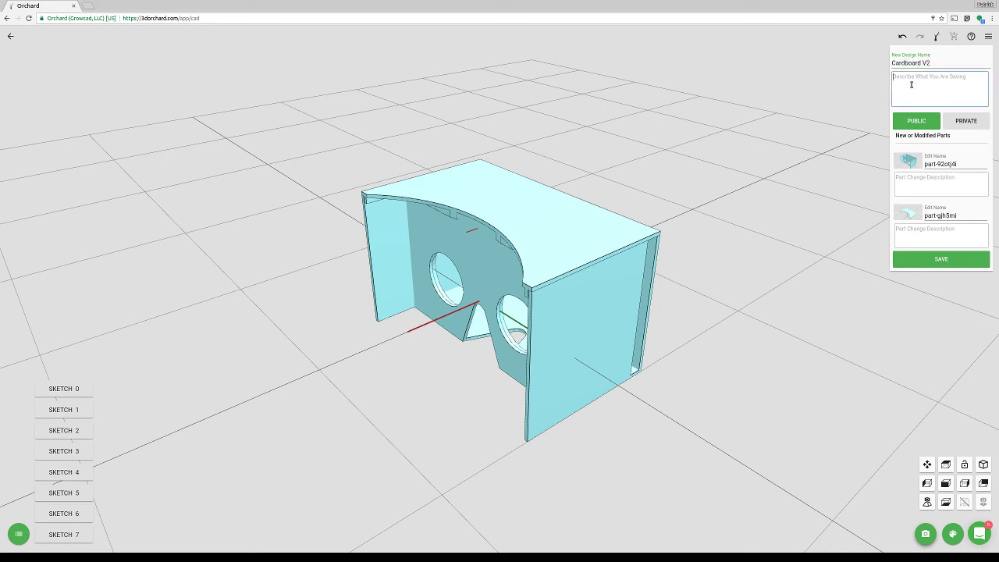
text(Basic)
text( cardboard)
text( v2 tep)
key(BackSpace)
key(BackSpace)
key(BackSpace)
key(BackSpace)
text(object)
Switch the design's visibility to private and back to public
click(926, 124)
click(961, 120)
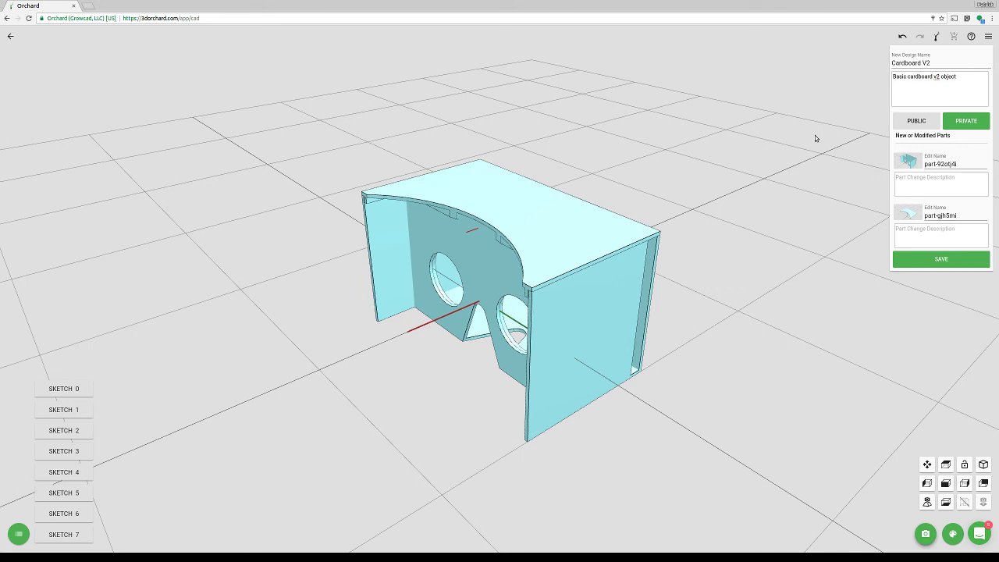
click(914, 127)
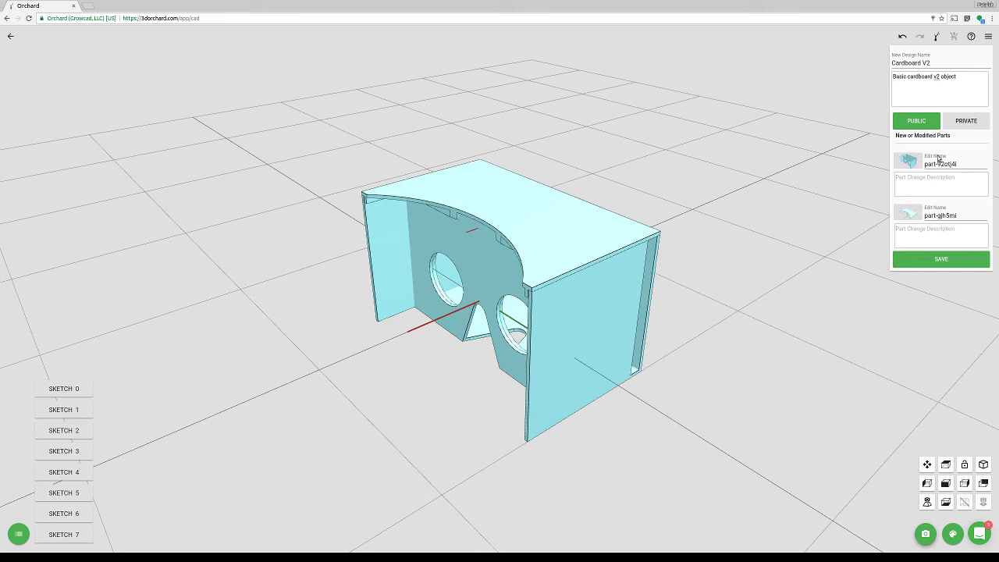
Rename the first listed part "cardboard base" and the second one "cardboard lid"
triple_click(939, 161)
text(cardboard base)
click(935, 217)
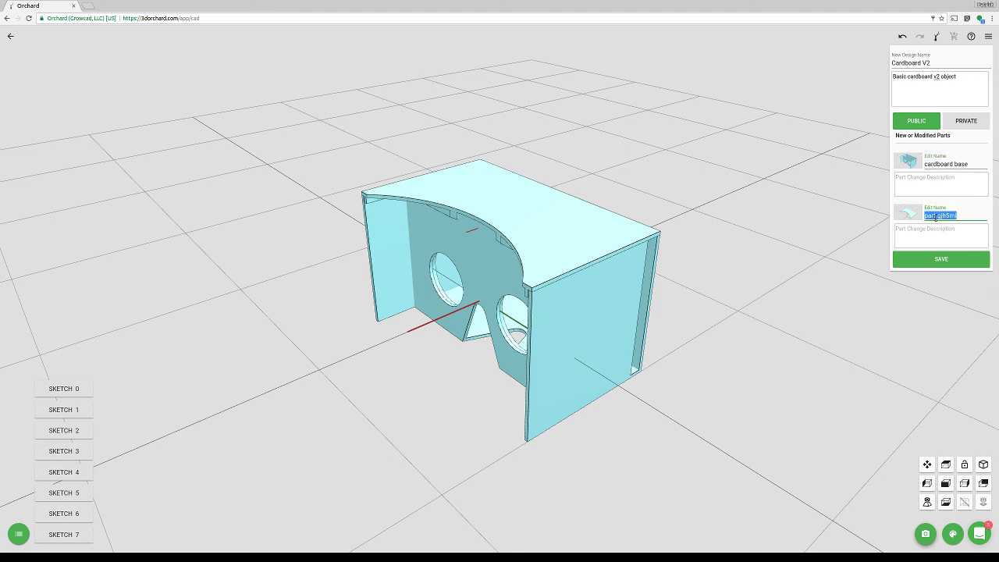
text(cardboard)
key(BackSpace)
key(BackSpace)
key(BackSpace)
key(BackSpace)
key(BackSpace)
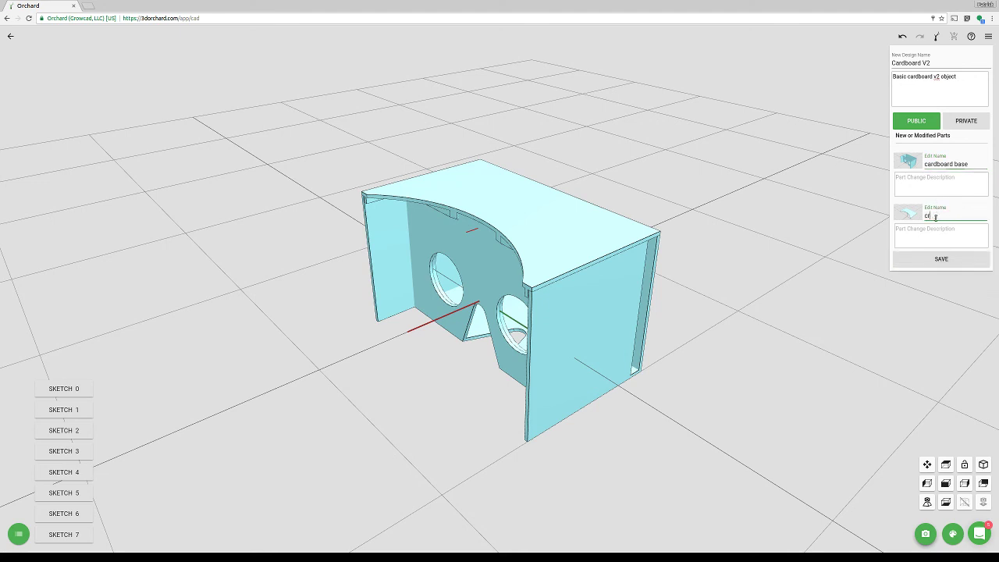
text(board lid)
Try to save the design with its name cleared, and restore the name "Cardboard V2"
click(931, 61)
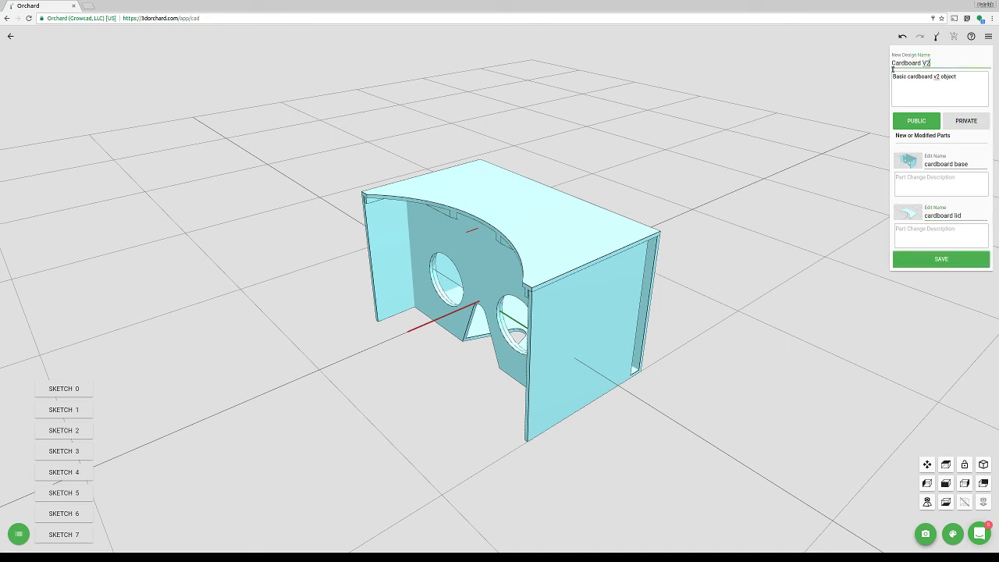
drag(930, 61, 888, 64)
key(ctrl+c)
key(BackSpace)
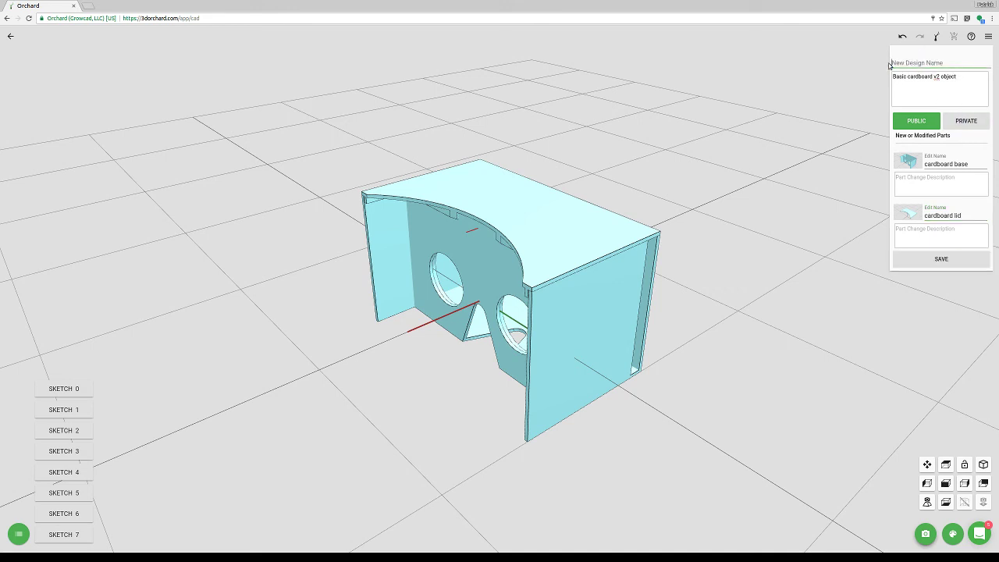
double_click(947, 262)
click(911, 60)
key(ctrl+v)
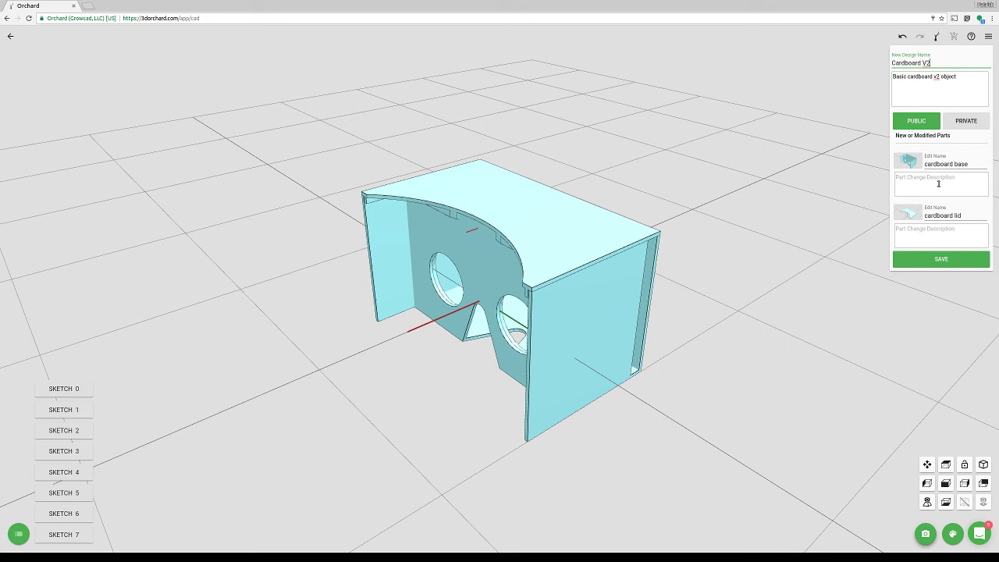
Save the Cardboard V2 design, leaving the part change descriptions empty
drag(955, 77, 887, 77)
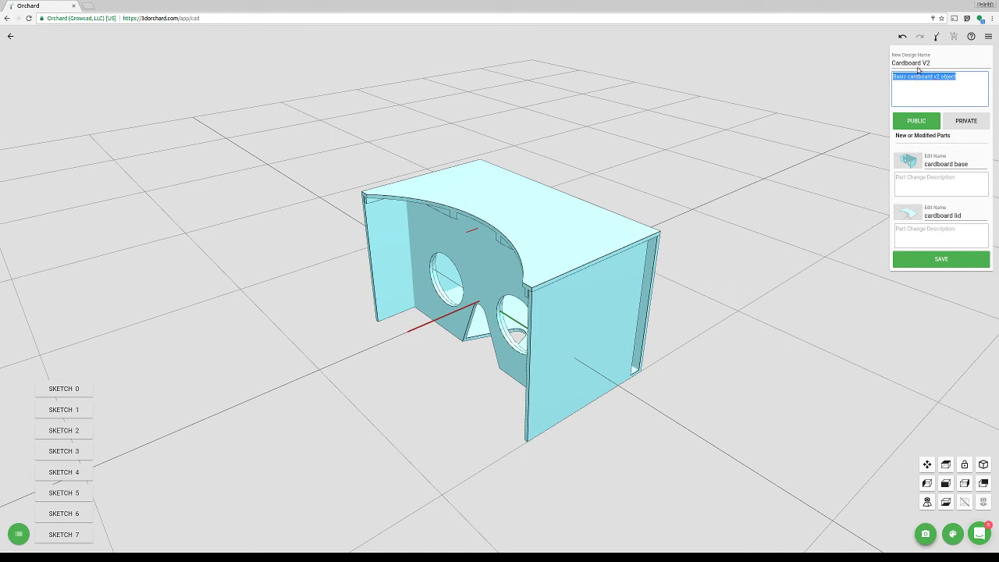
click(919, 175)
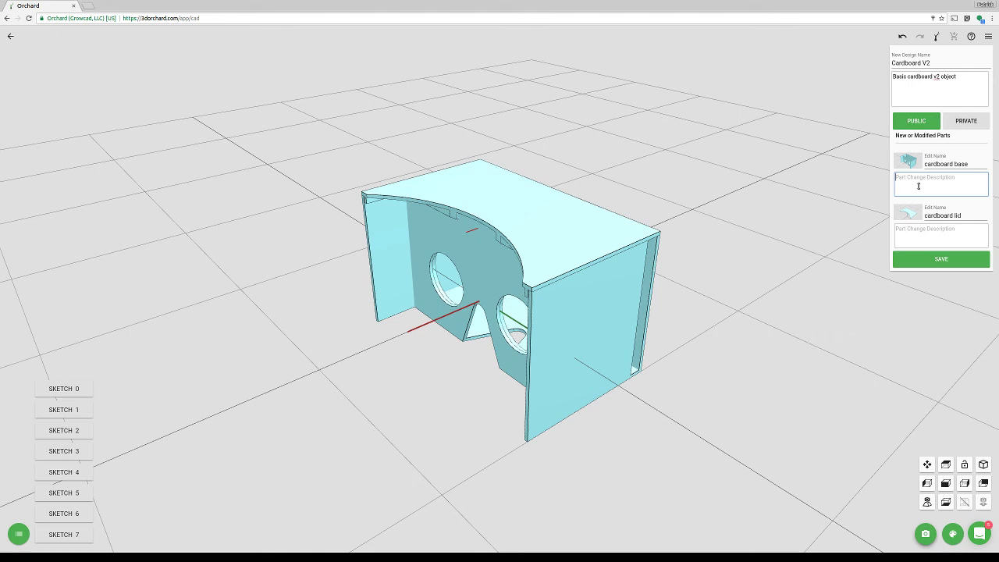
click(923, 257)
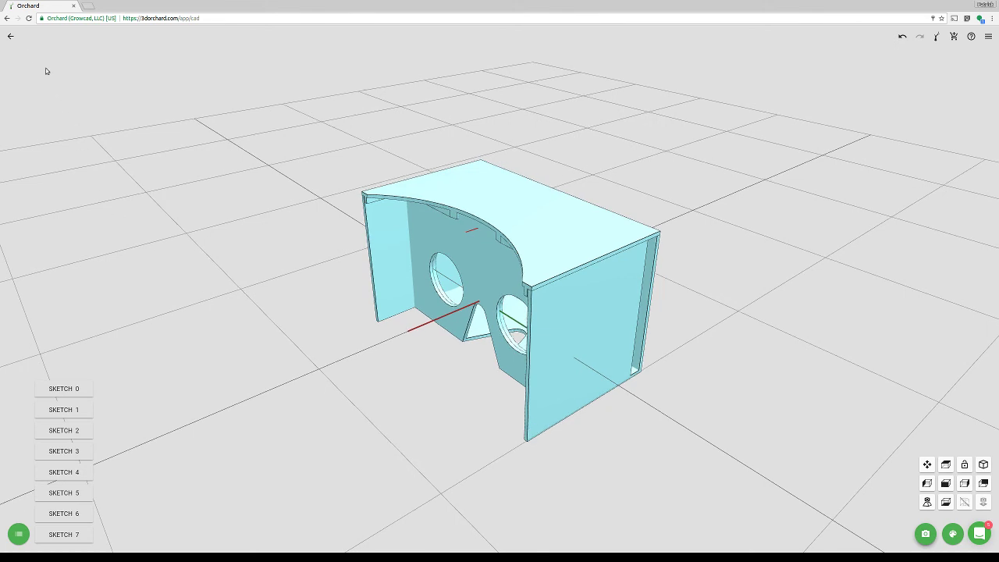
Return to the object gallery, sort it by Creation Time and open the saved Cardboard V2 design
click(11, 36)
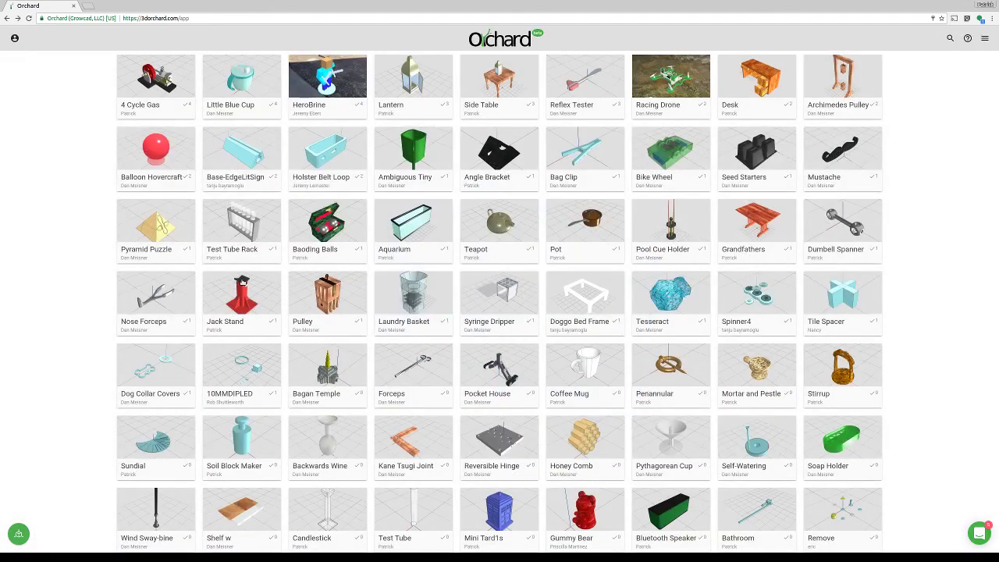
scroll(905, 184, down, 1)
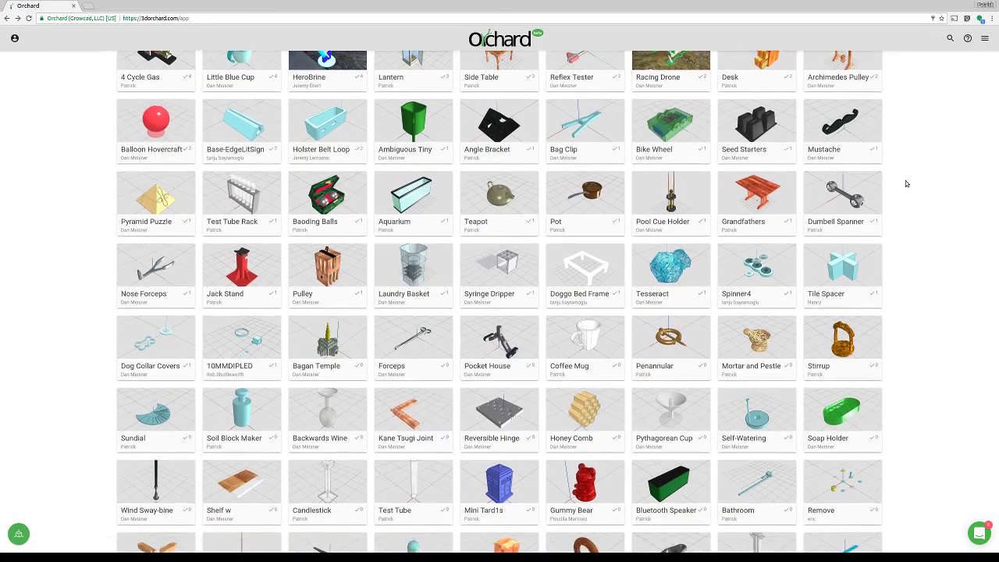
scroll(898, 185, down, 5)
scroll(894, 161, up, 6)
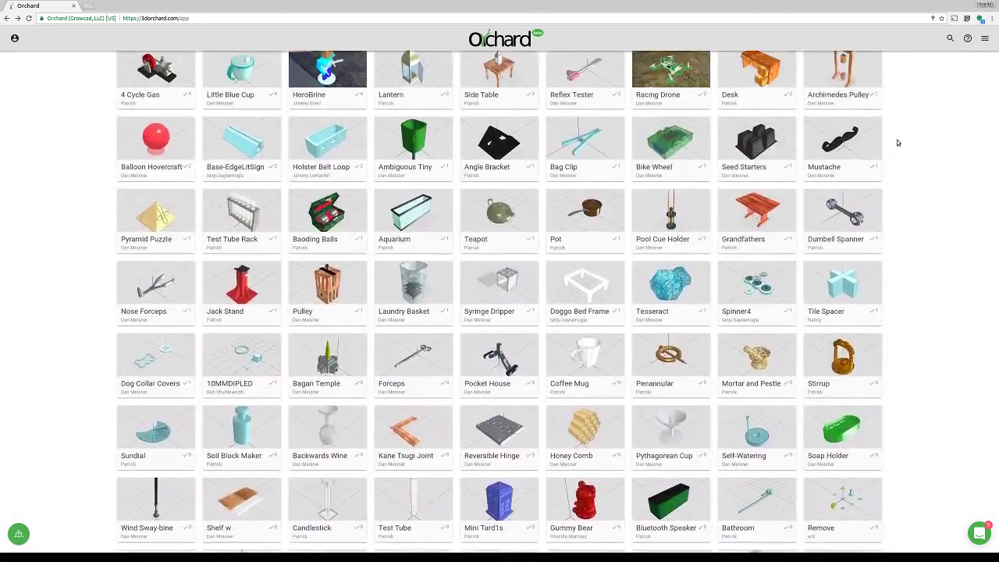
scroll(897, 142, up, 3)
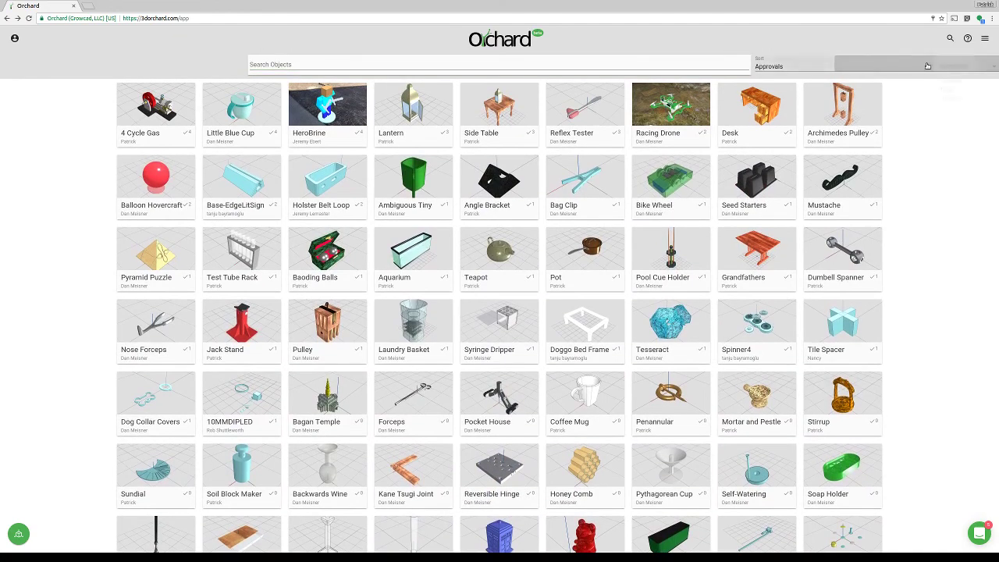
click(927, 65)
click(946, 85)
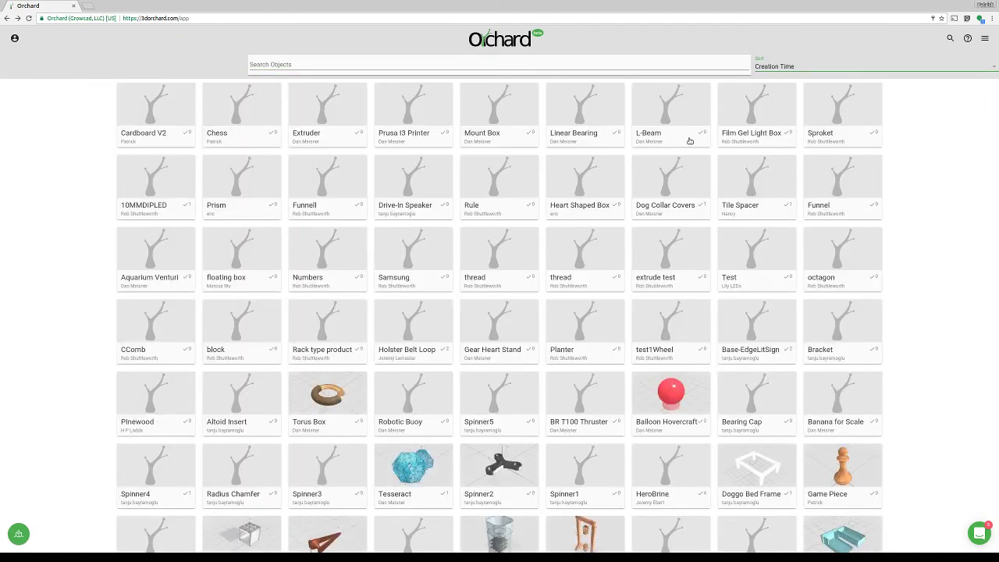
click(150, 106)
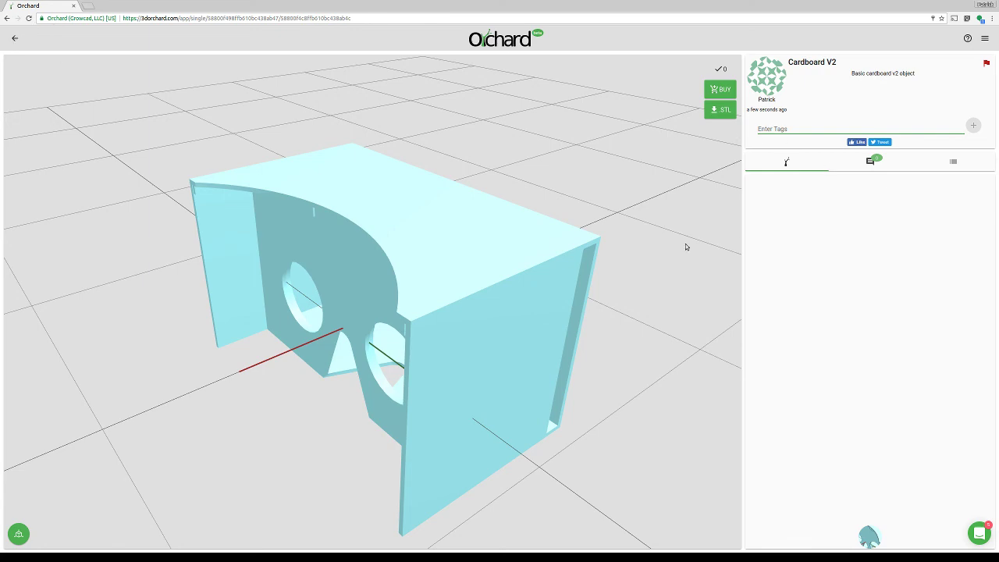
Open the Chess design from the gallery, view its "Added Queen" version in the history, and return to the gallery
click(14, 37)
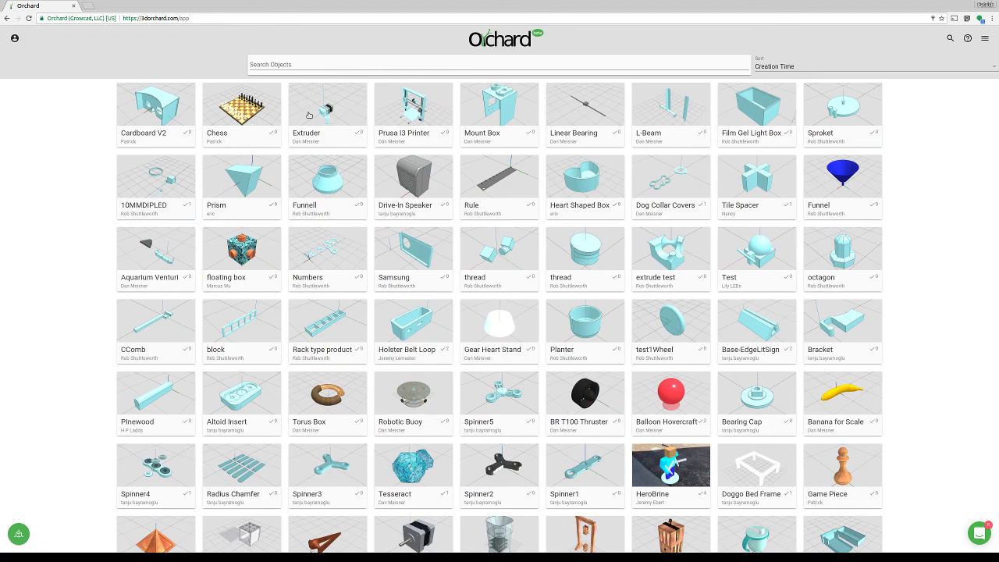
click(171, 113)
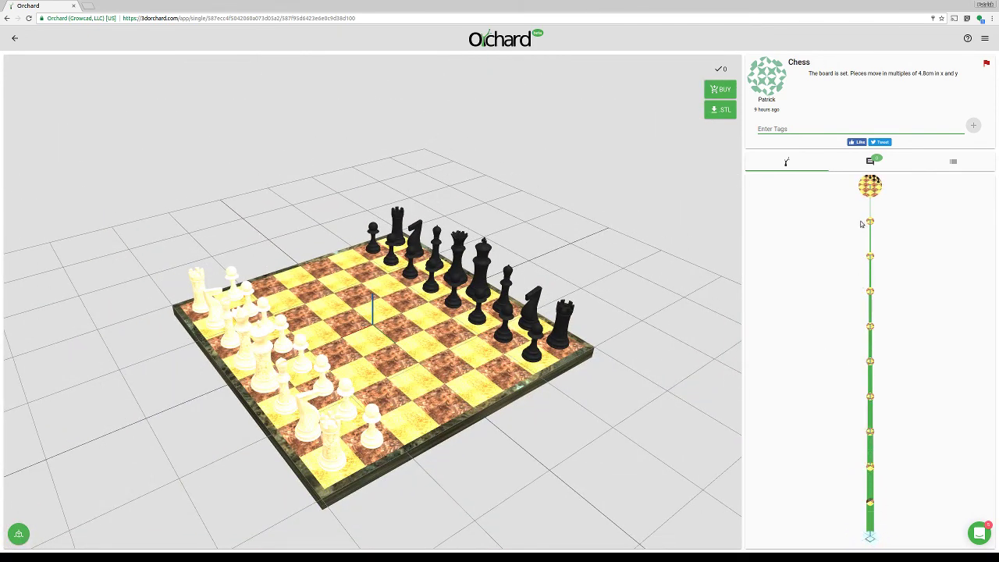
mouse_move(871, 222)
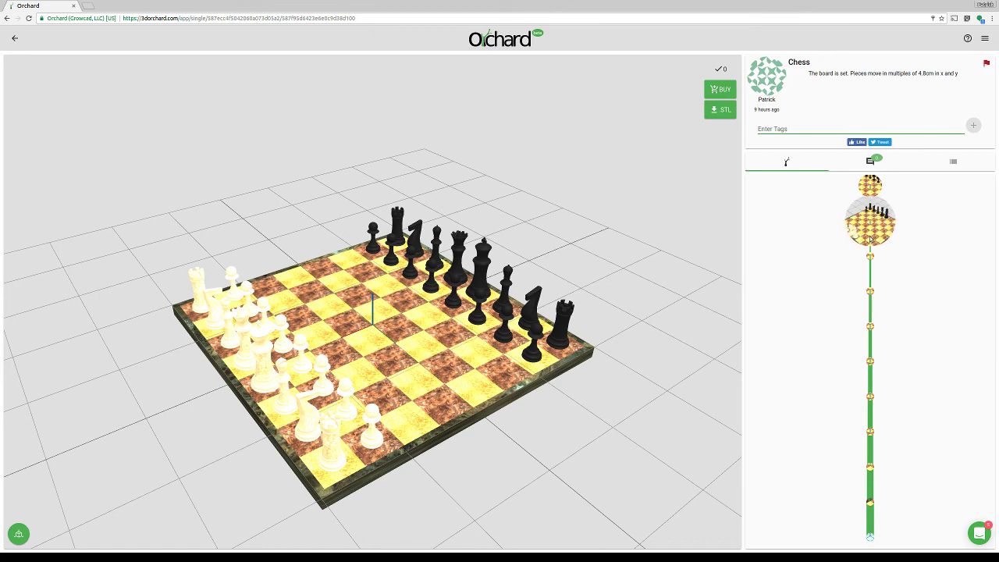
click(868, 292)
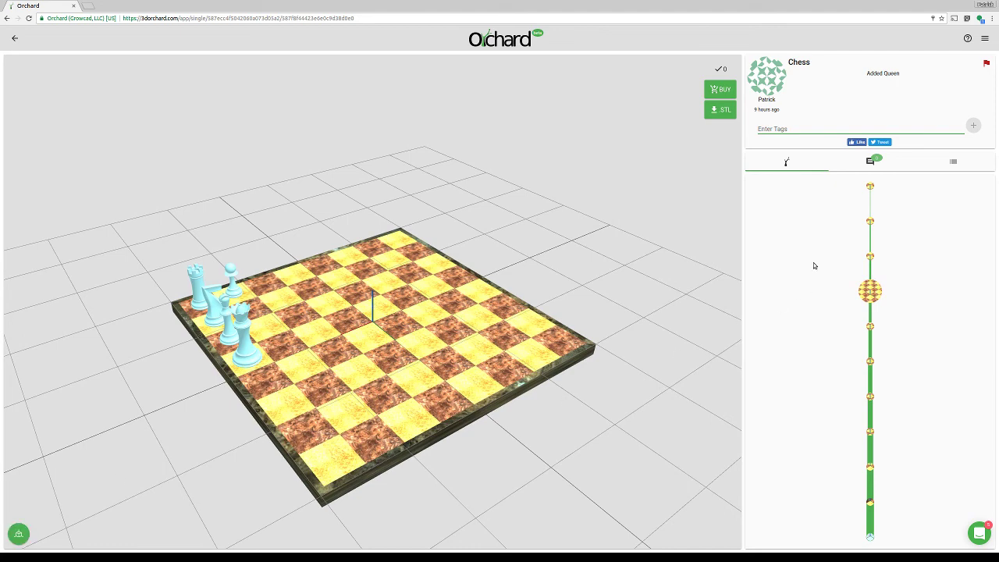
click(14, 37)
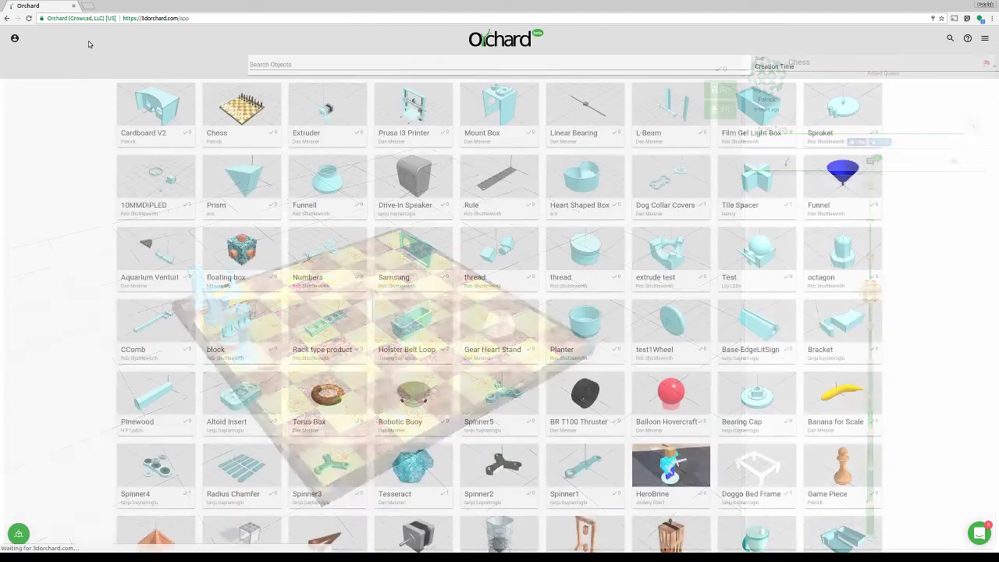
Open the Cardboard V2 design from the gallery and view its comments and parts list
click(188, 112)
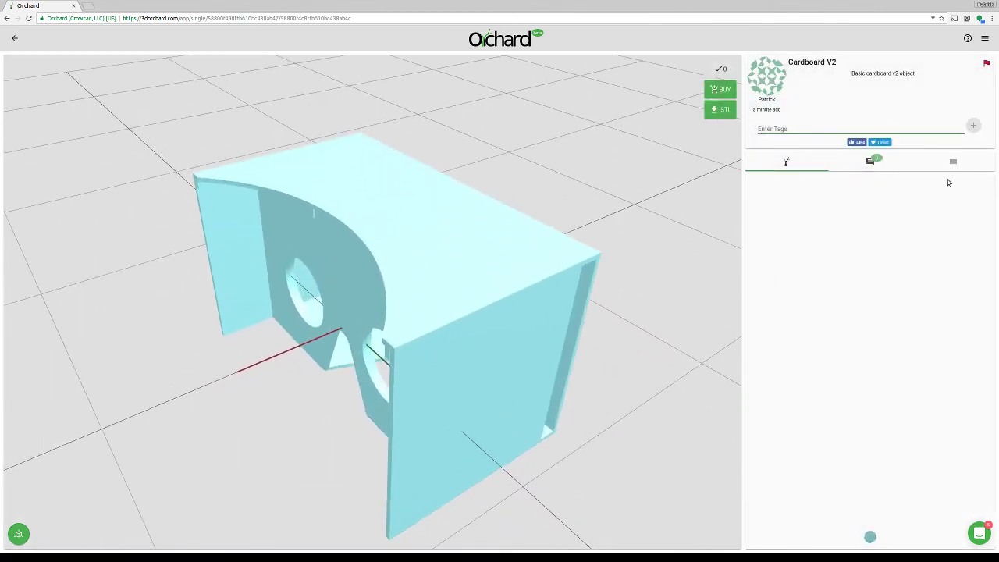
click(866, 165)
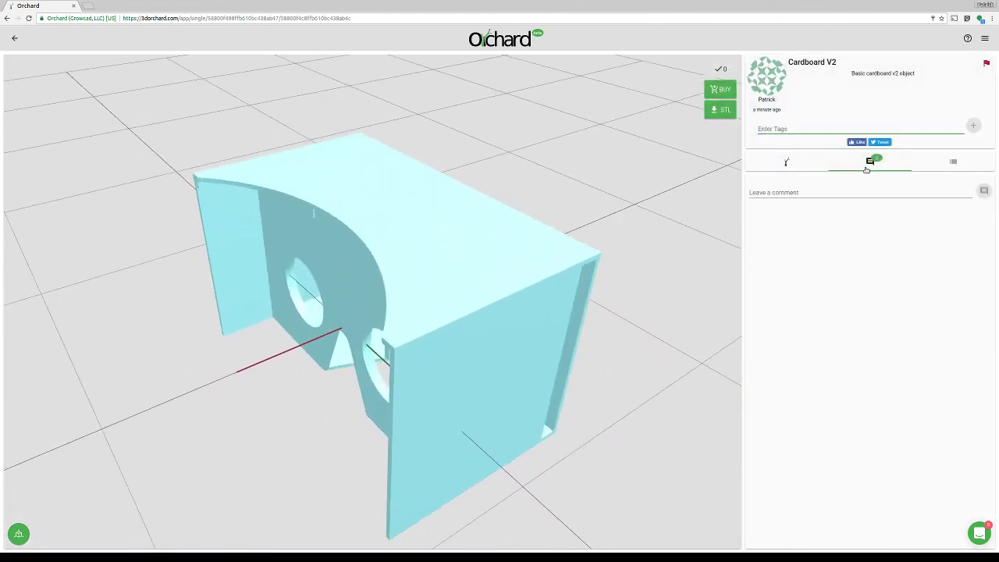
click(881, 189)
click(935, 167)
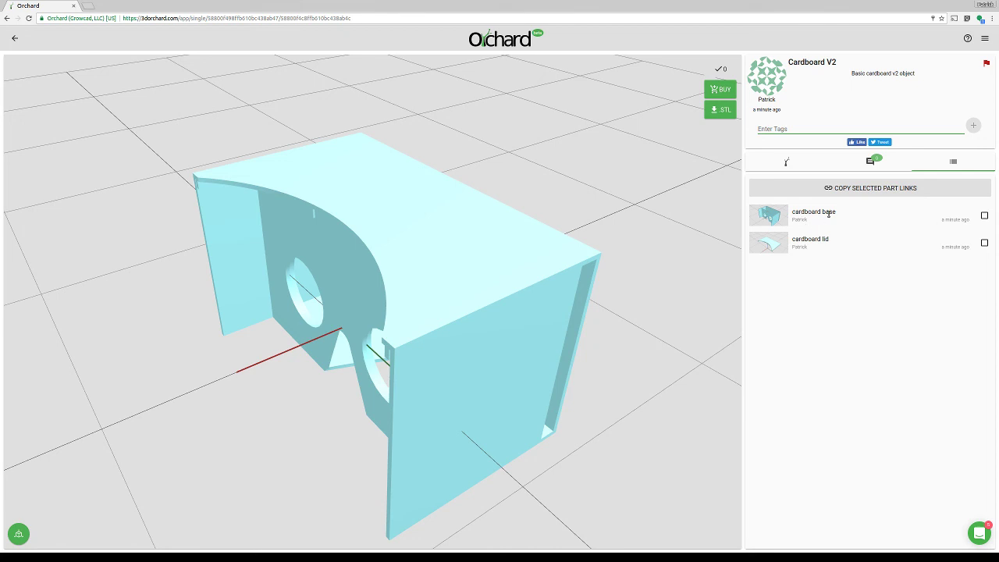
Select the cardboard base in the parts list and copy its part link
drag(826, 212, 795, 241)
click(906, 295)
click(984, 216)
click(905, 193)
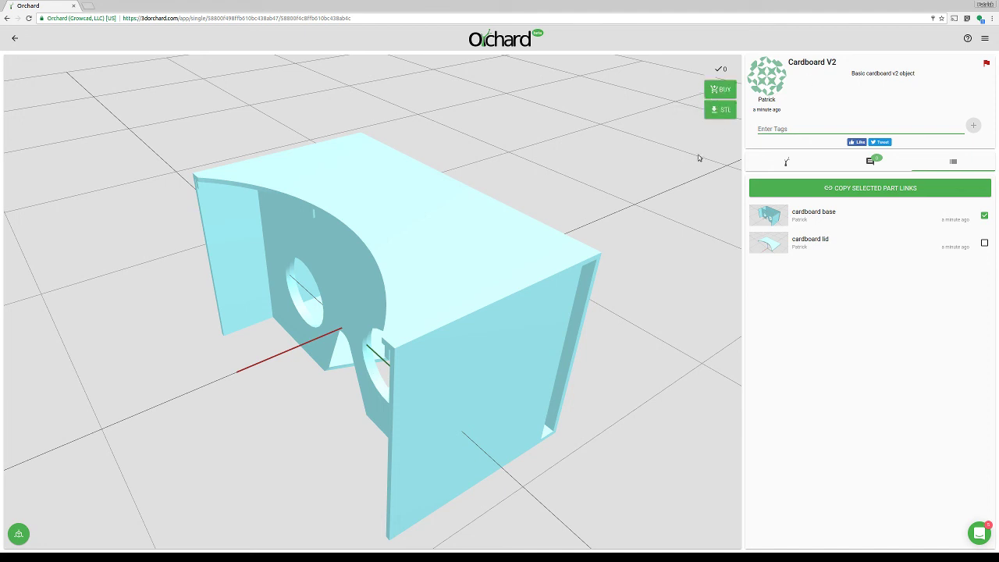
Open the Cardboard V2 design in the CAD editor and look at the actions available for the lid
click(19, 534)
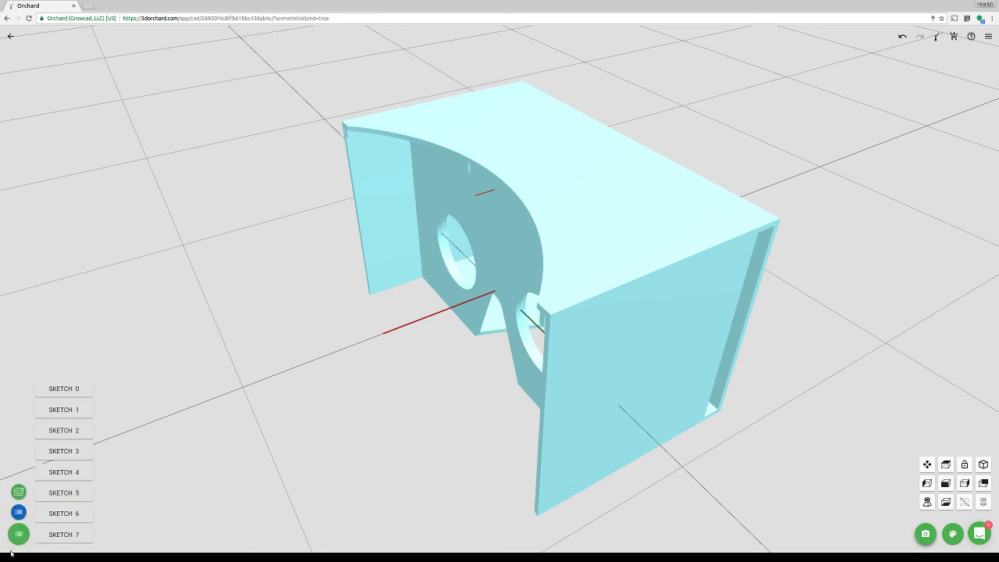
mouse_move(17, 533)
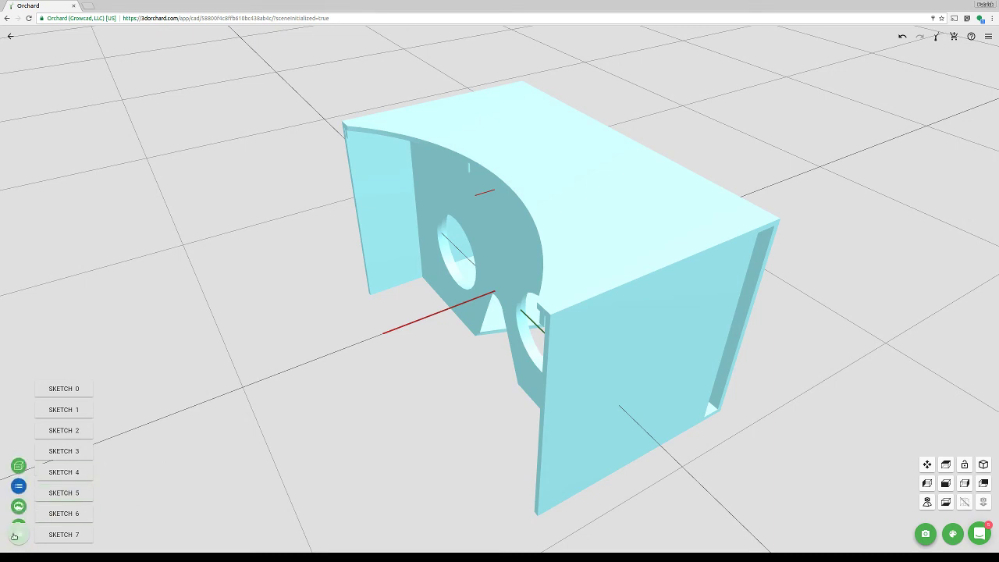
click(17, 473)
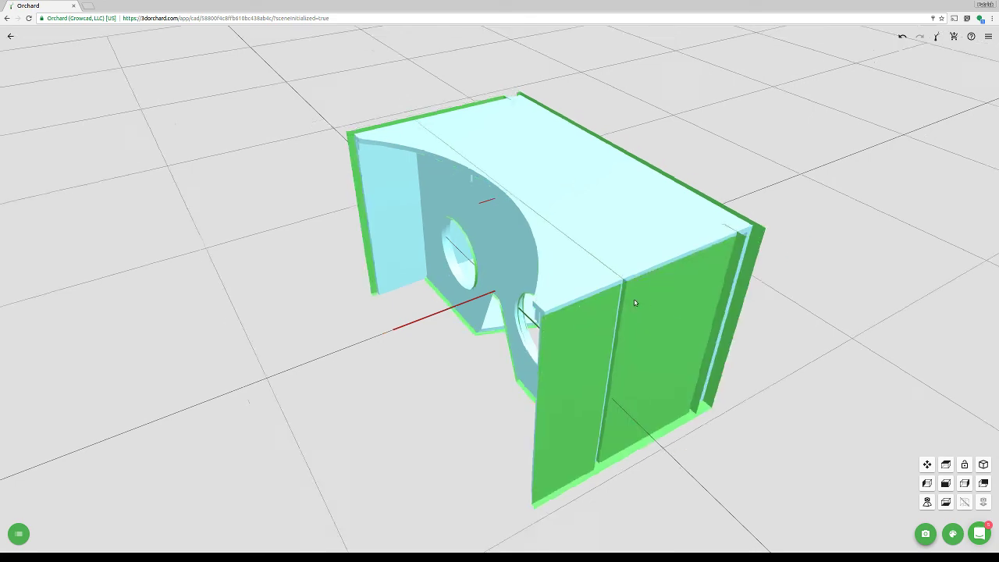
scroll(563, 268, down, 5)
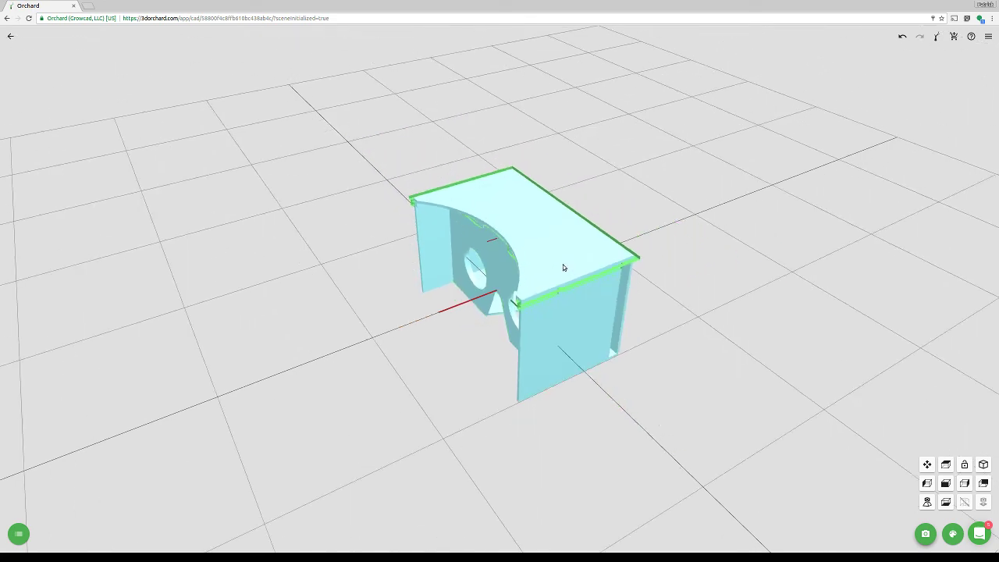
click(564, 267)
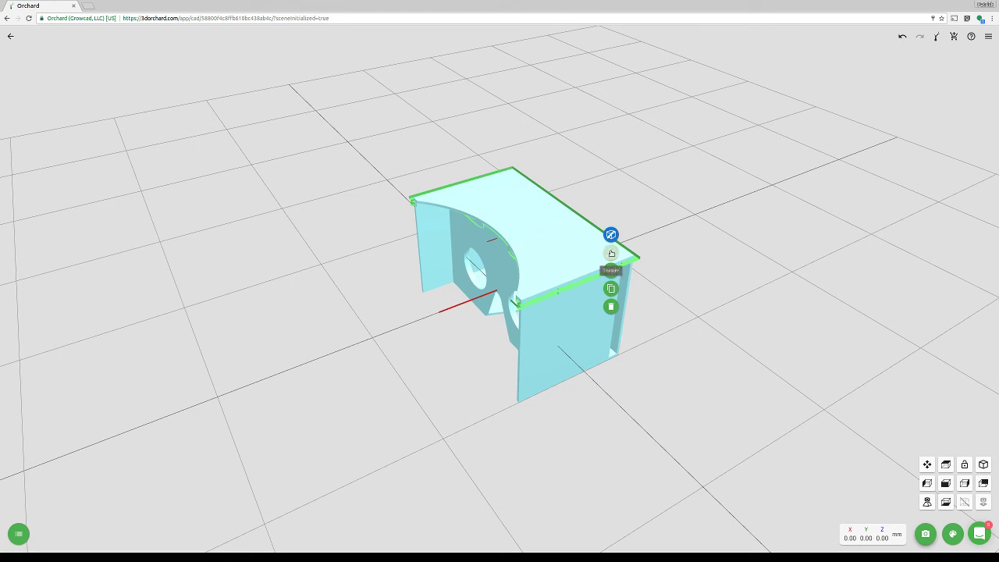
click(611, 290)
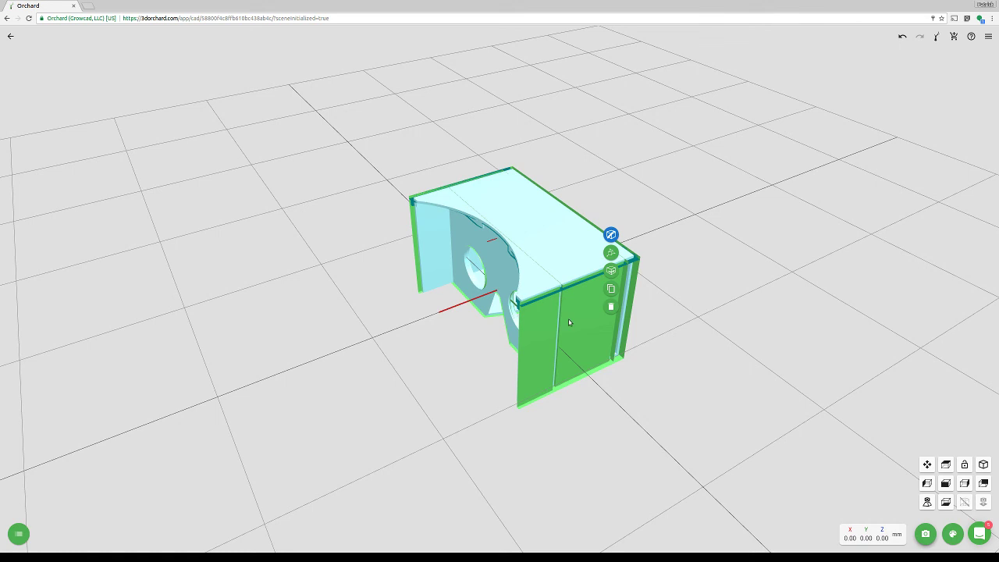
drag(575, 448, 597, 418)
click(597, 418)
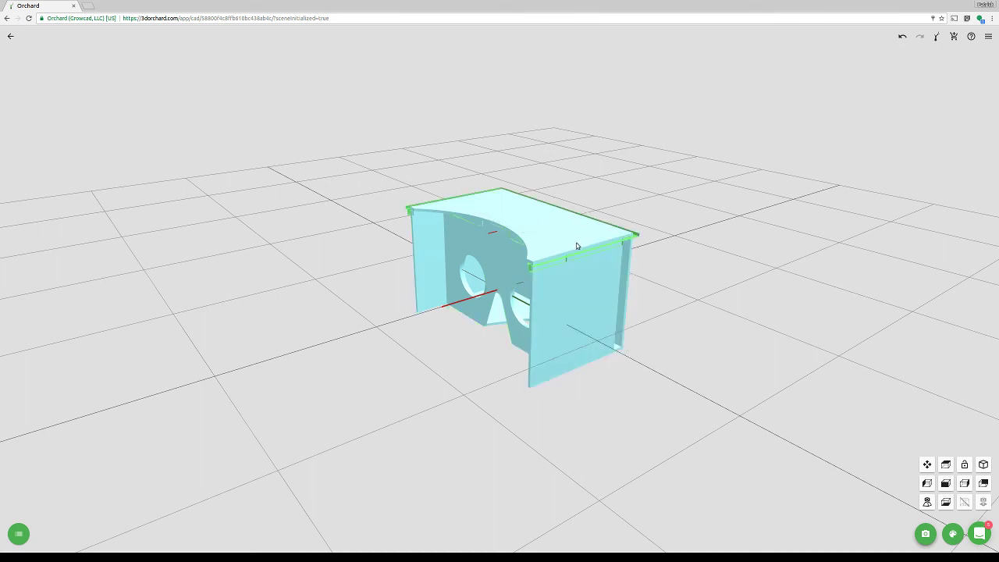
Import the cardboard lid as editable geometry and inspect its edges
click(552, 242)
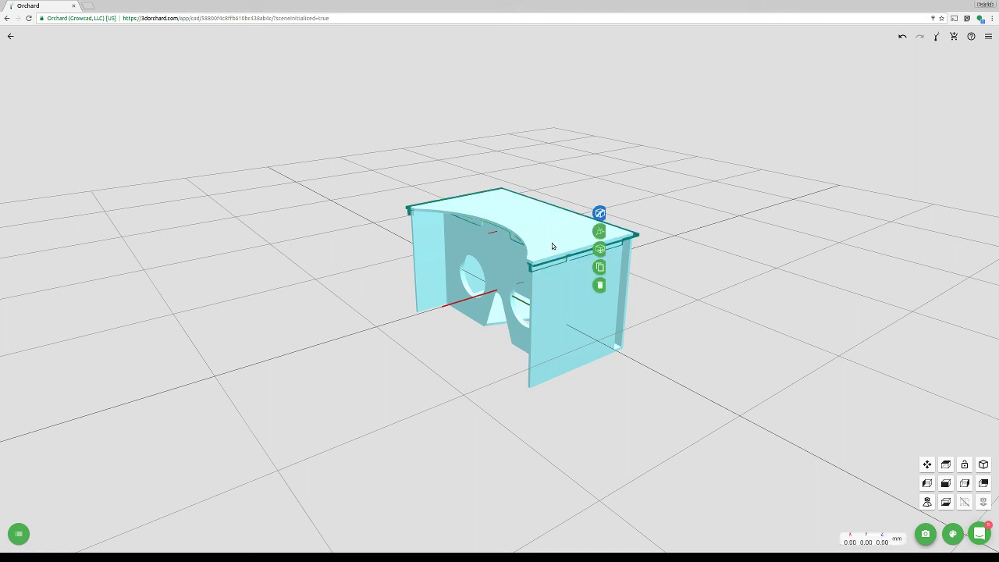
click(600, 212)
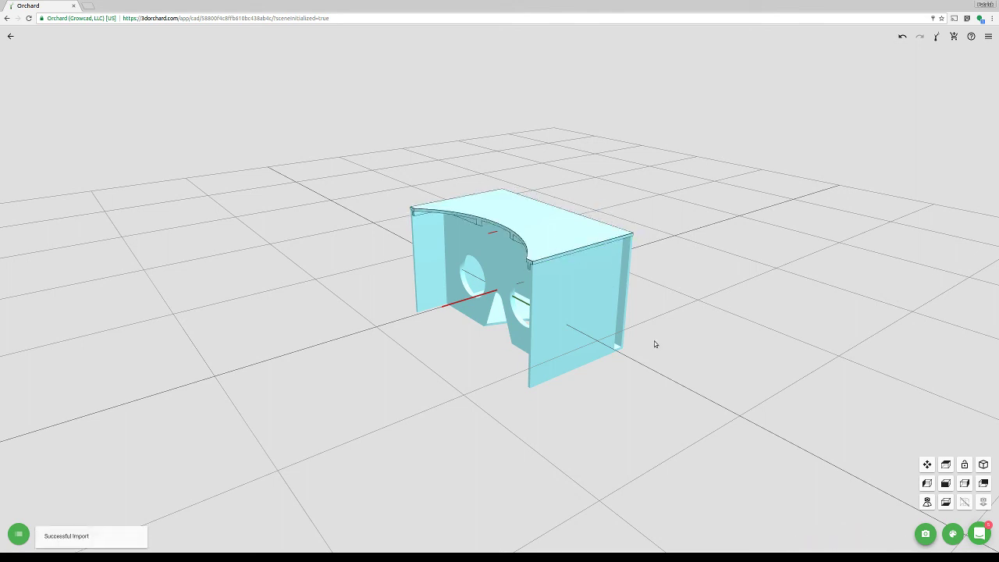
scroll(562, 288, up, 5)
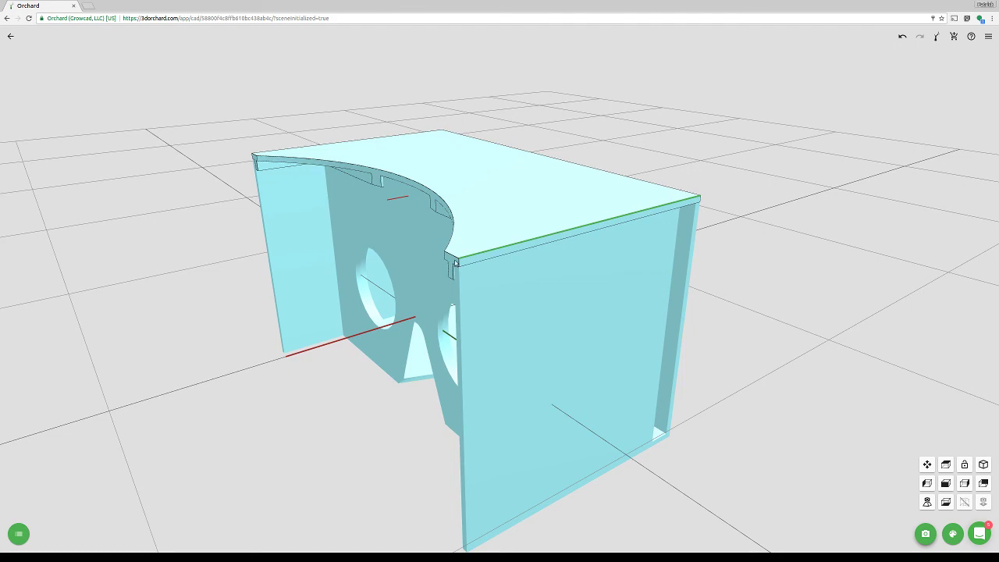
scroll(764, 263, down, 4)
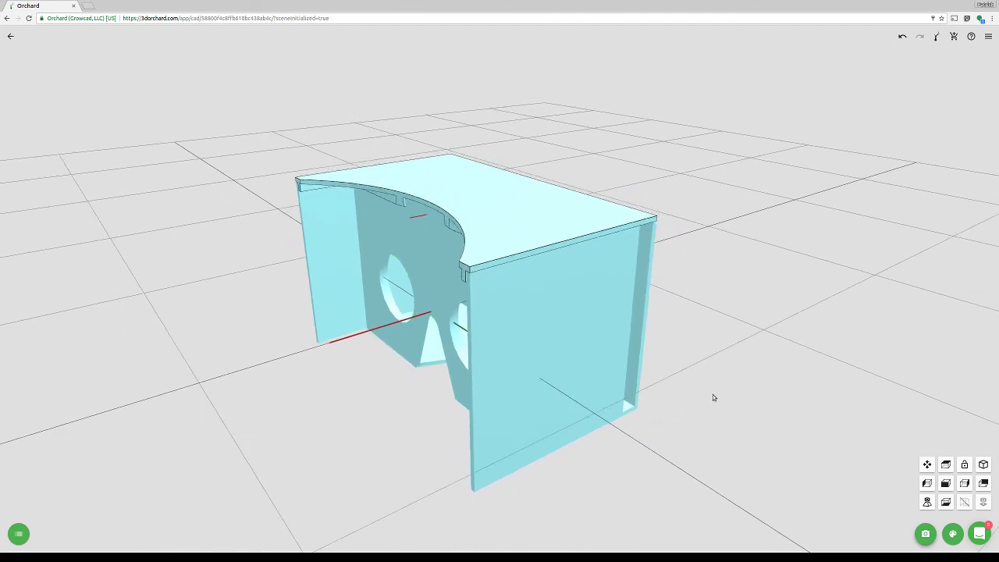
drag(712, 397, 756, 408)
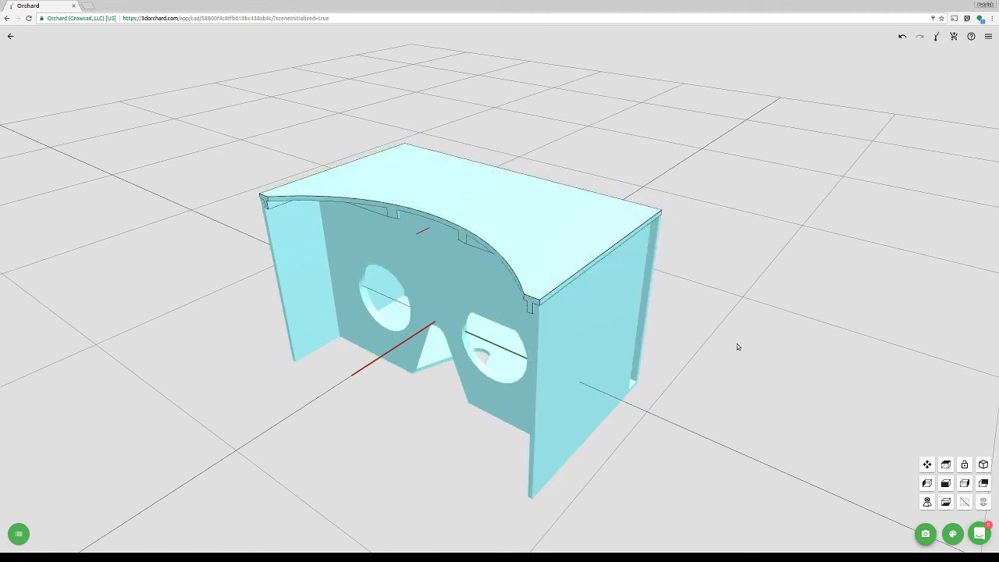
Open the material settings and move one cardboard base copy out of the assembly, beside the headset
click(952, 533)
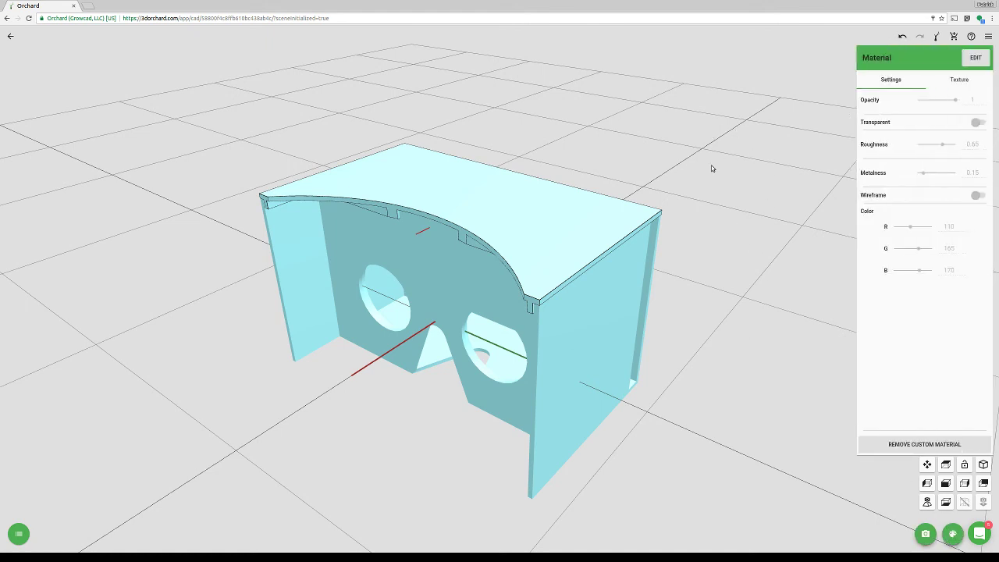
scroll(550, 258, down, 3)
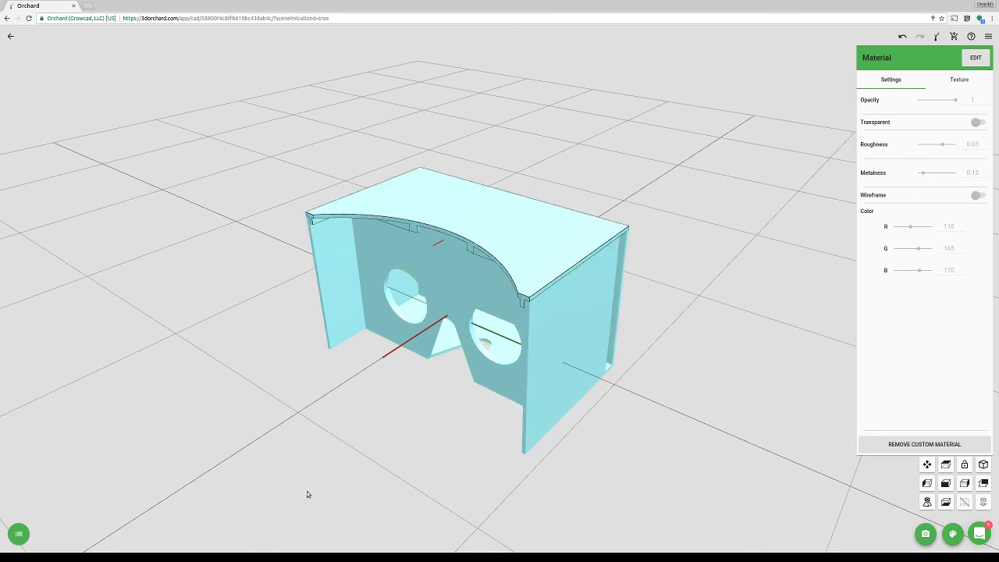
click(19, 533)
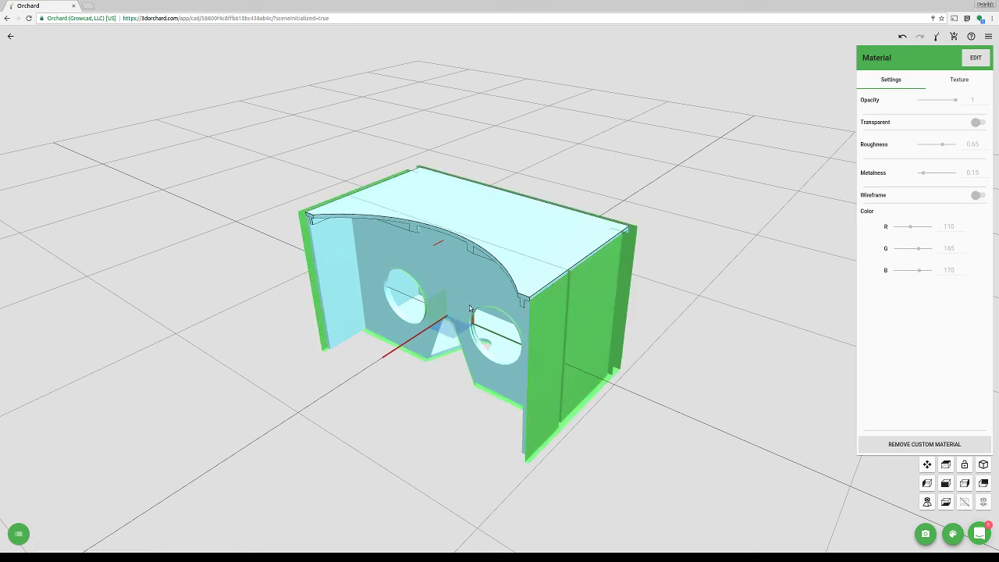
click(524, 279)
click(516, 283)
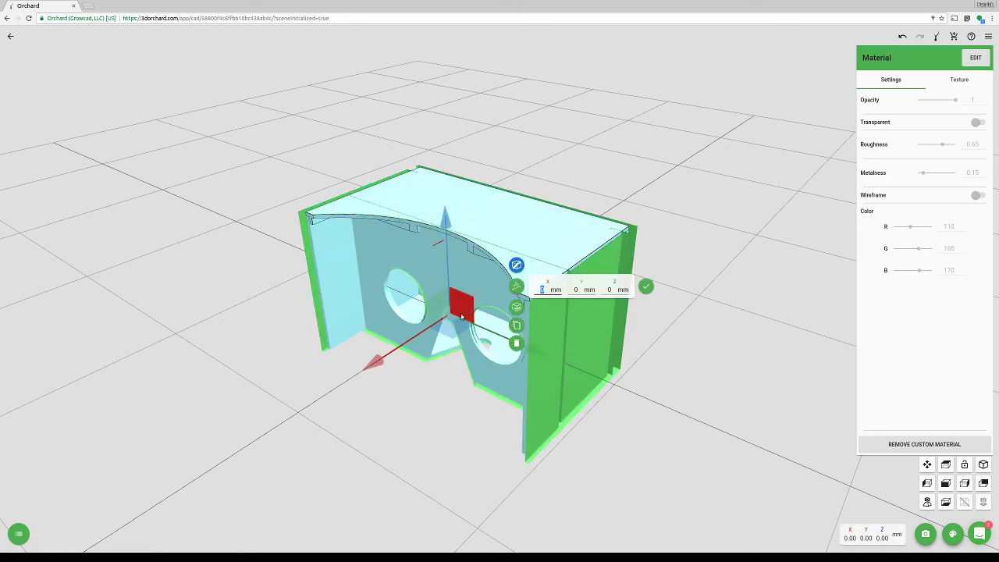
drag(449, 325, 145, 292)
click(646, 289)
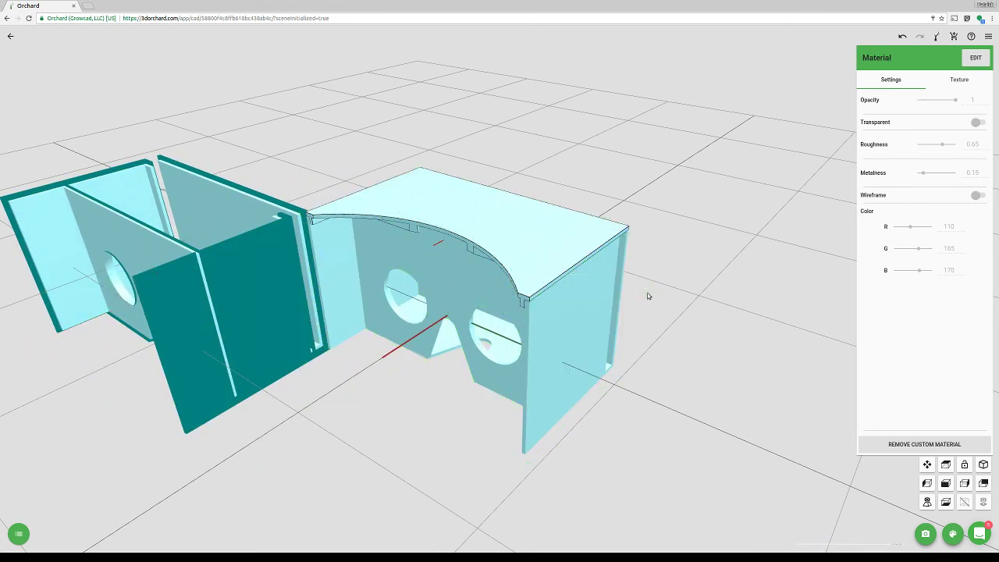
Move a second cardboard base copy behind the headset to about X -193.3 mm, Y -171.9 mm, Z 0 mm
click(458, 296)
drag(460, 323, 454, 148)
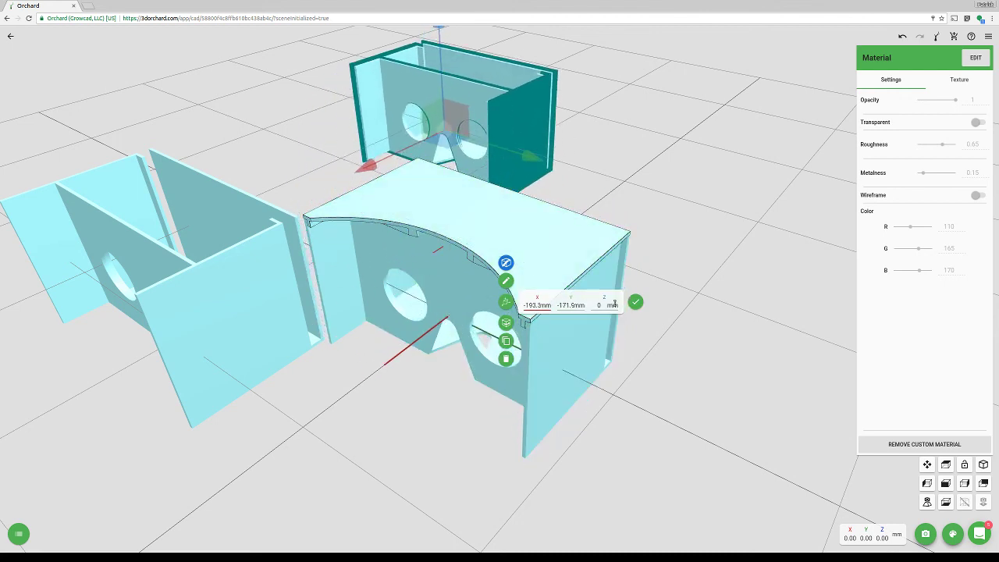
click(635, 301)
Move a third cardboard base copy out of the assembly to about X -140.5 mm, Y 46 mm, Z 0 mm
click(533, 304)
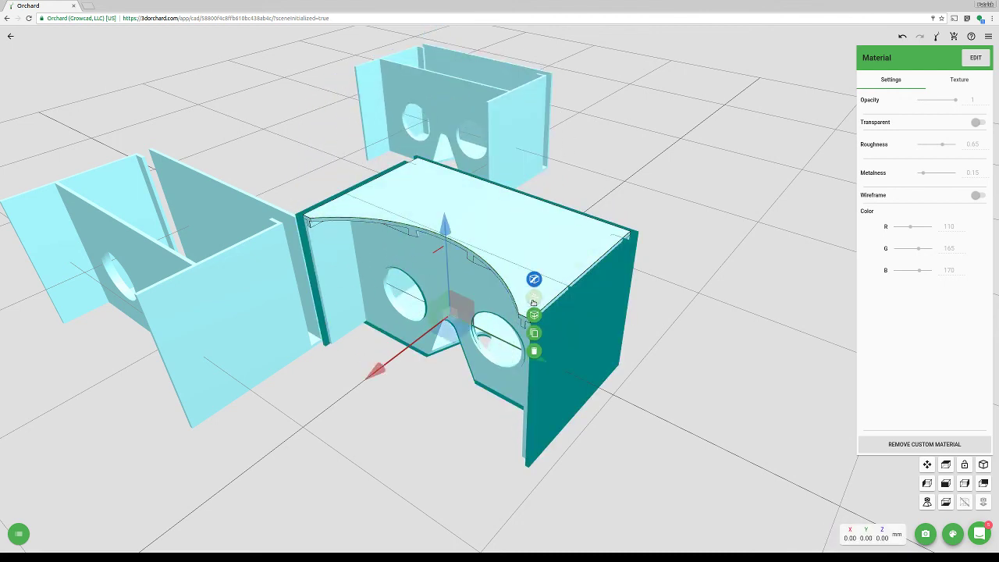
click(534, 302)
drag(445, 323, 658, 234)
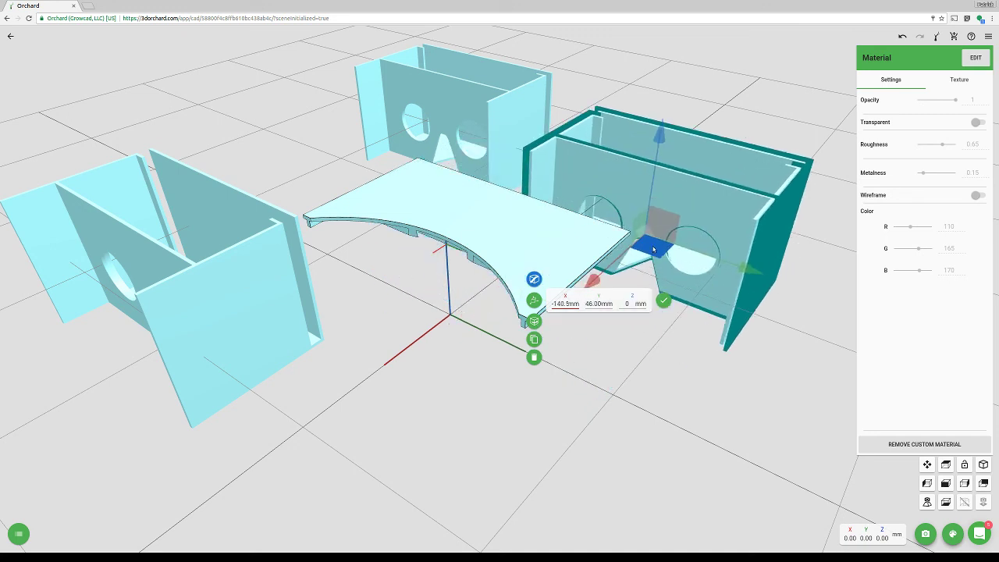
click(663, 301)
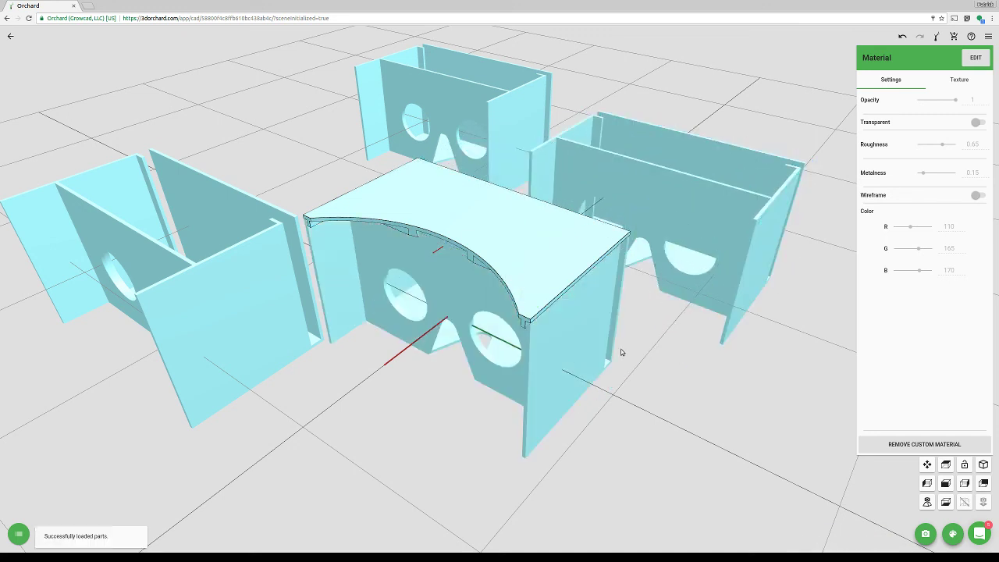
click(594, 355)
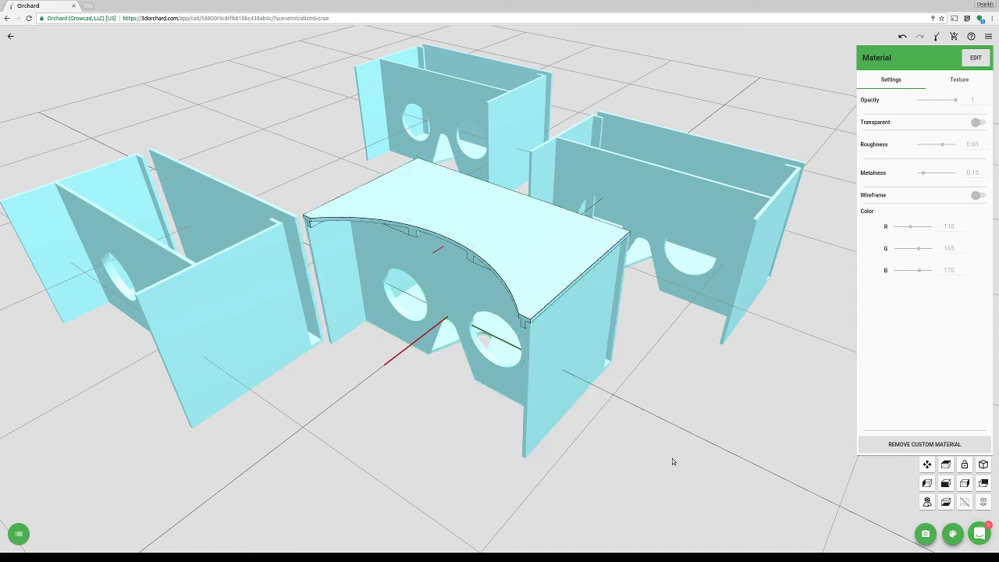
Select the lid together with the base copy at X -140.56 mm, Y 46 mm, and set their material color's green value to 100
click(657, 227)
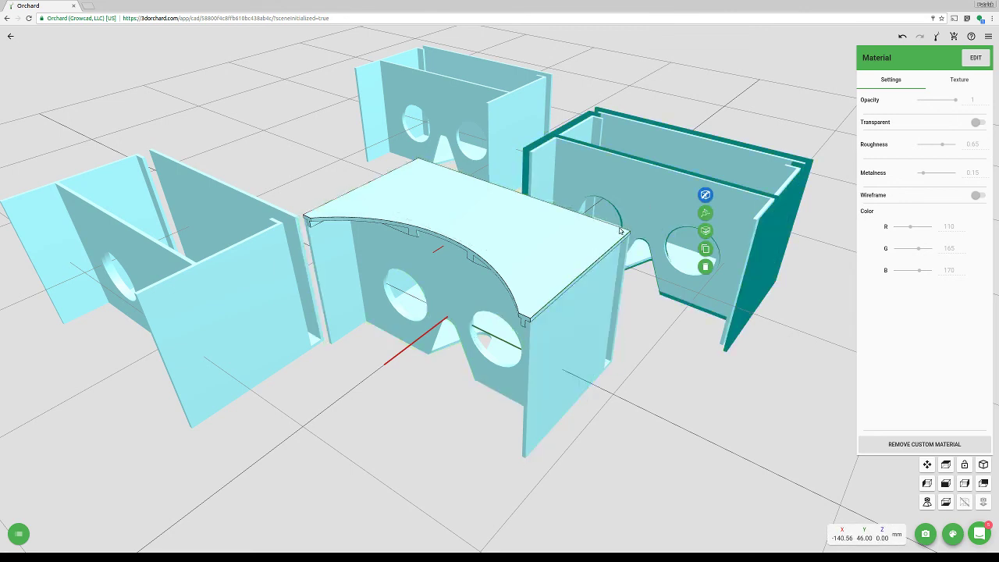
click(545, 253)
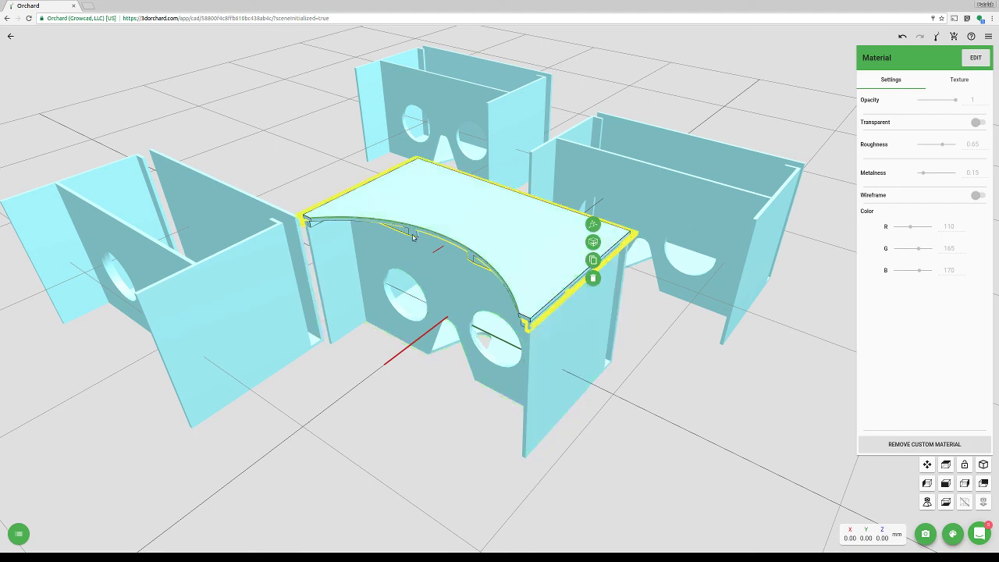
shift+click(602, 178)
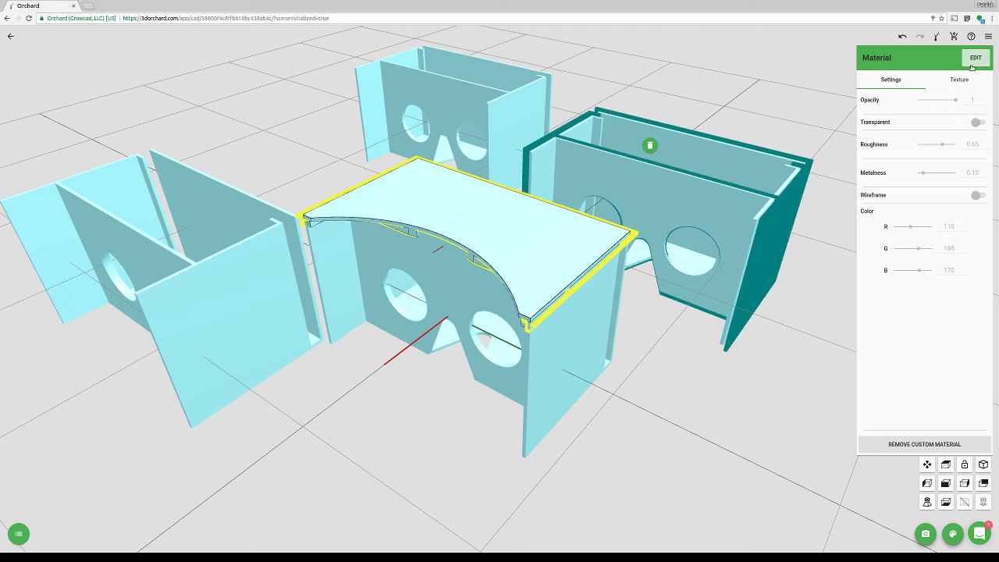
click(950, 535)
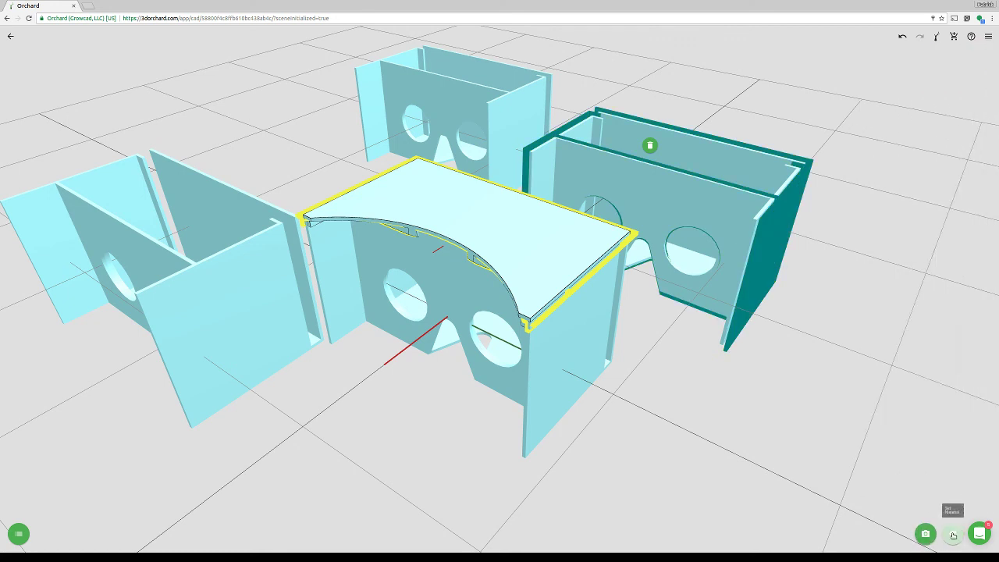
click(953, 535)
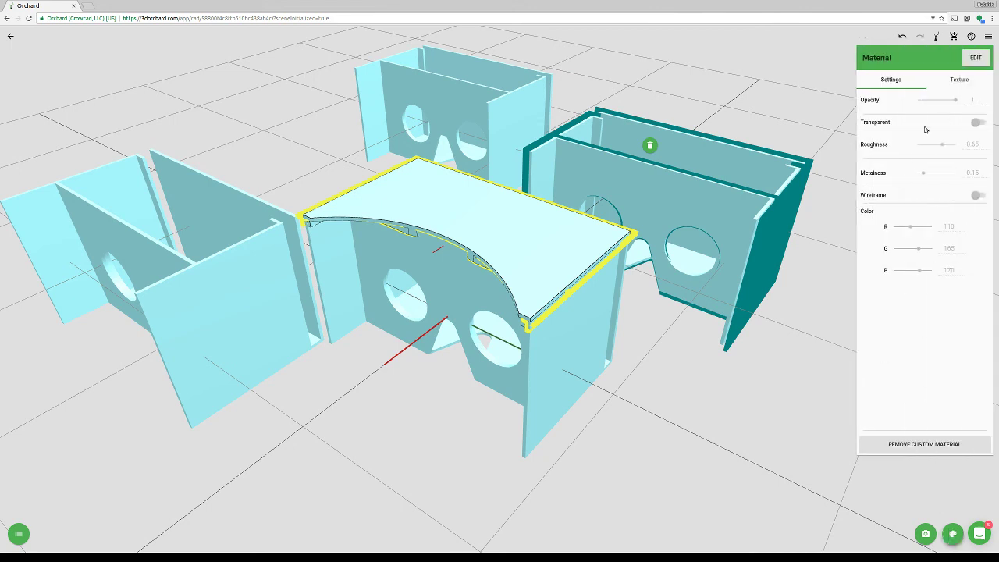
click(973, 59)
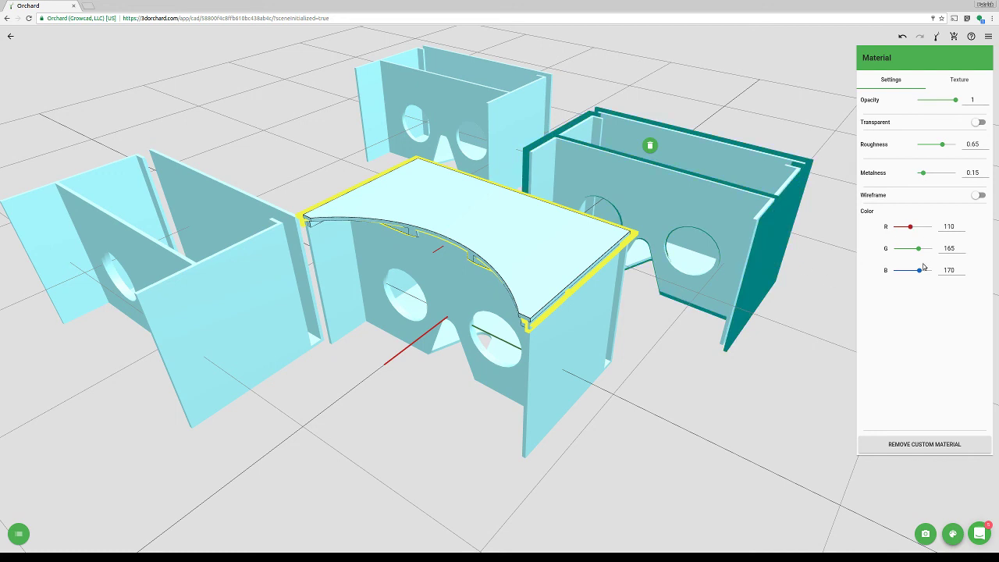
mouse_move(920, 249)
mouse_down()
mouse_move(899, 252)
mouse_move(924, 250)
mouse_move(909, 251)
mouse_up()
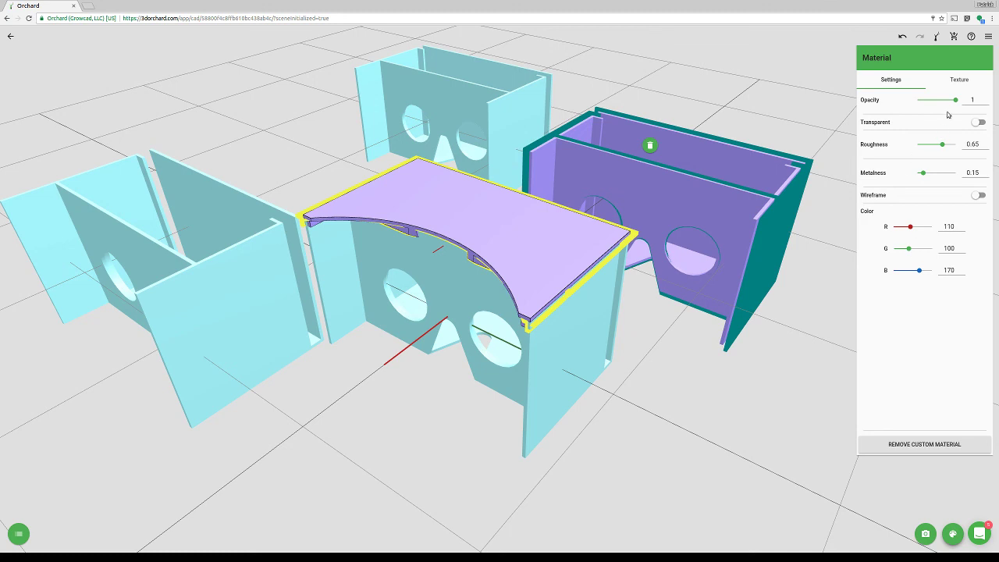
Try the wireframe display on the selected lid and base copy, and switch it back off
mouse_move(955, 101)
mouse_down()
mouse_move(930, 115)
mouse_move(959, 107)
mouse_up()
click(980, 195)
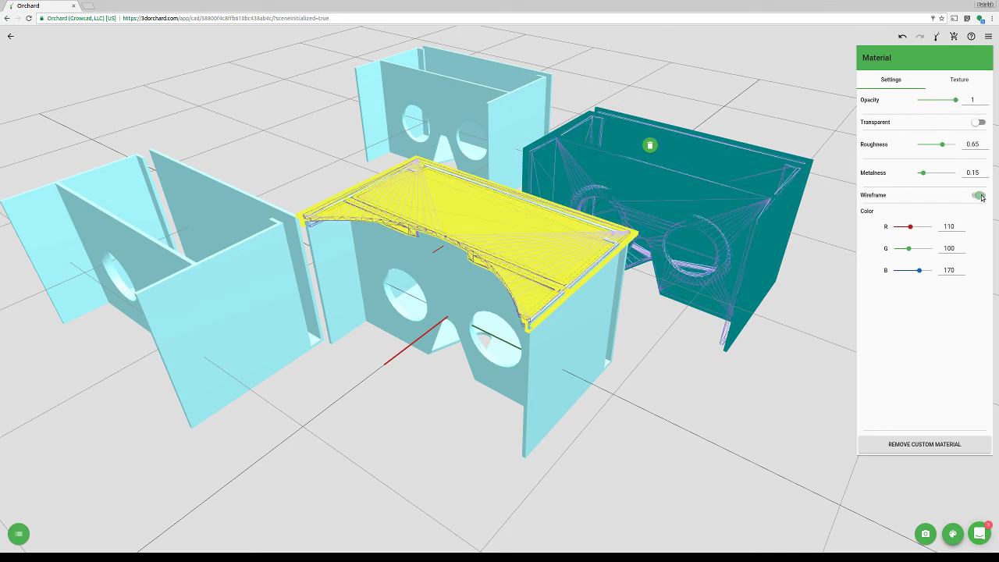
click(980, 195)
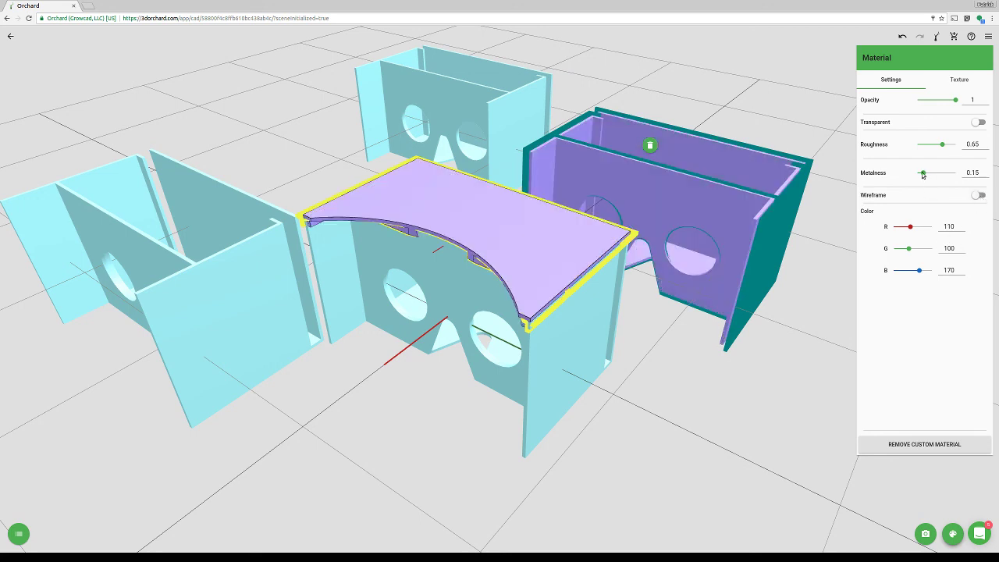
Set the material roughness to 0.25 and metalness to 0.35 for the selected lid and base copy
drag(922, 175, 946, 177)
drag(375, 366, 648, 390)
scroll(486, 337, up, 4)
drag(691, 429, 732, 414)
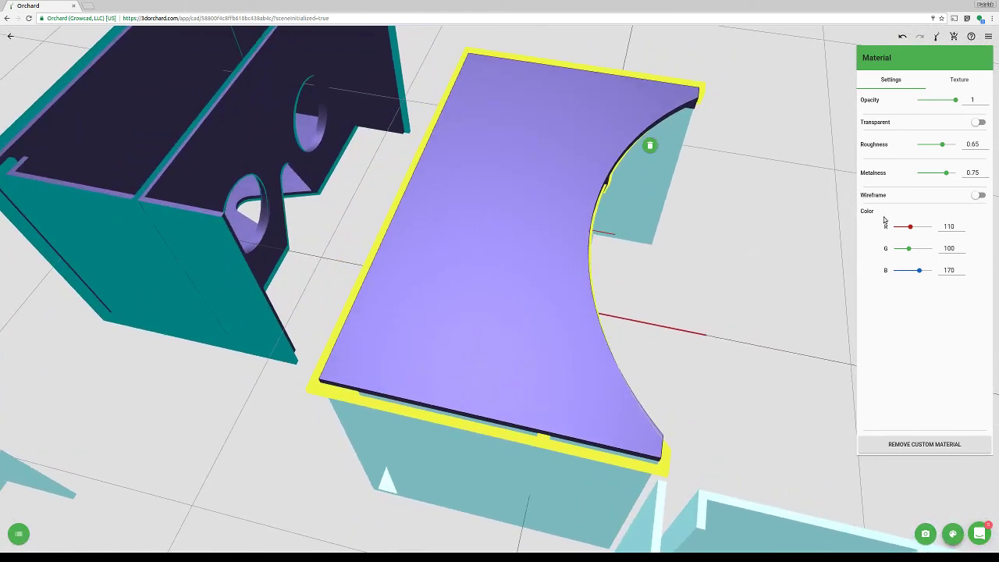
drag(942, 145, 929, 147)
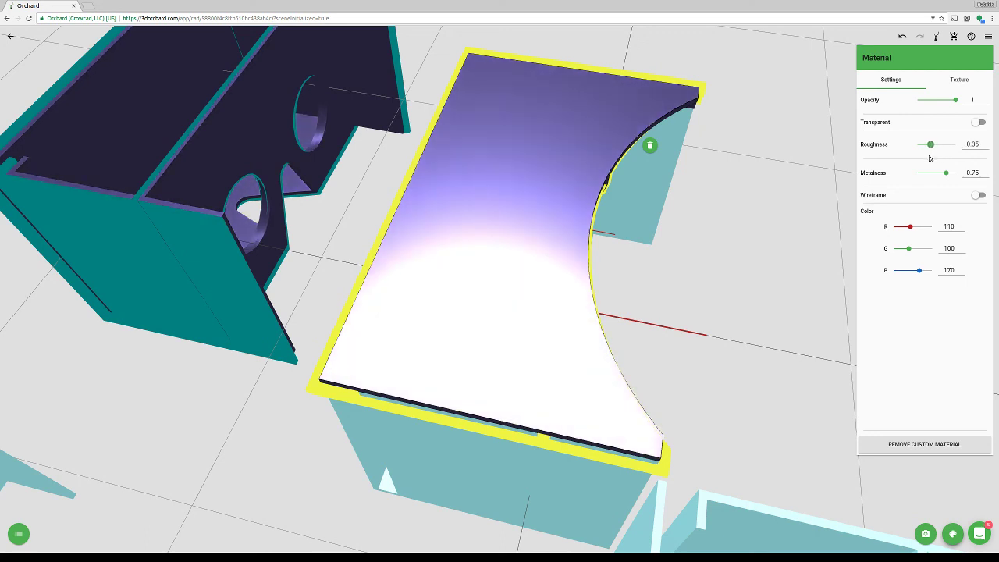
drag(928, 159, 926, 178)
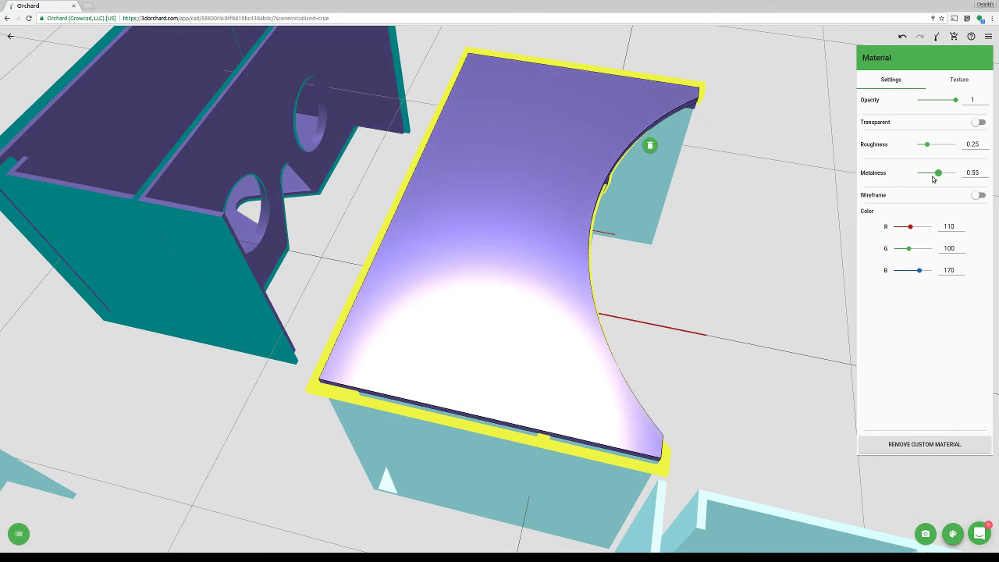
drag(683, 330, 684, 321)
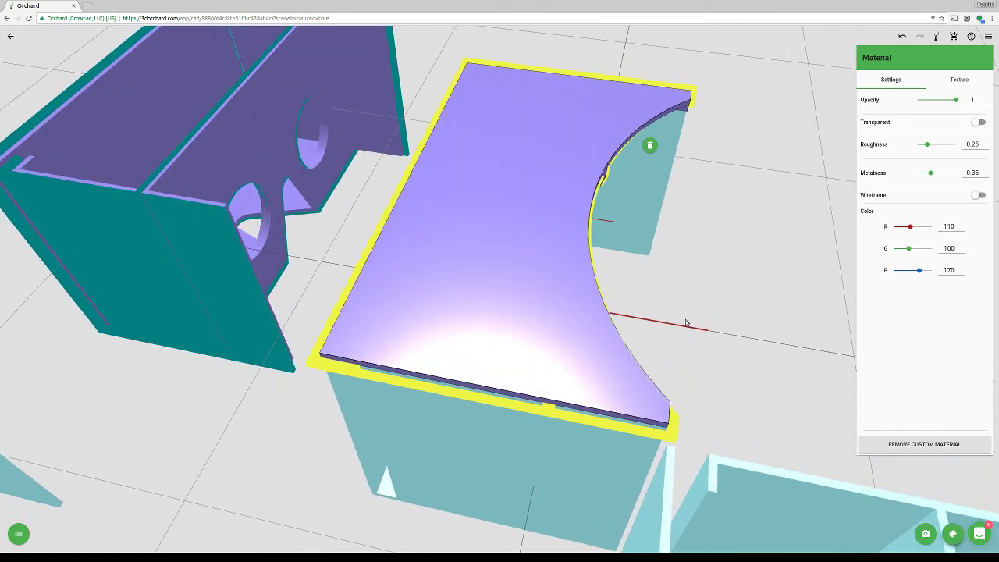
Apply the light speckled granite texture to the selected lid and base copy
click(950, 82)
click(909, 83)
click(964, 84)
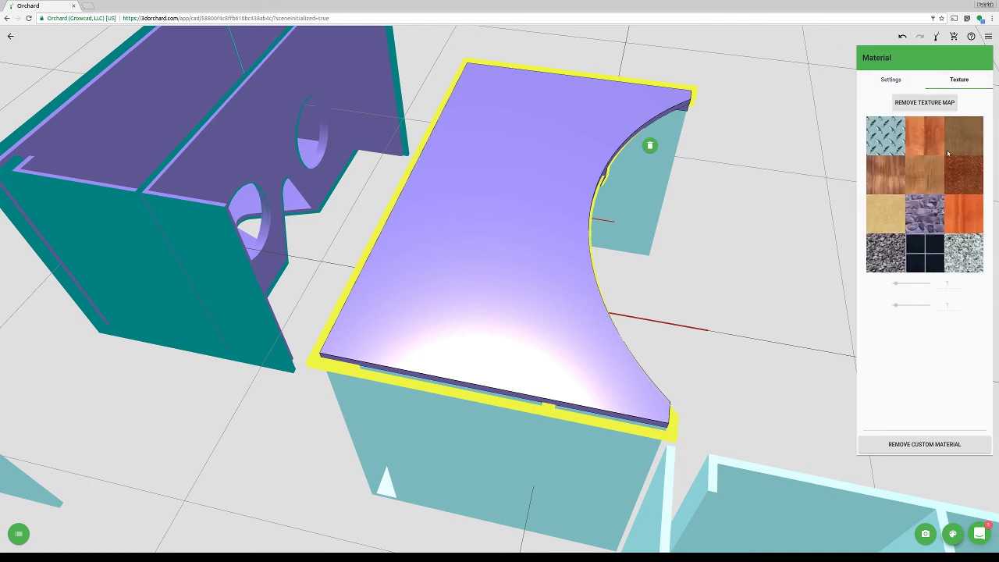
click(966, 254)
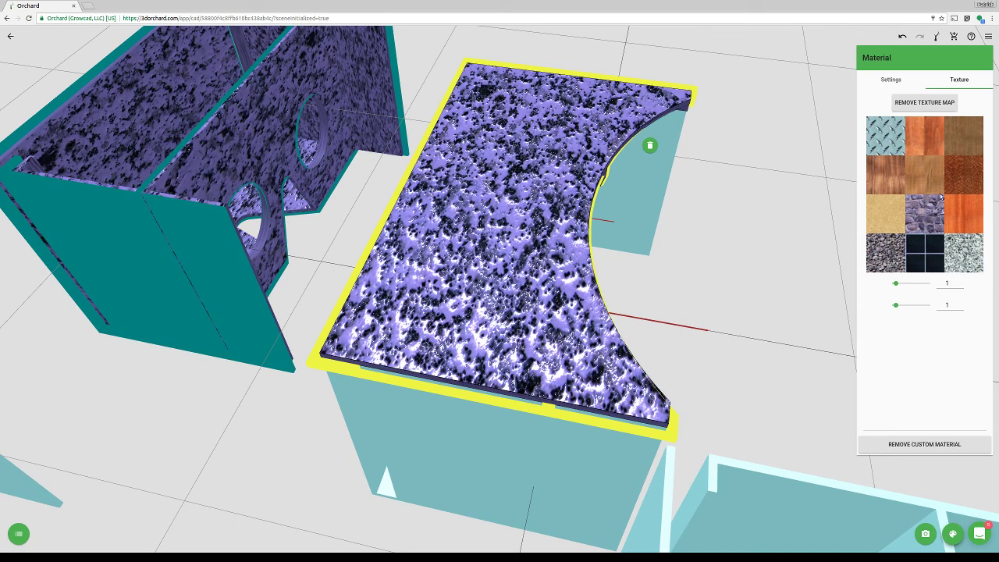
Set the red, green and blue material color values of the selected parts to 255 each
click(899, 81)
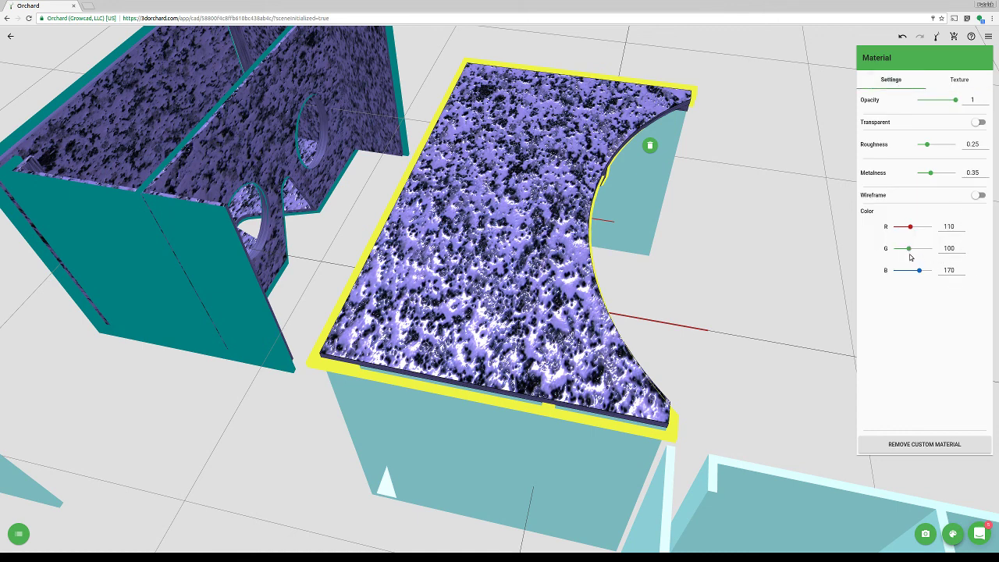
drag(909, 250, 932, 270)
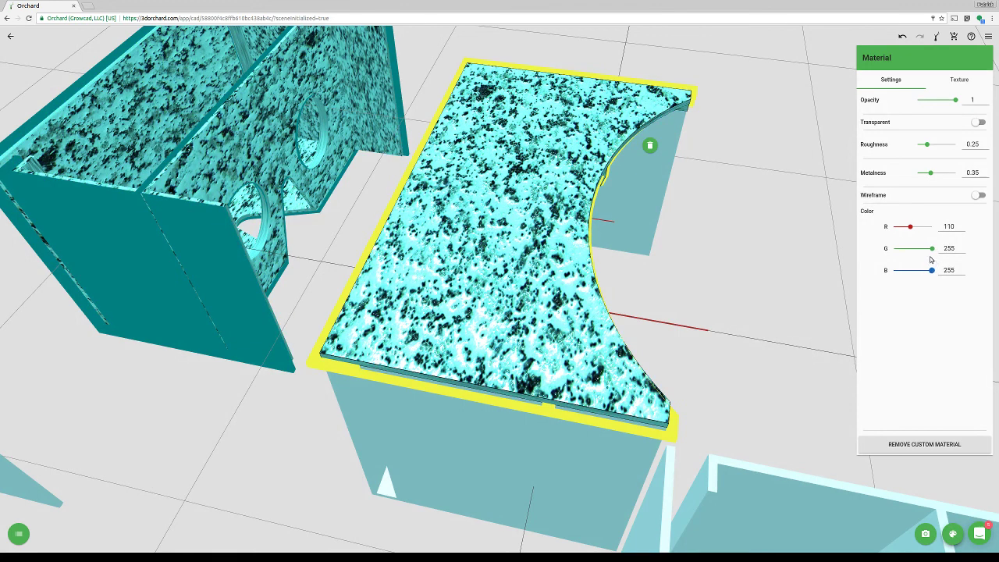
drag(910, 227, 922, 227)
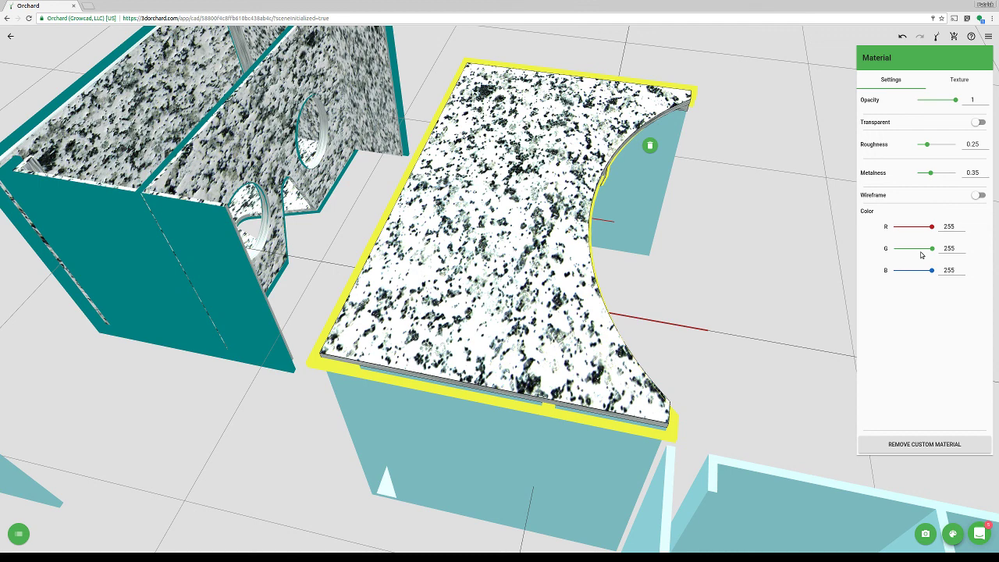
Remove the granite texture map from the selected parts and apply the dark reddish-brown wood texture instead
click(949, 83)
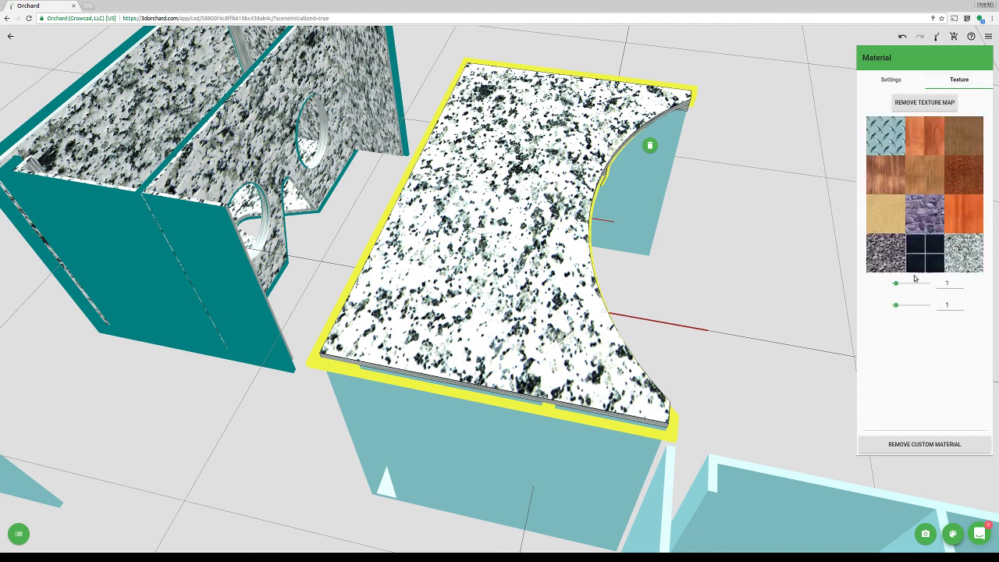
click(924, 104)
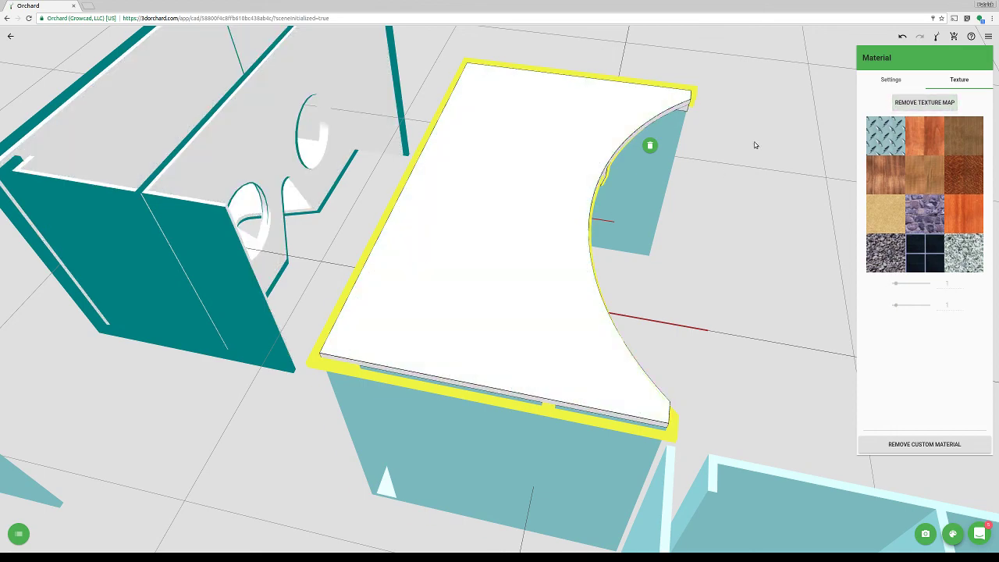
click(953, 178)
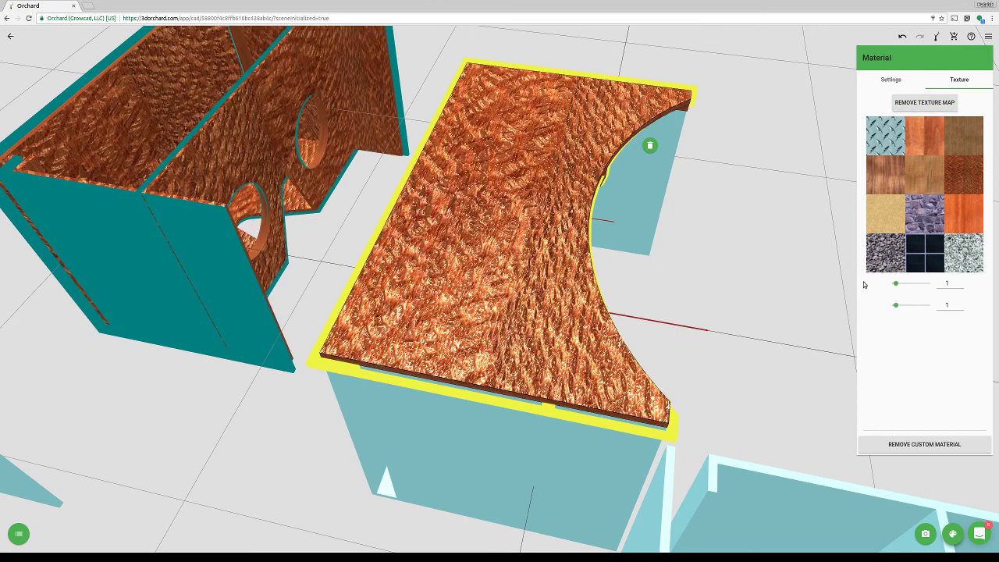
drag(801, 360, 605, 359)
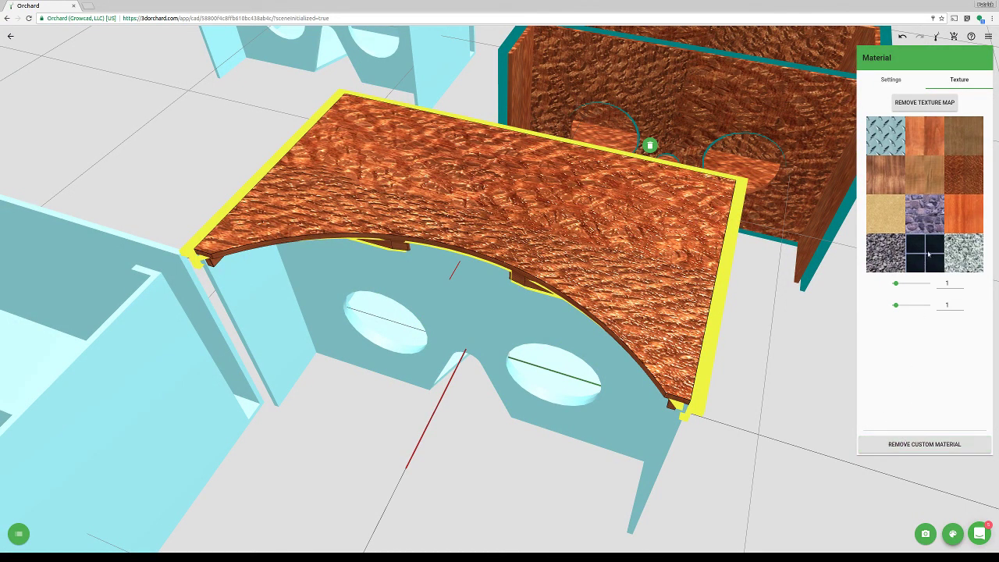
Remove the custom material from the lid and base copy, and close the material settings
click(930, 444)
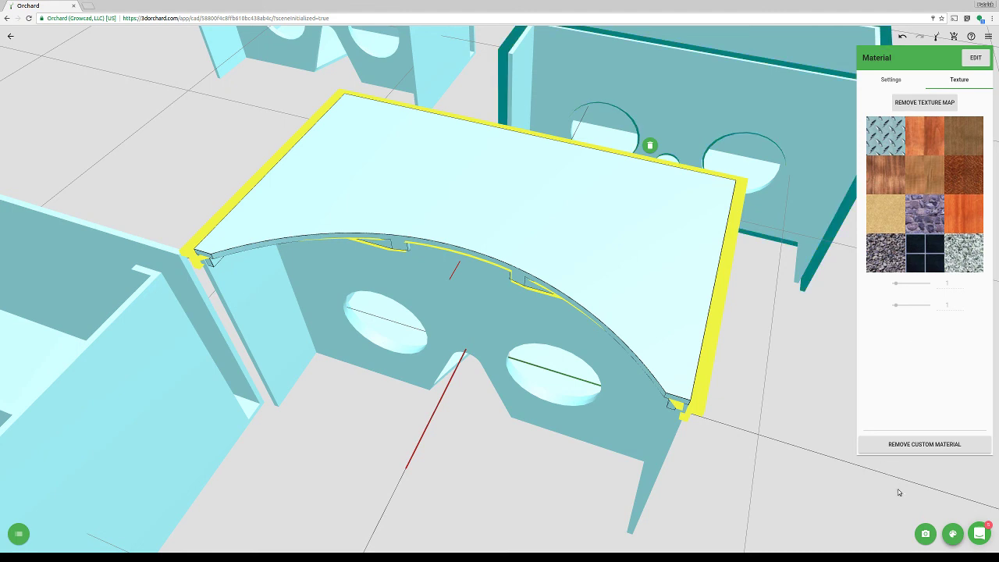
click(757, 456)
scroll(750, 397, down, 3)
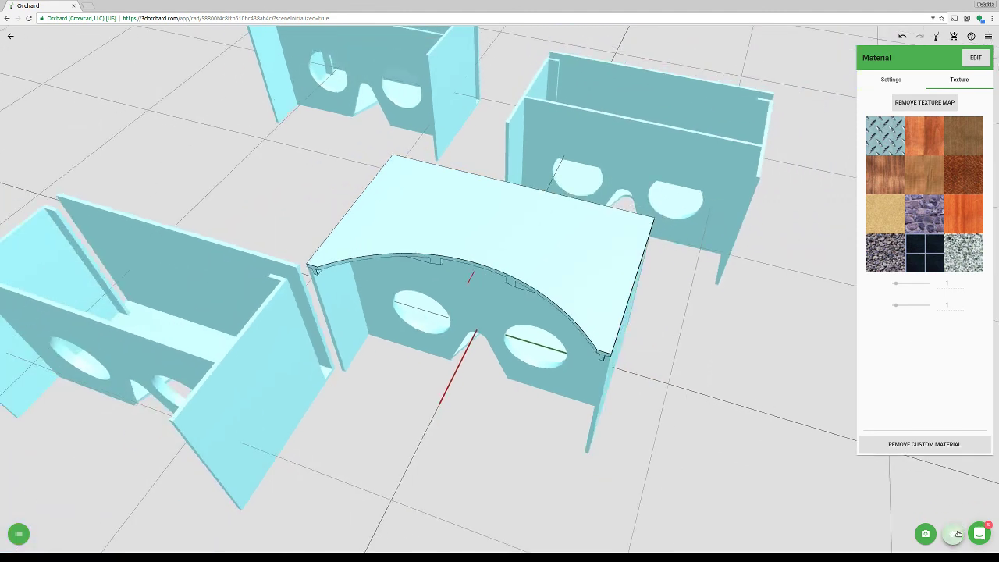
click(953, 533)
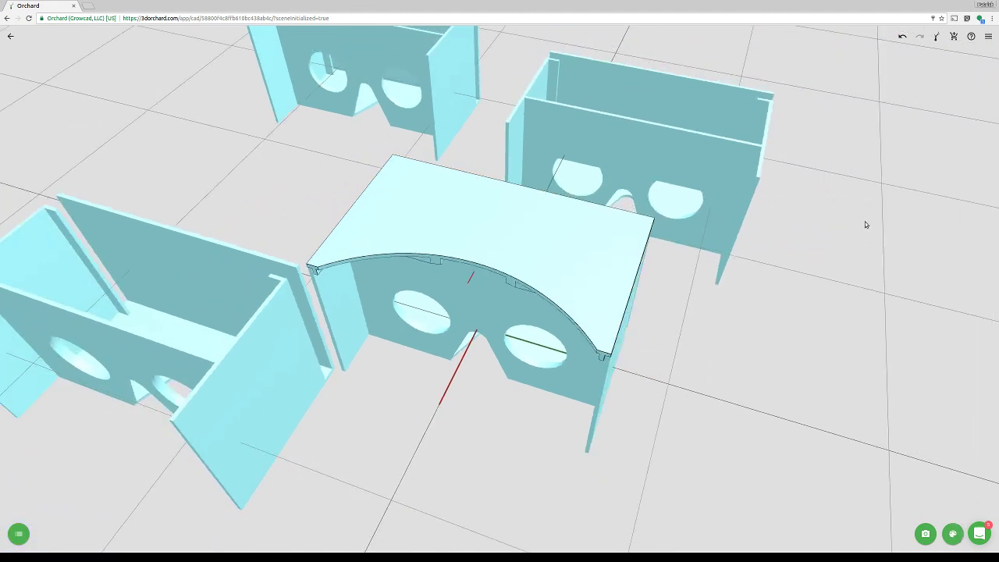
drag(865, 225, 796, 265)
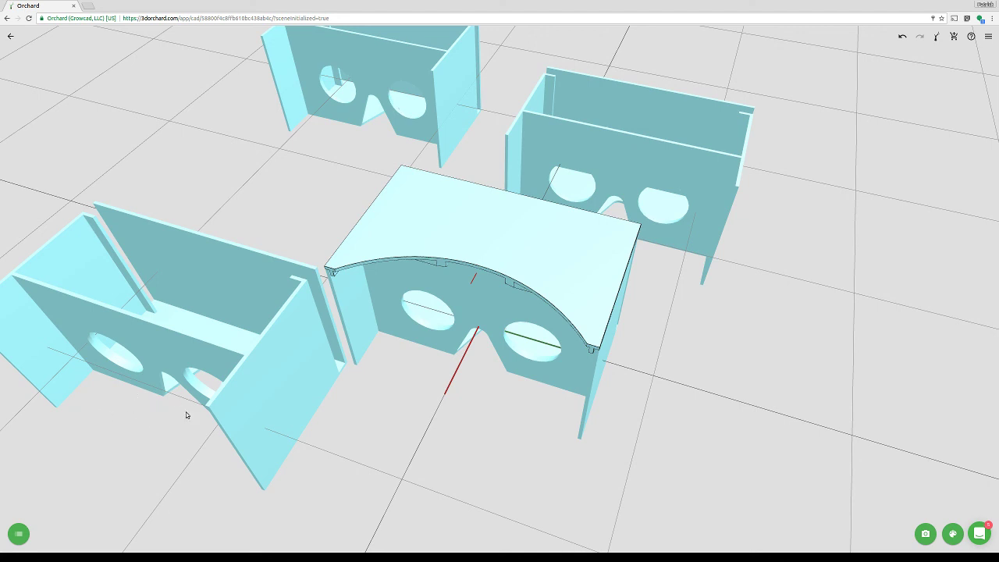
Leave the Cardboard V2 editor without saving and return to the gallery of all objects
click(11, 35)
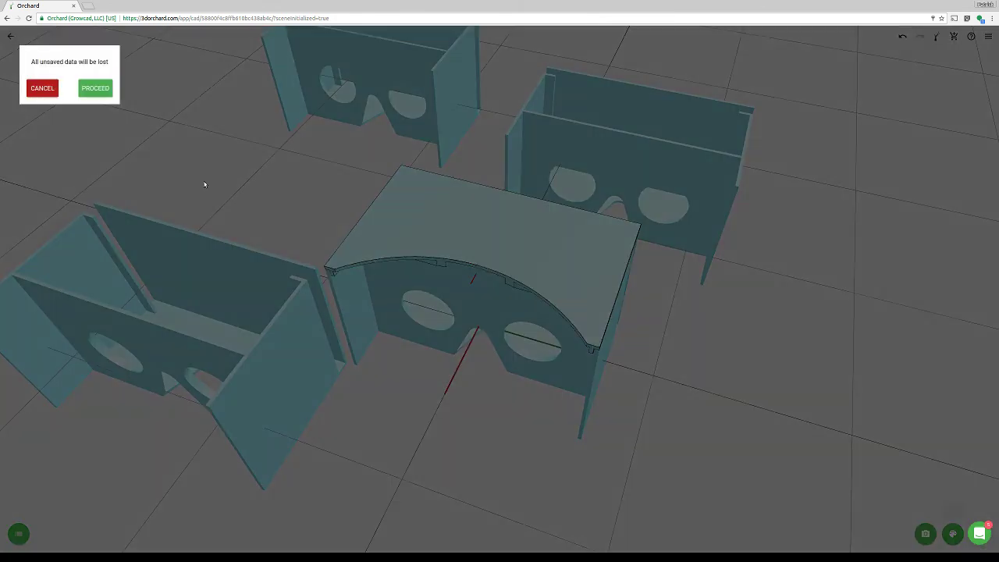
click(100, 91)
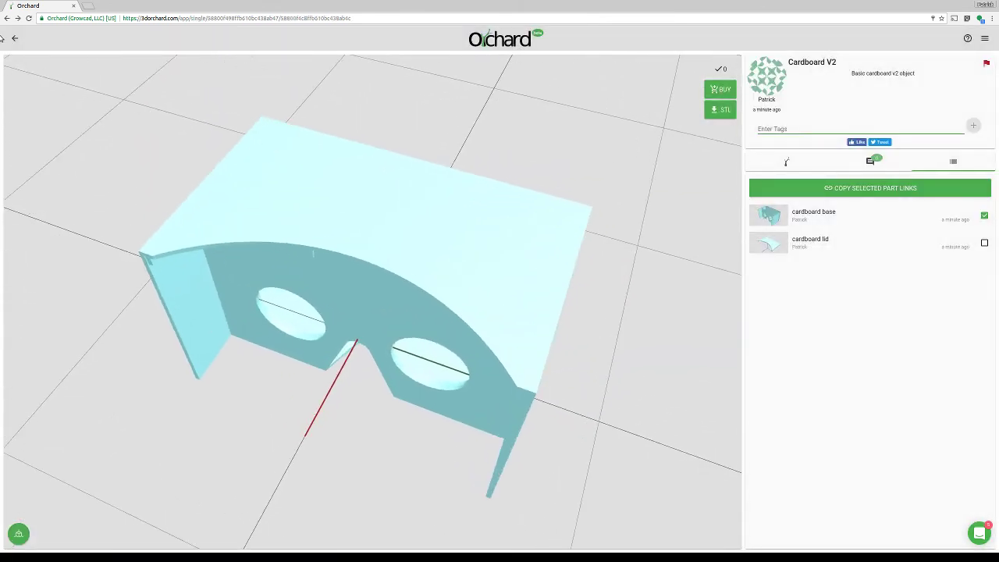
click(14, 36)
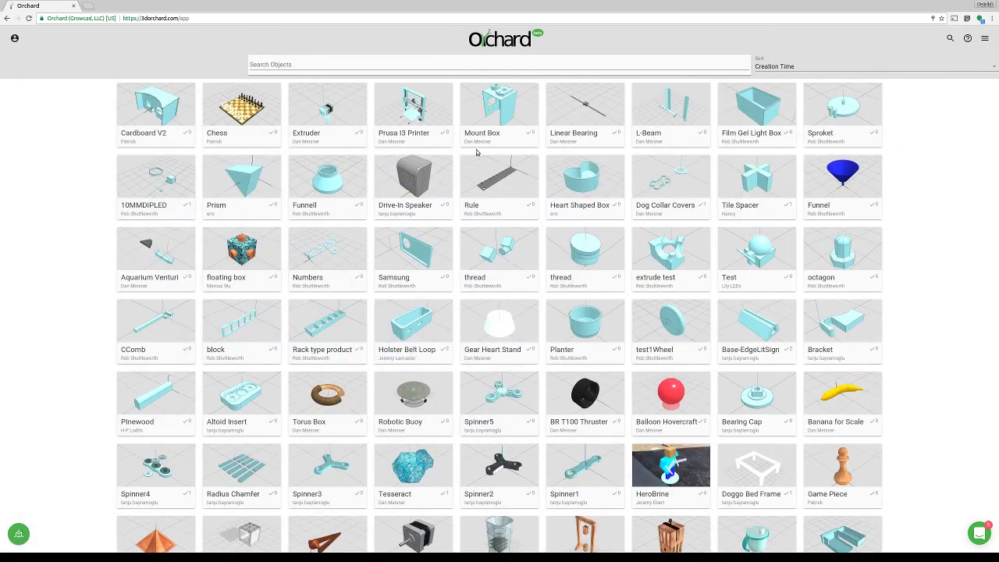
Open the Drive-In Speaker object from the gallery and examine its front and side
click(438, 185)
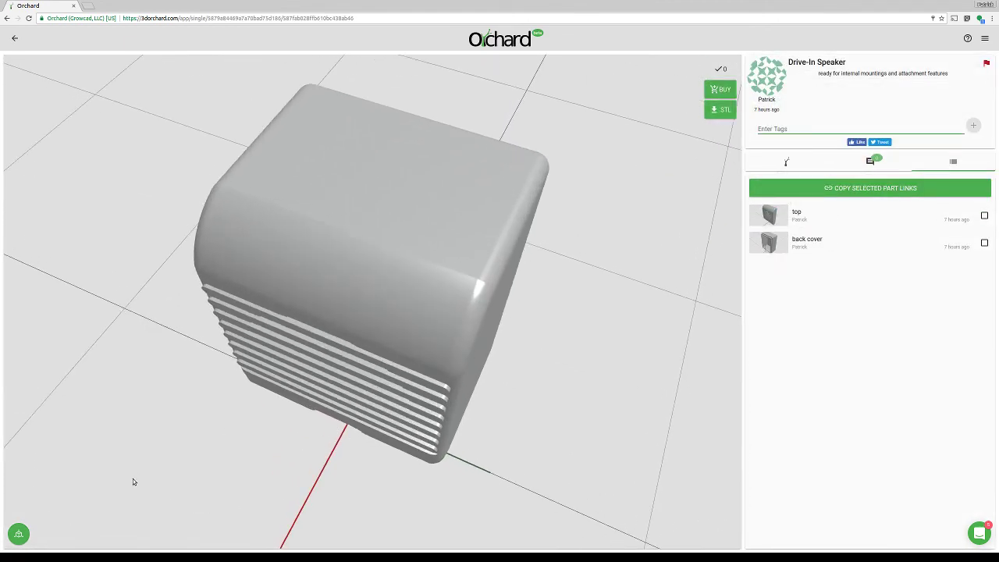
drag(403, 462, 356, 399)
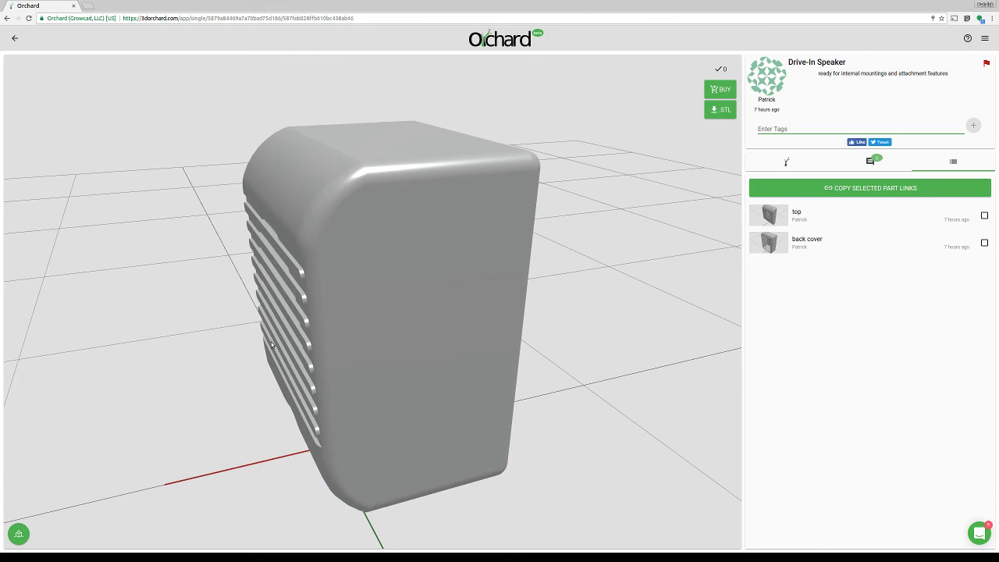
drag(272, 346, 531, 281)
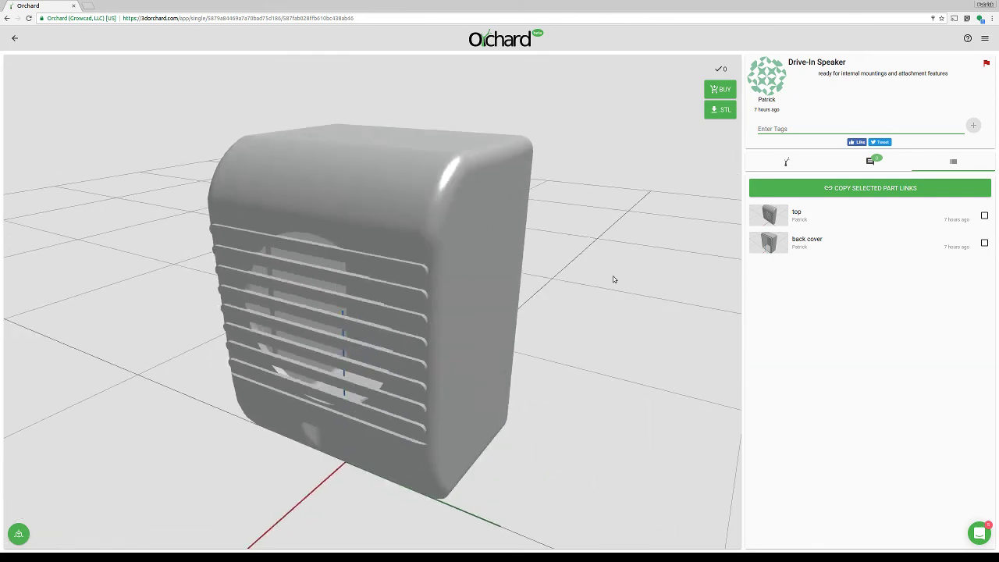
Show the Drive-In Speaker's version tree, reopening the object from the gallery to display its full branches
click(788, 164)
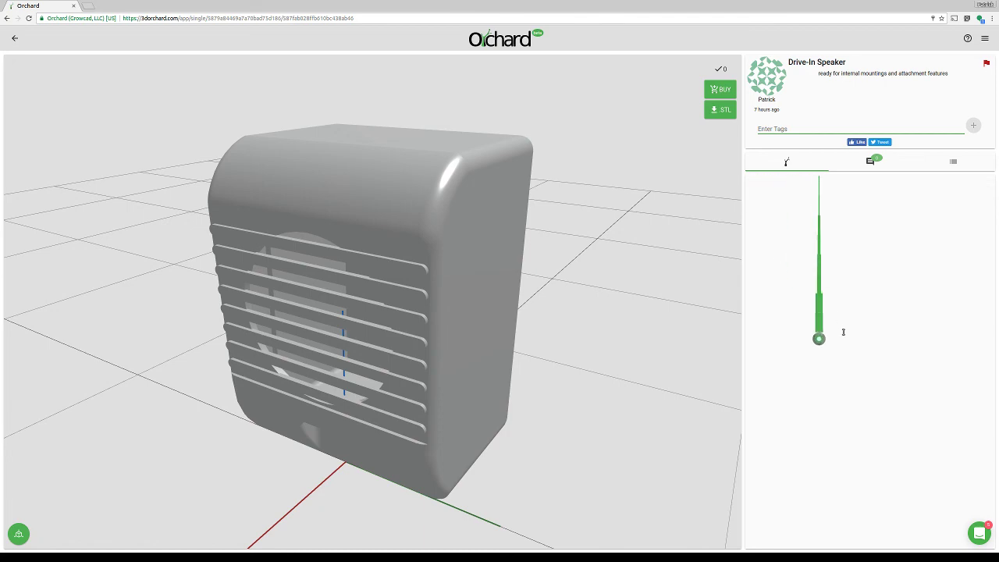
click(854, 167)
click(792, 163)
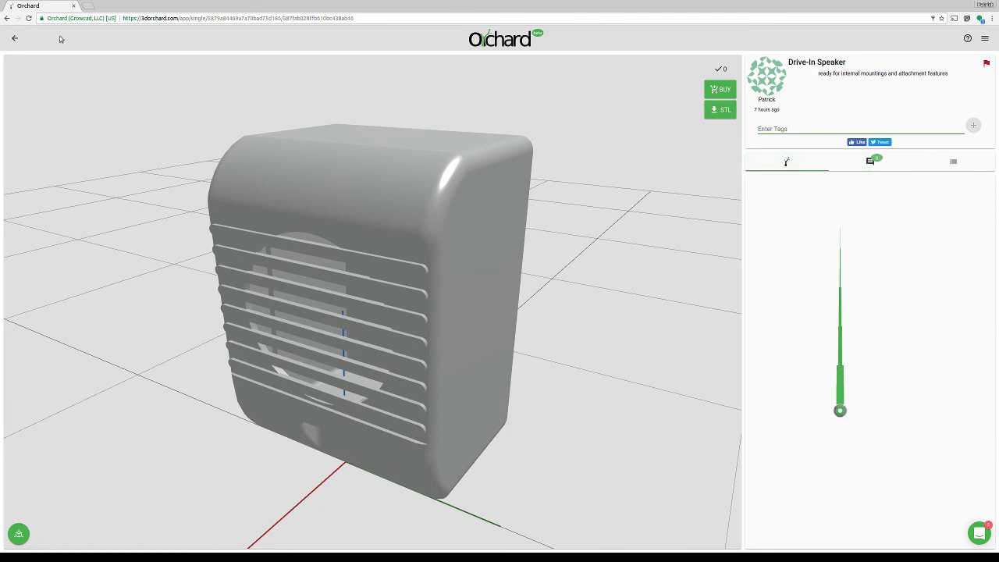
click(15, 38)
click(443, 213)
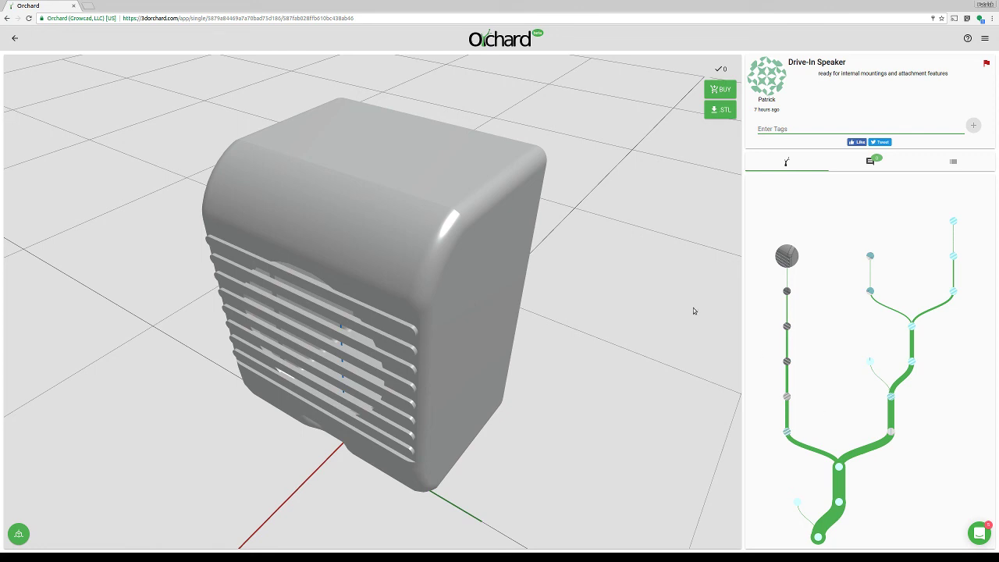
drag(536, 435, 439, 416)
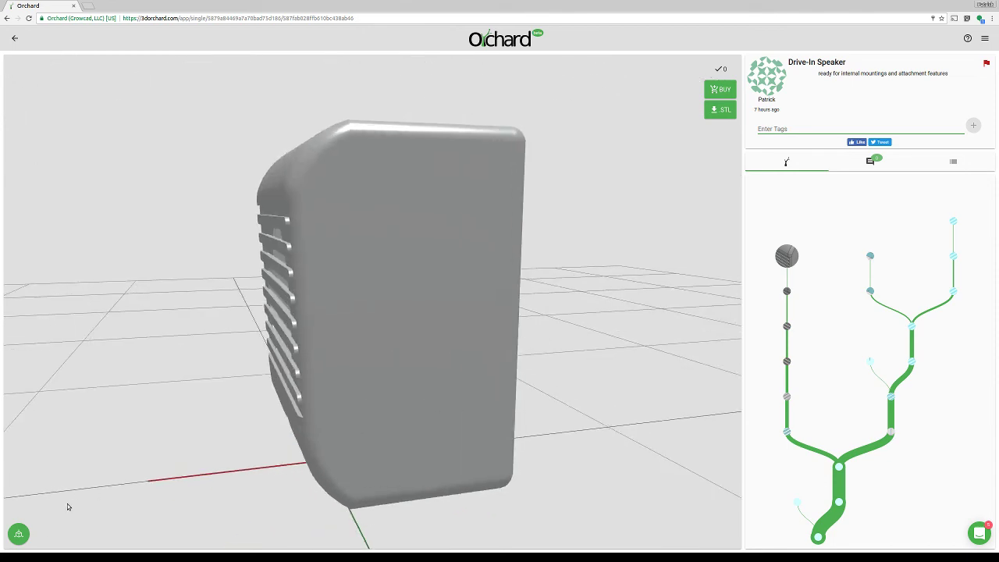
Open the Drive-In Speaker for editing and move its front grille part about 28.62 mm along X
click(19, 533)
scroll(503, 281, down, 3)
scroll(515, 211, up, 3)
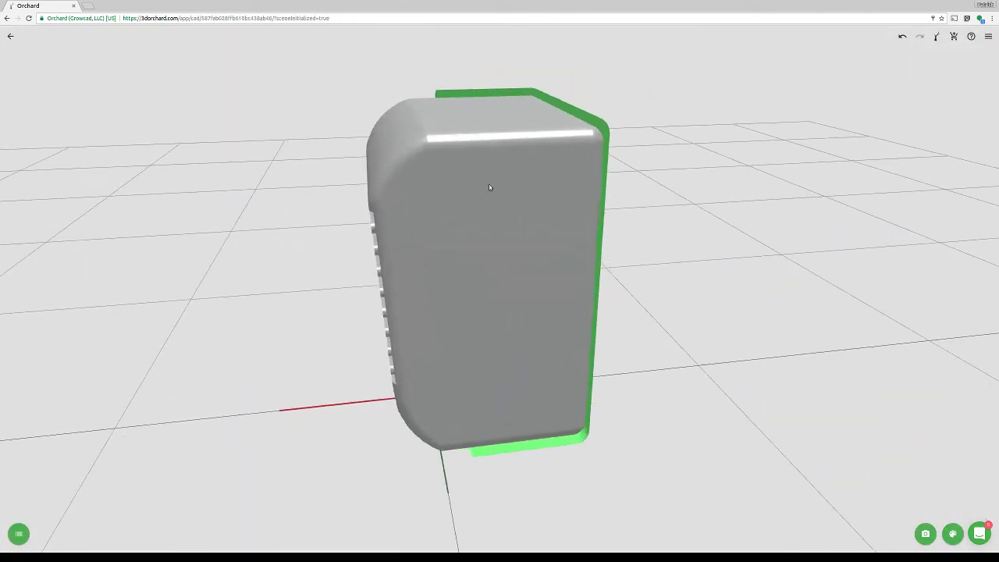
click(428, 208)
click(473, 173)
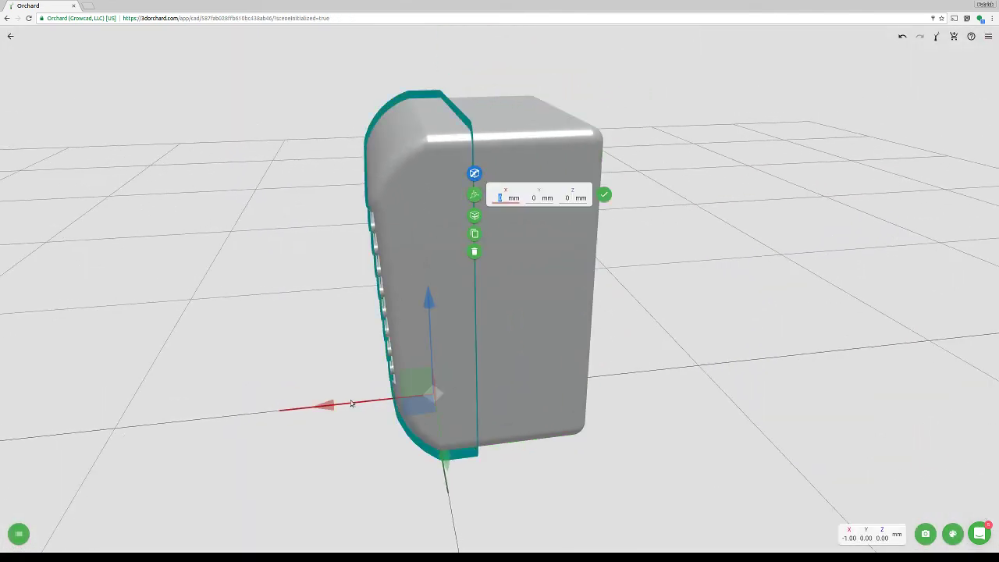
drag(431, 344, 342, 351)
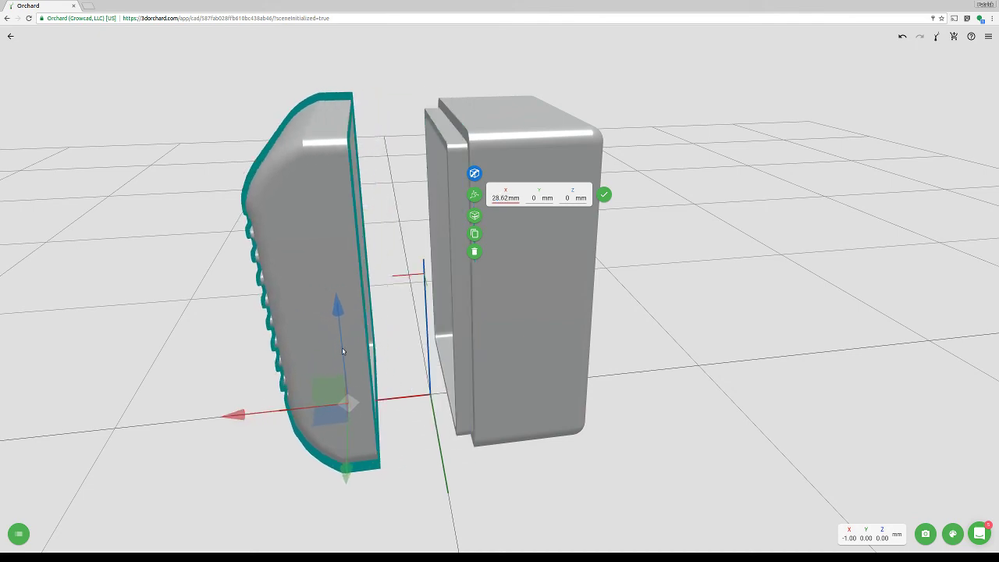
click(604, 194)
Examine the separated speaker halves from inside and outside, and load the front grille part for editing
drag(633, 324, 330, 233)
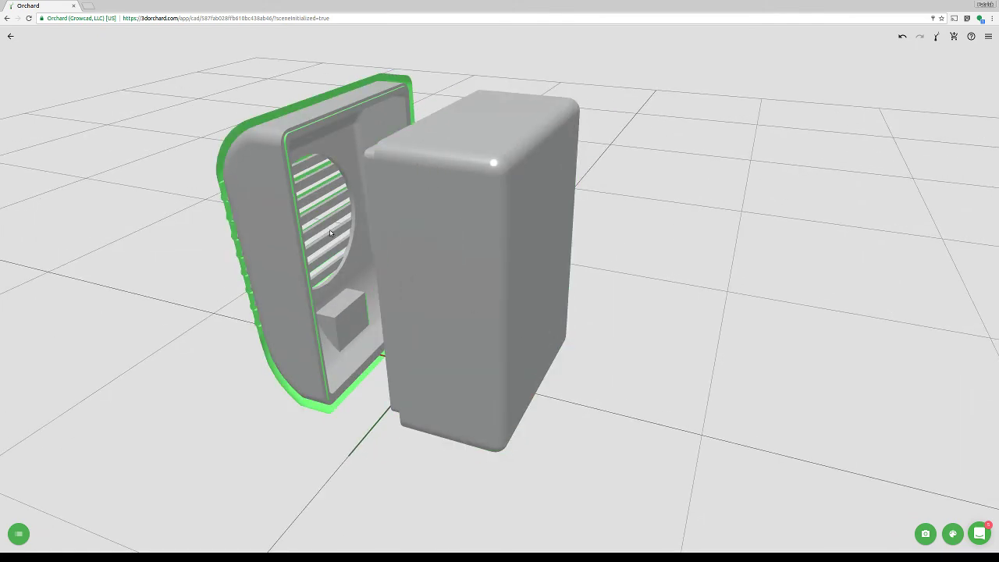
drag(314, 341, 572, 285)
click(572, 283)
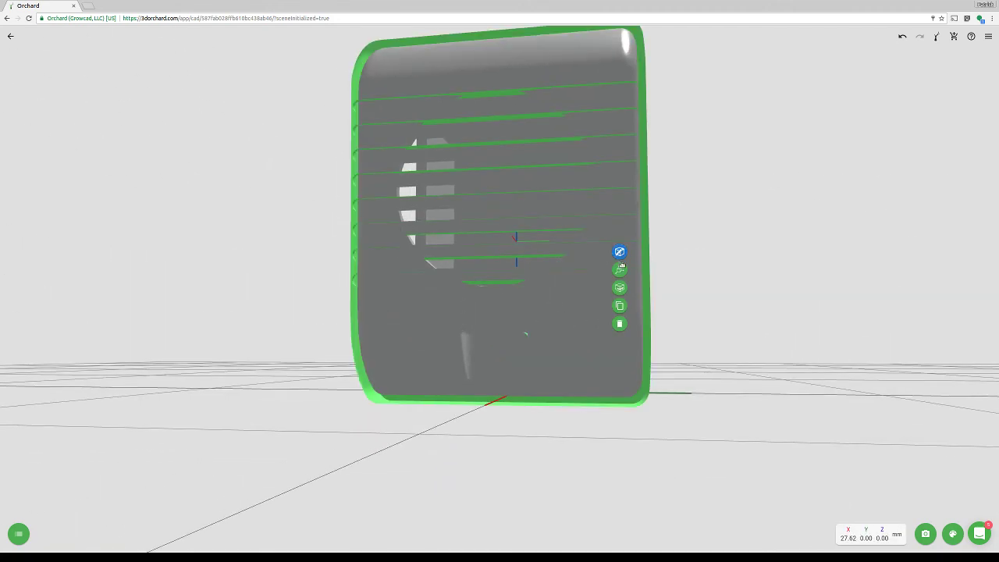
click(620, 256)
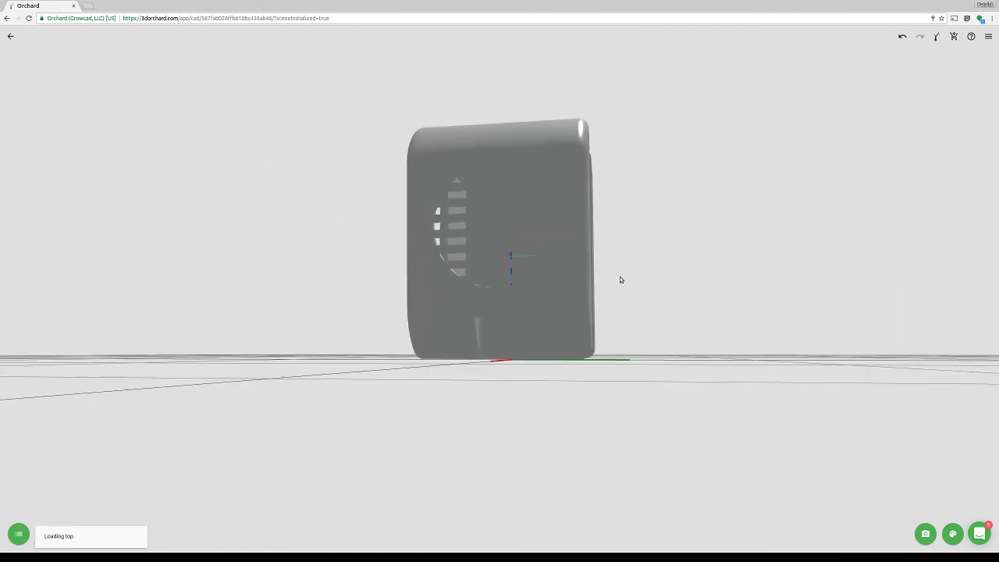
drag(658, 261, 406, 338)
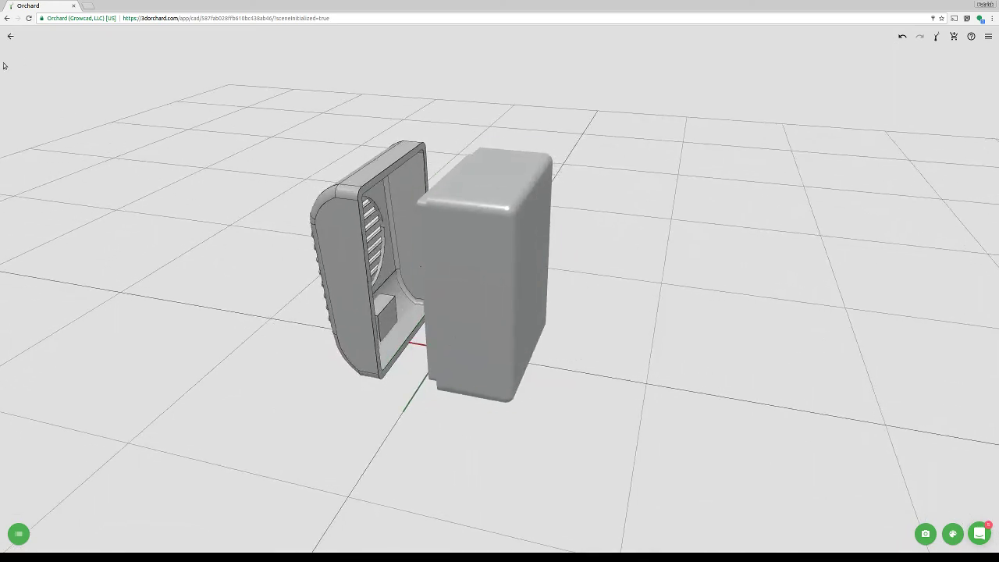
Leave the speaker editor, discarding the unsaved changes, and return to the Drive-In Speaker object page
click(11, 36)
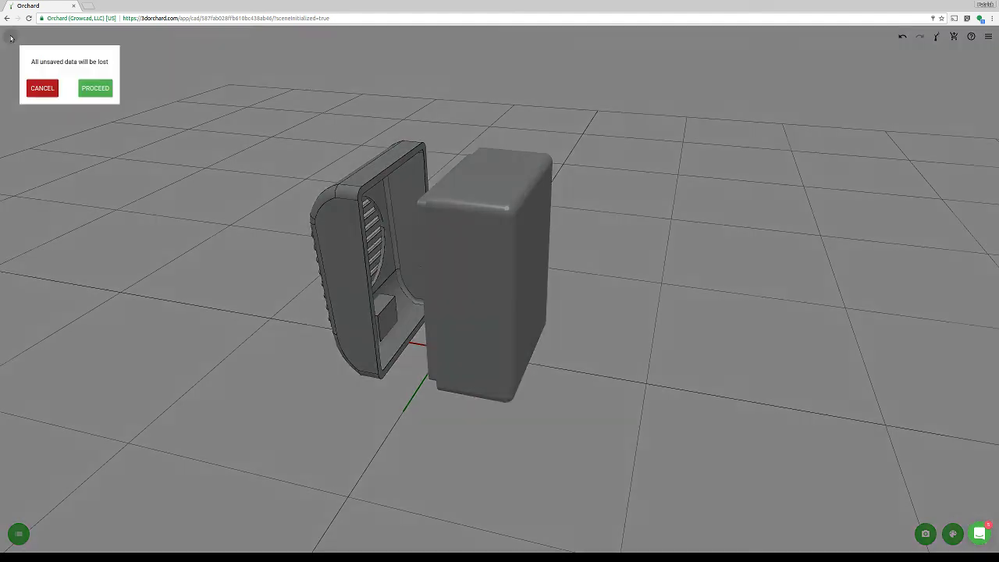
click(81, 89)
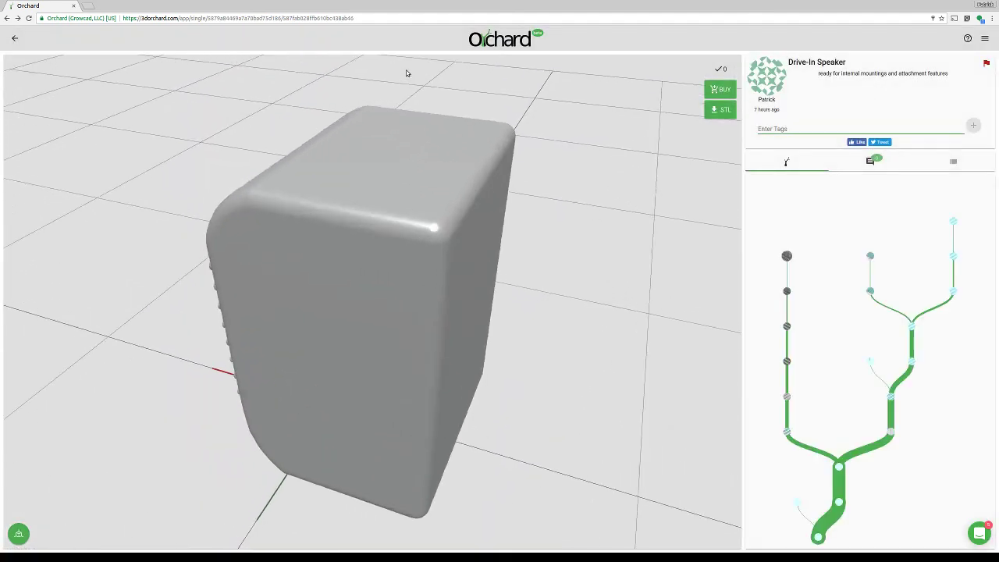